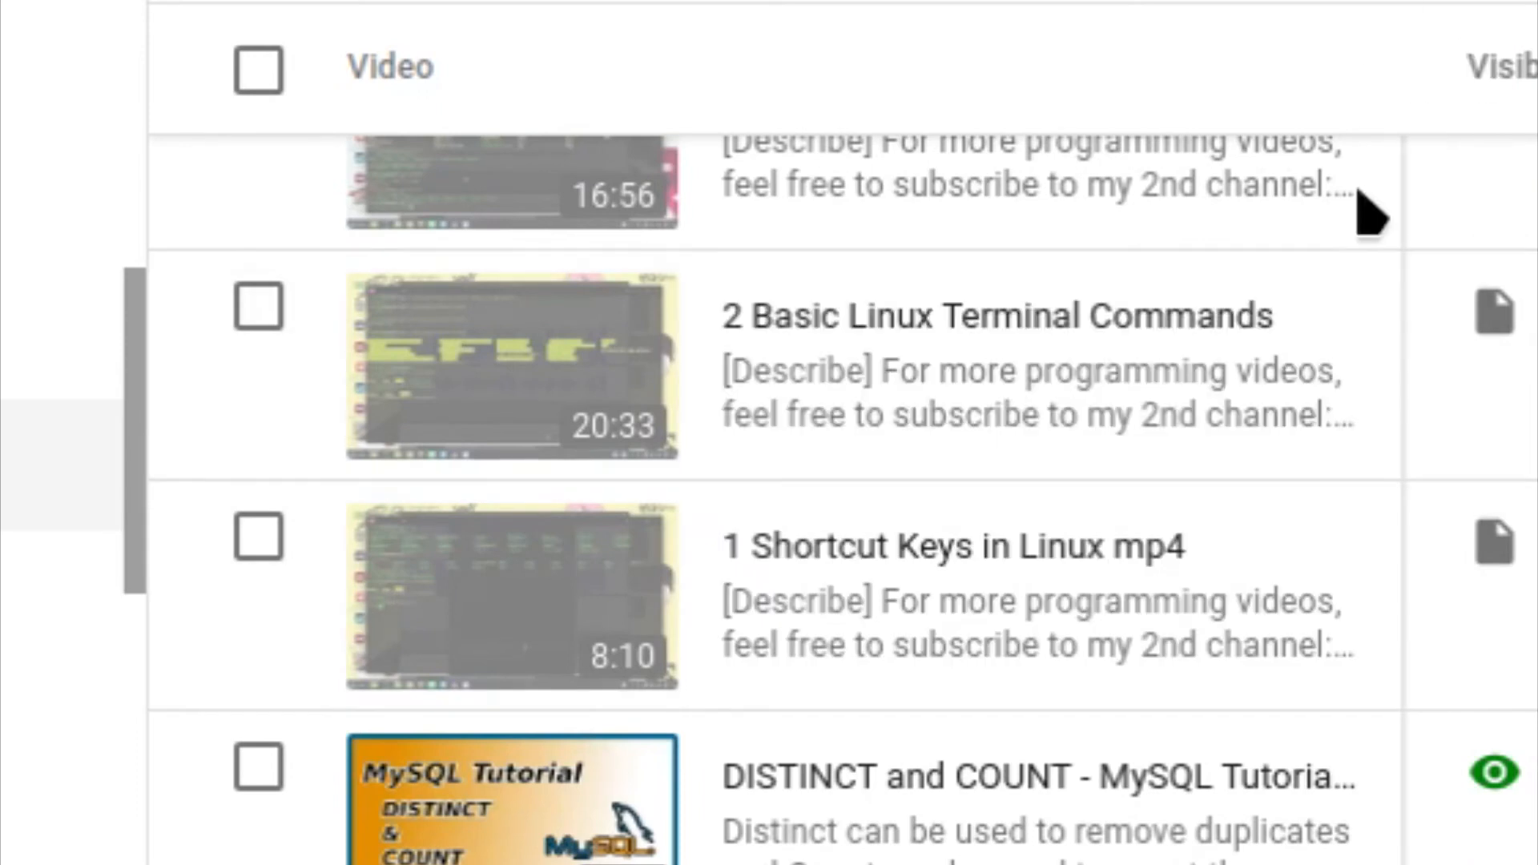
scroll(1420, 437, down, 3)
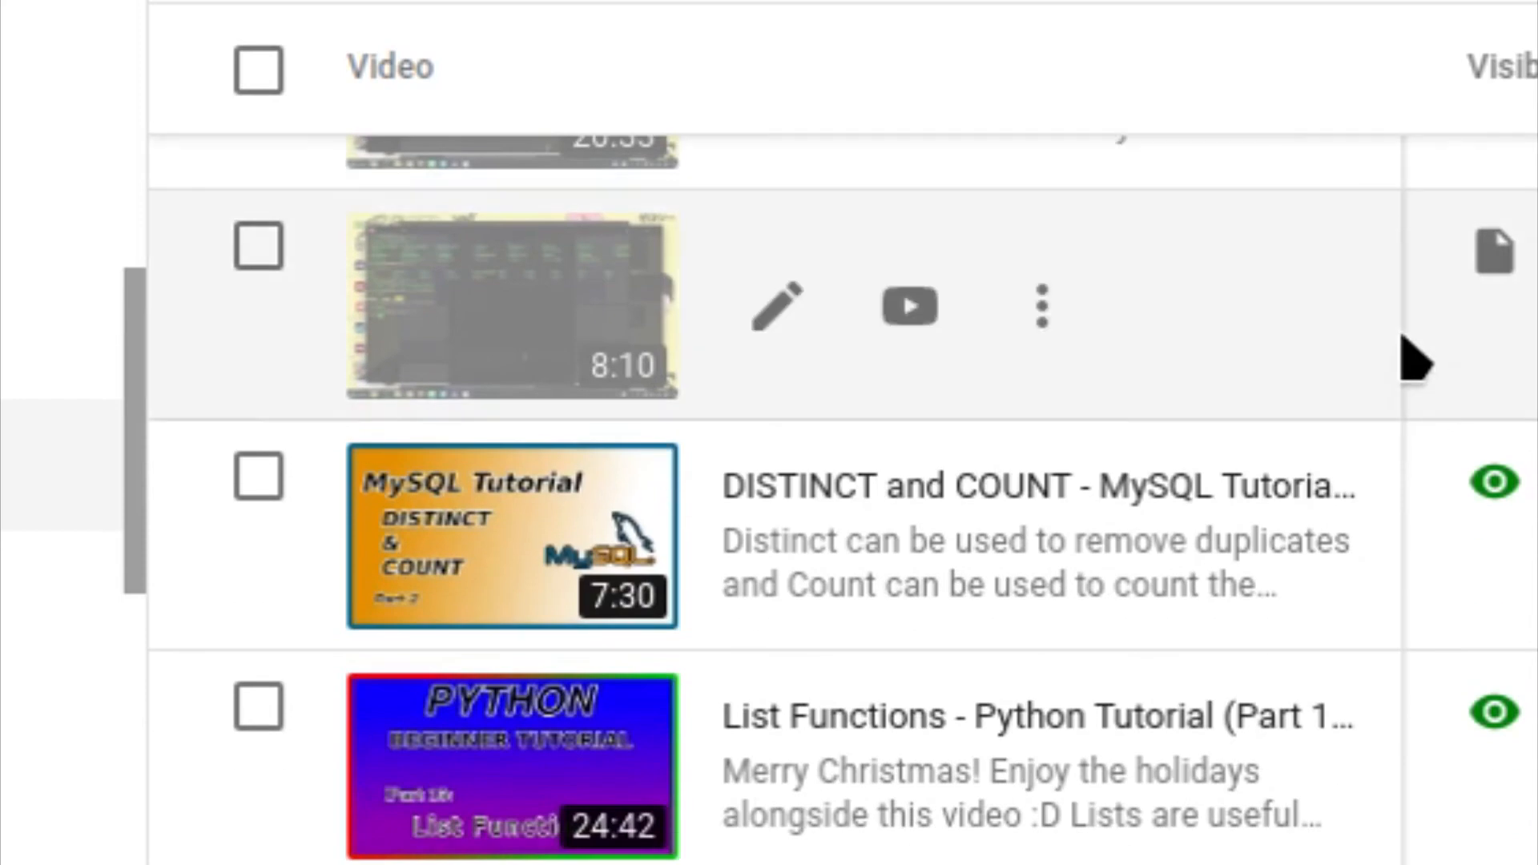
scroll(646, 574, down, 2)
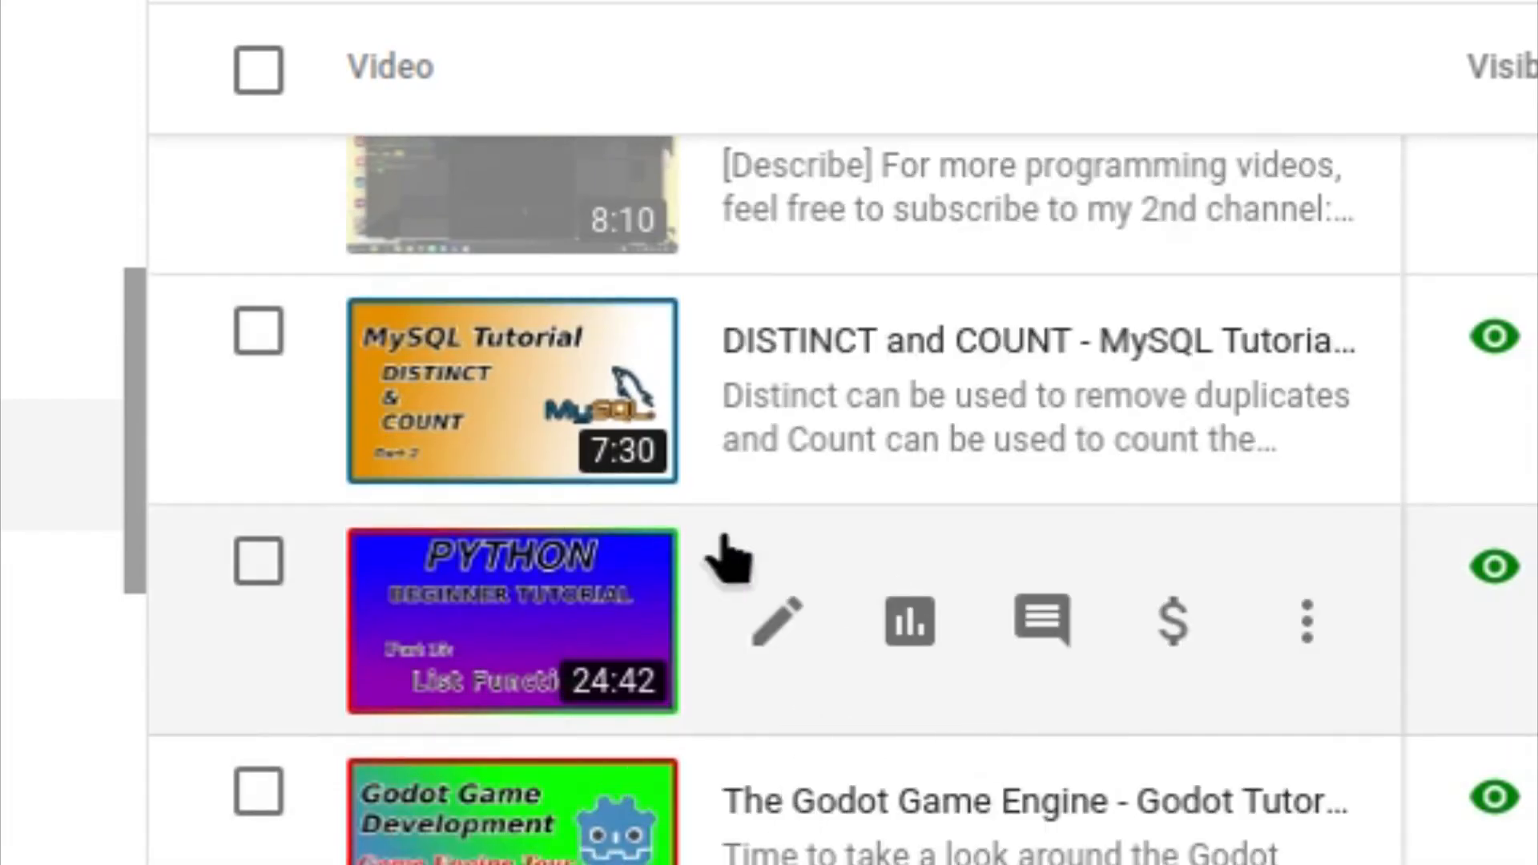
scroll(439, 271, down, 5)
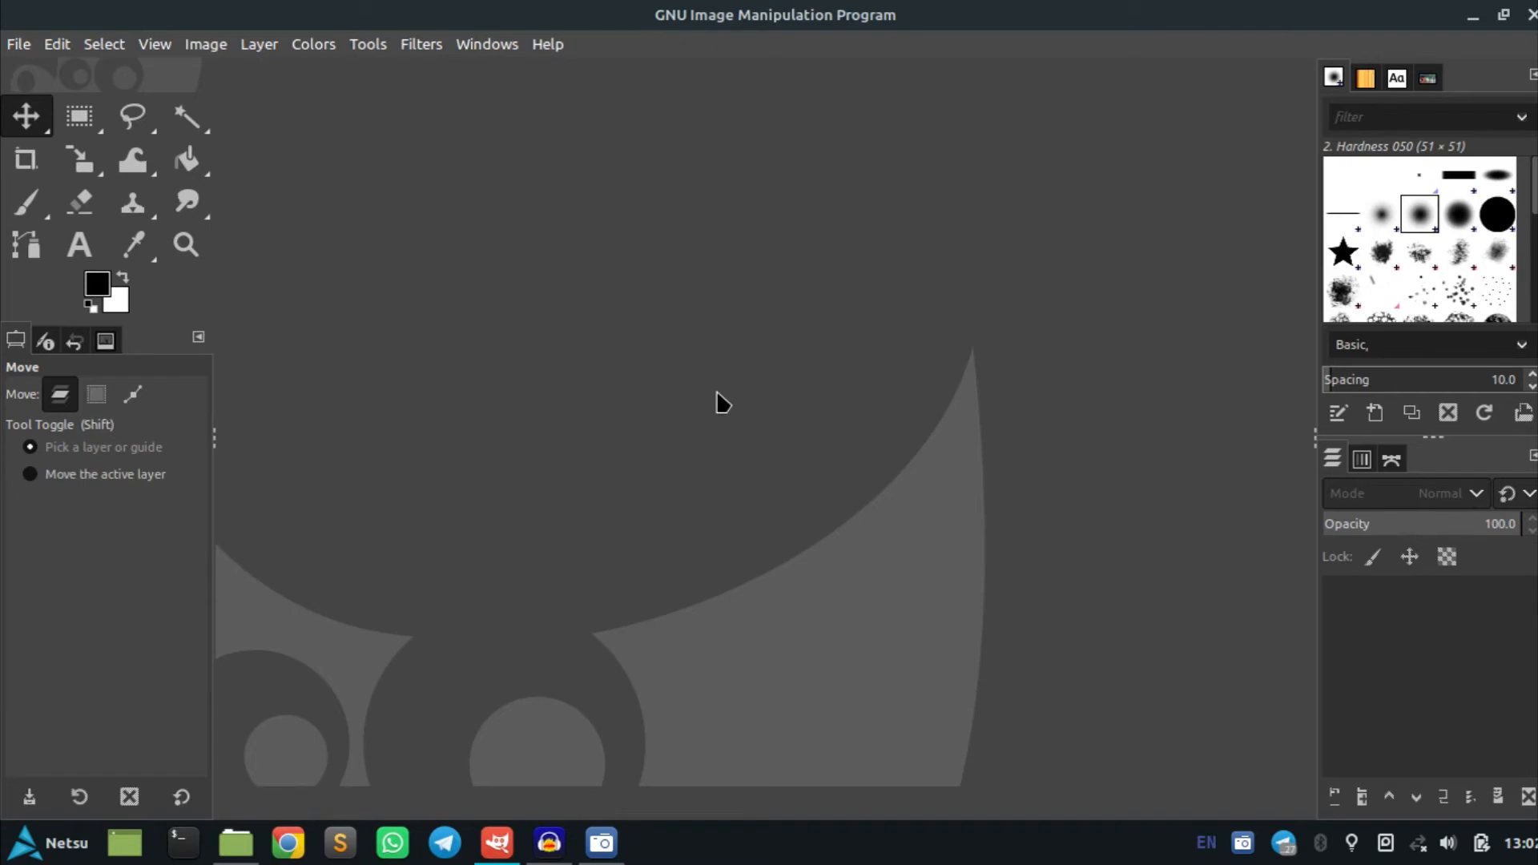
Create a new image at the default 1280 × 720 pixel size
click(20, 46)
click(32, 73)
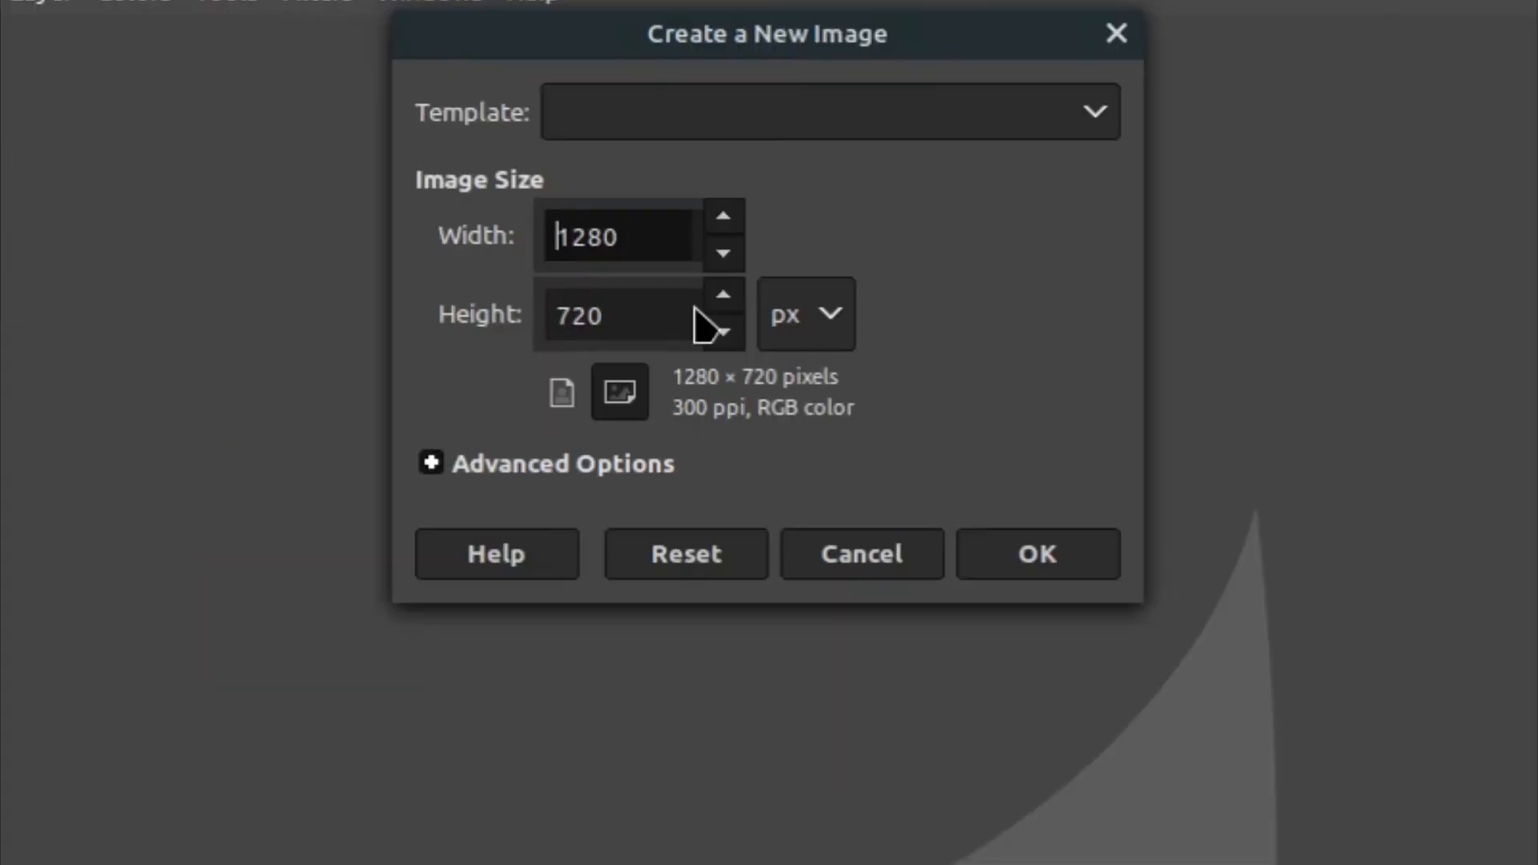
click(1010, 561)
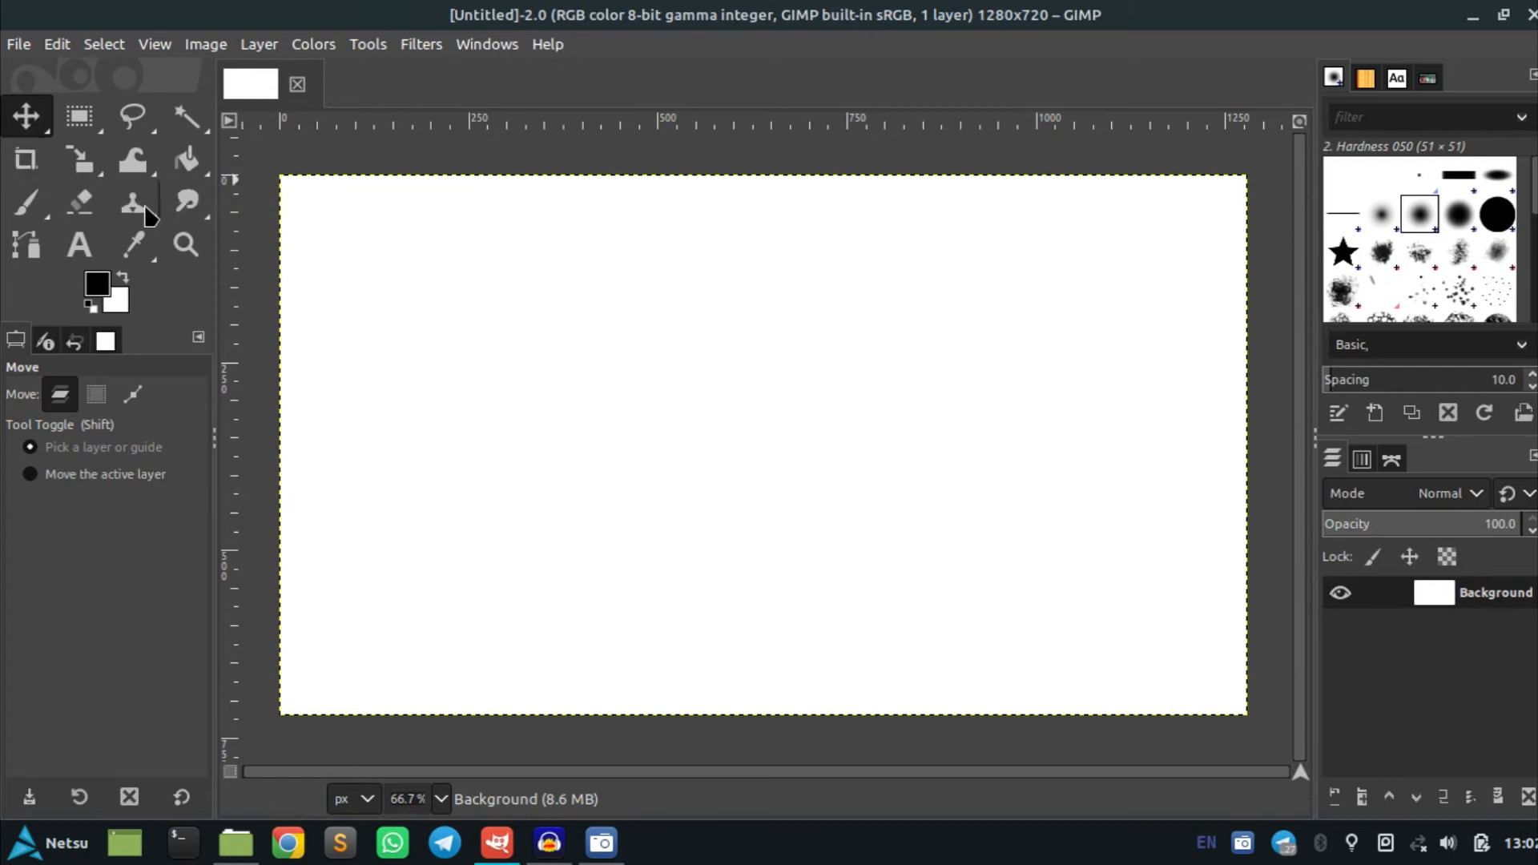
Add the text 'Linux Basics Tutorial' near the top of the canvas with the Text tool
click(84, 250)
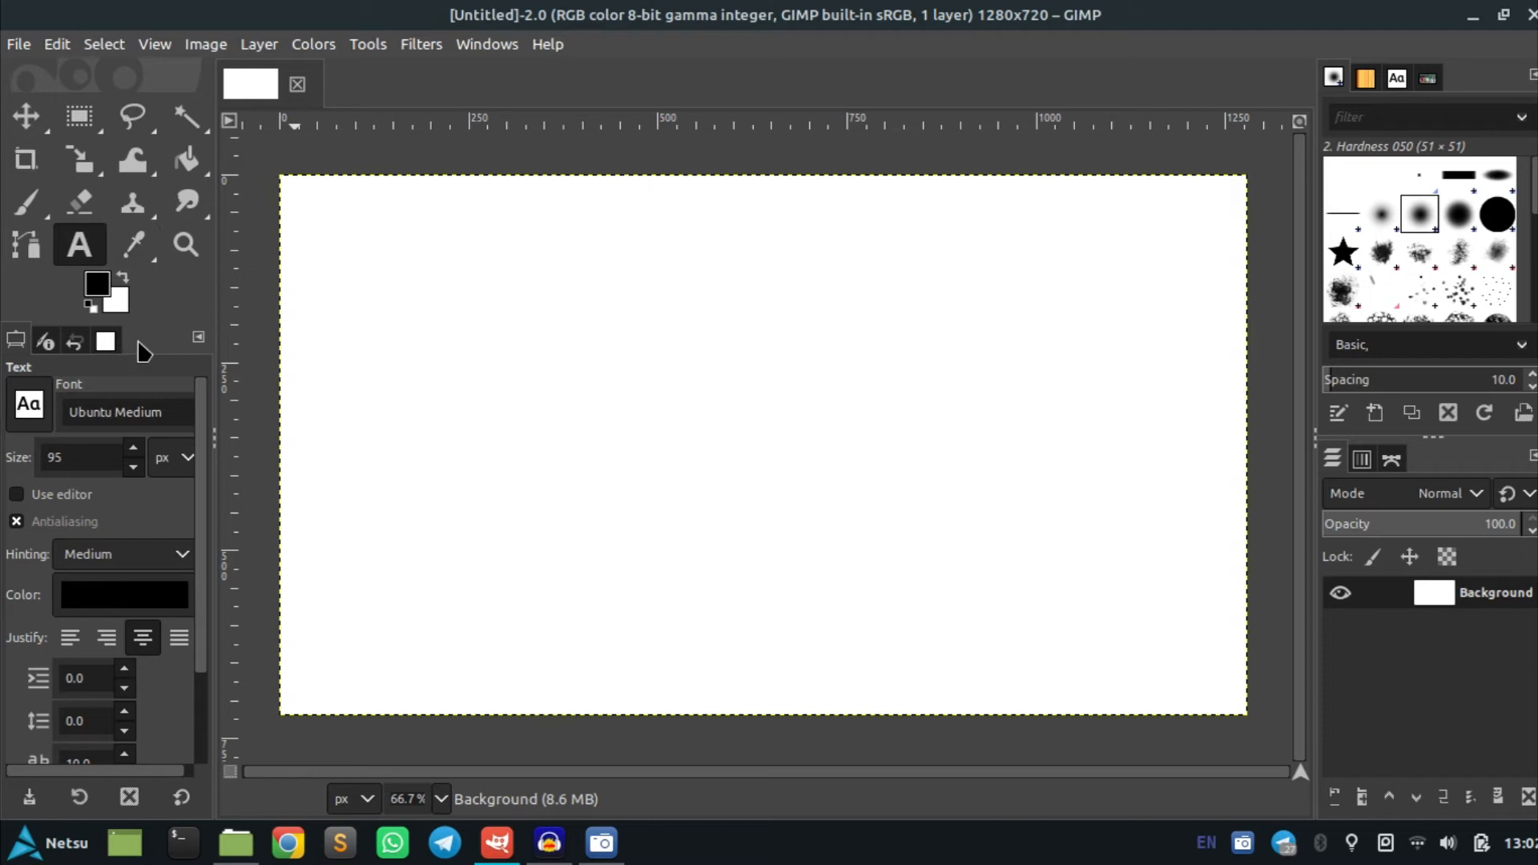
click(488, 274)
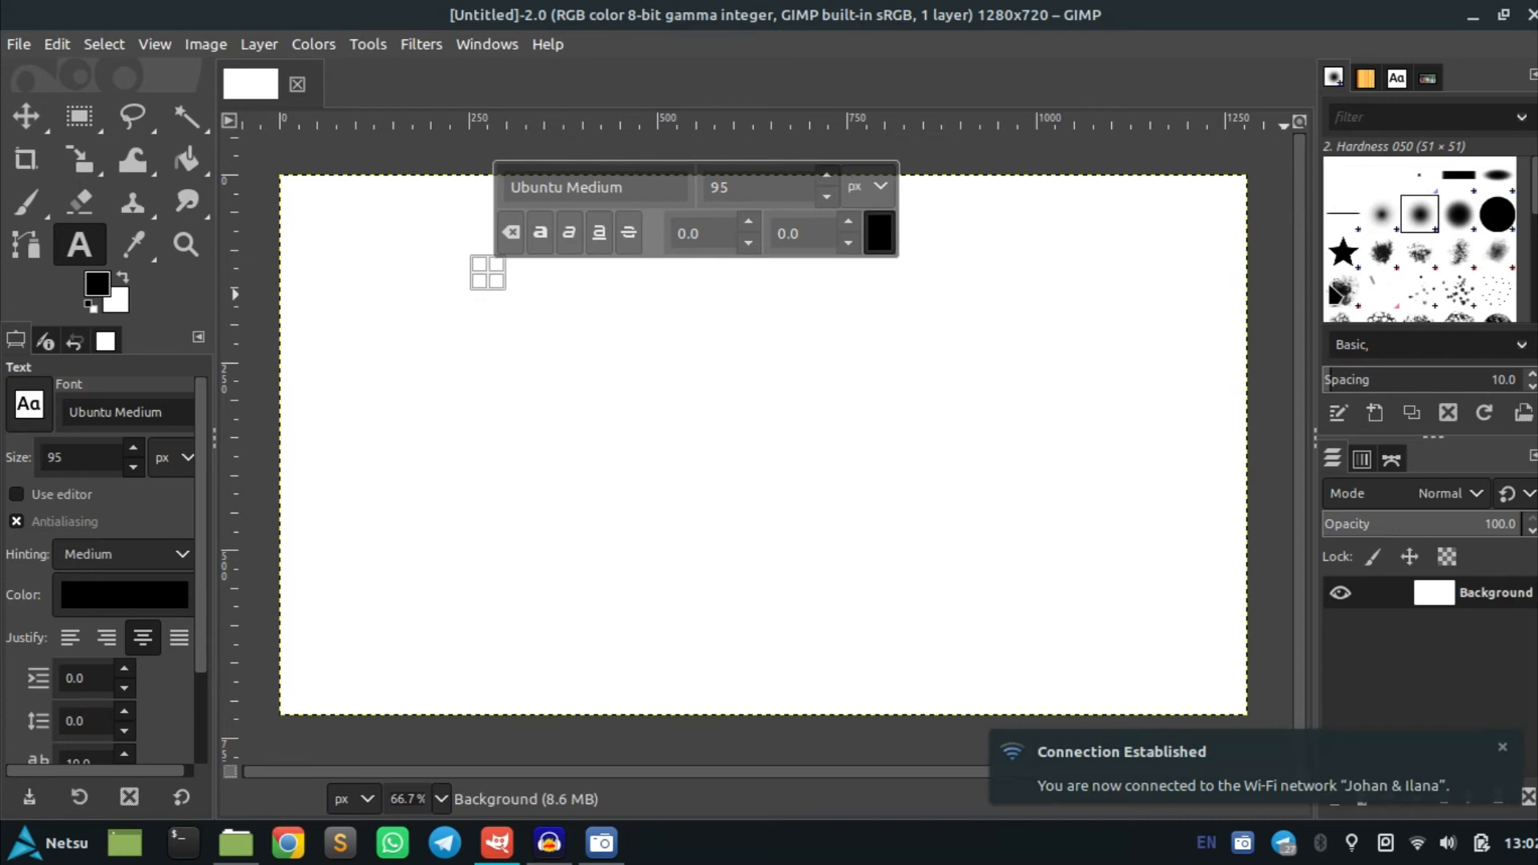
text(Linux)
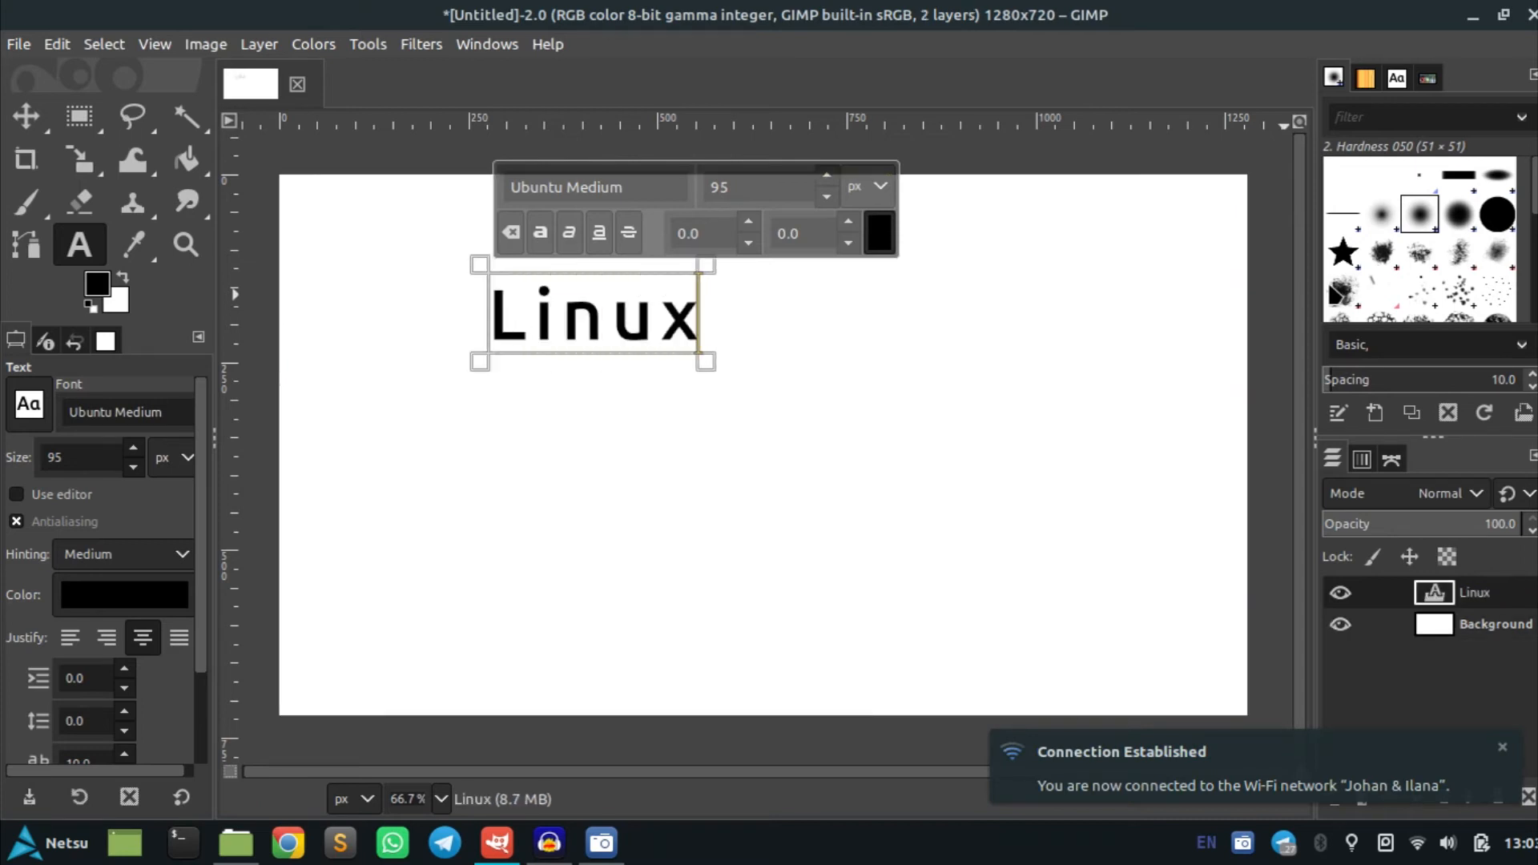
text( Basics)
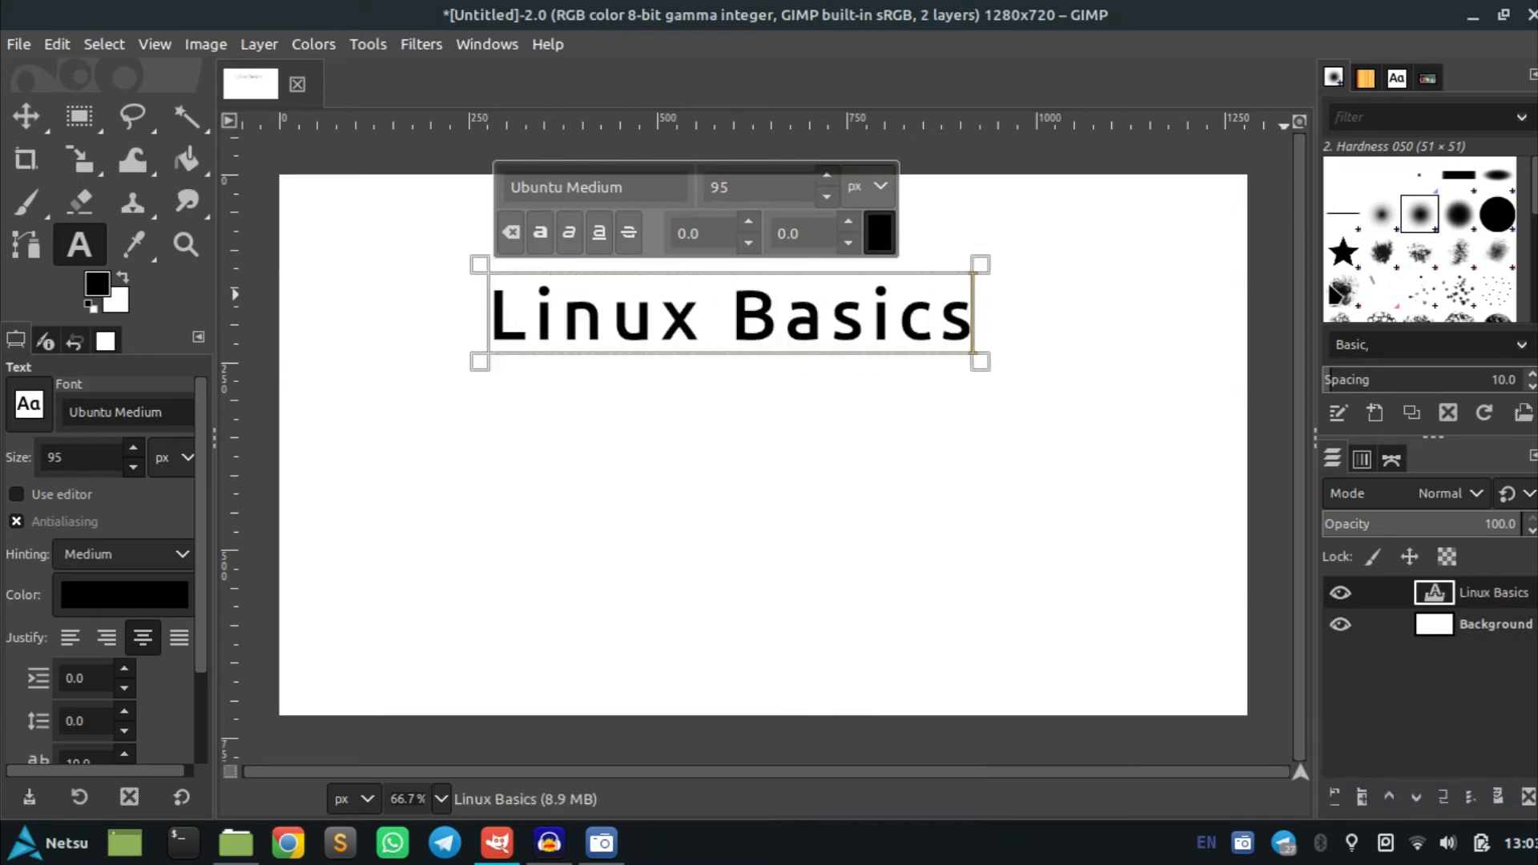
key(BackSpace)
text(s Tutorial)
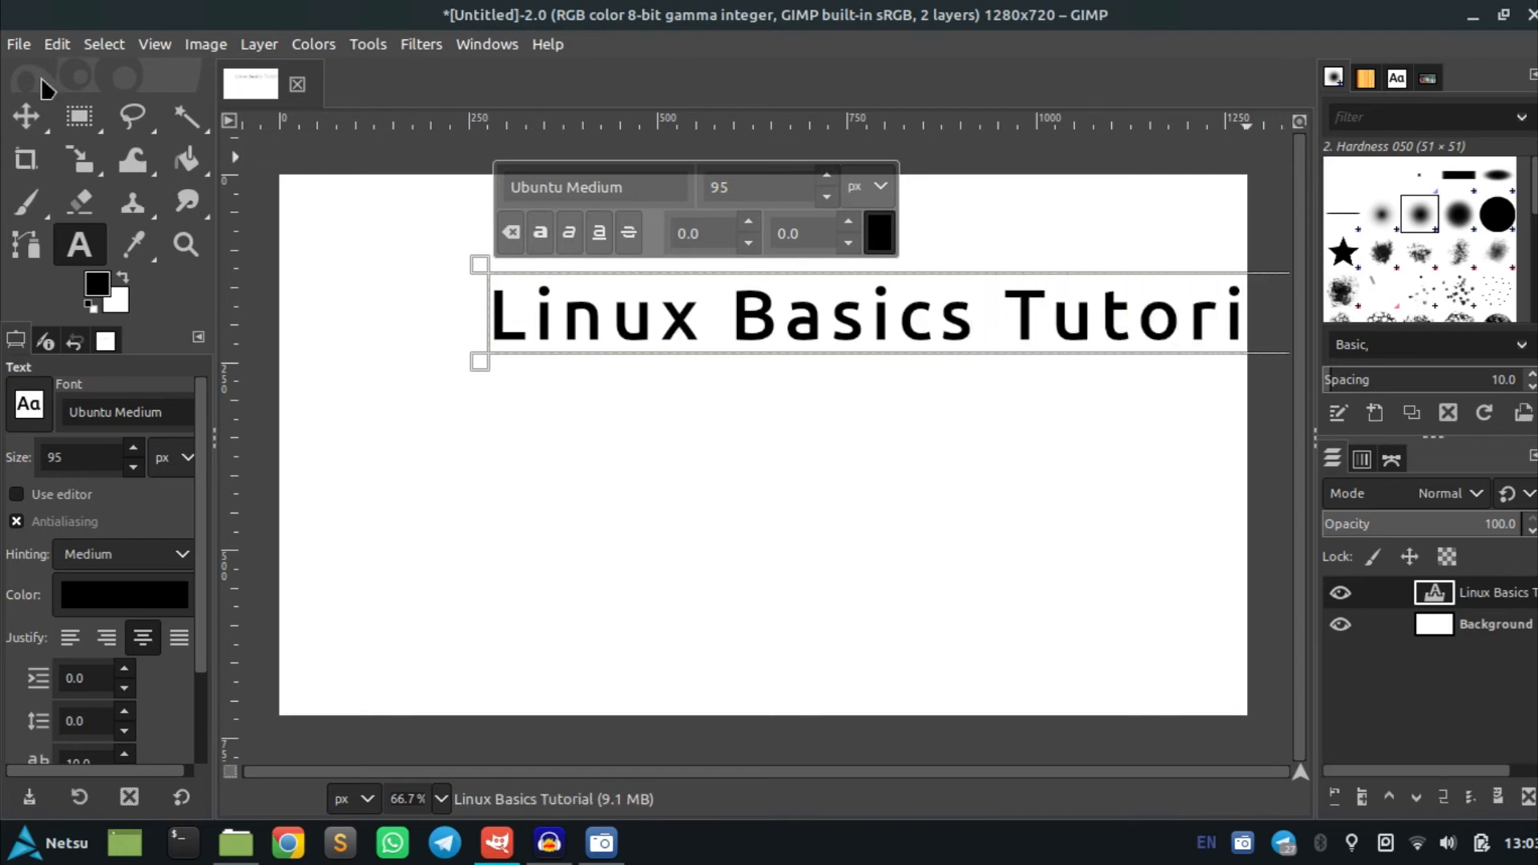
Move the title text toward the canvas's upper-left corner
click(25, 116)
drag(529, 315, 425, 278)
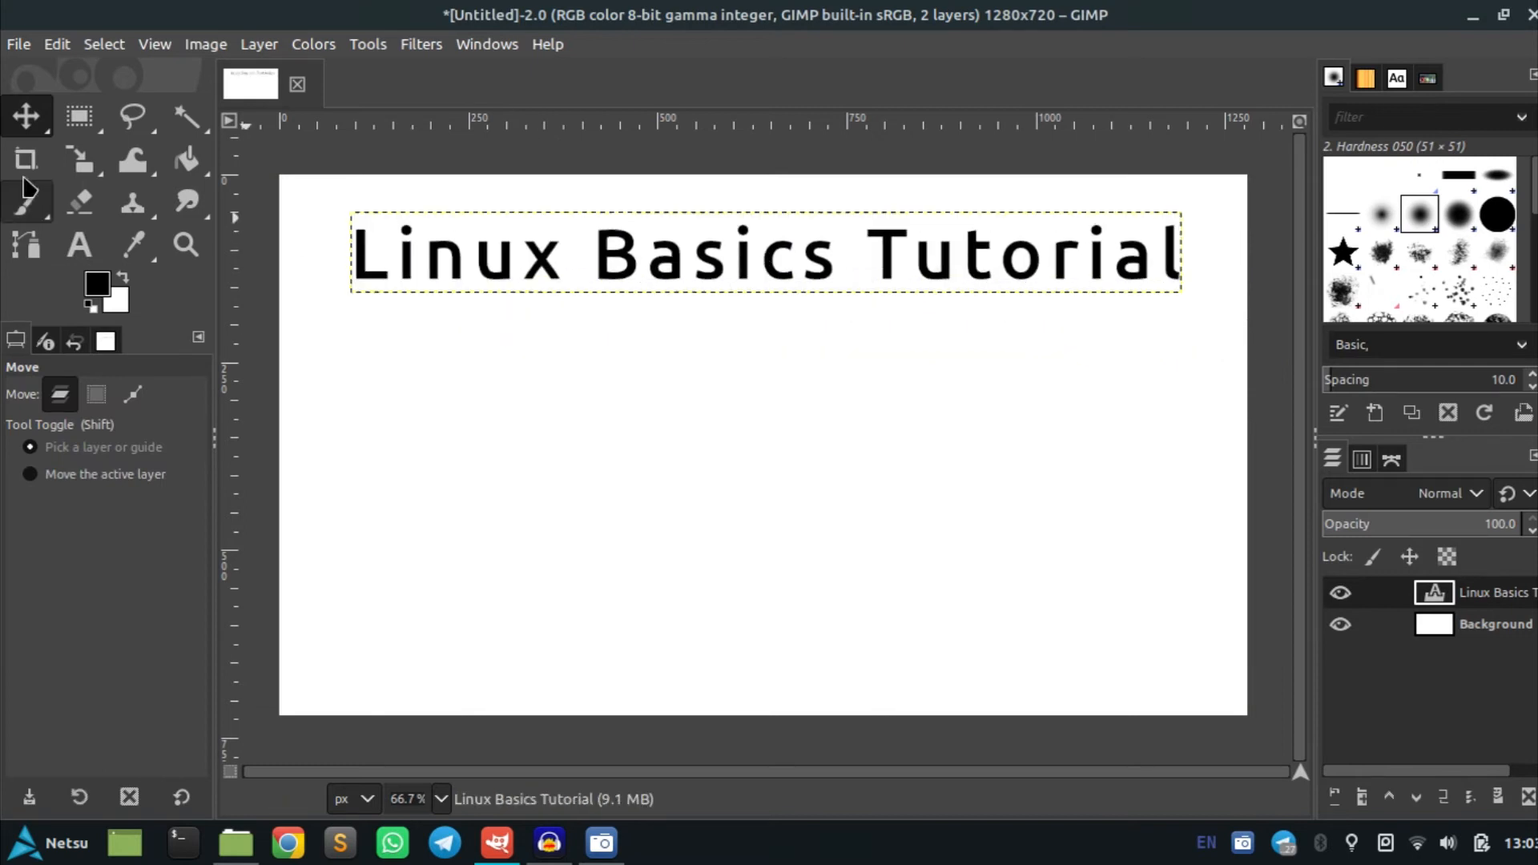
Set the title text's font size to 120 px
click(80, 245)
click(393, 255)
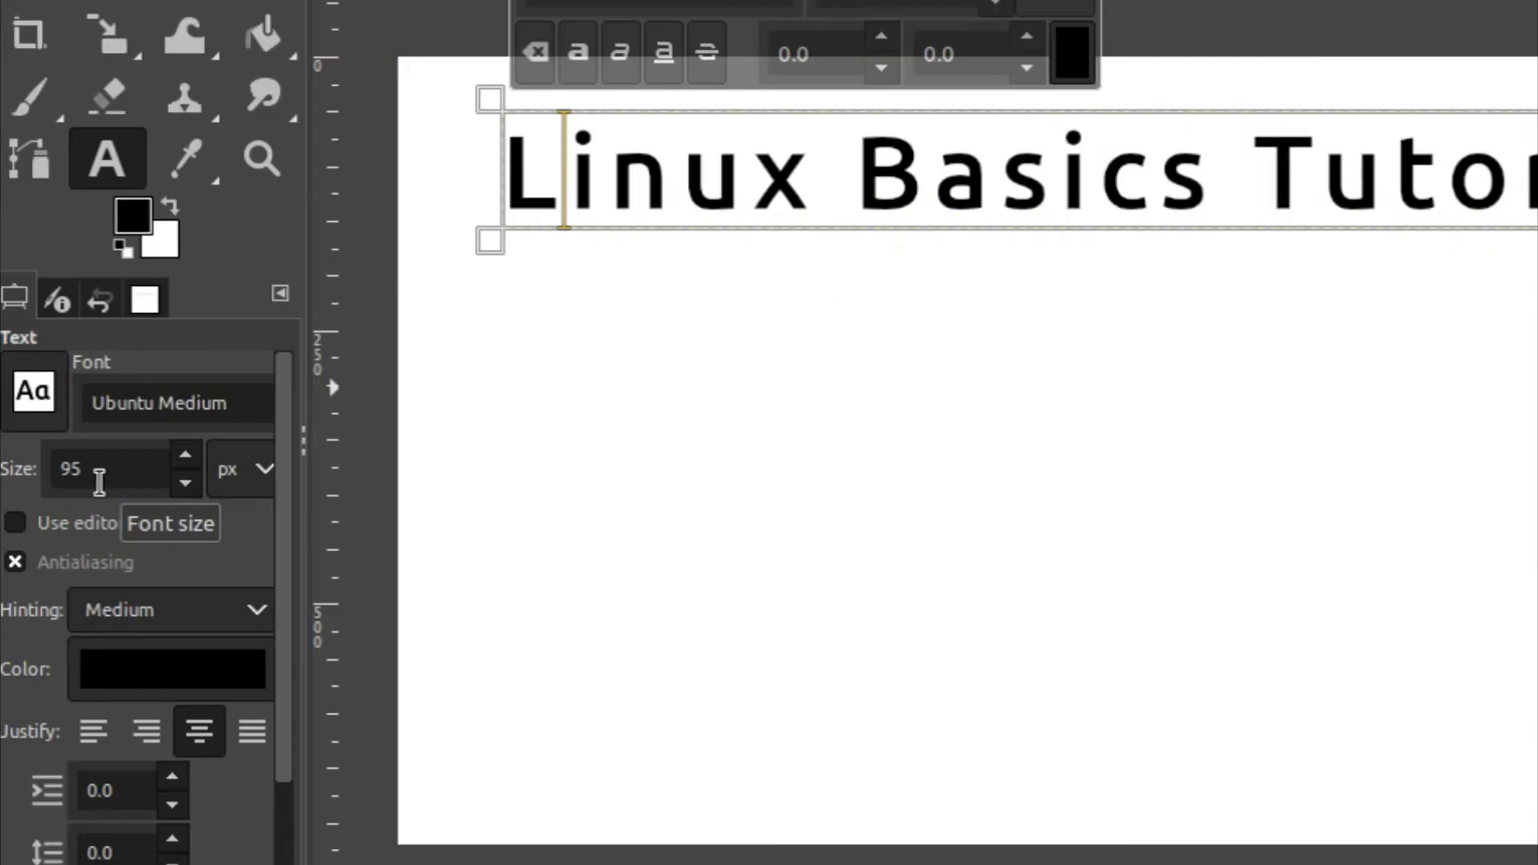
drag(96, 474, 40, 476)
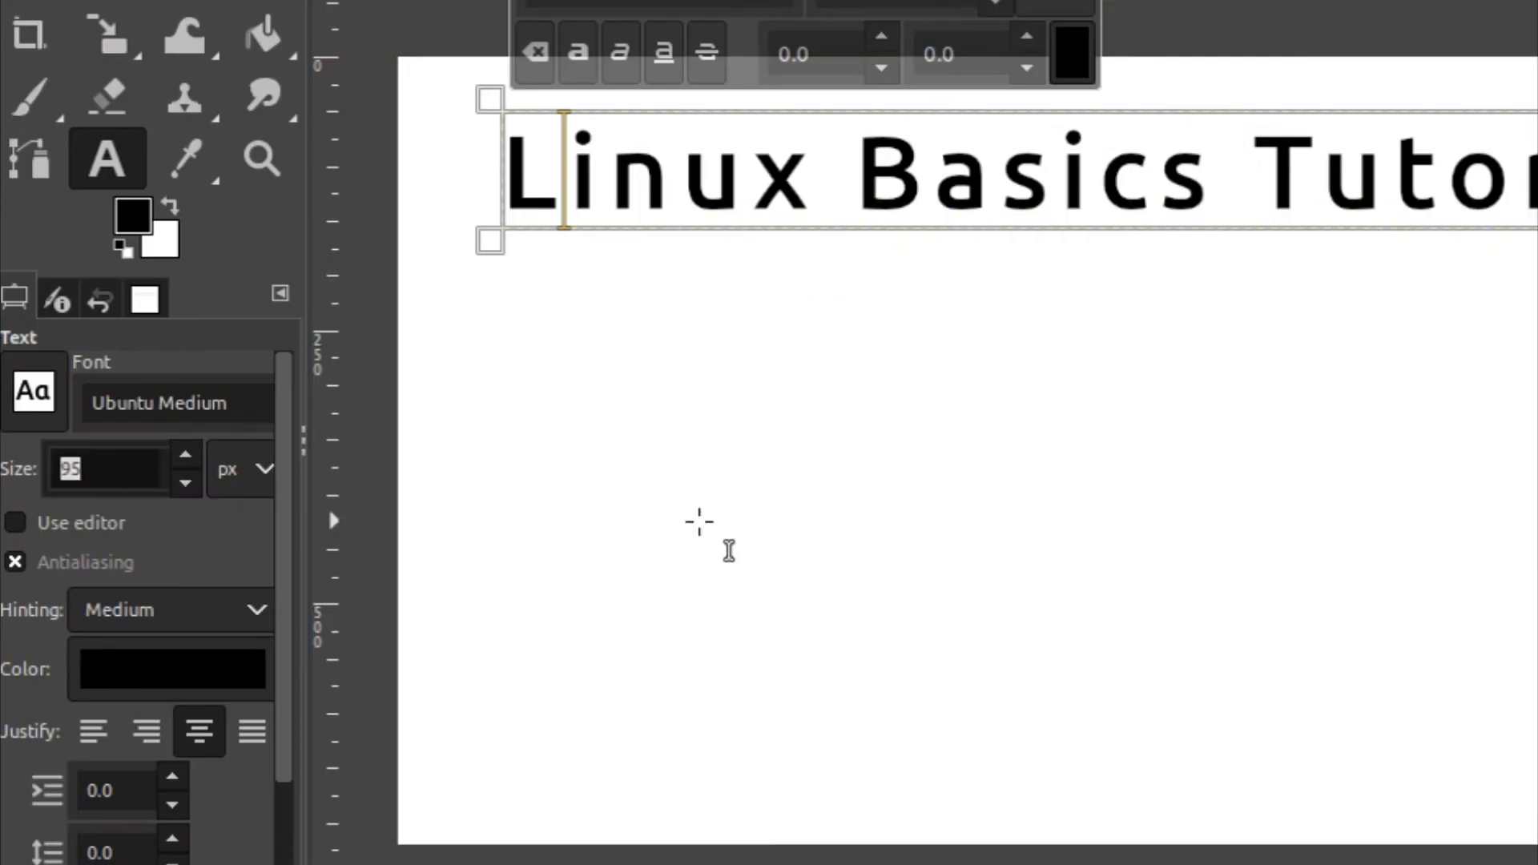
text(120)
key(Return)
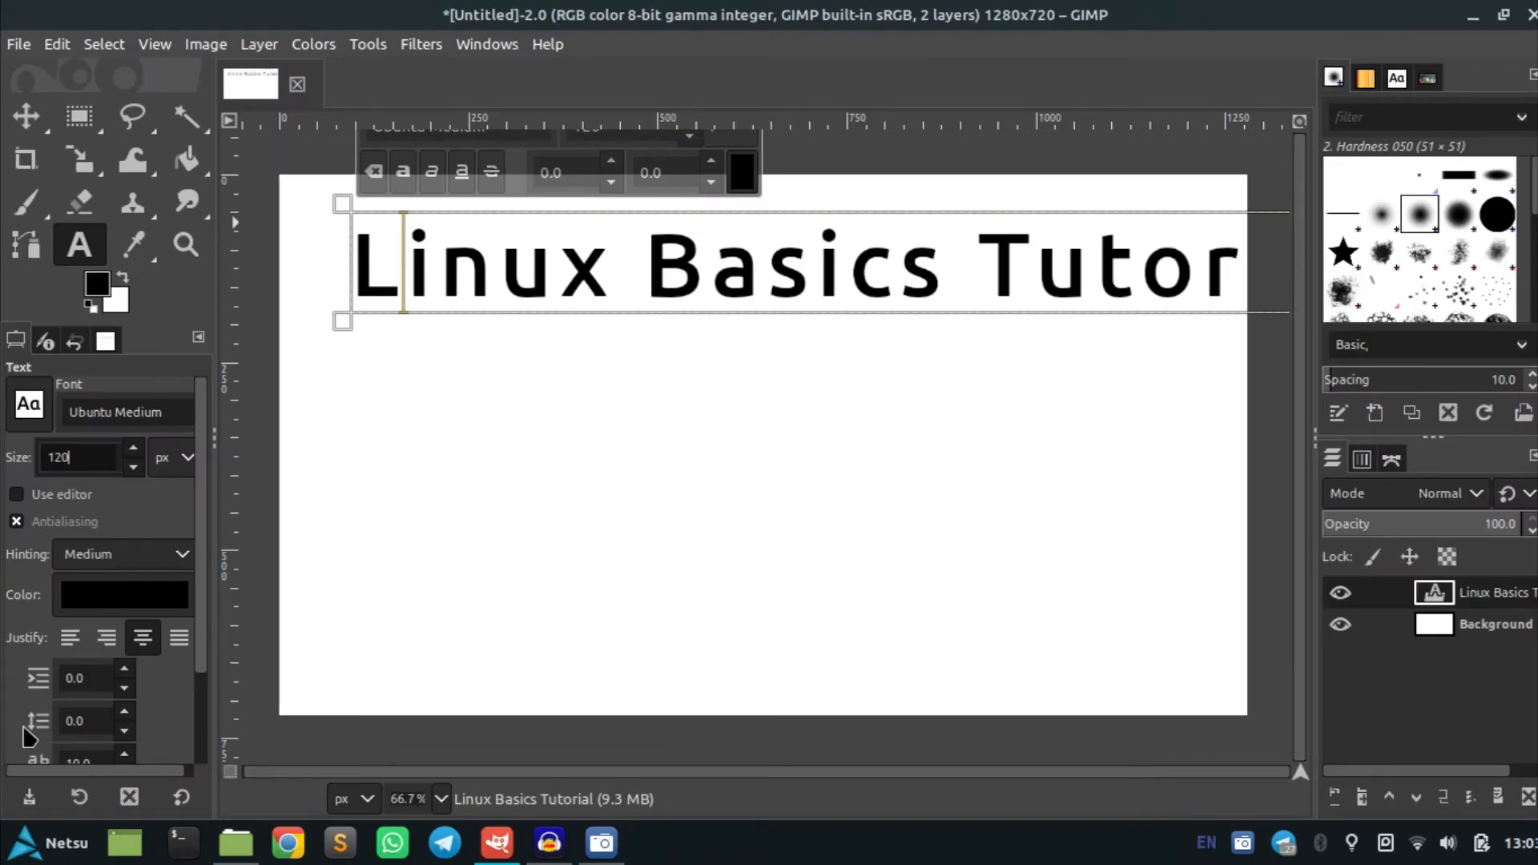
Set the title text's letter spacing to 0
scroll(28, 735, down, 3)
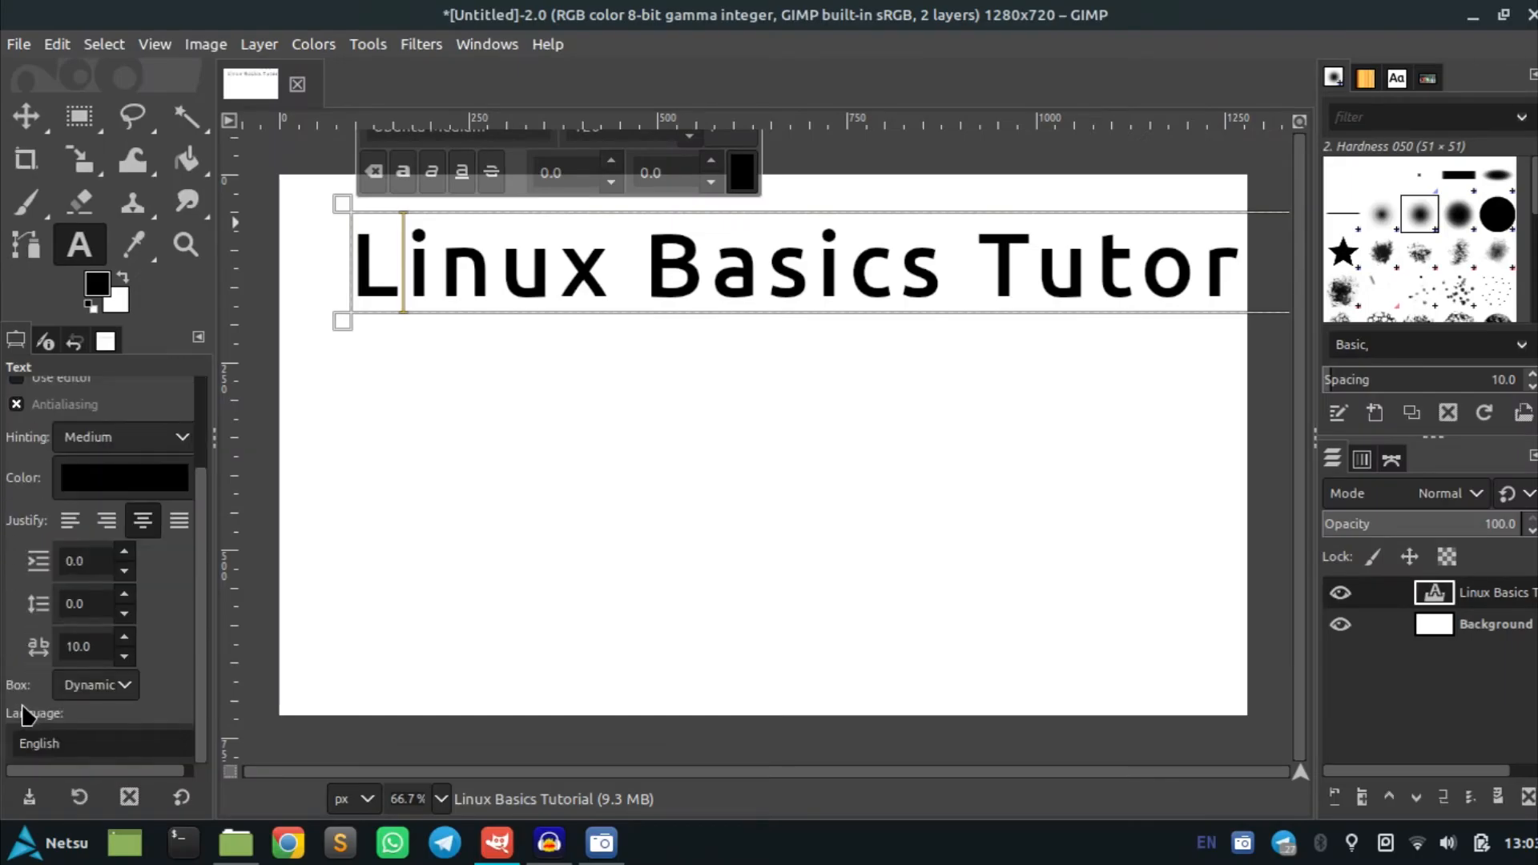
double_click(77, 646)
text(0)
key(Return)
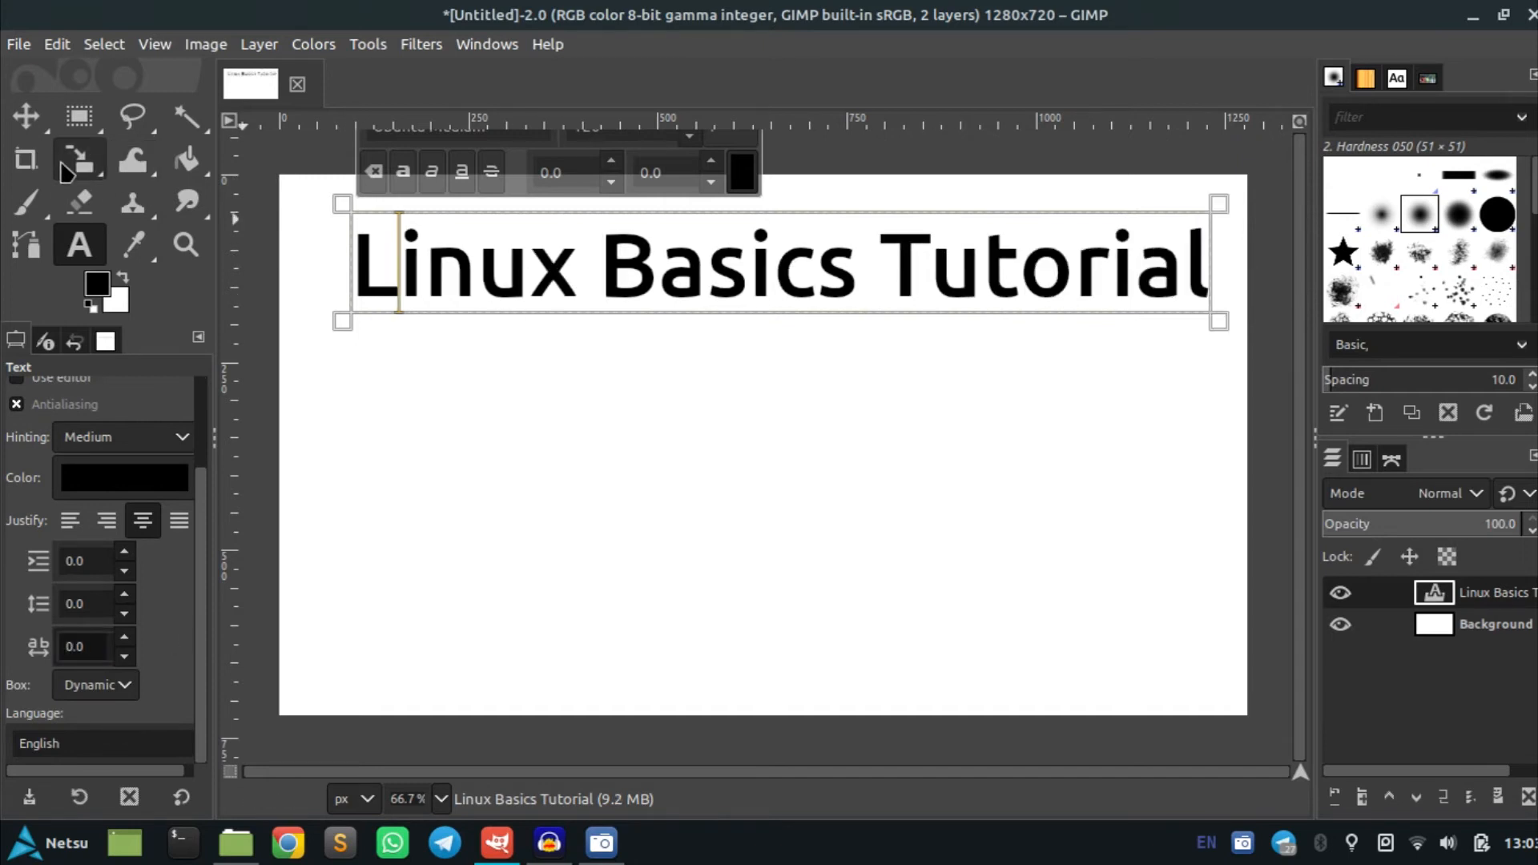
Nudge the title text slightly up and to the left
click(26, 117)
drag(614, 263, 606, 258)
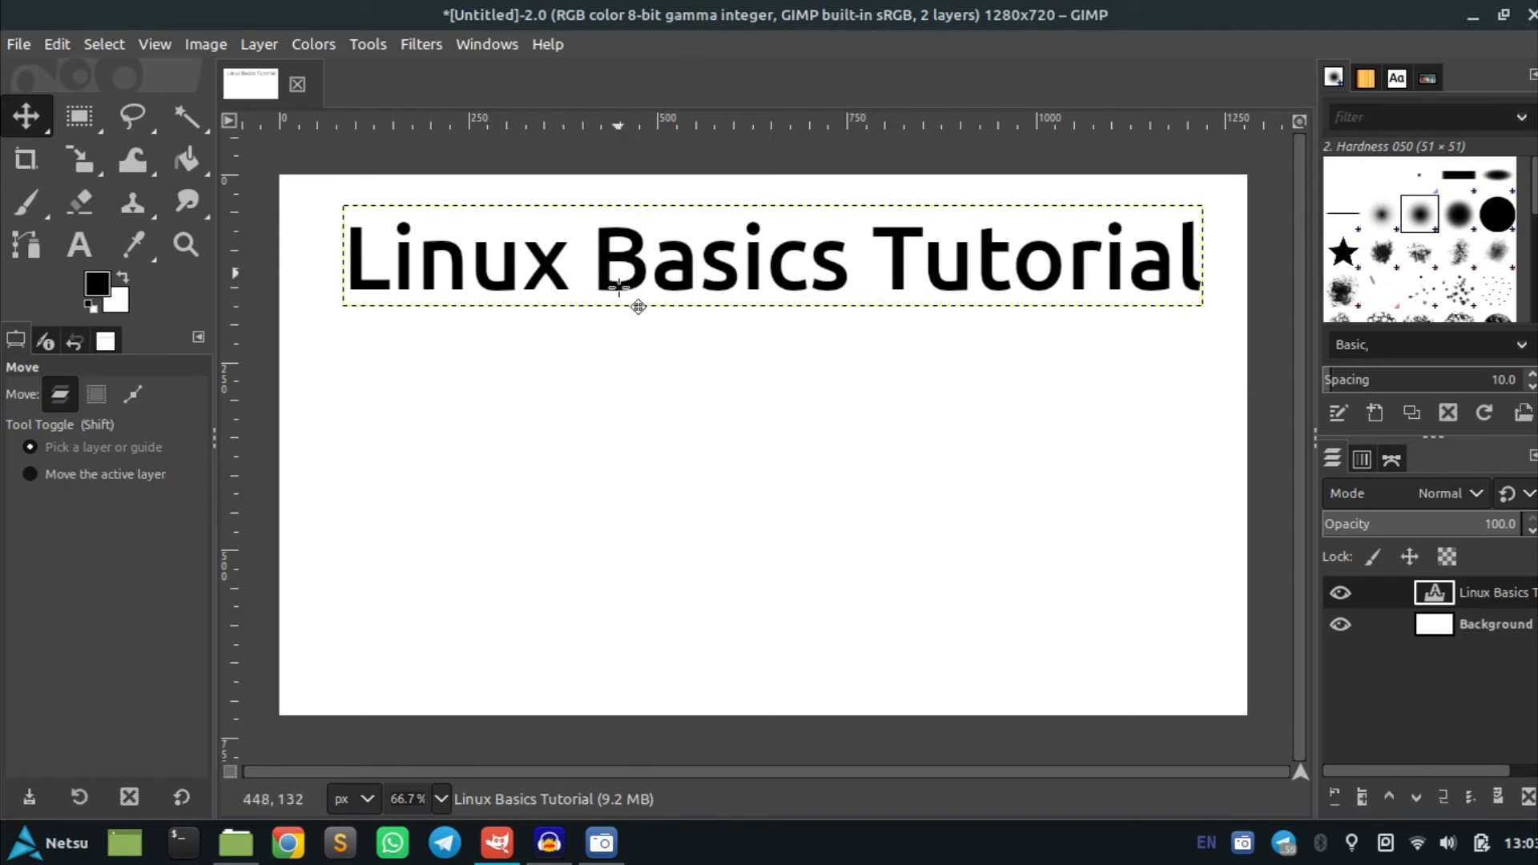
Delete the words 'Basics Tutorial' from the title text
click(79, 244)
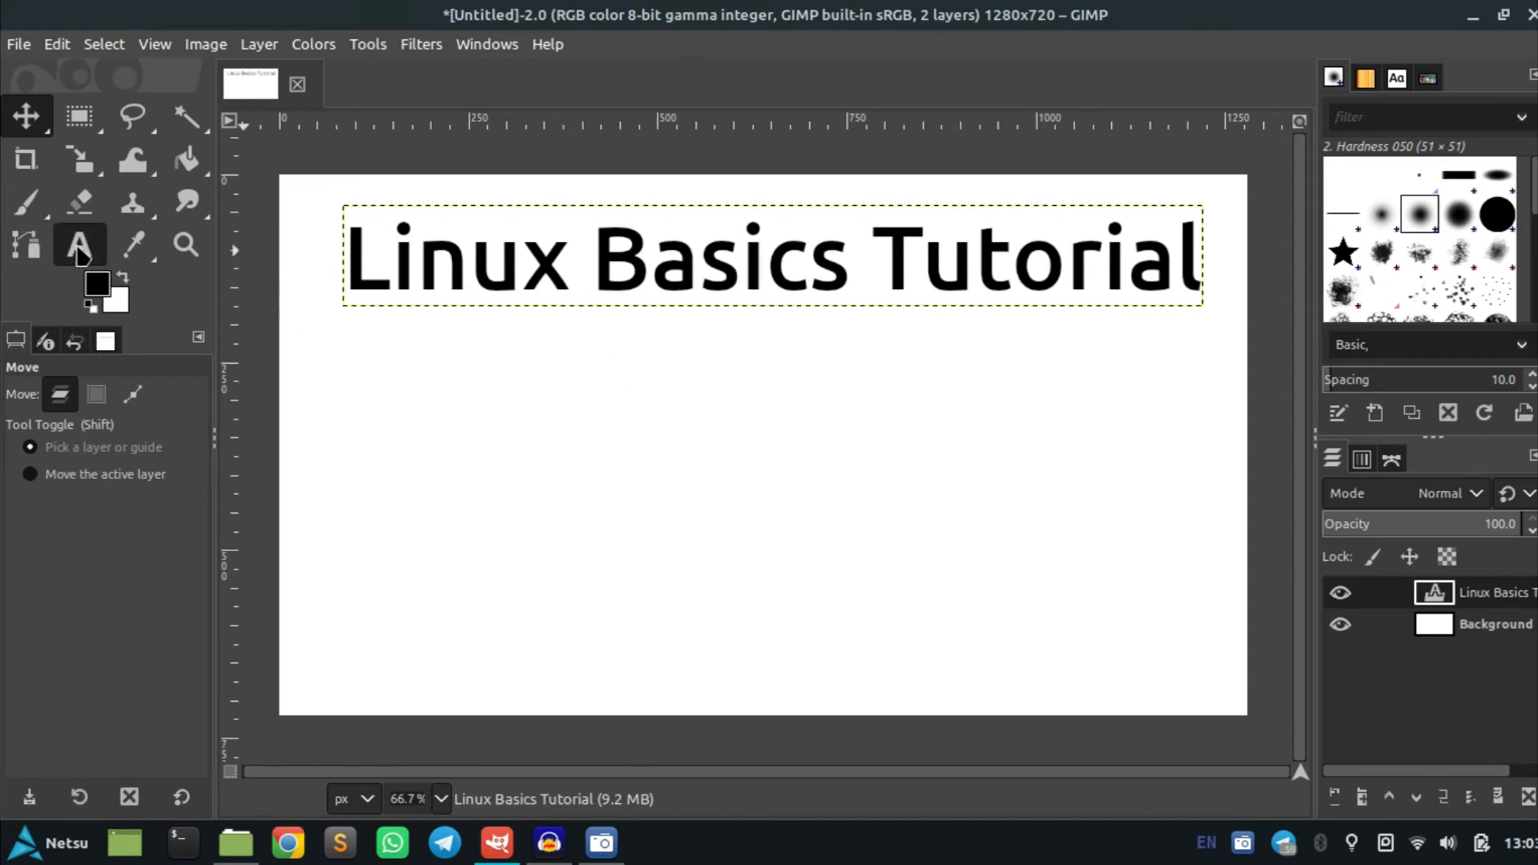
click(460, 361)
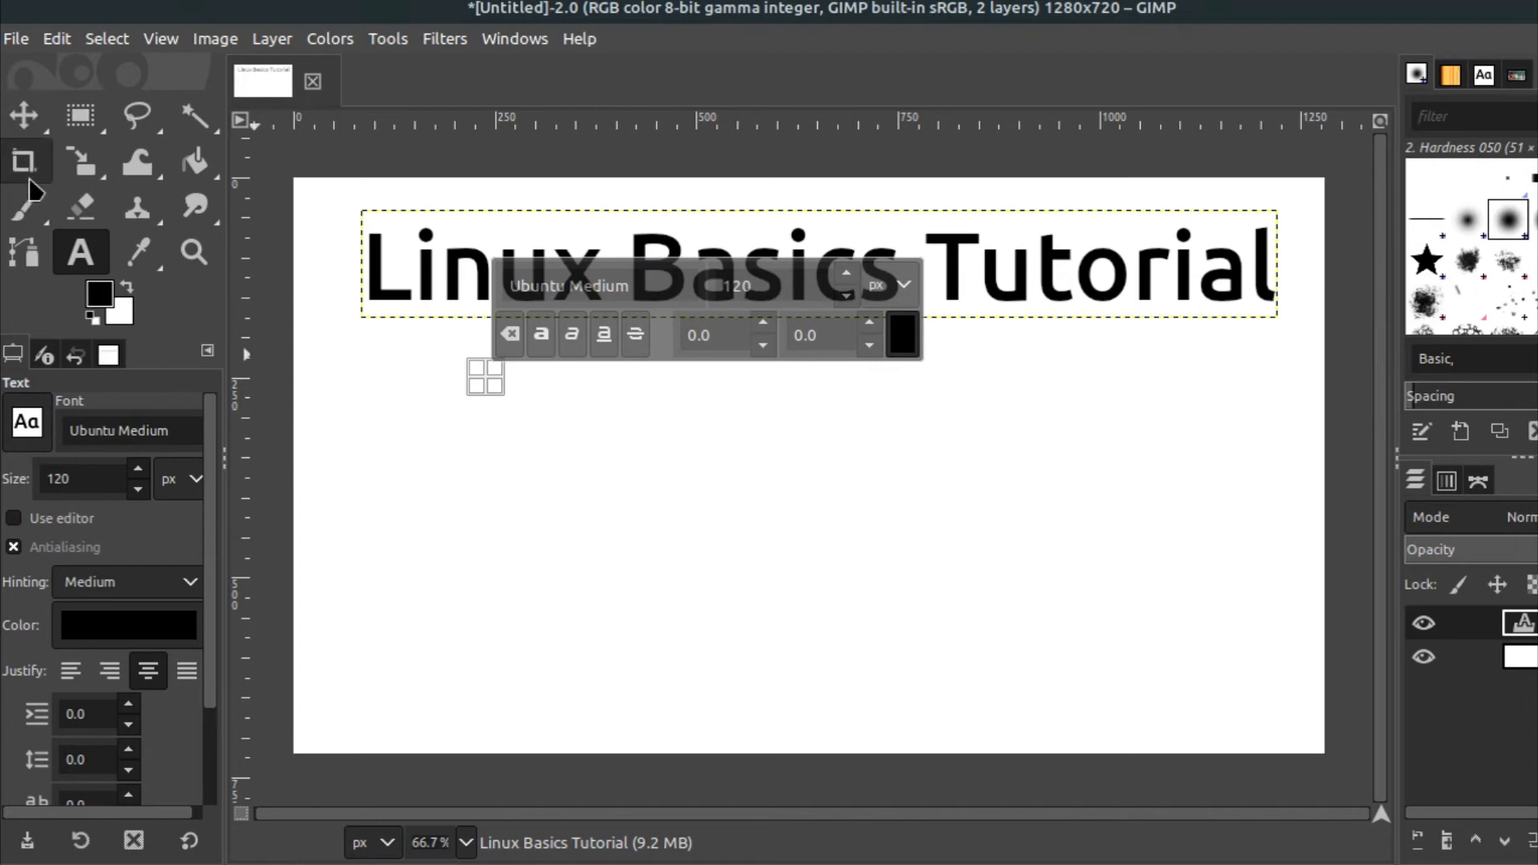
click(442, 254)
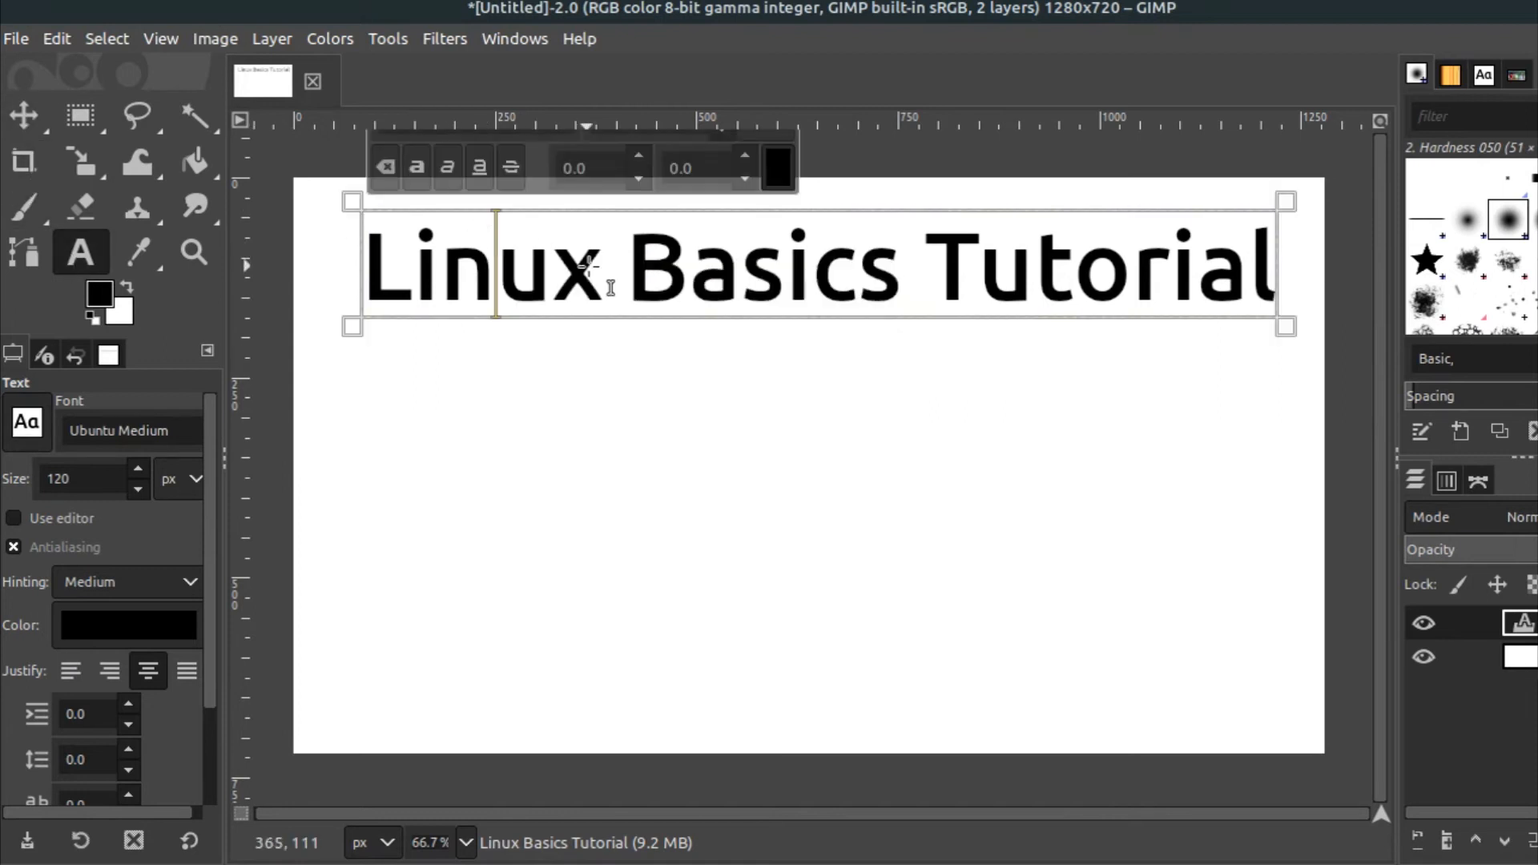
drag(601, 266, 1233, 279)
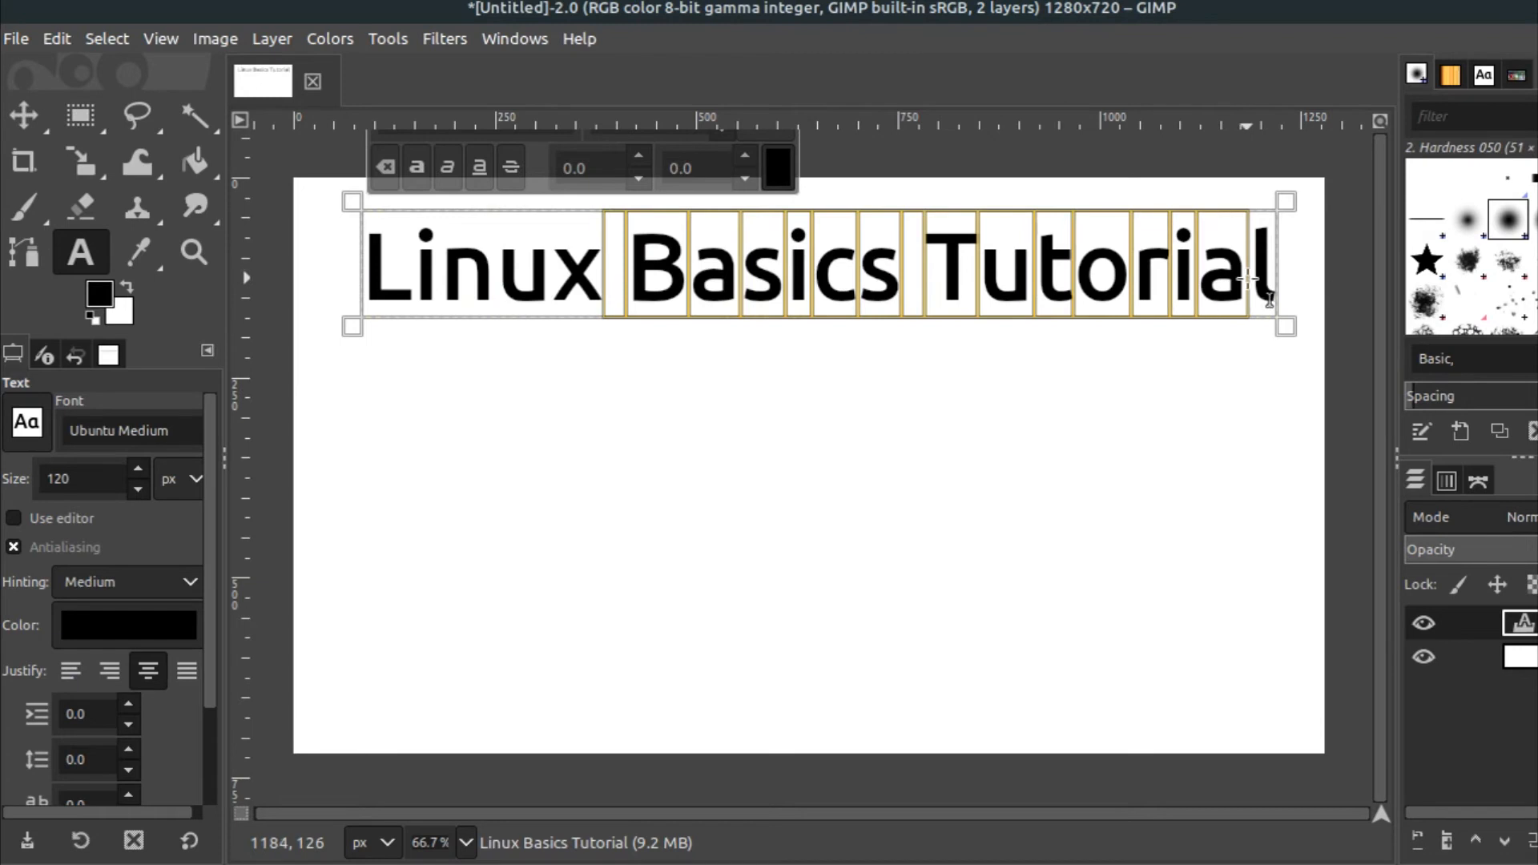
key(Delete)
key(Delete)
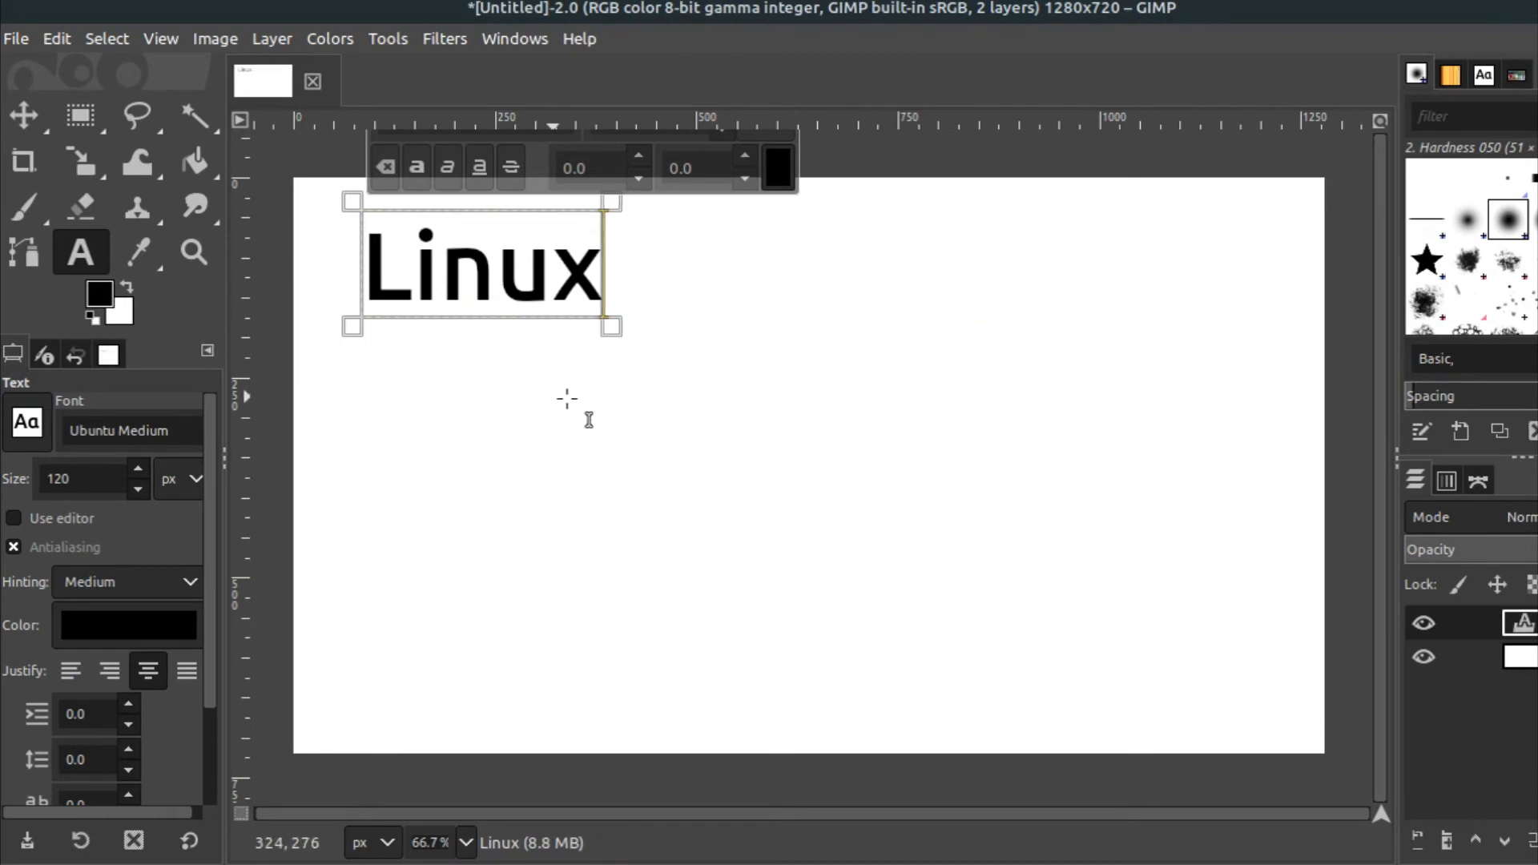
Add a second text layer reading 'Basics Tutorial' below 'Linux'
click(598, 360)
text(Basic)
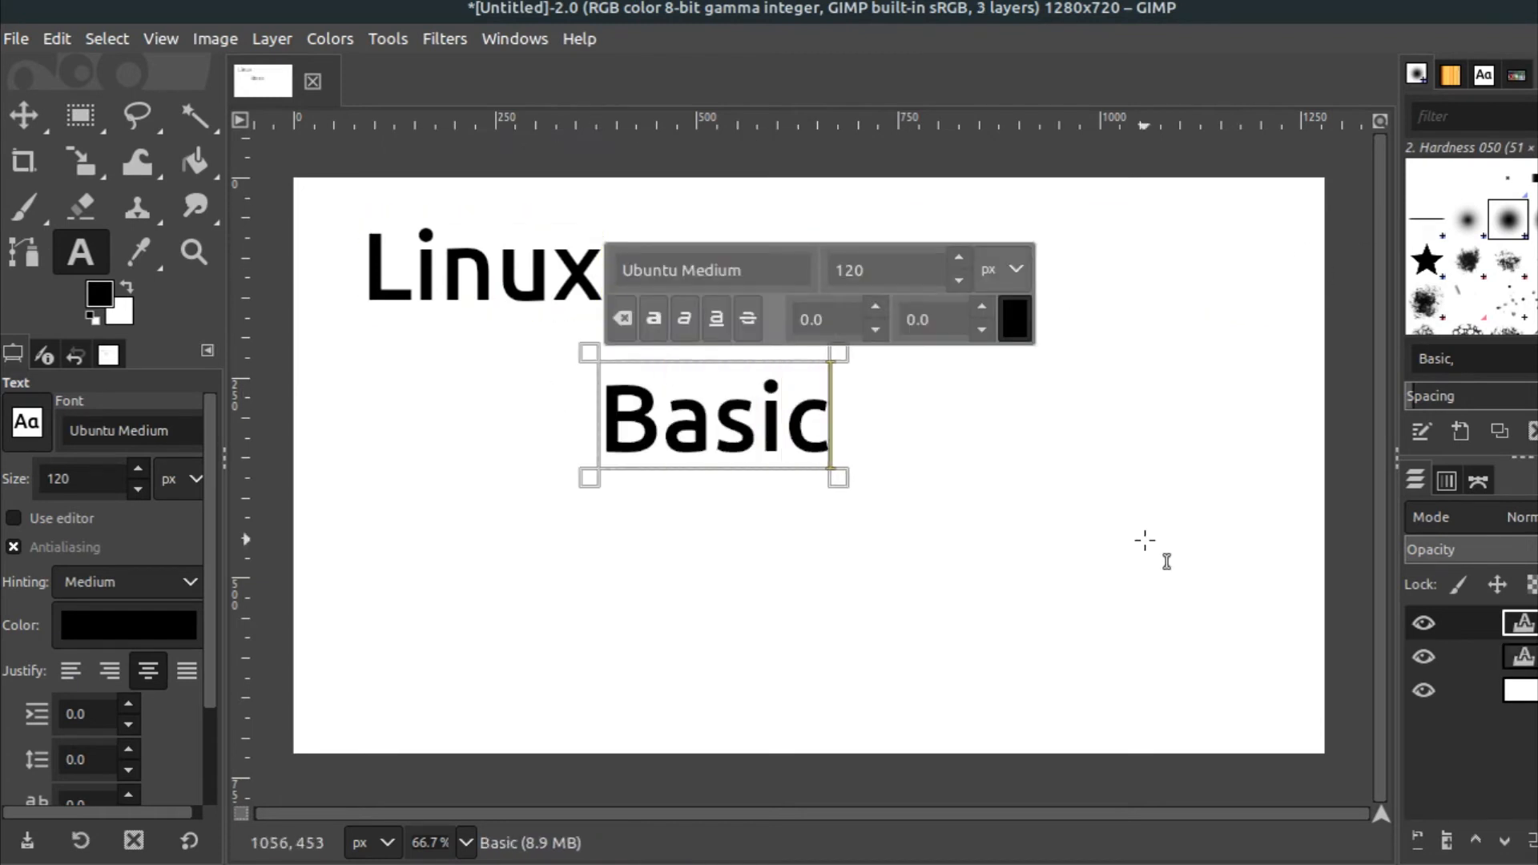
text(s Tuto)
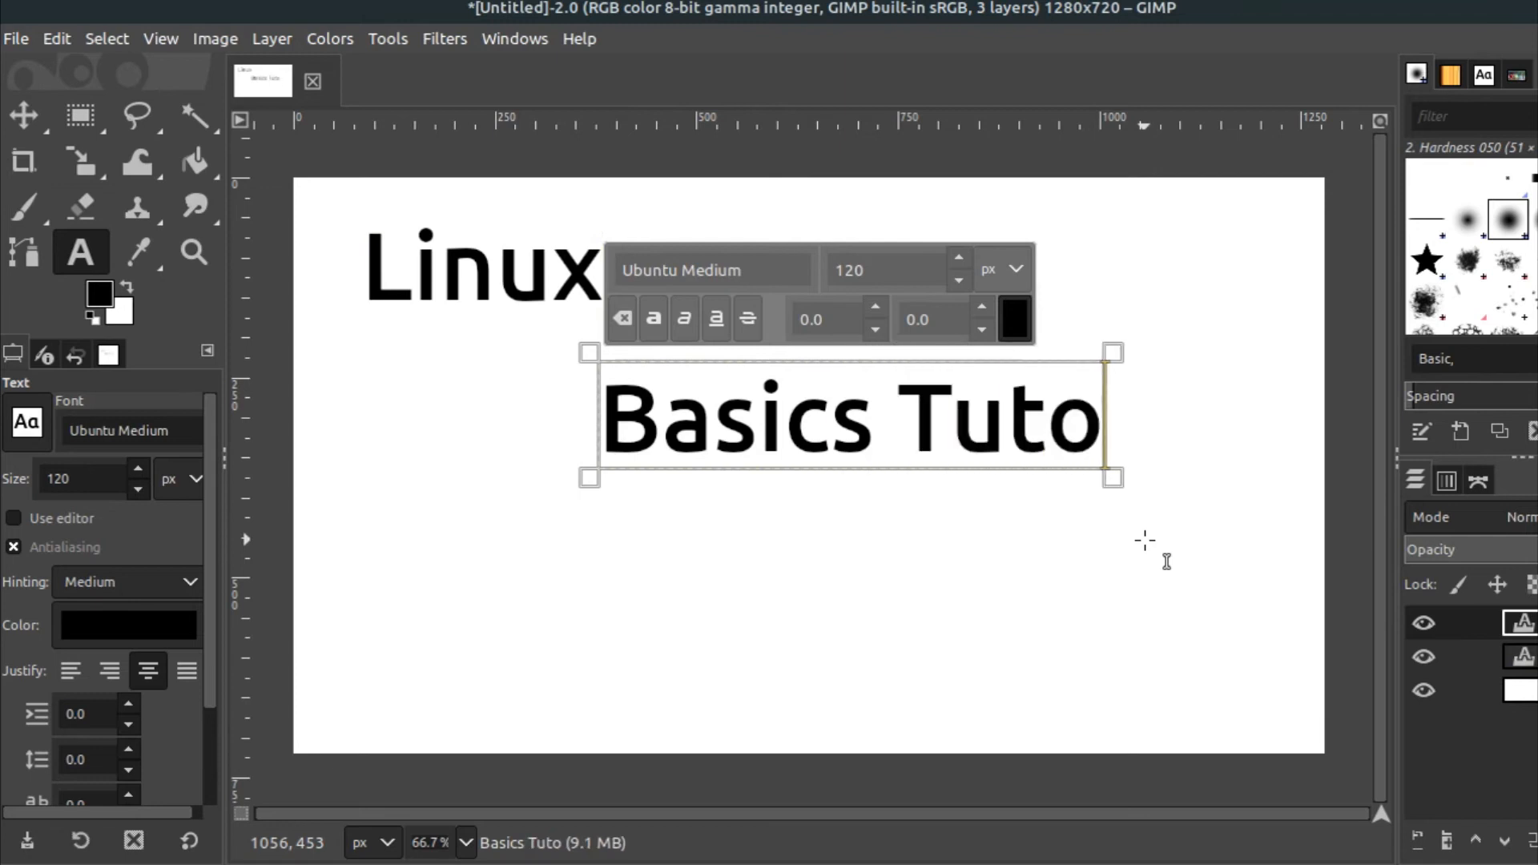
text(rial)
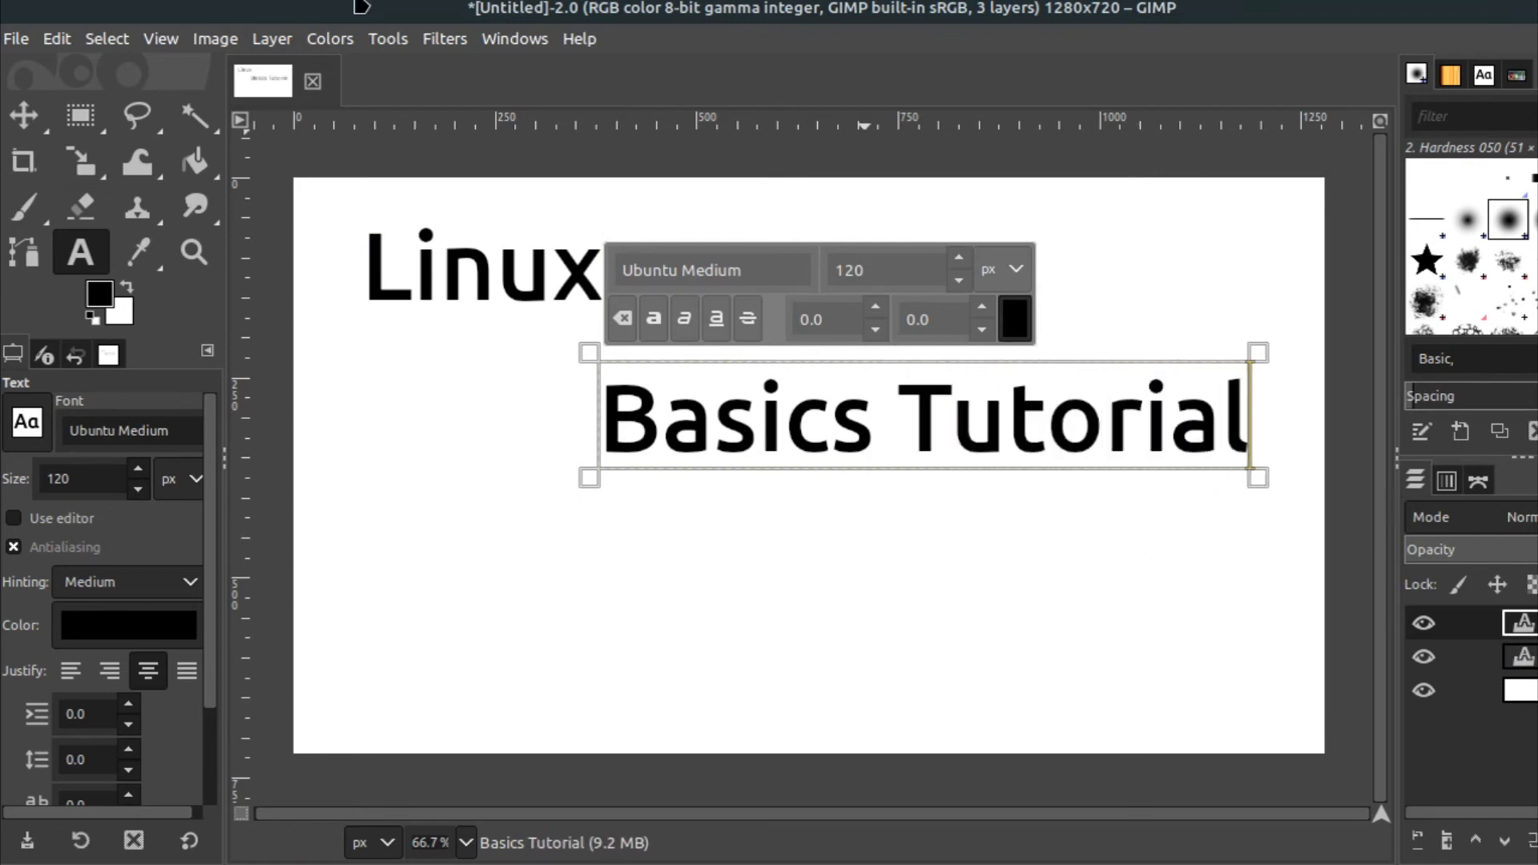
Move the 'Linux' text to the right and set its font size to 150 px
click(23, 114)
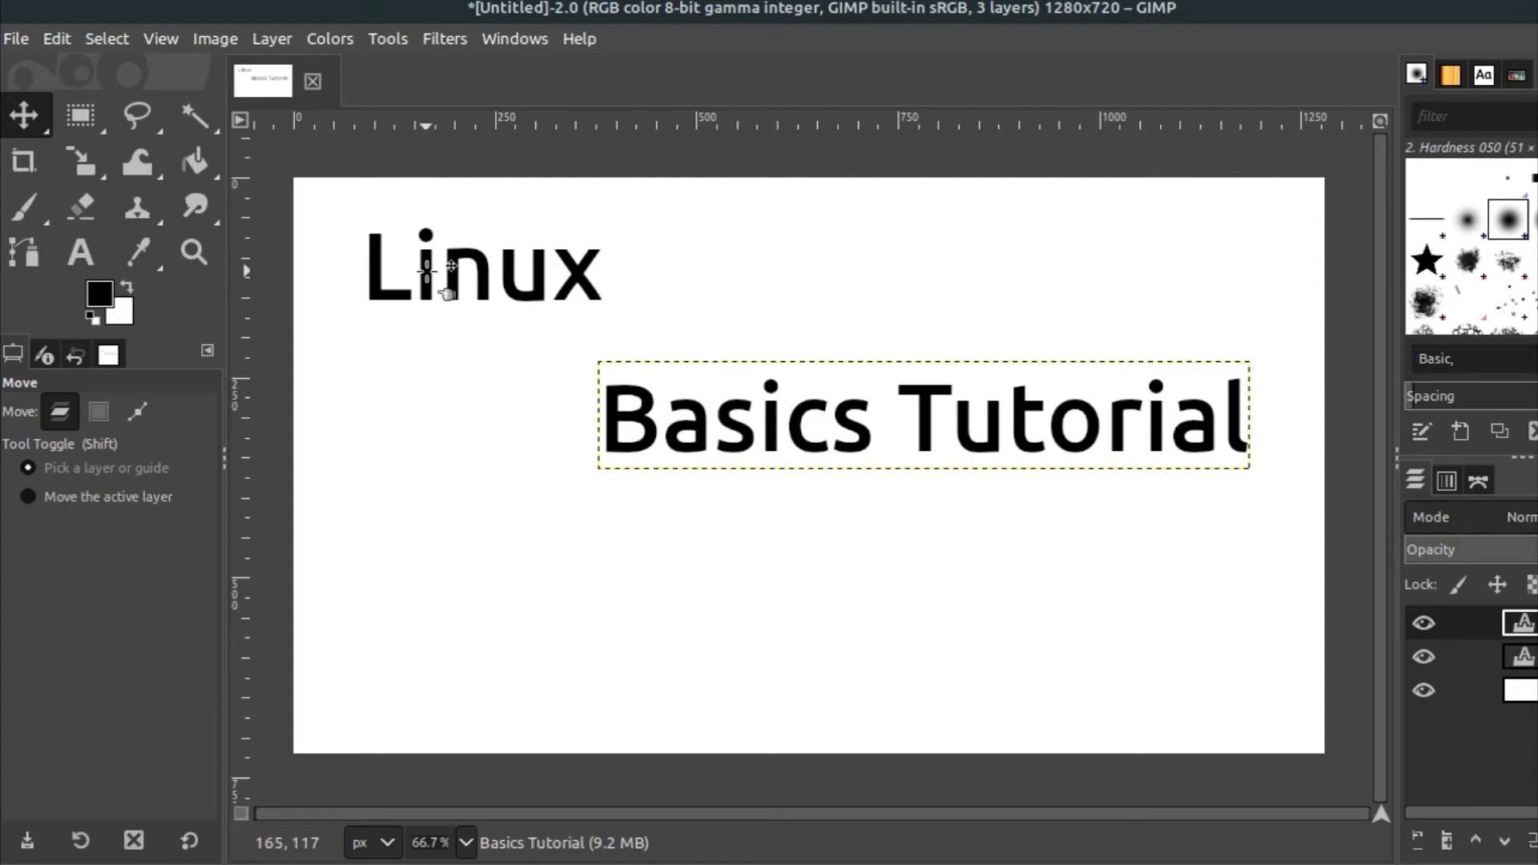
drag(429, 276, 570, 258)
click(80, 252)
click(638, 248)
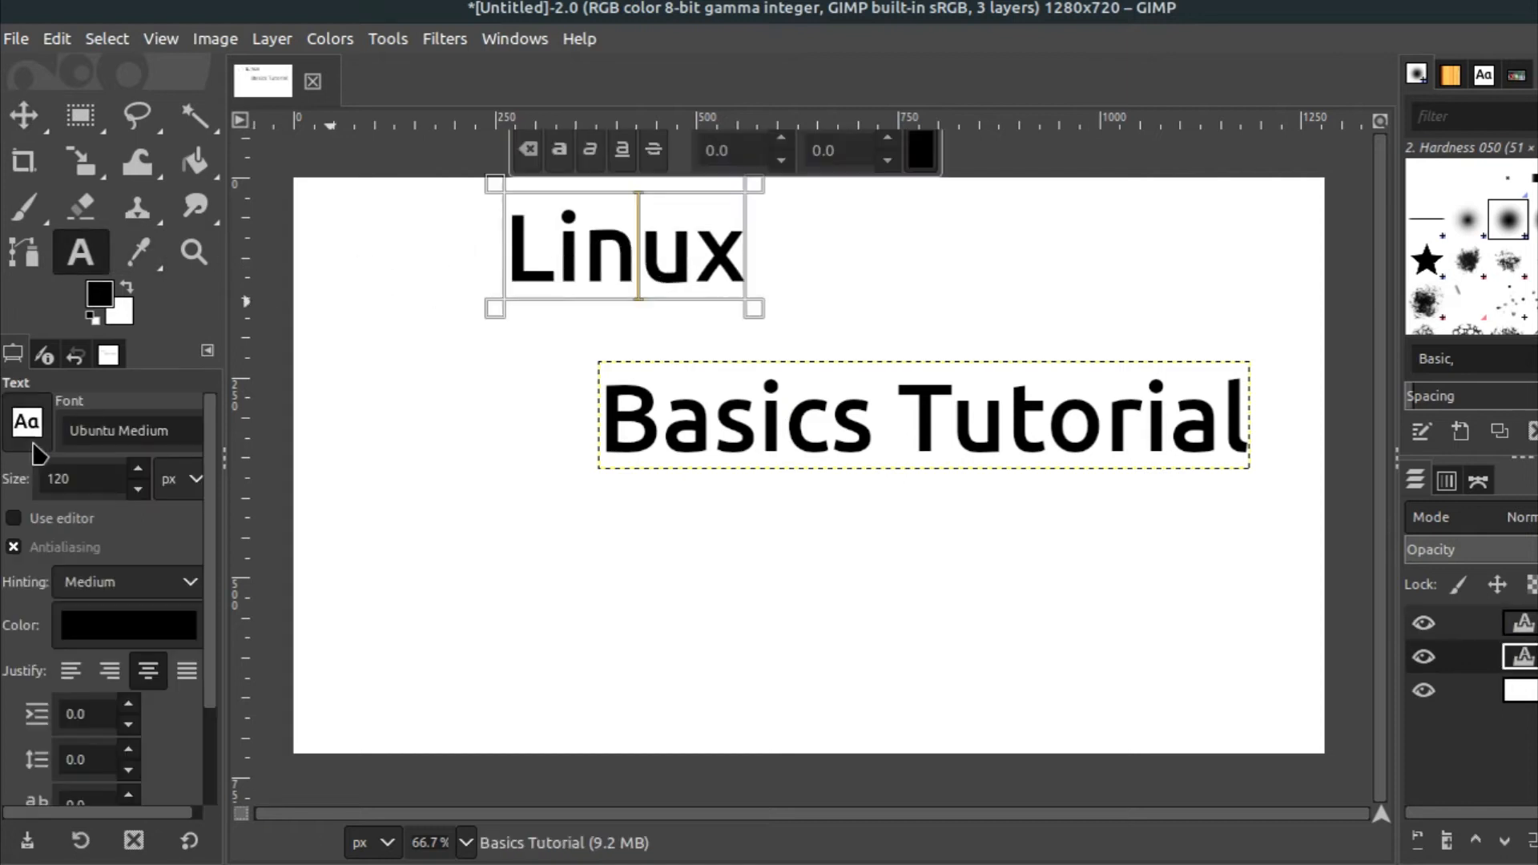
click(81, 479)
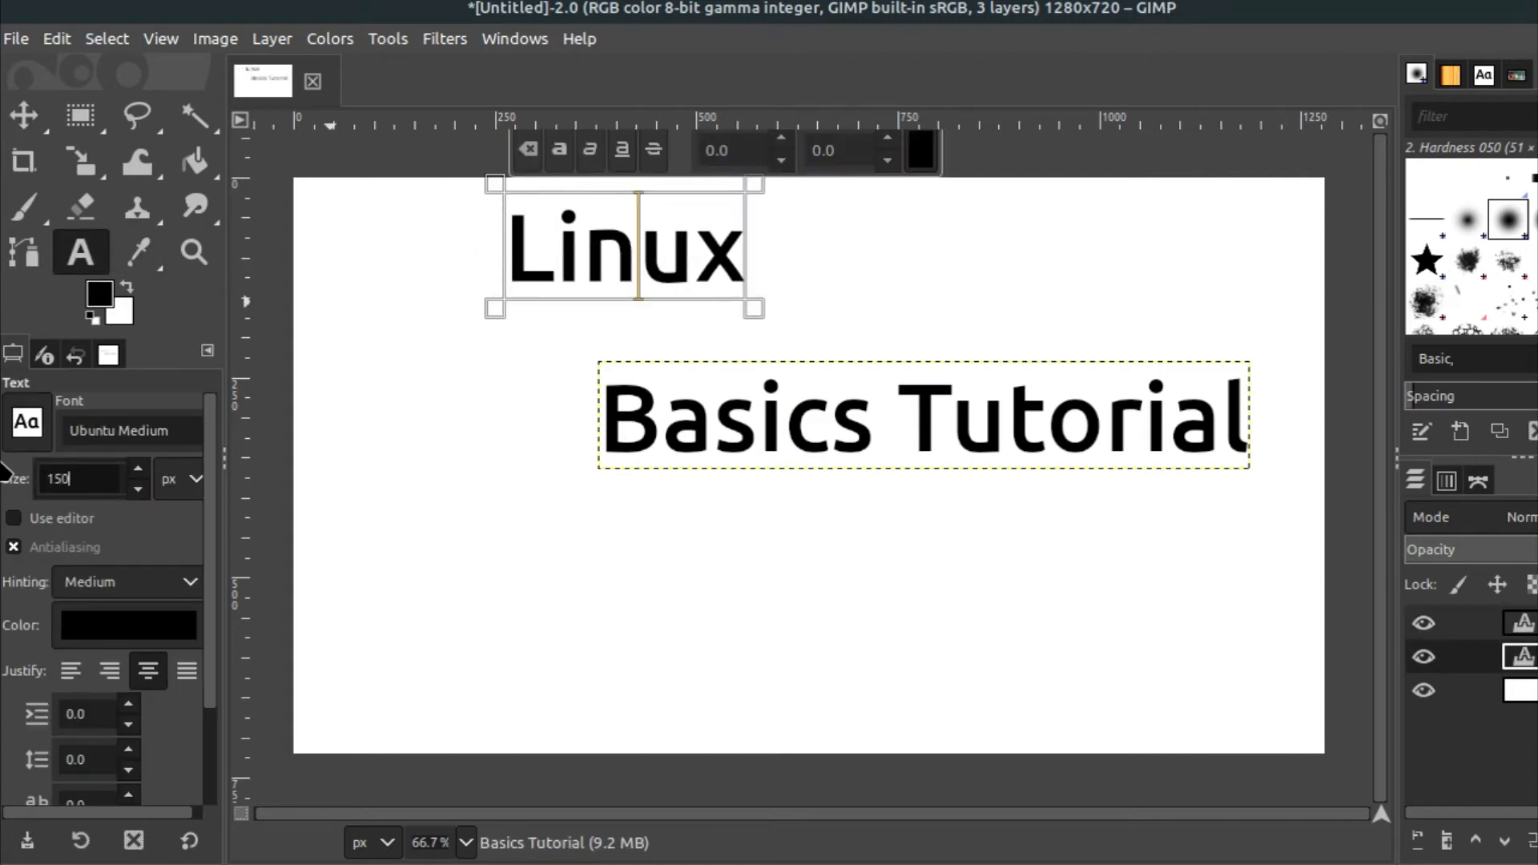
key(Return)
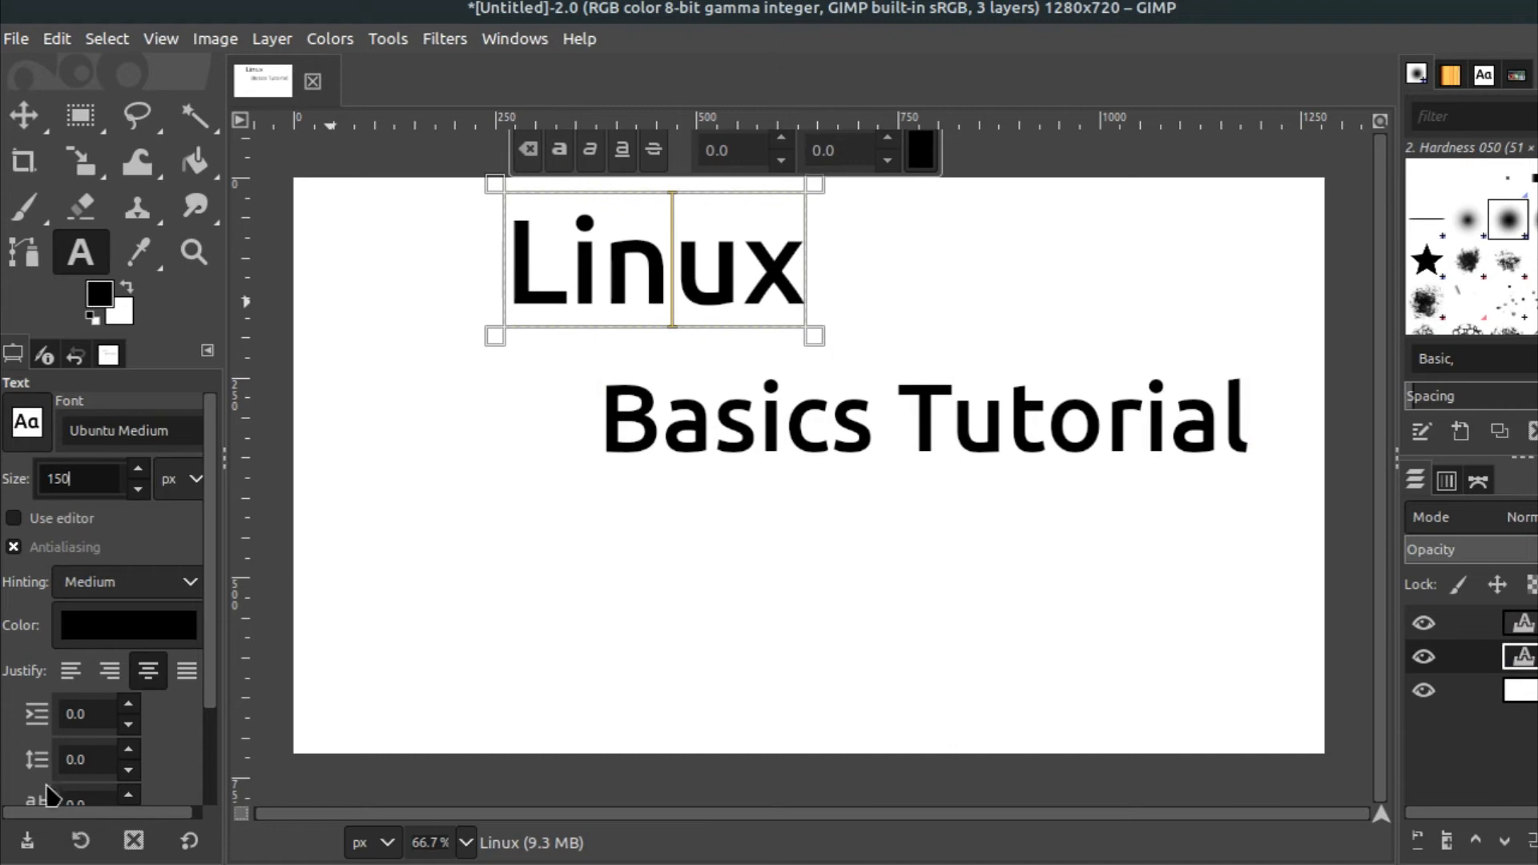
Set the 'Linux' letter spacing to 5 and move it right to center it over the canvas
scroll(6, 725, down, 3)
drag(71, 687, 54, 697)
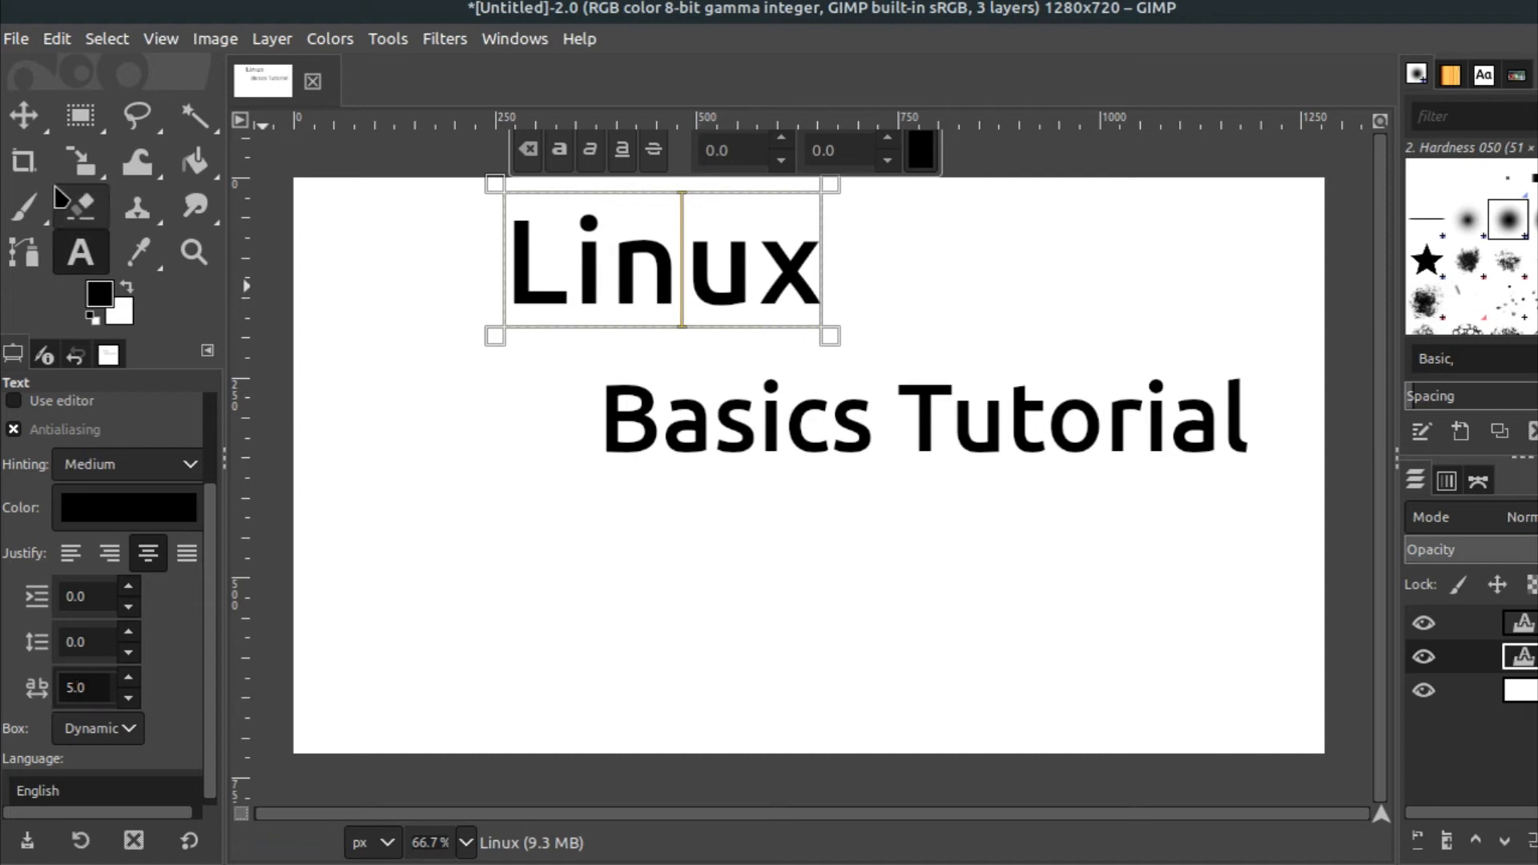
click(37, 128)
drag(673, 276, 788, 278)
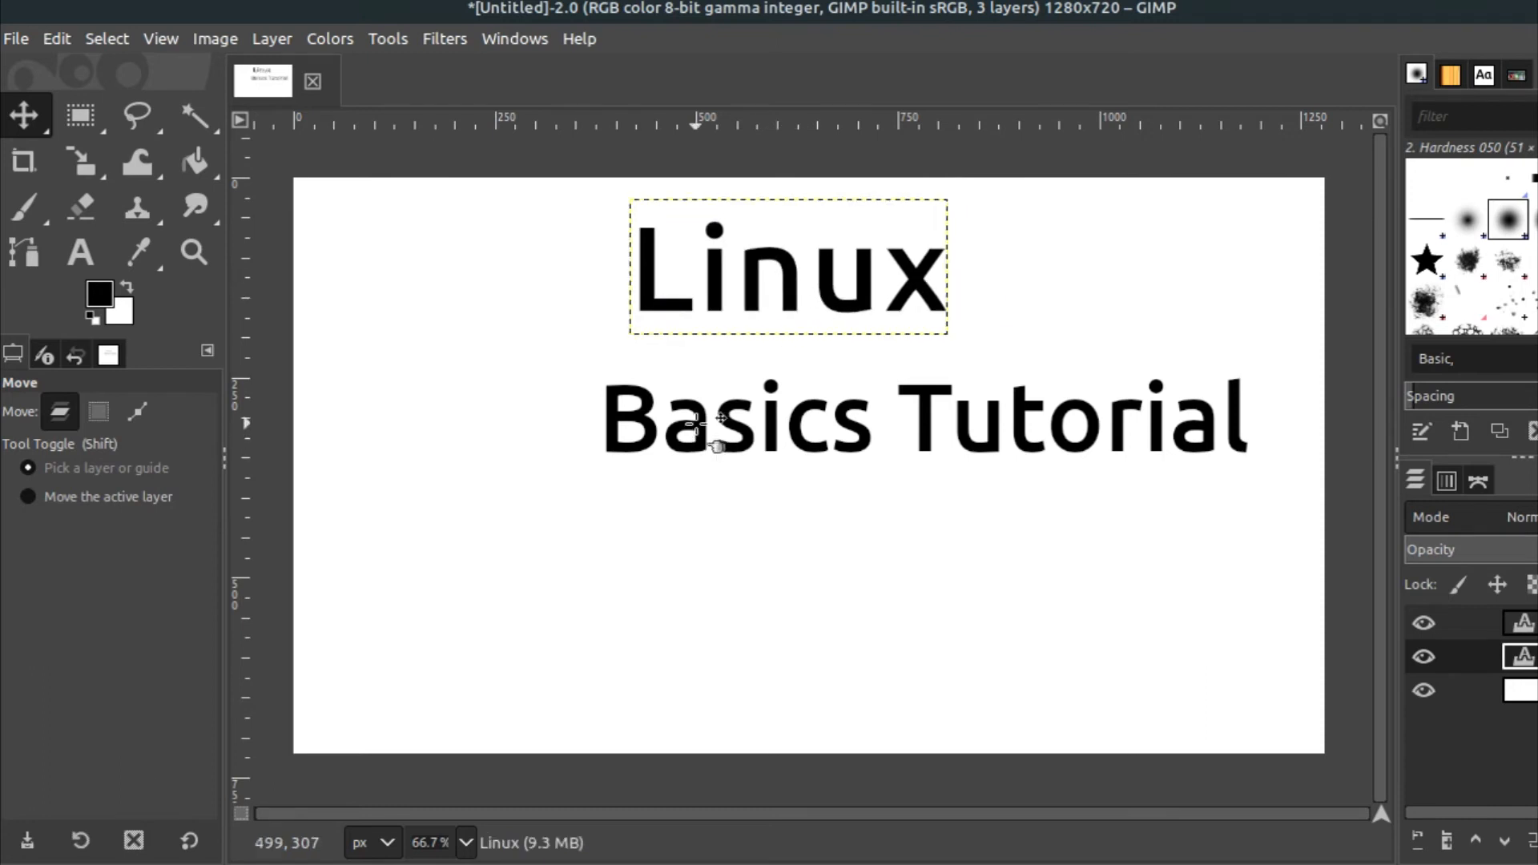
Move 'Basics Tutorial' up and left beneath 'Linux' and set its letter spacing to 100
drag(698, 425, 552, 388)
click(80, 251)
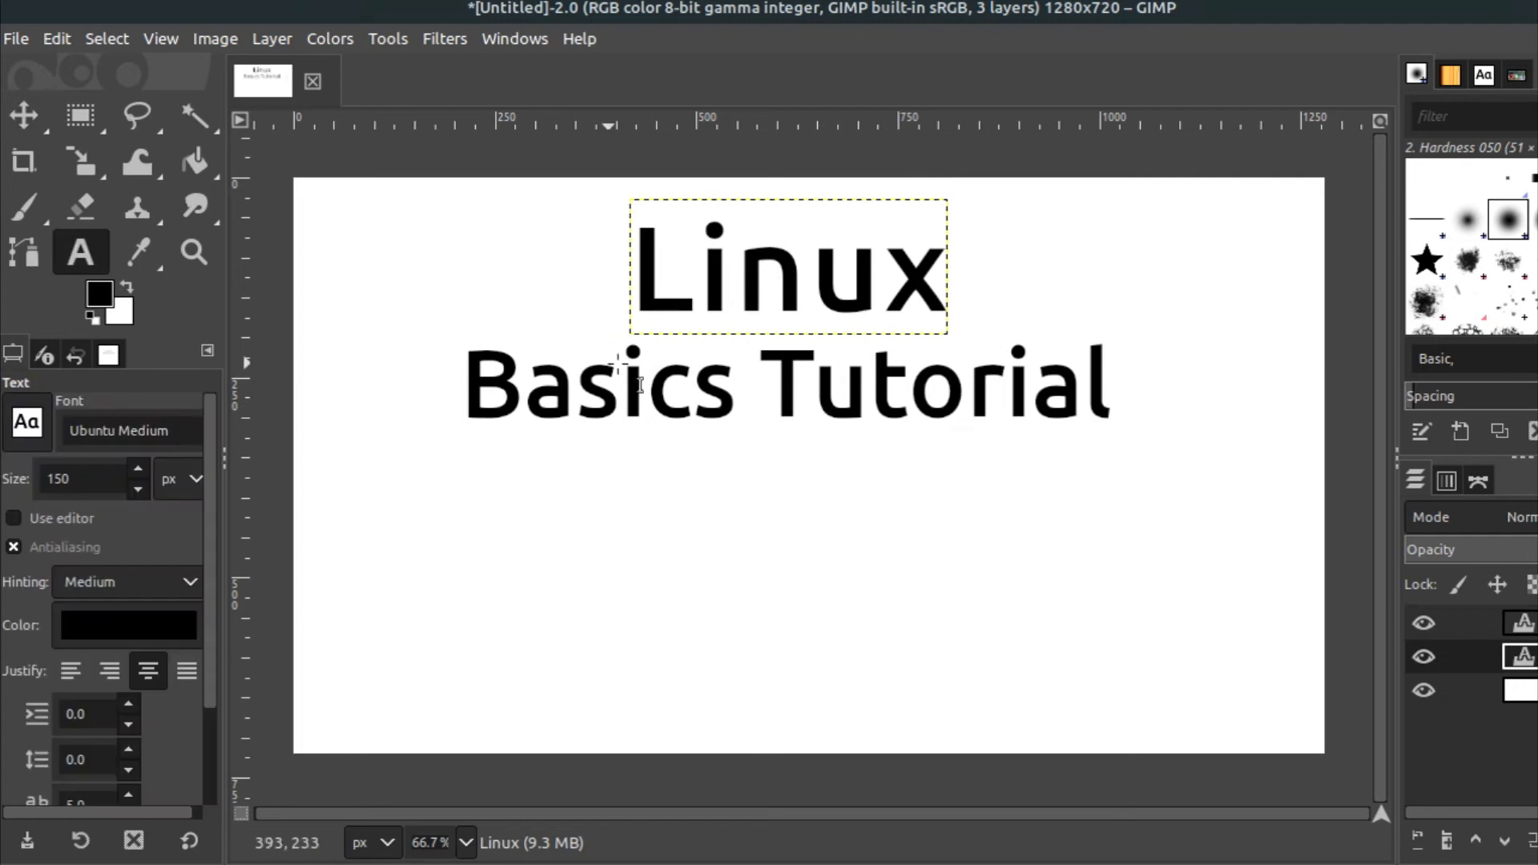
click(636, 383)
scroll(31, 701, down, 3)
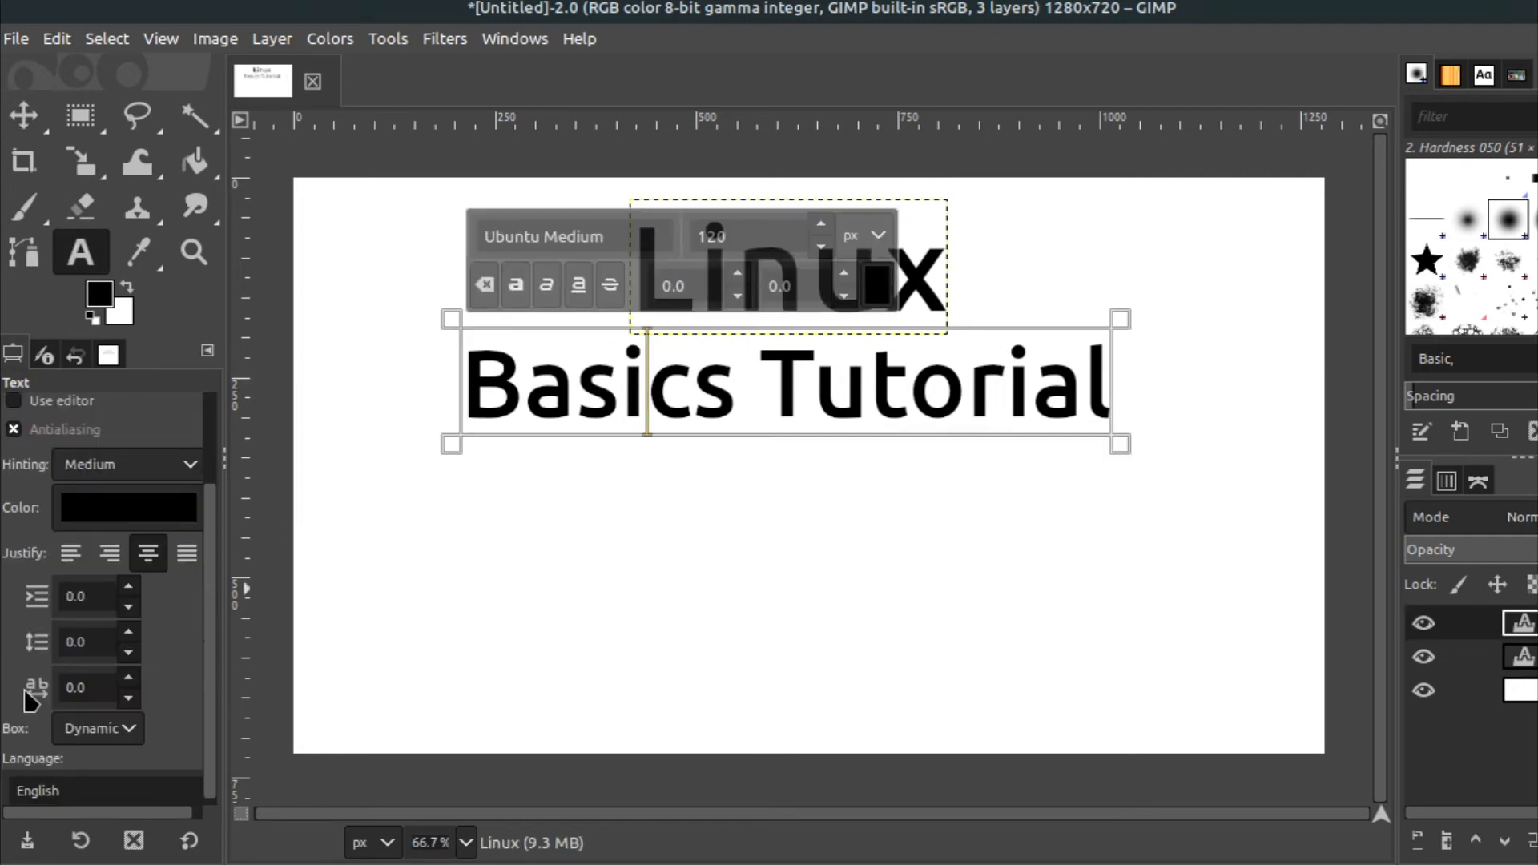
drag(76, 687, 54, 689)
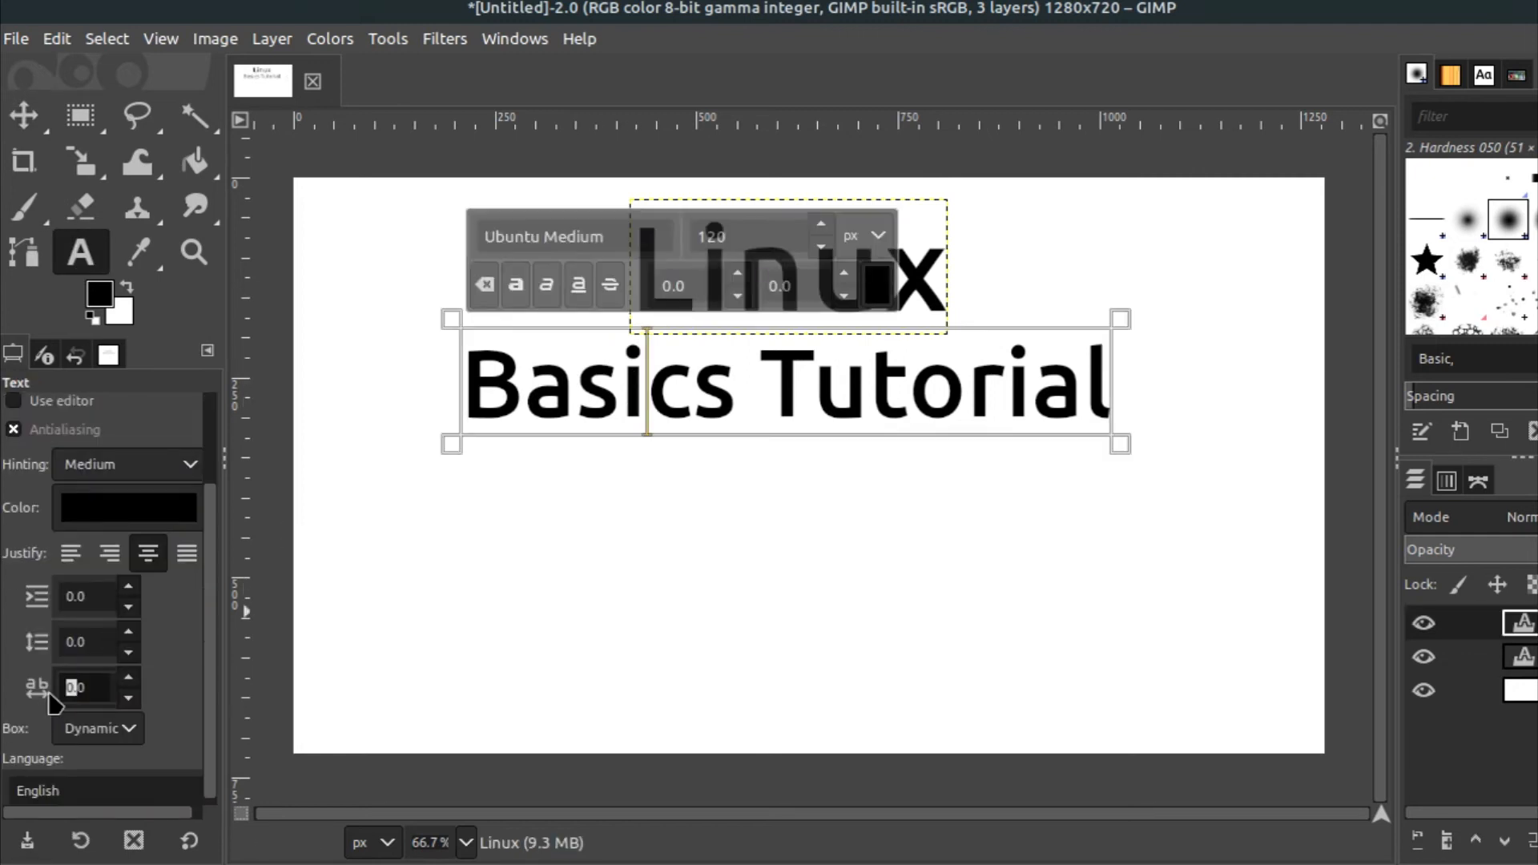
text(10)
key(Return)
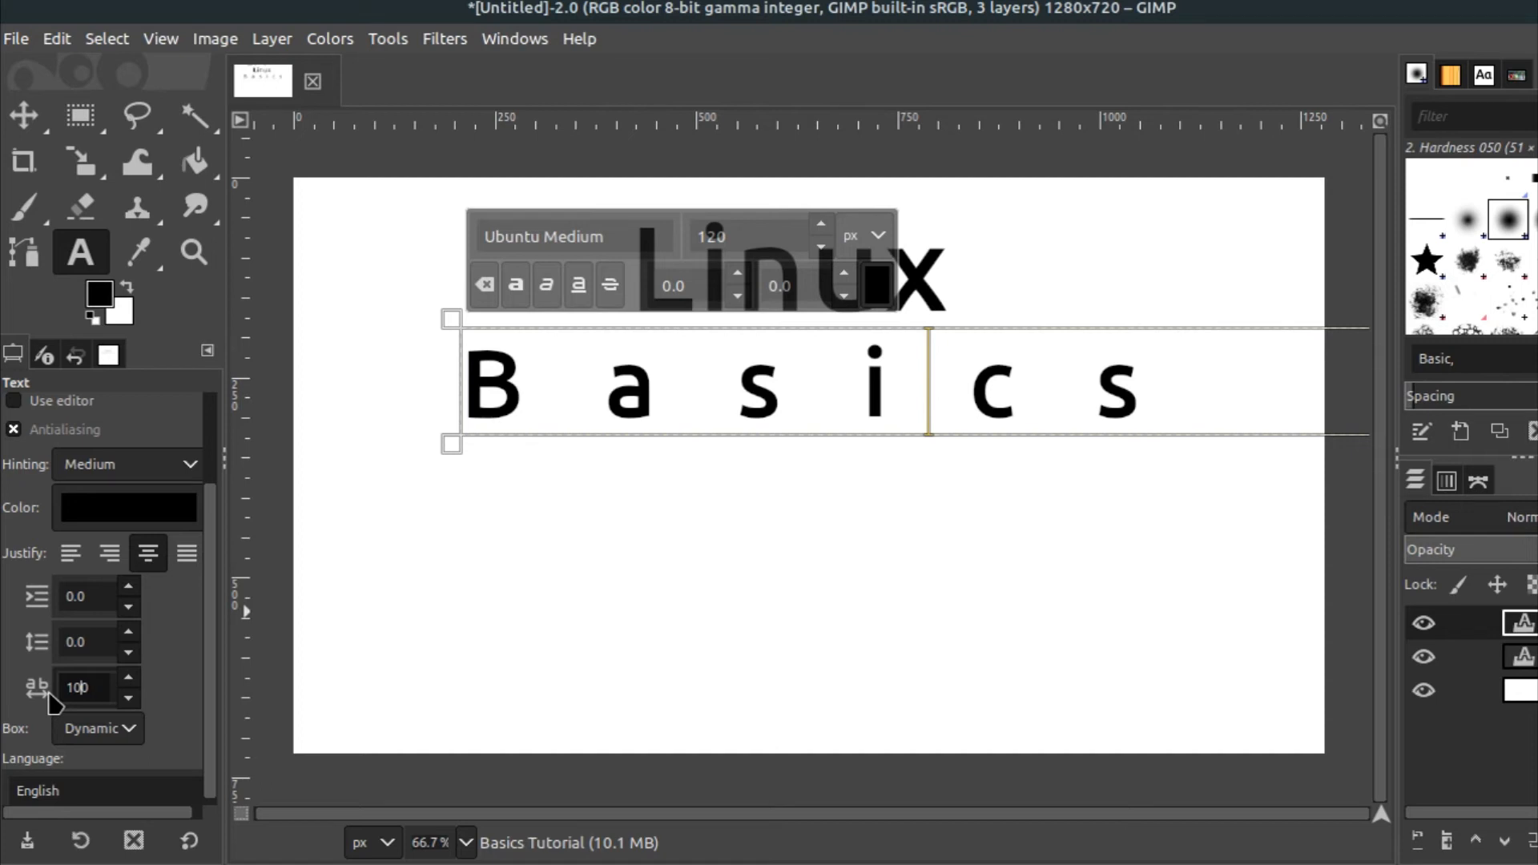
Apply letter spacing 10 to 'Basics Tutorial' and nudge both 'Linux' and 'Basics Tutorial' slightly upward
key(Return)
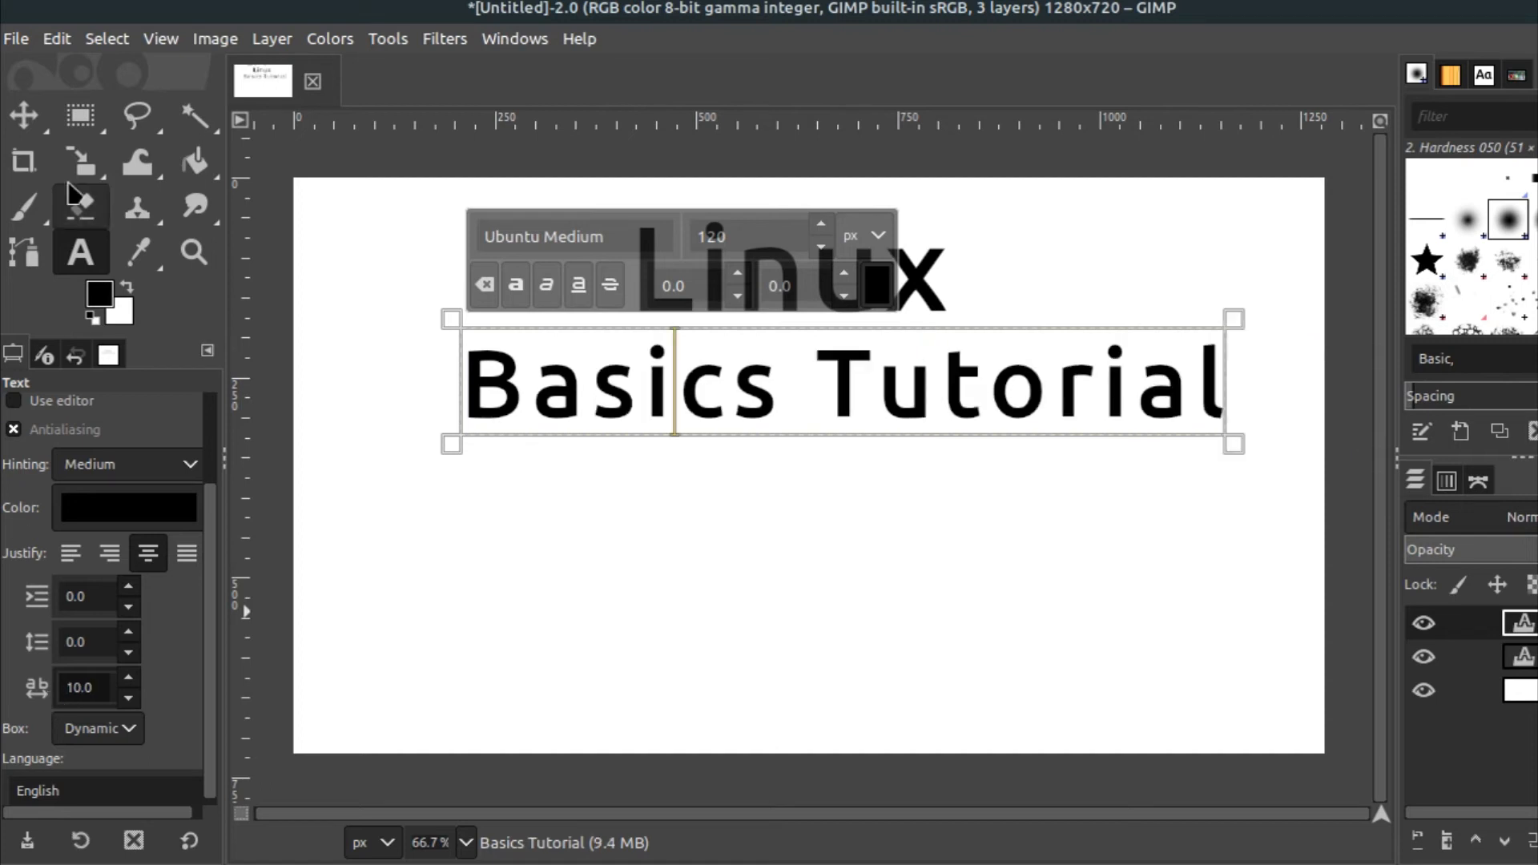
click(24, 115)
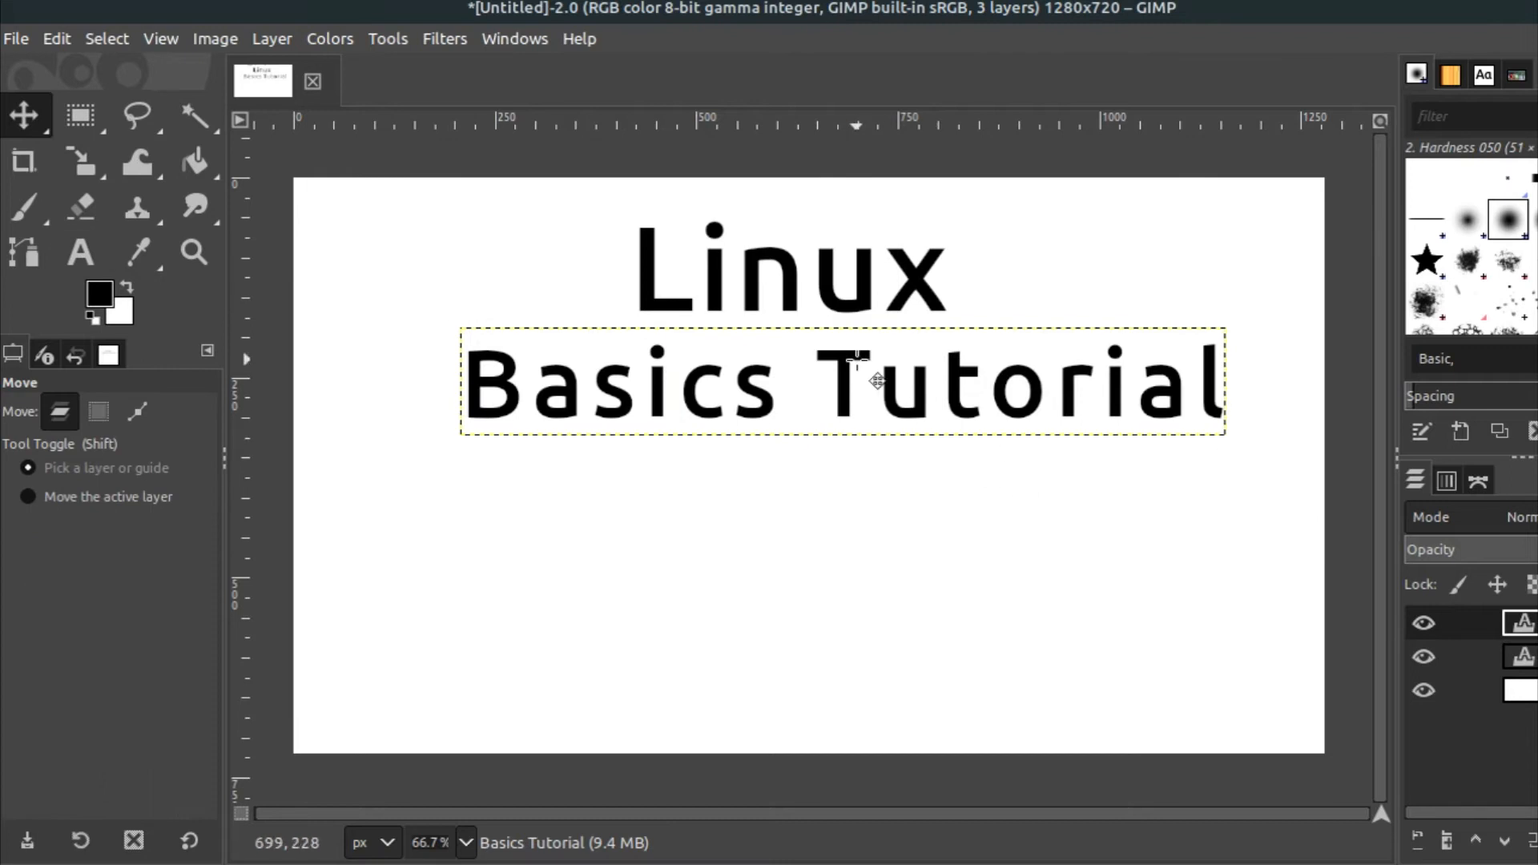
drag(854, 362, 851, 363)
drag(790, 281, 789, 261)
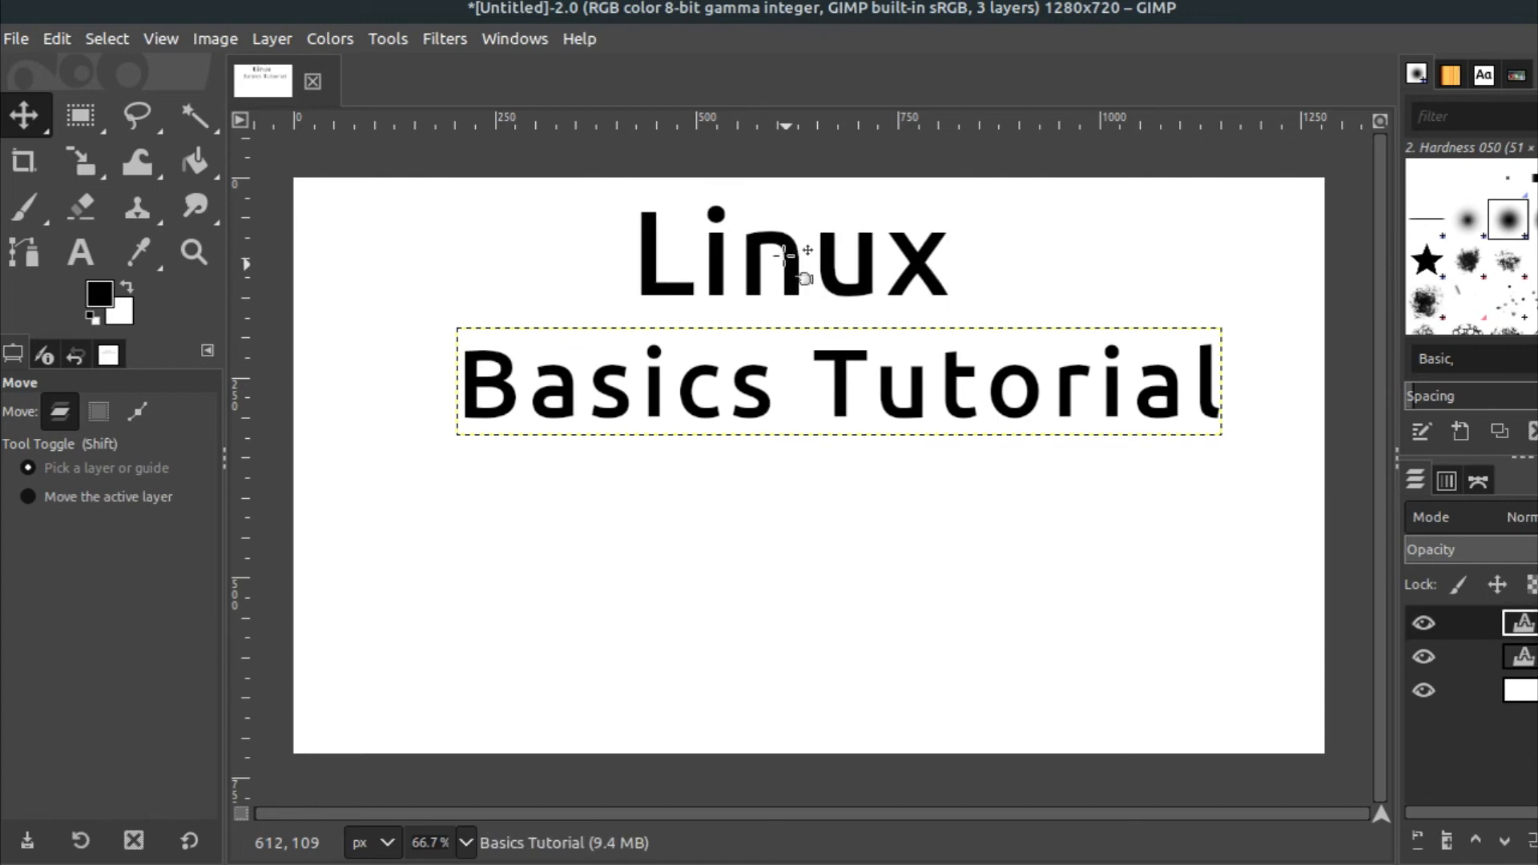
drag(753, 399, 745, 382)
key(ctrl+z)
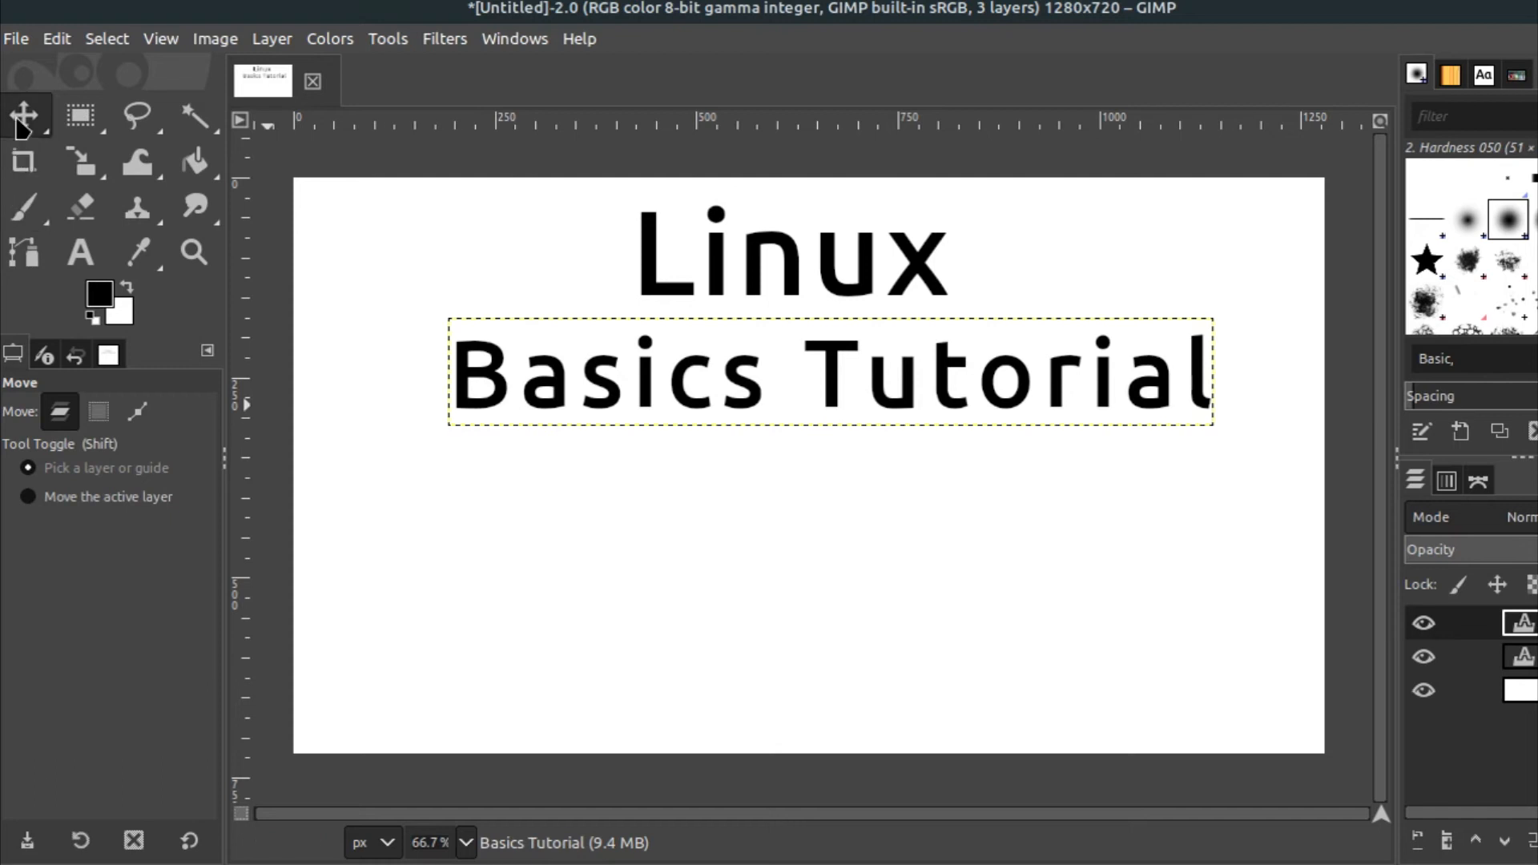
Add a new text layer reading 'Part 1:' in the lower-left area of the canvas
click(80, 252)
click(364, 575)
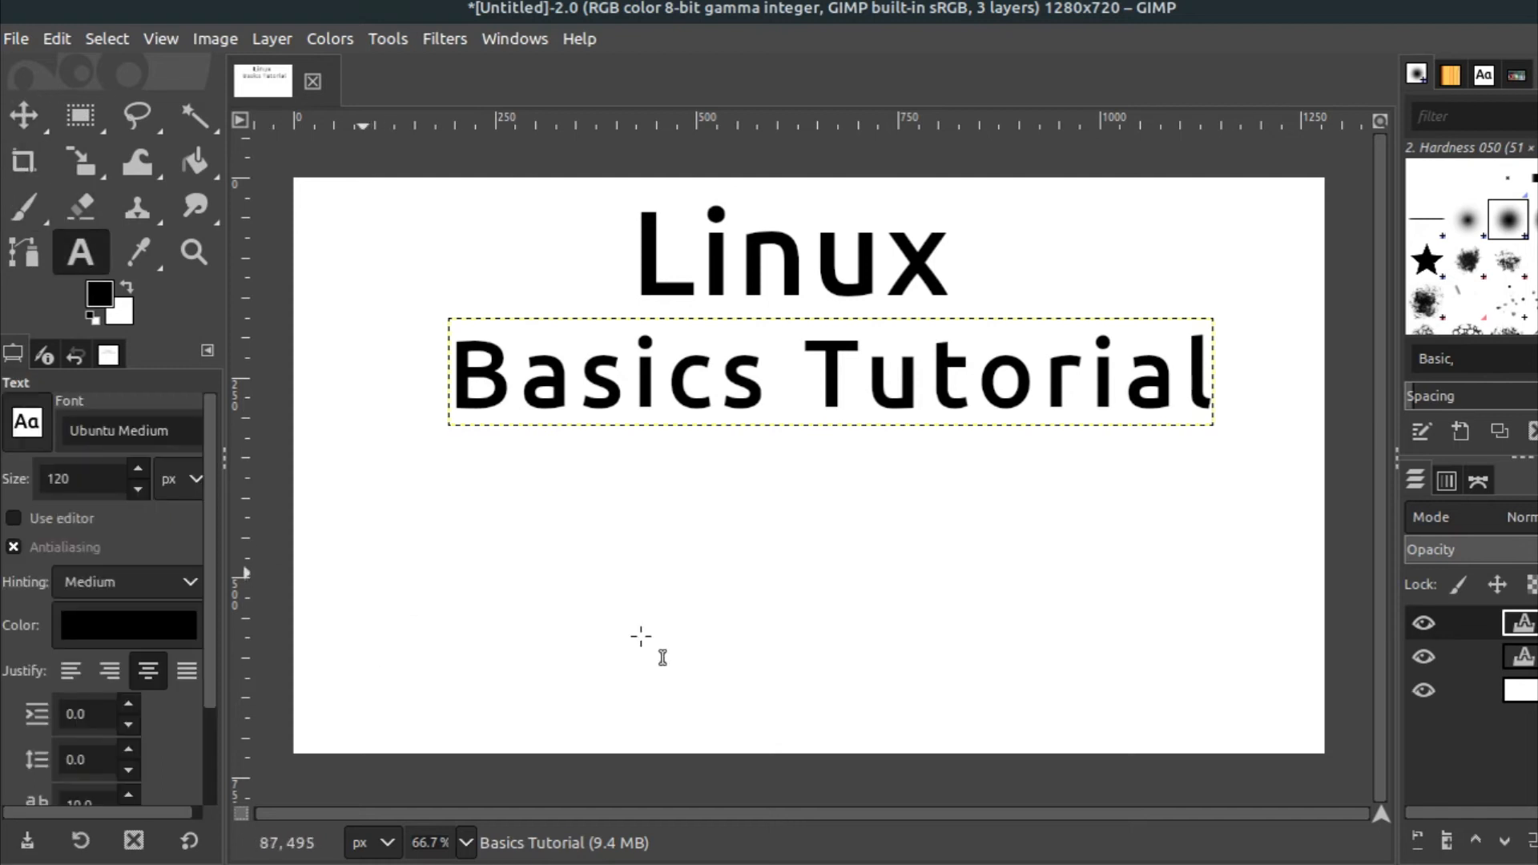
text(Part)
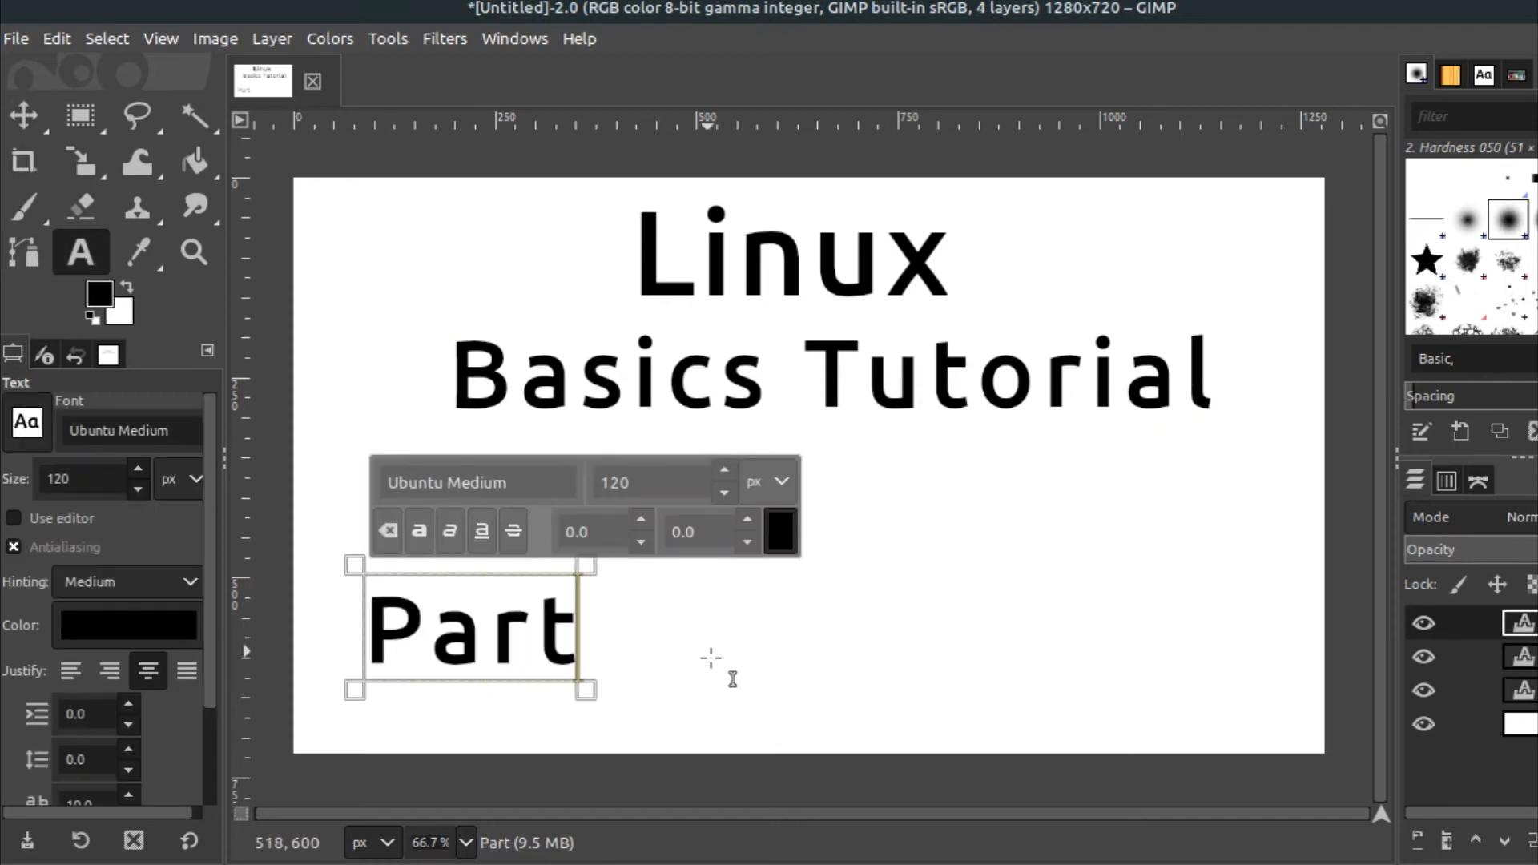
text( 1:)
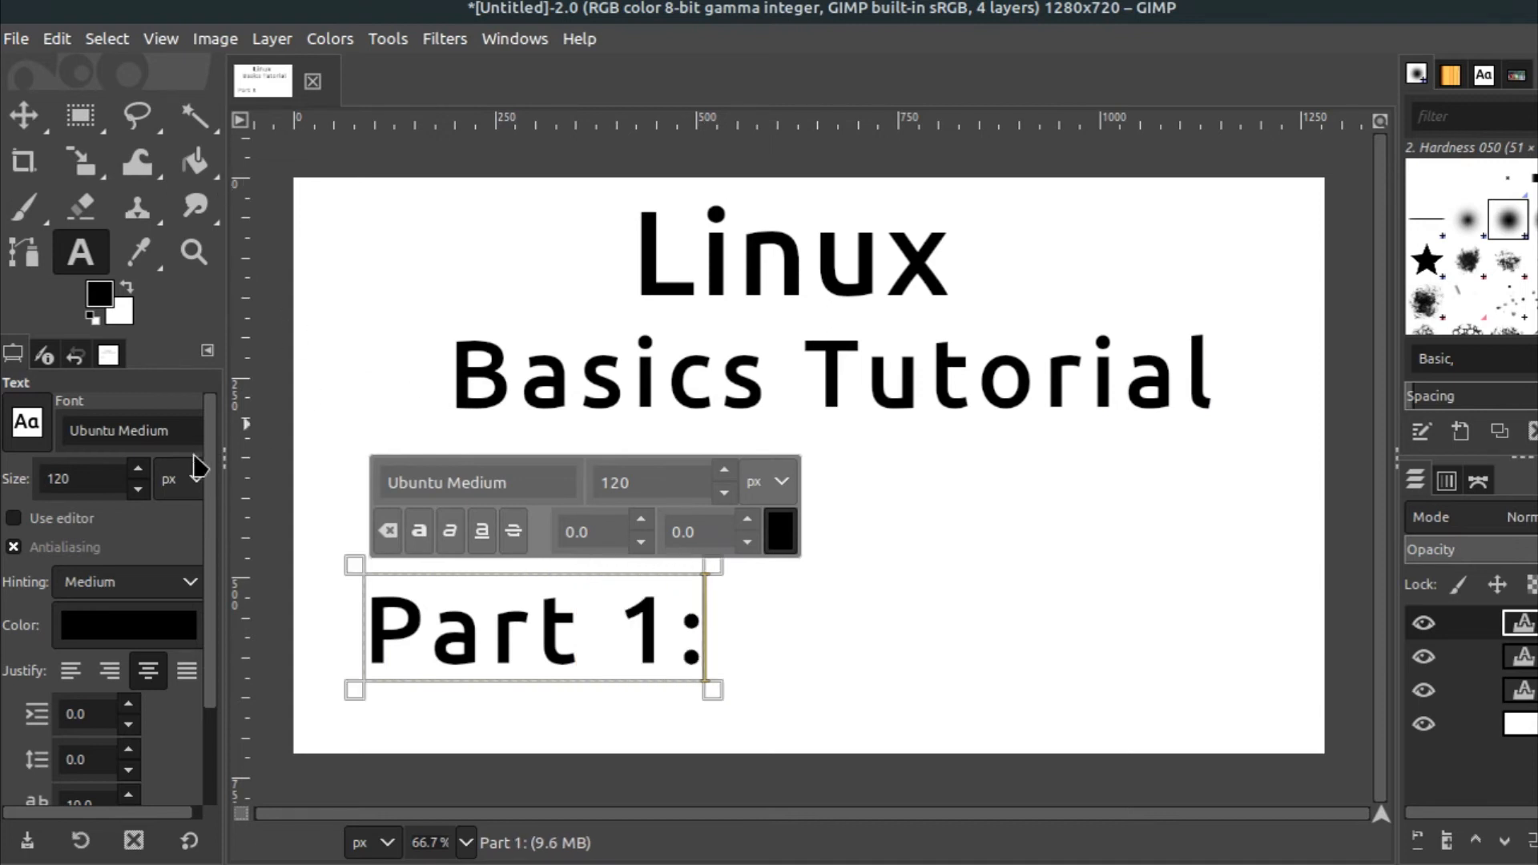
Set the 'Part 1:' font size to 60 px
drag(76, 482, 0, 483)
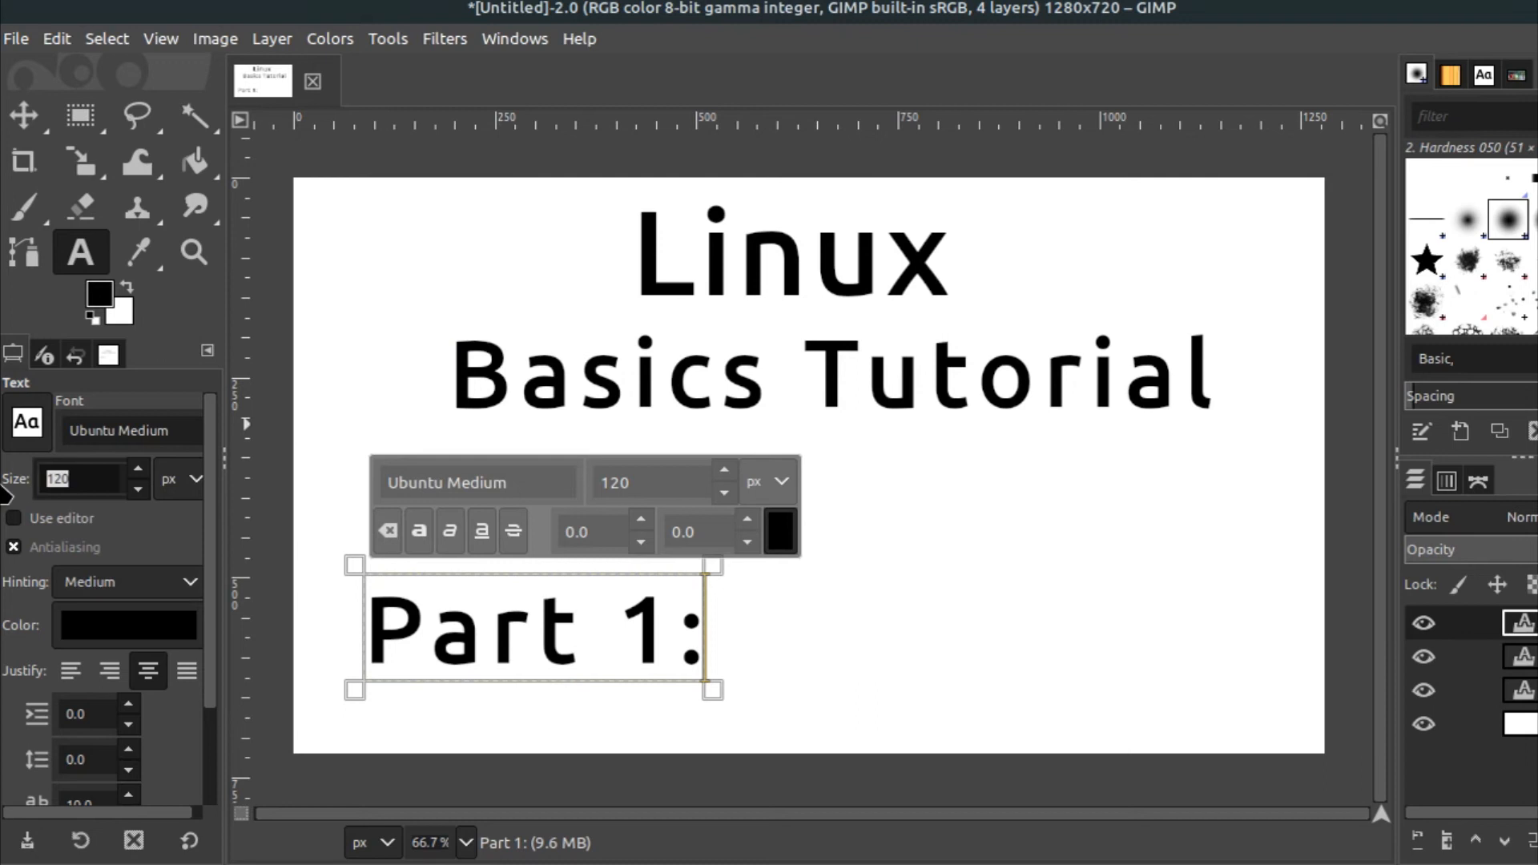
text(50)
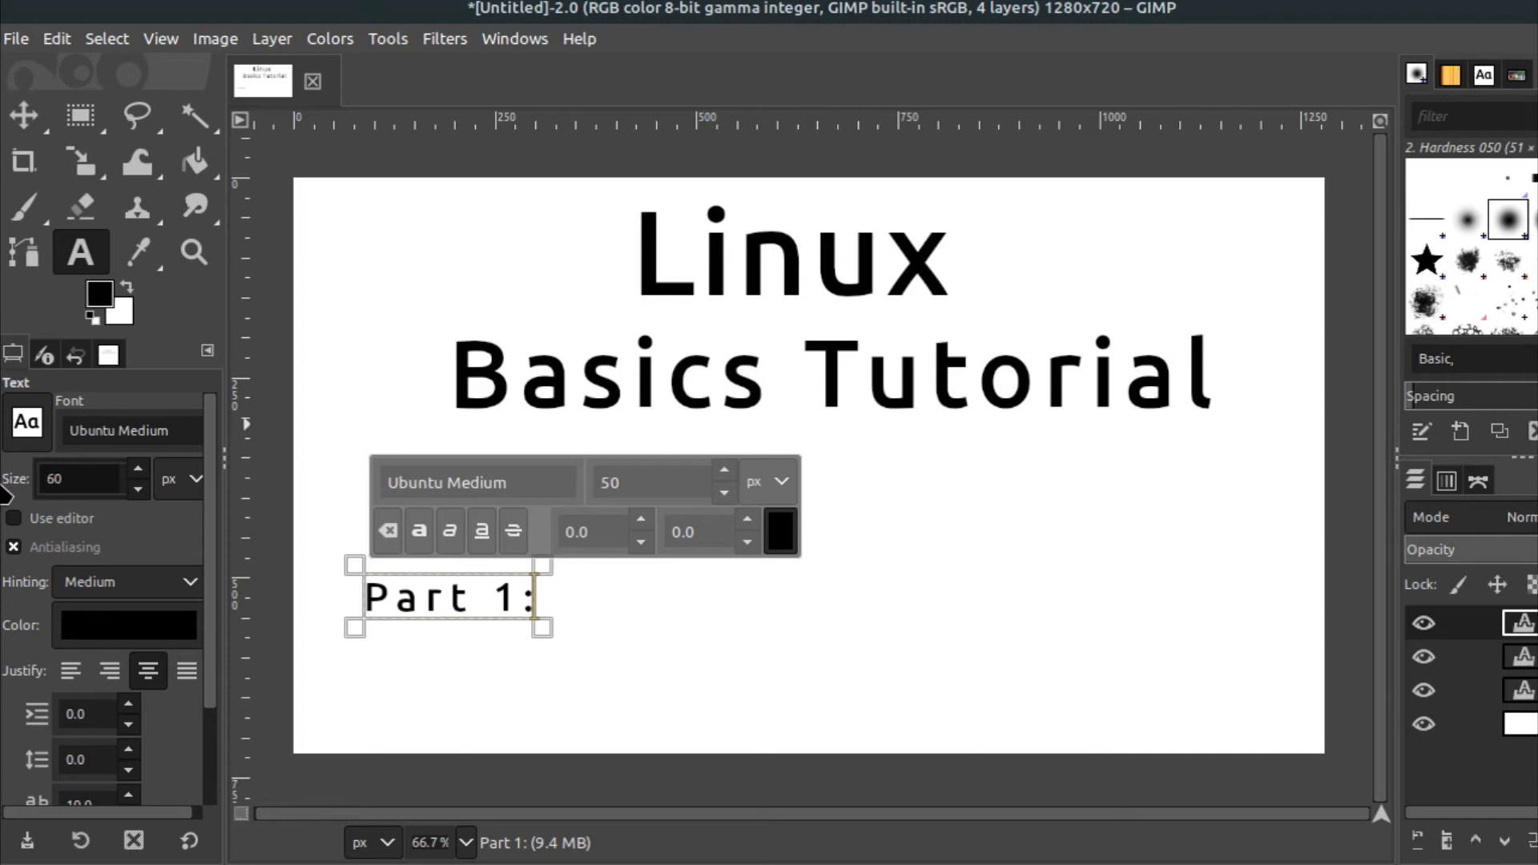
key(Return)
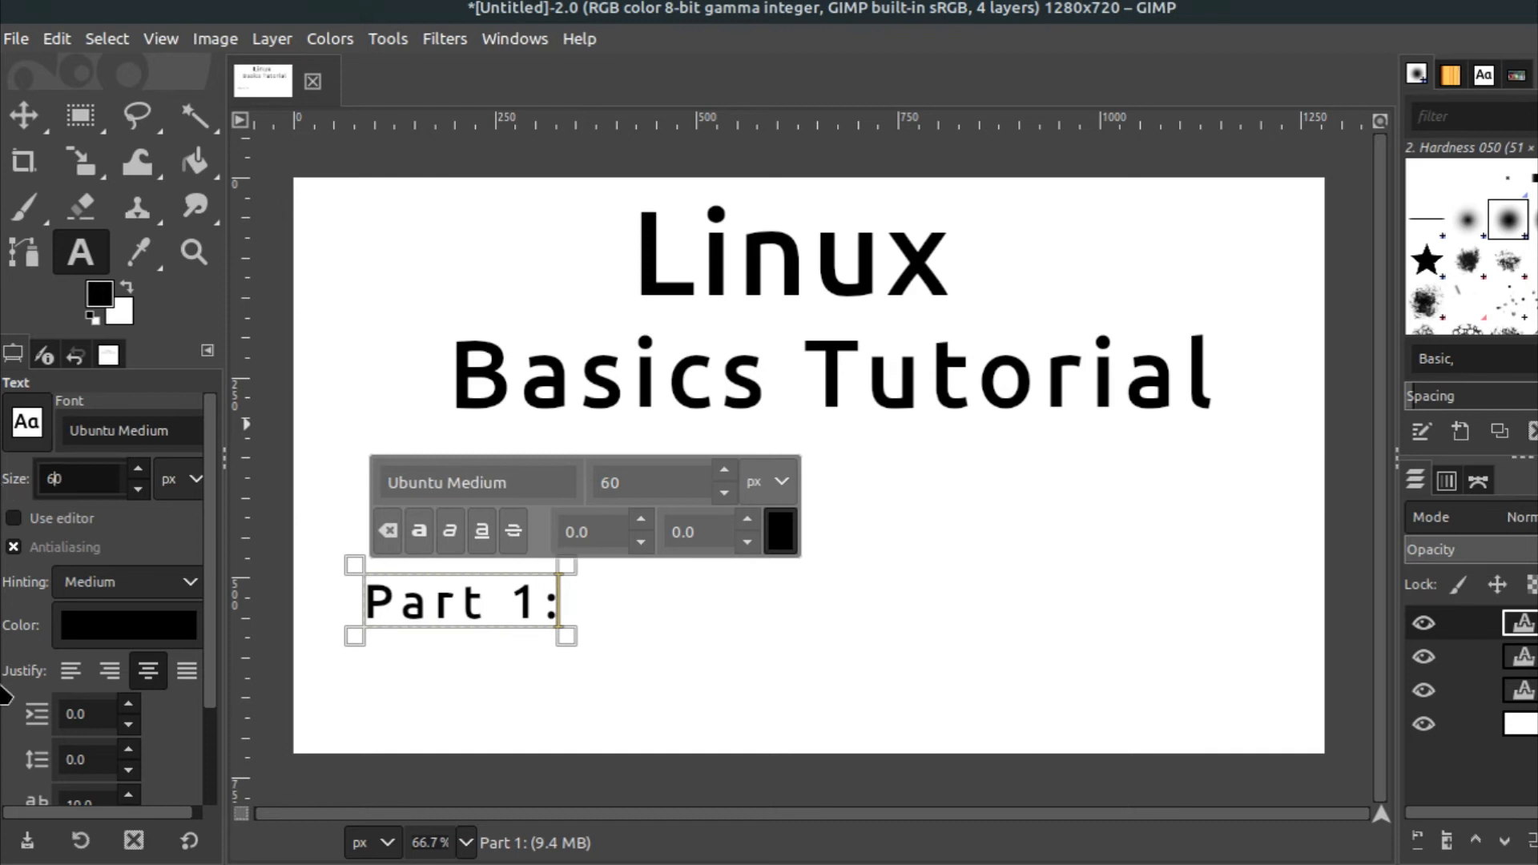
Set the 'Part 1:' letter spacing to 0
scroll(59, 749, down, 1)
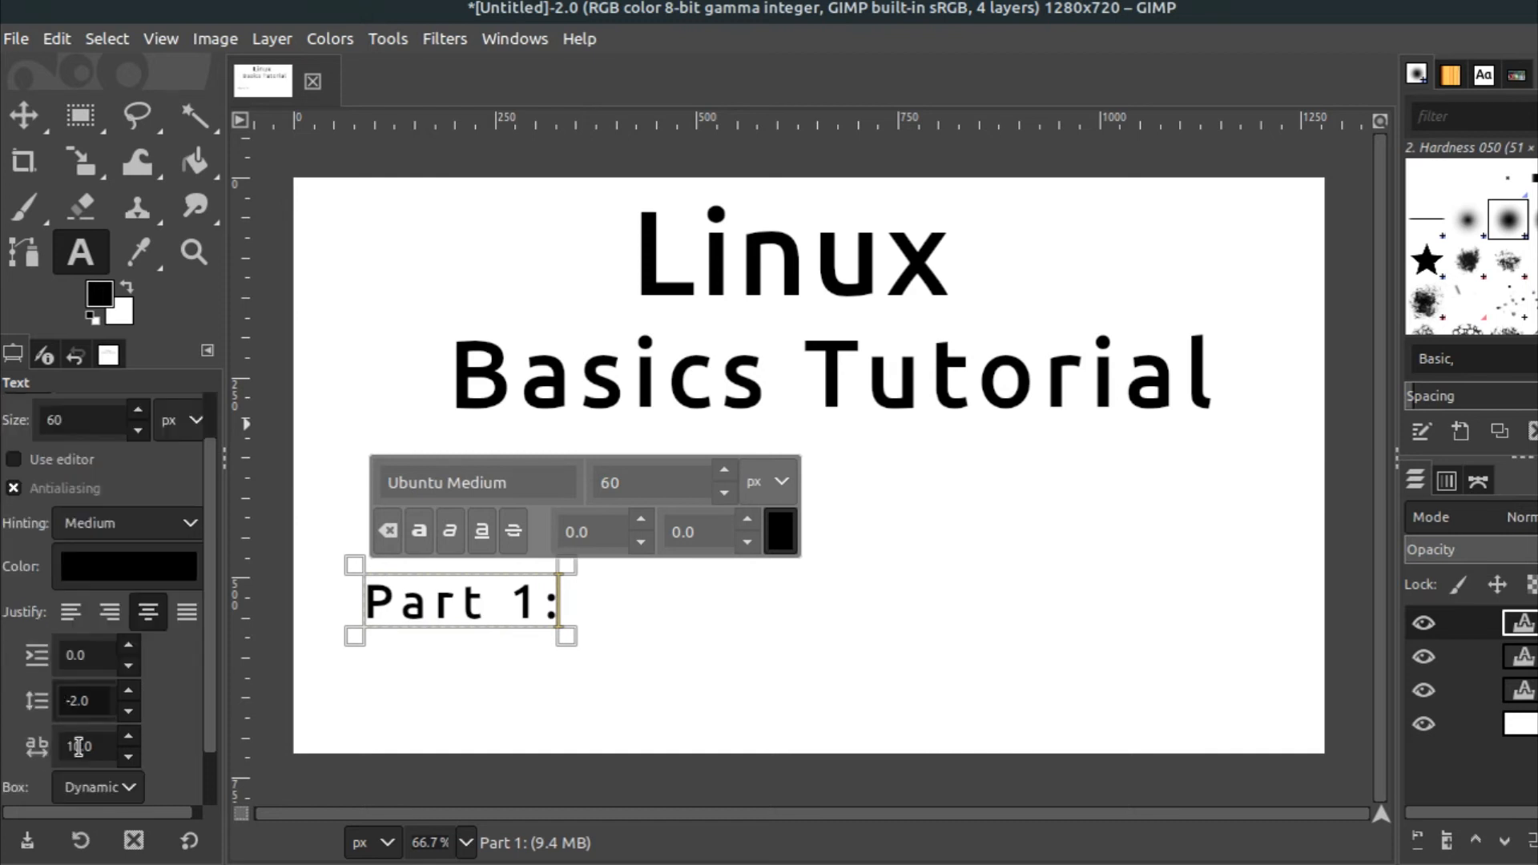
scroll(75, 738, up, 1)
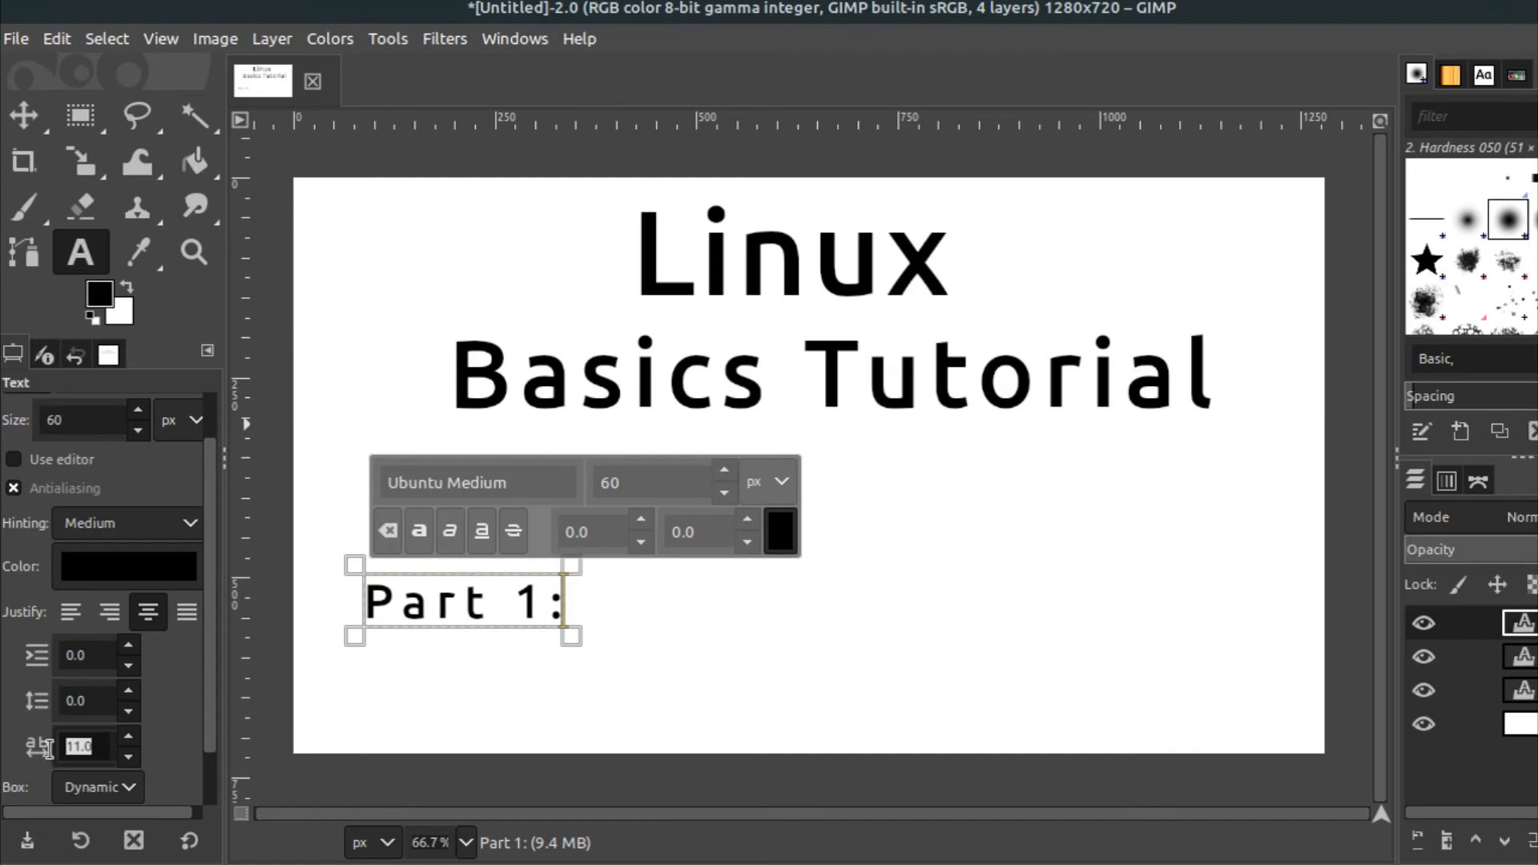
scroll(60, 749, down, 6)
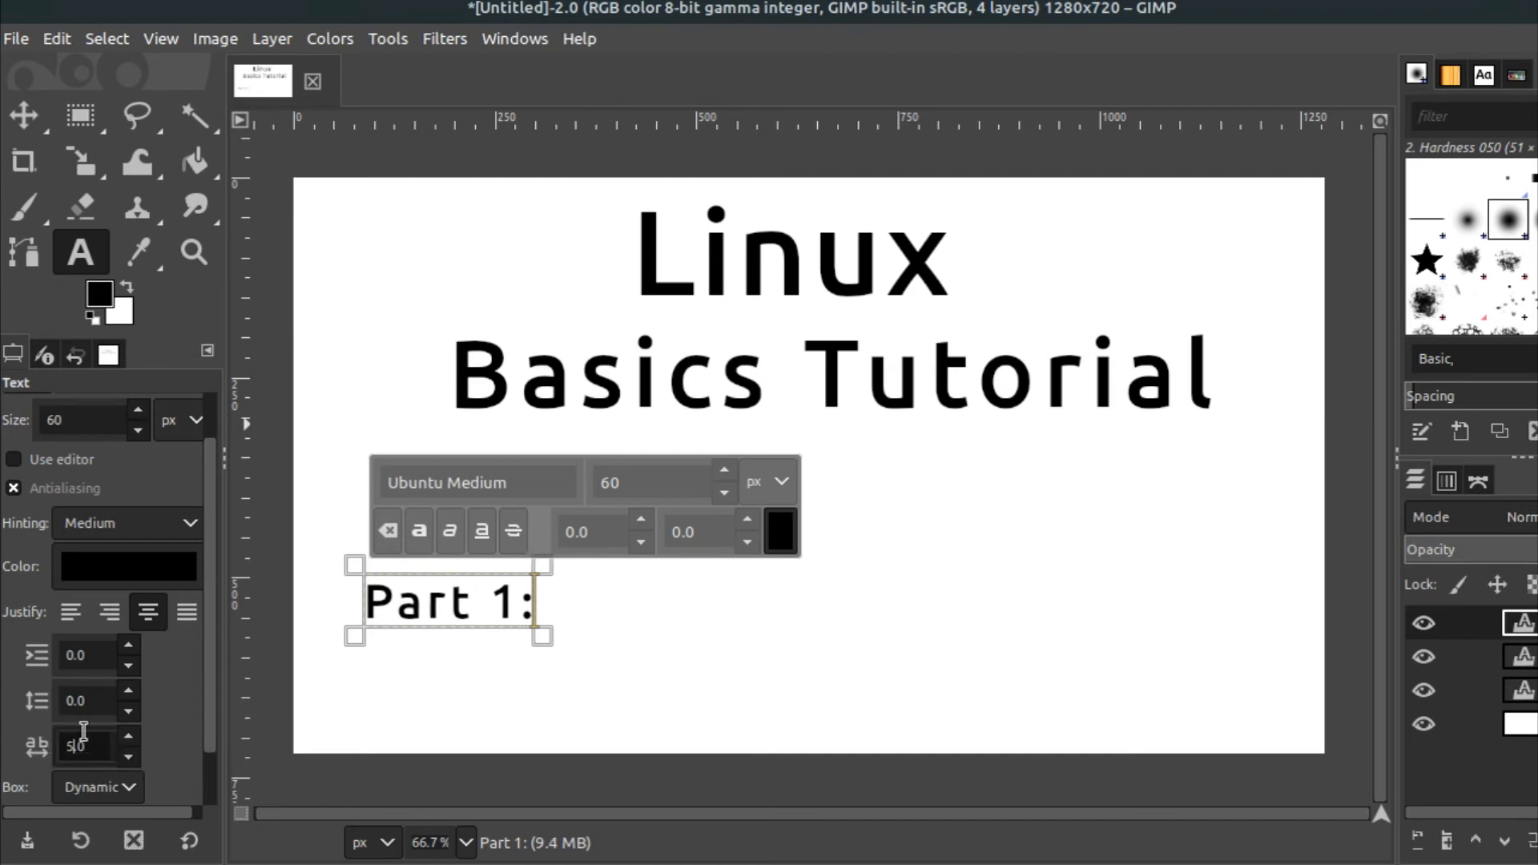
key(Return)
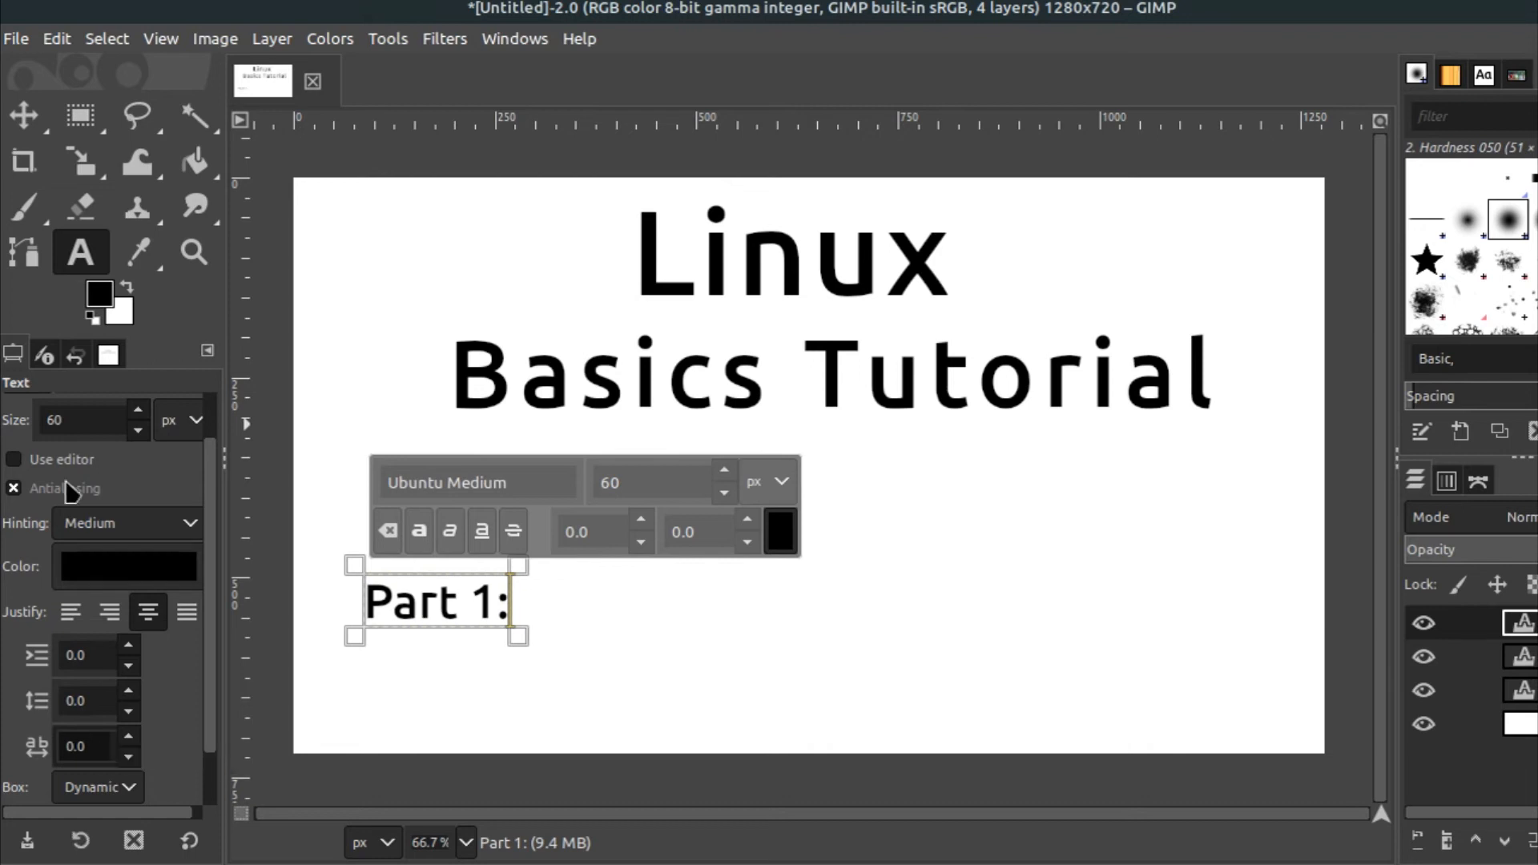
Reposition 'Part 1:' slightly right and up within the lower-left area of the canvas
click(24, 114)
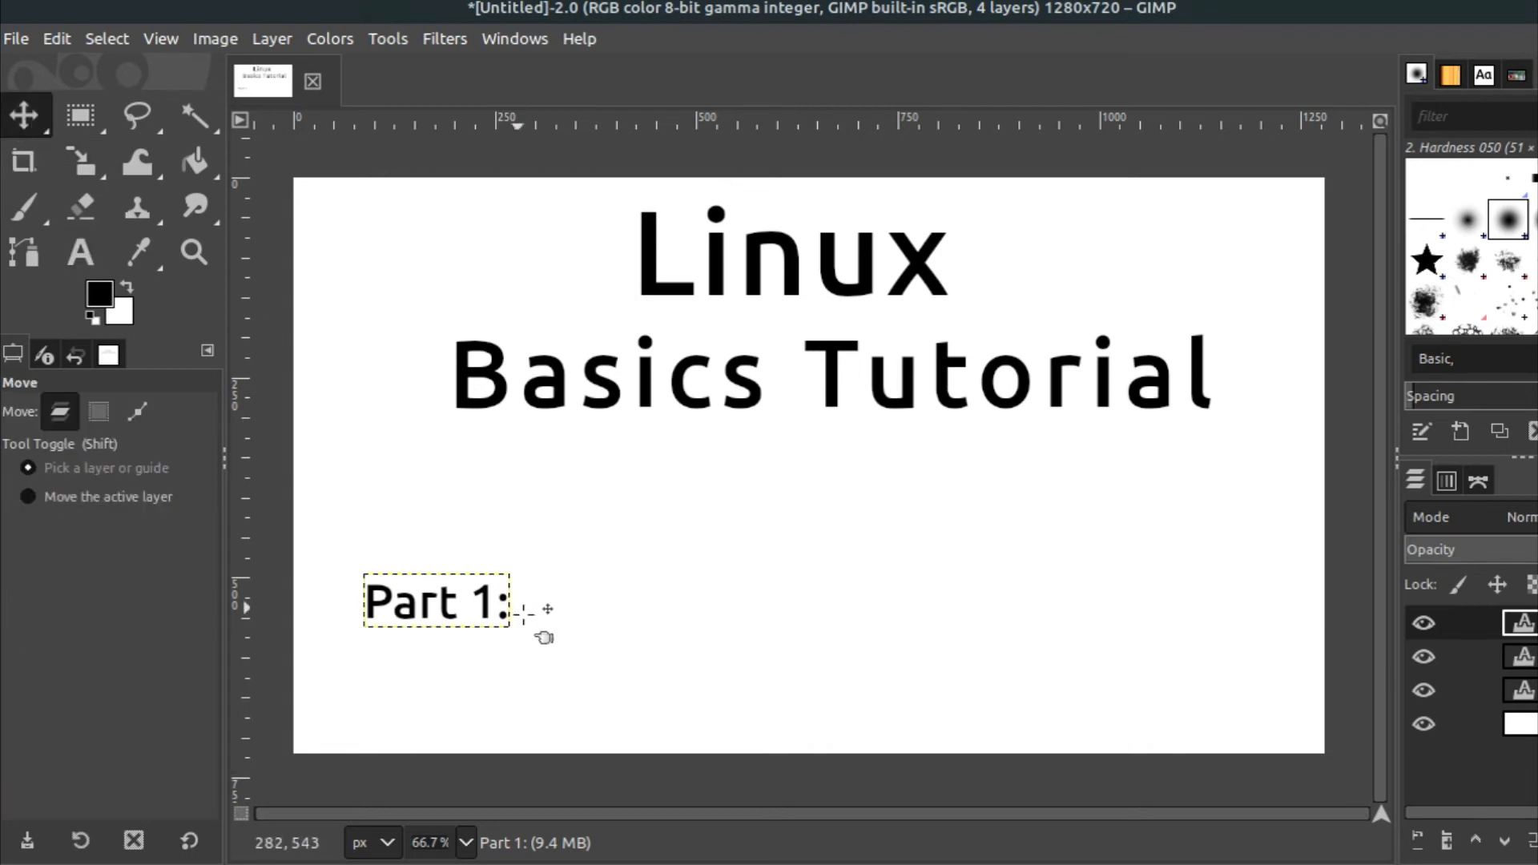
drag(507, 615, 1264, 680)
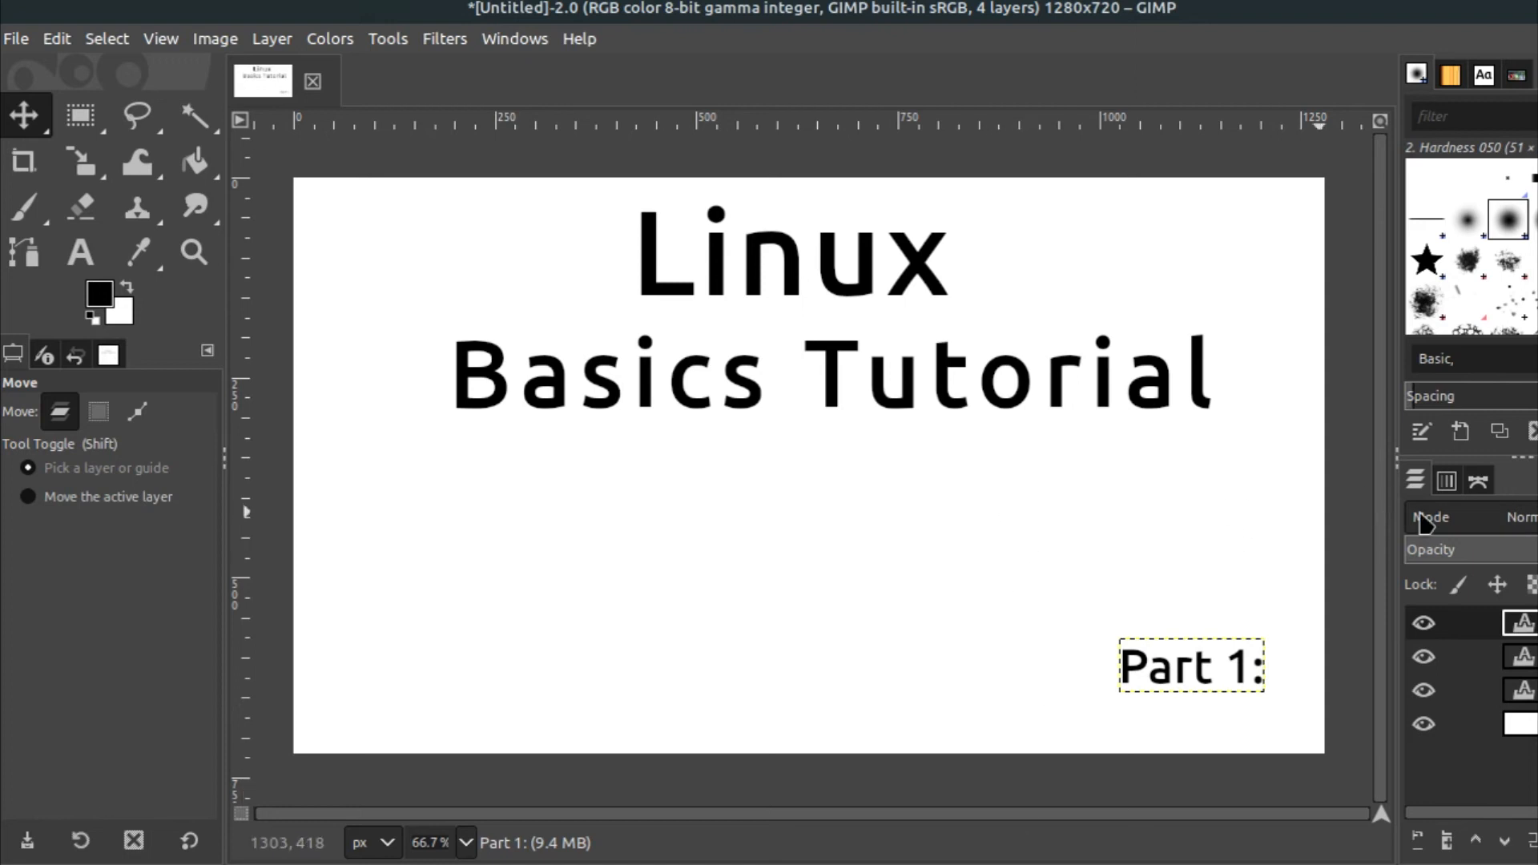
drag(1199, 665, 460, 586)
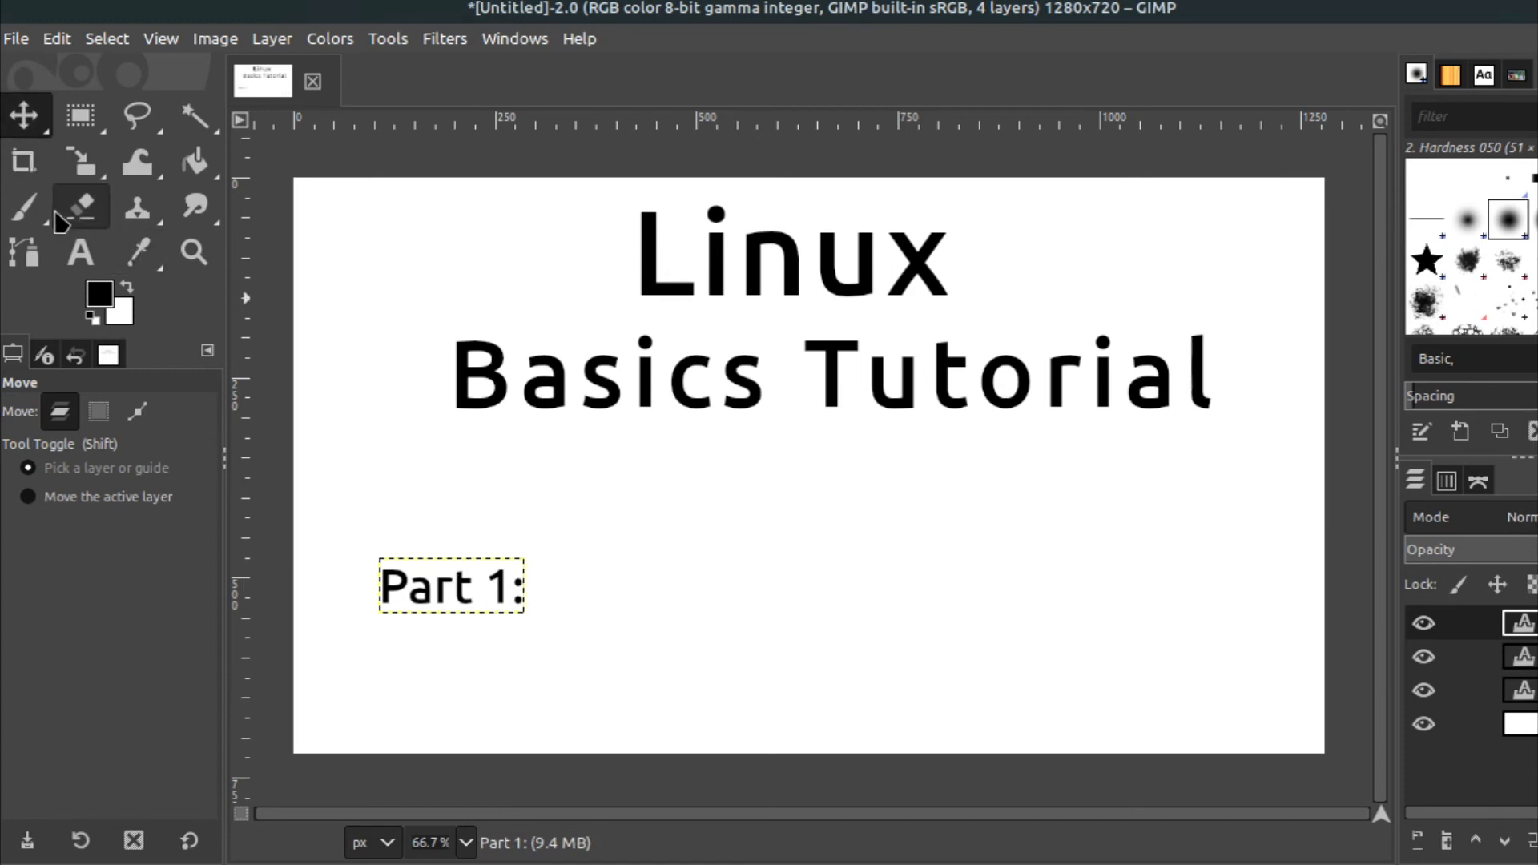
Add a text layer reading 'Shortcut keys' below and indented from 'Part 1:'
click(80, 252)
click(469, 676)
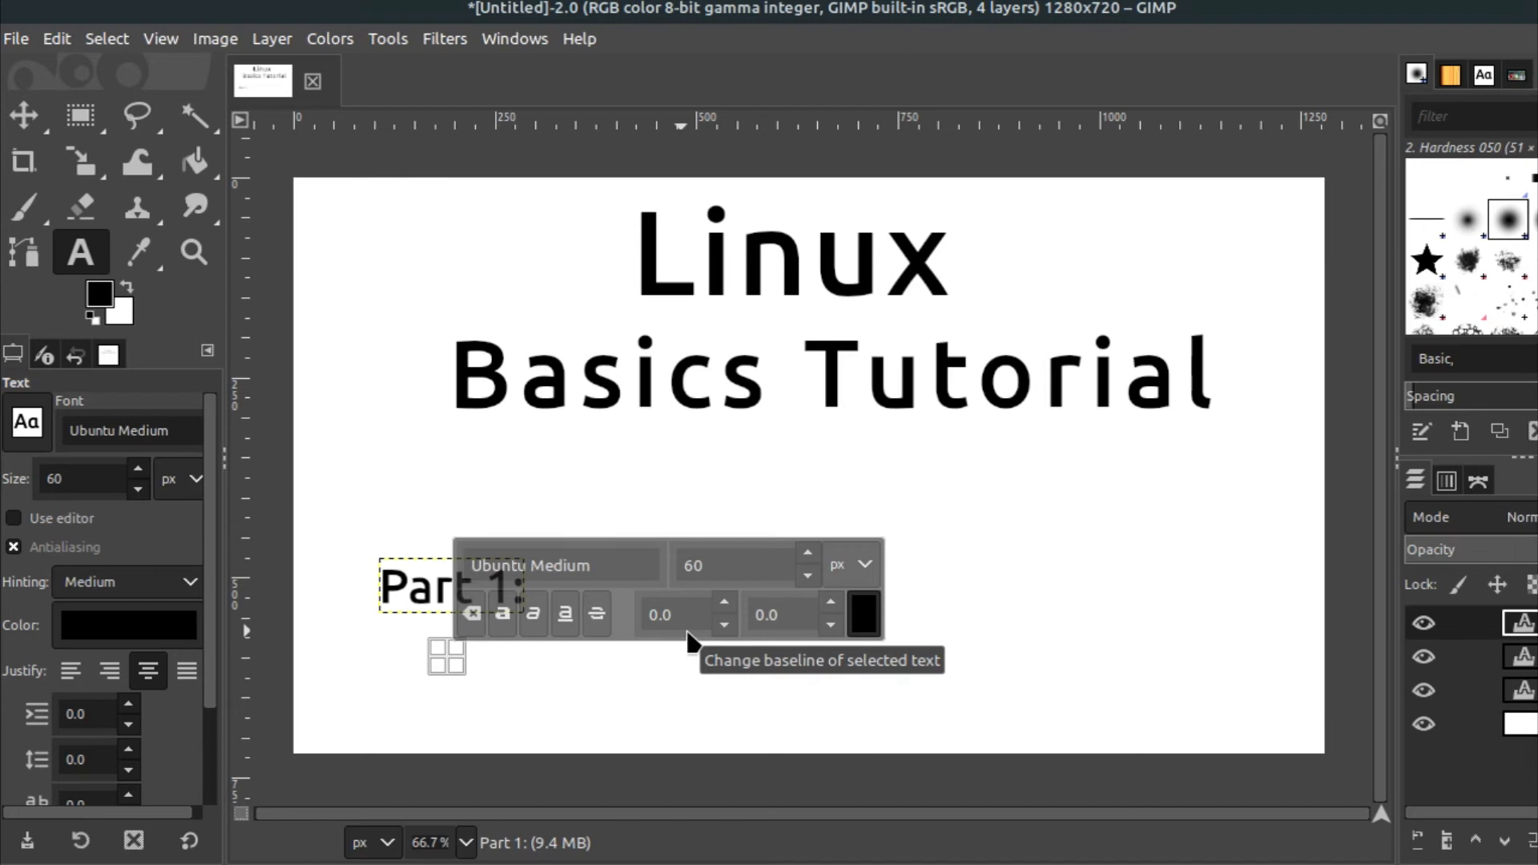
text(Sh)
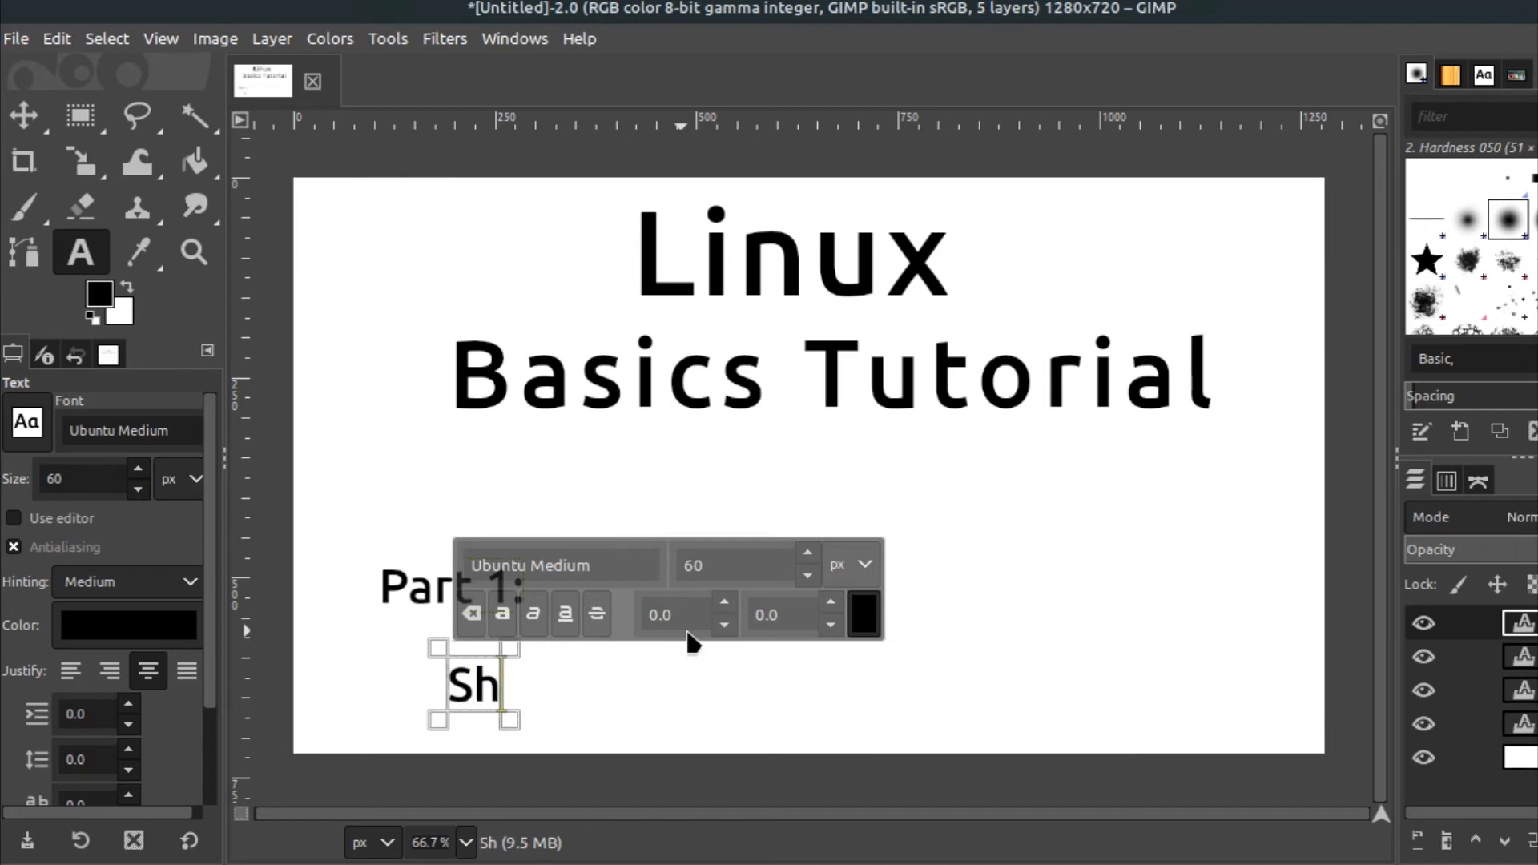
text(ortcut)
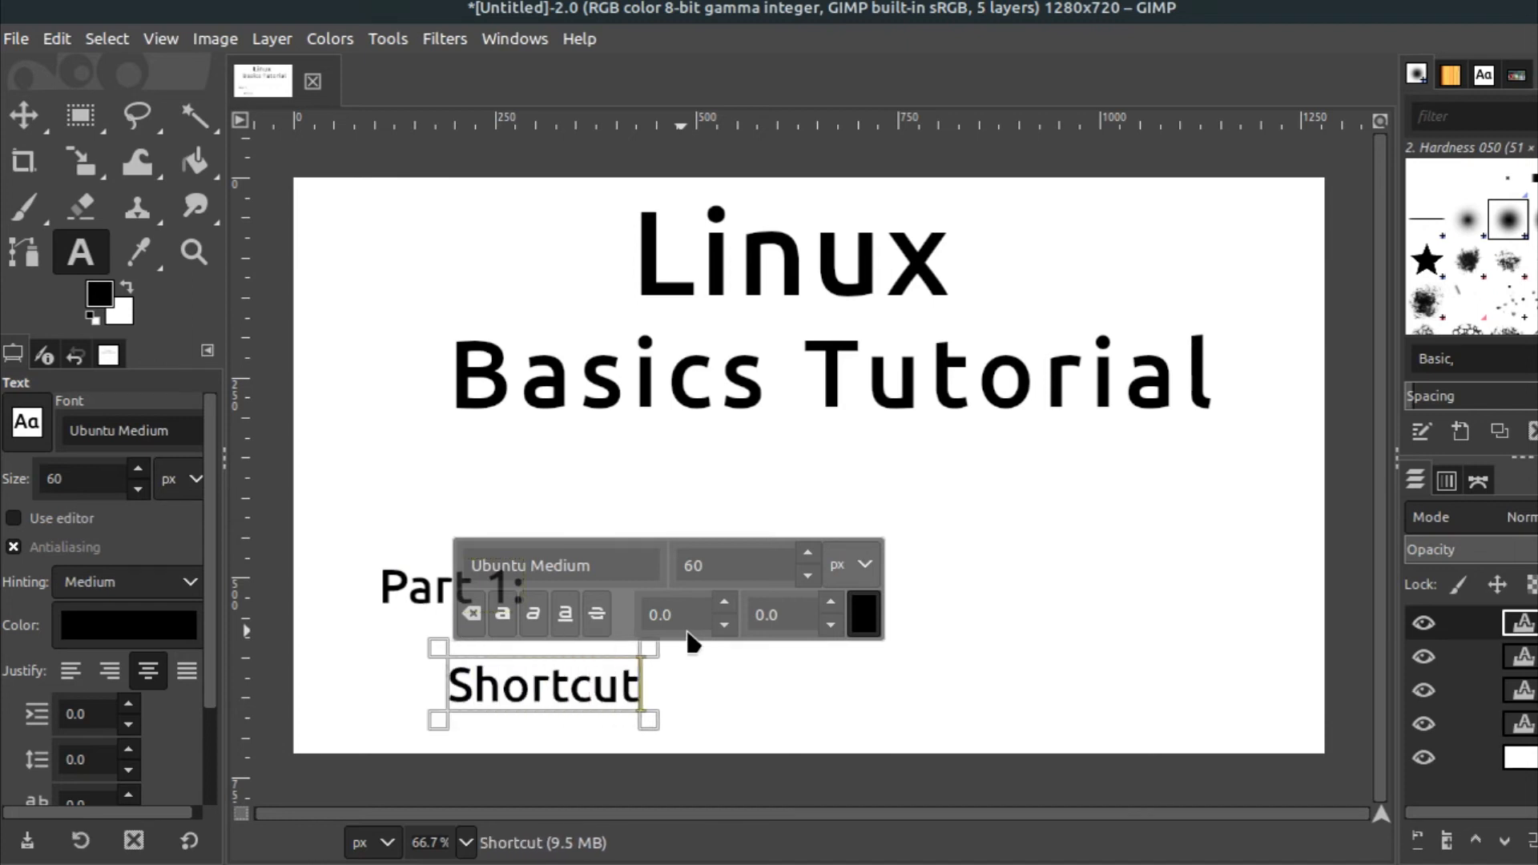
text( keys)
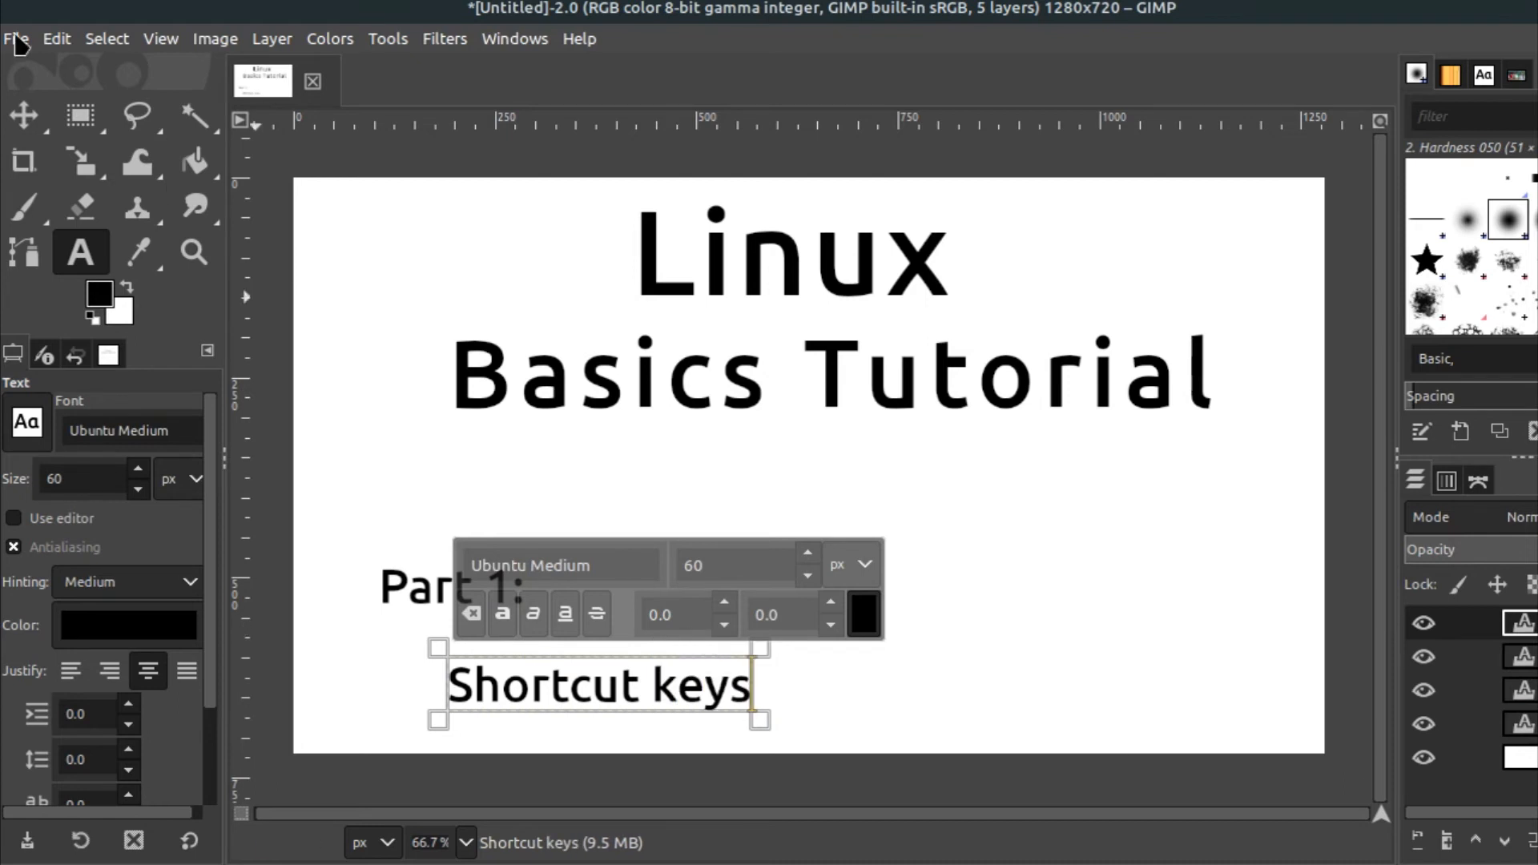
Set the 'Shortcut keys' font size to 80 px
click(24, 114)
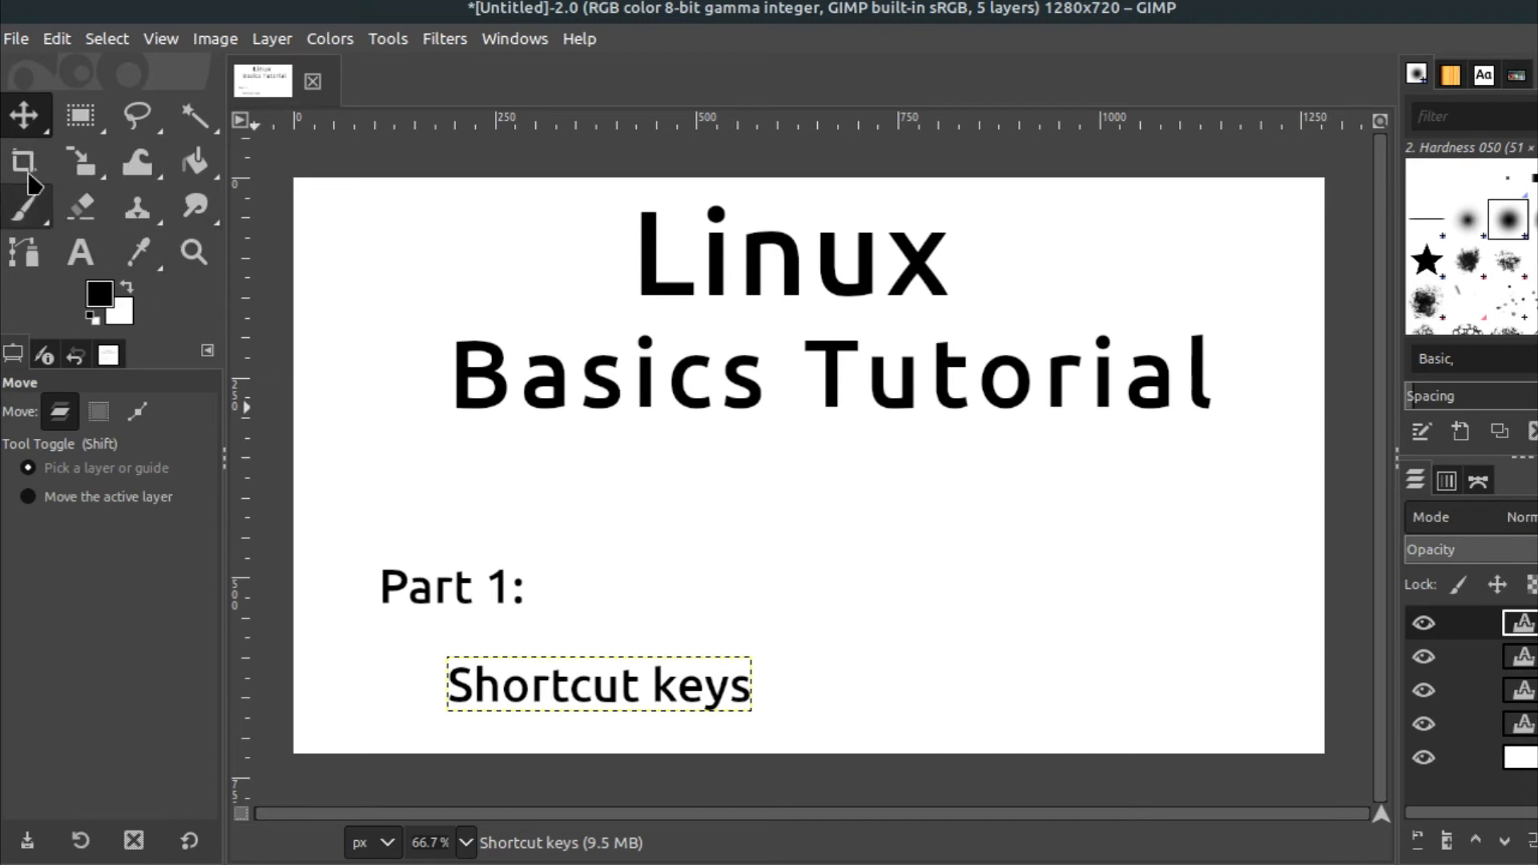
click(80, 252)
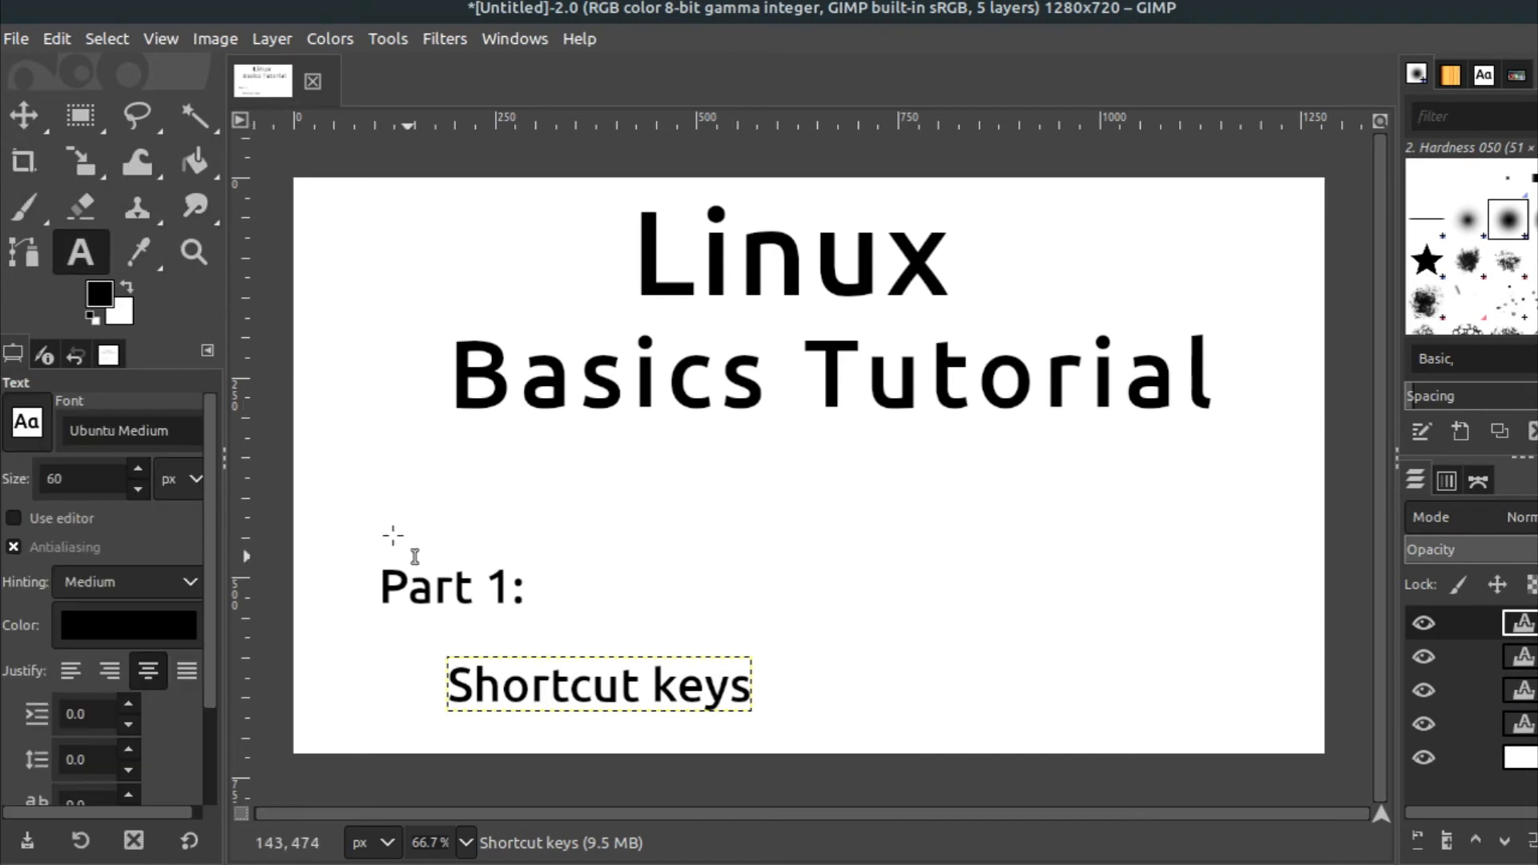
click(503, 693)
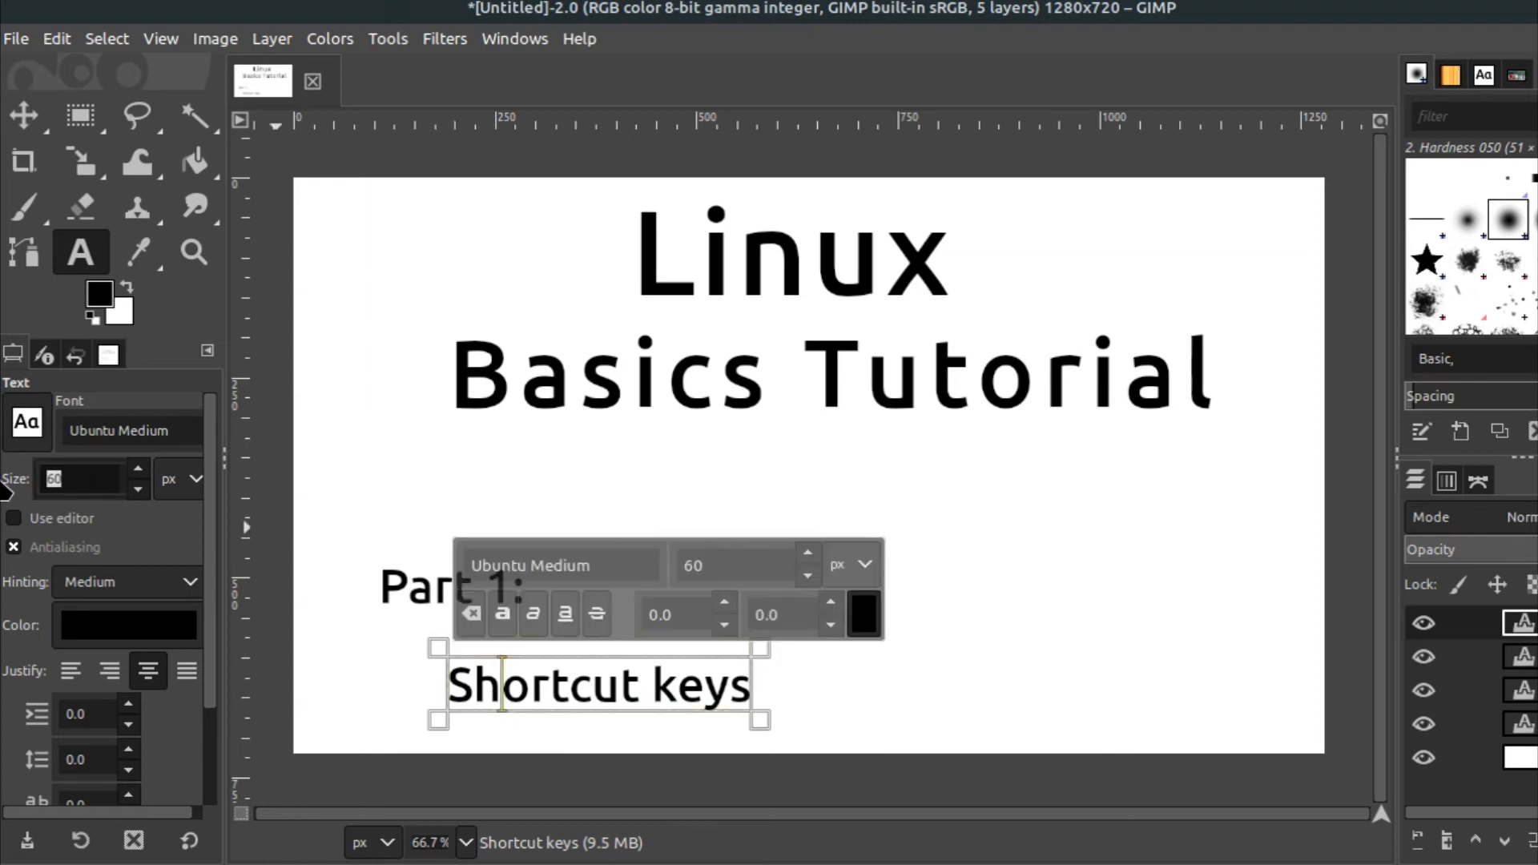
key(Return)
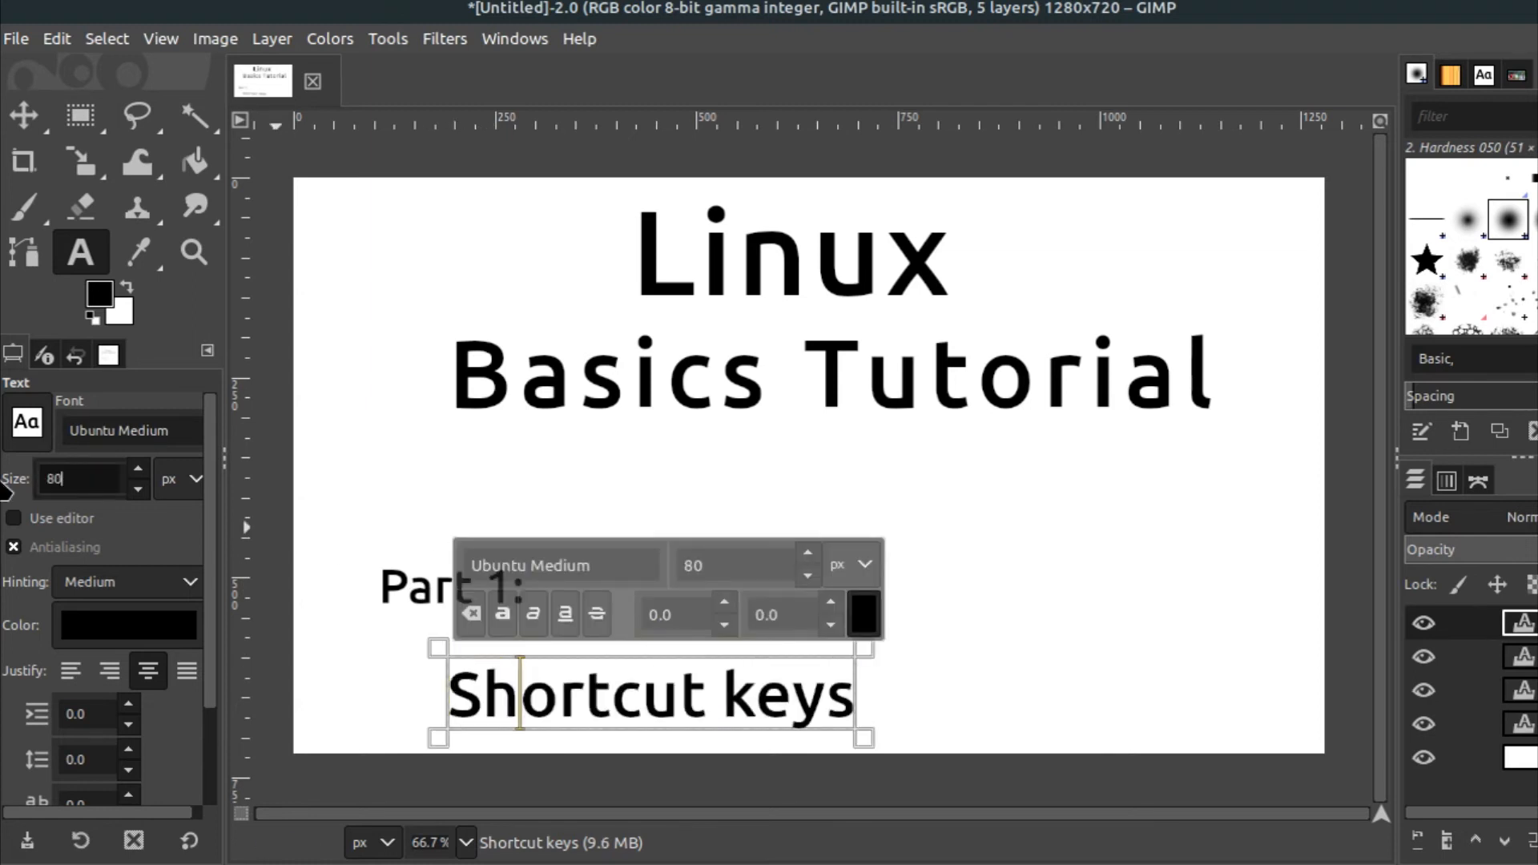
Move 'Shortcut keys' up slightly under 'Part 1:' and set its letter spacing to 5
click(24, 114)
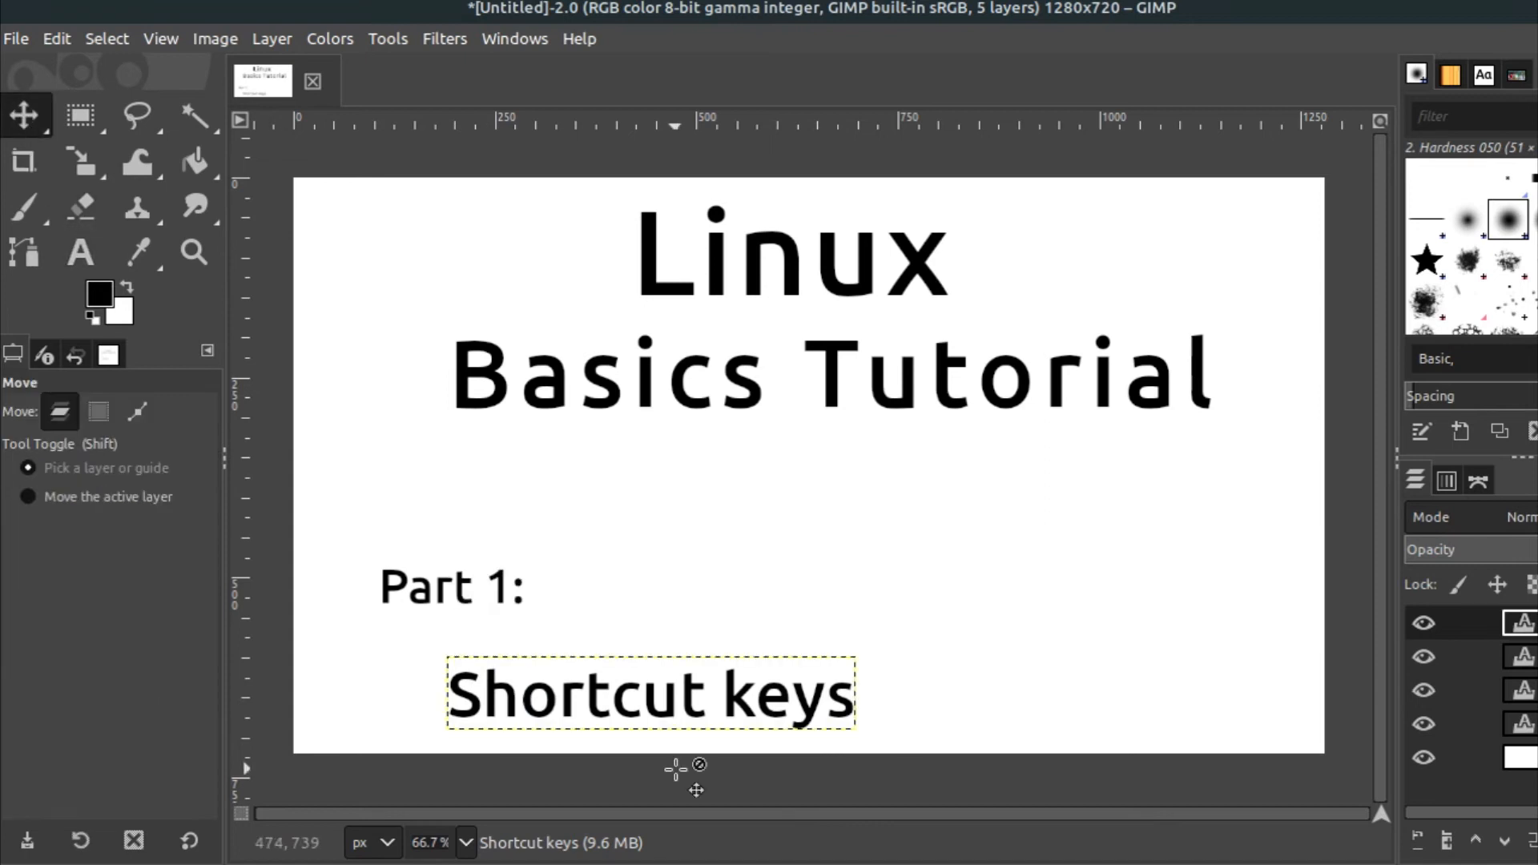
drag(613, 710, 622, 678)
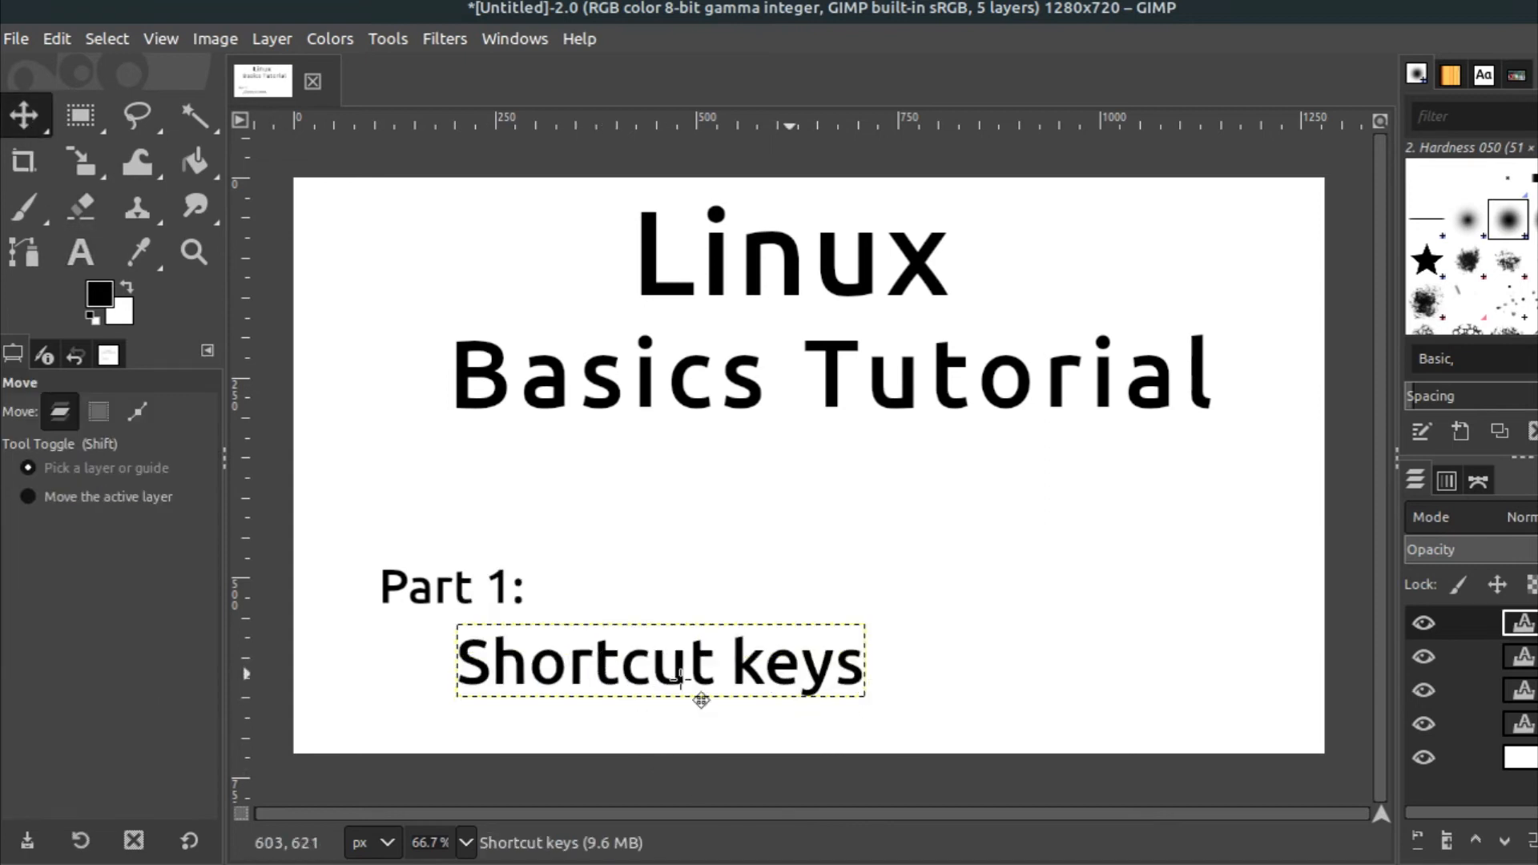
click(80, 253)
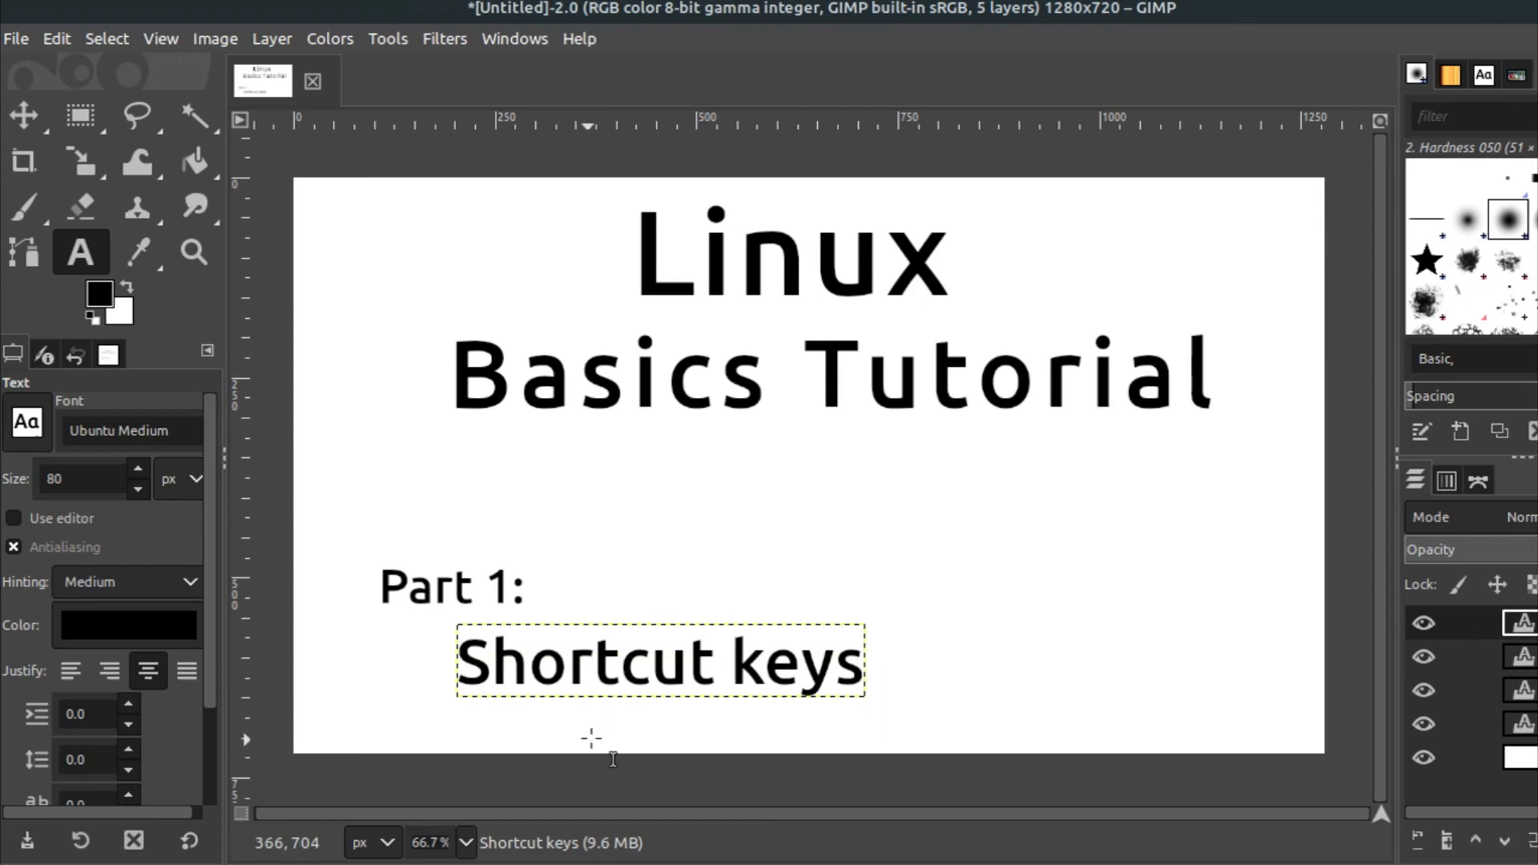
click(567, 670)
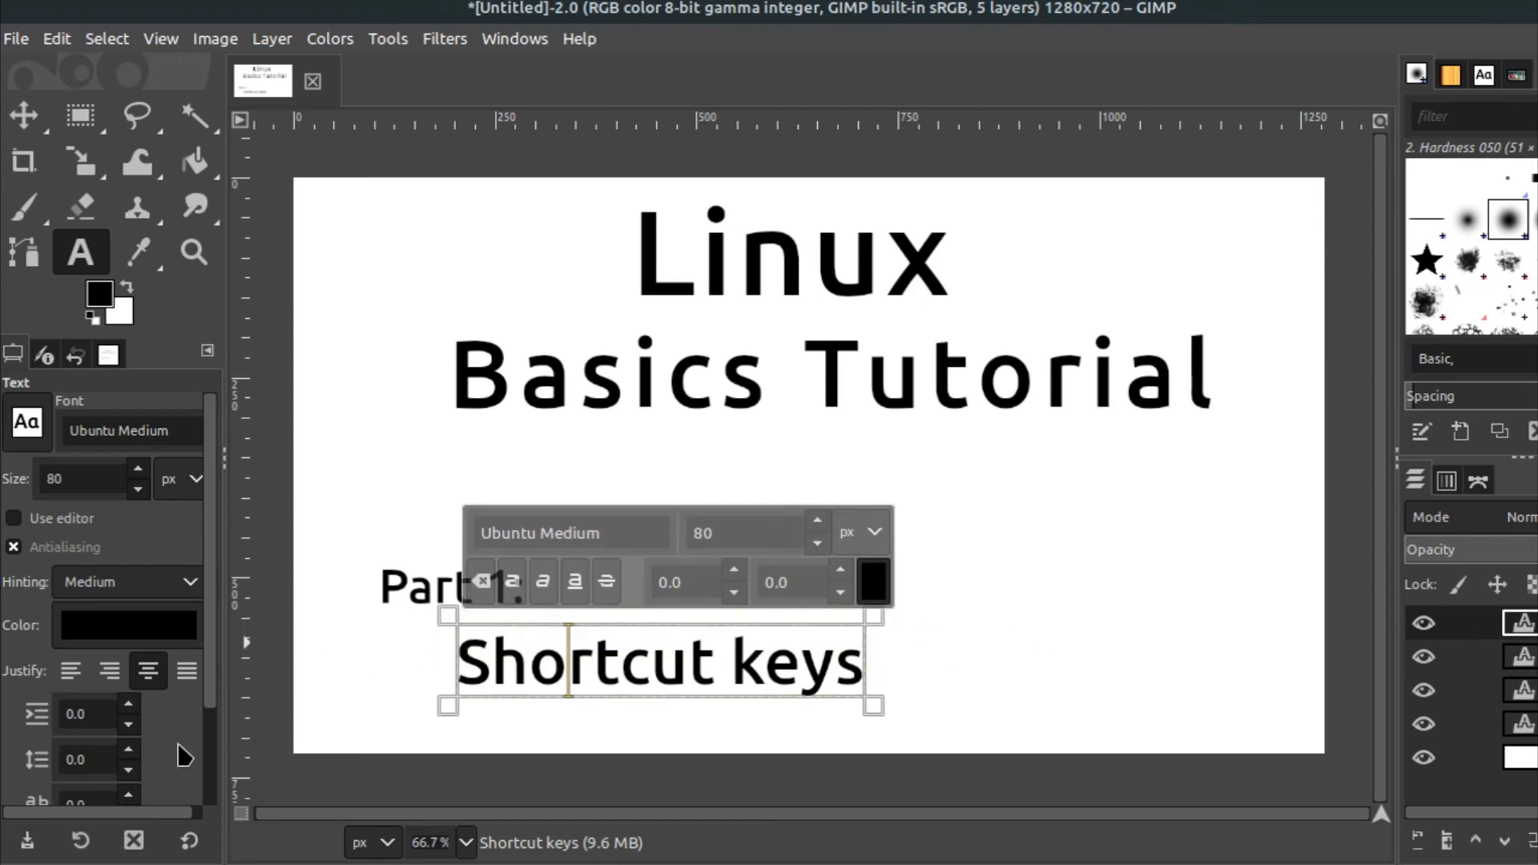
scroll(171, 747, down, 3)
triple_click(53, 673)
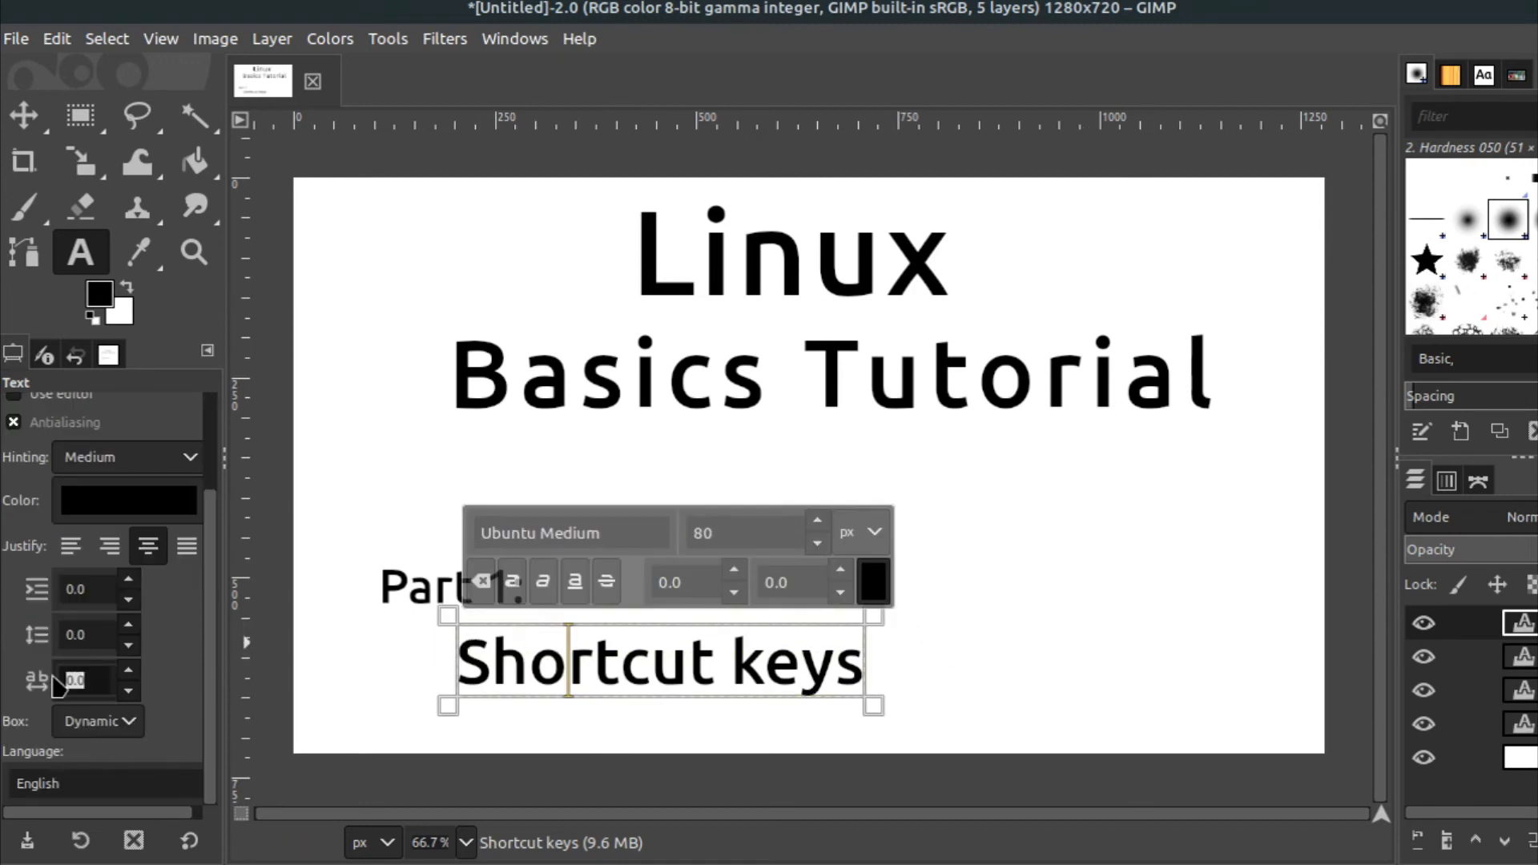
text(10)
key(Return)
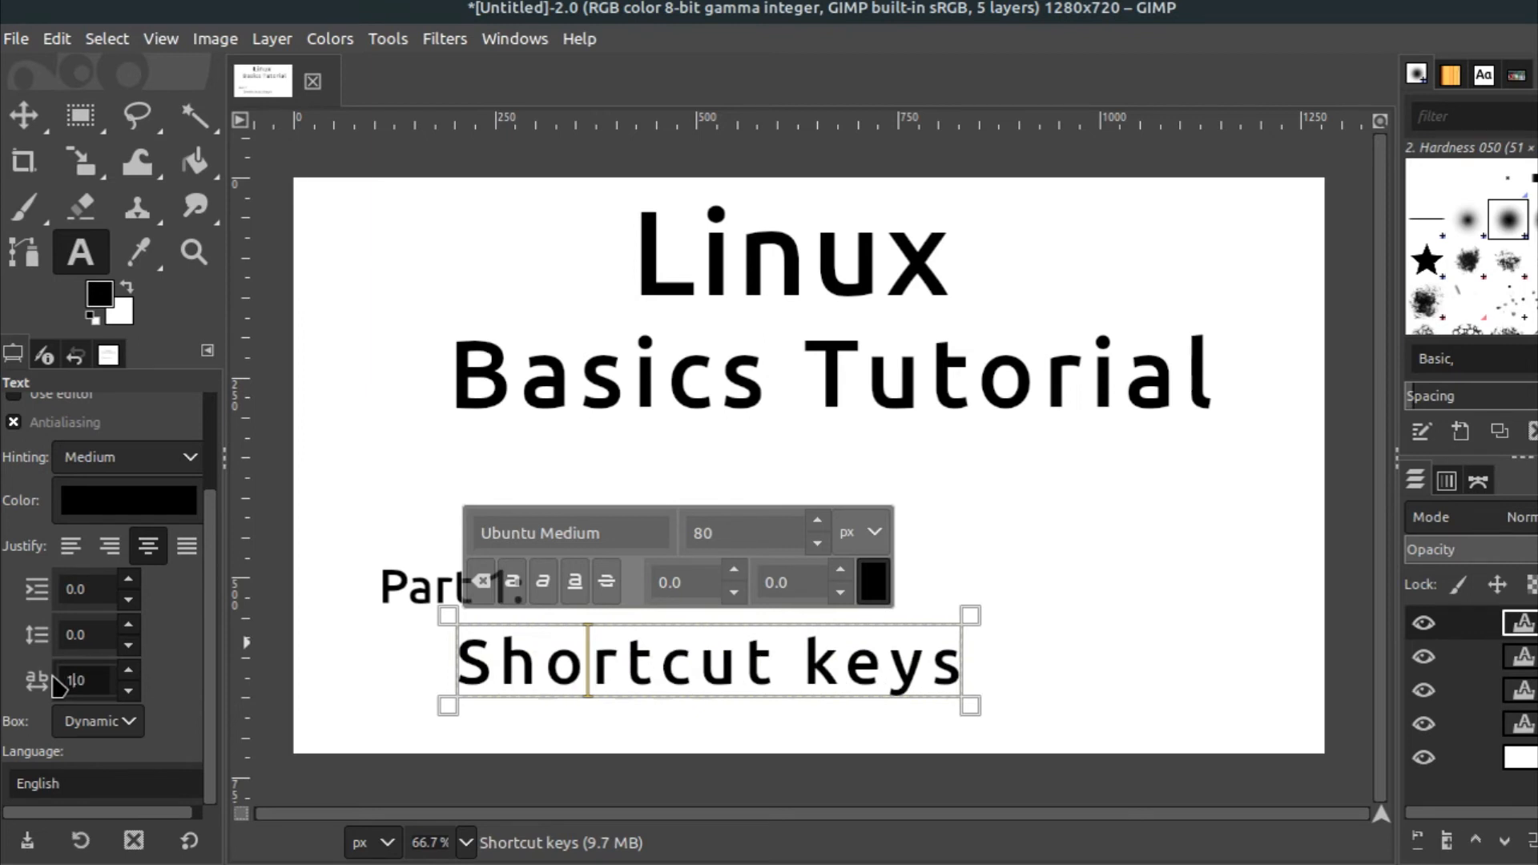
text(8)
key(Return)
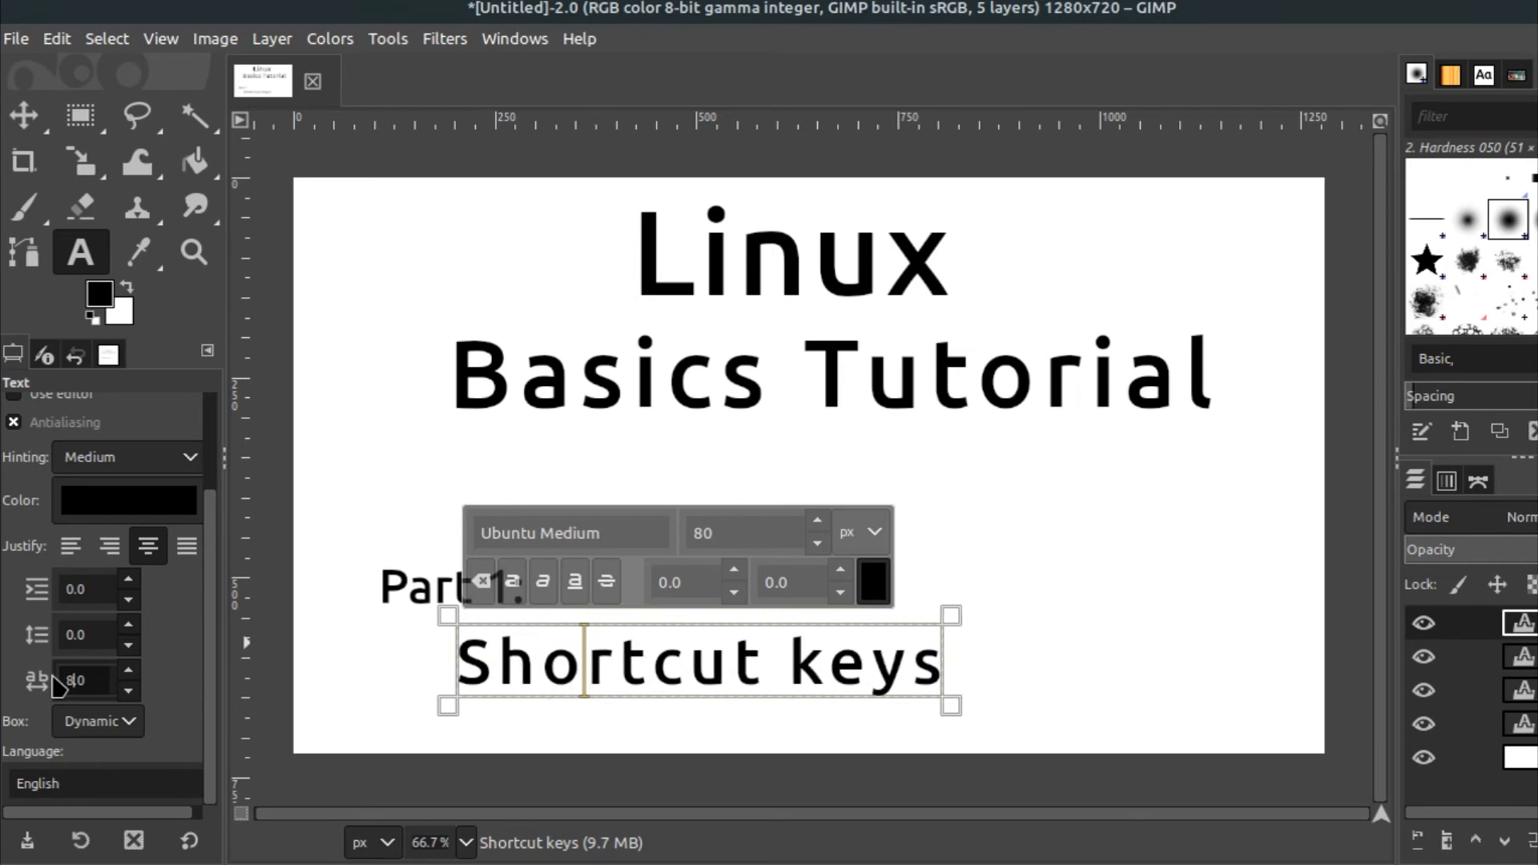
key(Return)
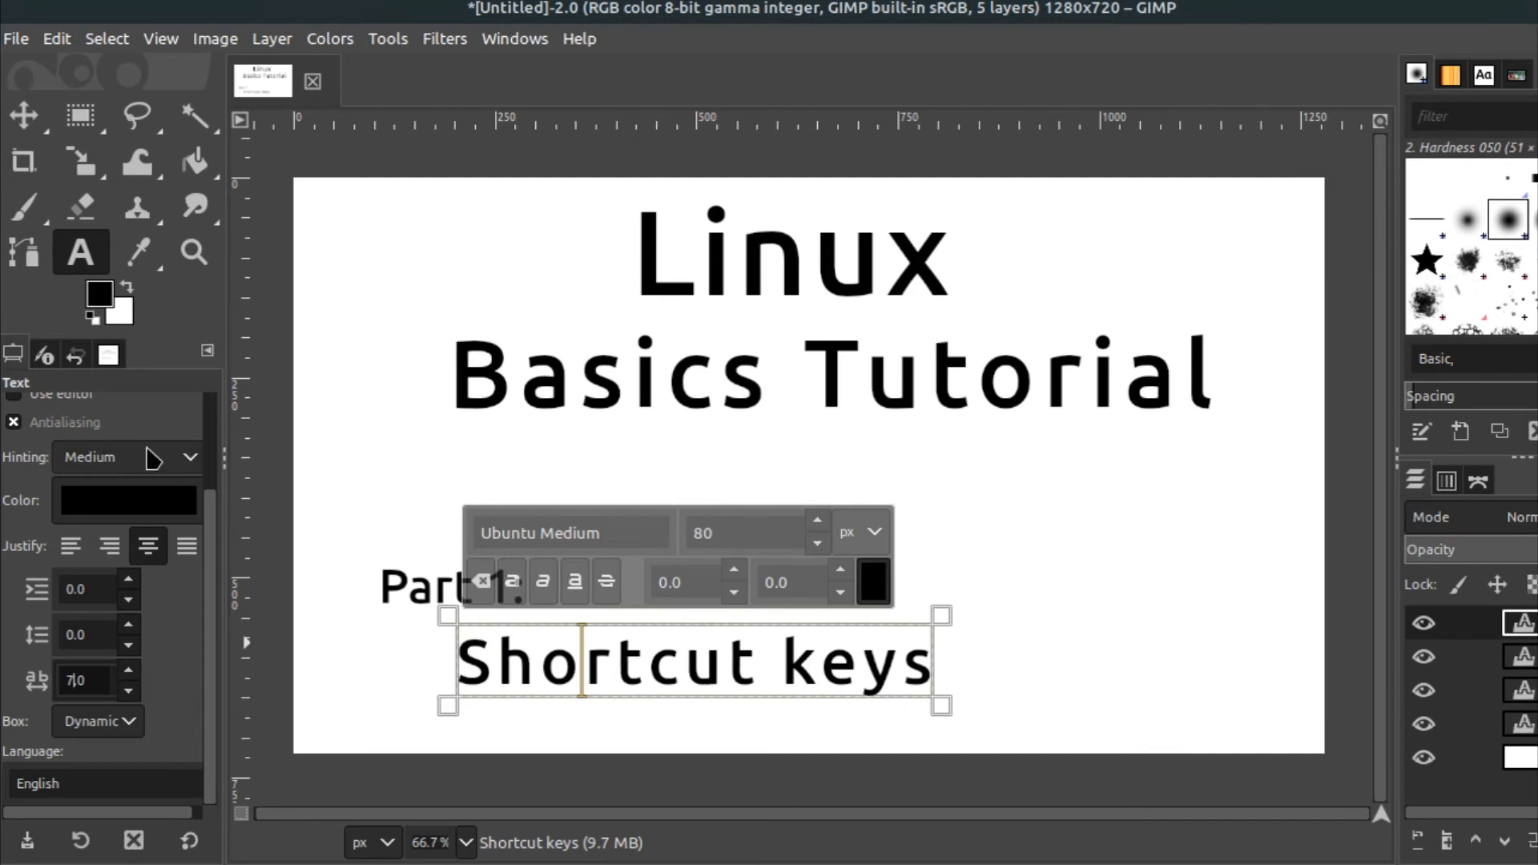
key(Return)
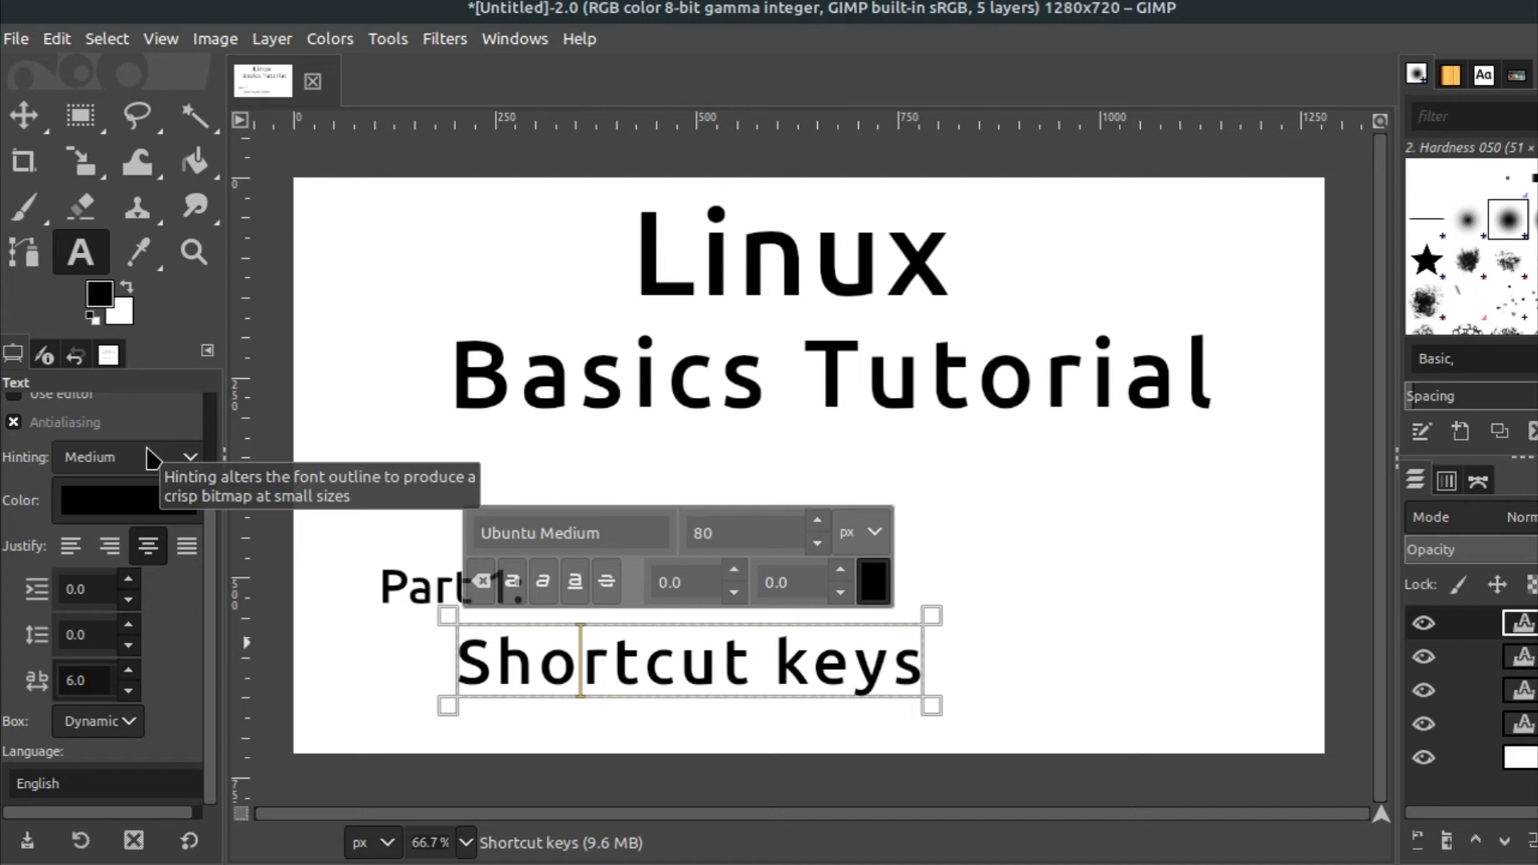
text(5)
key(Return)
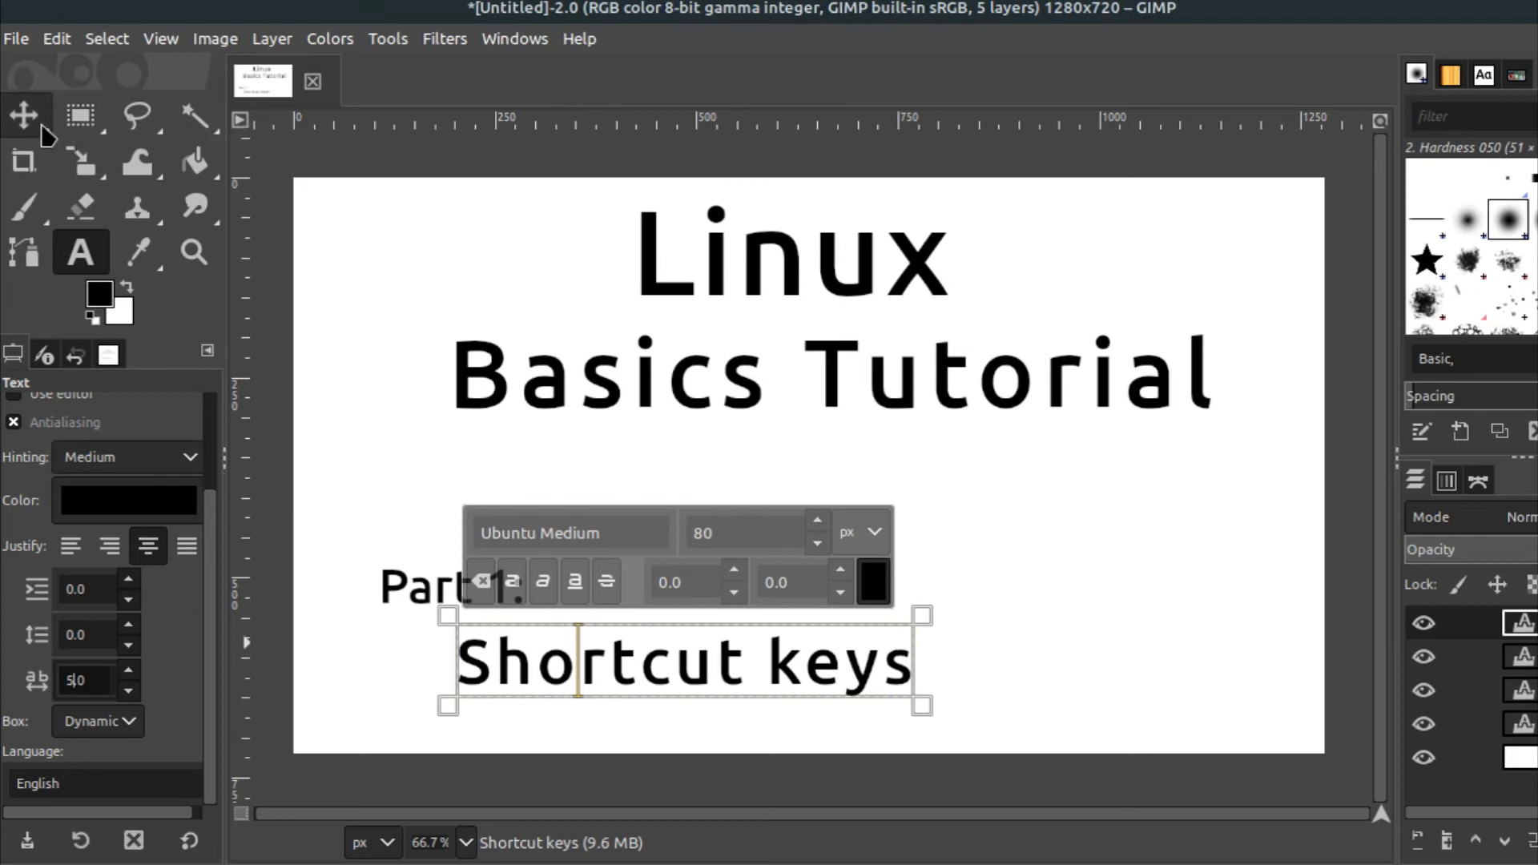
Change the 'Shortcut keys' text font to Ubuntu Mono Bold Italic
click(673, 672)
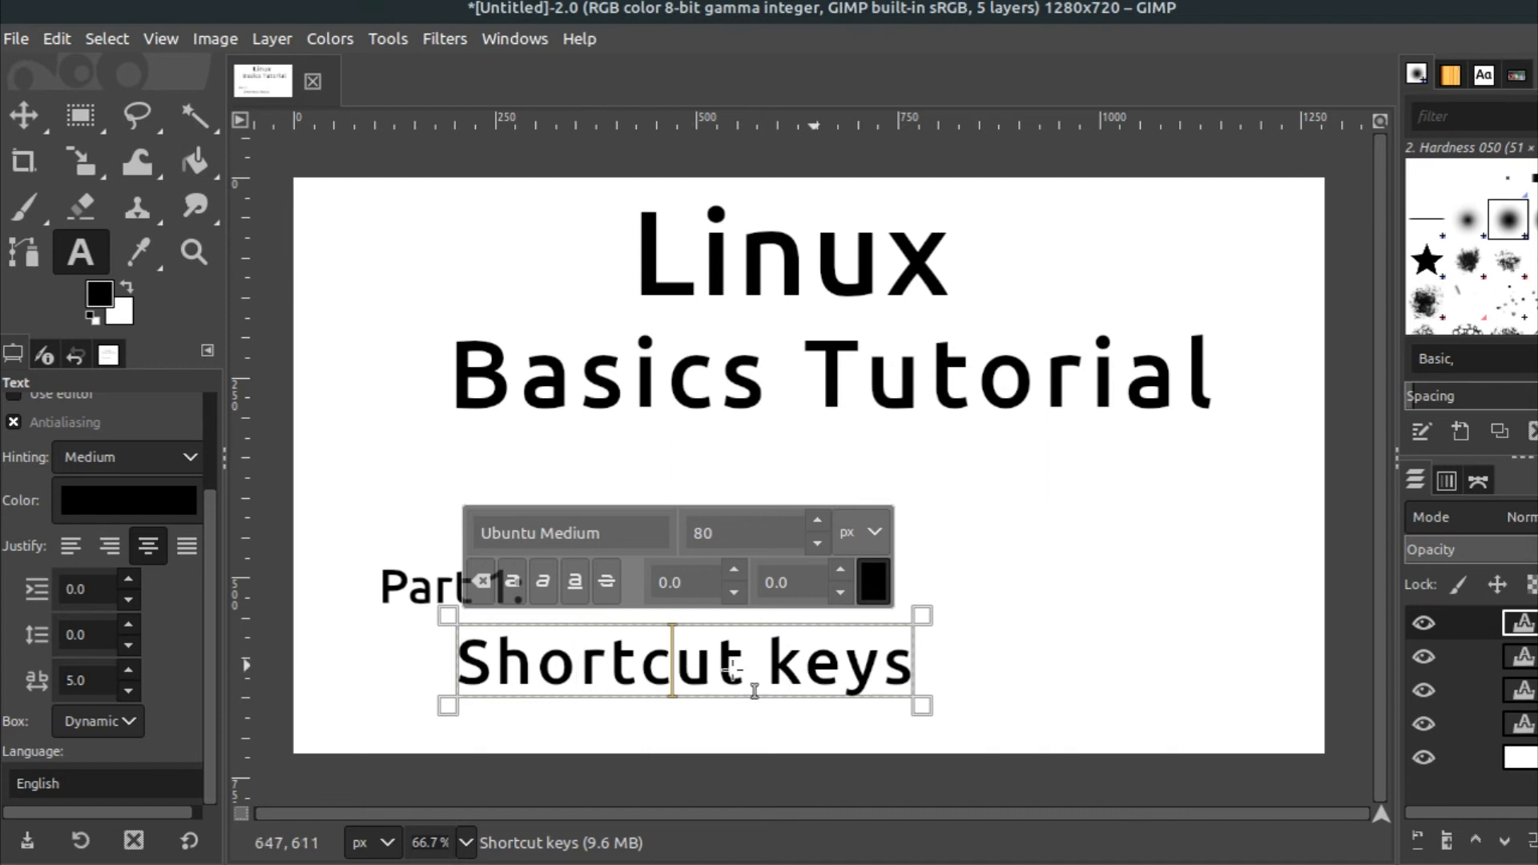
scroll(107, 425, up, 3)
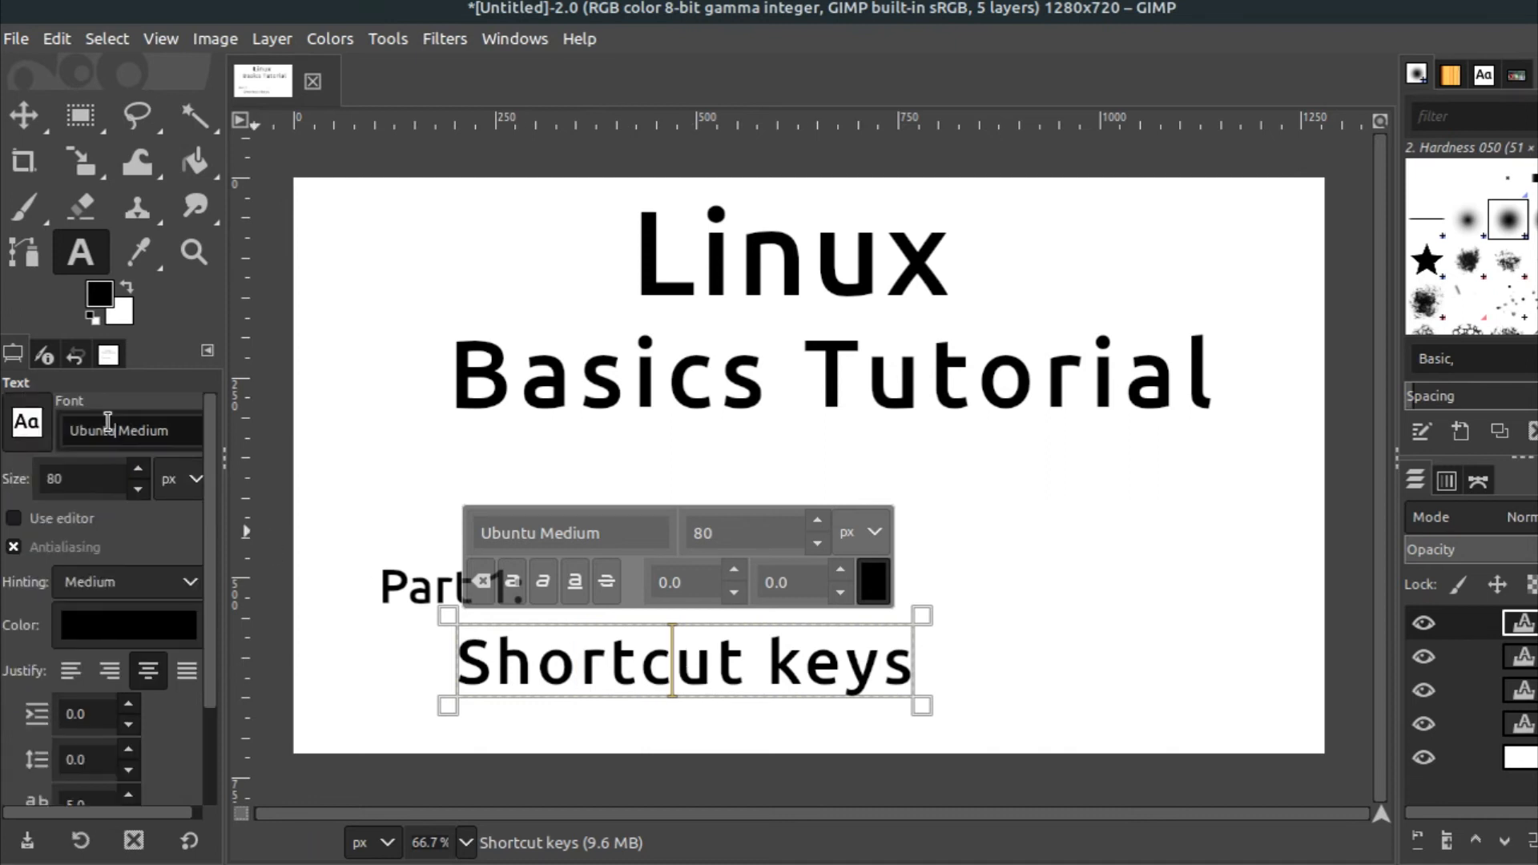
click(26, 422)
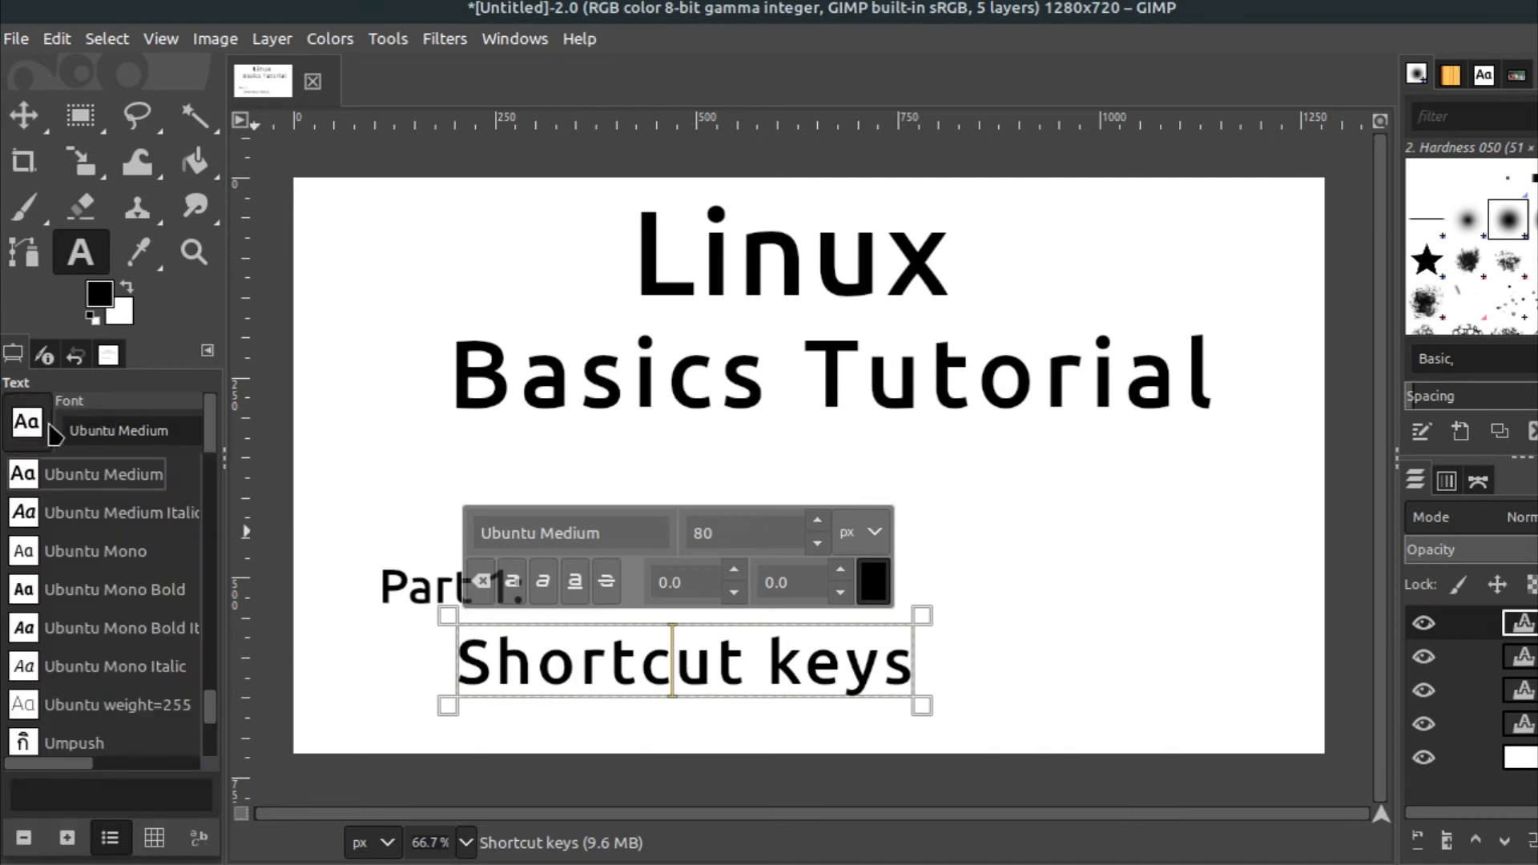
click(86, 527)
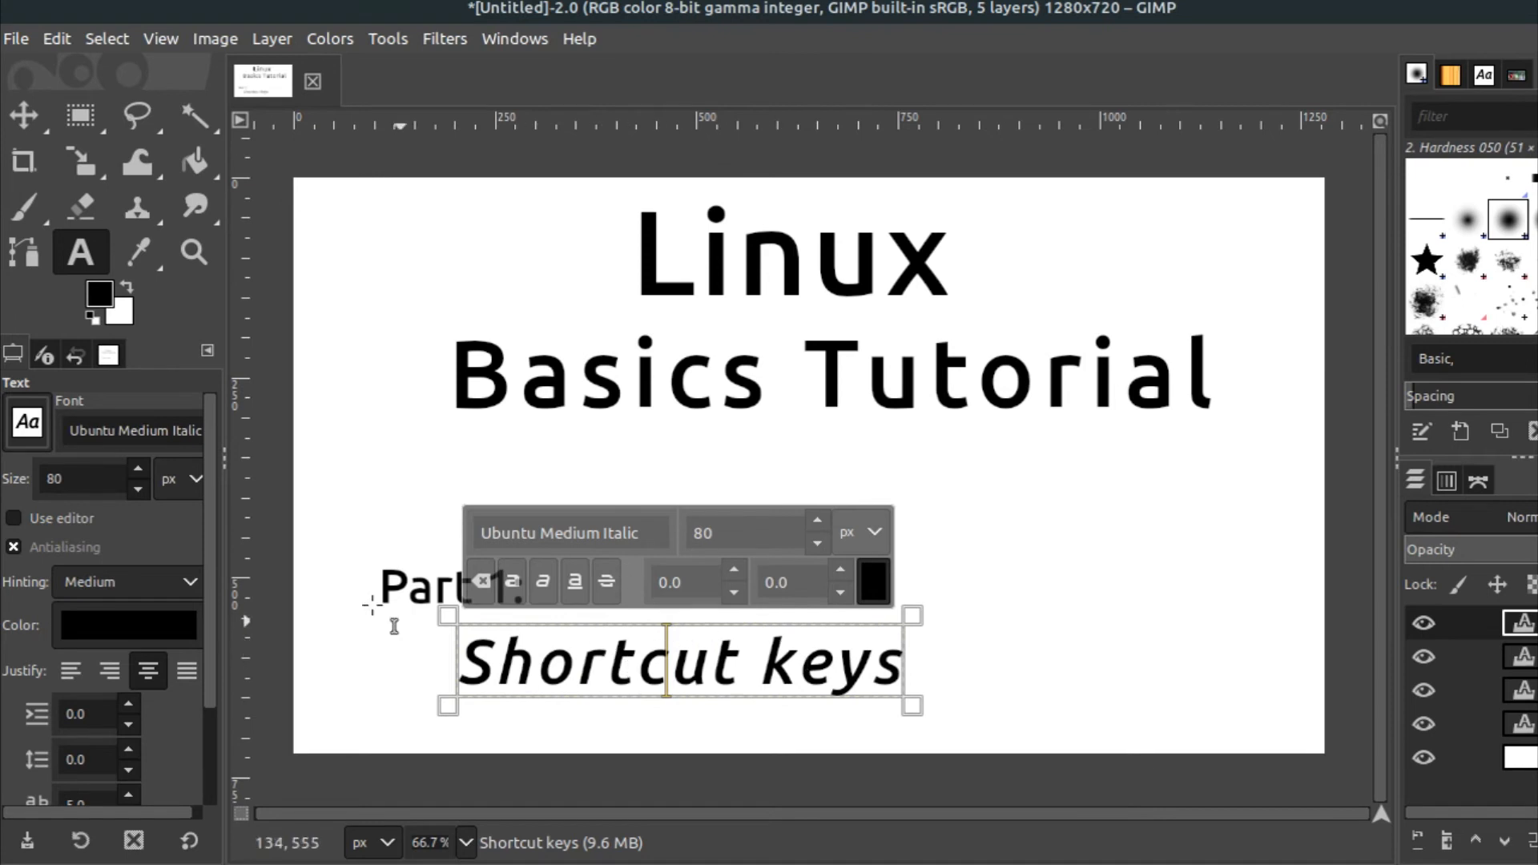
click(27, 423)
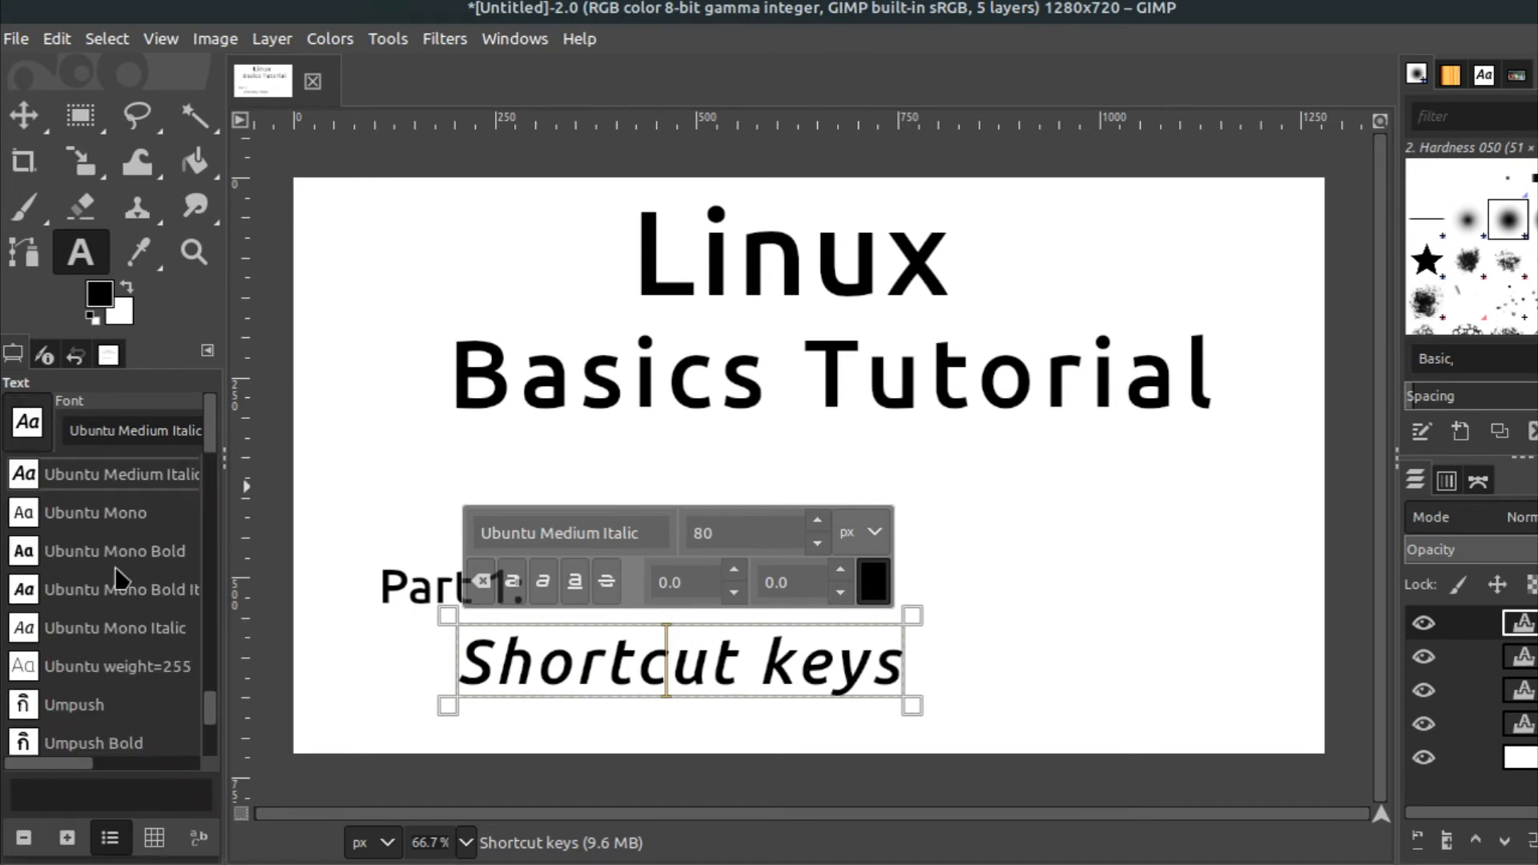
click(126, 595)
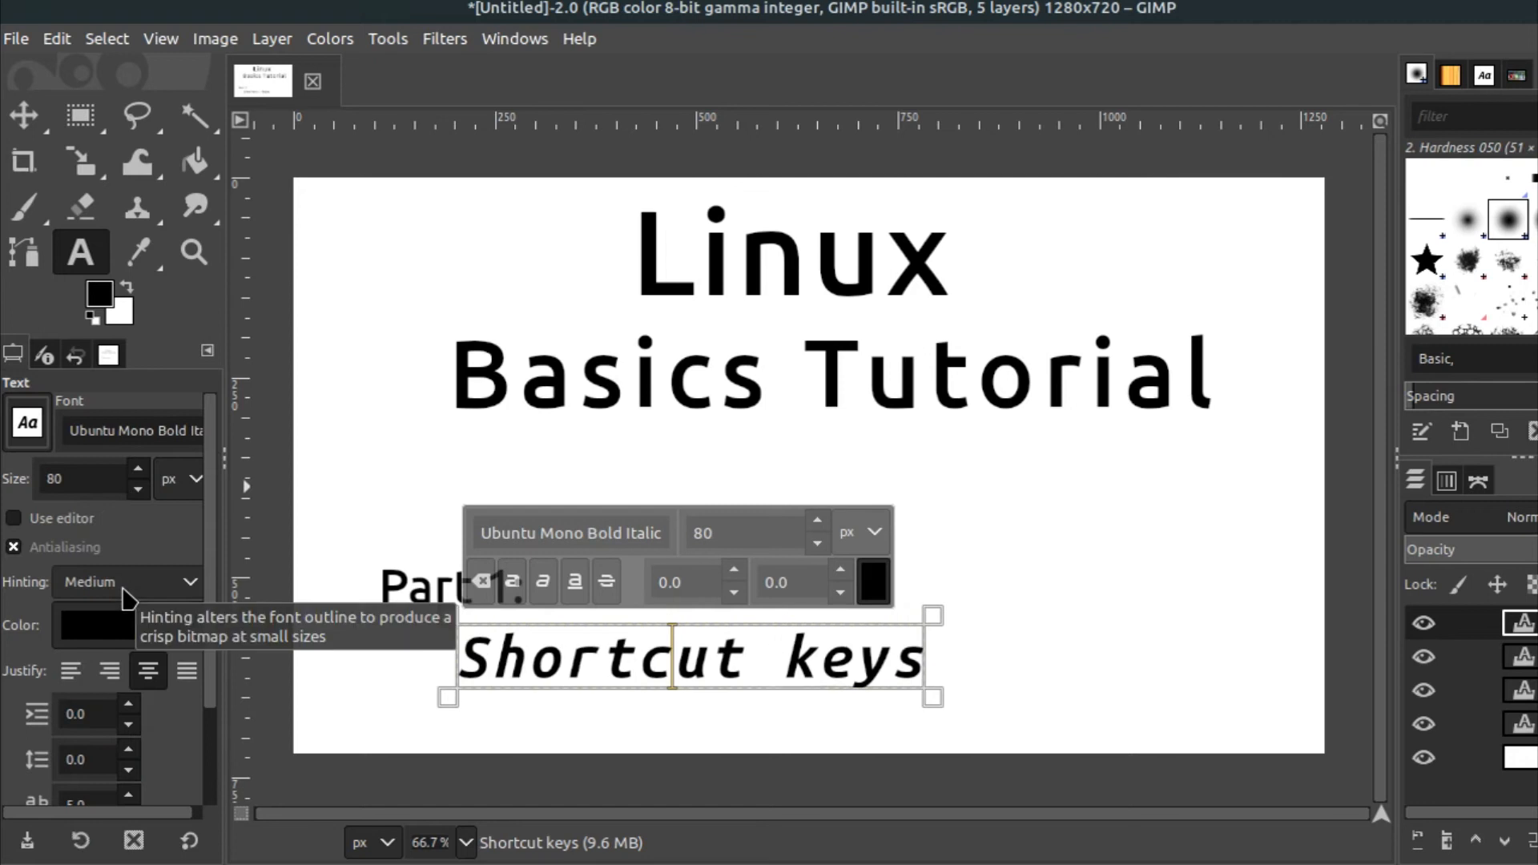
Enlarge 'Shortcut keys' to 90 px and nudge the layer slightly up and left under 'Part 1:'
drag(69, 475, 16, 488)
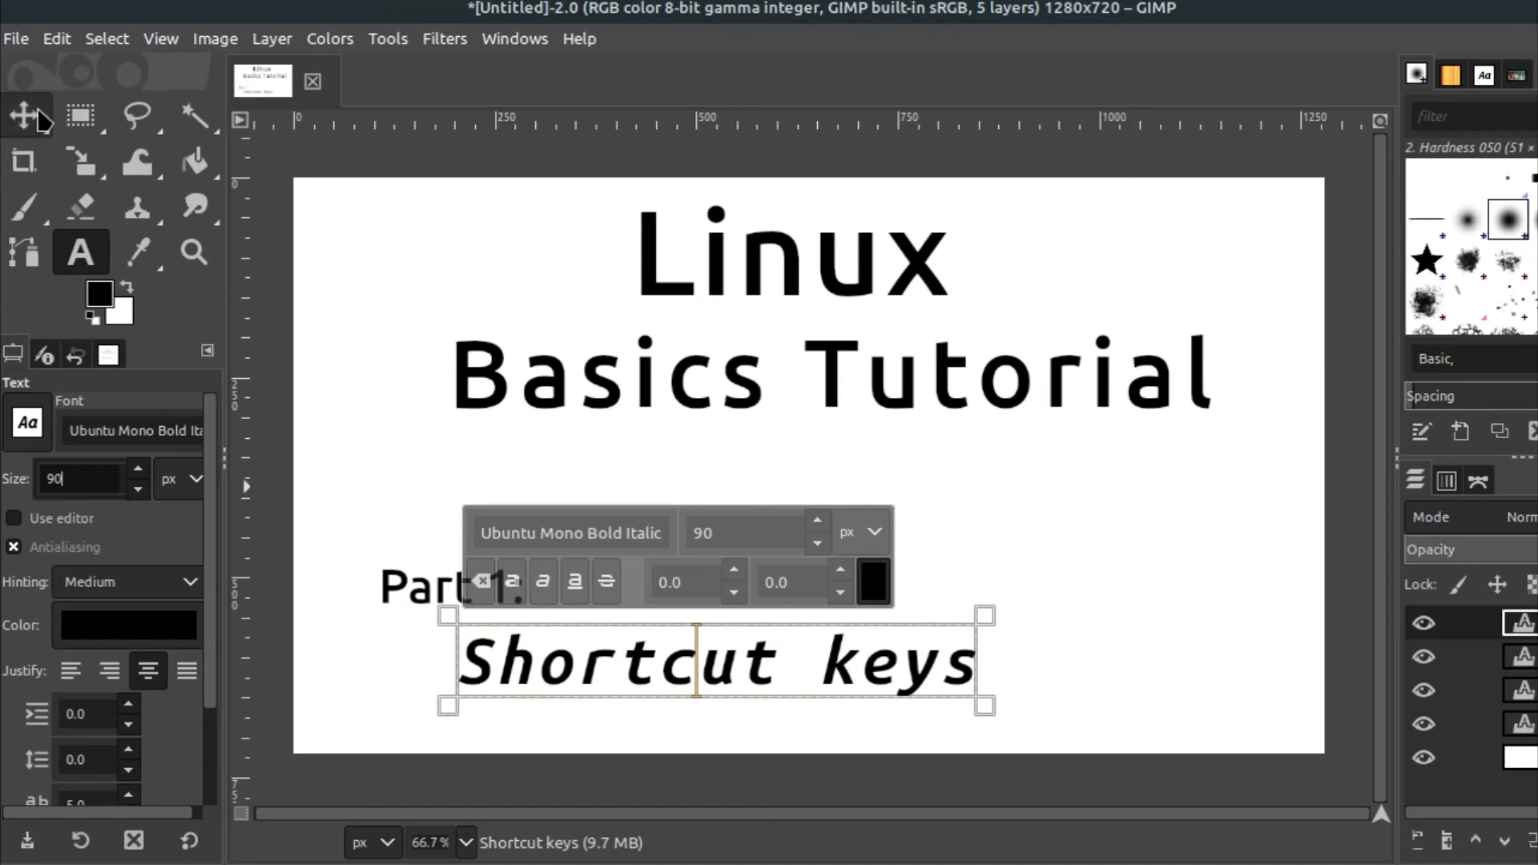
click(24, 115)
drag(750, 684, 733, 663)
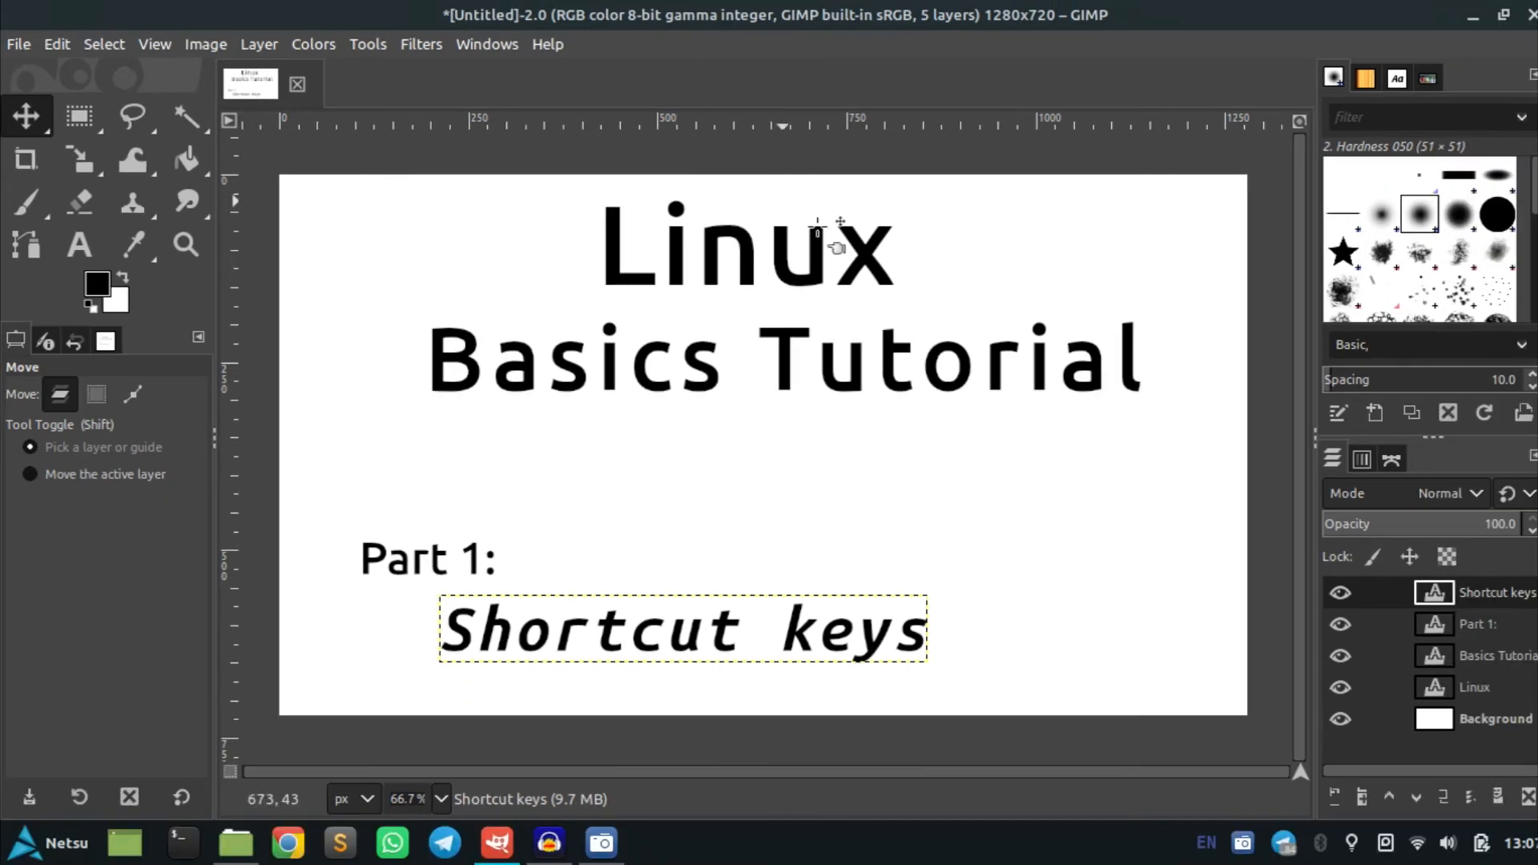
Add a new transparent 1280 × 720 layer named Layer directly above the Background layer
click(1488, 725)
right_click(1489, 725)
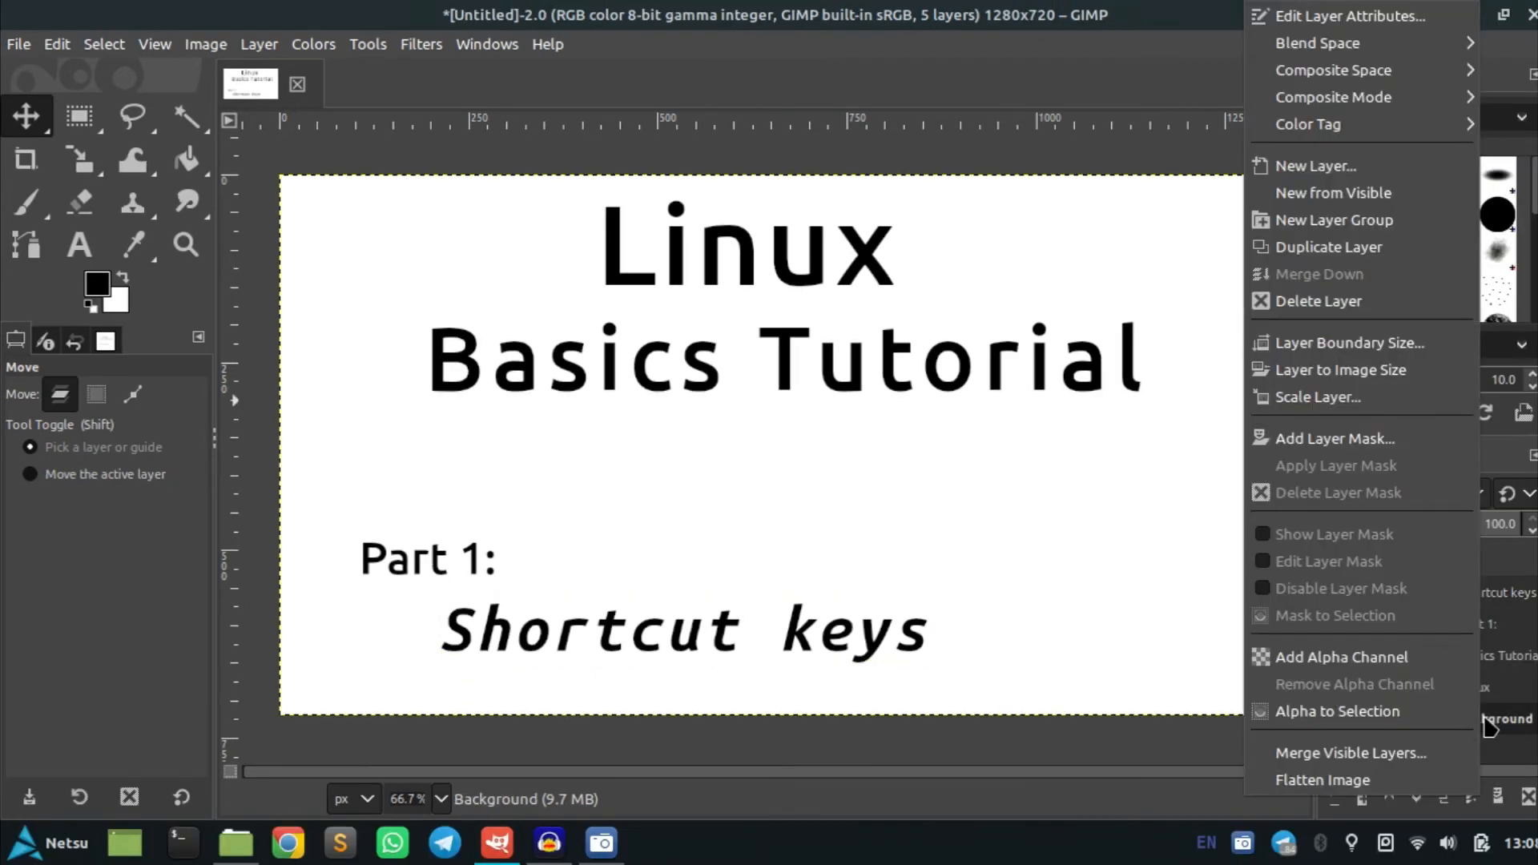
click(1314, 166)
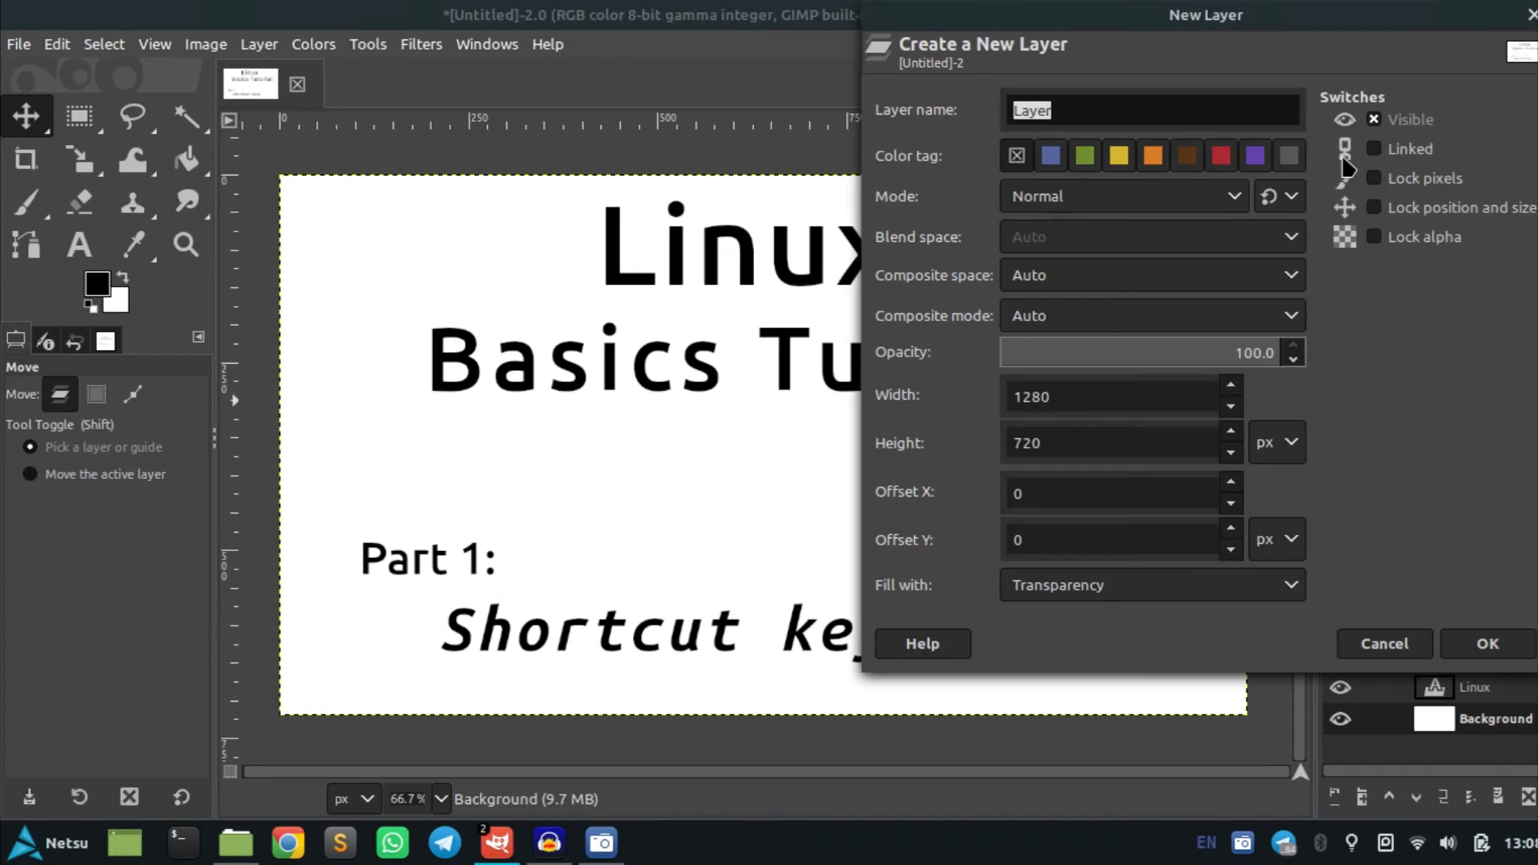
click(1488, 644)
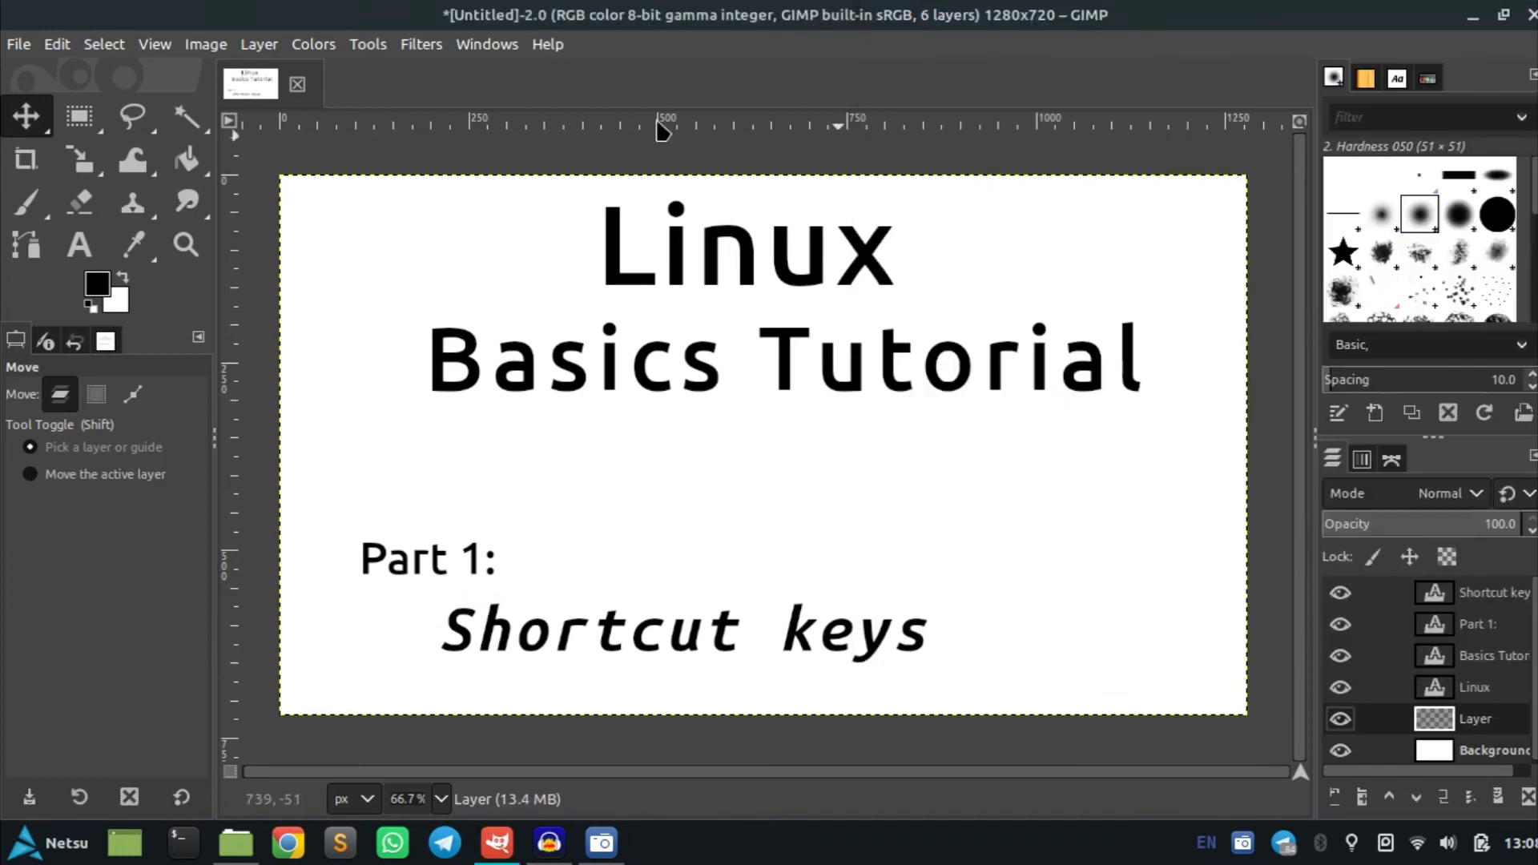
click(16, 45)
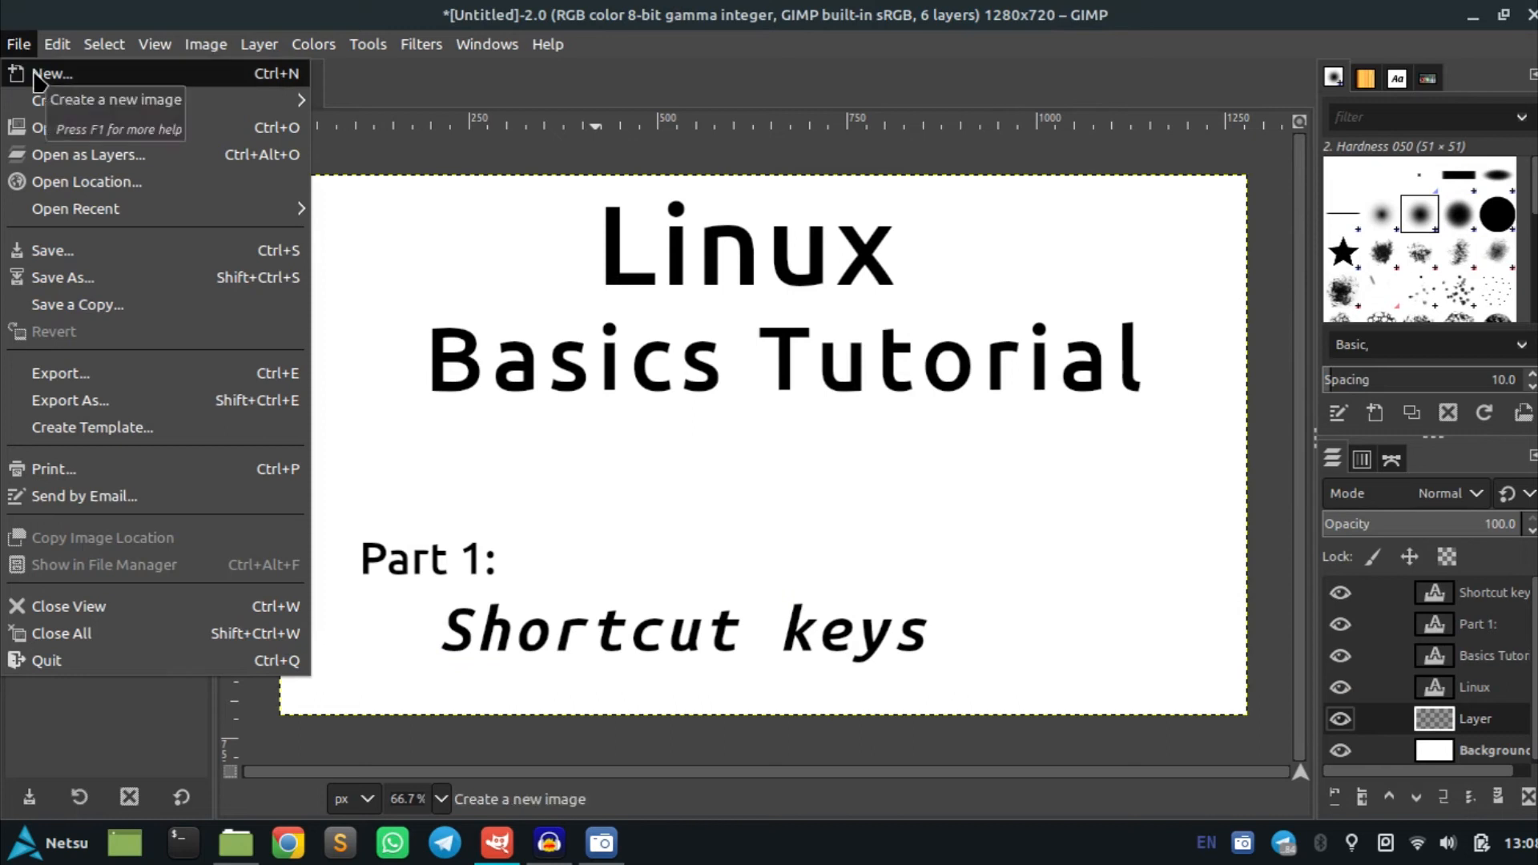
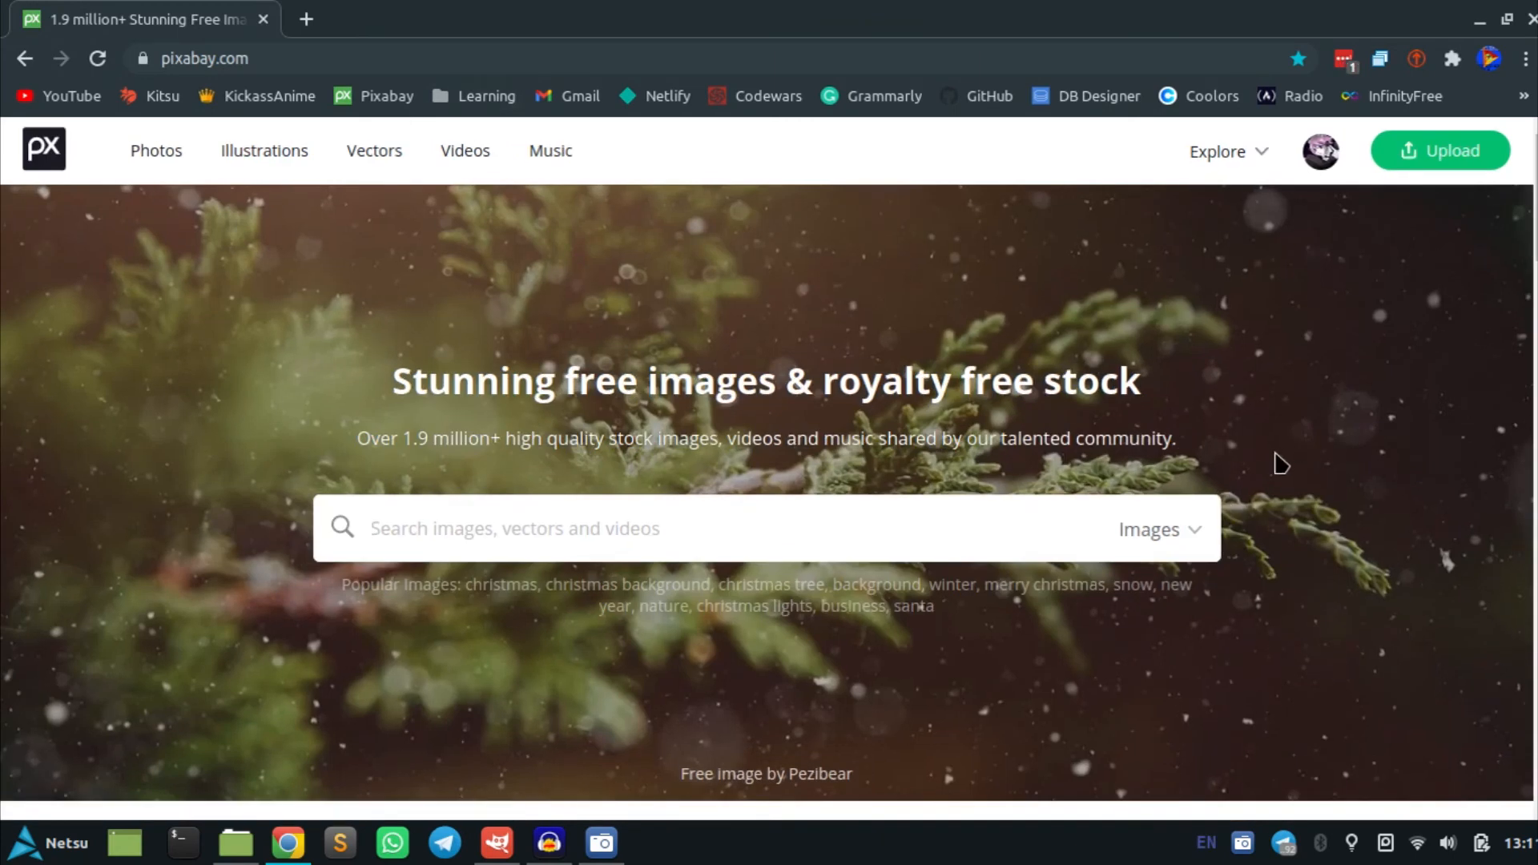
Search Pixabay for hacking images
text(hacking)
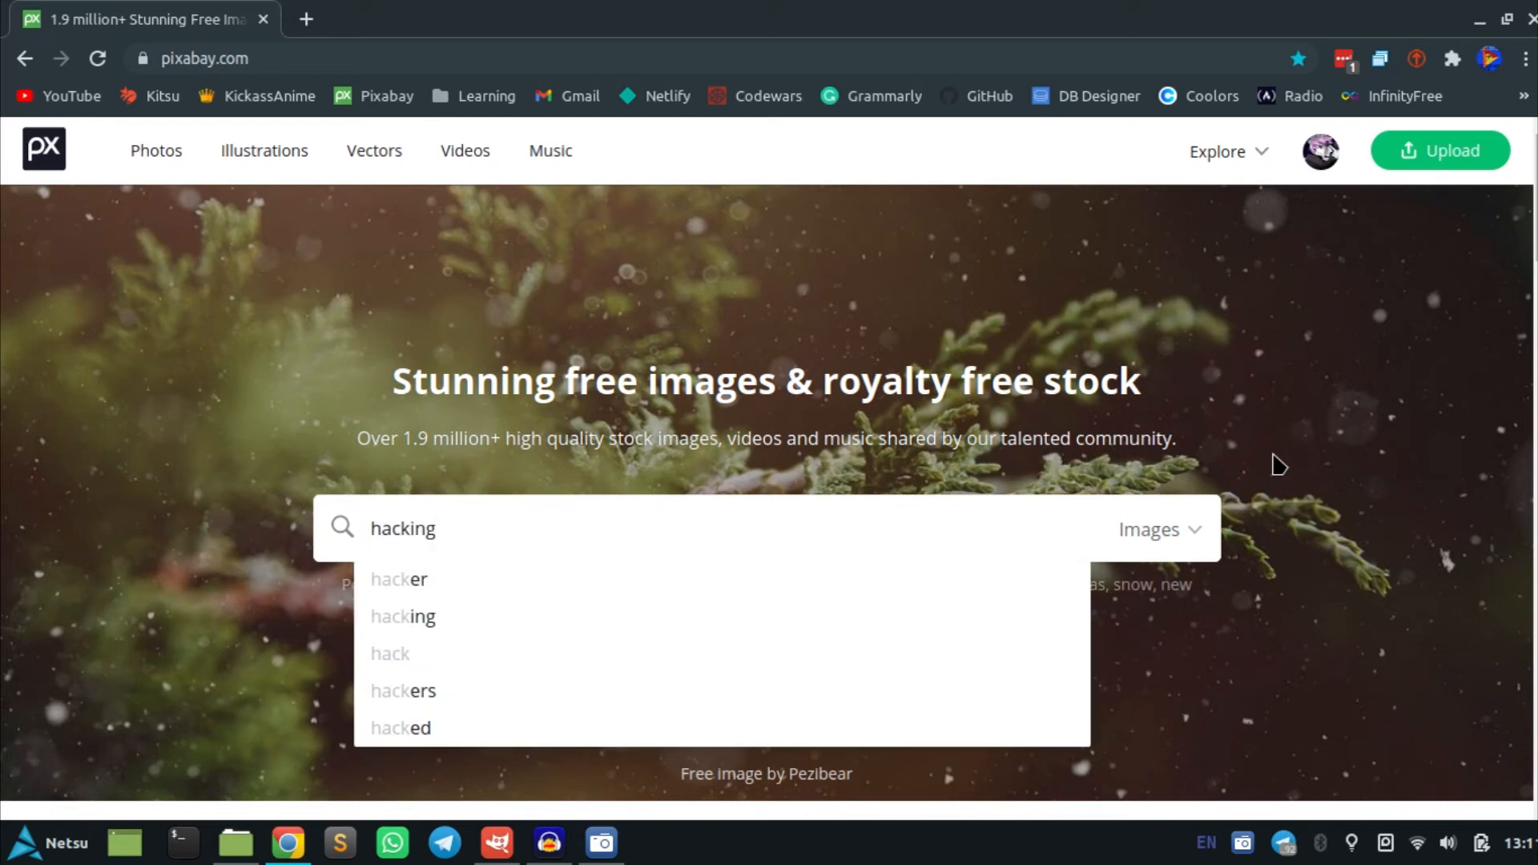
key(Return)
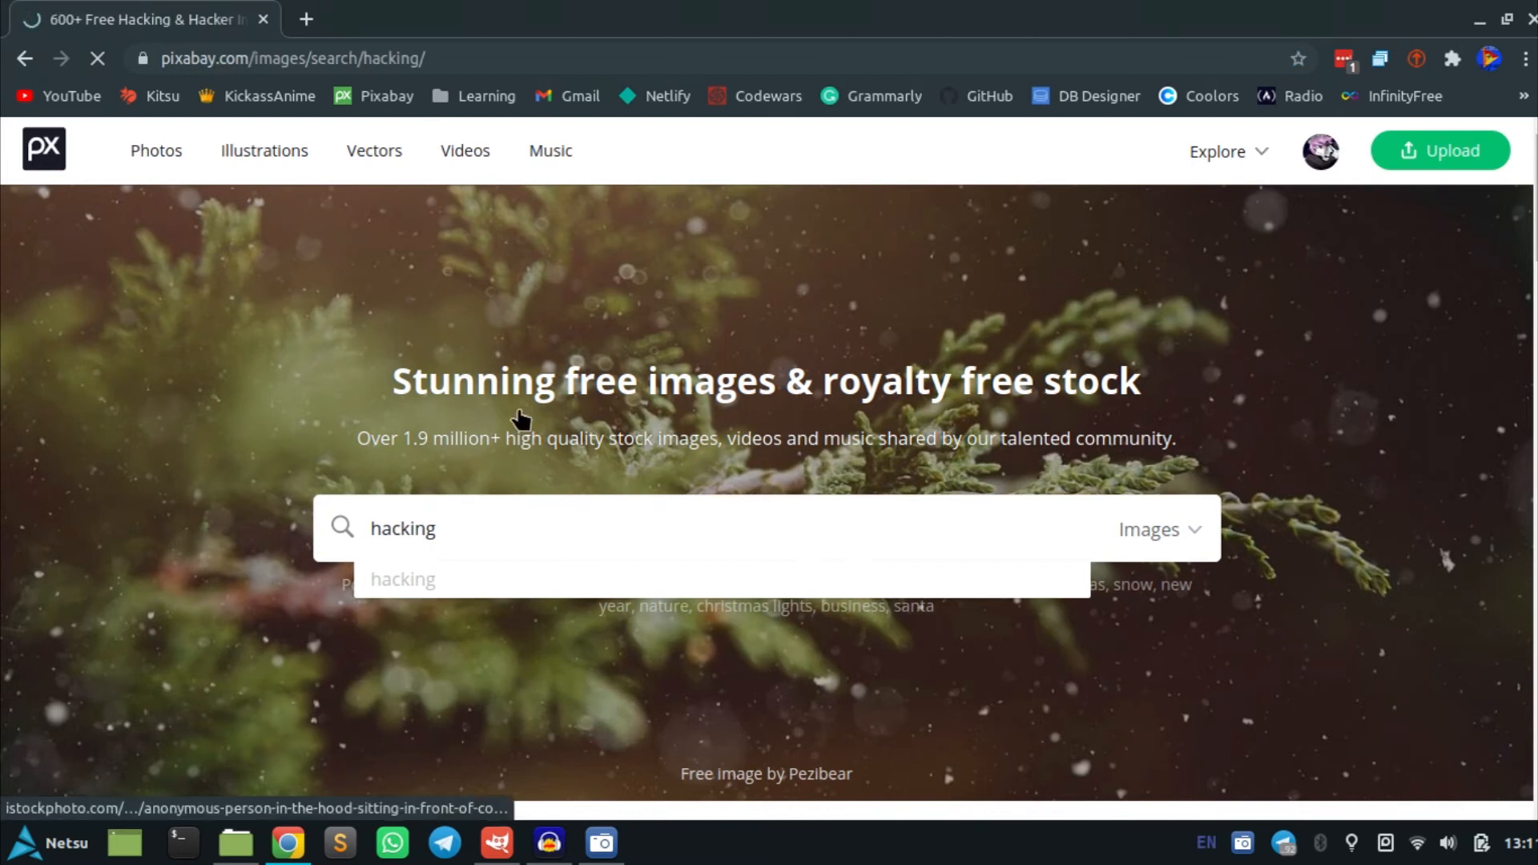
Browse the hacking results and open the purple cyber security illustration
scroll(489, 377, down, 5)
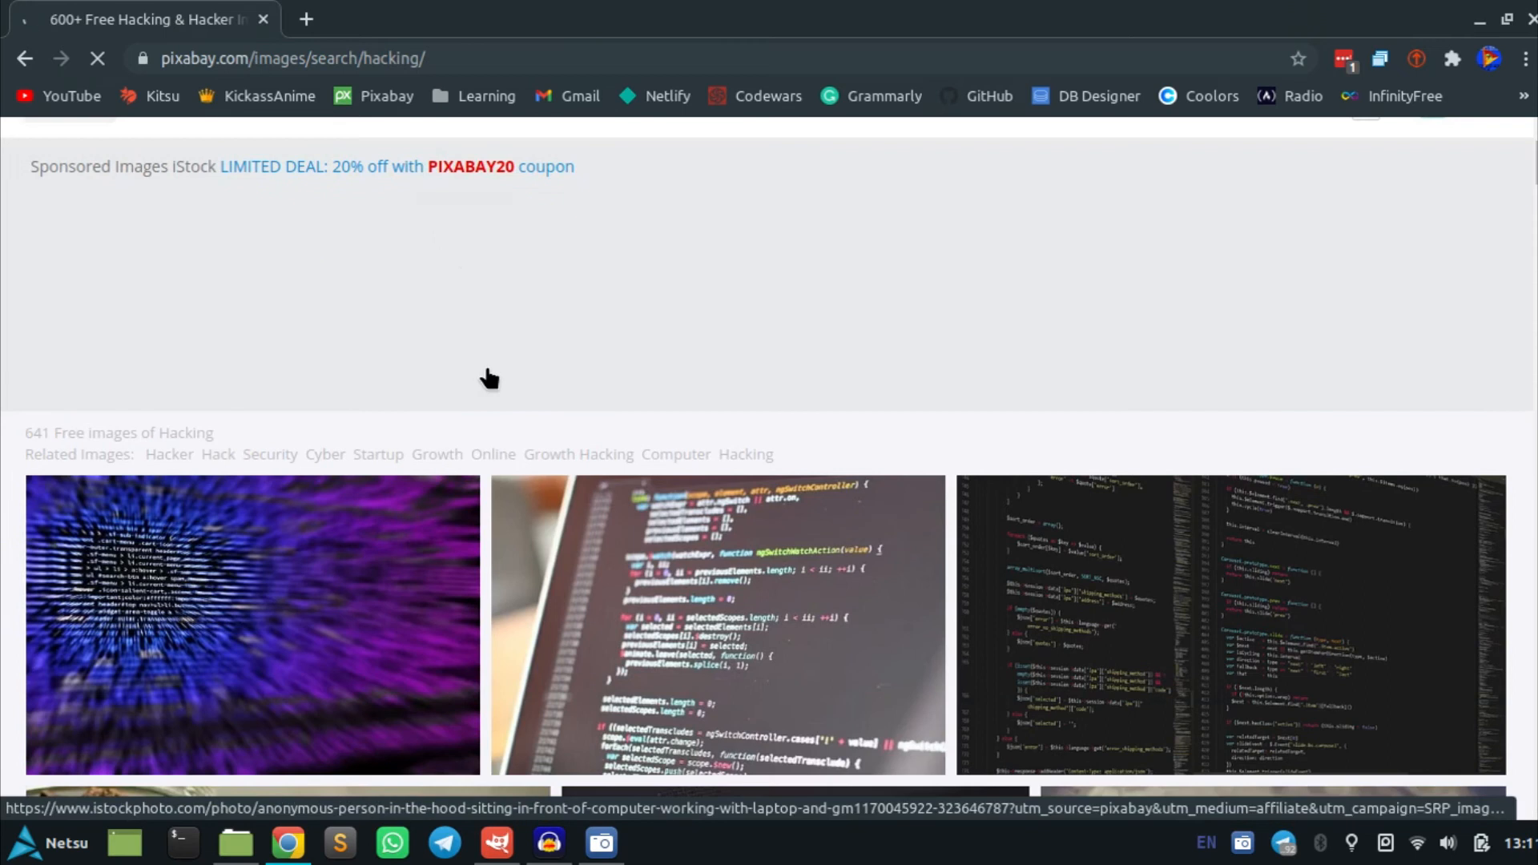
scroll(493, 363, down, 10)
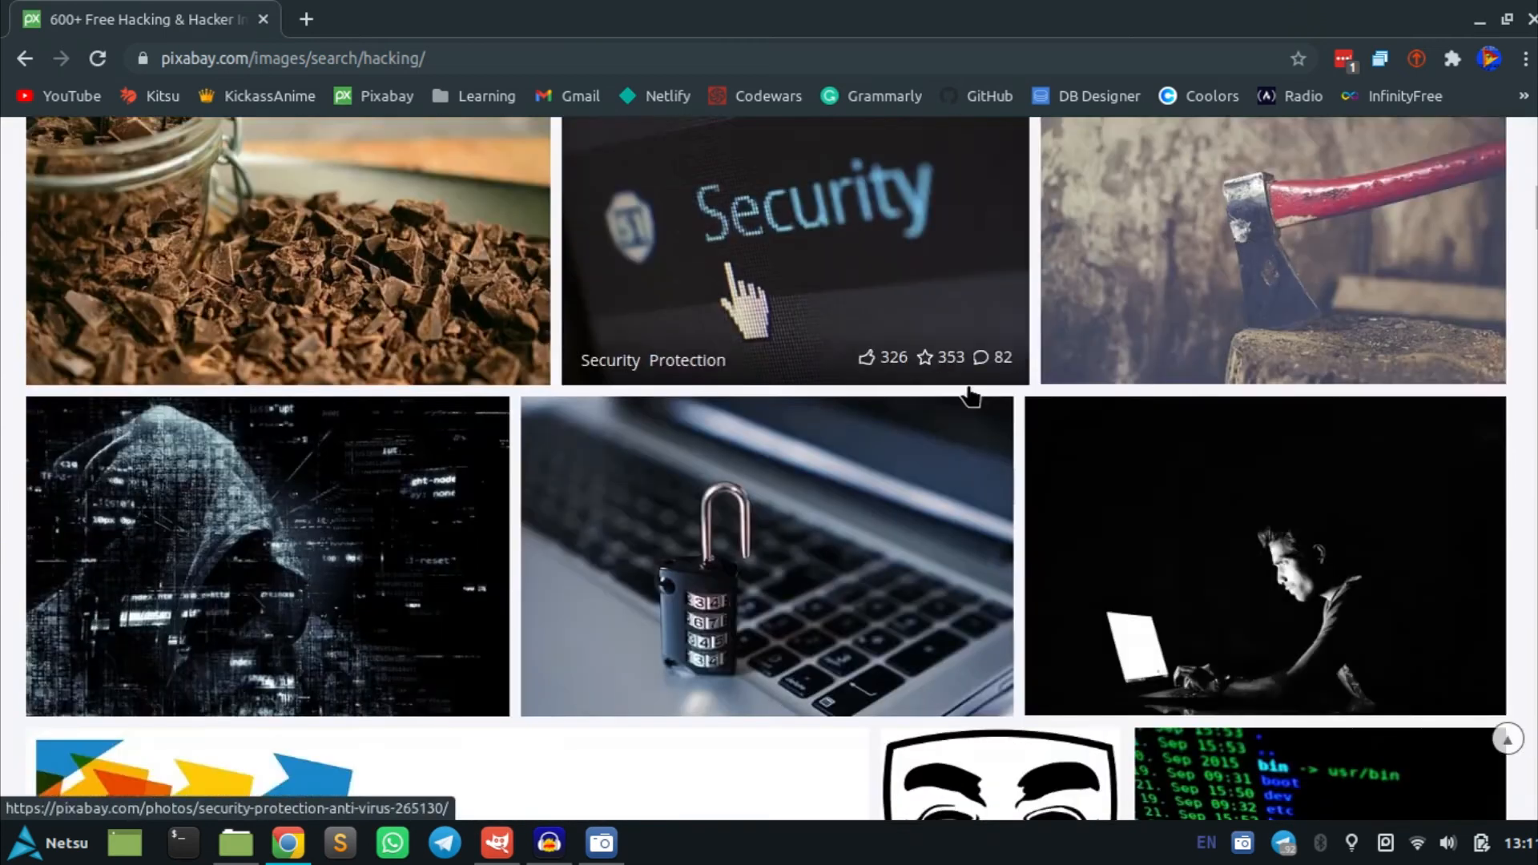
scroll(968, 391, down, 3)
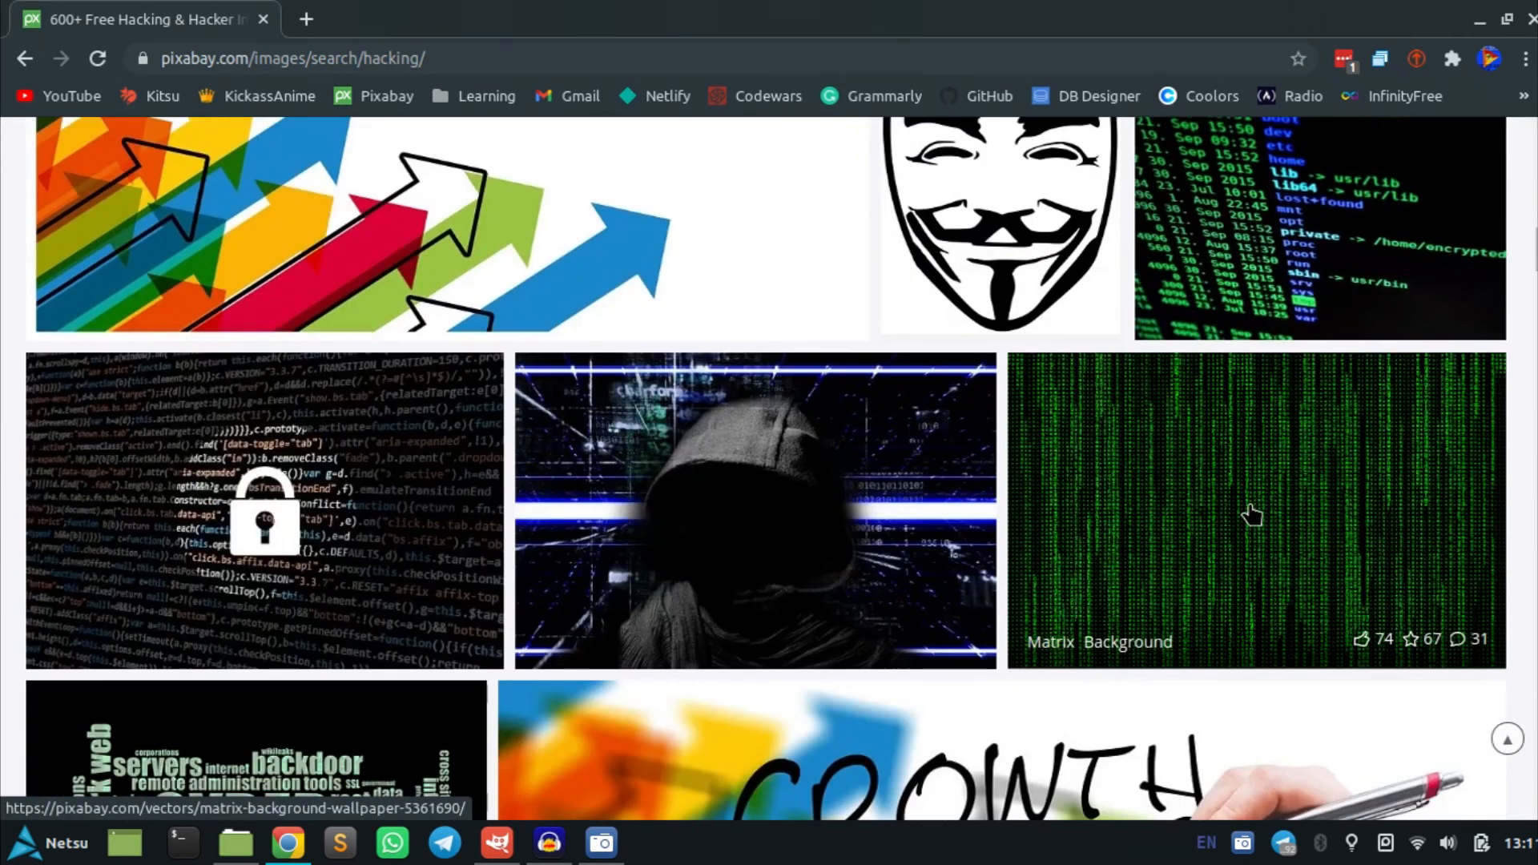
scroll(827, 505, down, 15)
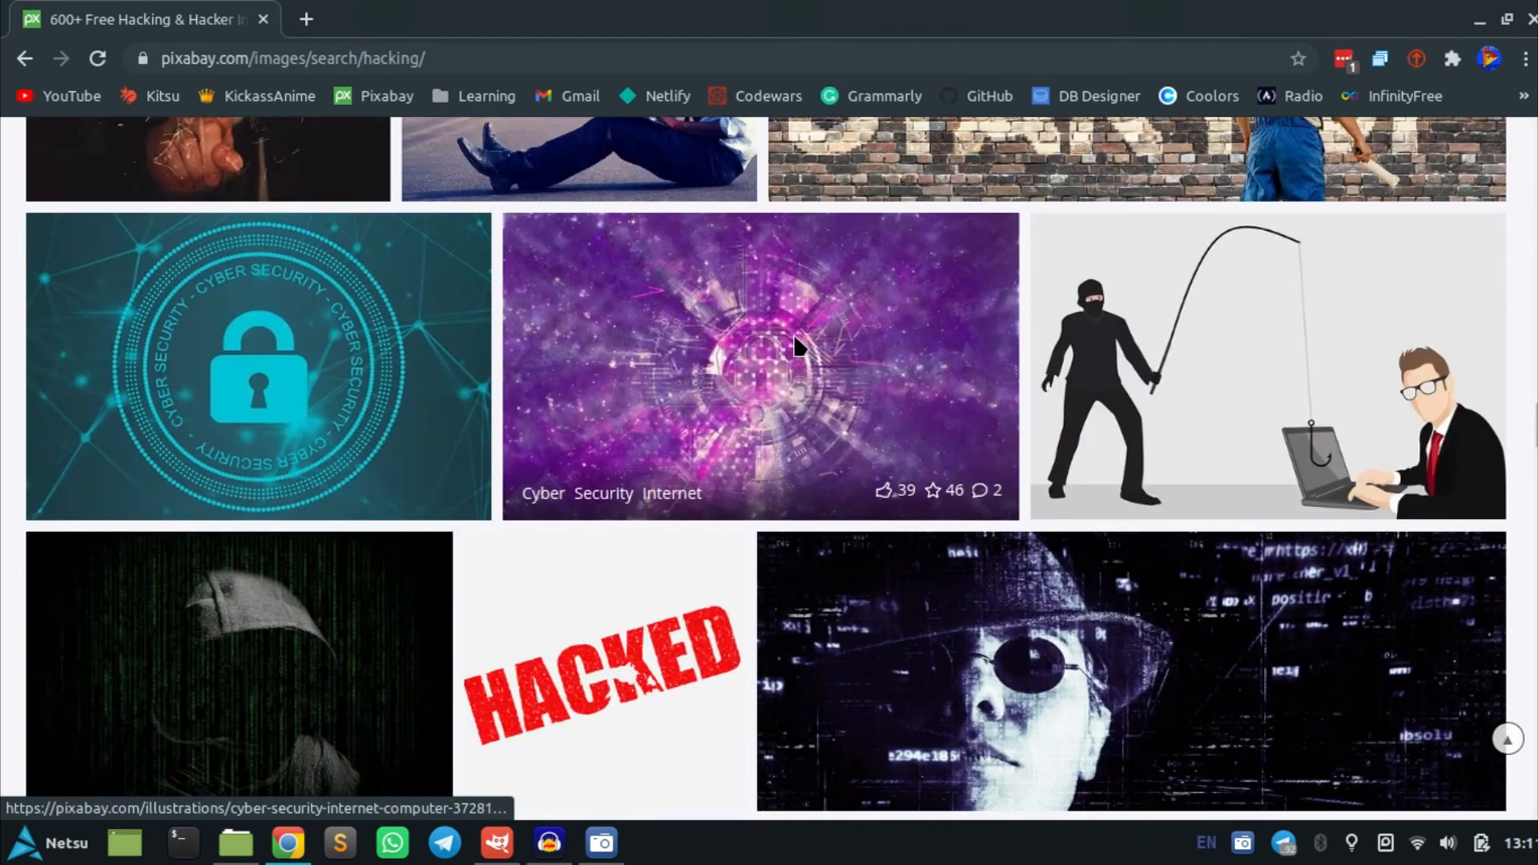
click(798, 346)
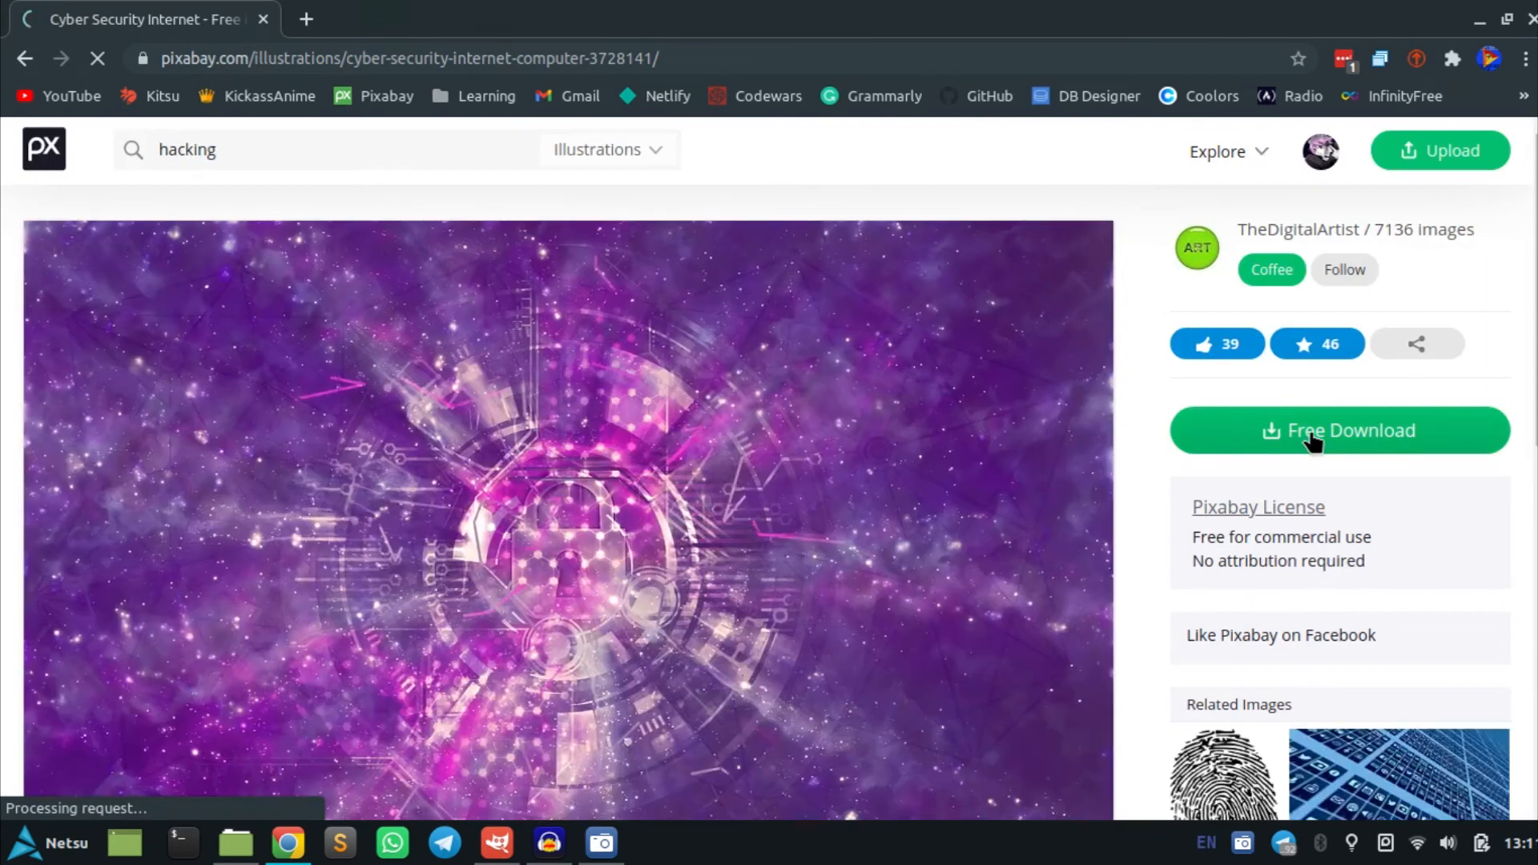
Download the illustration as the 1920×1152 JPG and minimize the browser
click(1311, 440)
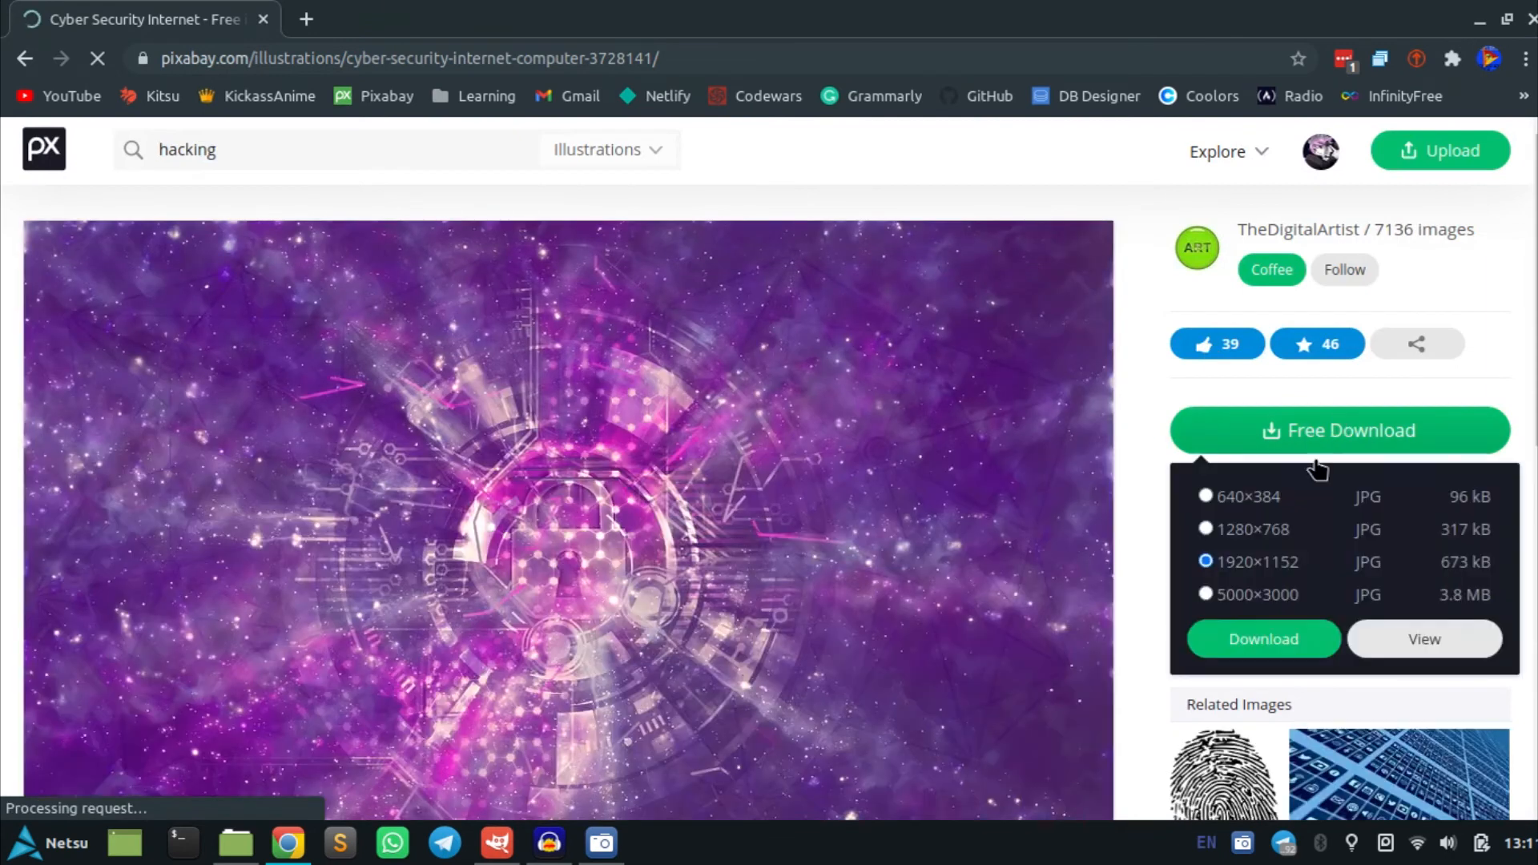
click(1250, 638)
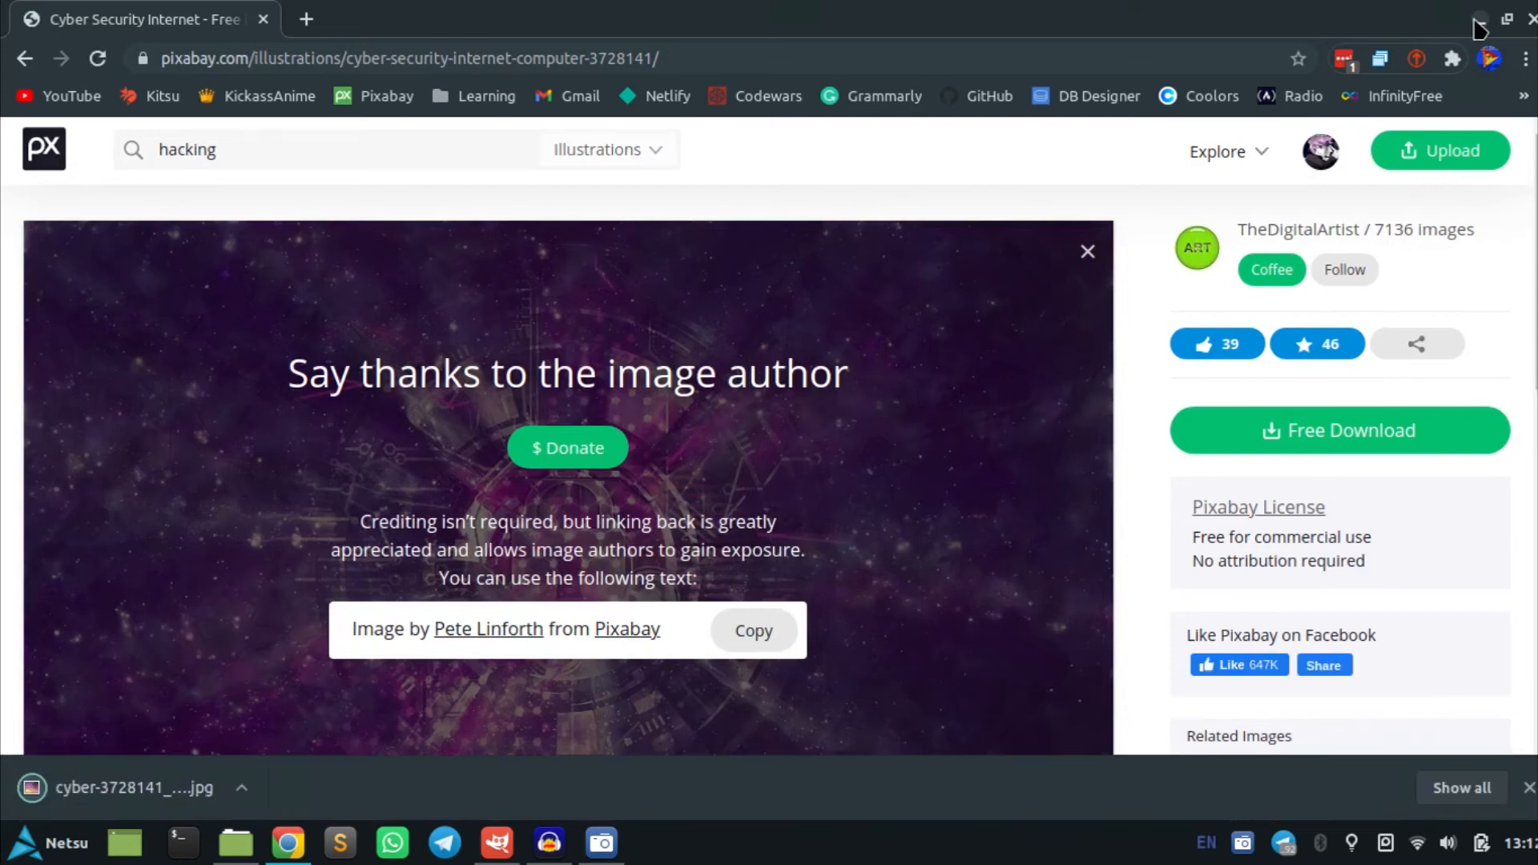
click(1473, 19)
Drag cyber-3728141_1920.jpg from the Downloads folder into the GIMP canvas as a new layer
click(497, 843)
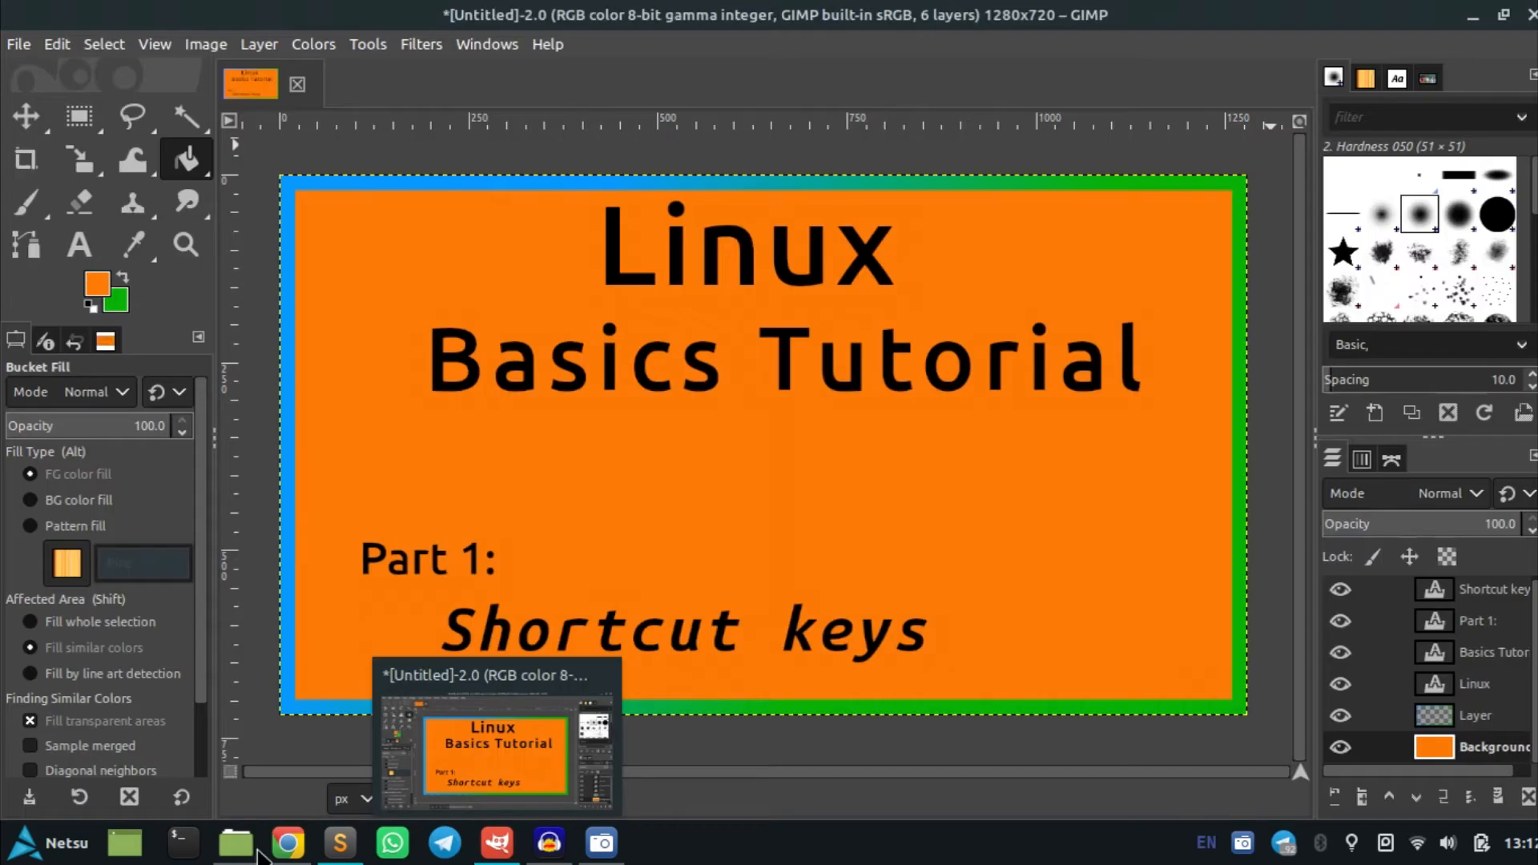
click(239, 845)
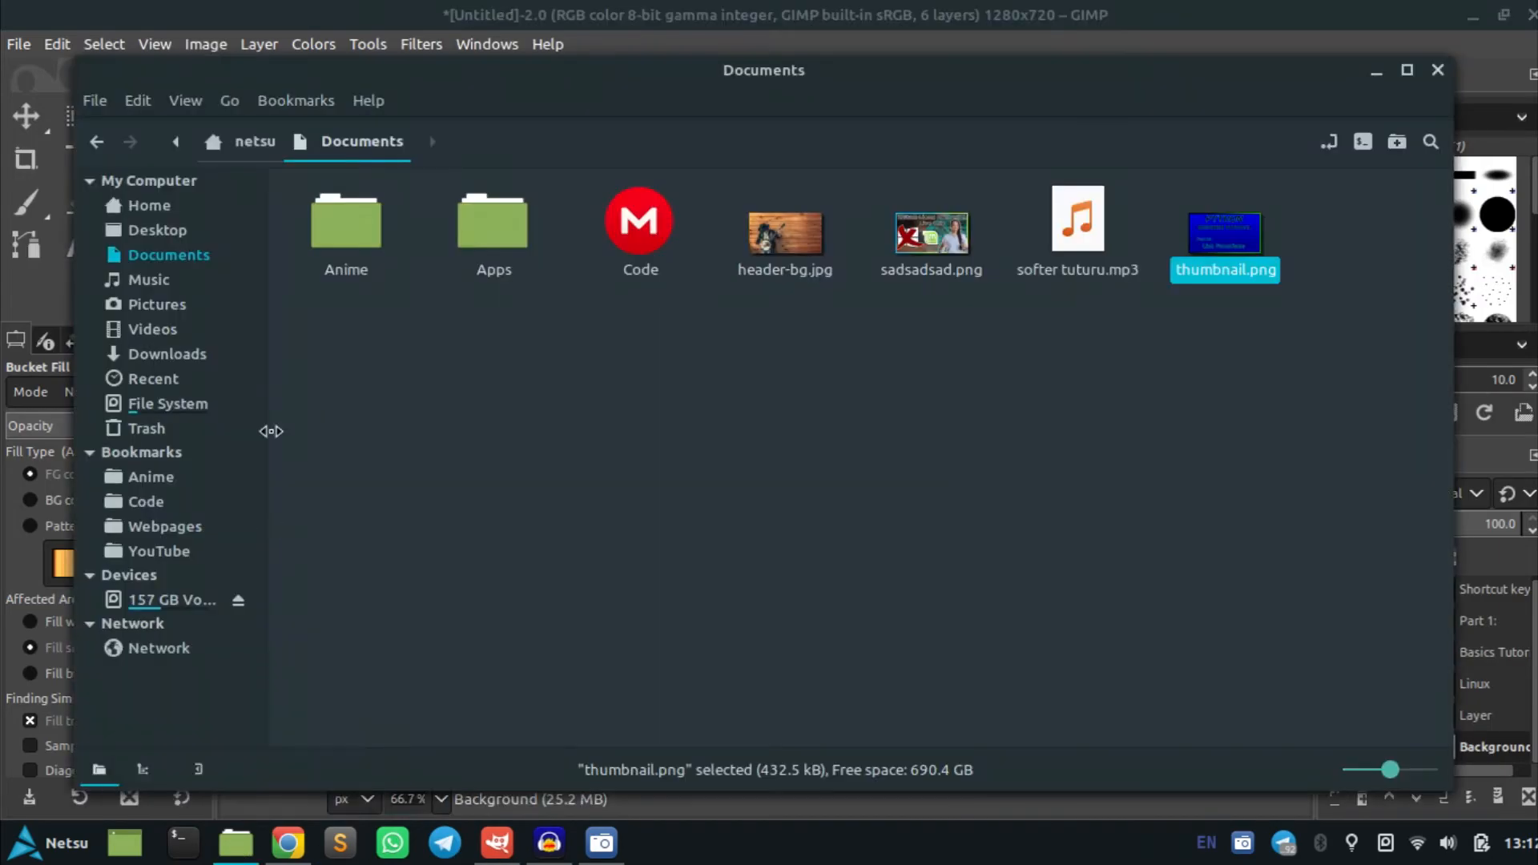
click(186, 355)
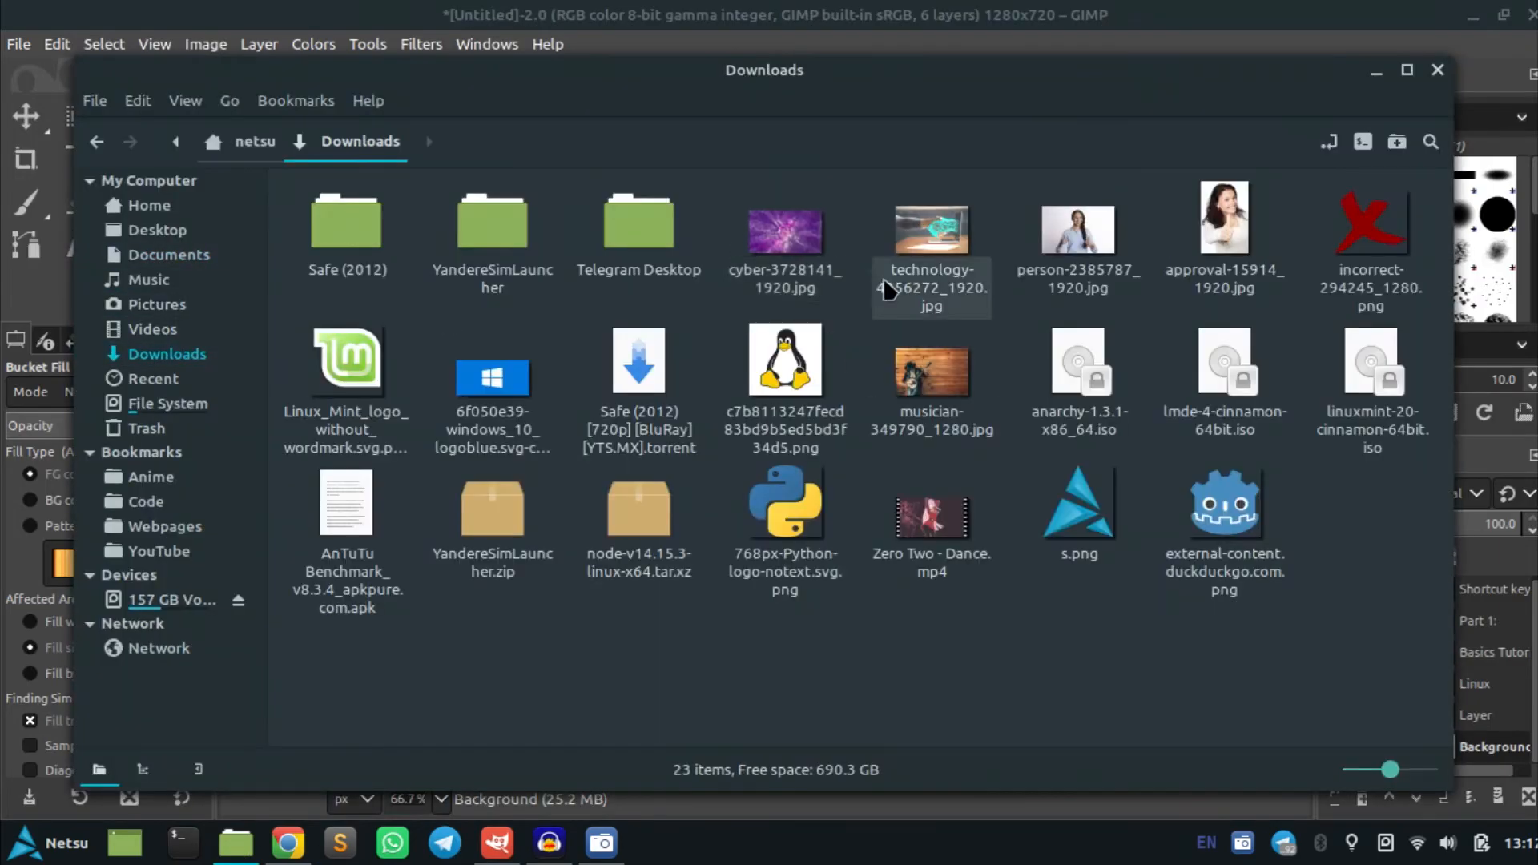
drag(789, 236, 883, 575)
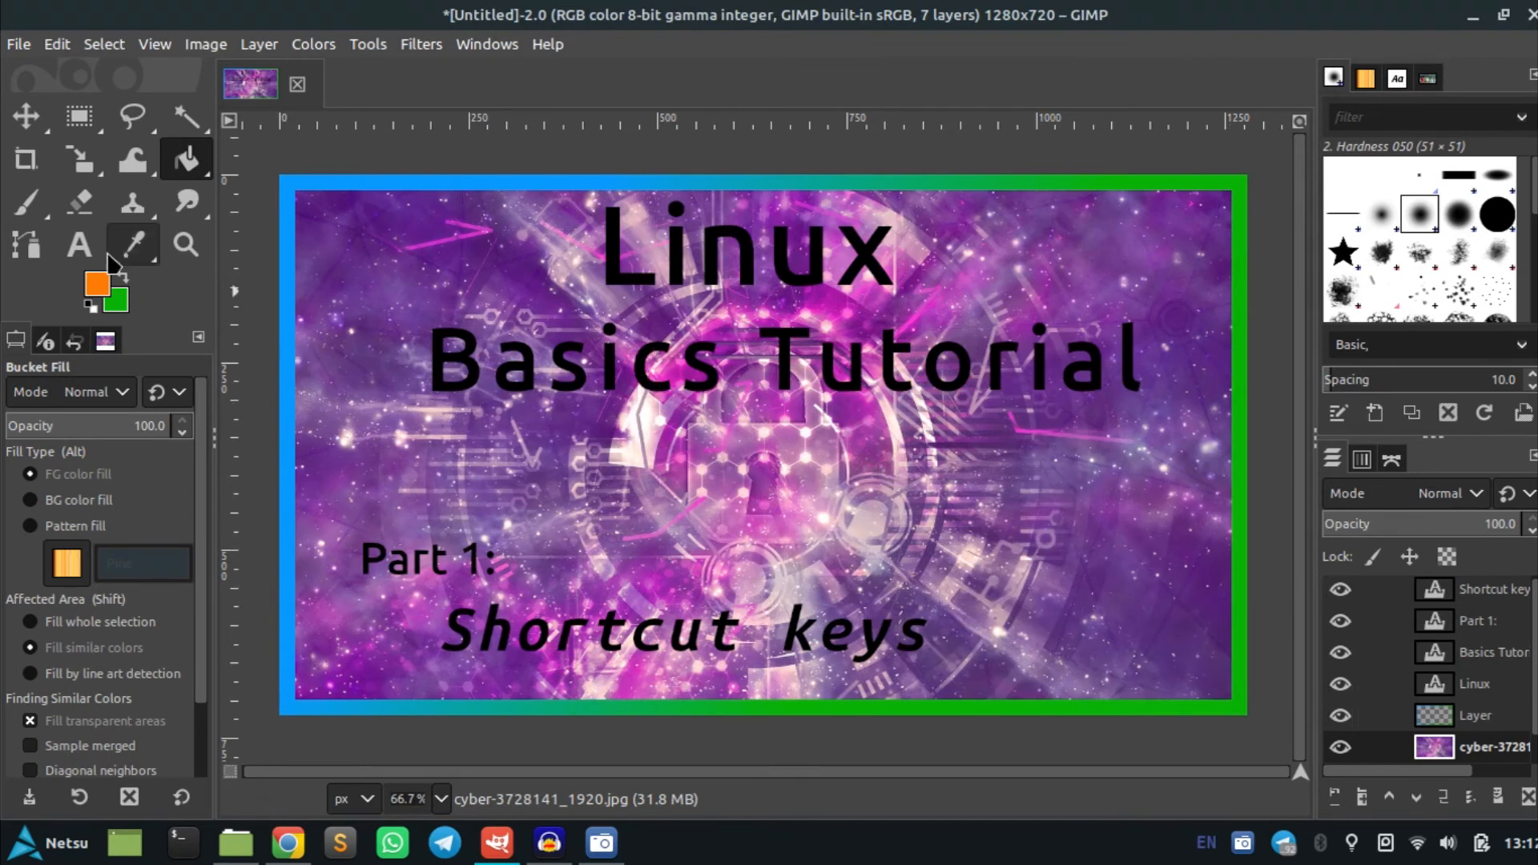
Add a new transparent 1280 × 720 layer above the cyber image layer
scroll(1460, 681, down, 1)
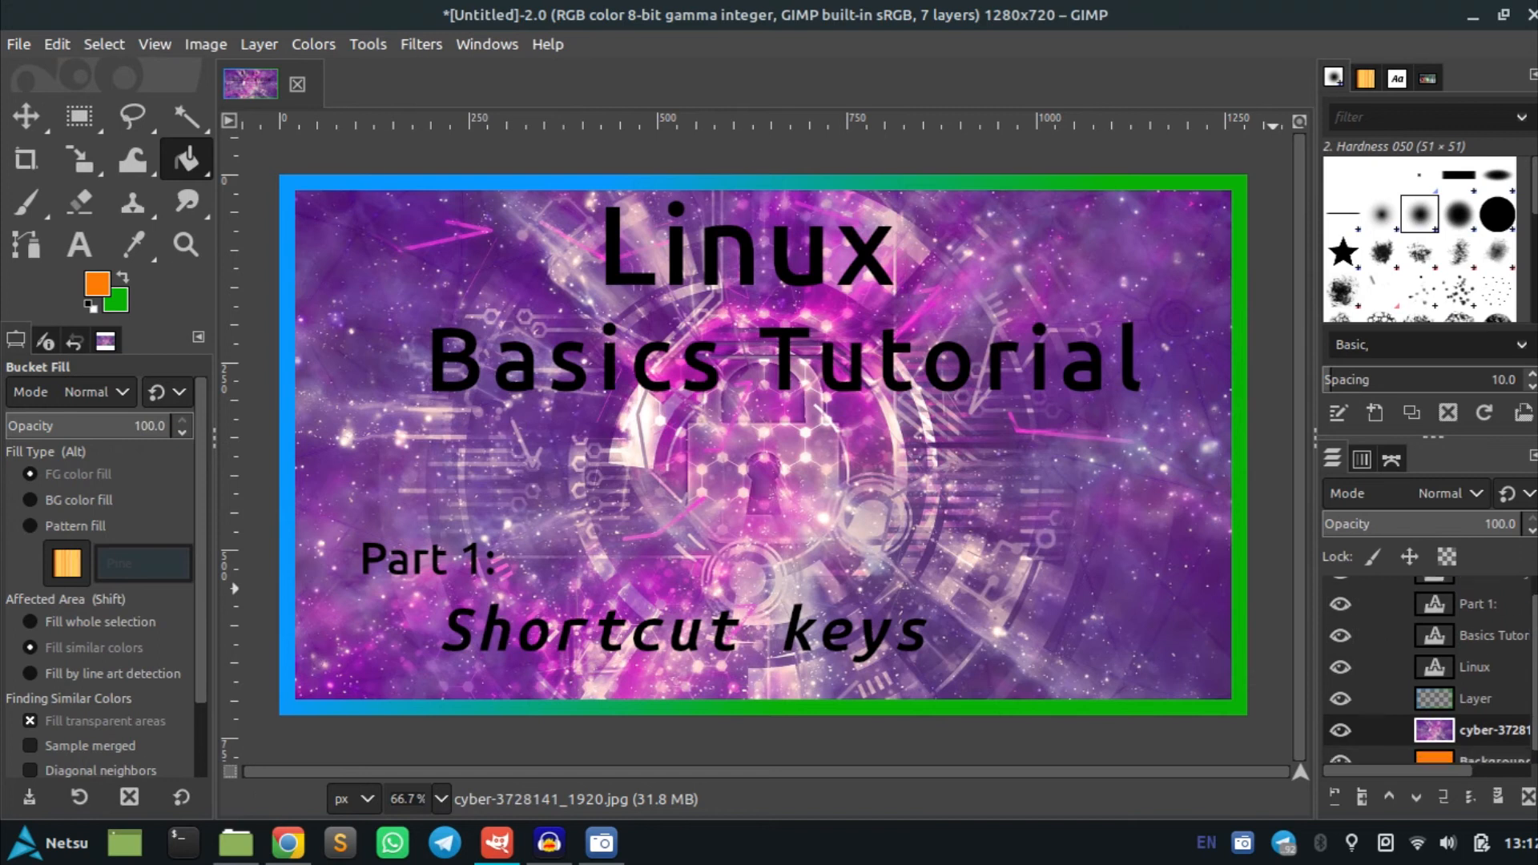
right_click(1460, 717)
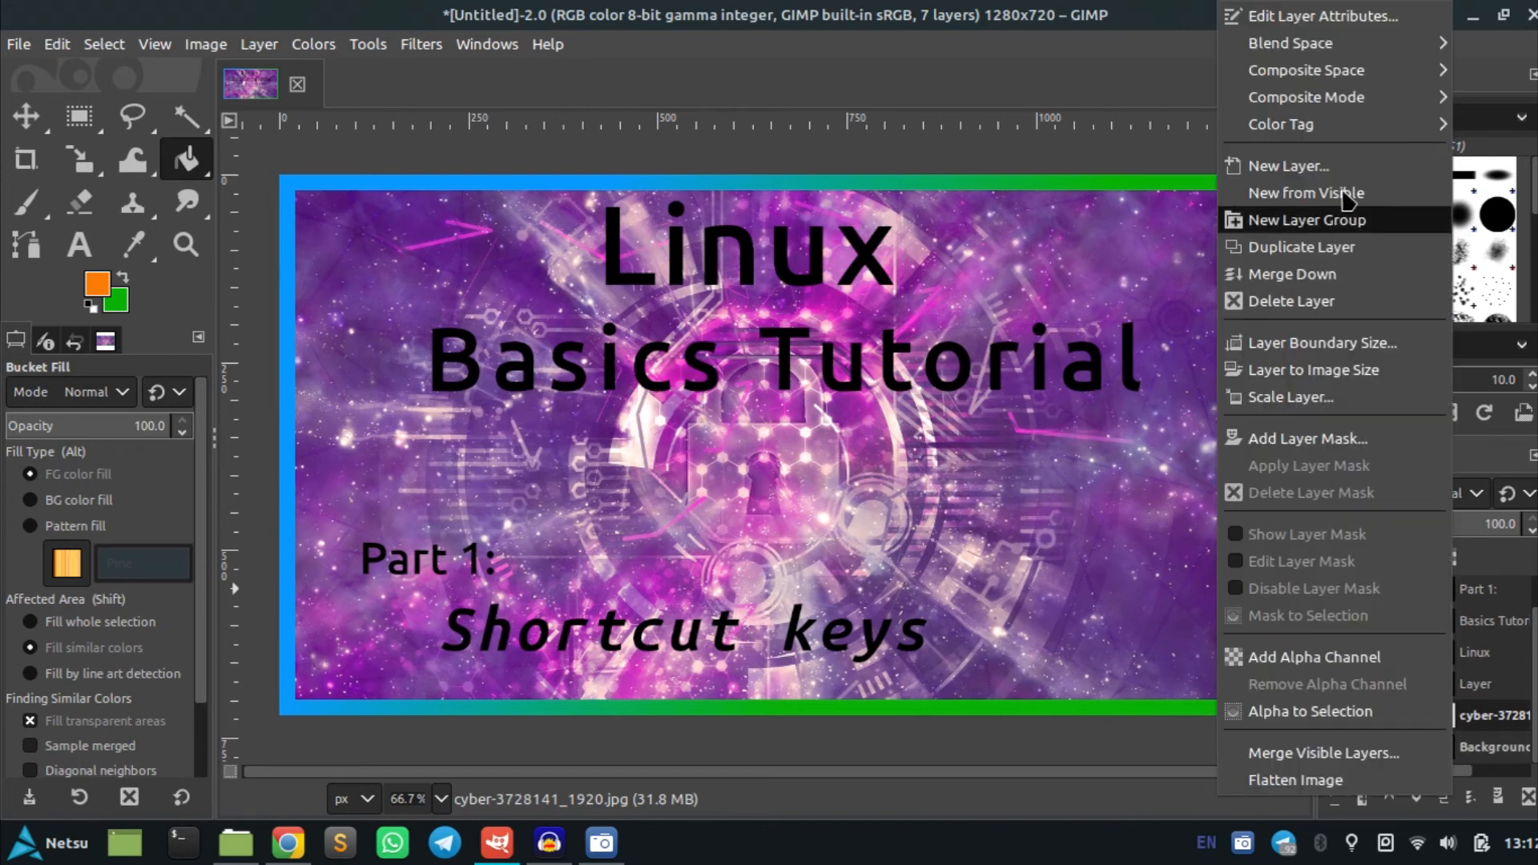
click(1281, 160)
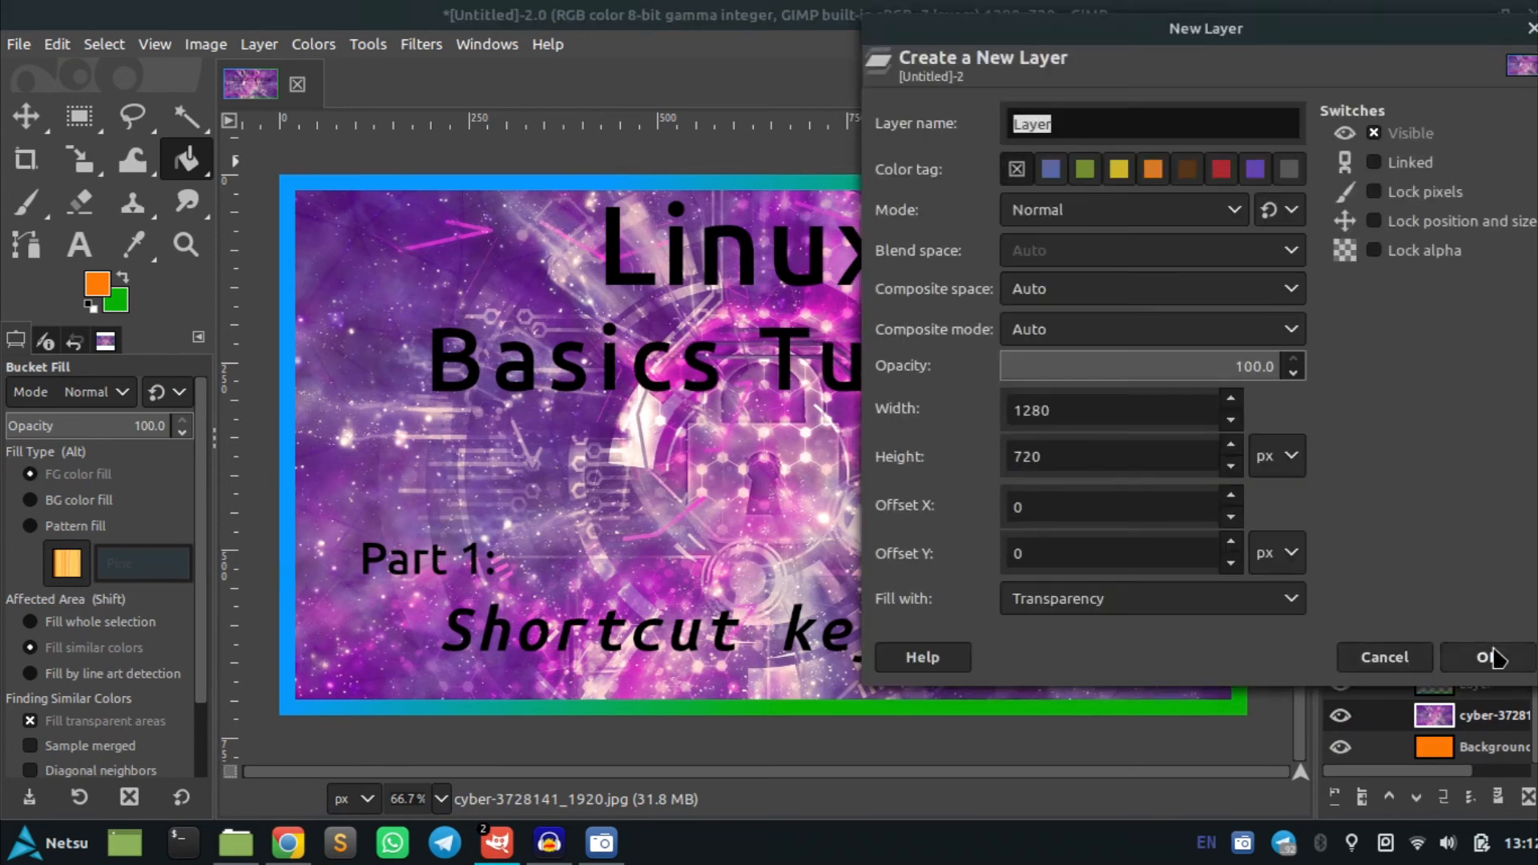
click(1492, 657)
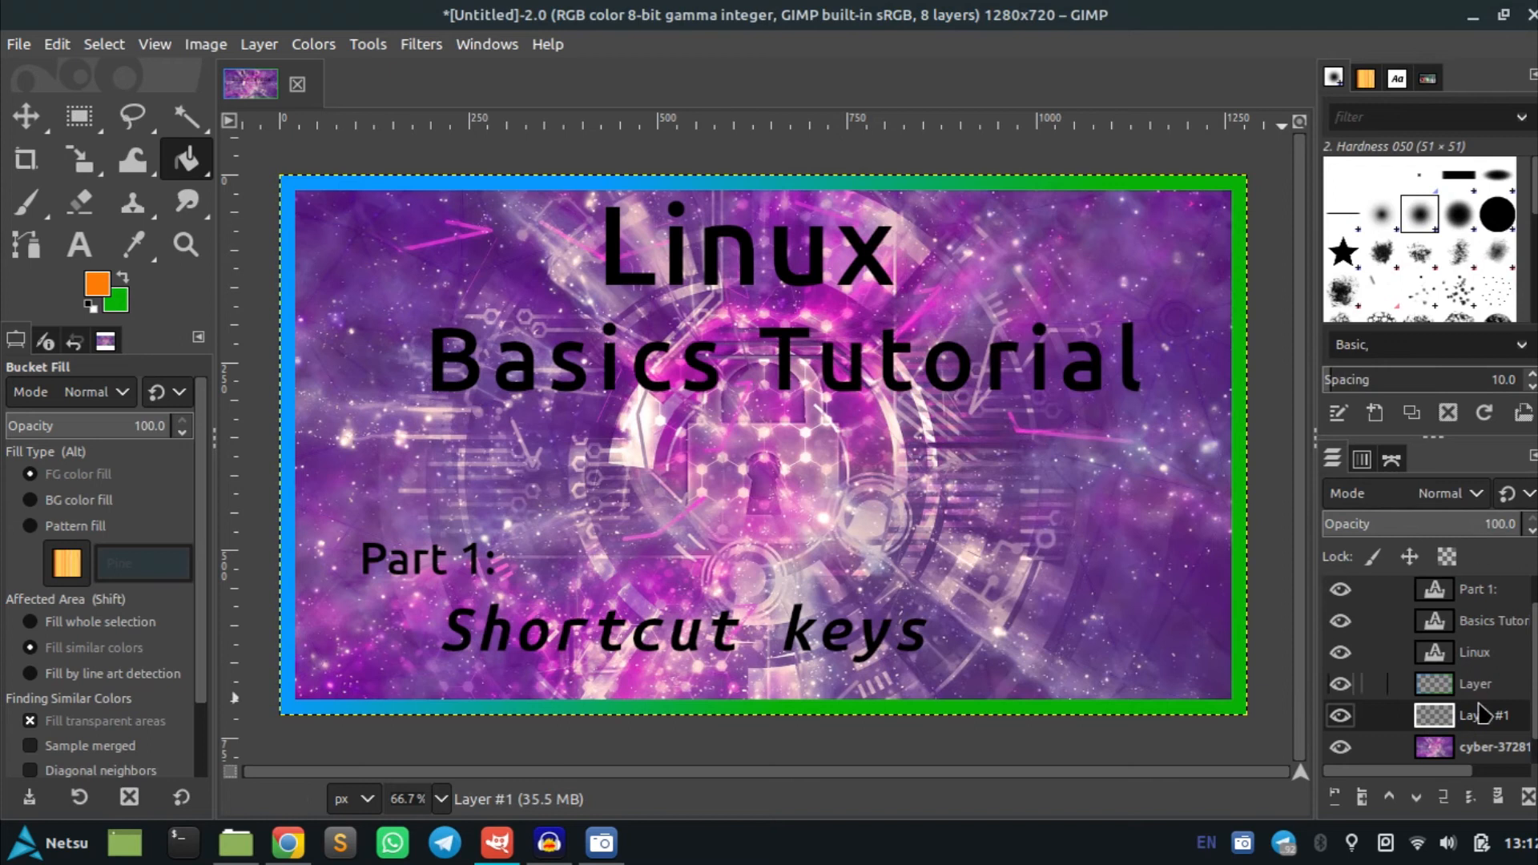
Move Layer #1 above Layer in the layer stack
click(1478, 749)
scroll(1434, 713, down, 1)
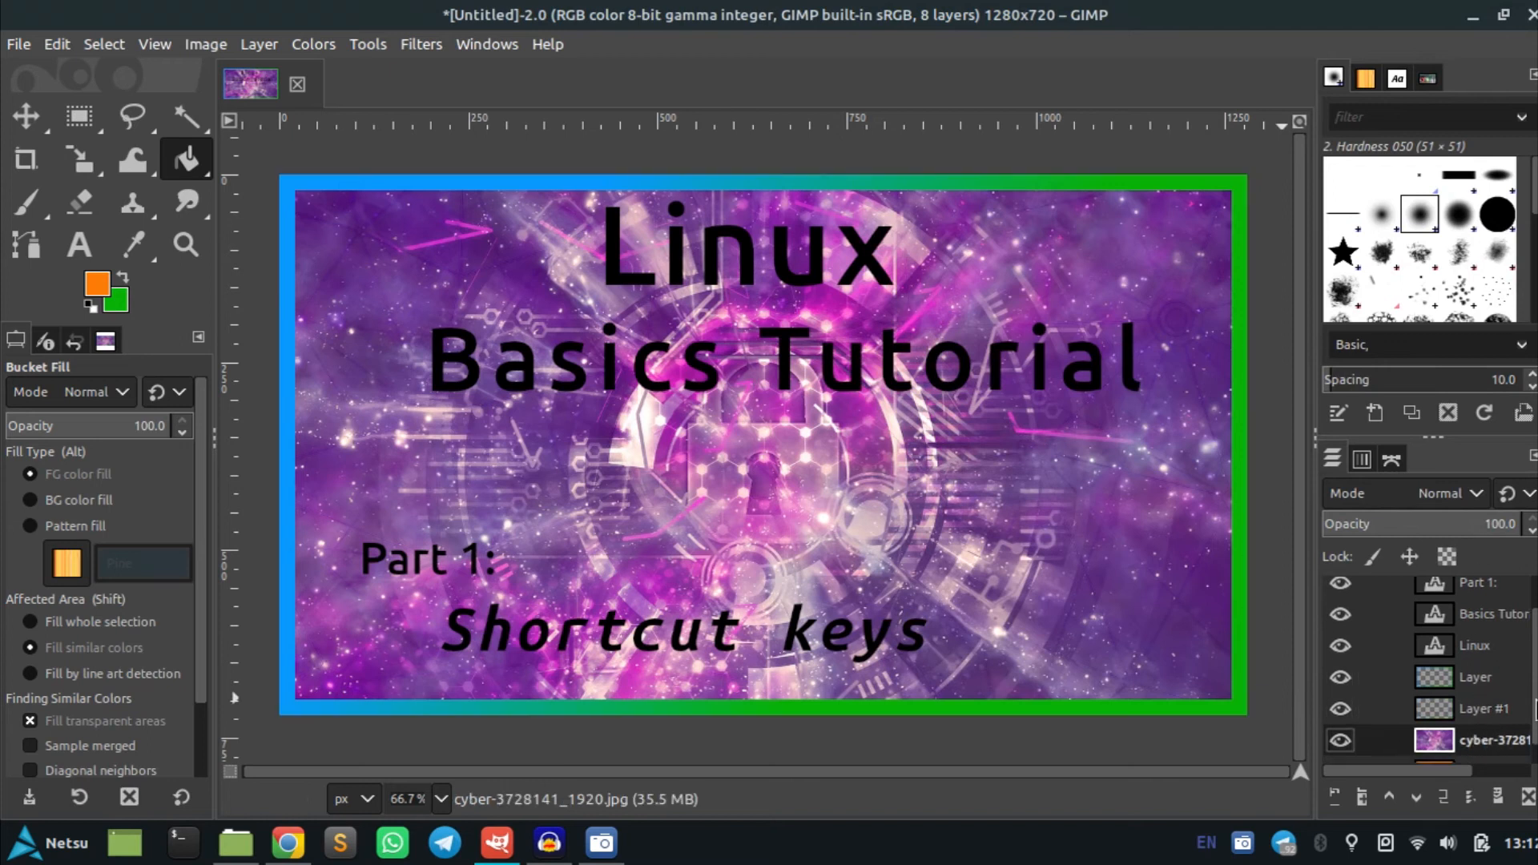
drag(1434, 685, 1449, 661)
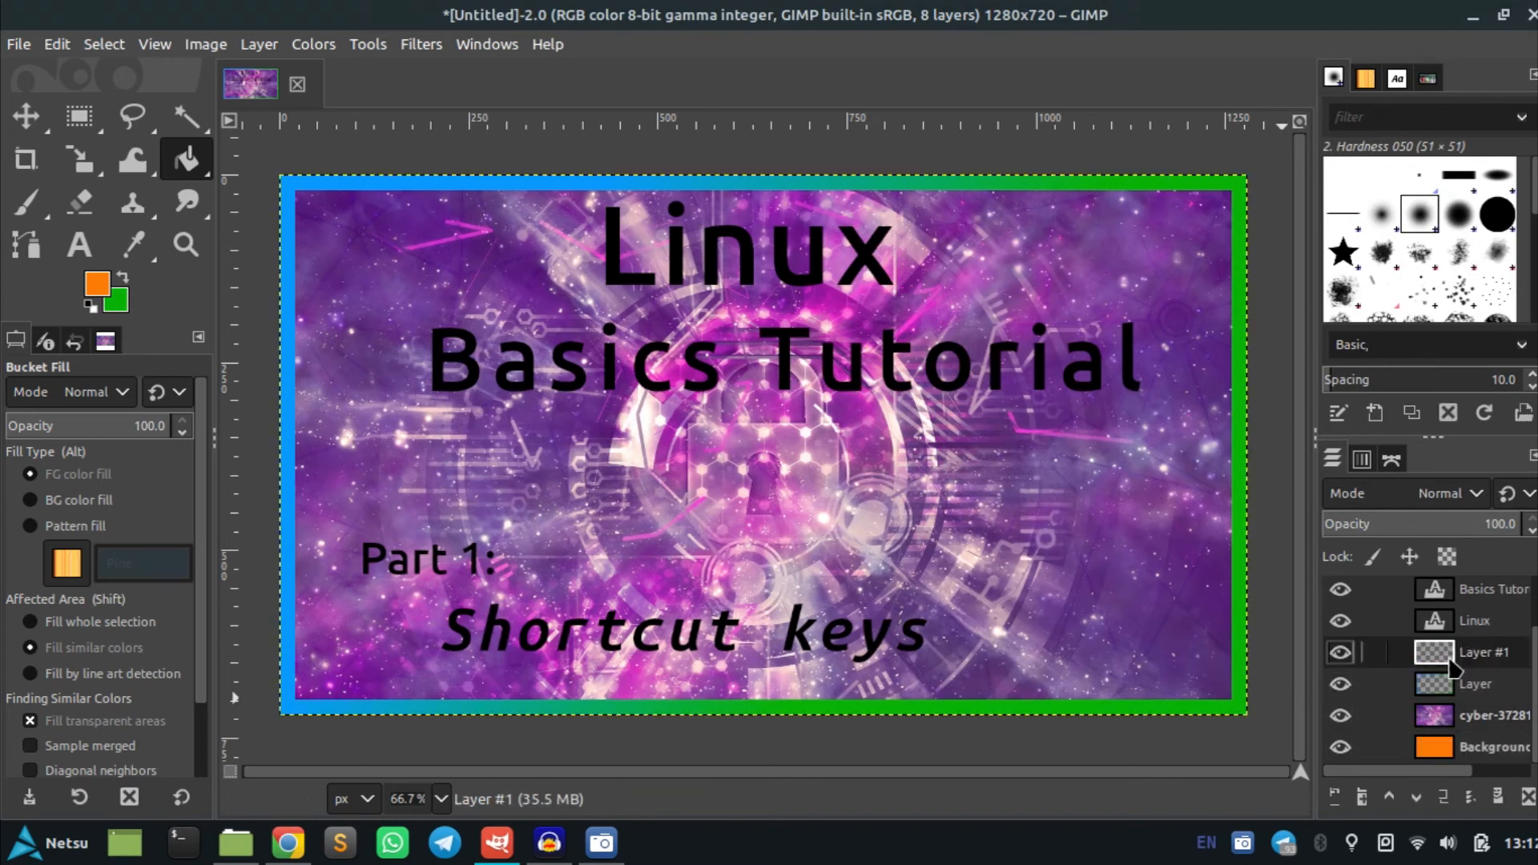
Reset to default black and white colors and fill the Background layer with black
click(1452, 749)
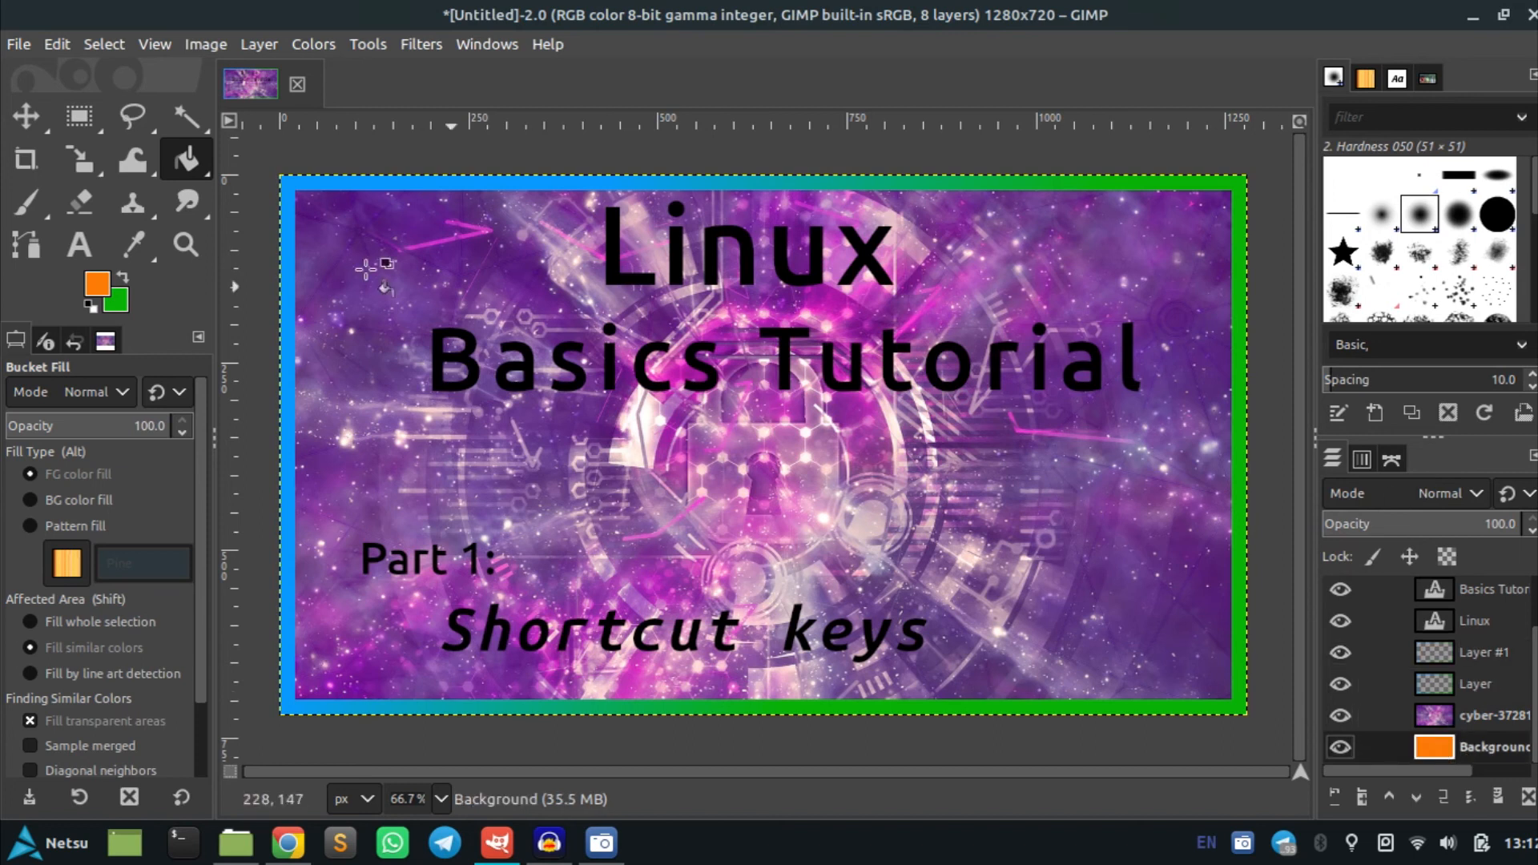
click(93, 307)
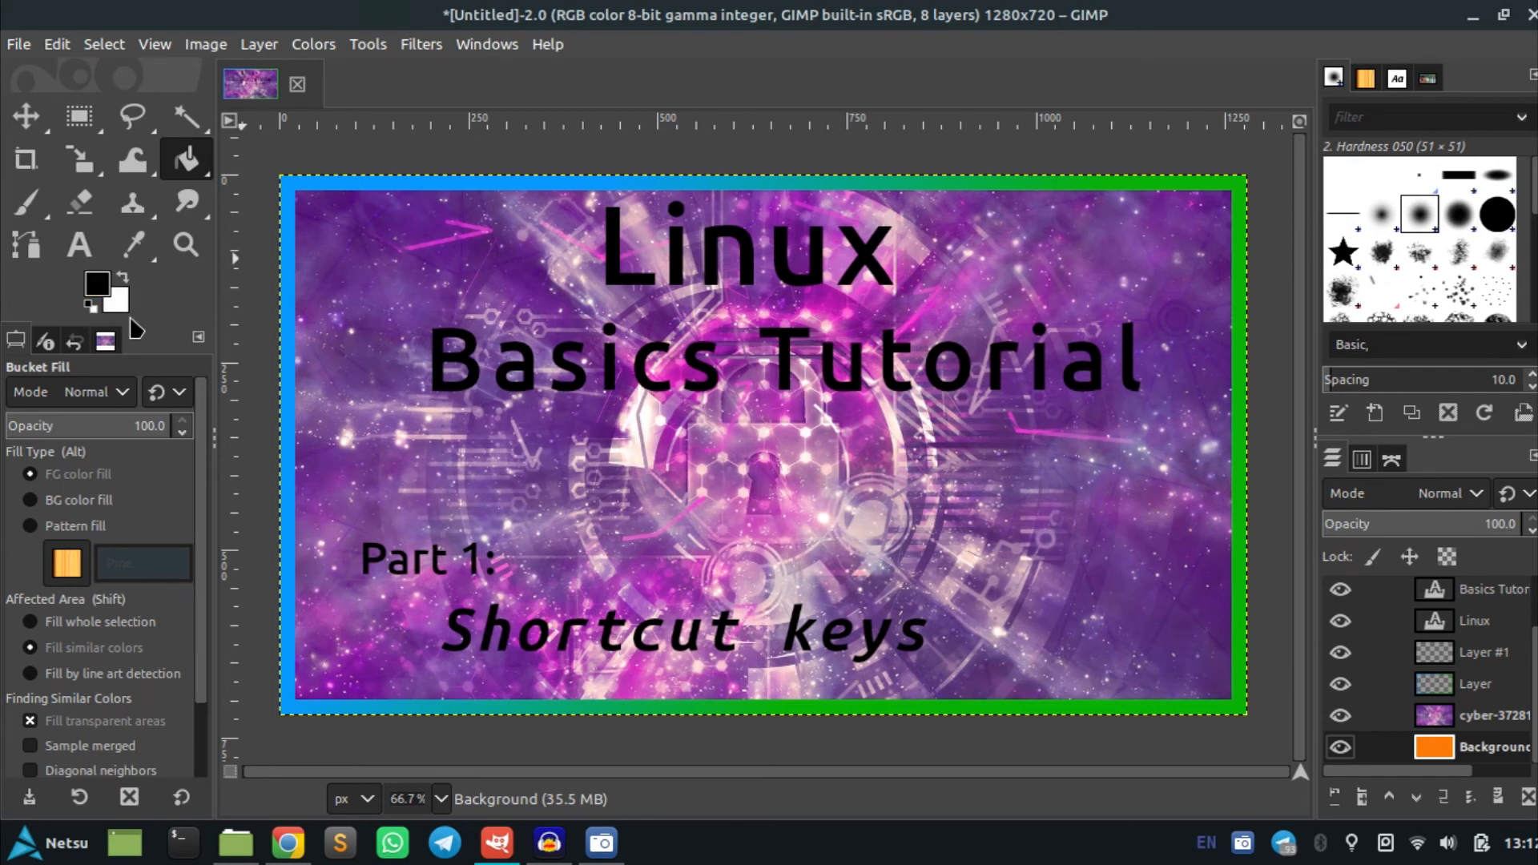
click(753, 491)
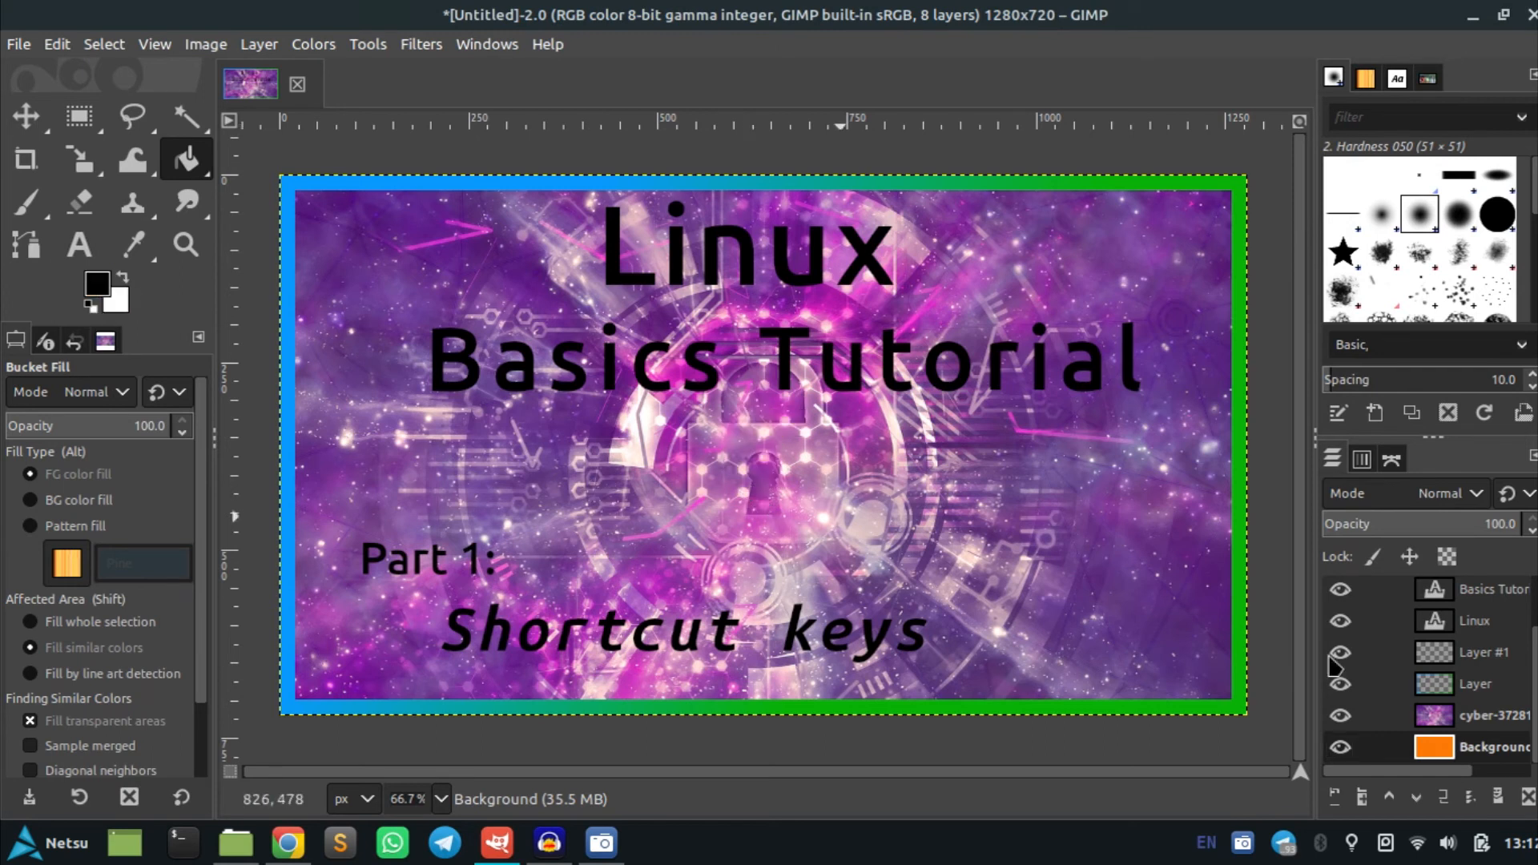
Select the cyber image layer and lower its opacity to 47.2
click(1343, 717)
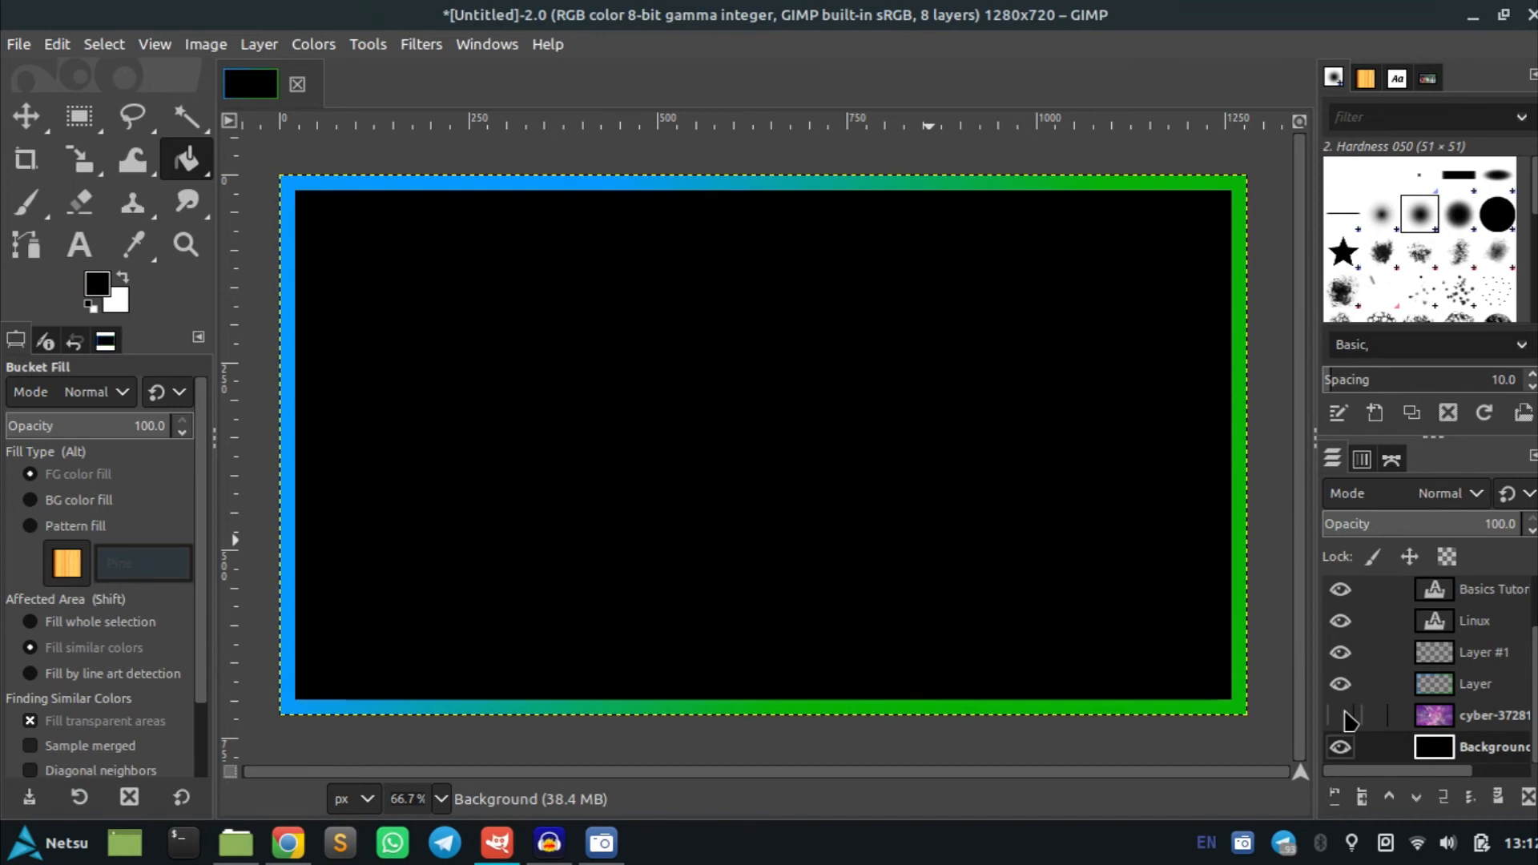
click(1340, 715)
click(1378, 715)
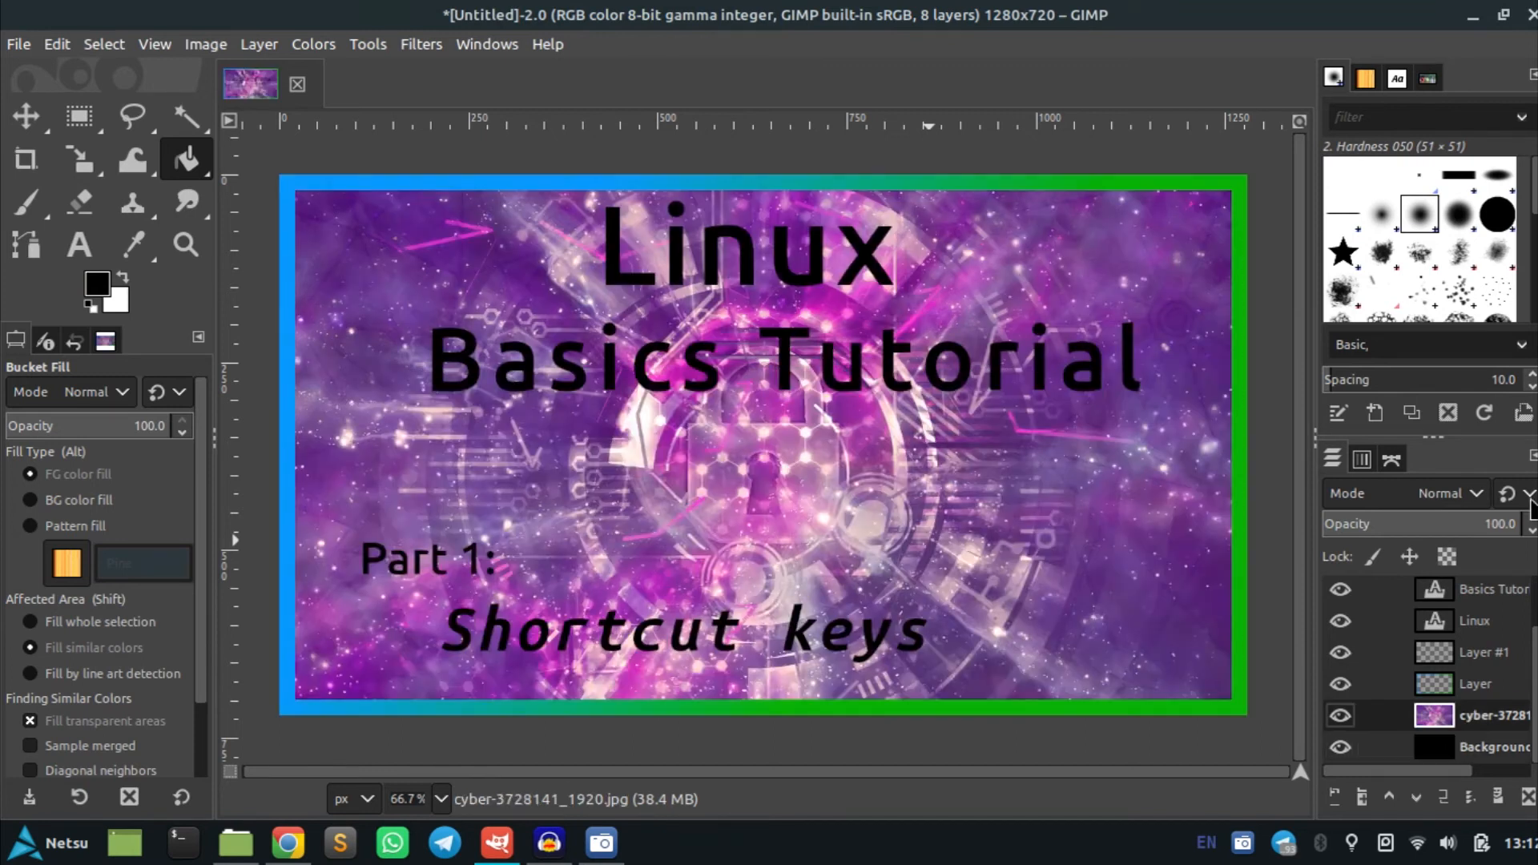
drag(1503, 521, 1416, 525)
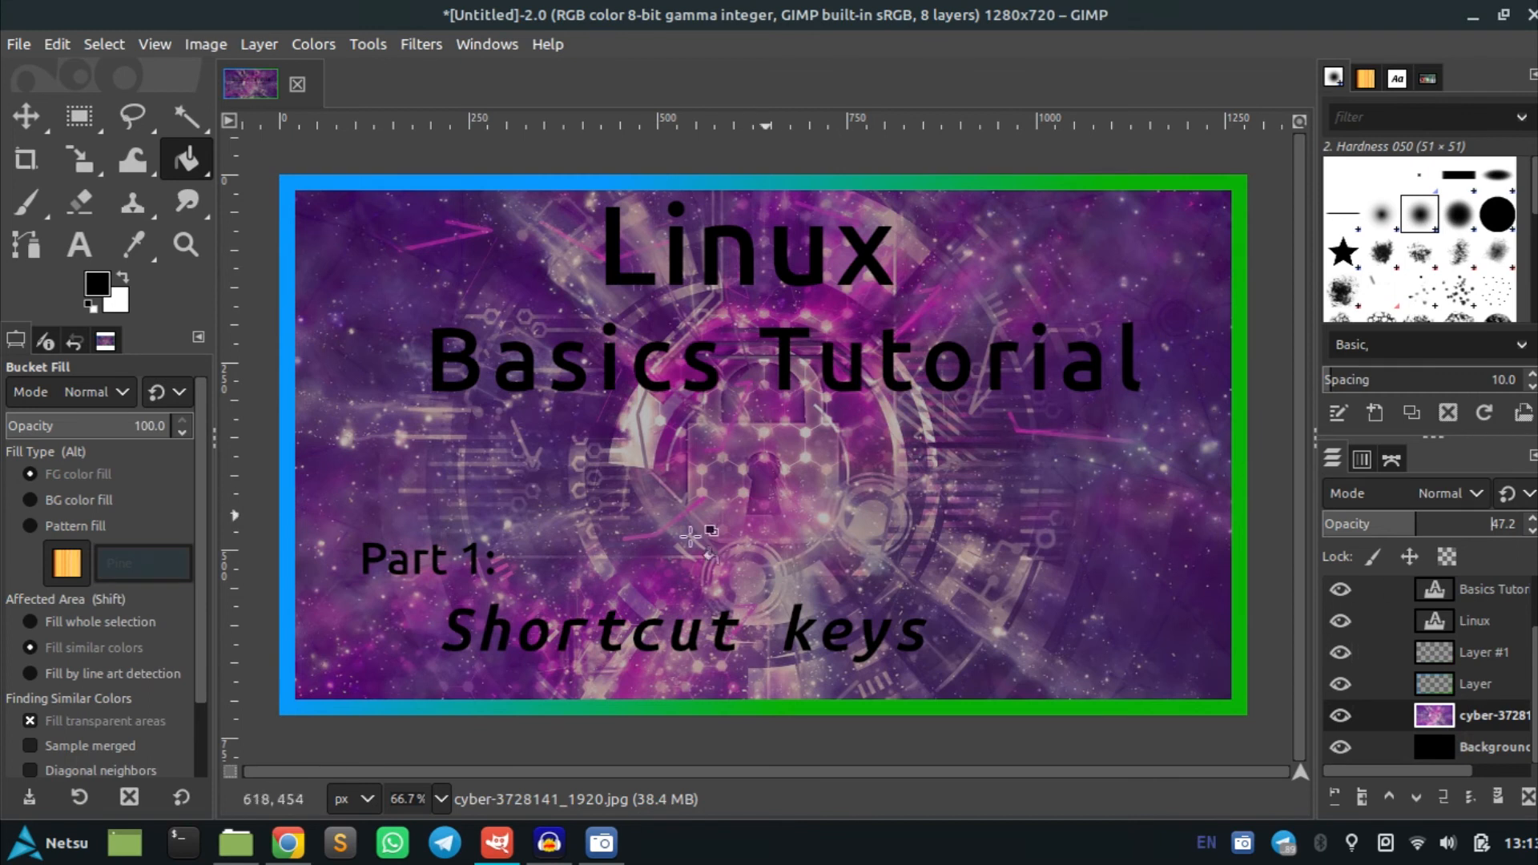
Create a selection from the Linux text layer's alpha
click(1484, 663)
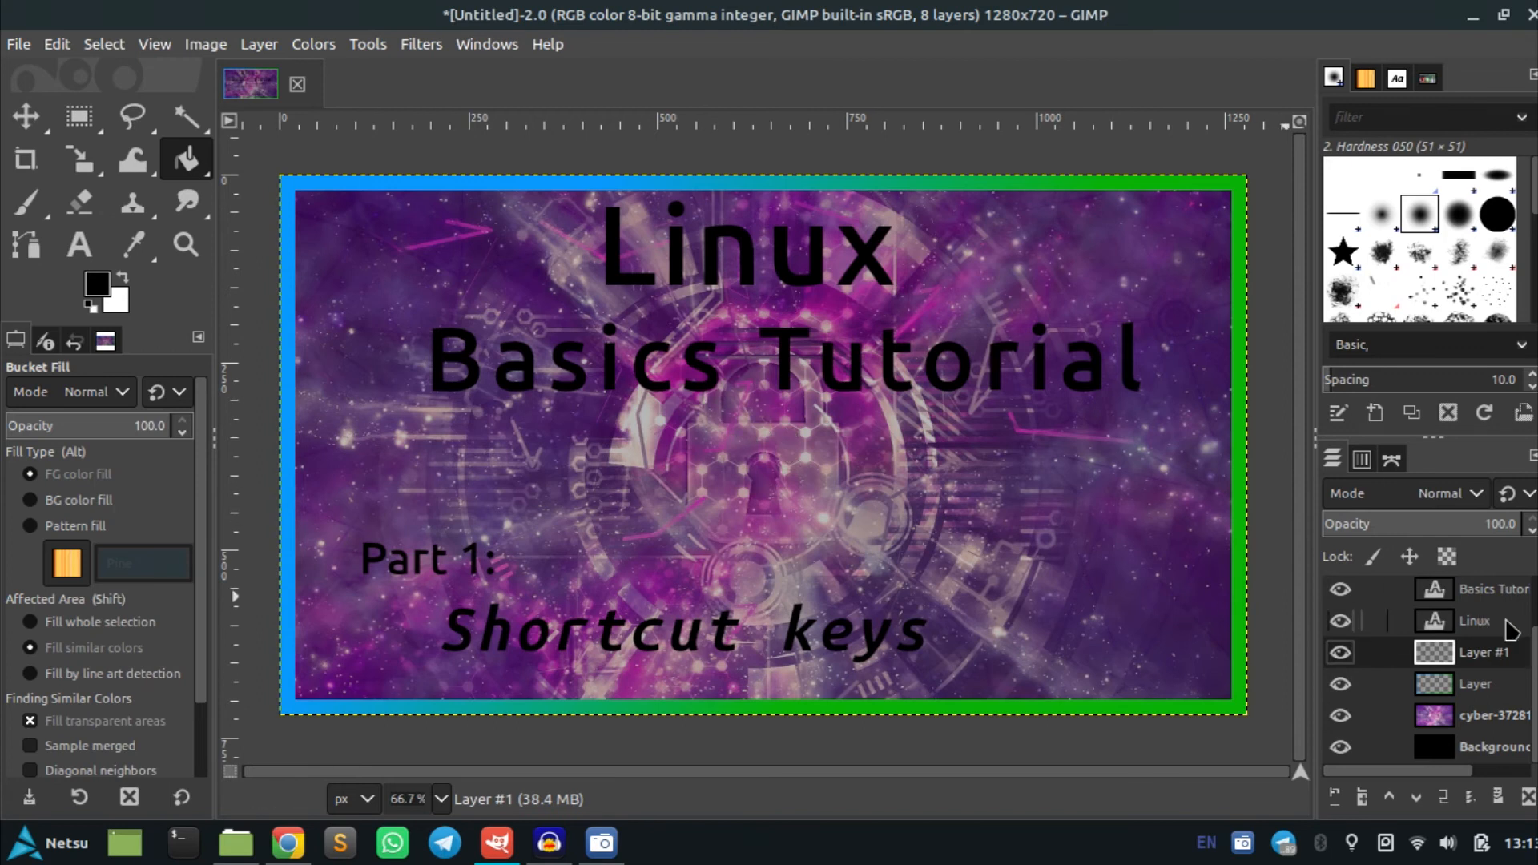
scroll(1488, 647, up, 2)
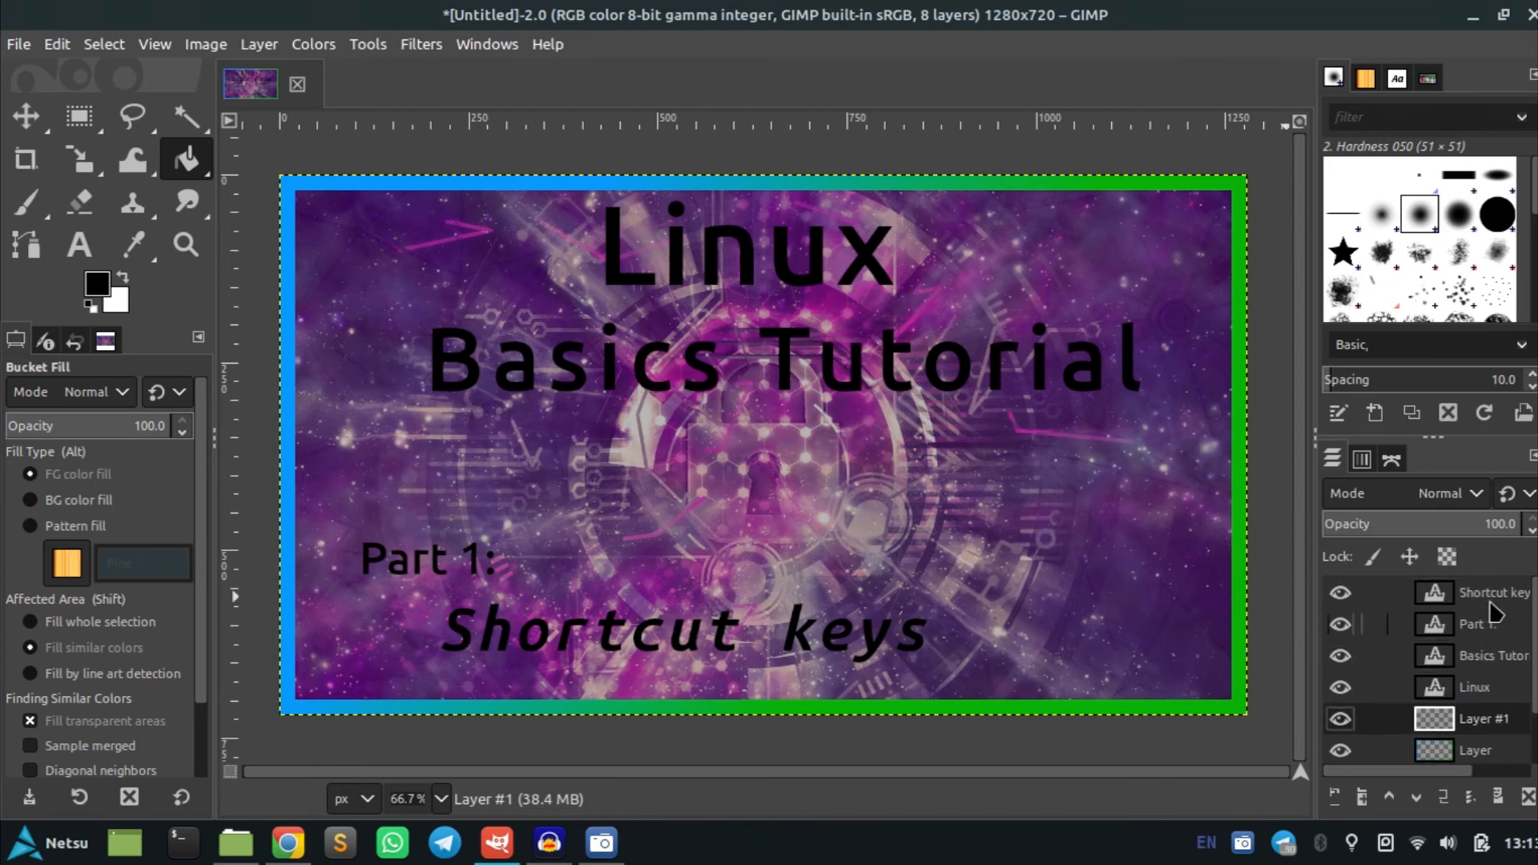
click(1474, 691)
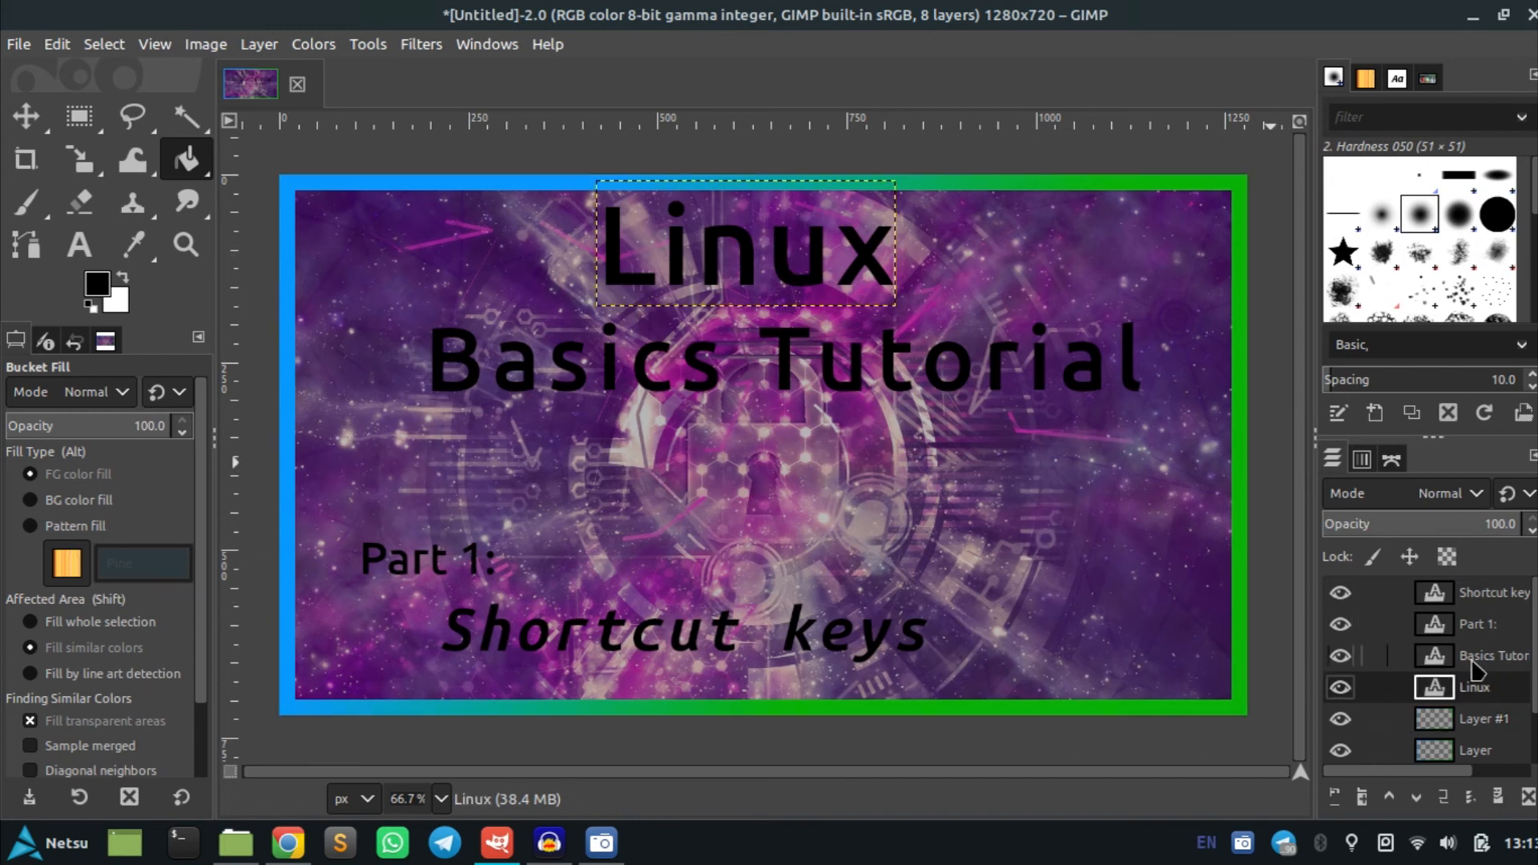
right_click(1469, 694)
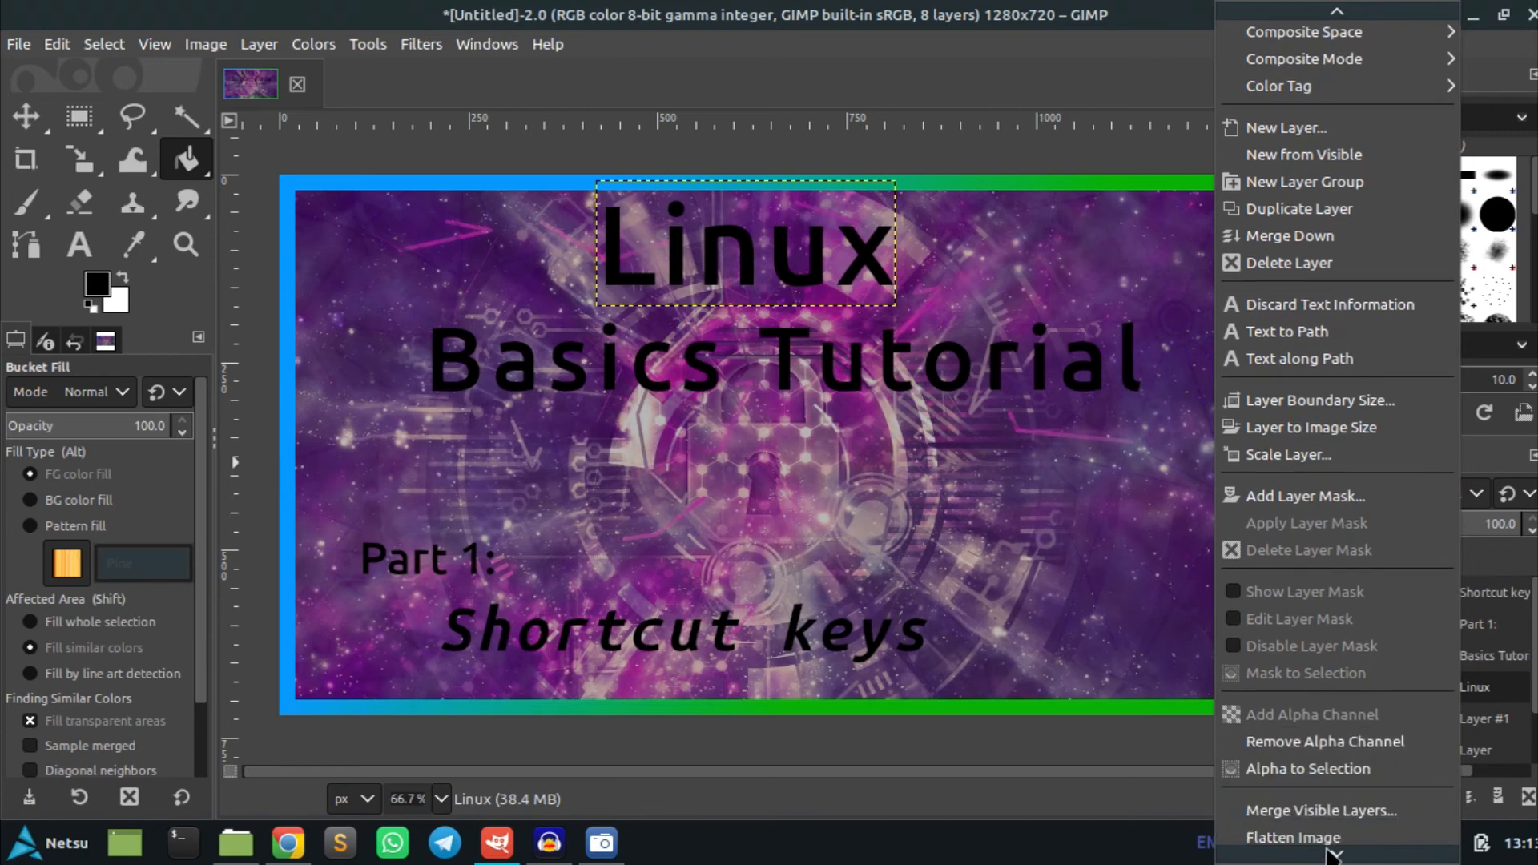
click(1320, 761)
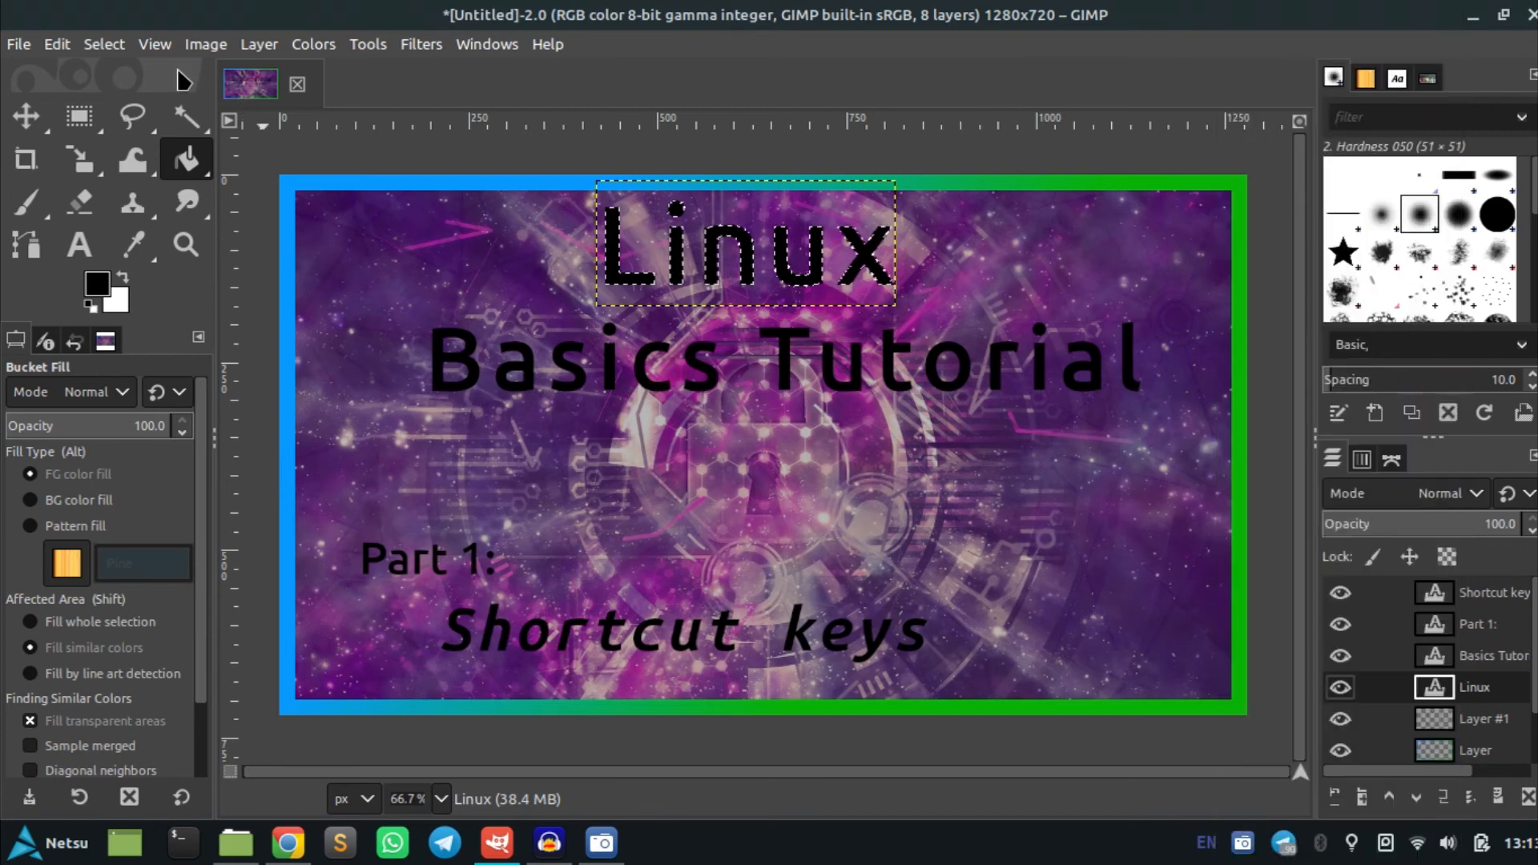
Grow the selection by 5 px
click(104, 44)
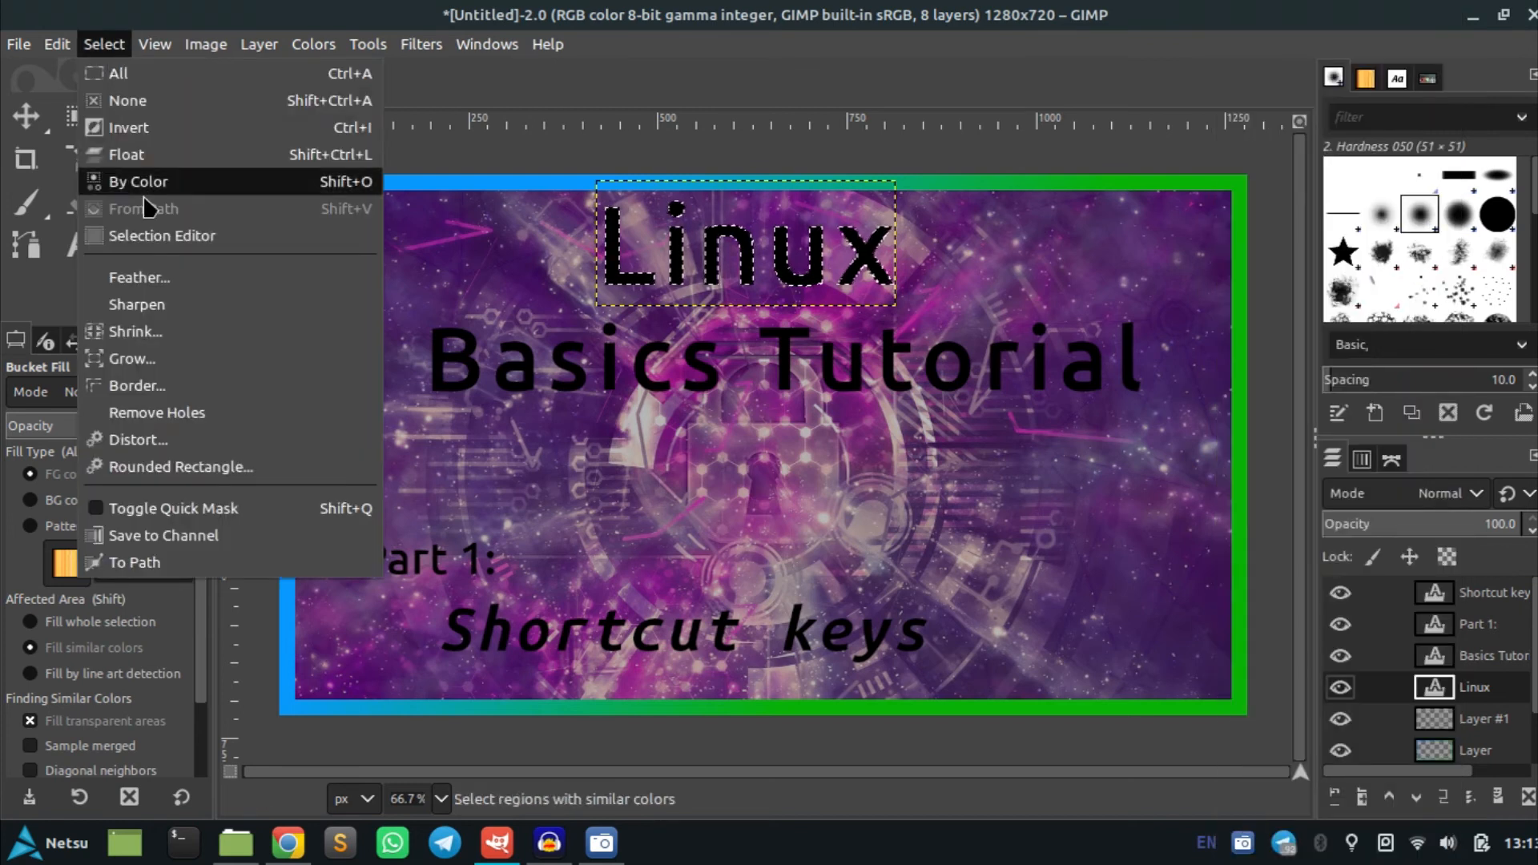
click(141, 359)
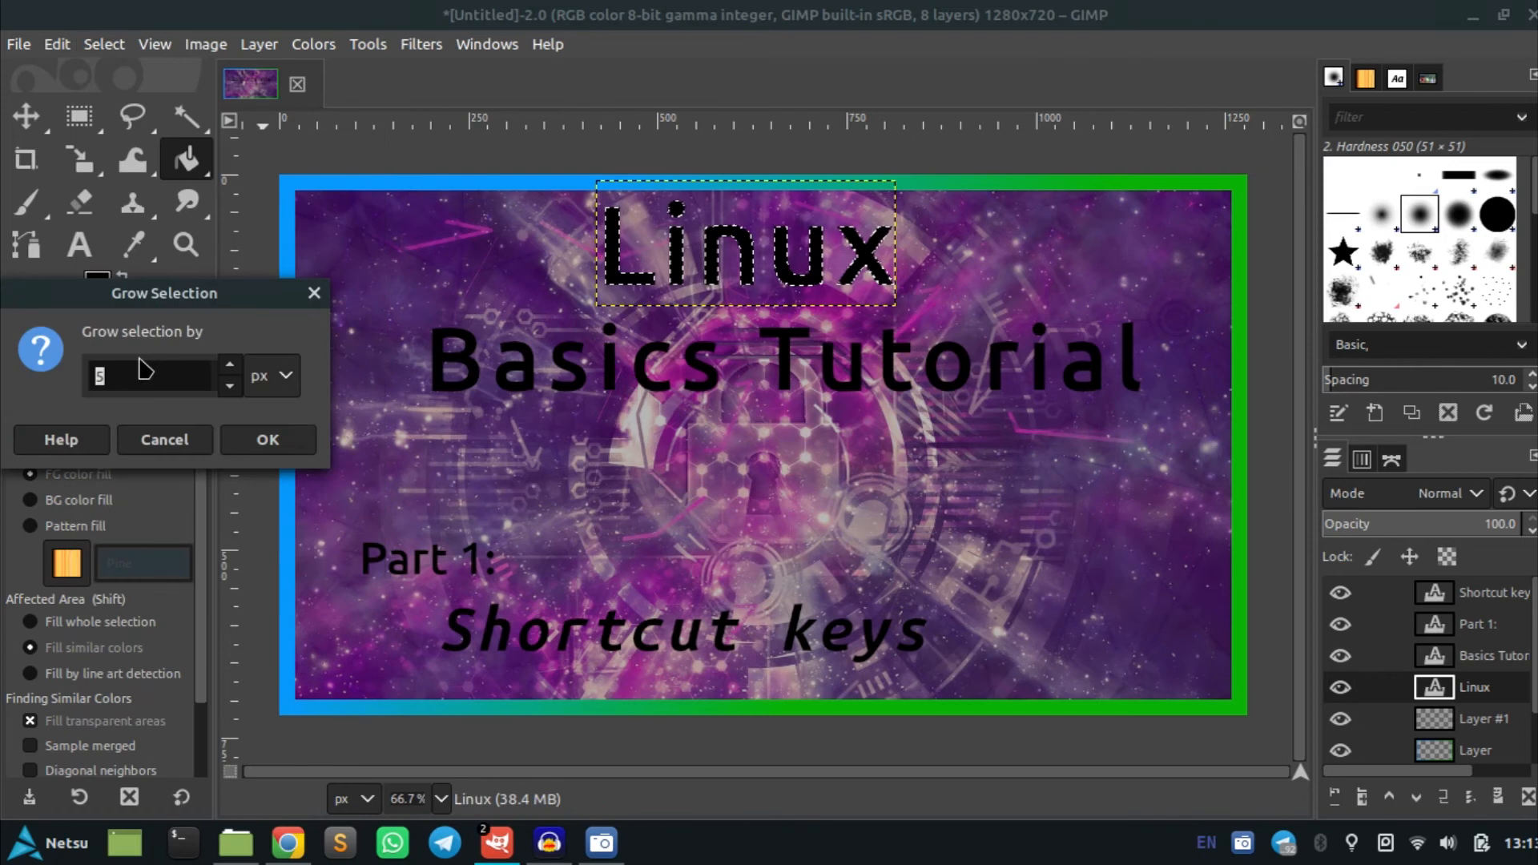
click(265, 440)
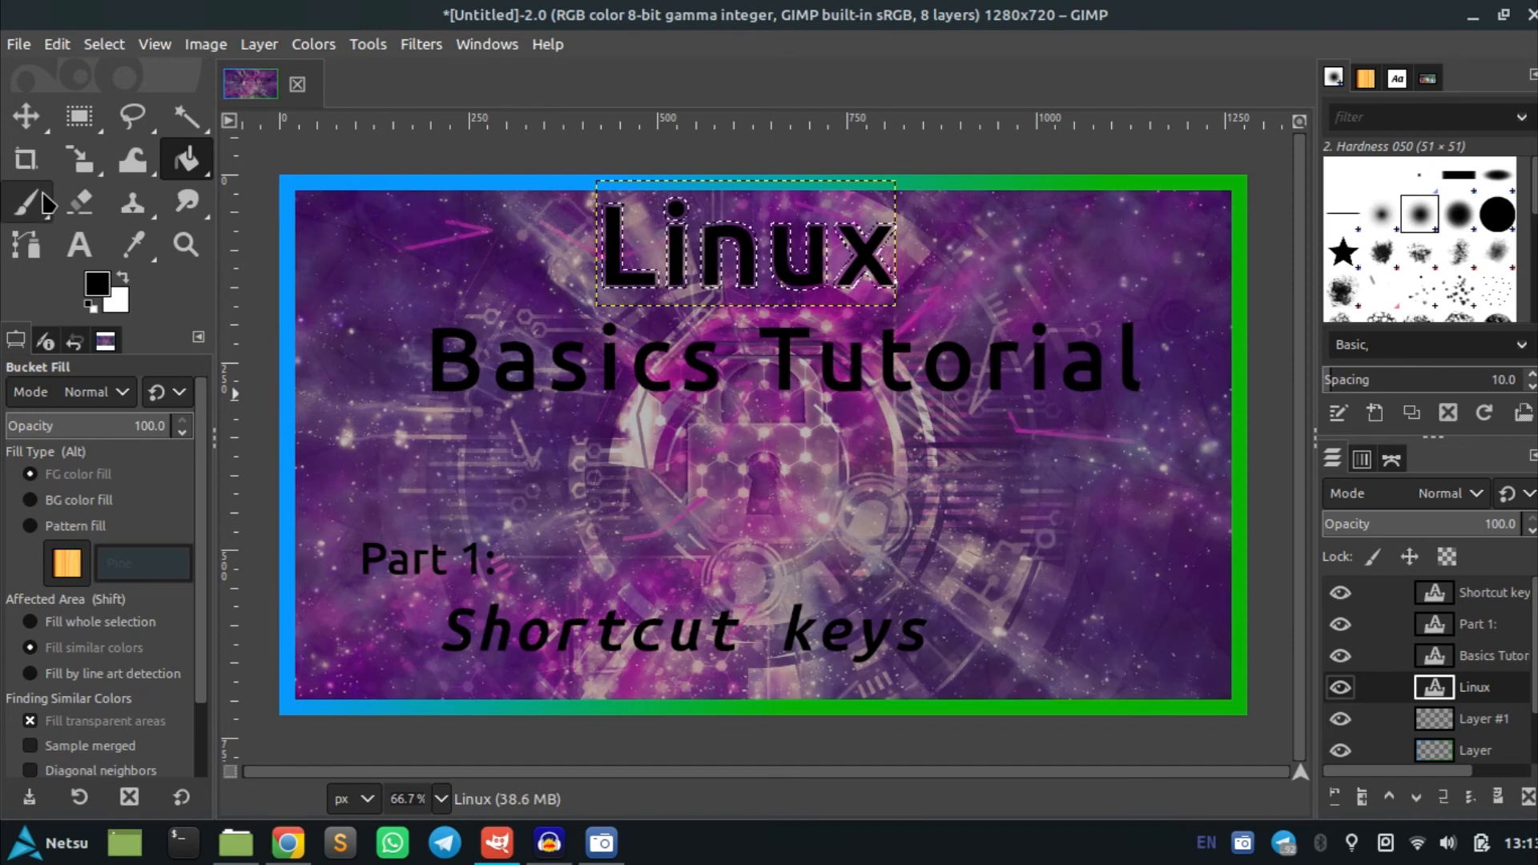
Swap the colors so white is the foreground and zoom in on the Linux text
click(122, 278)
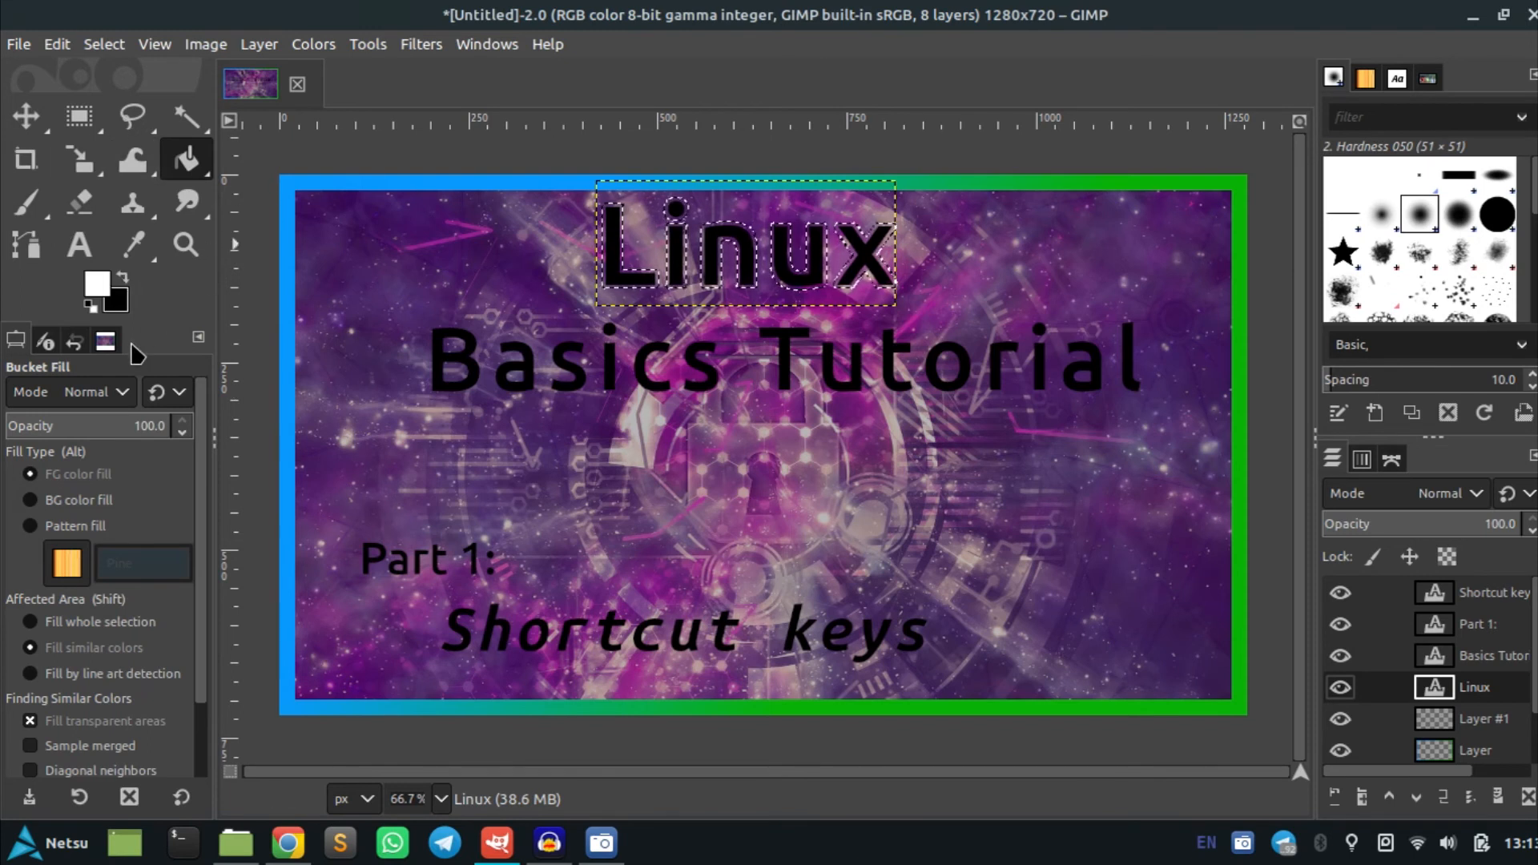
ctrl+scroll(649, 268, up, 5)
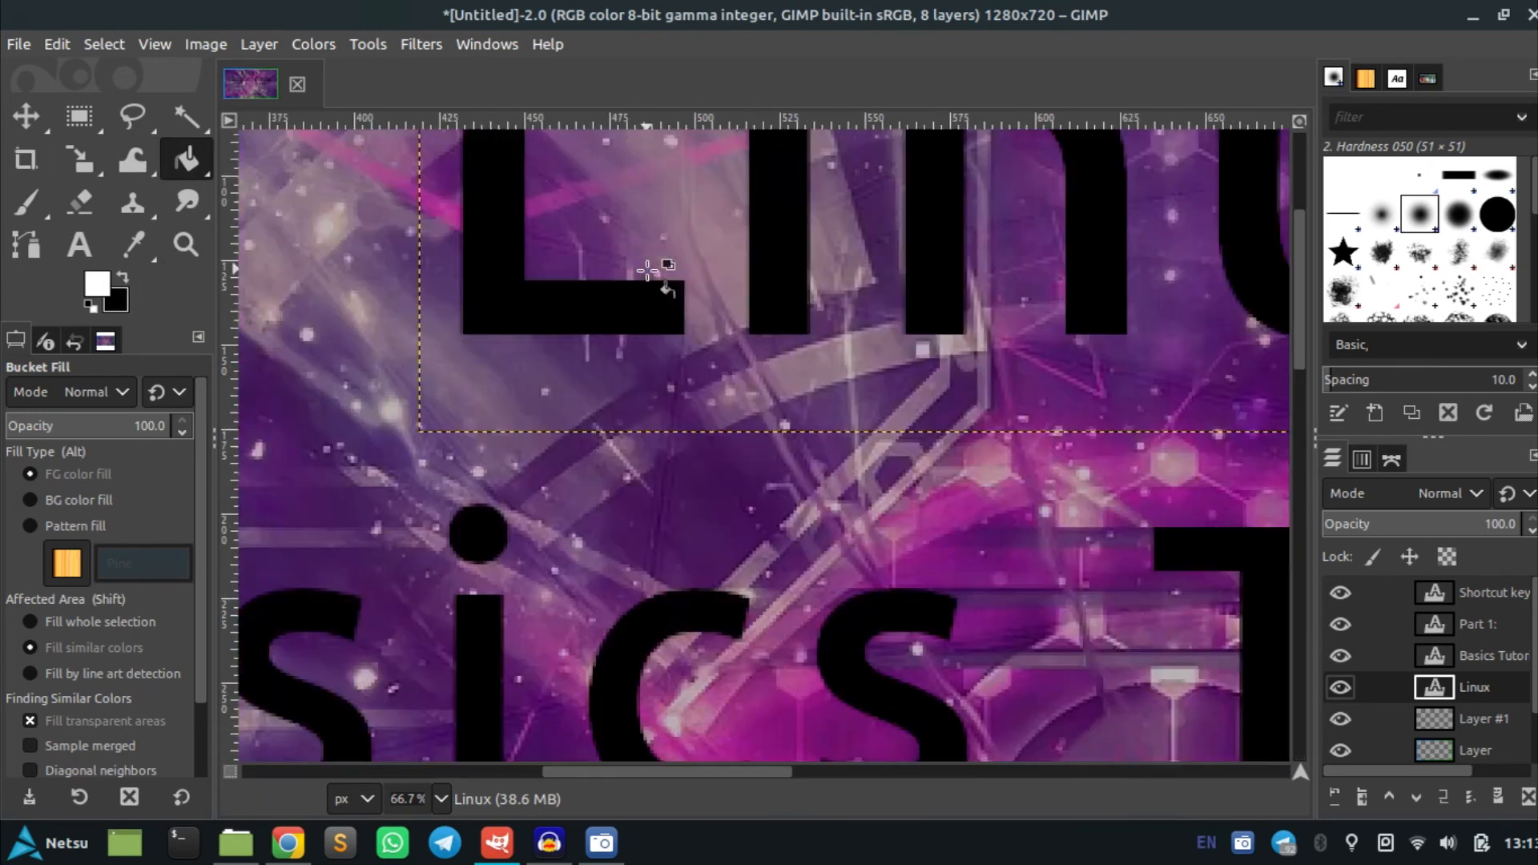
Fill the grown selection on Layer #1 with white to outline the Linux title
right_click(1483, 730)
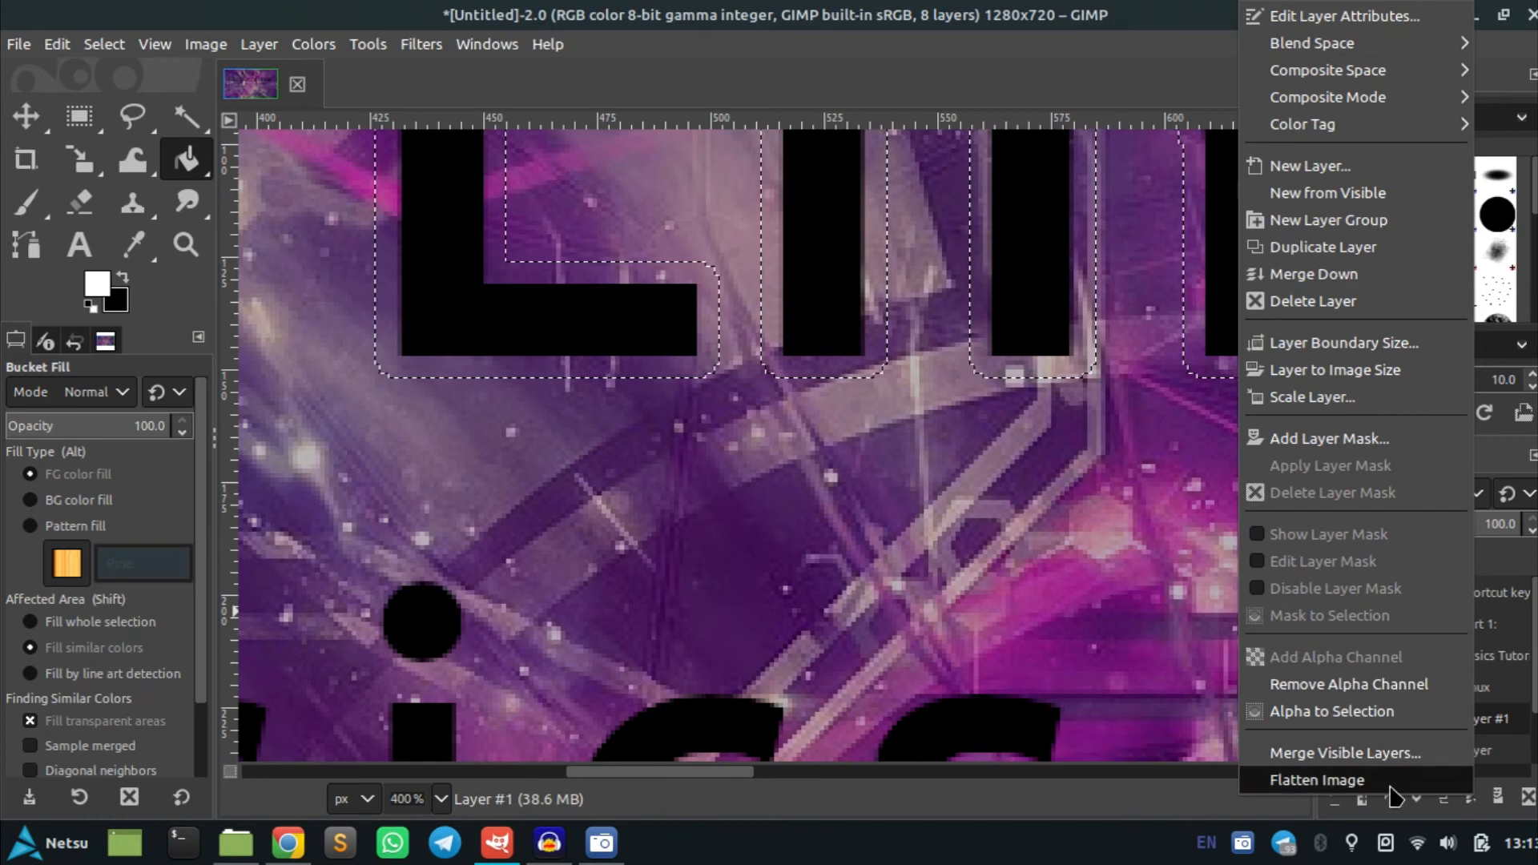
click(1511, 709)
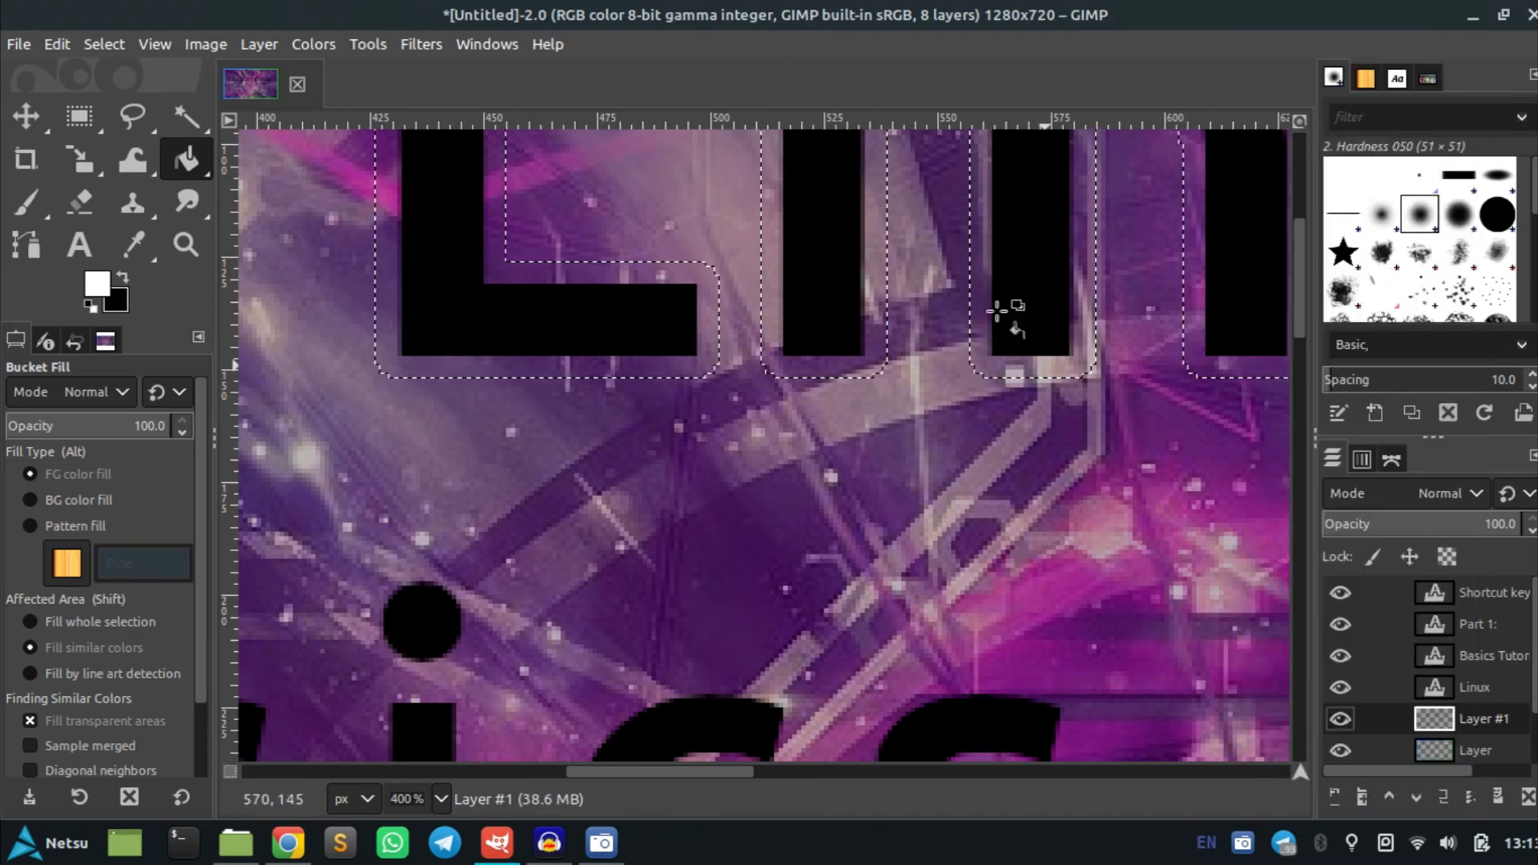
click(699, 278)
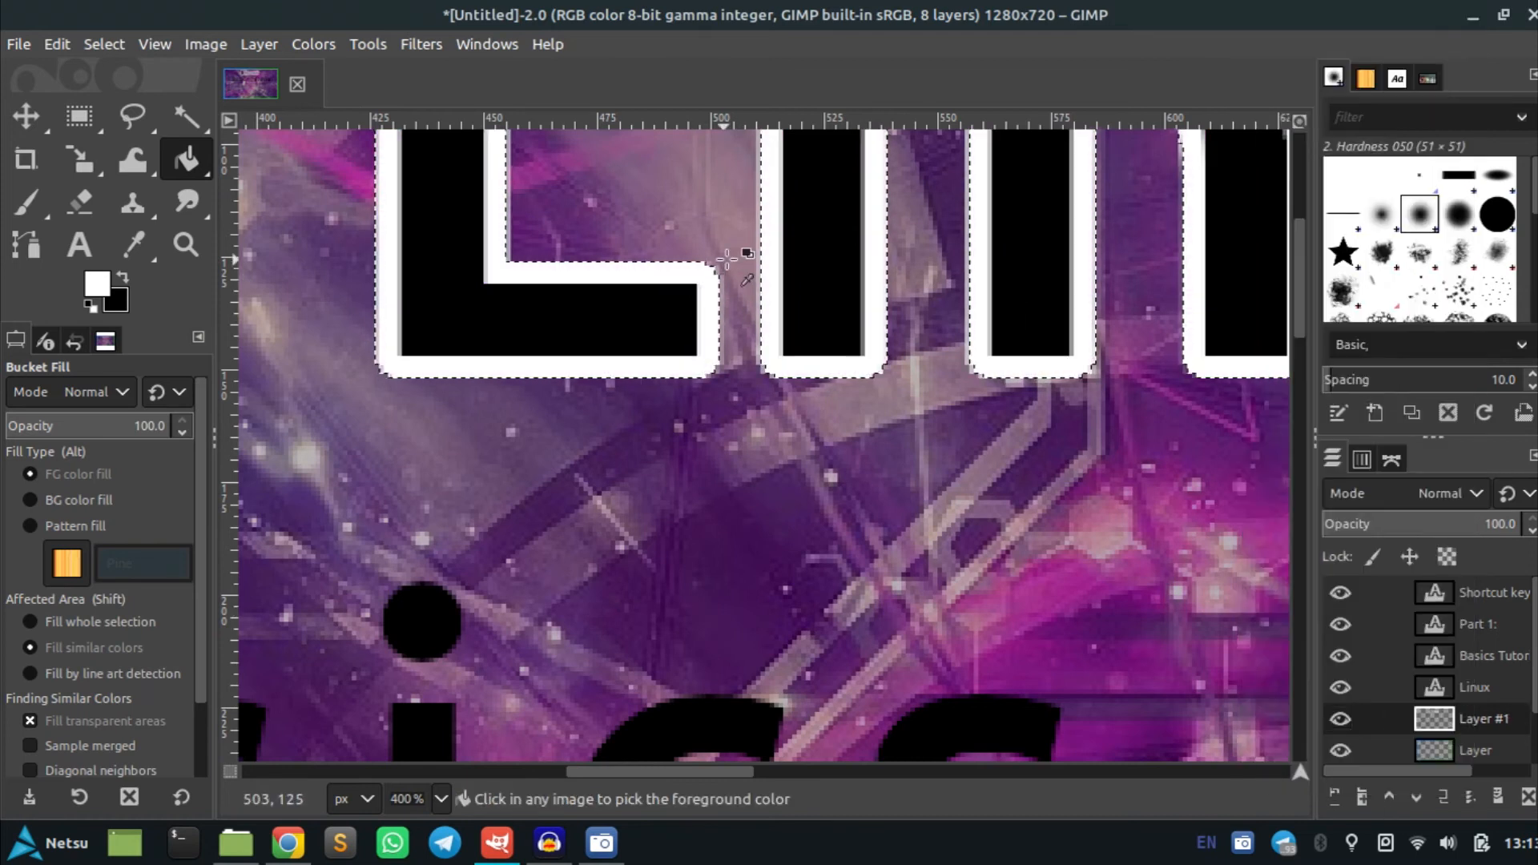
scroll(699, 278, down, 5)
scroll(941, 350, up, 1)
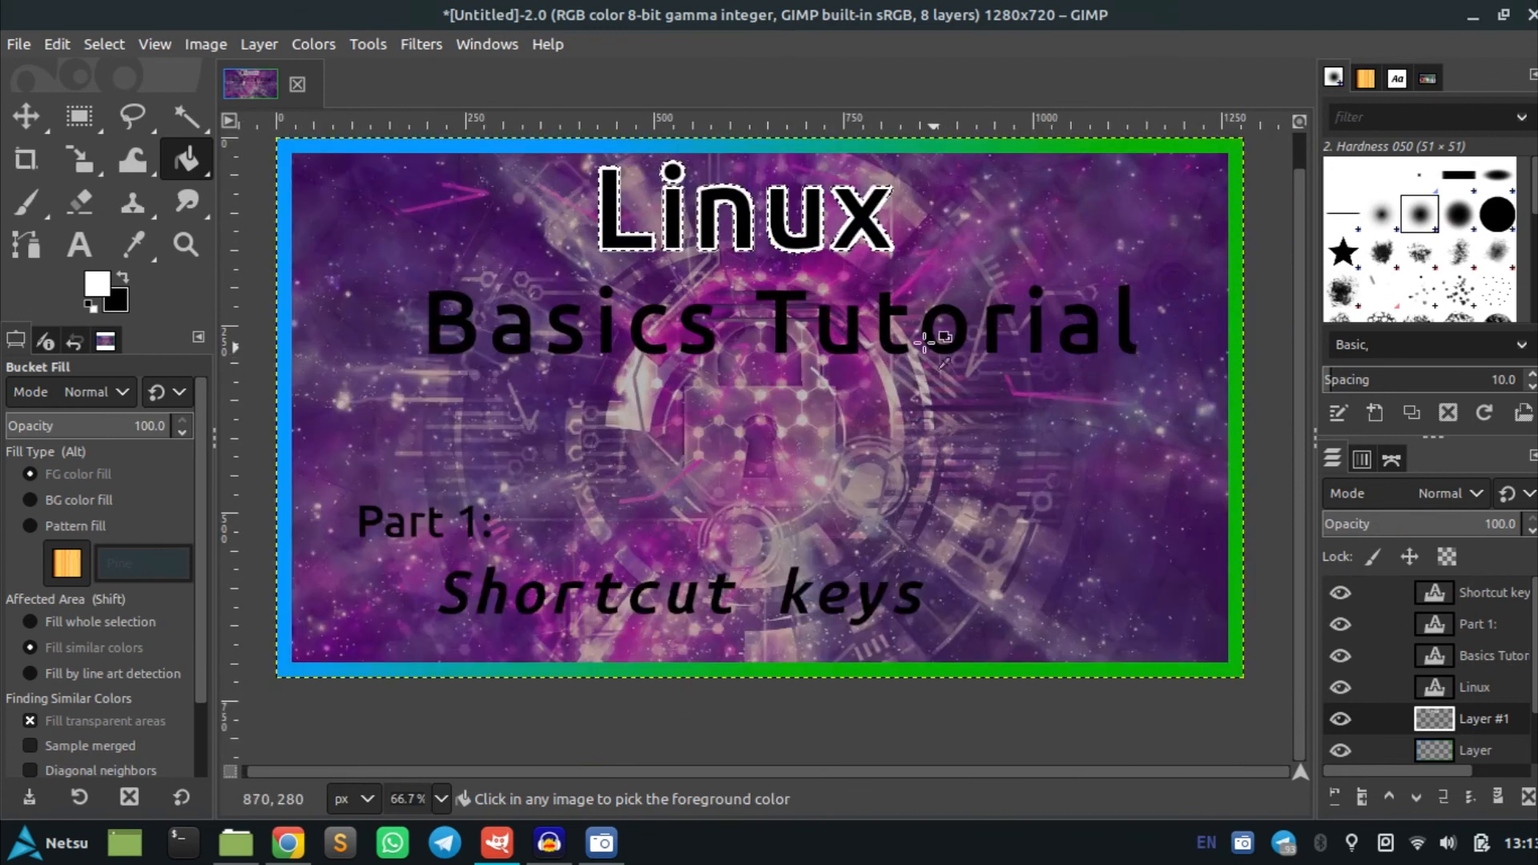
Deselect everything and toggle the Linux layer's visibility off and on to check the outline
click(1342, 691)
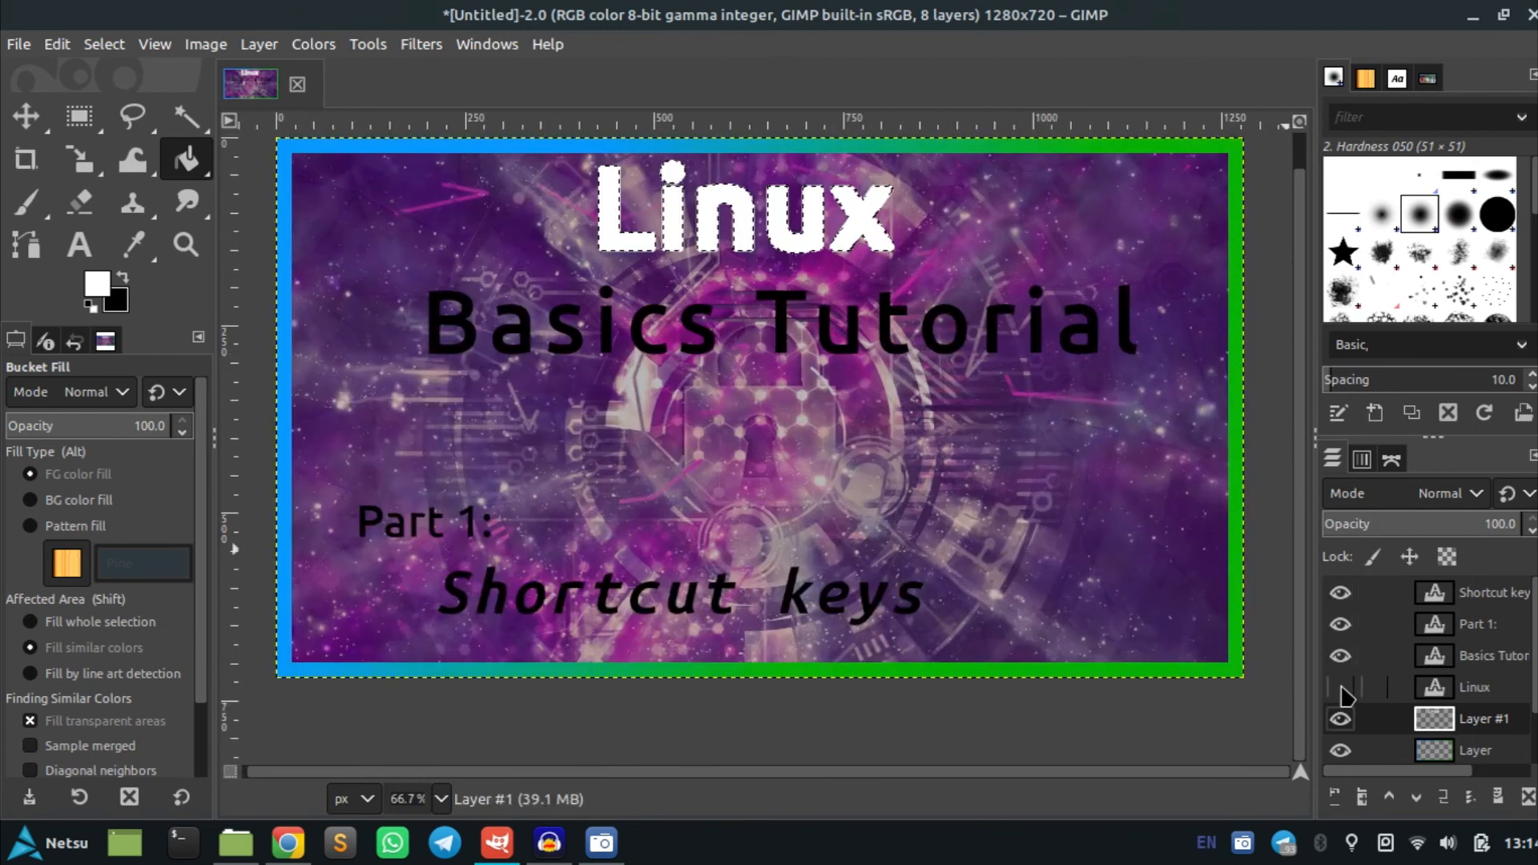
key(ctrl+shift+a)
click(1342, 689)
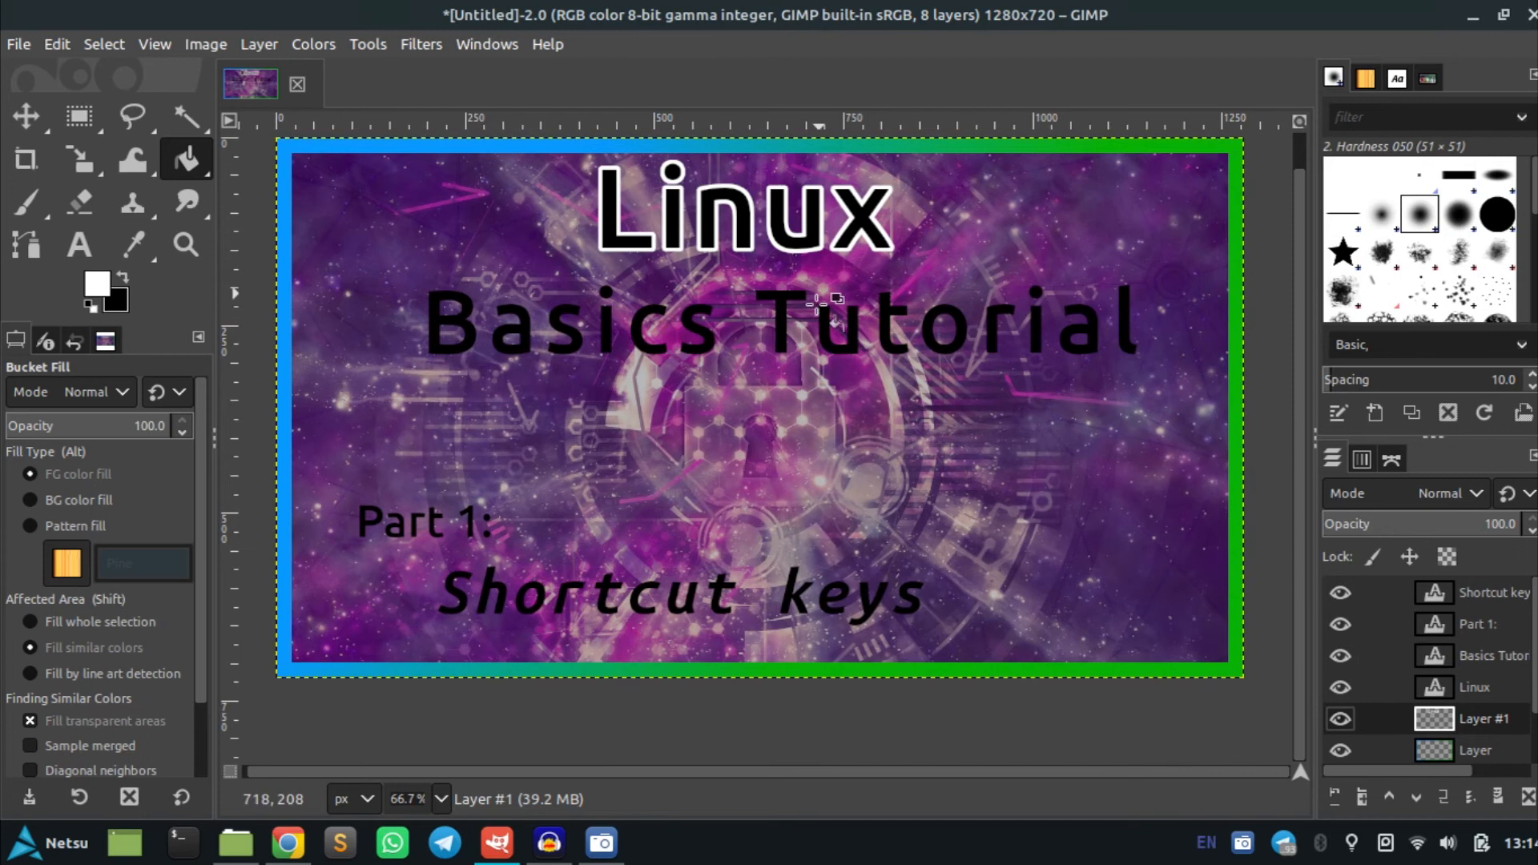
Create a selection from the Basics Tutorial text layer's alpha
click(1472, 658)
right_click(1474, 659)
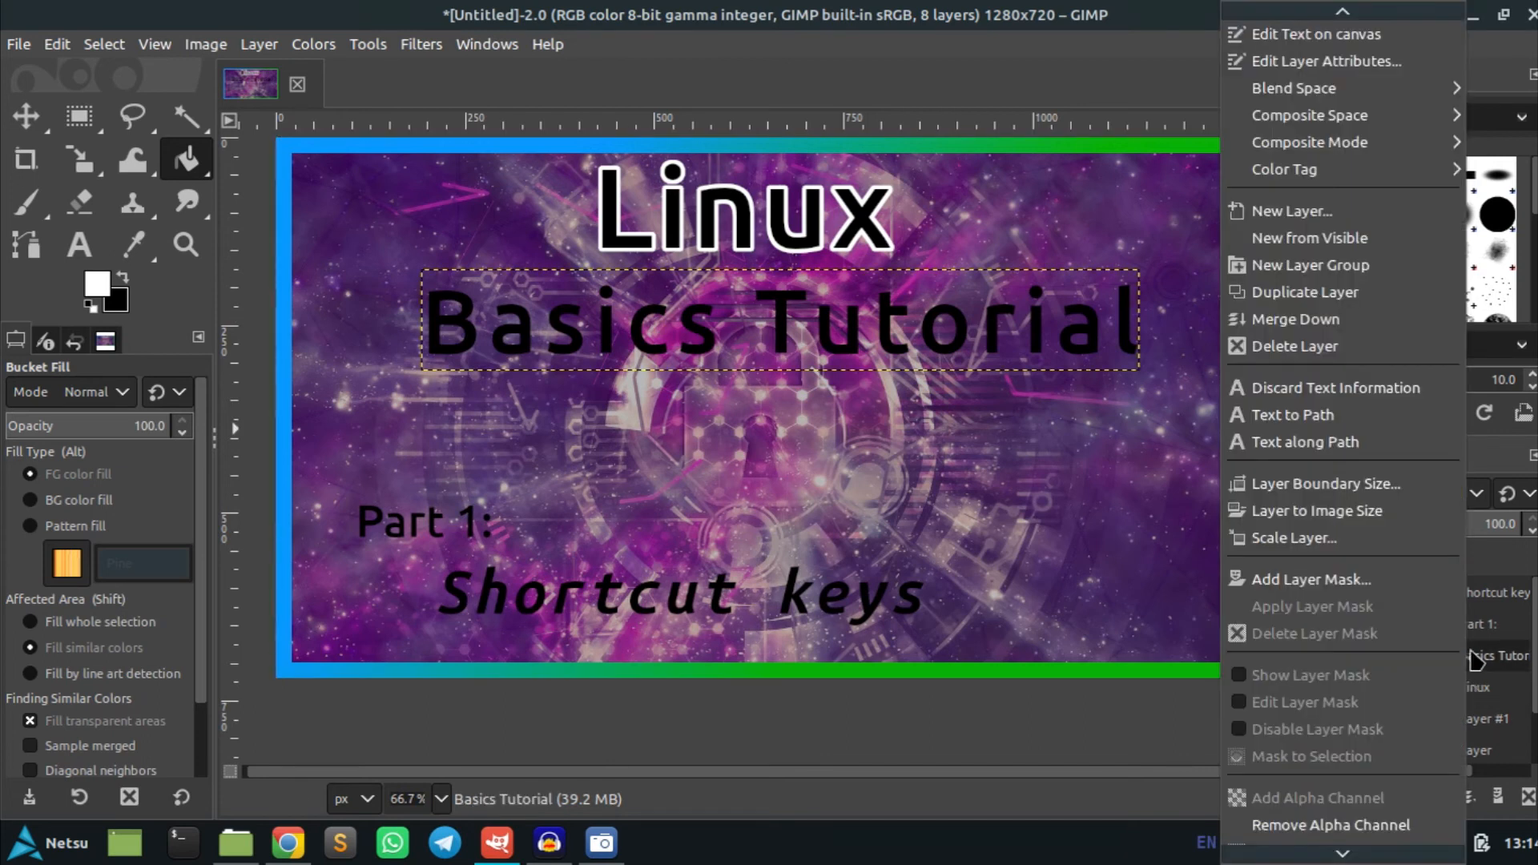
scroll(1336, 829, down, 3)
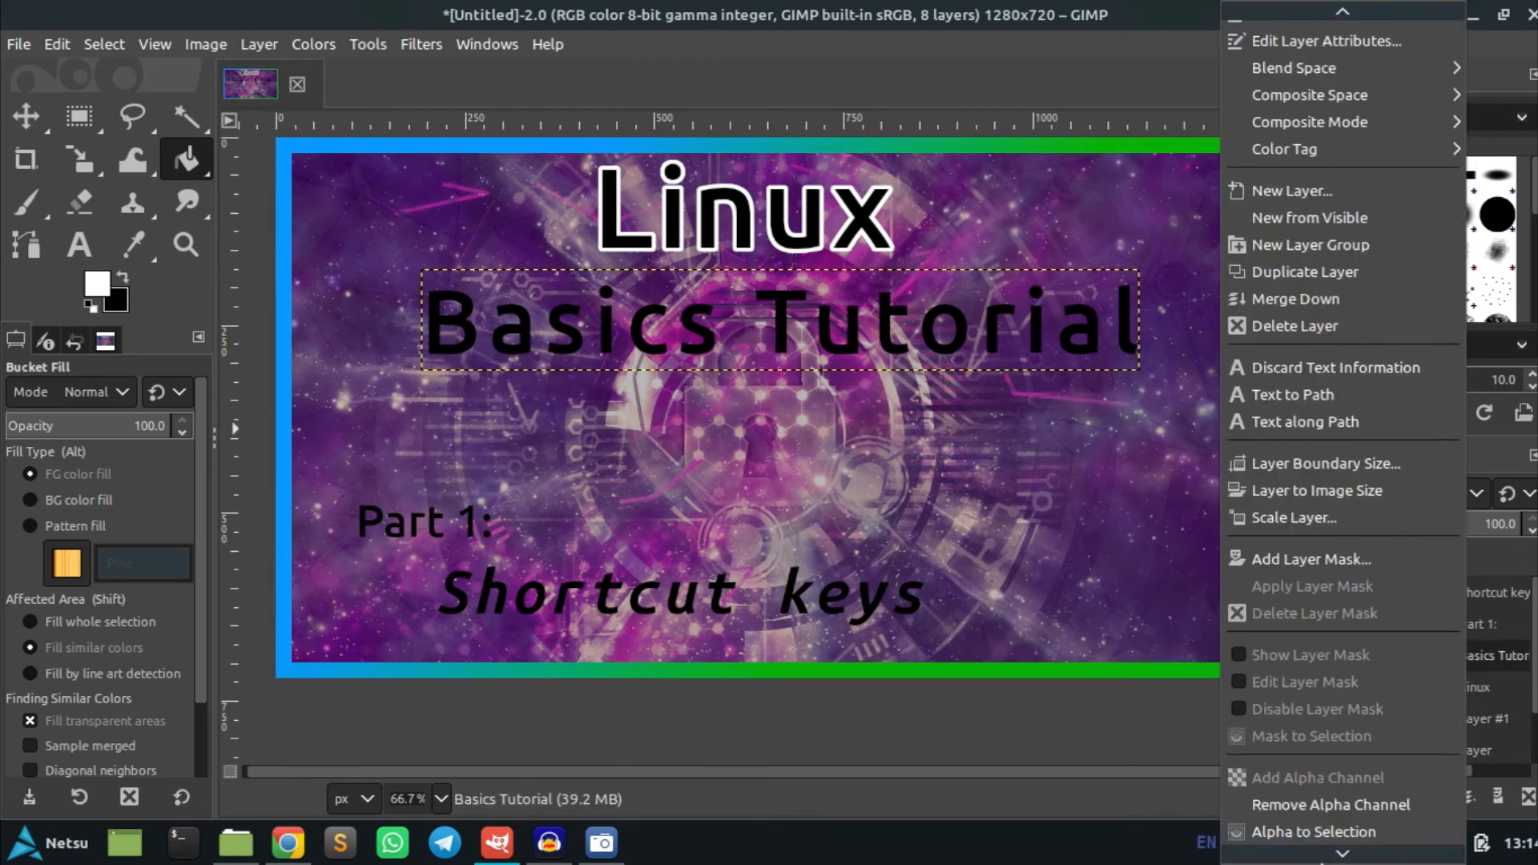
scroll(1313, 233, up, 3)
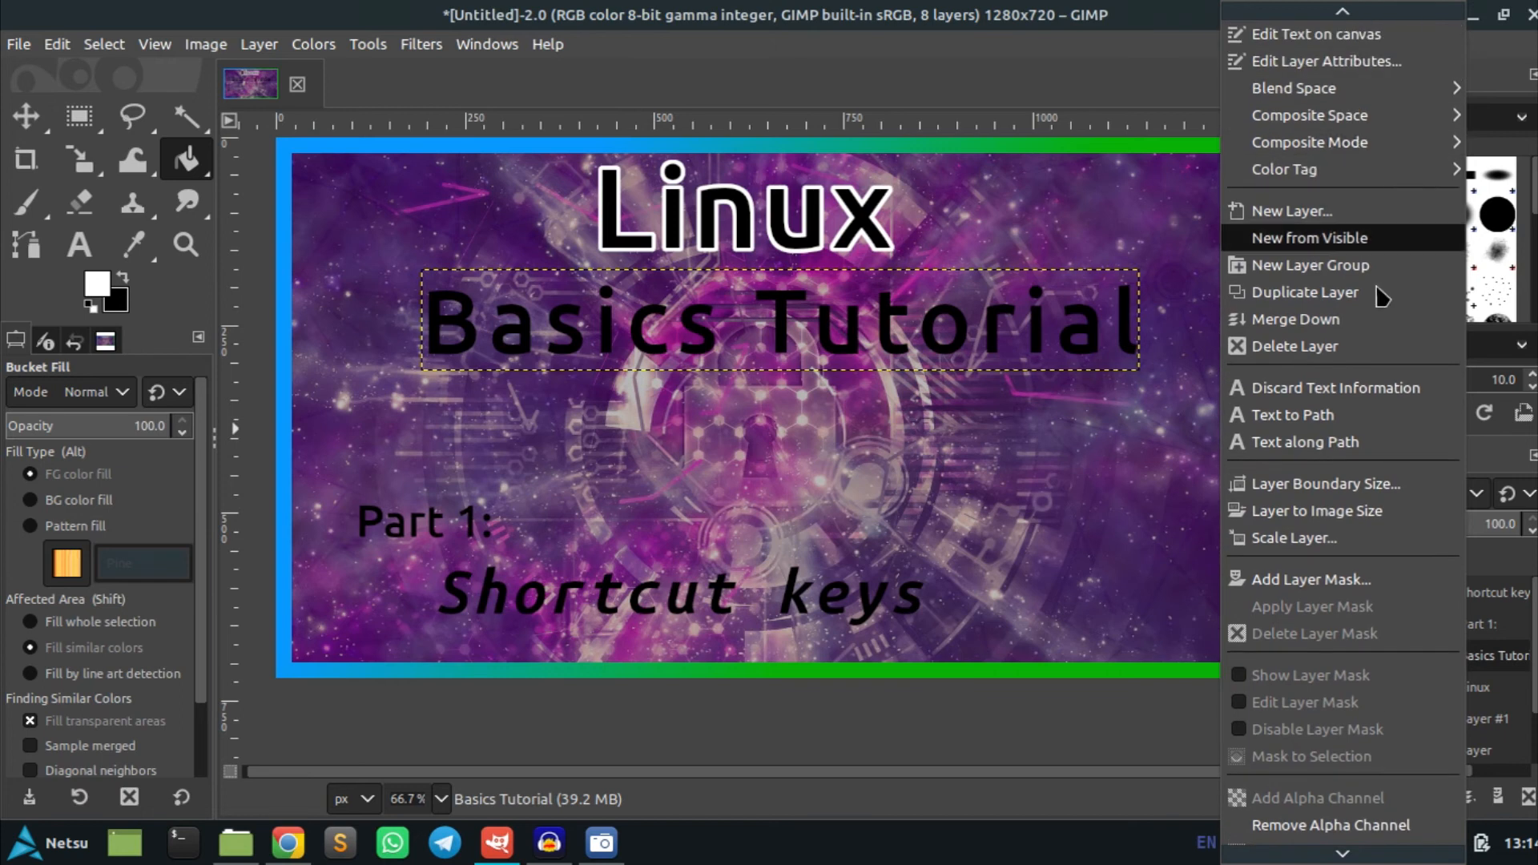
scroll(1365, 702, down, 3)
click(1321, 767)
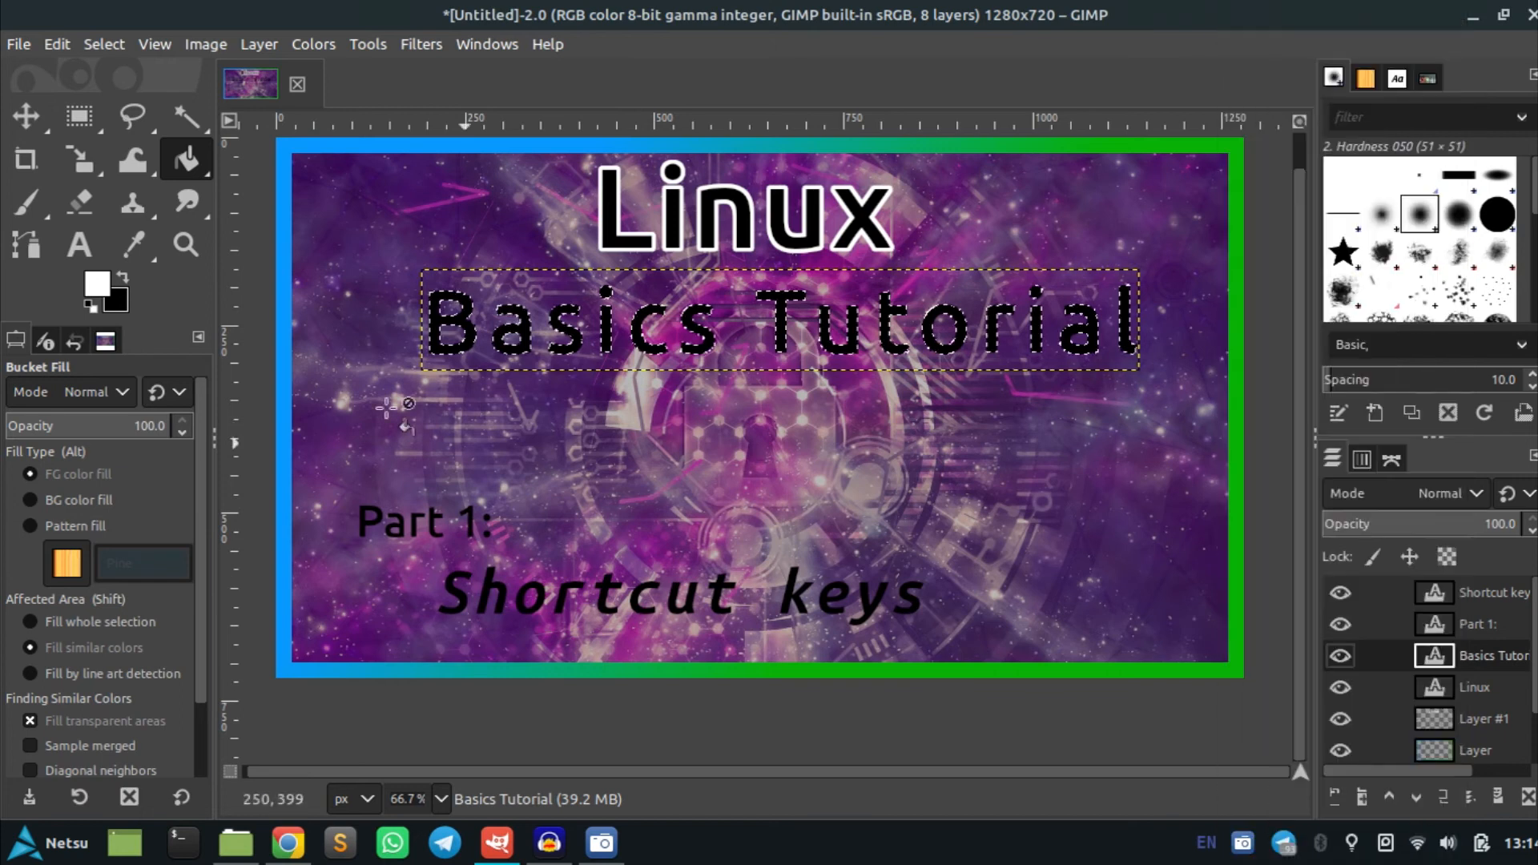
Grow the Basics Tutorial selection by 5 px
click(116, 46)
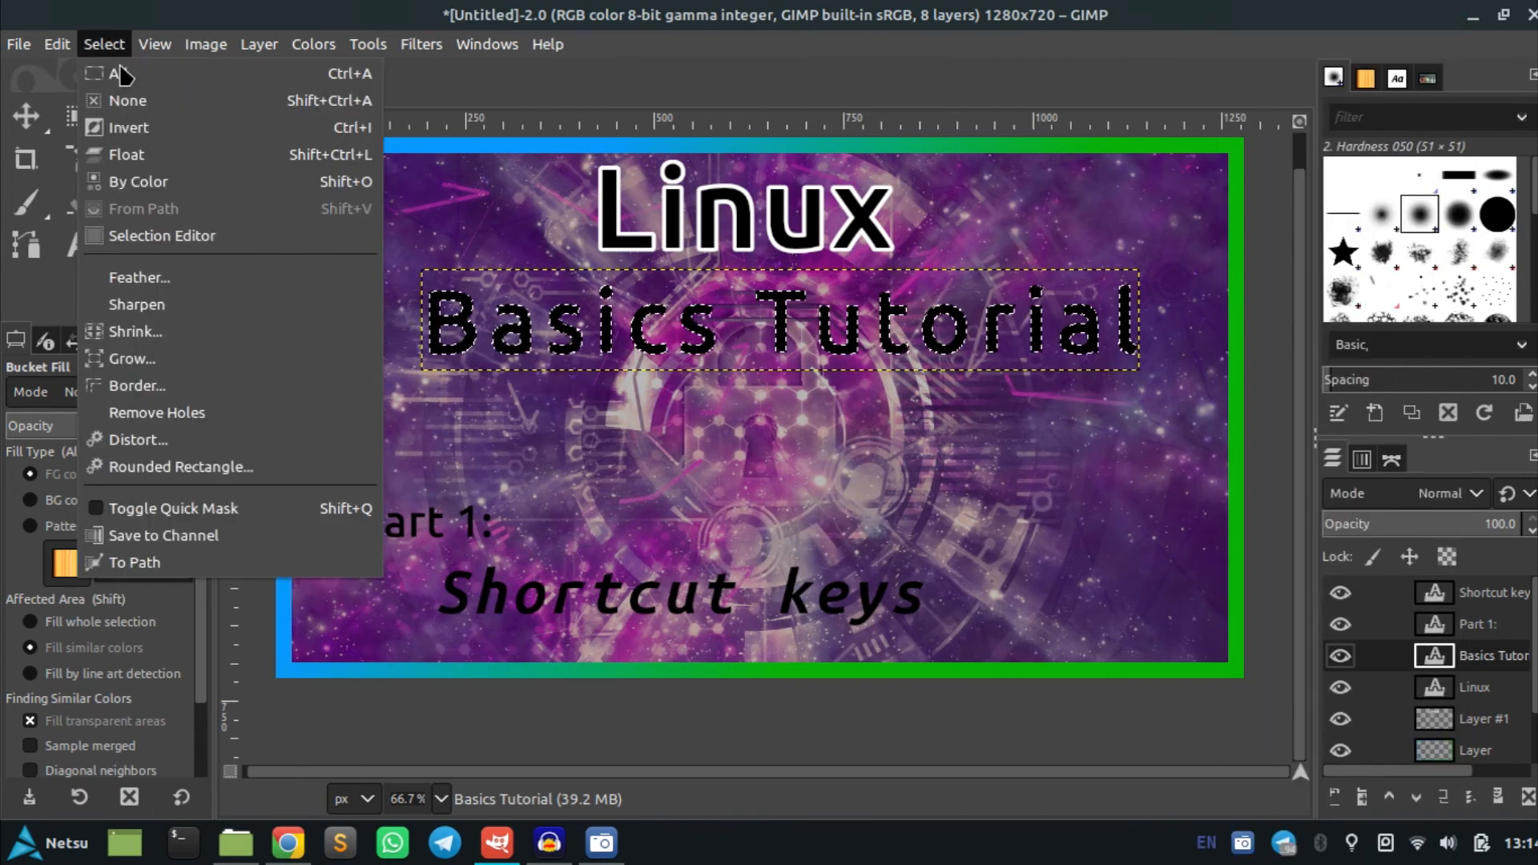
click(154, 377)
text(5)
click(264, 446)
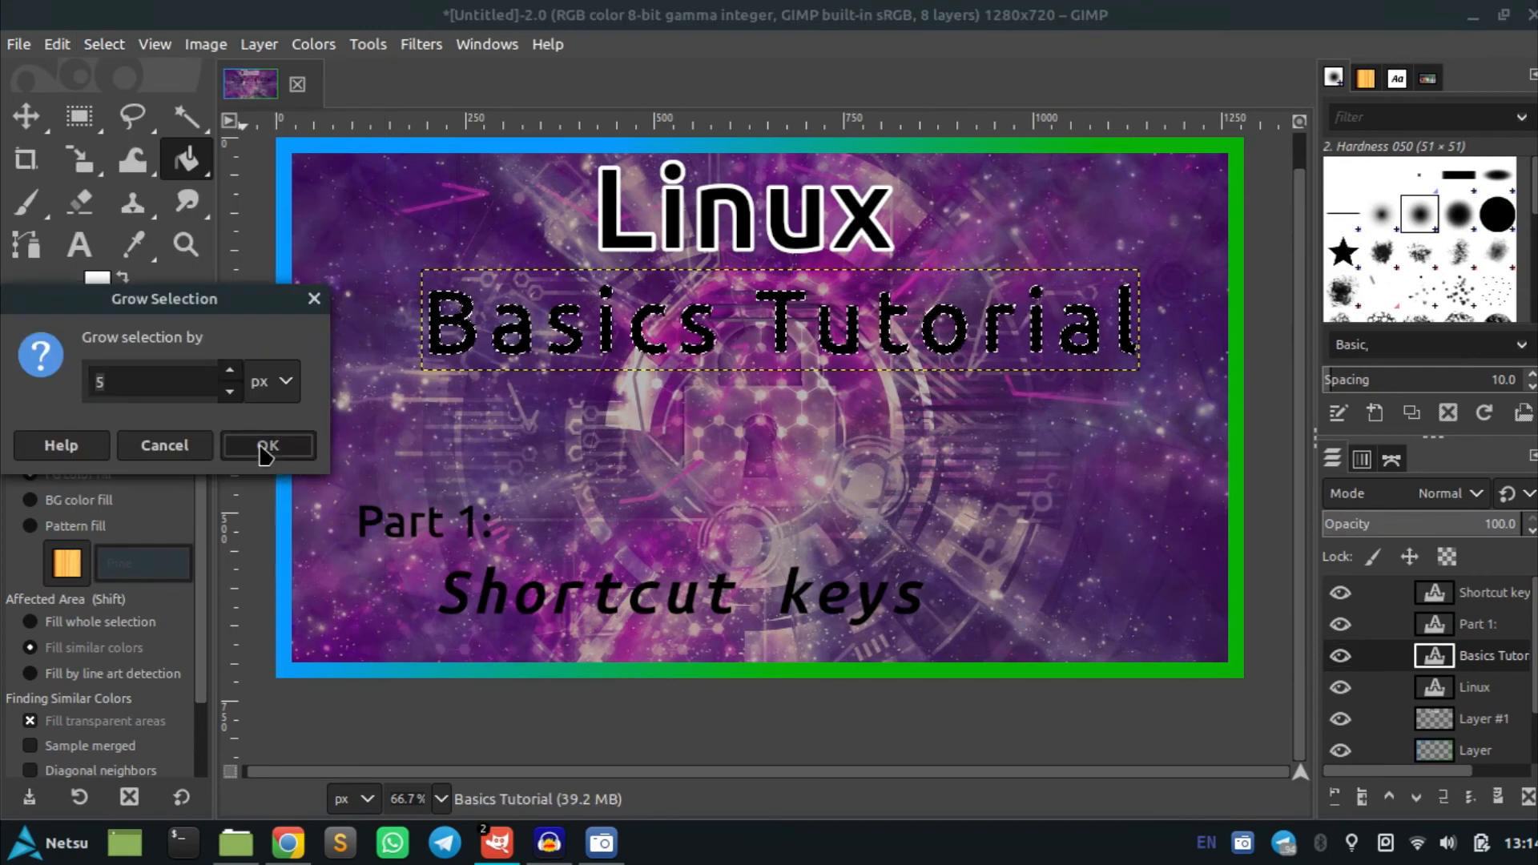
Fill the grown selection on Layer #1 with white to outline Basics Tutorial, then deselect
key(Page_Down)
key(Page_Down)
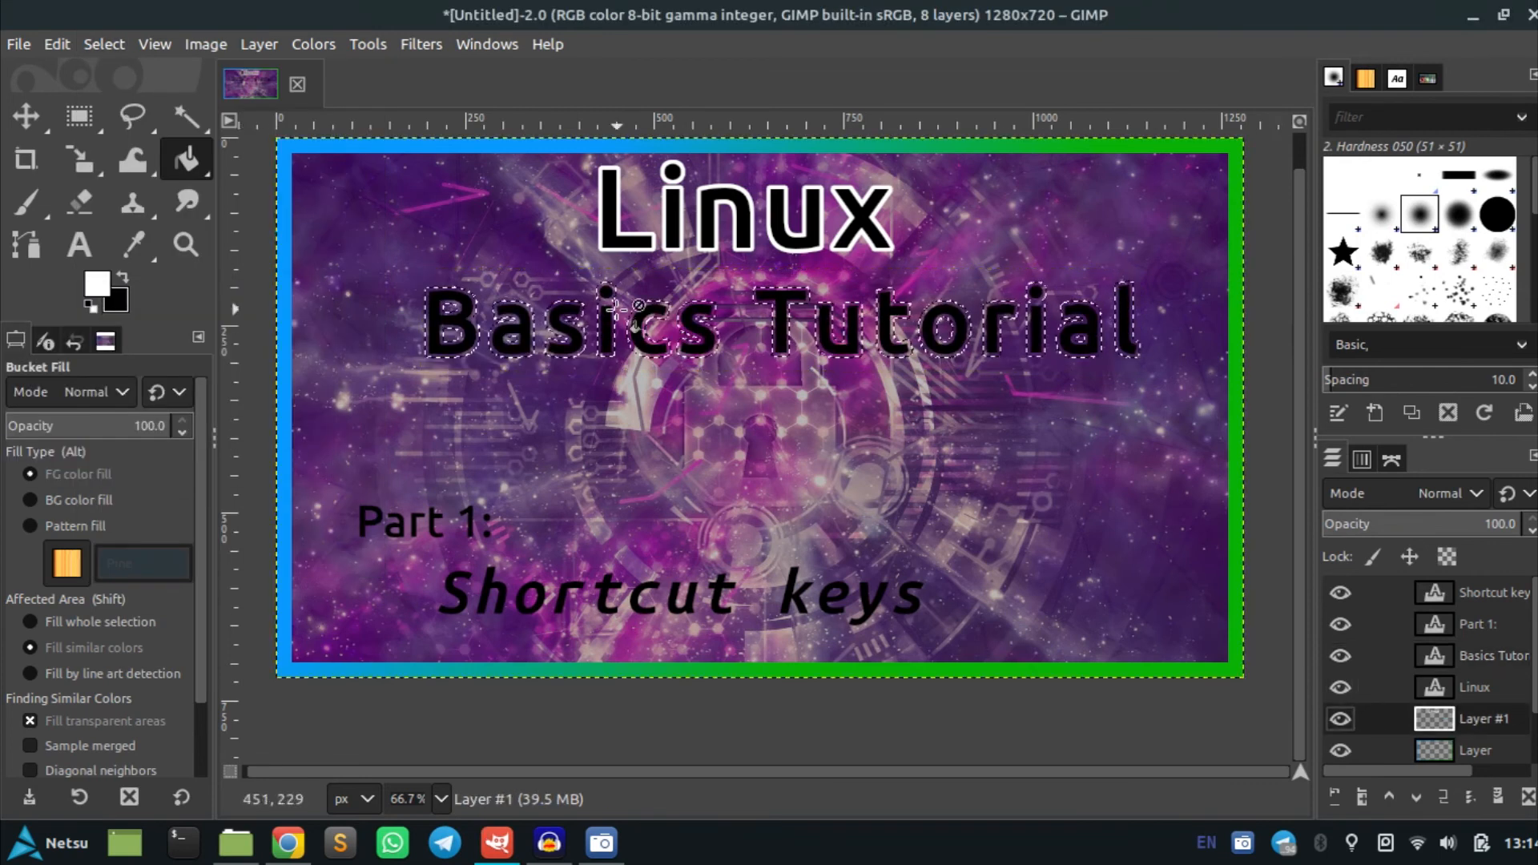
key(3)
click(616, 306)
scroll(617, 304, down, 6)
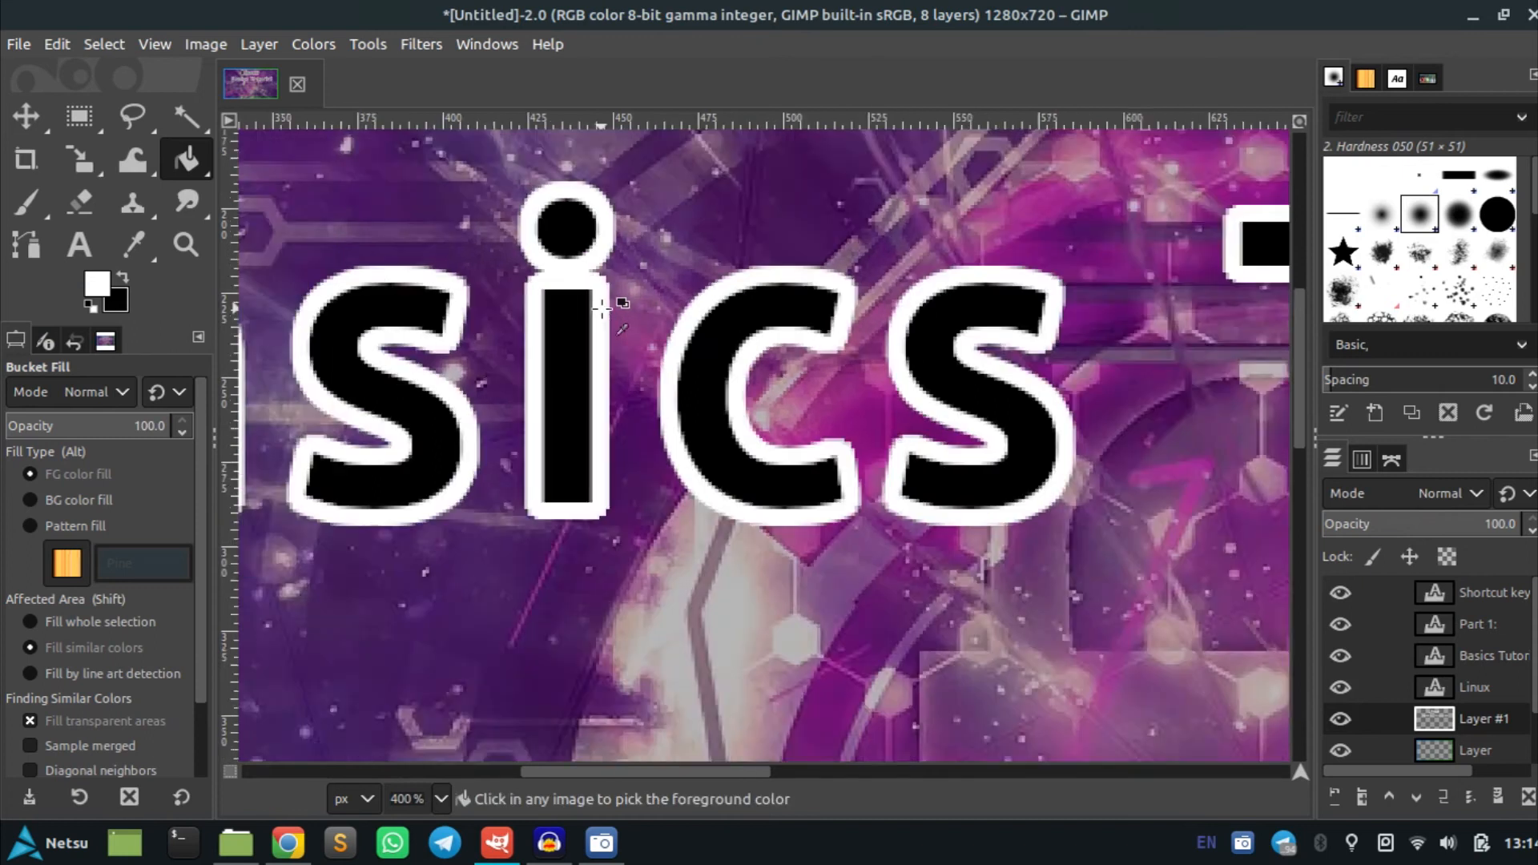
key(ctrl+shift+a)
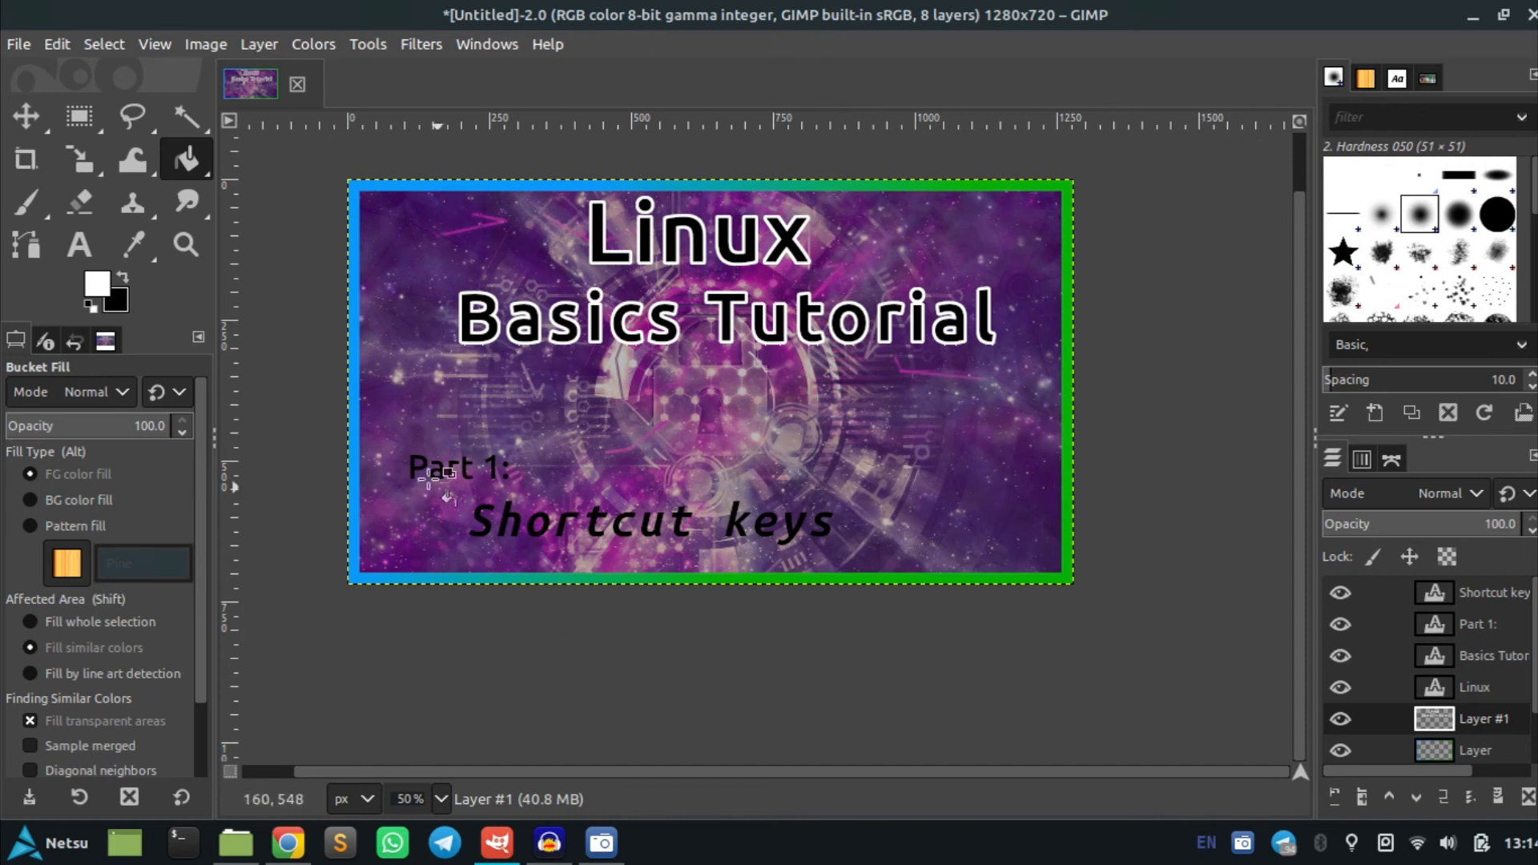
Save the image as Thumbnail Template.xcf in the Linux Tutorial folder under Tutorials & Lessons
key(ctrl)
key(ctrl+s)
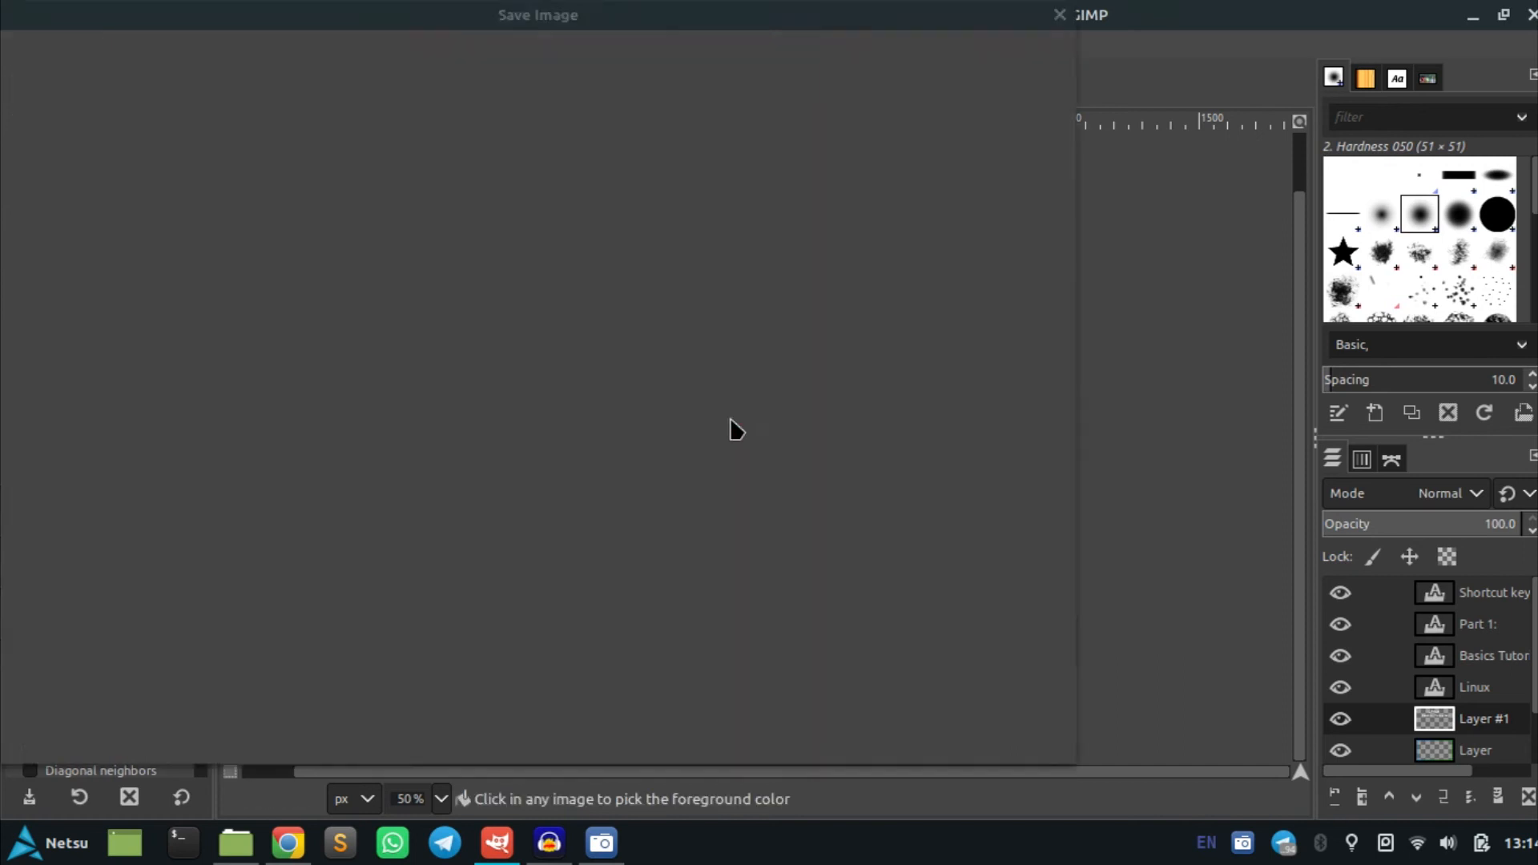
scroll(107, 471, down, 3)
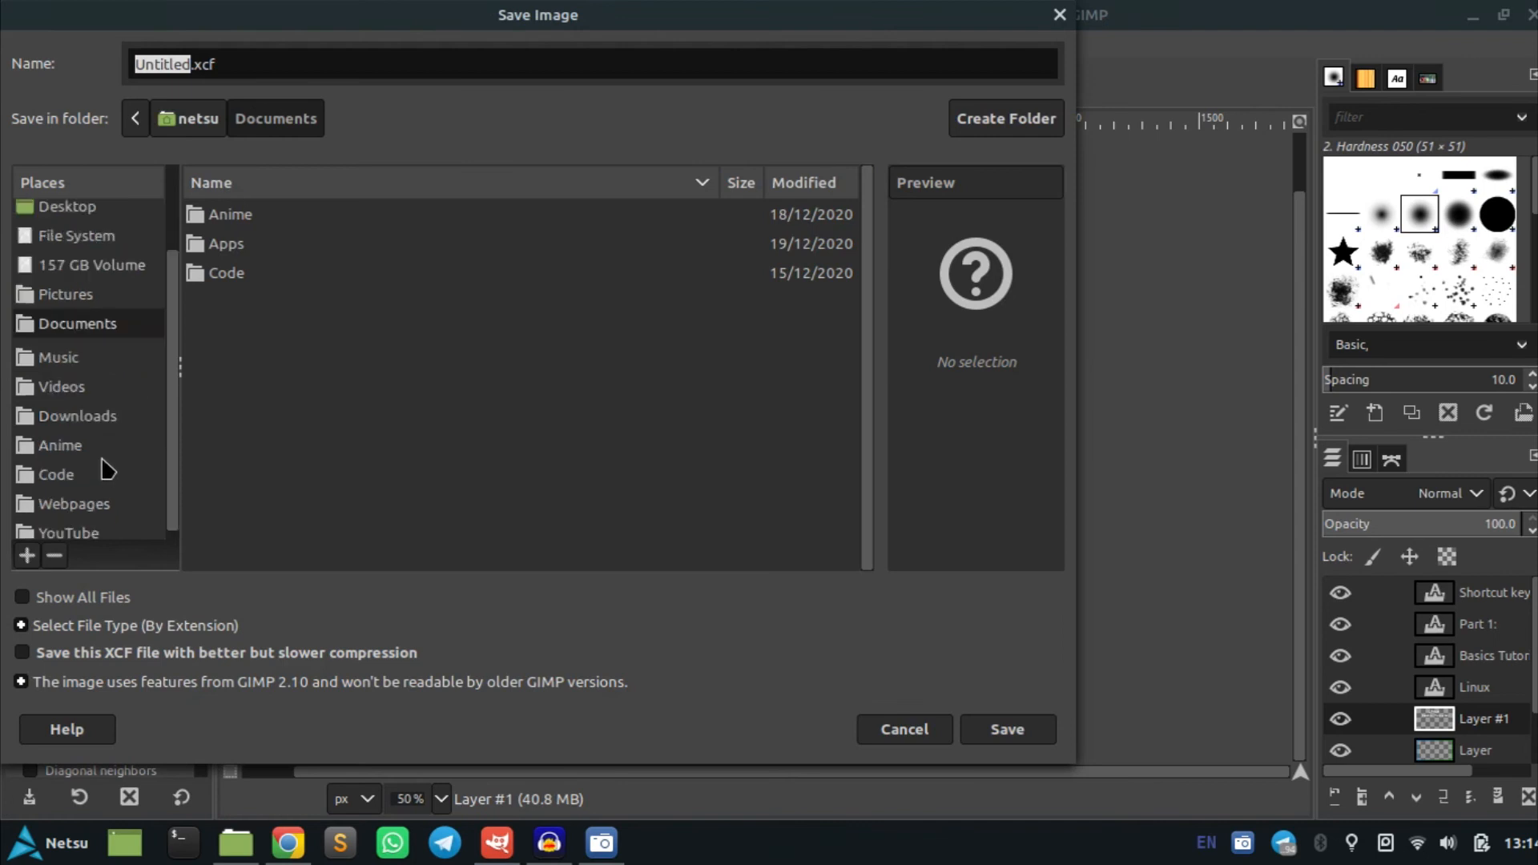
click(68, 532)
double_click(270, 250)
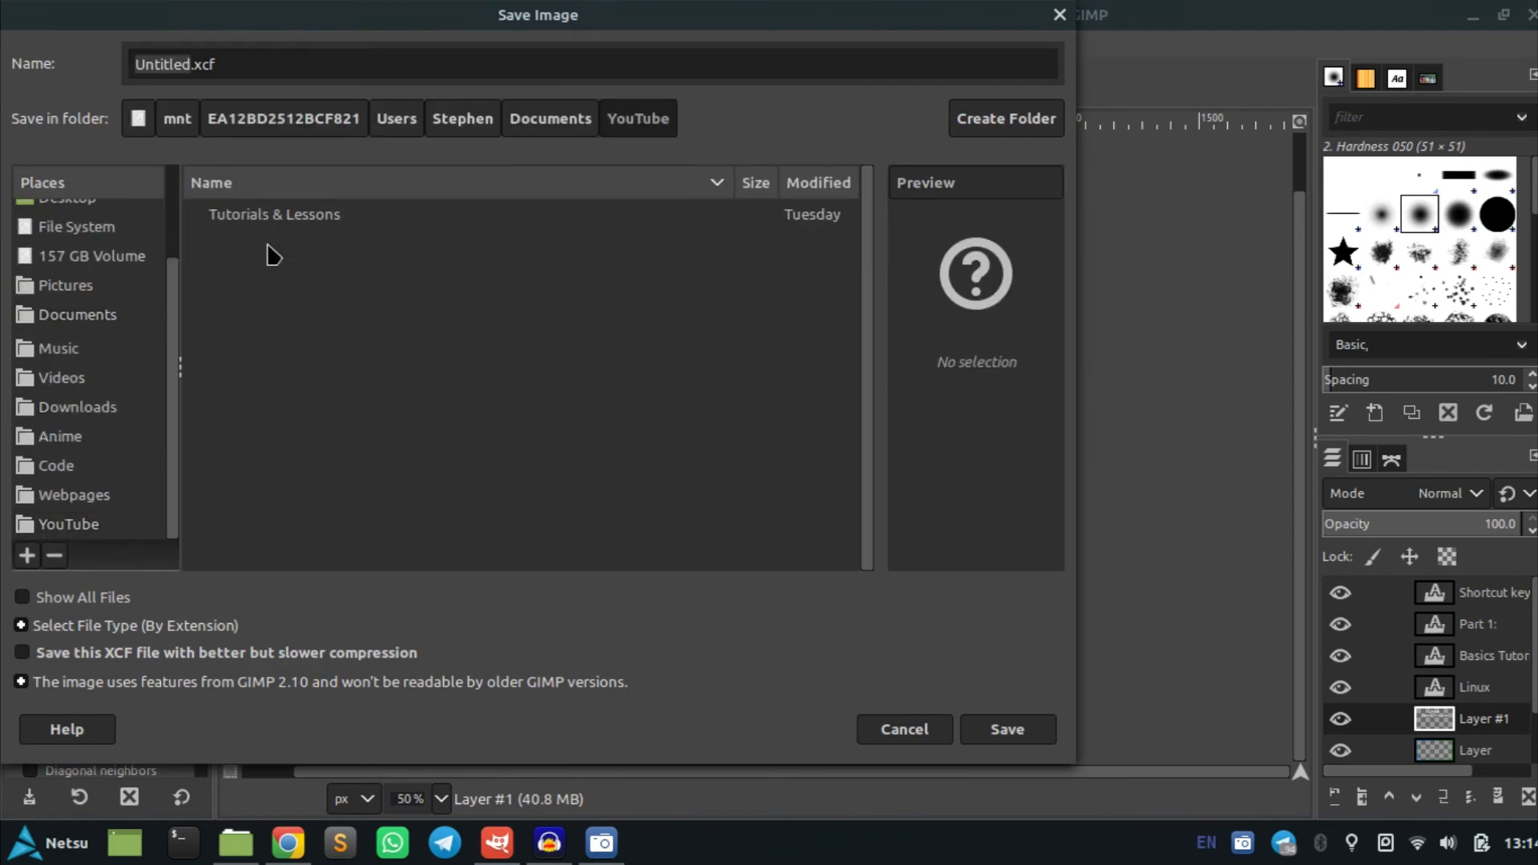
double_click(269, 225)
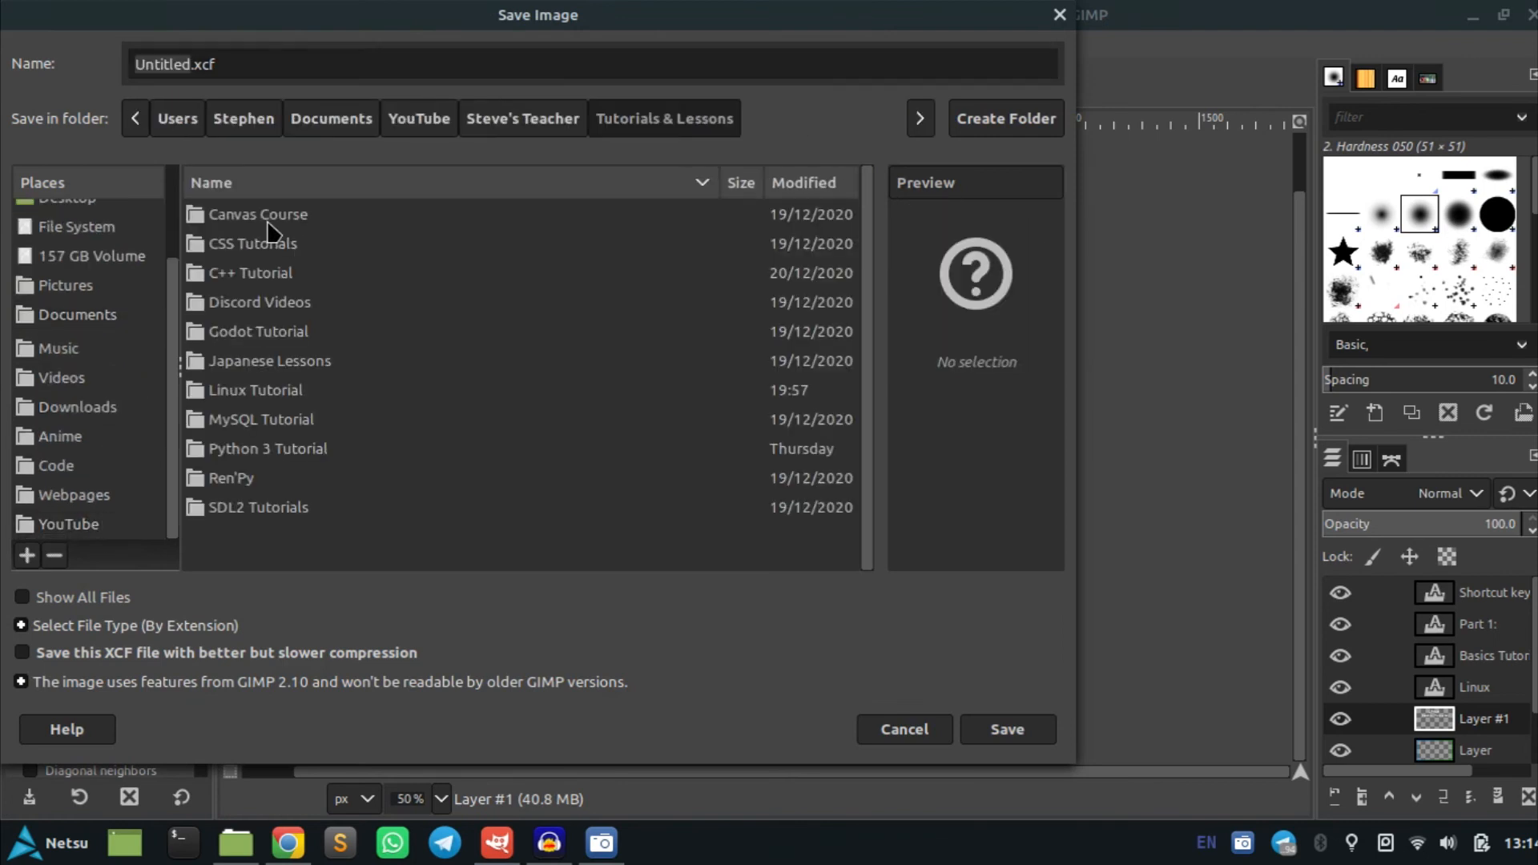
double_click(275, 392)
double_click(168, 66)
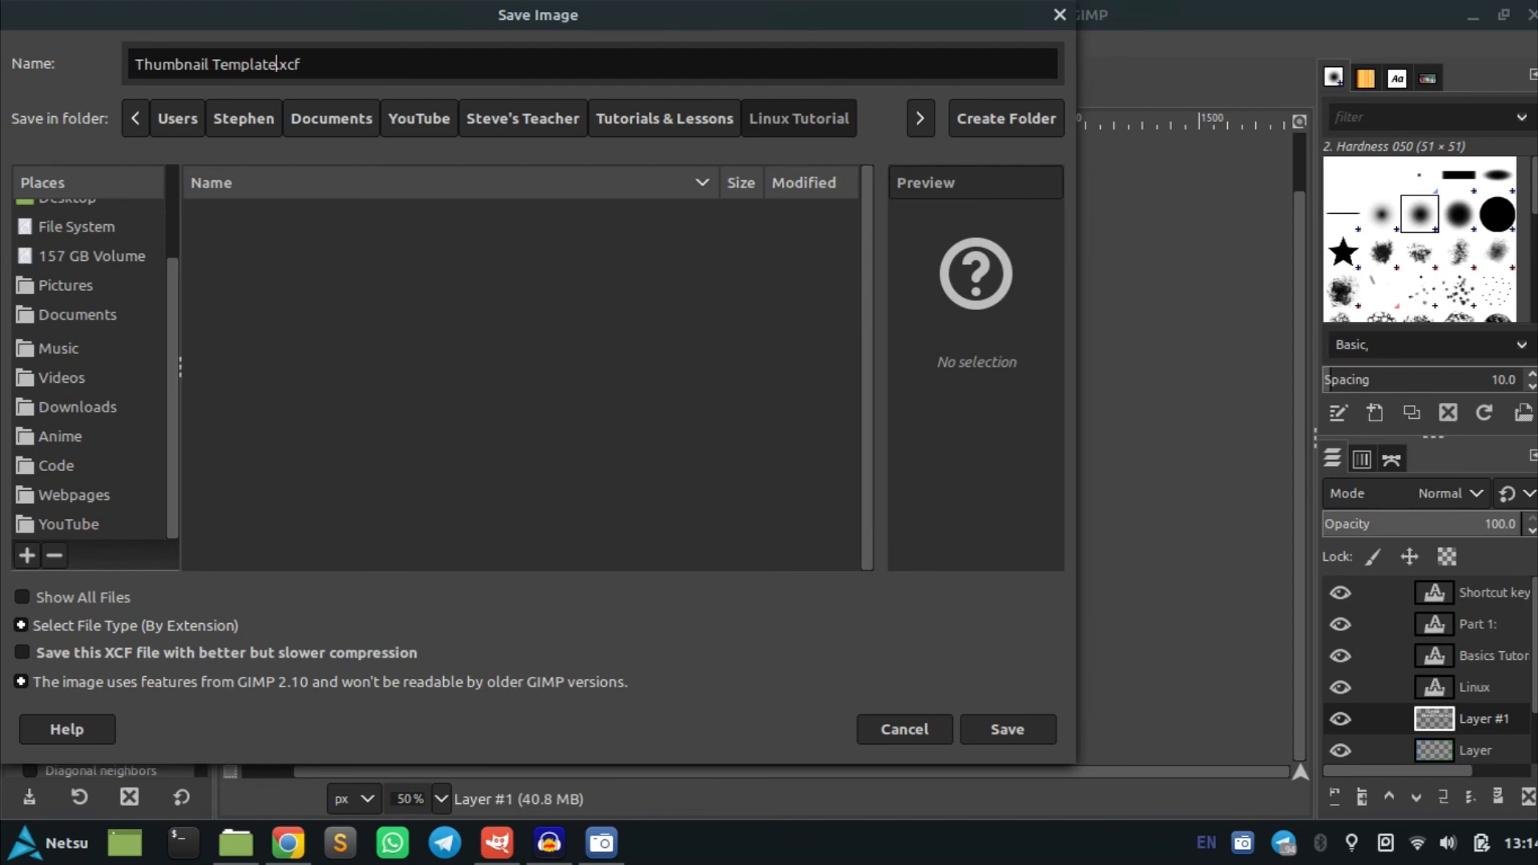
click(1009, 731)
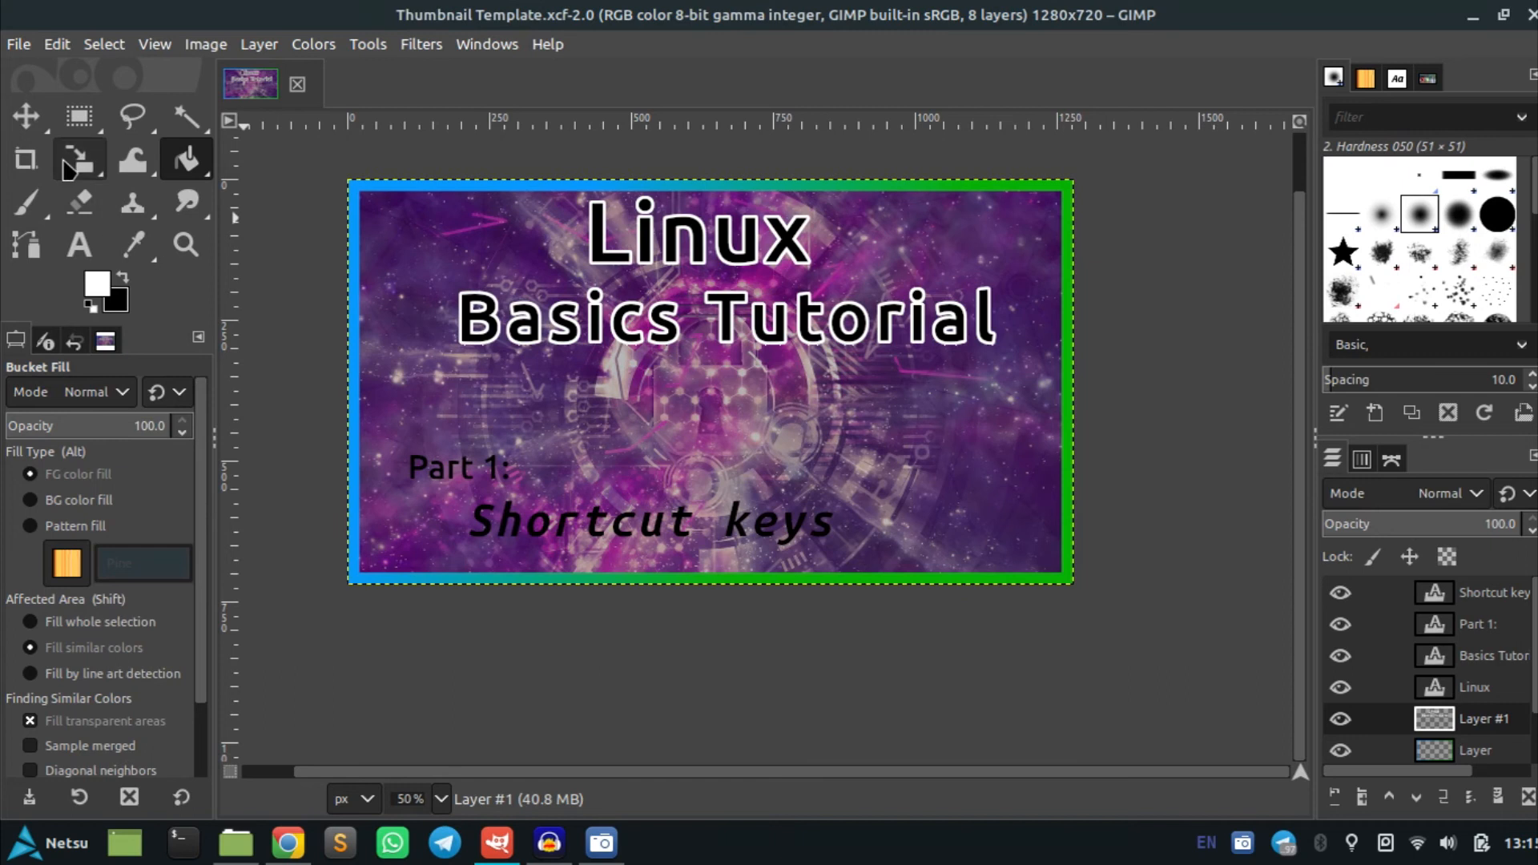
Create a selection from the Part 1: text layer's alpha
click(78, 244)
click(473, 464)
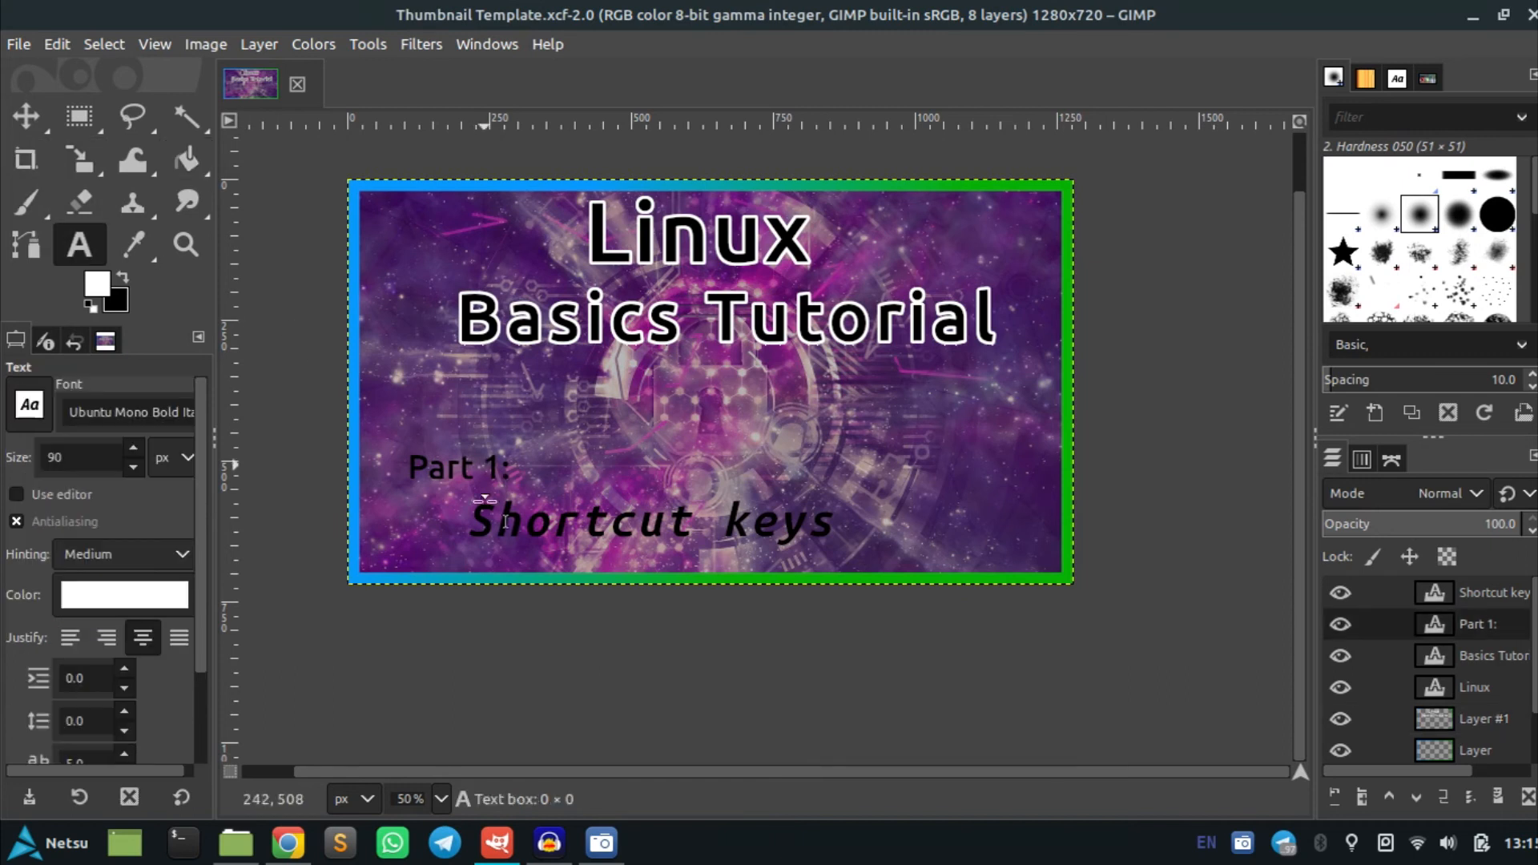
click(693, 522)
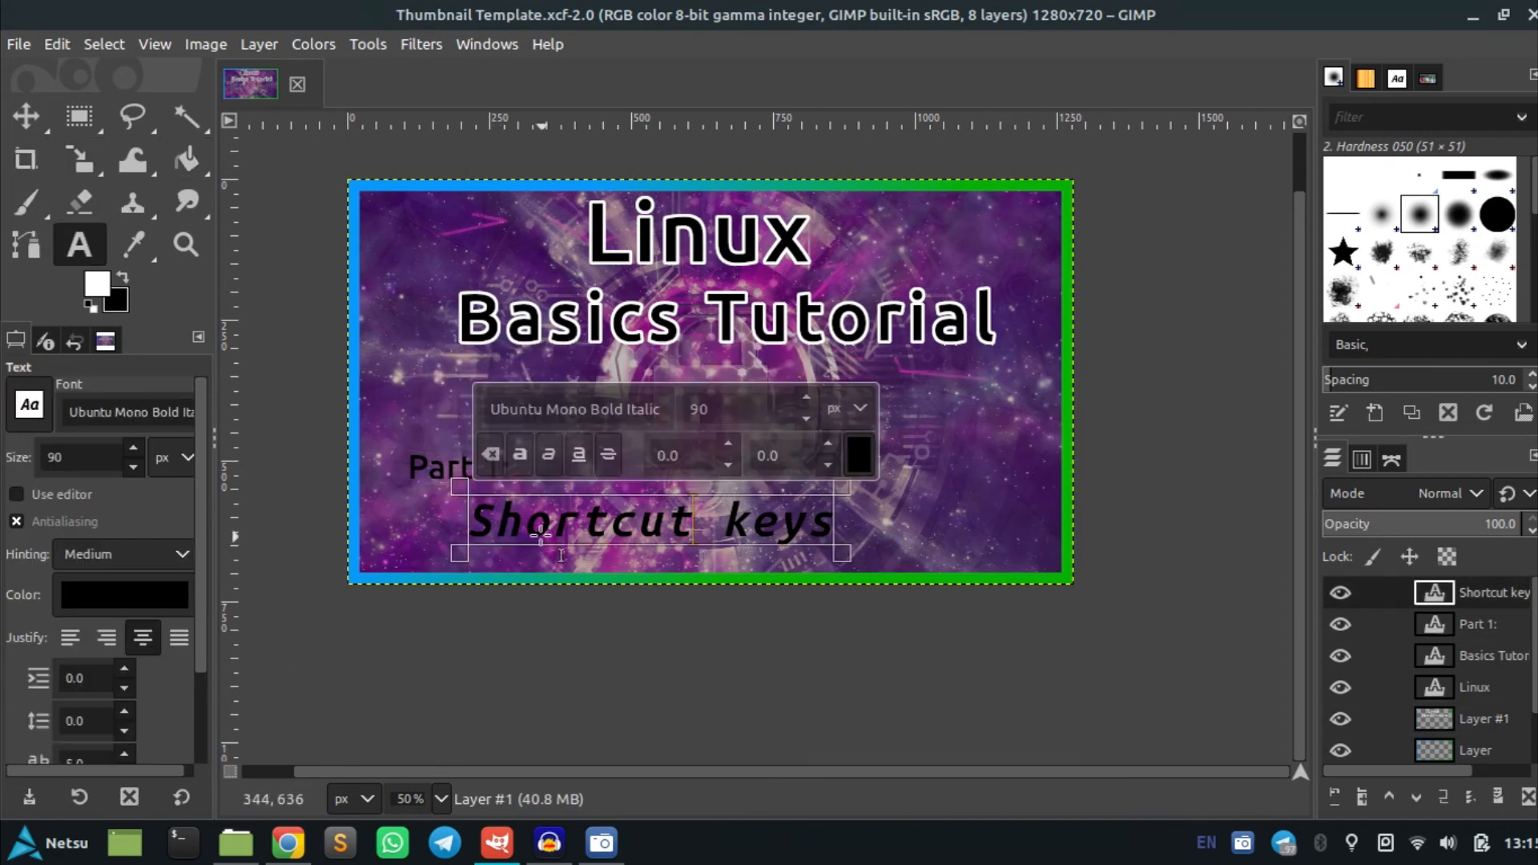
click(427, 469)
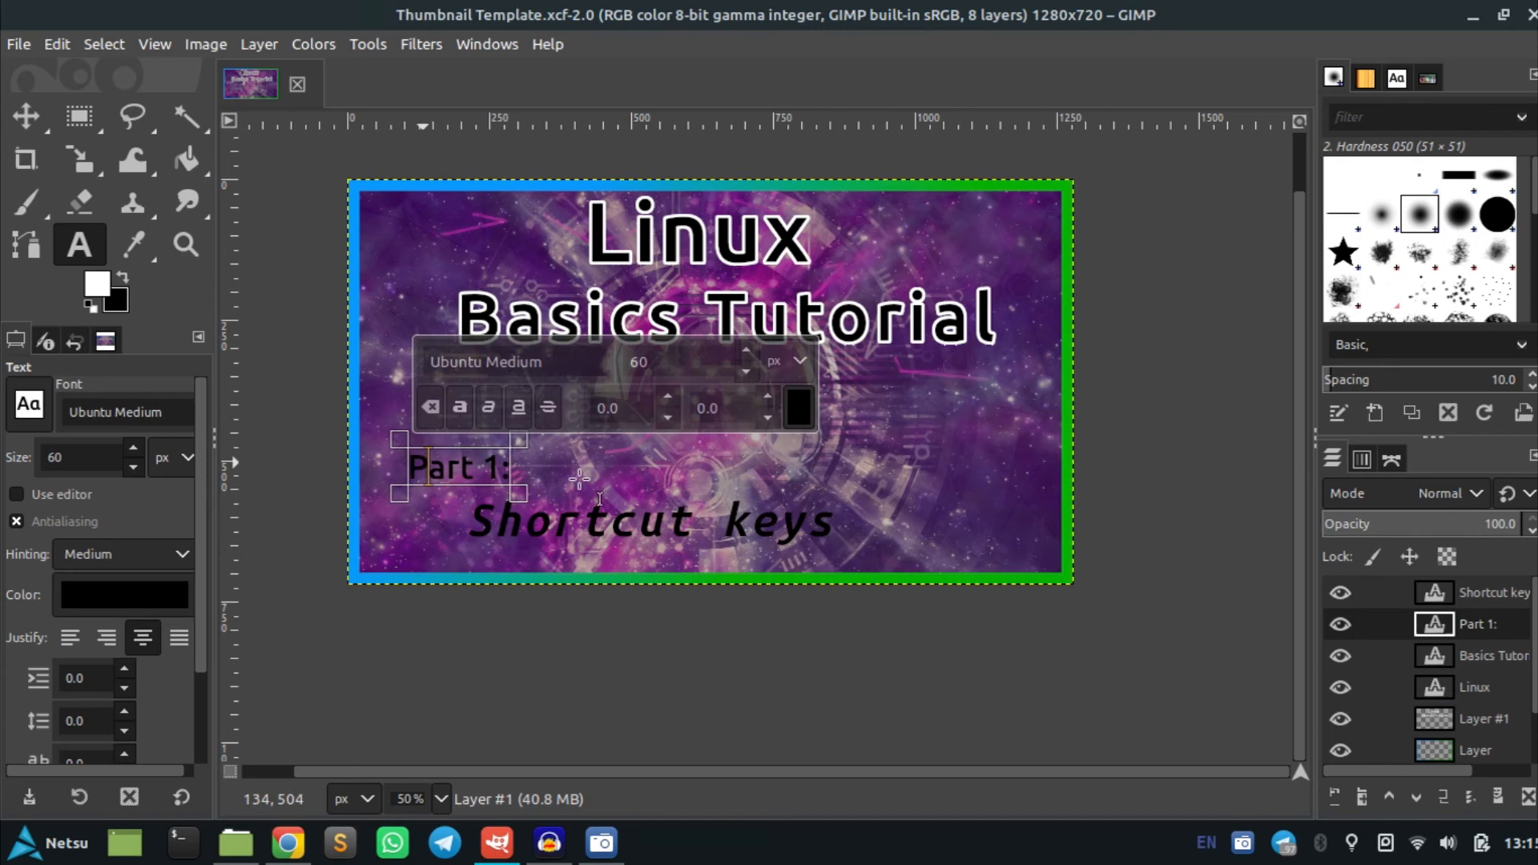
right_click(1488, 636)
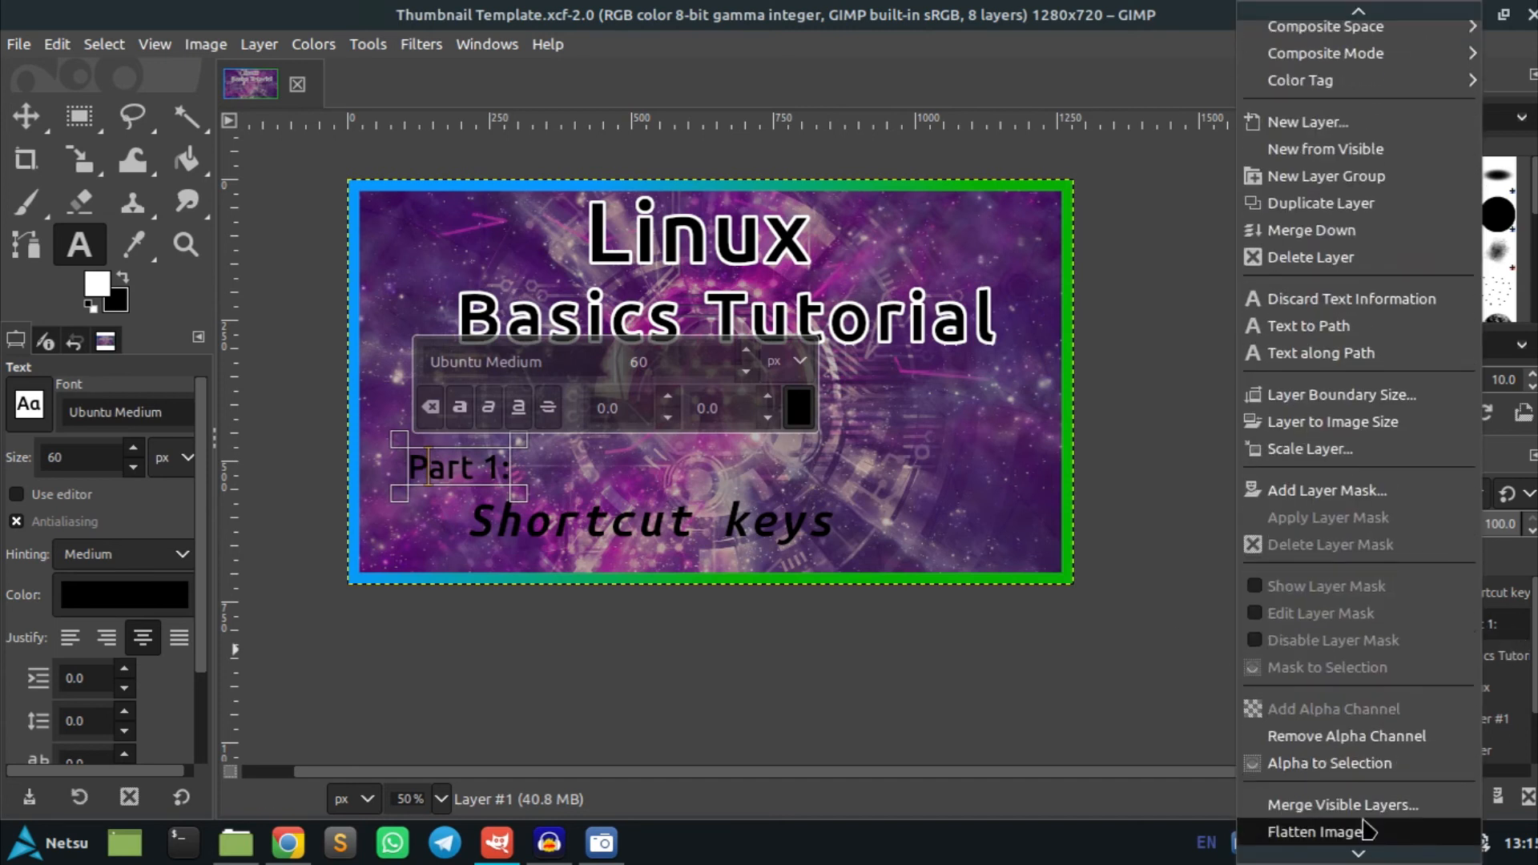
click(1354, 763)
Grow the Part 1: selection by 5 px
click(104, 45)
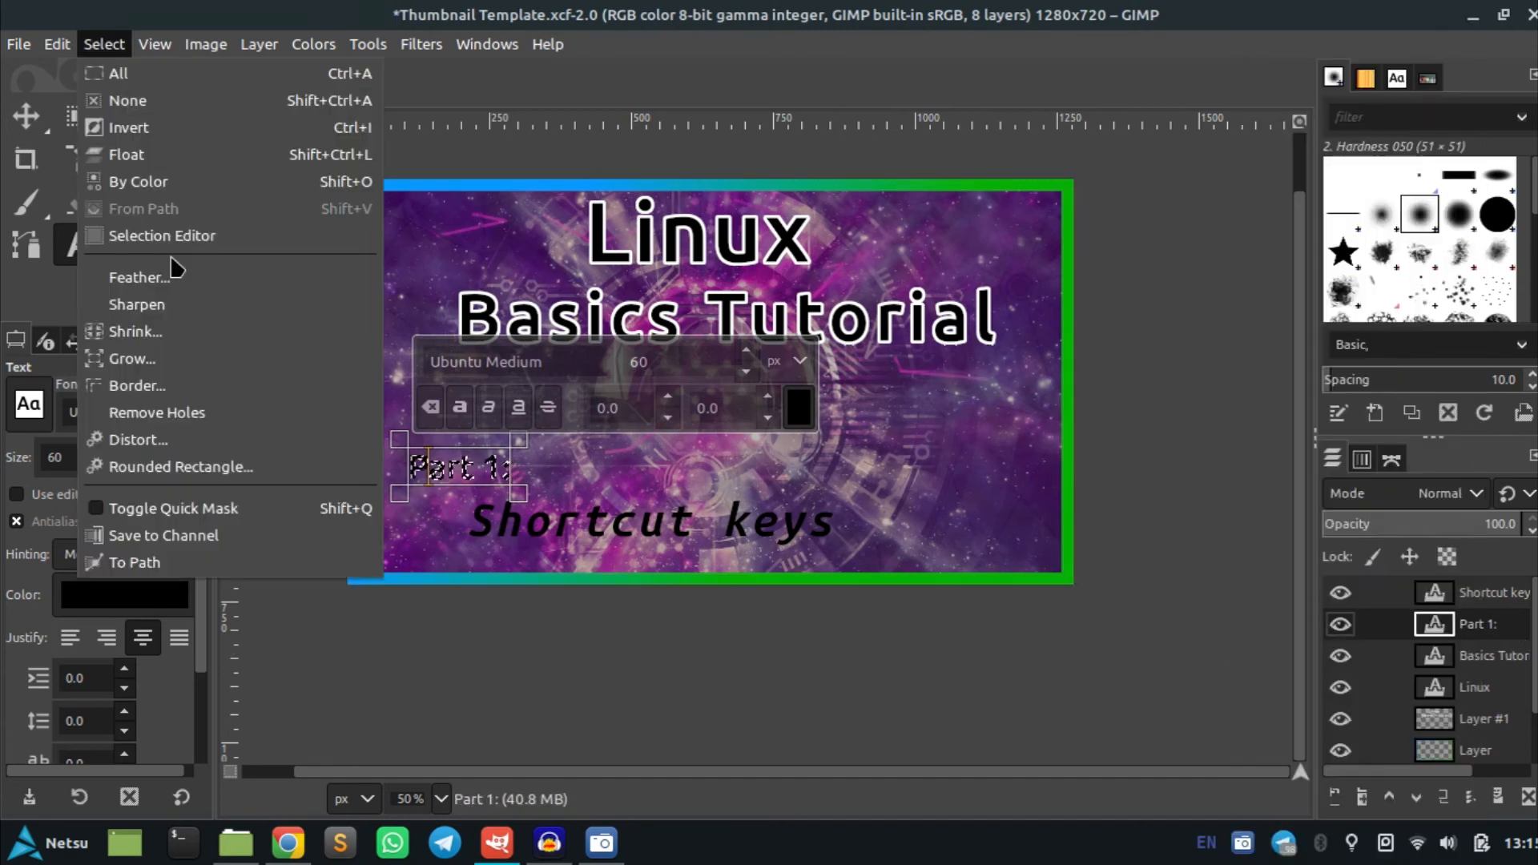
click(176, 357)
click(274, 442)
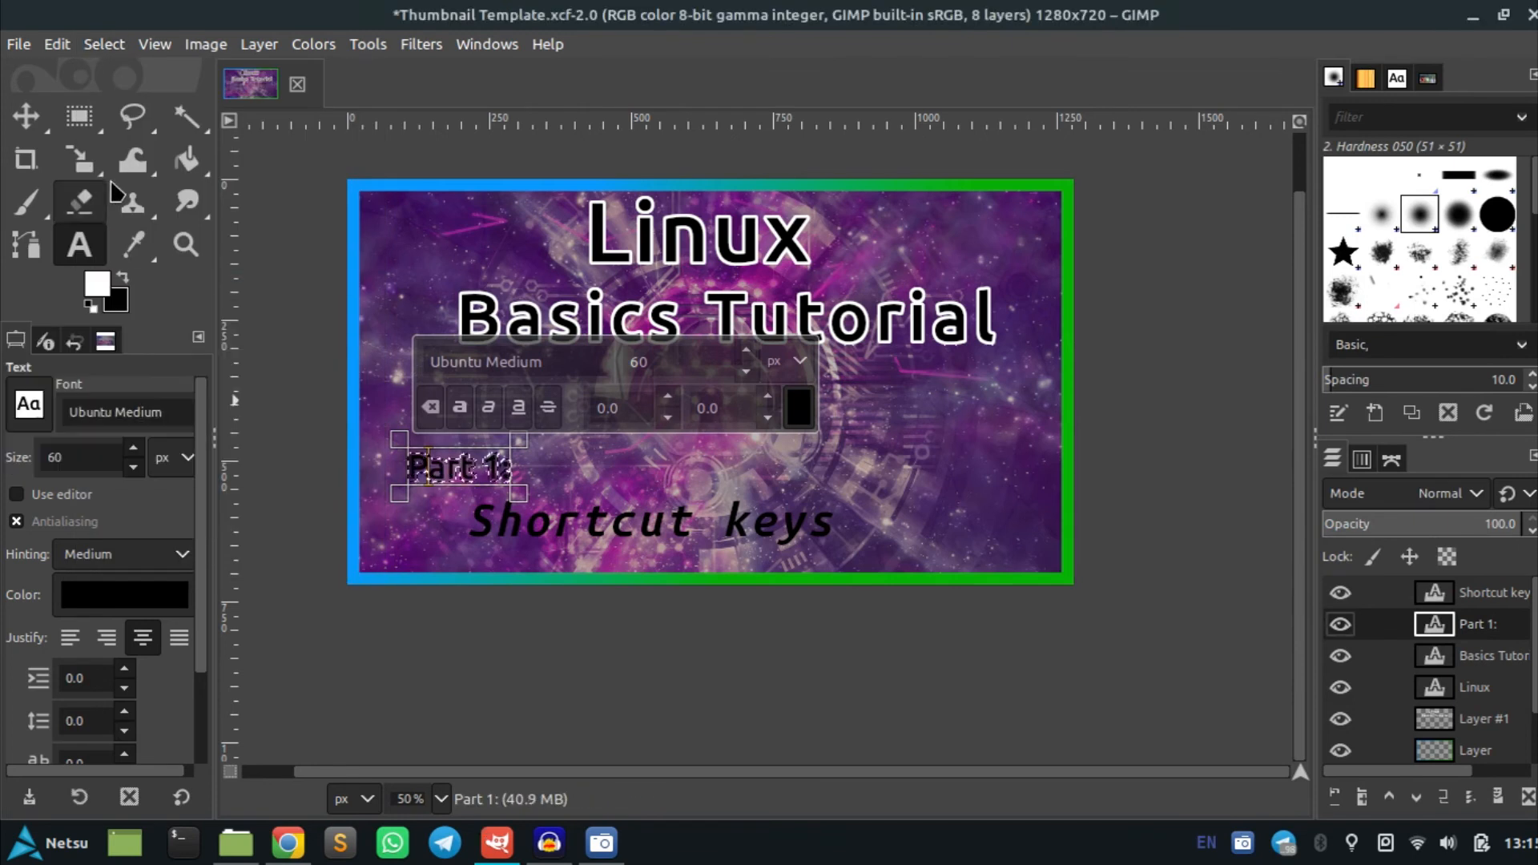
Fill the grown selection on Layer #1 with white to outline the Part 1: text
key(shift+b)
scroll(519, 511, up, 5)
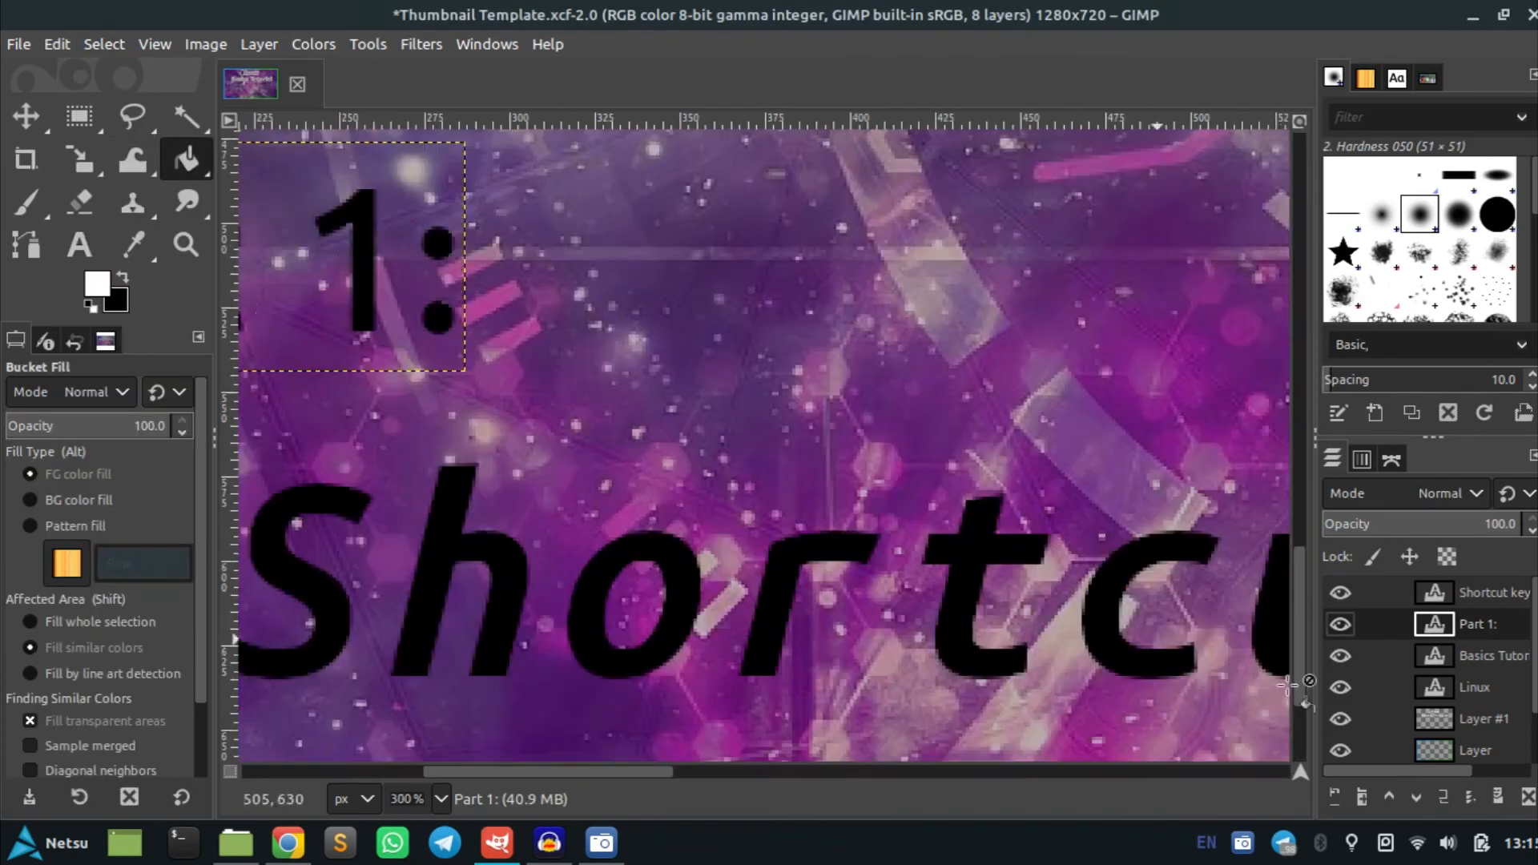
click(1492, 718)
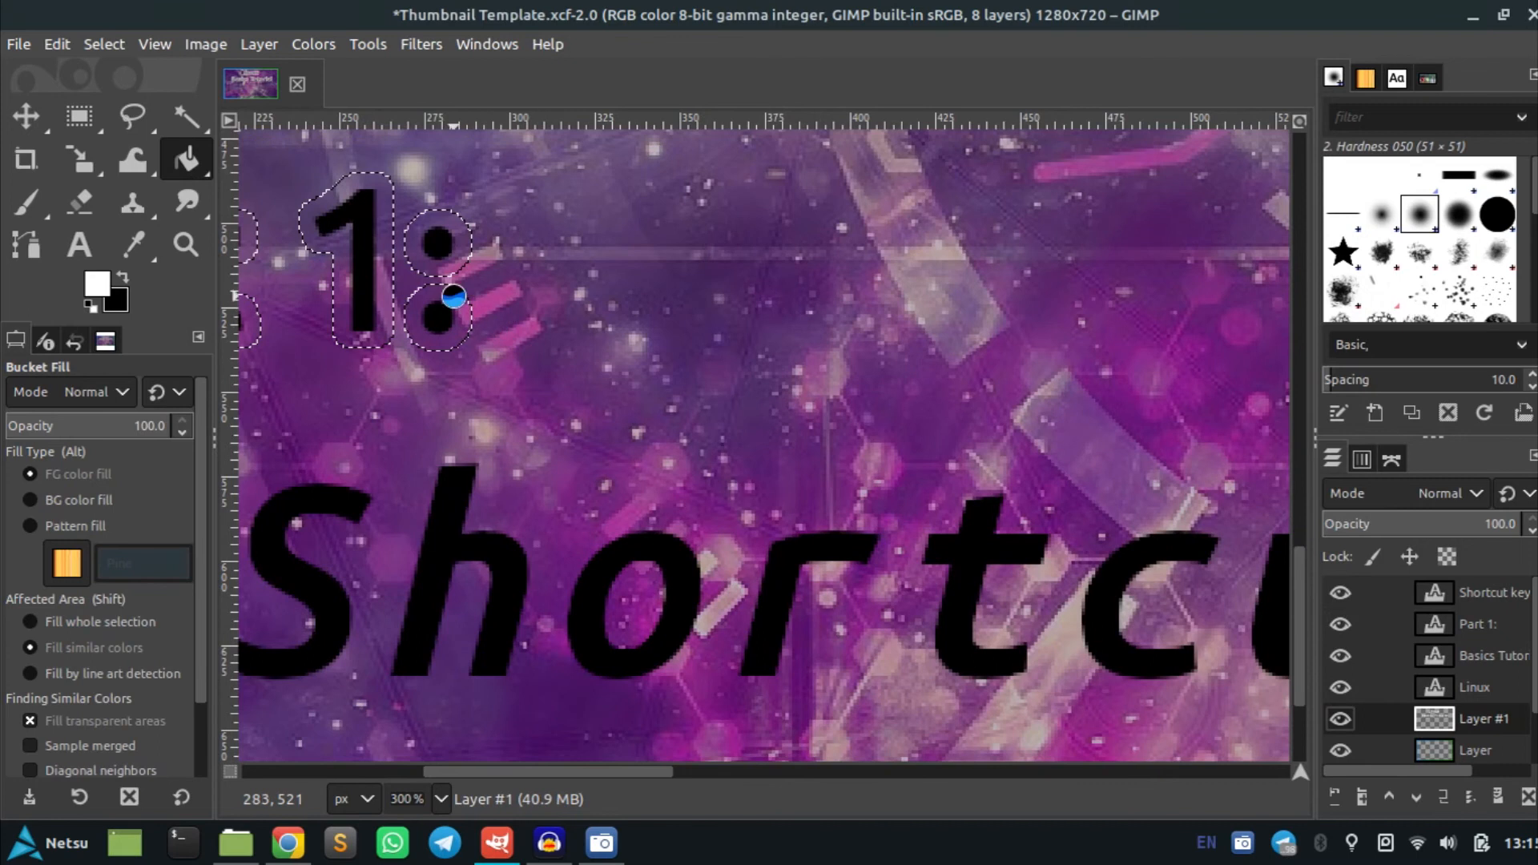
click(454, 296)
scroll(603, 354, down, 4)
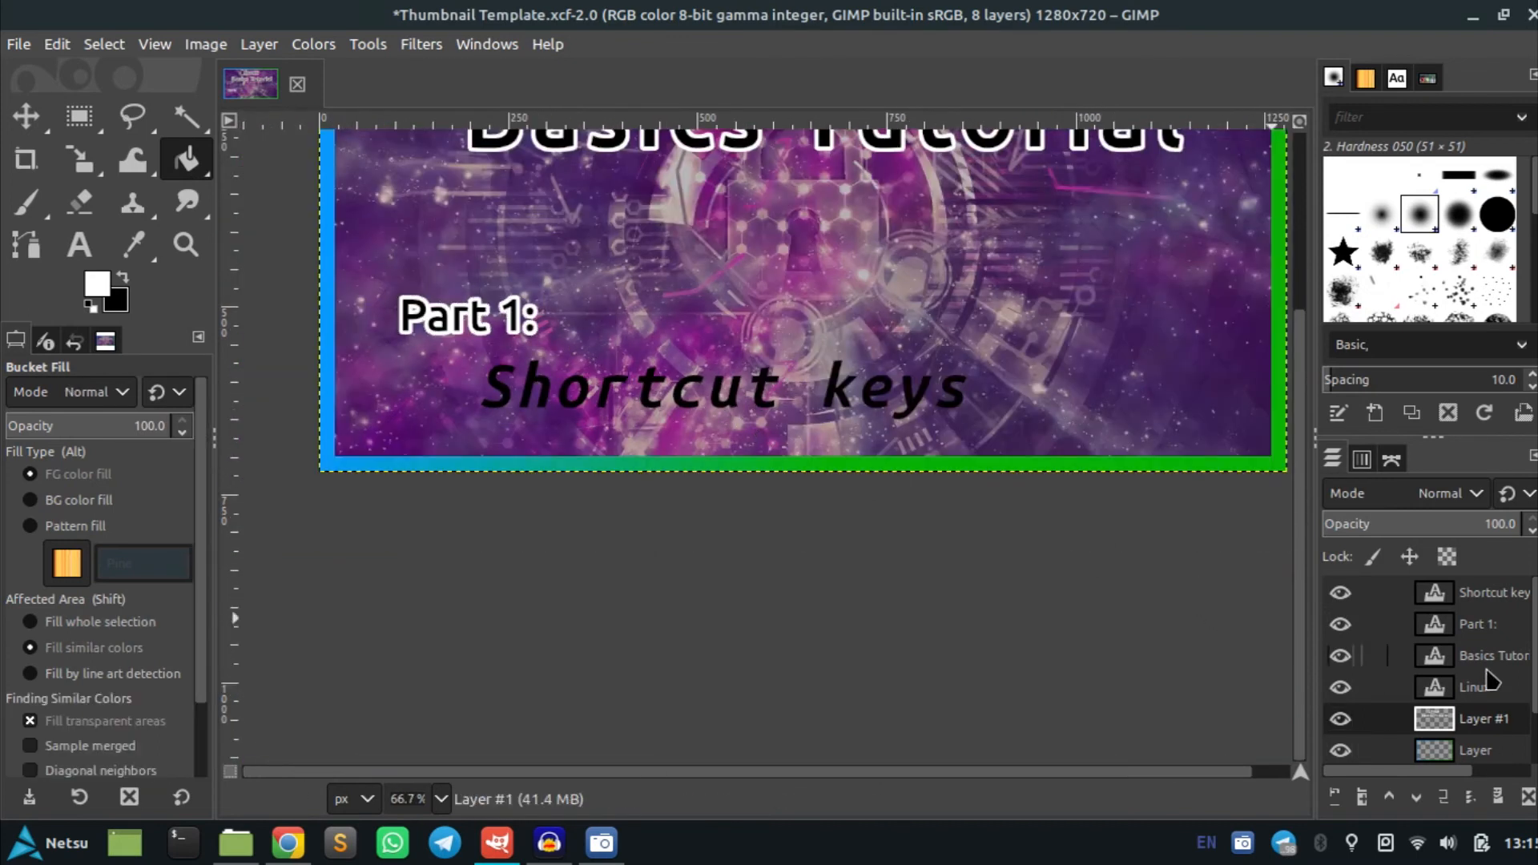
Create a selection from the Shortcut keys text layer's alpha
click(1494, 596)
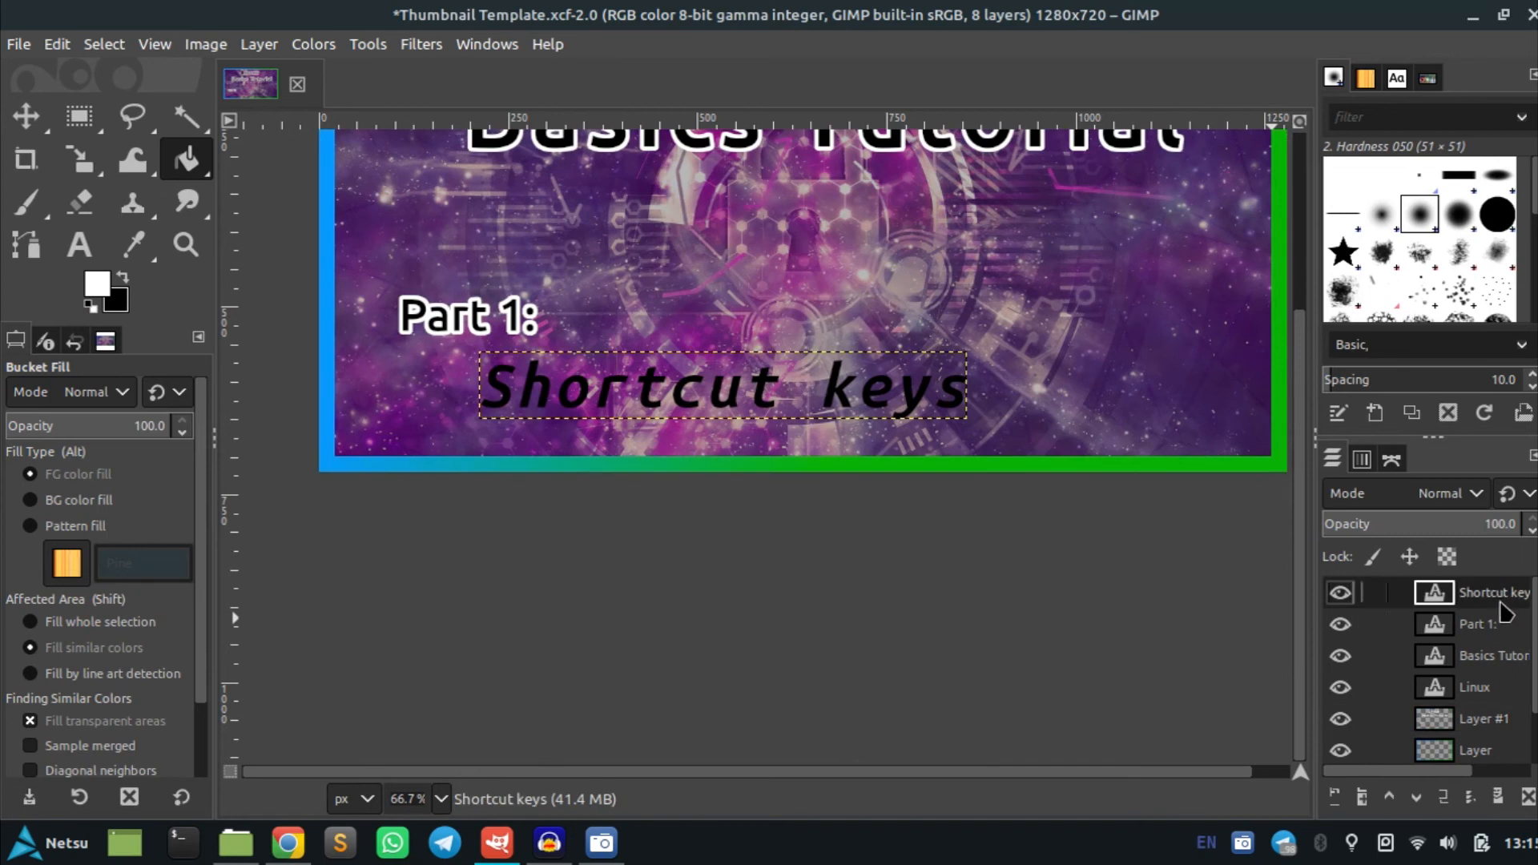
right_click(1507, 613)
scroll(1421, 768, down, 2)
click(1354, 666)
Grow the Shortcut keys selection by 5 px
click(92, 48)
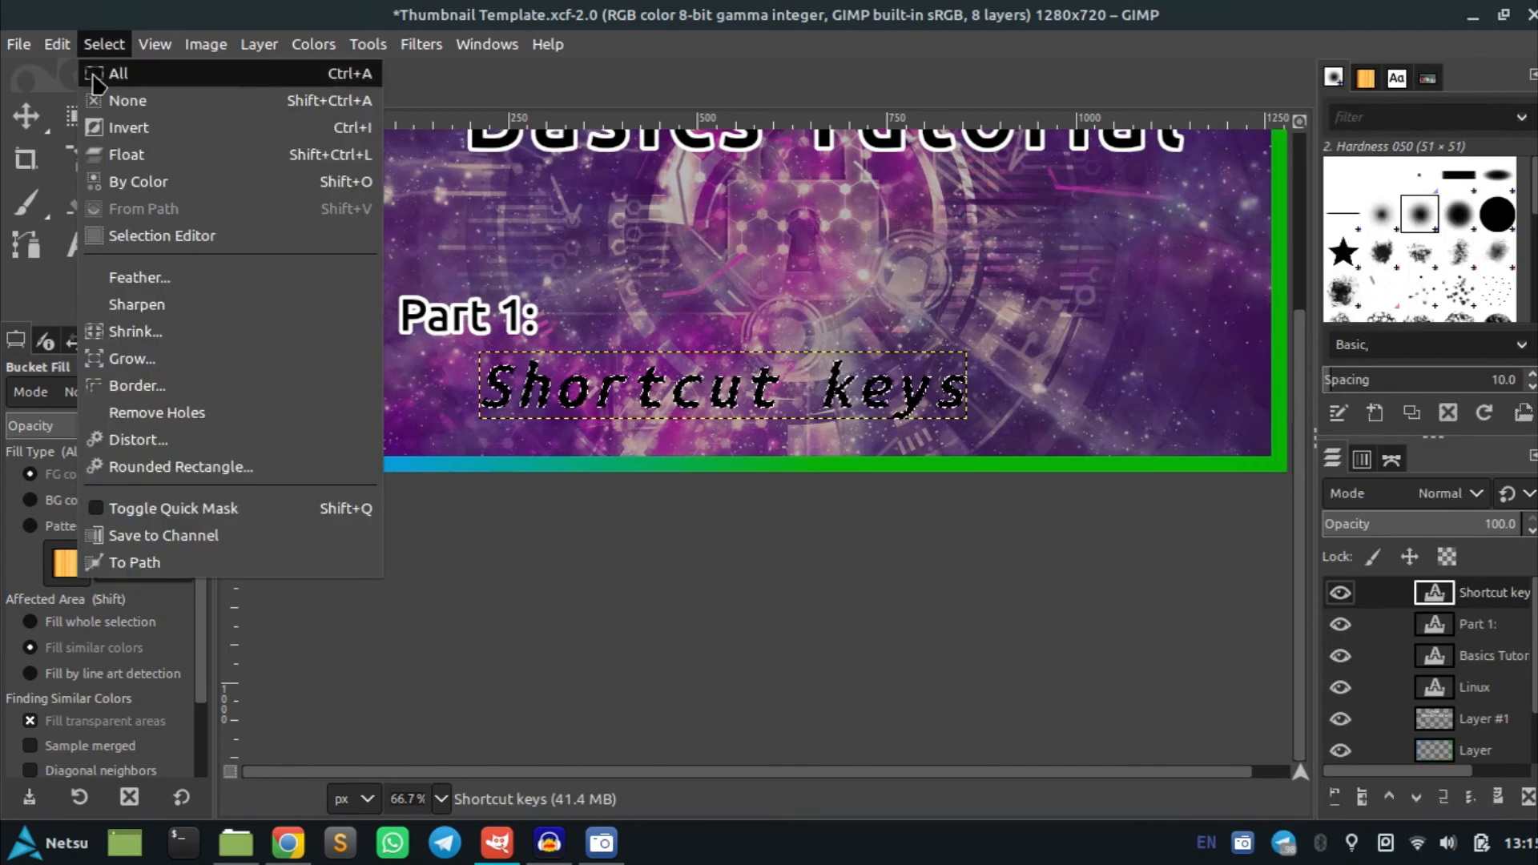
click(156, 368)
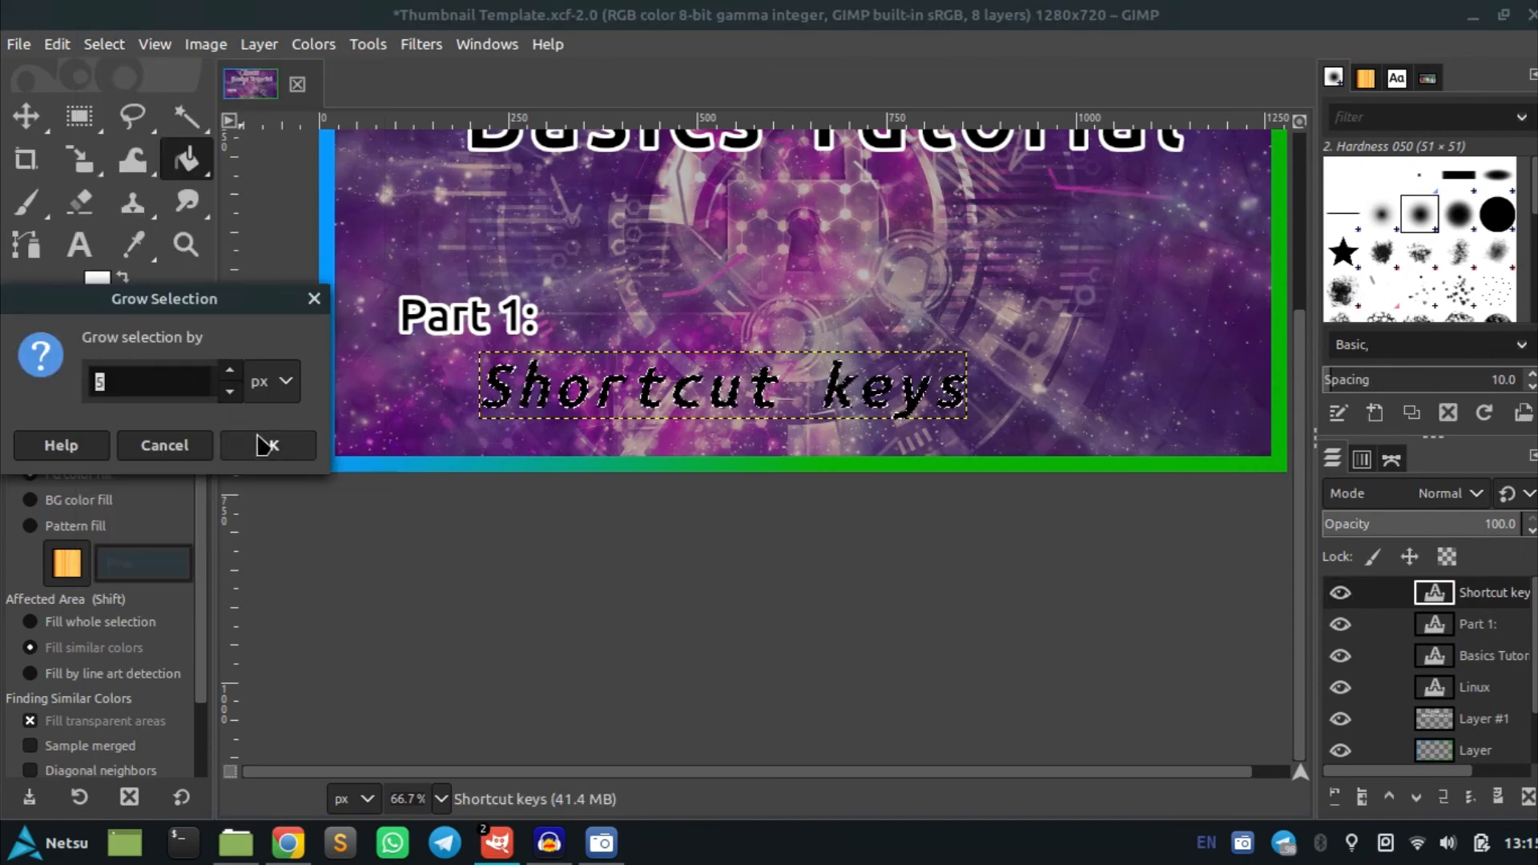
text(5)
key(Return)
Fill the grown Shortcut keys selection on Layer #1 with white to outline the text
key(1)
scroll(513, 404, up, 4)
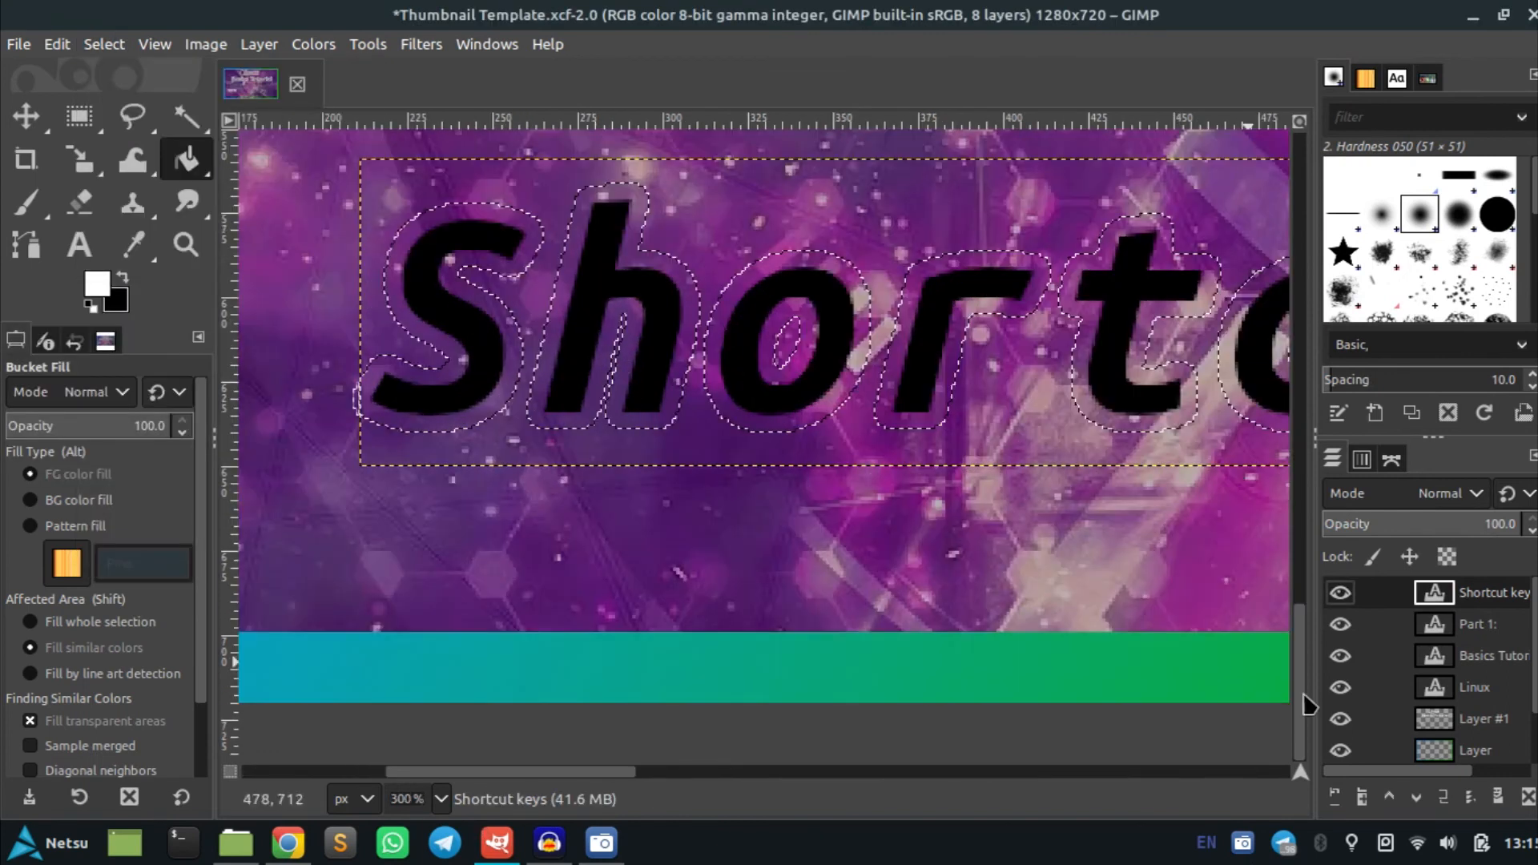
click(1478, 721)
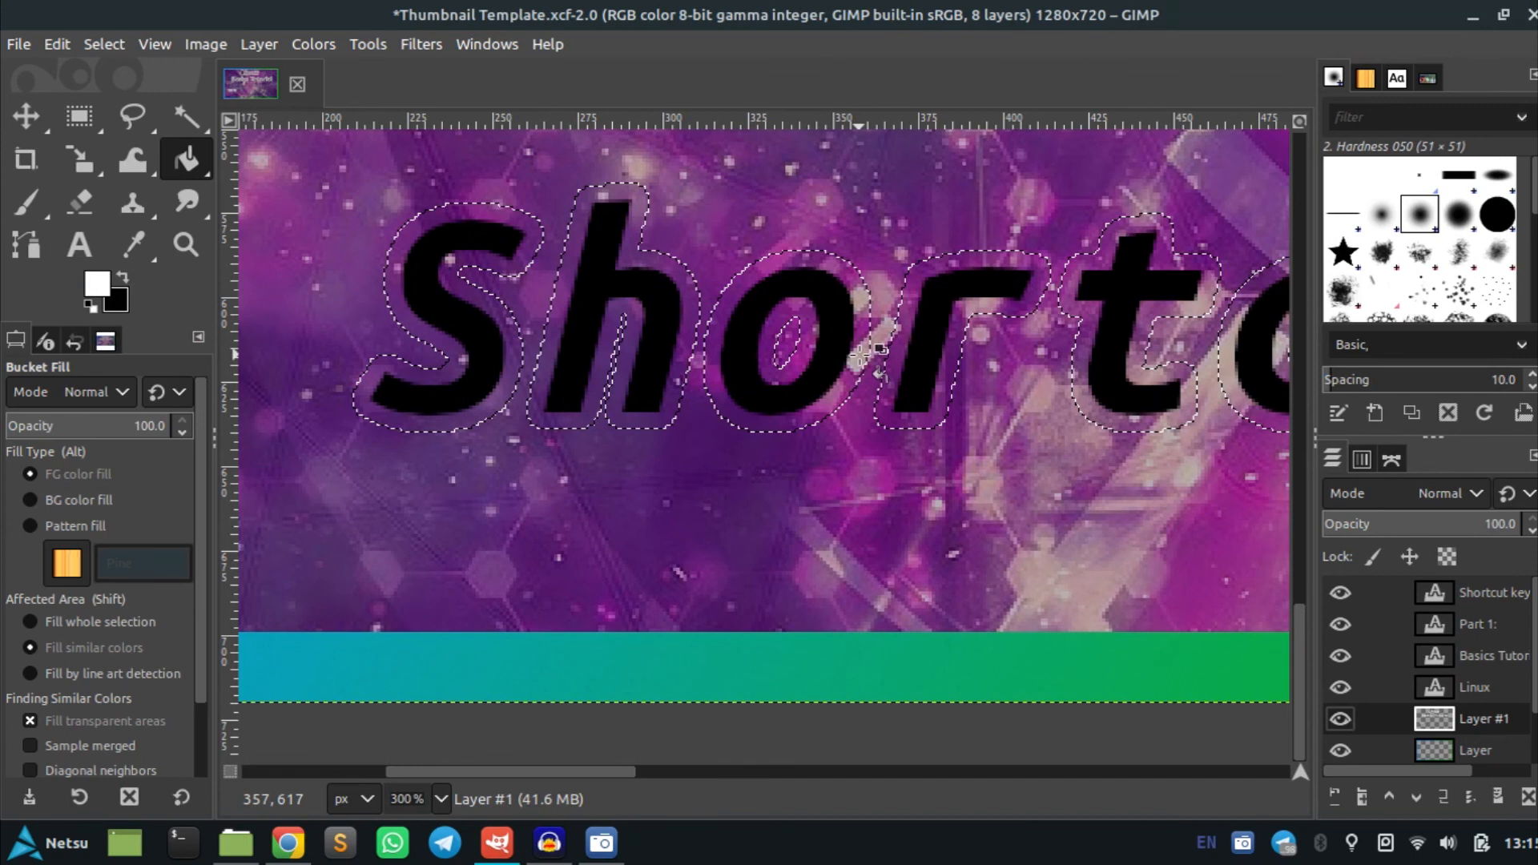
click(862, 355)
scroll(881, 352, down, 10)
scroll(971, 341, up, 6)
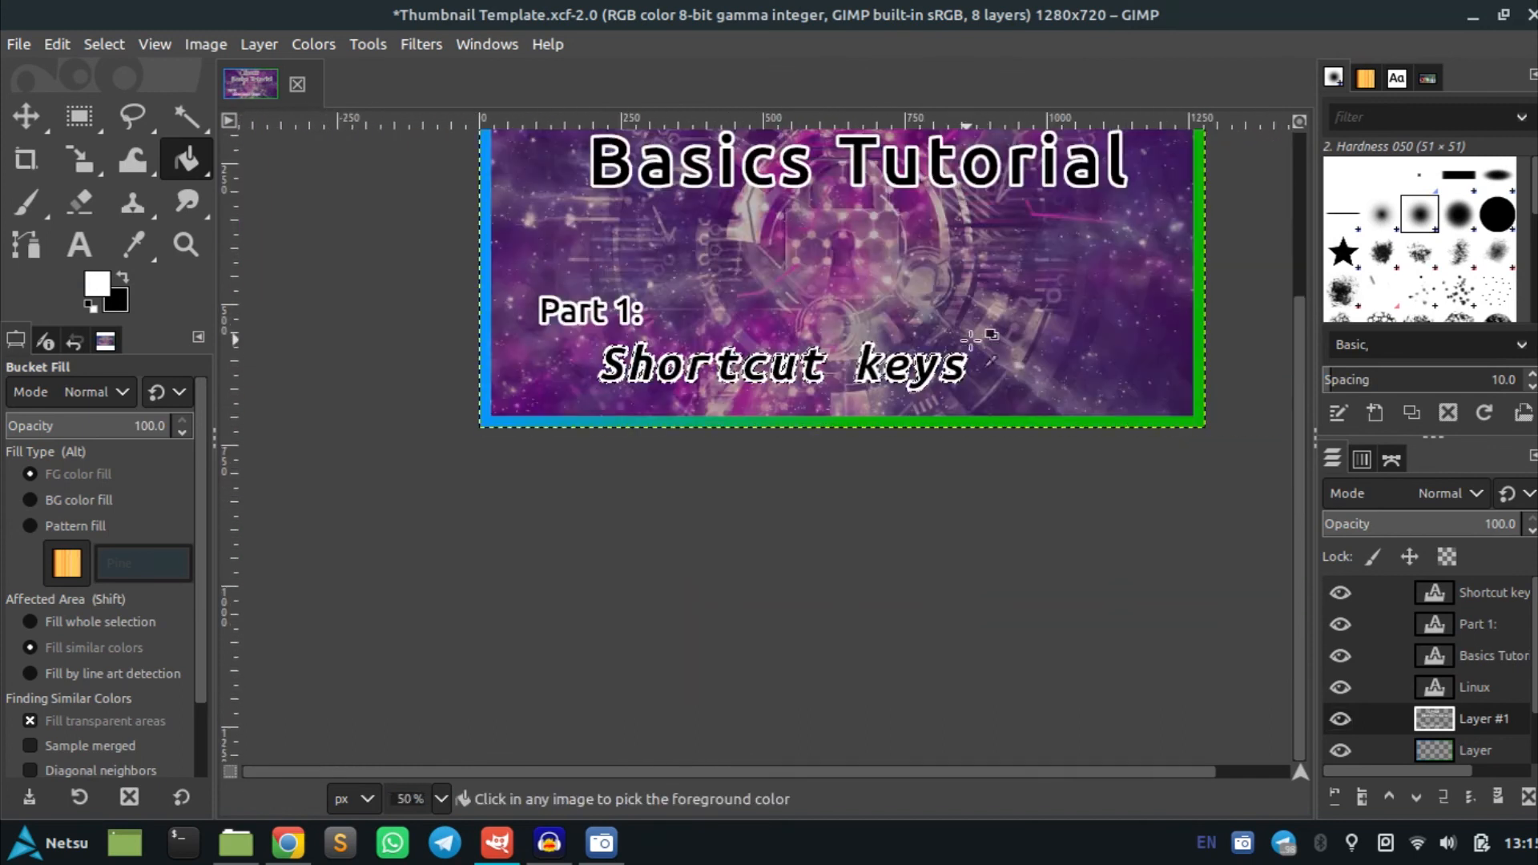
scroll(997, 352, up, 3)
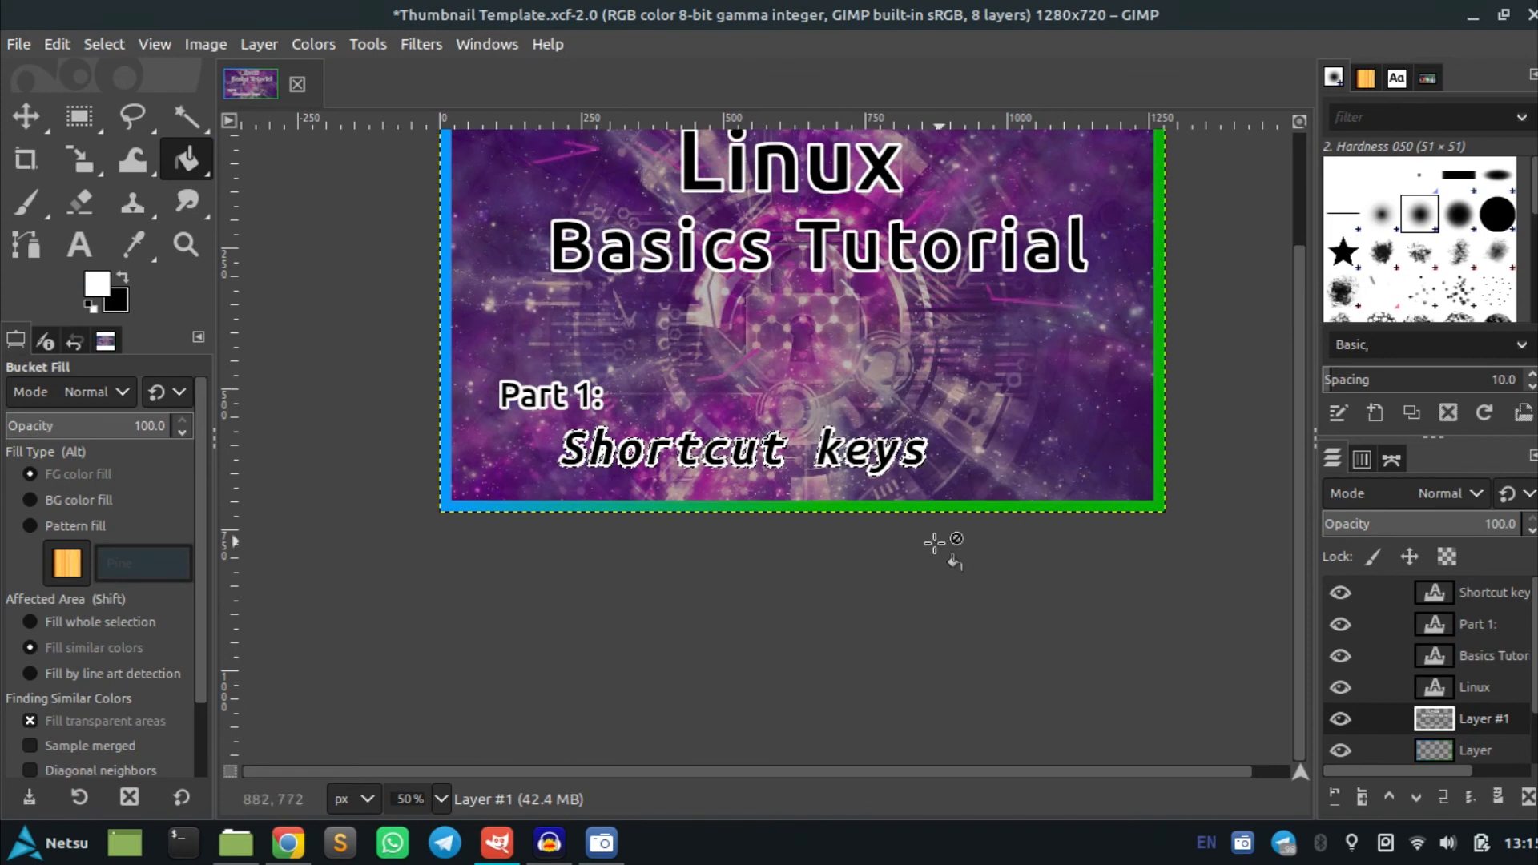
key(ctrl)
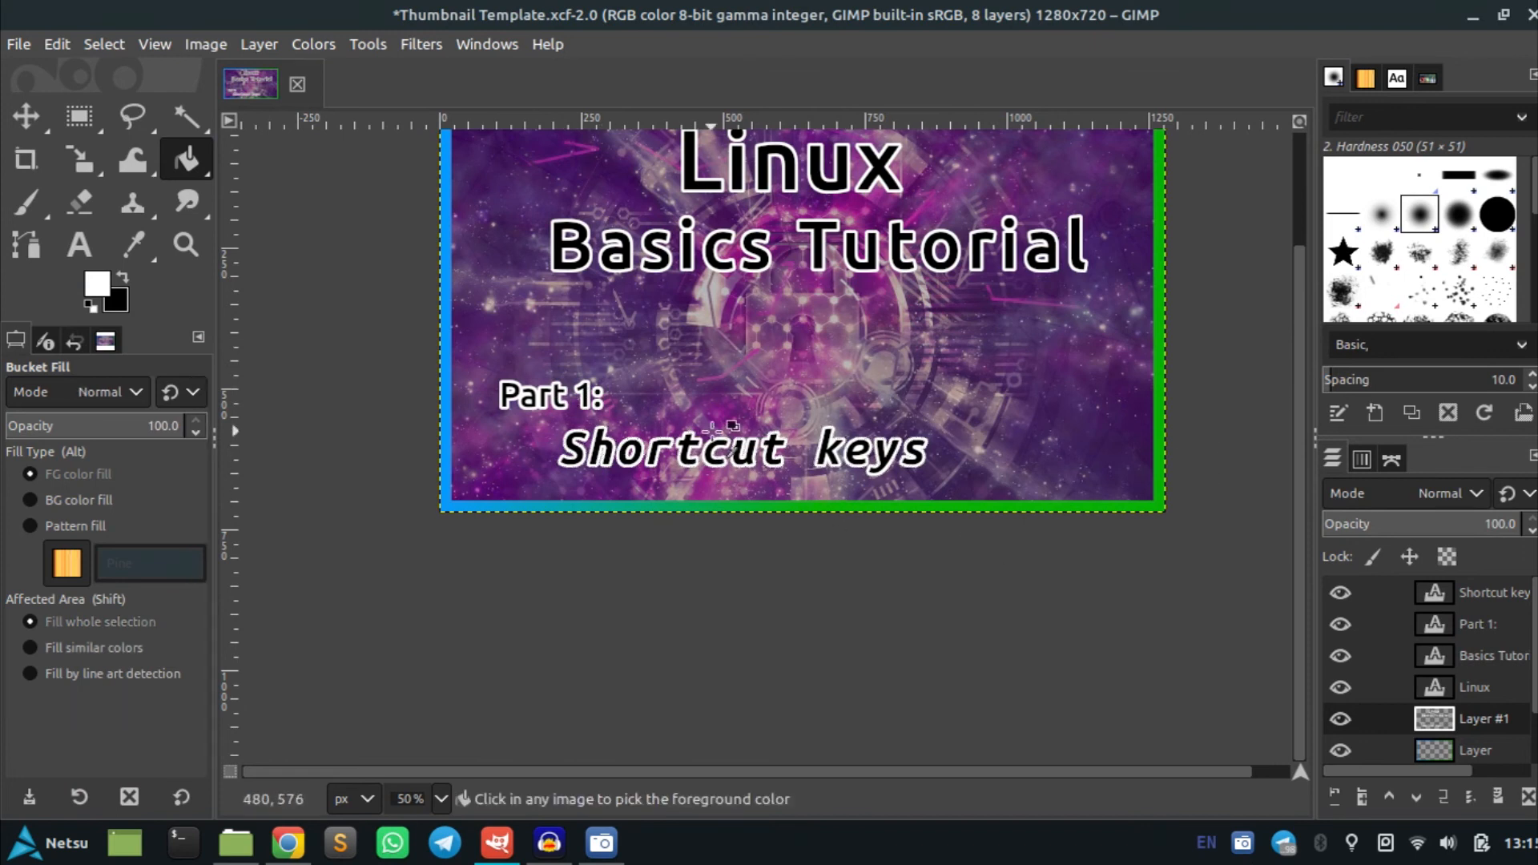
scroll(1190, 390, up, 3)
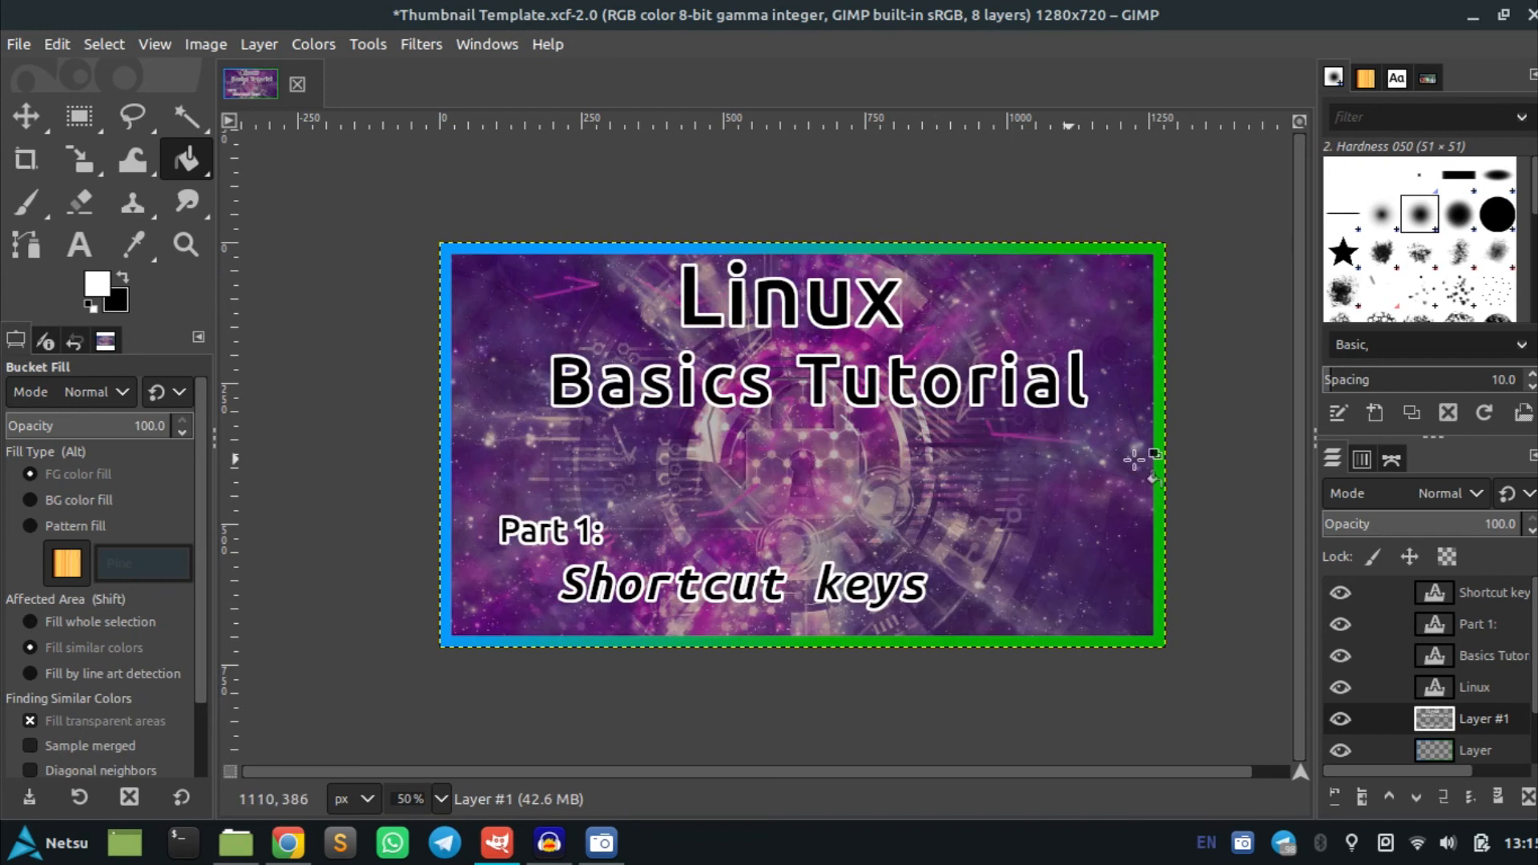
key(alt+Tab)
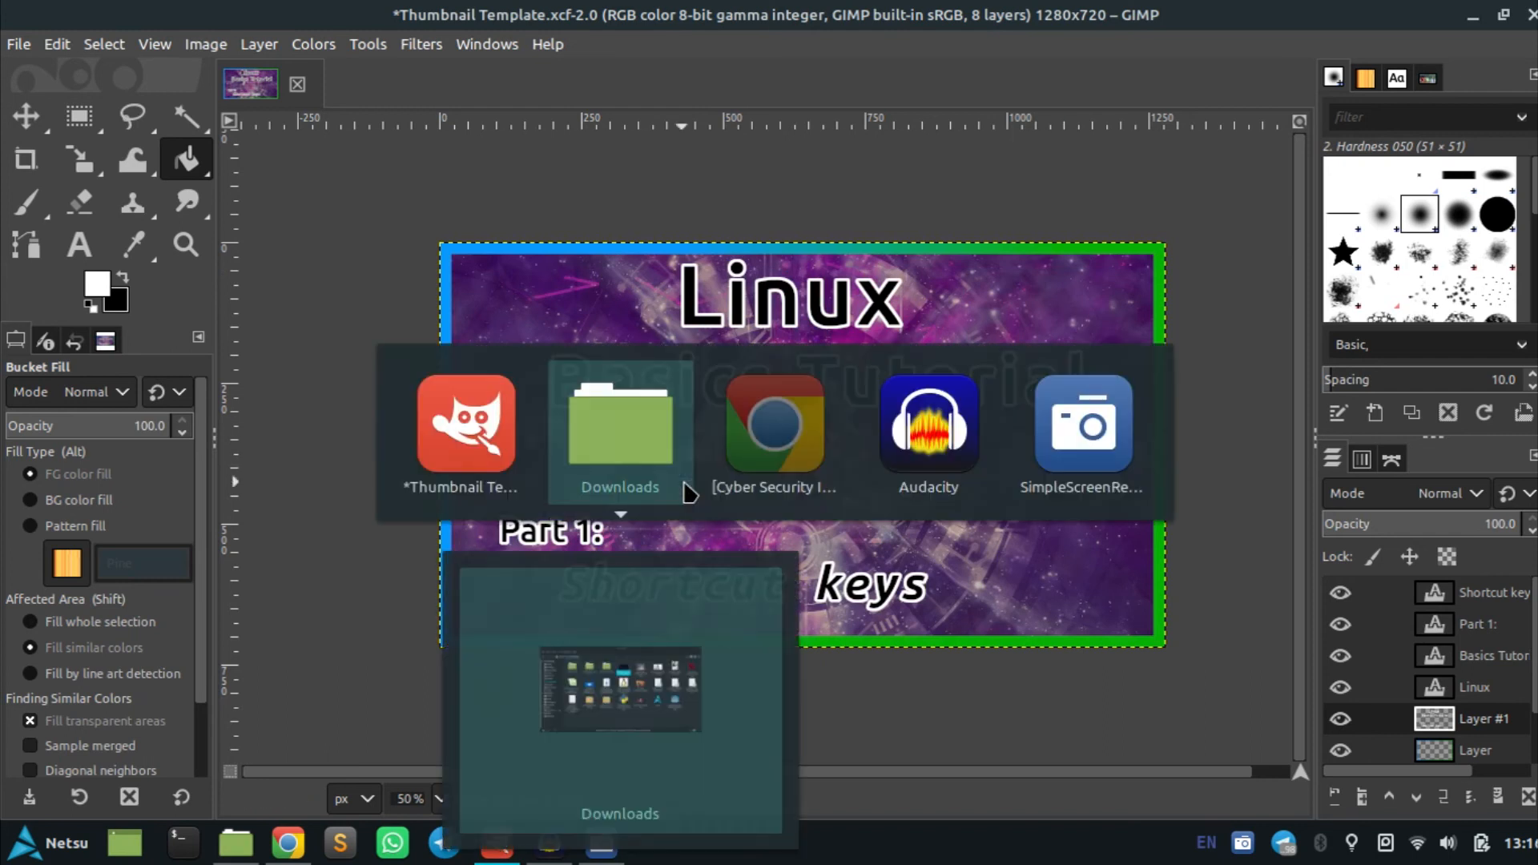
key(alt+Tab)
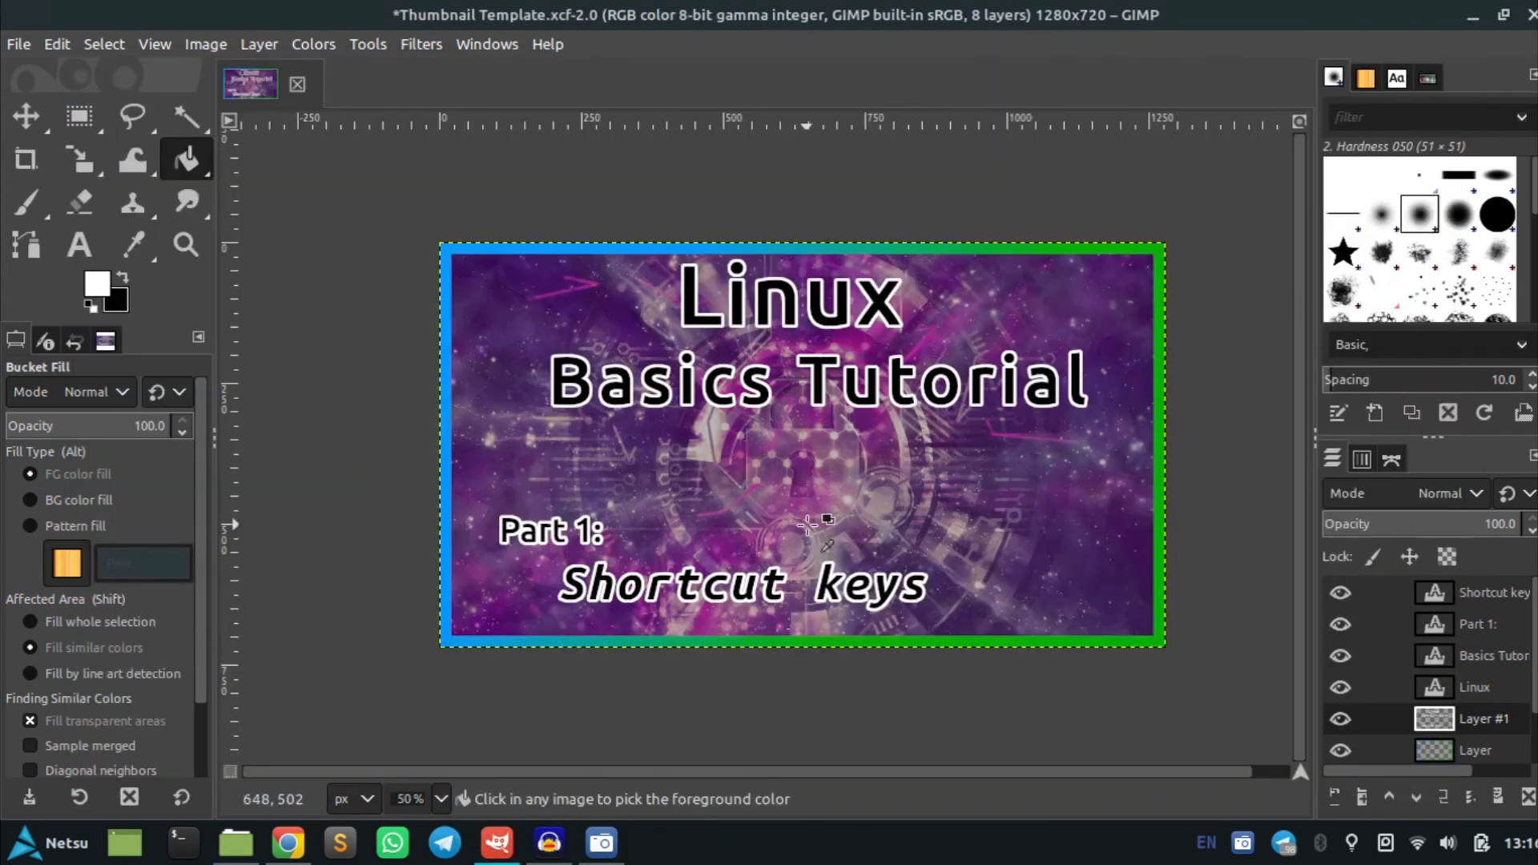
Undo the white outline fills and grown selections around the Part 1: and Shortcut keys text
key(ctrl+z)
key(ctrl+z)
key(ctrl+z)
key(ctrl+z)
key(ctrl+z)
key(ctrl+z)
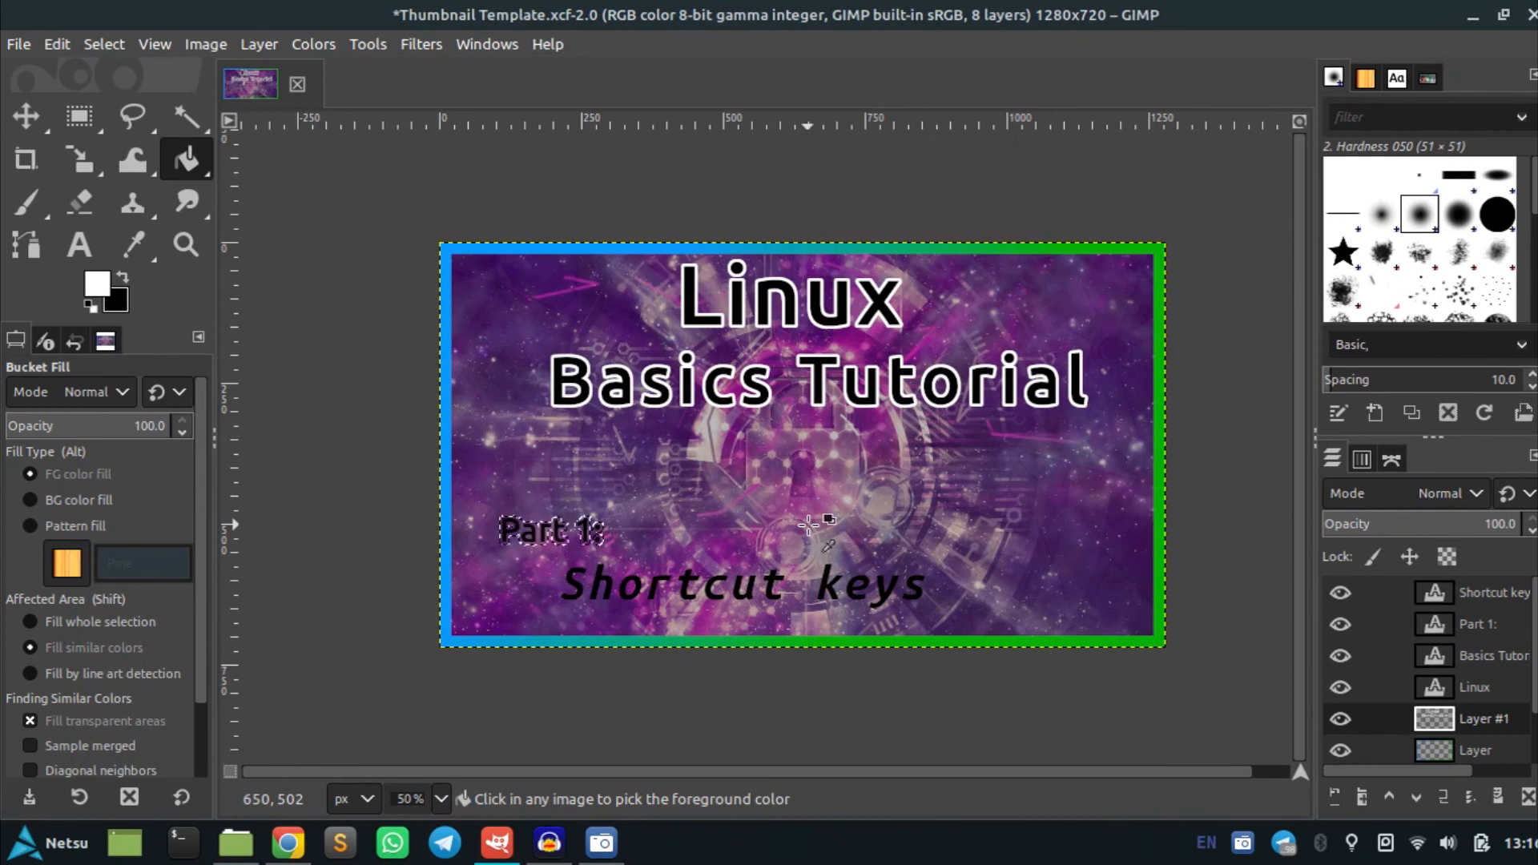
key(ctrl+z)
key(ctrl+z)
key(ctrl+z)
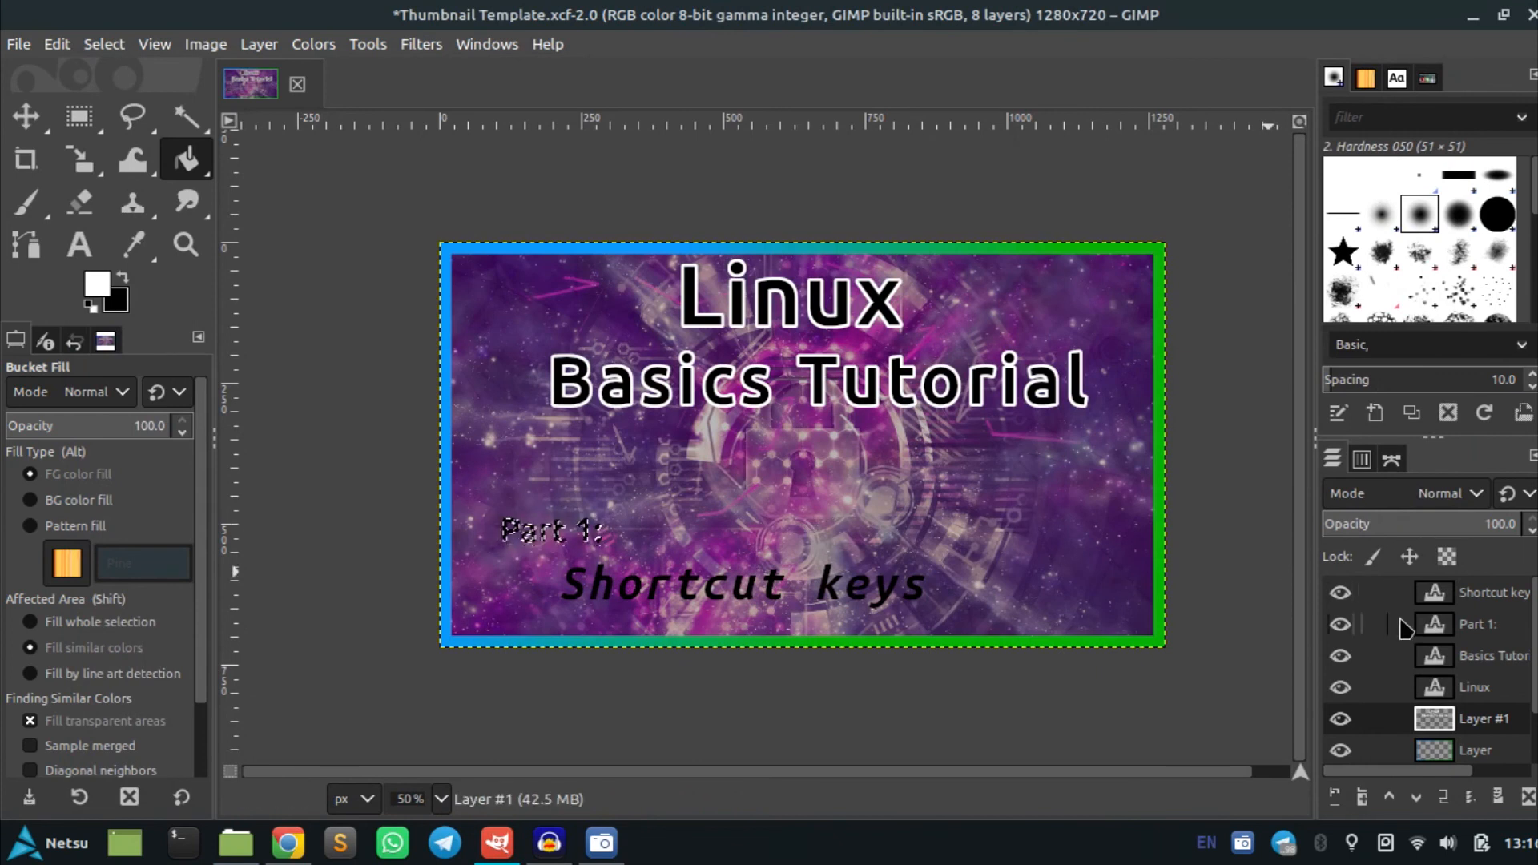
Switch to the Downloads folder and open the Tux penguin PNG in GNU Image Manipulation Program
key(alt)
key(alt+Tab)
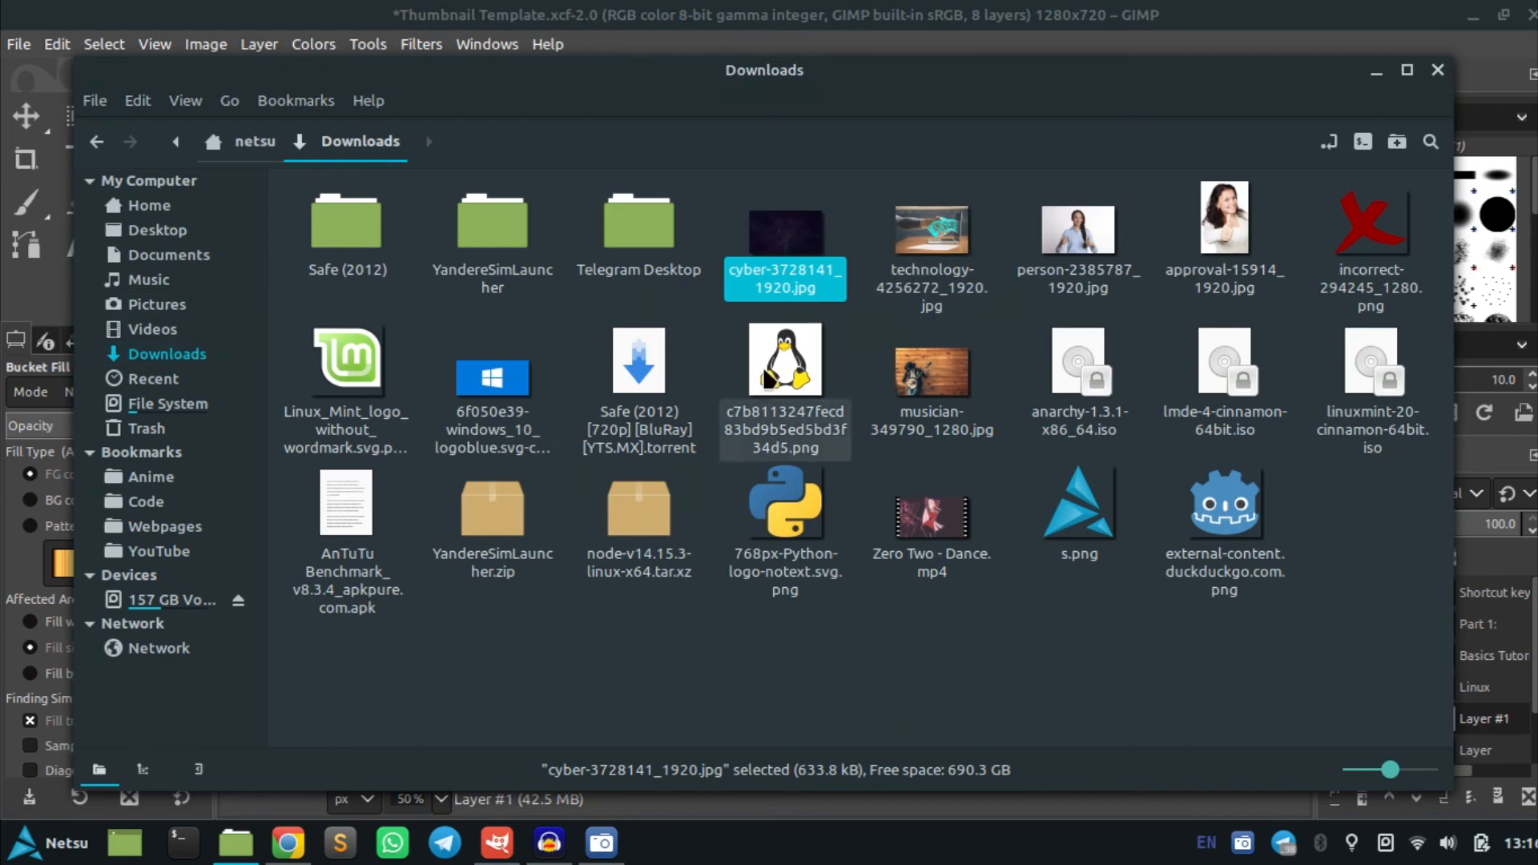
click(909, 300)
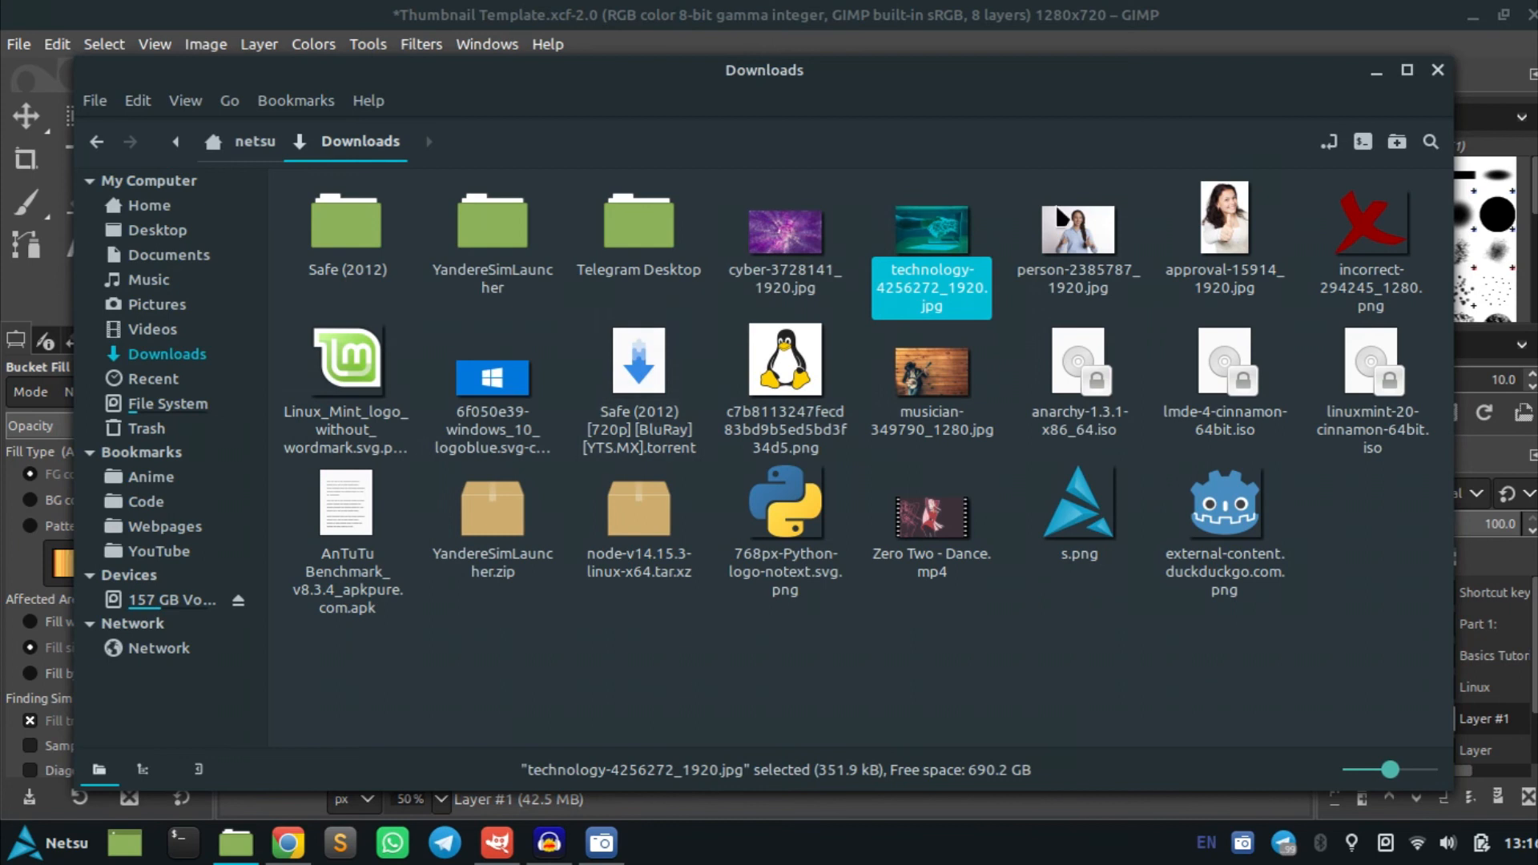
right_click(781, 362)
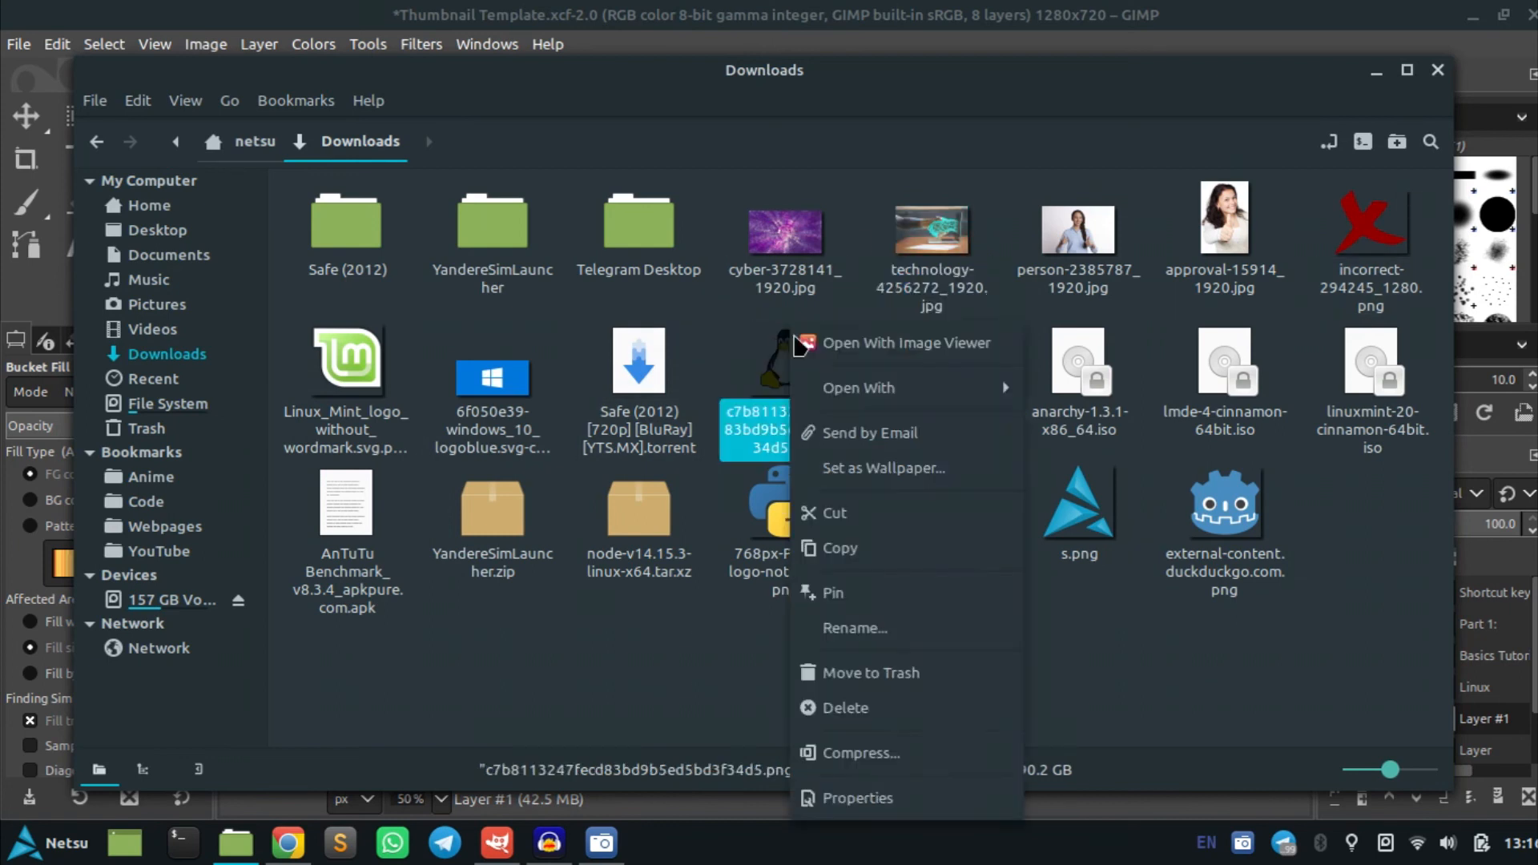
mouse_move(917, 388)
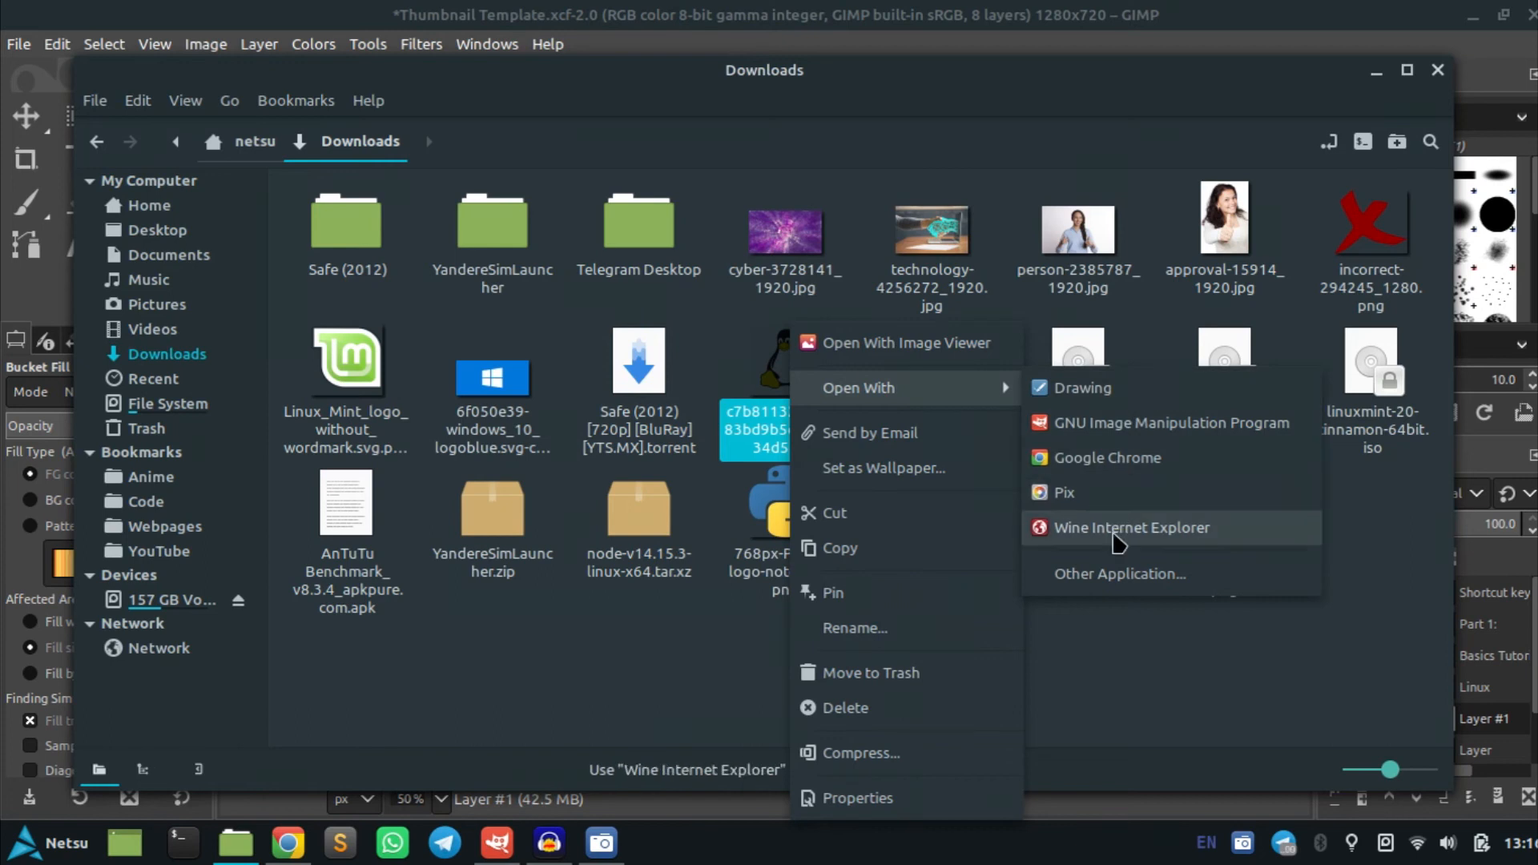
click(1105, 425)
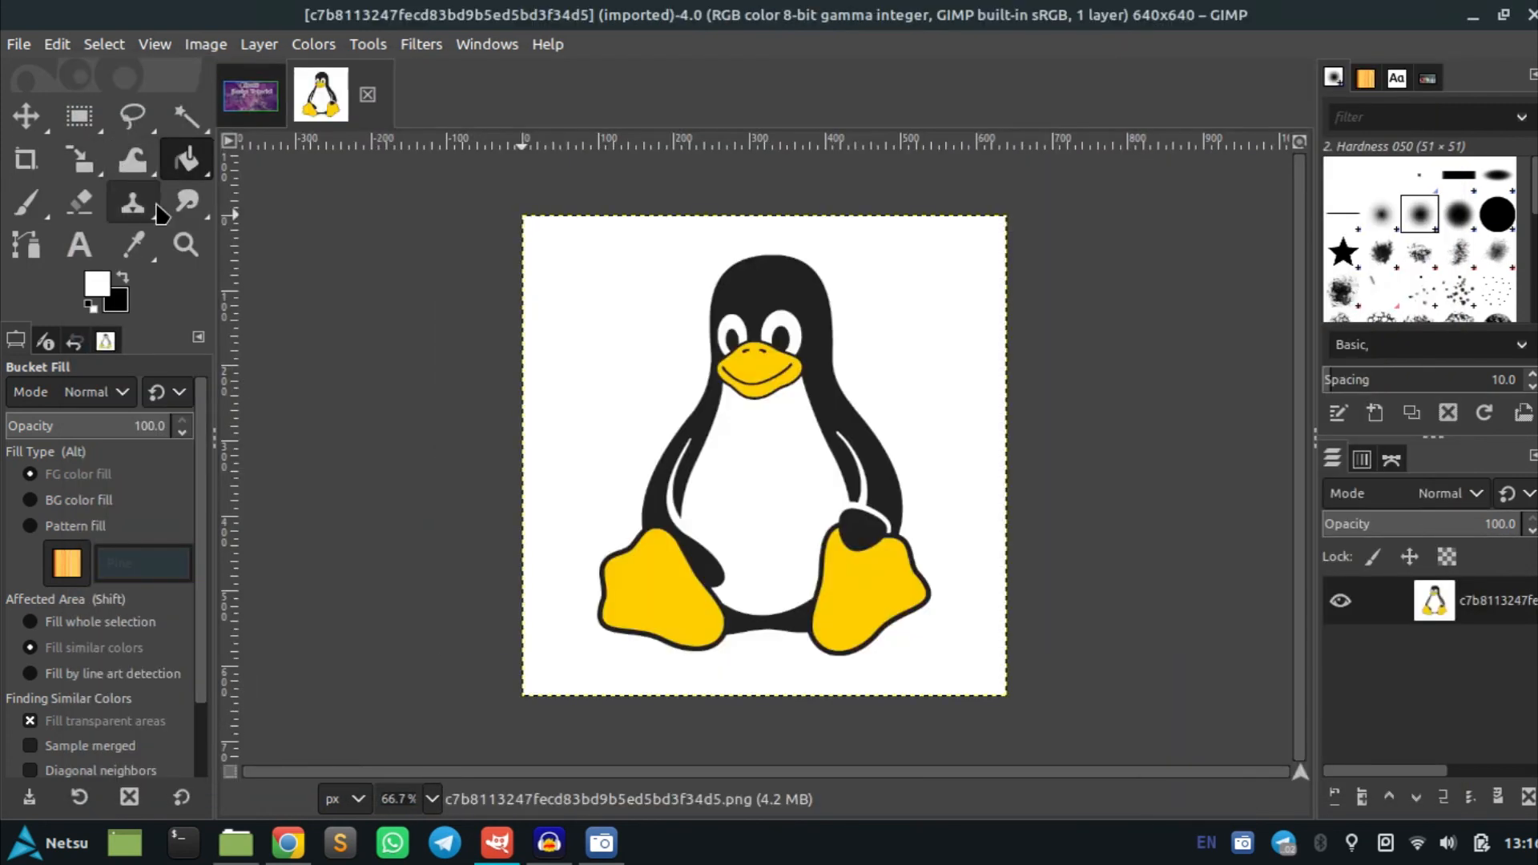
Select the penguin image's white background with Fuzzy Select and delete it to make it transparent
click(190, 132)
click(574, 240)
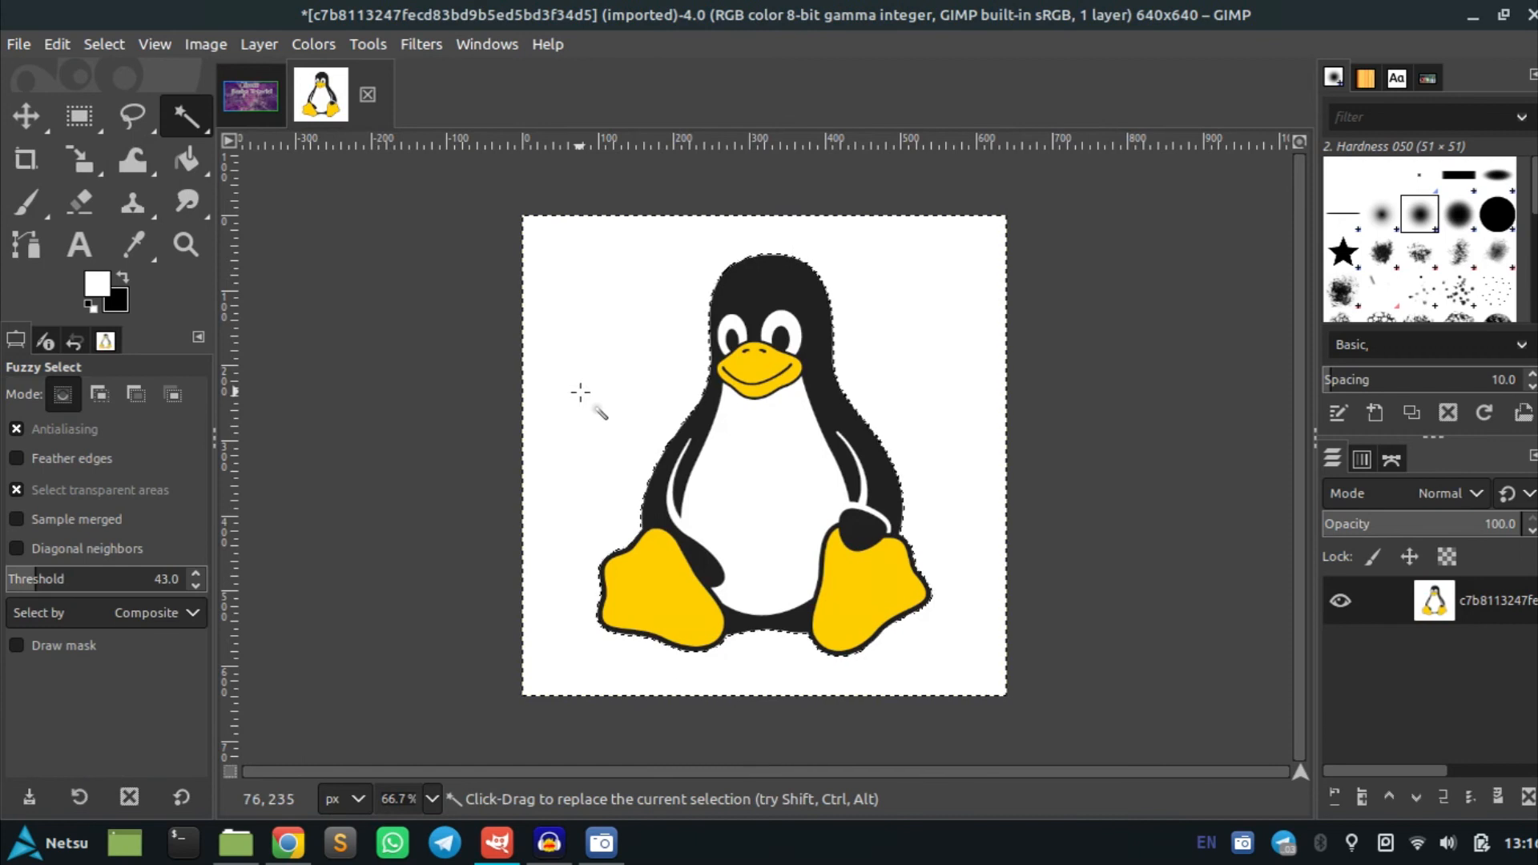
right_click(1488, 608)
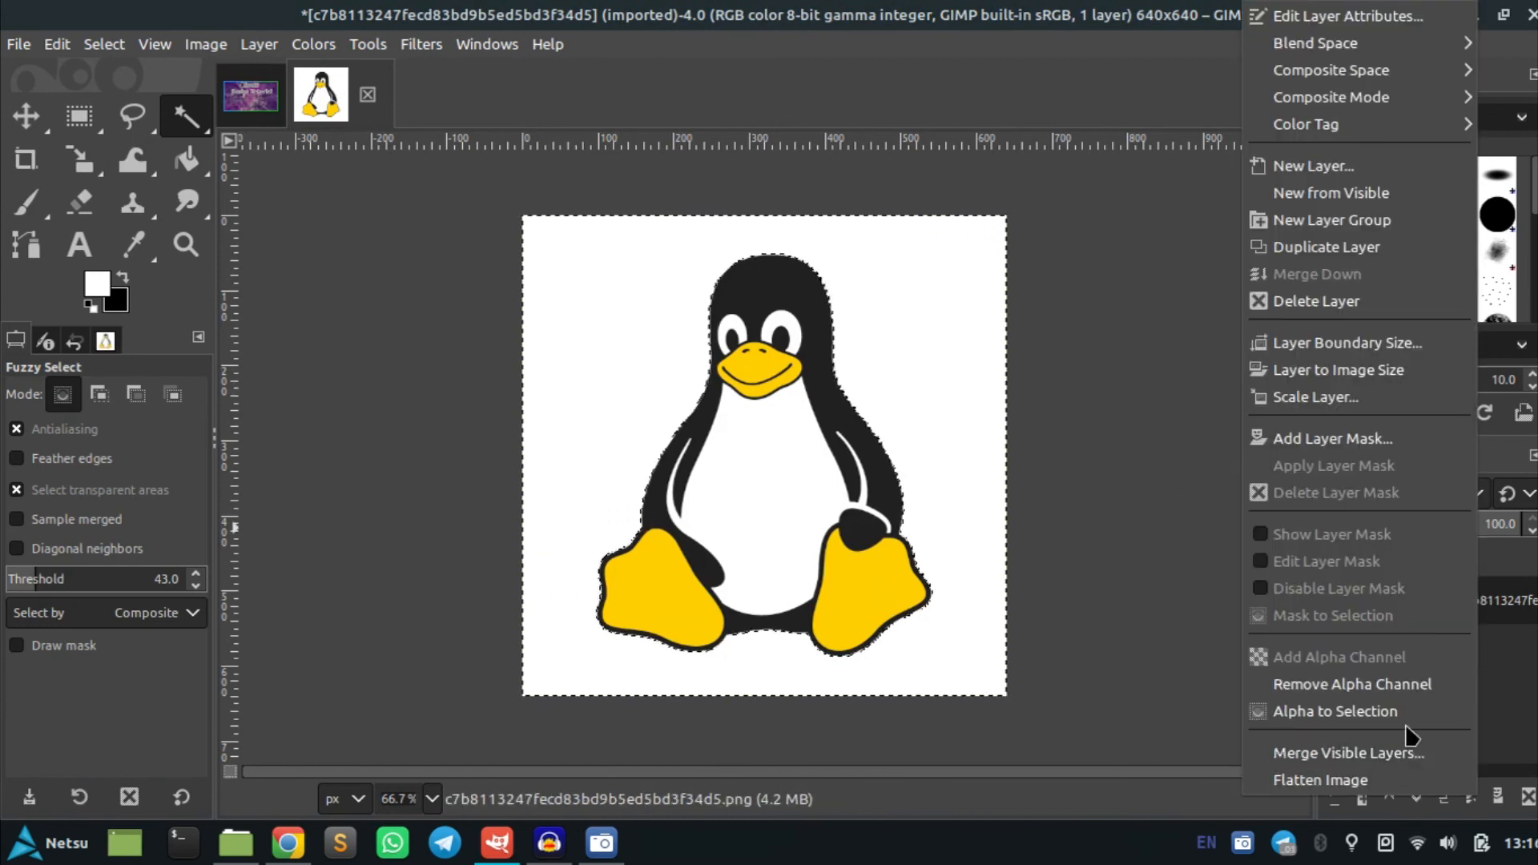
click(1371, 712)
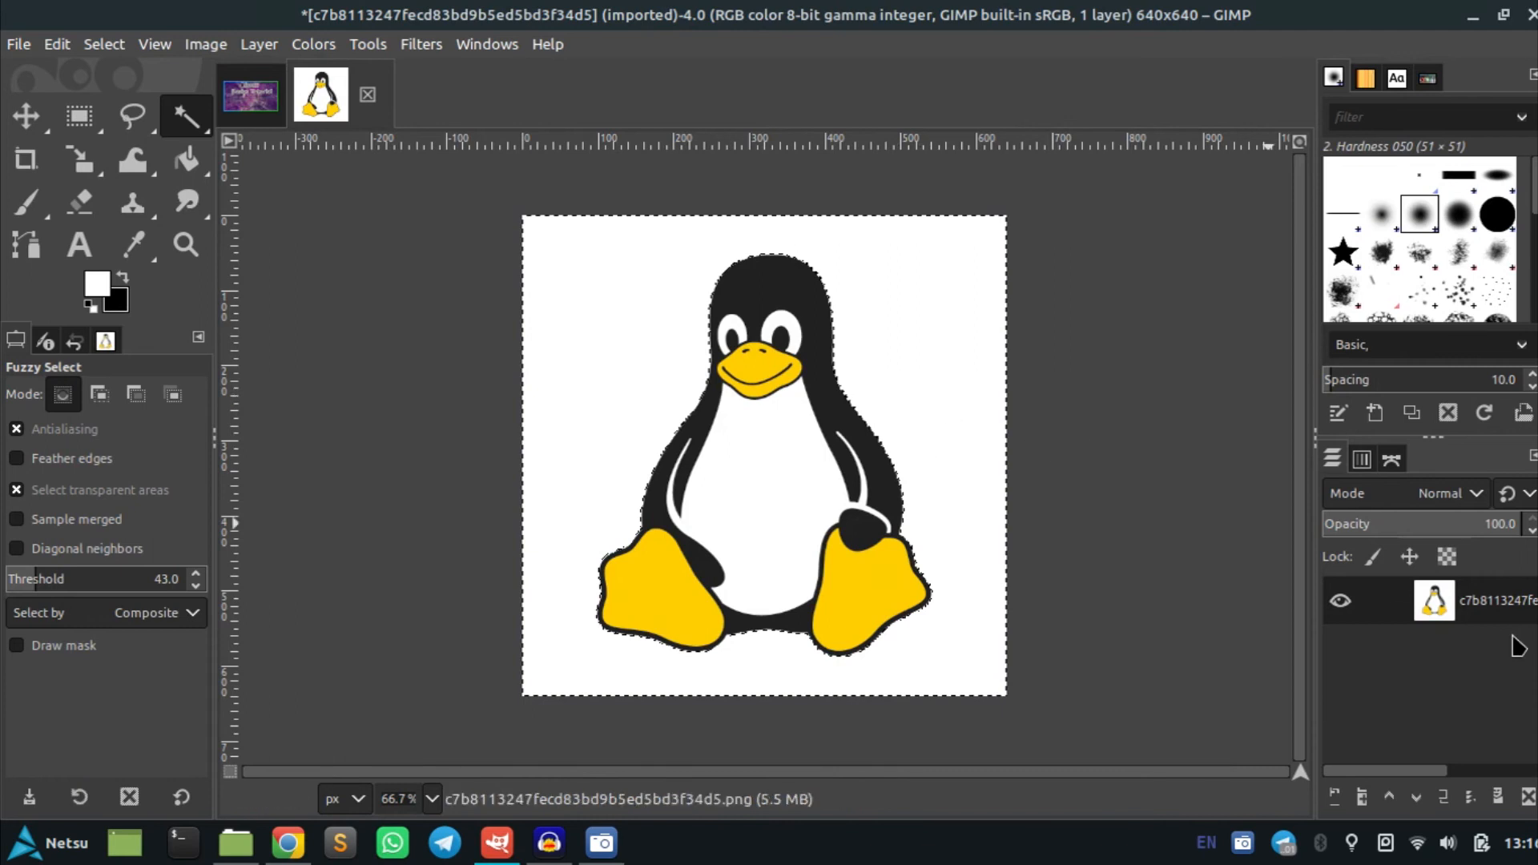
right_click(1502, 607)
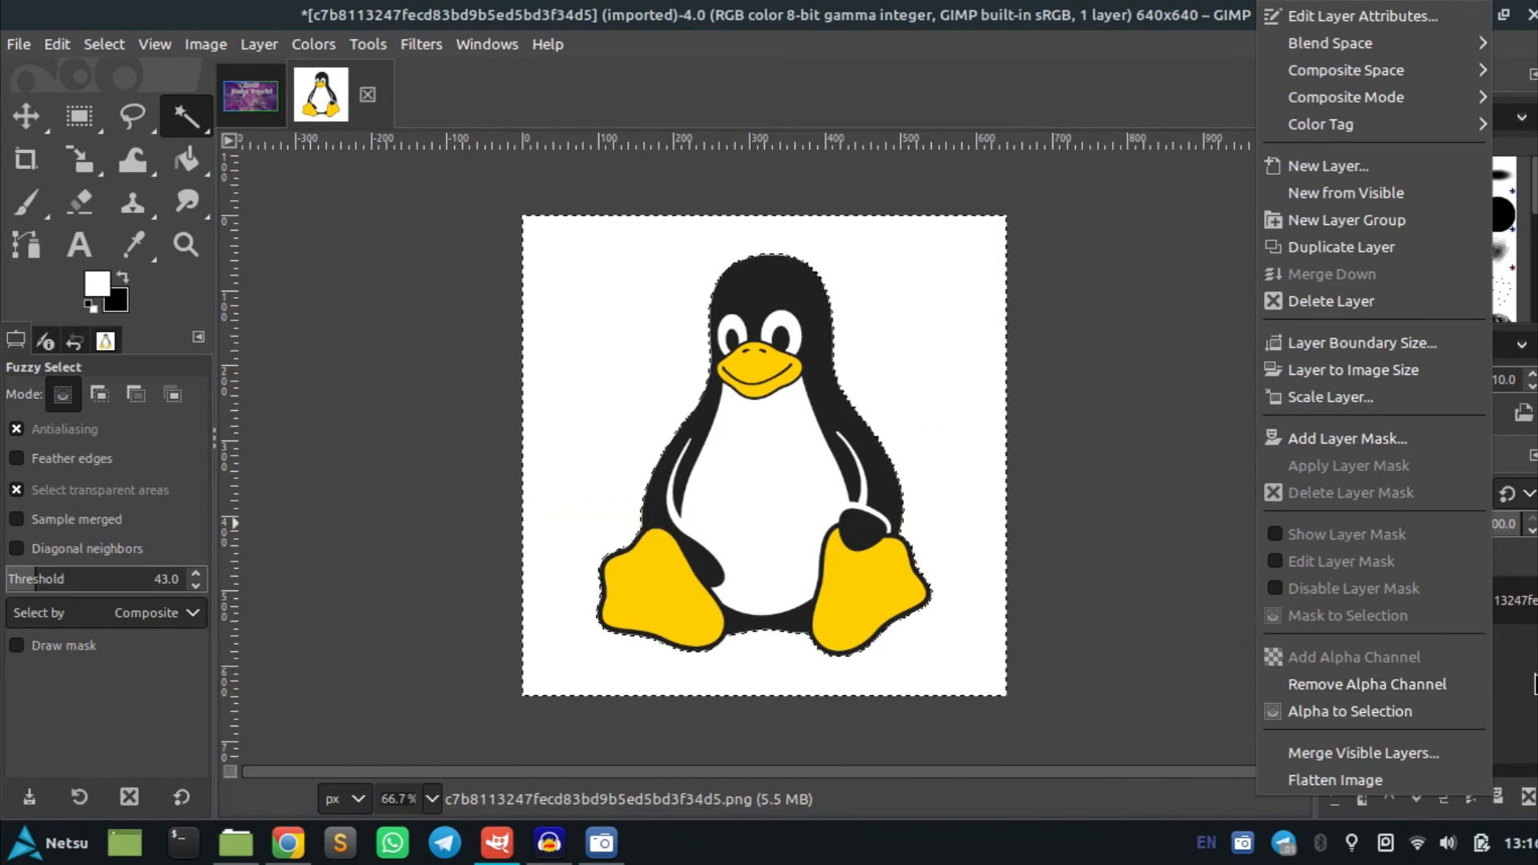
click(887, 418)
key(Delete)
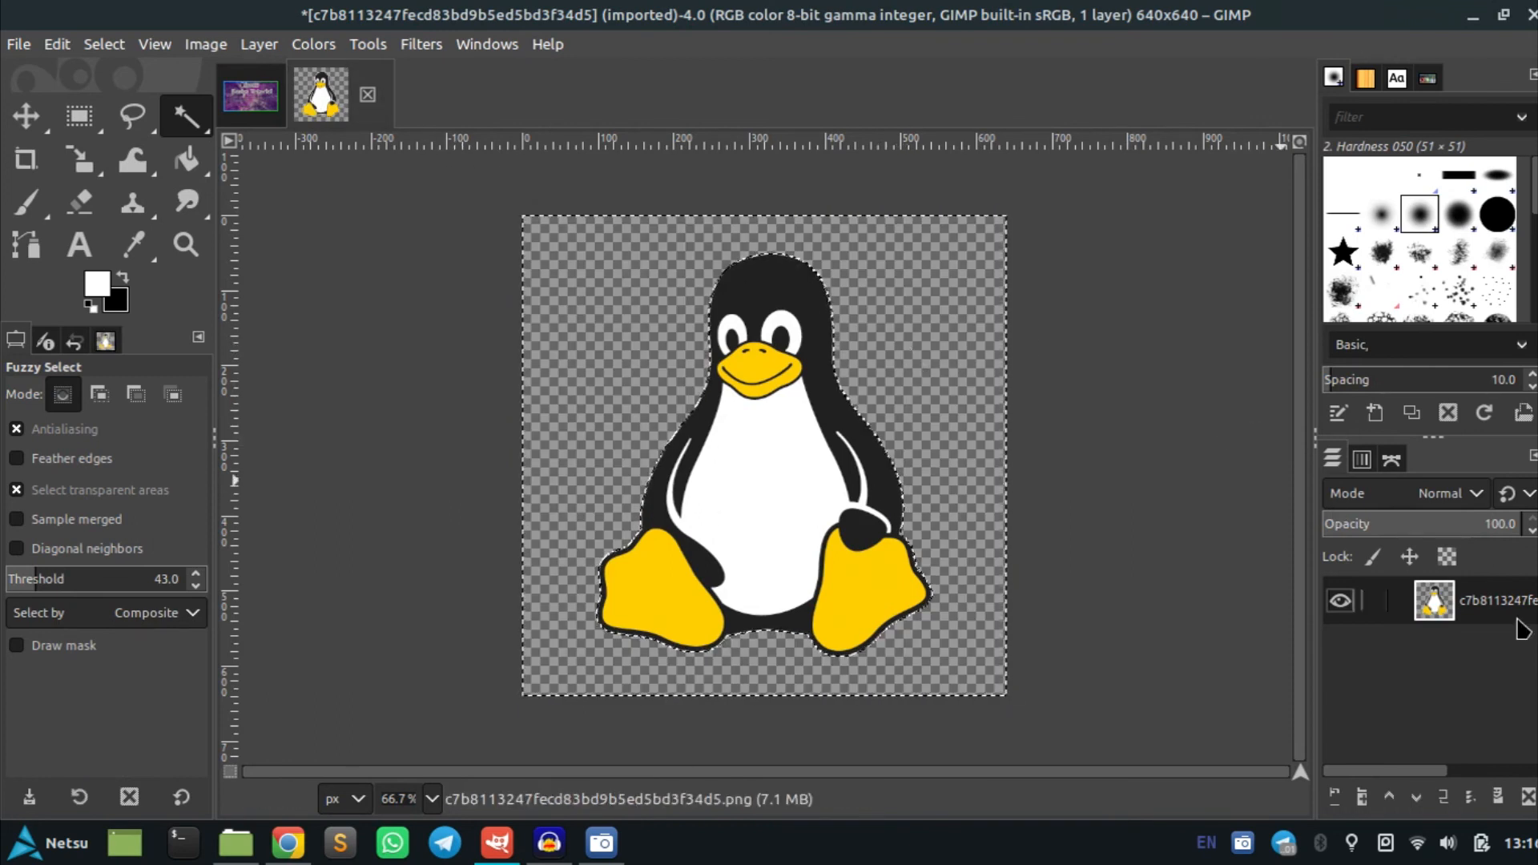
Drag the penguin layer into Thumbnail Template and scale it to 311 × 311 px at the lower right
drag(1514, 618, 833, 447)
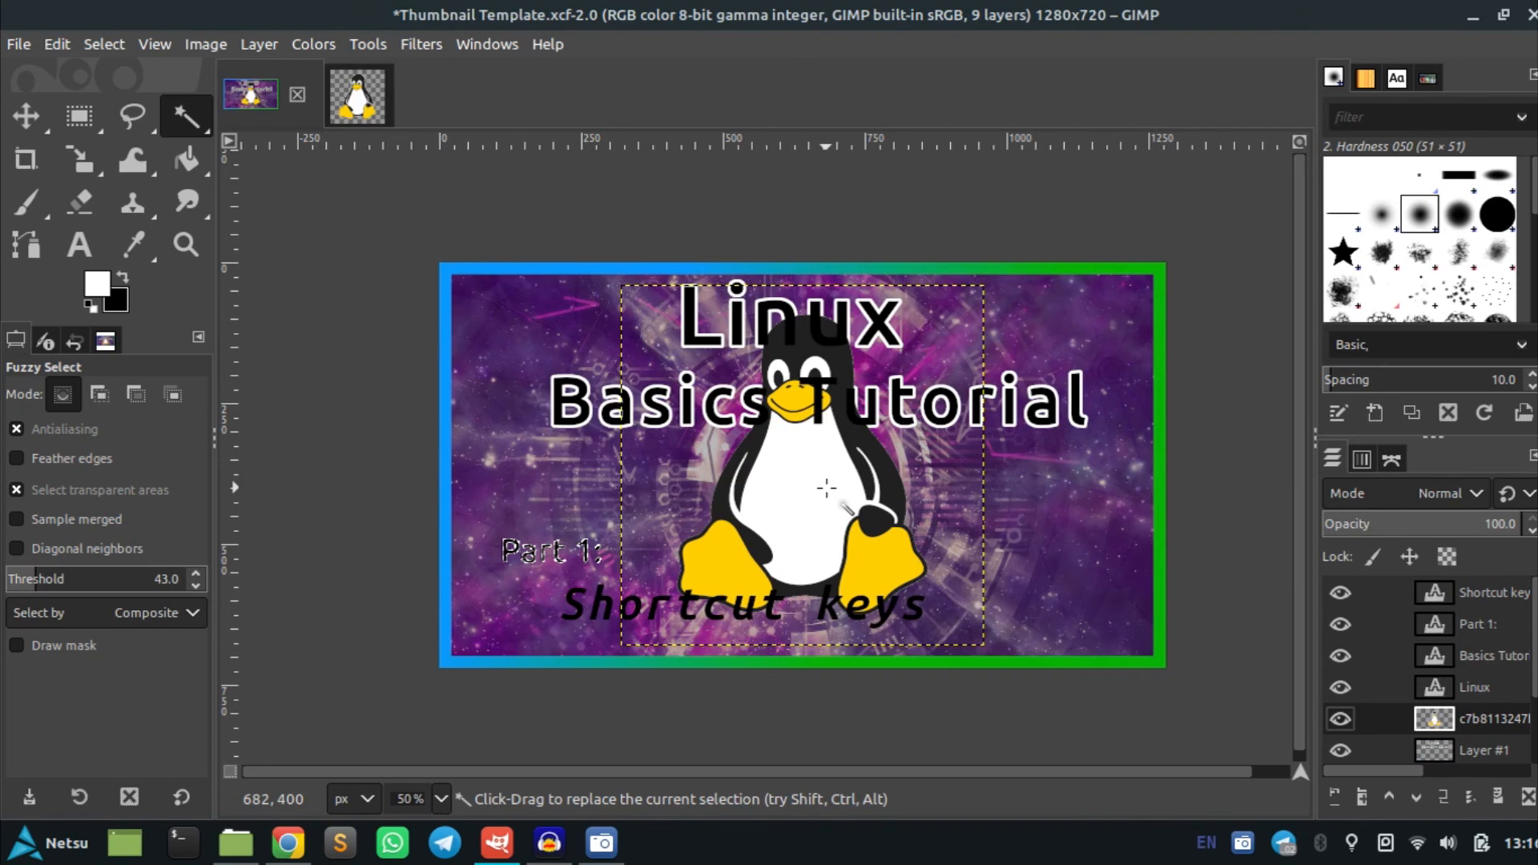
key(shift+s)
click(827, 487)
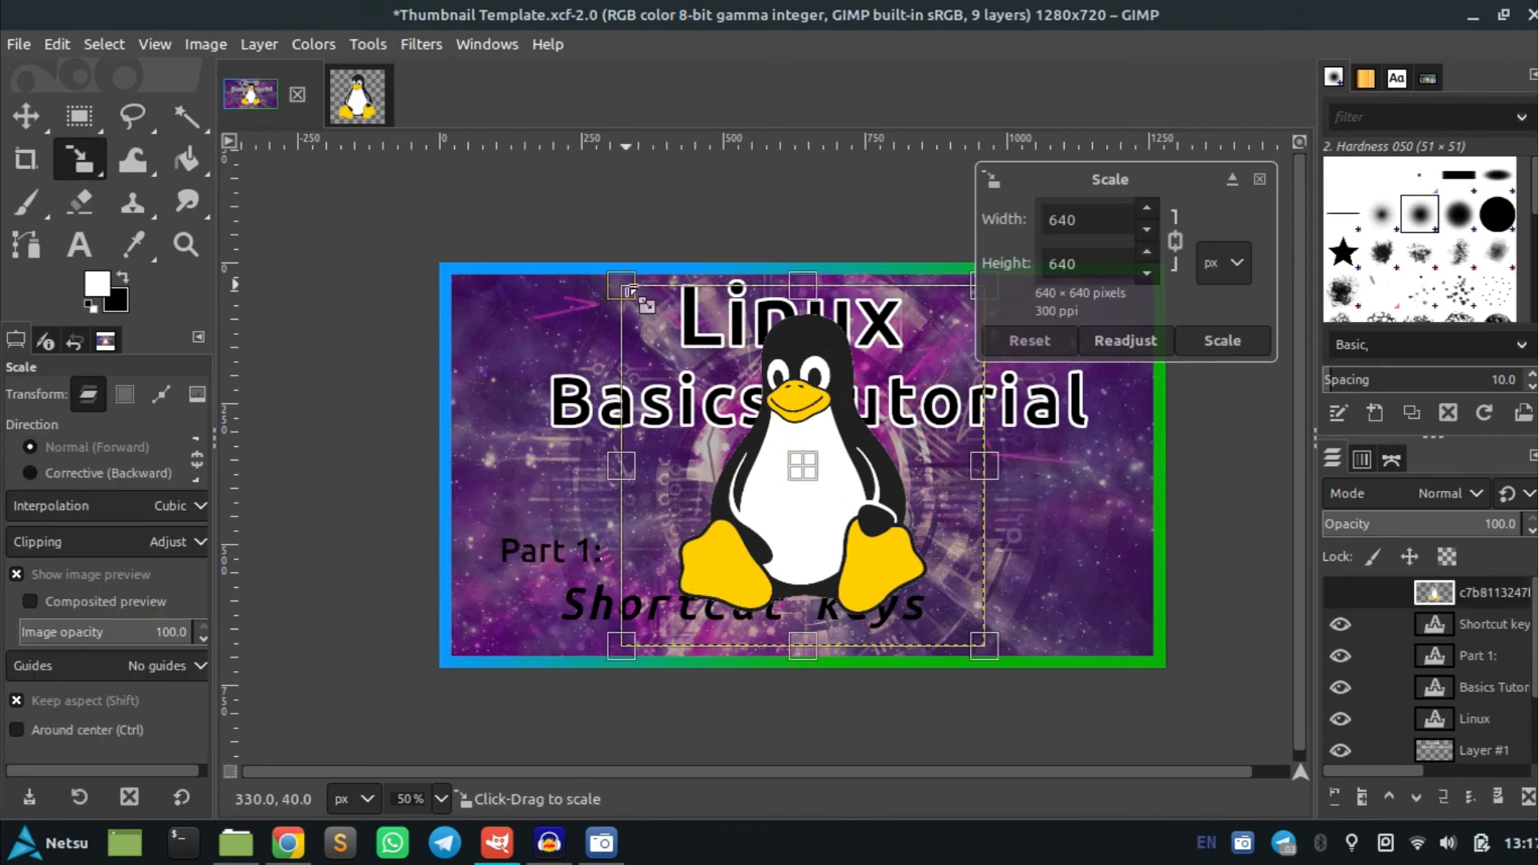
drag(604, 271, 1023, 545)
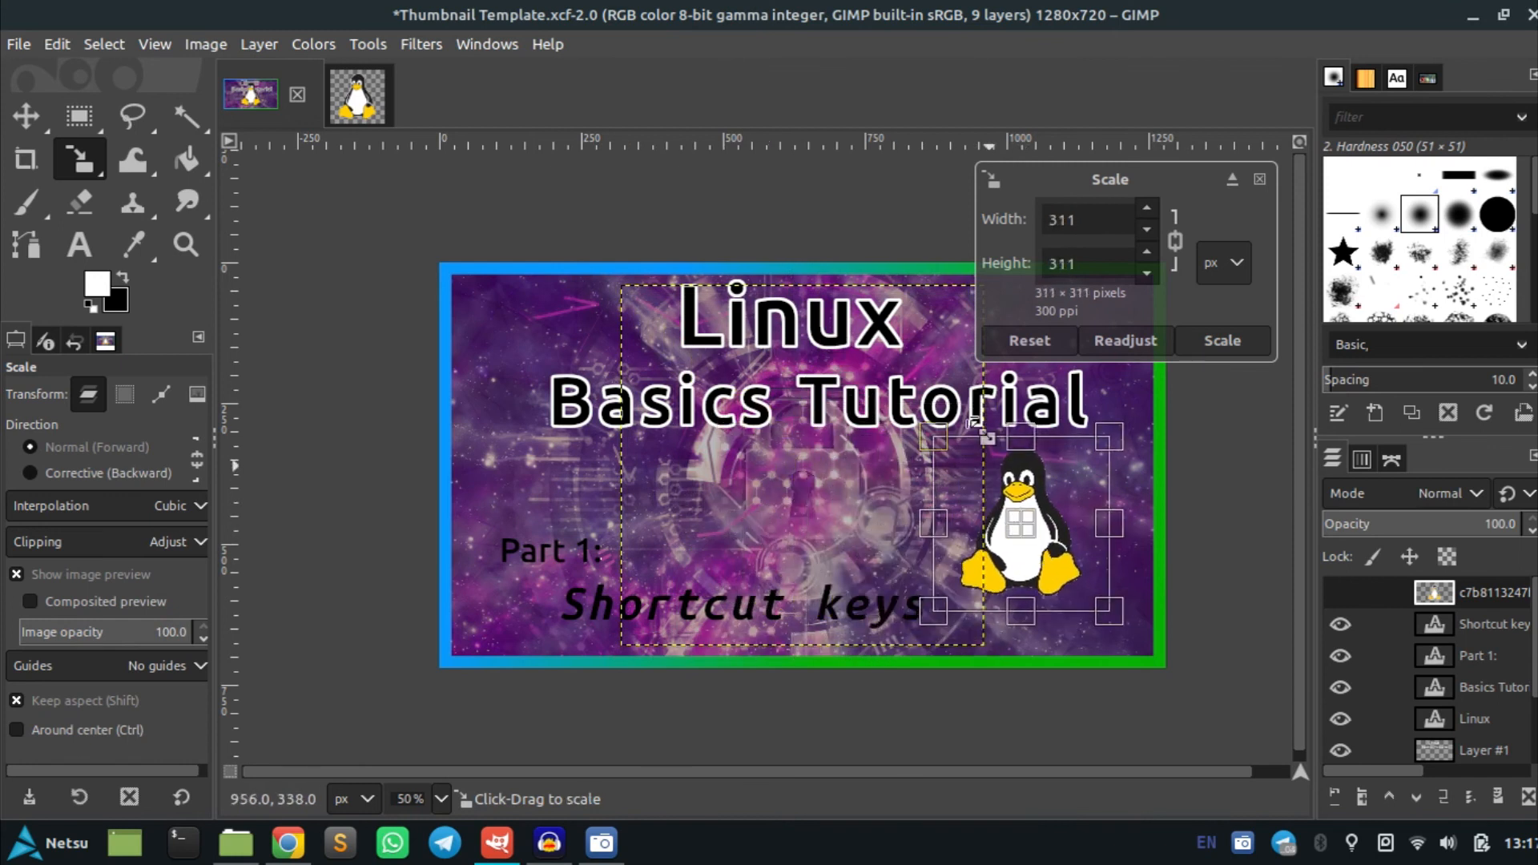
click(1214, 351)
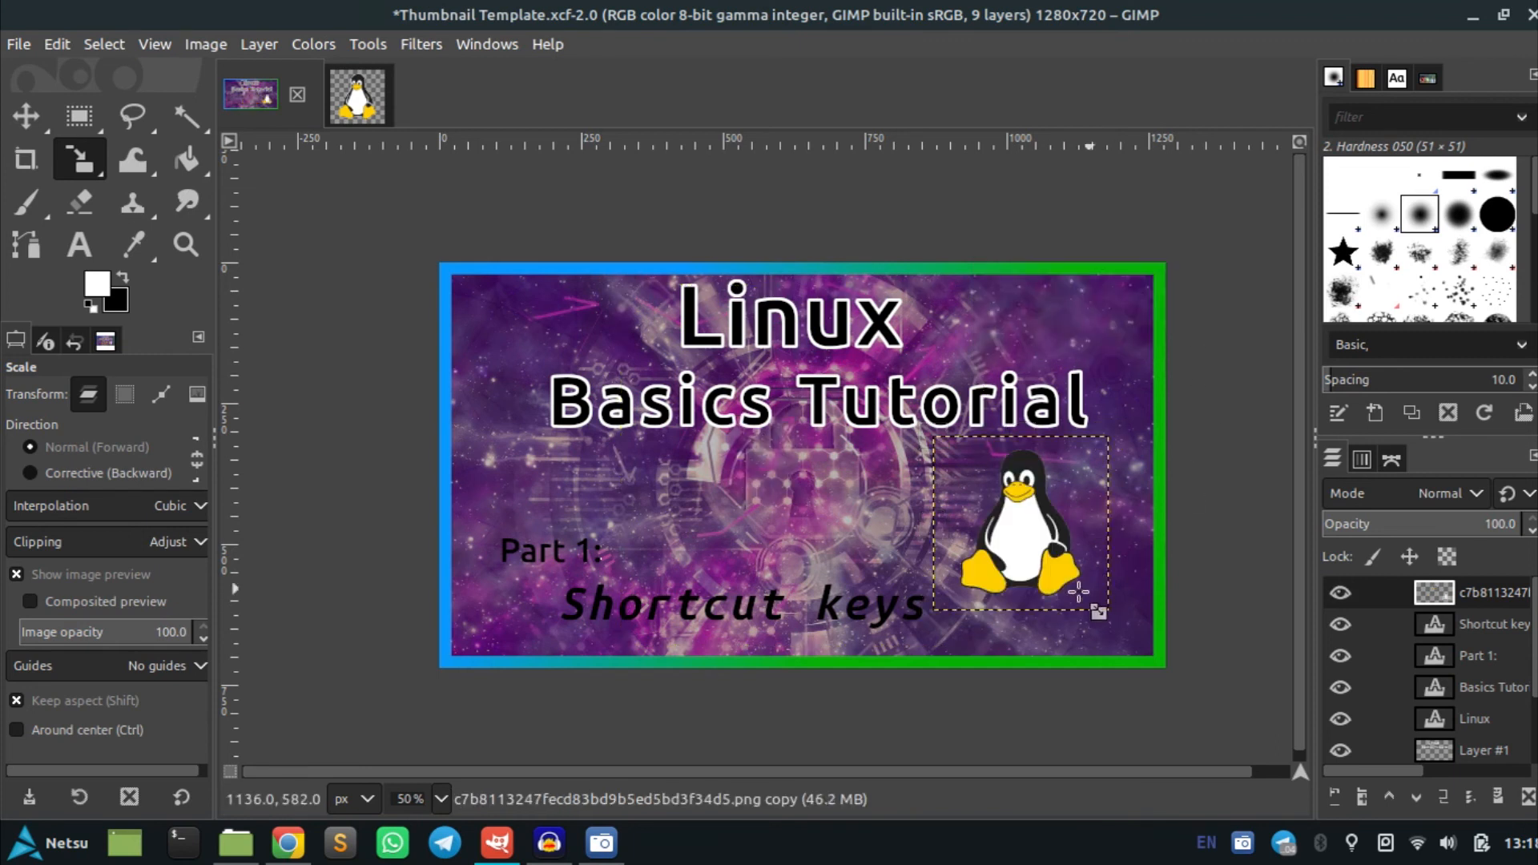
Switch to Chrome and search Google for ubuntu logo in a new tab
click(305, 837)
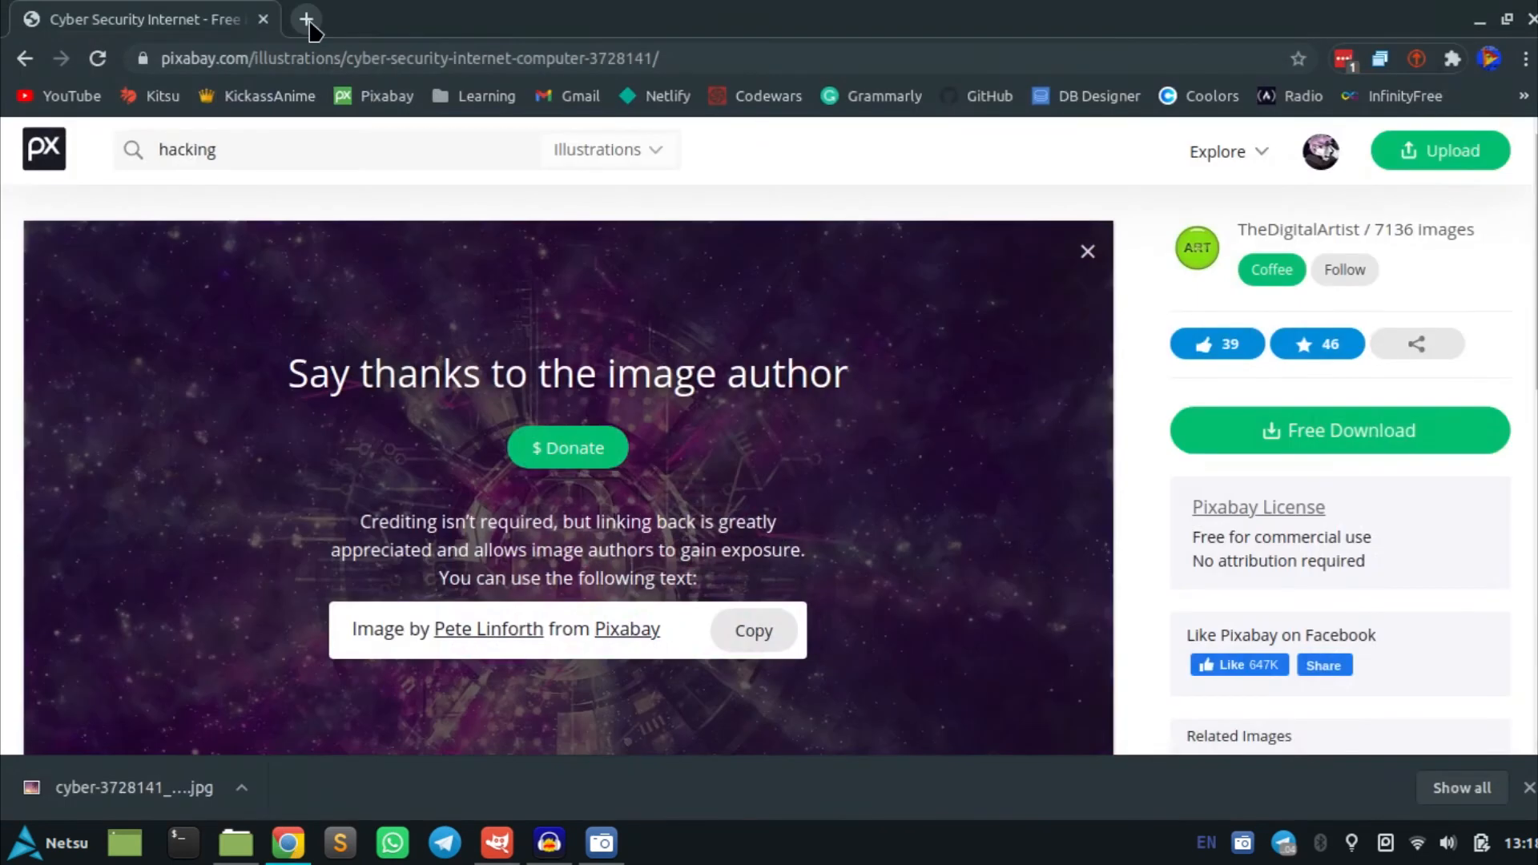
click(308, 22)
text(ubuntu)
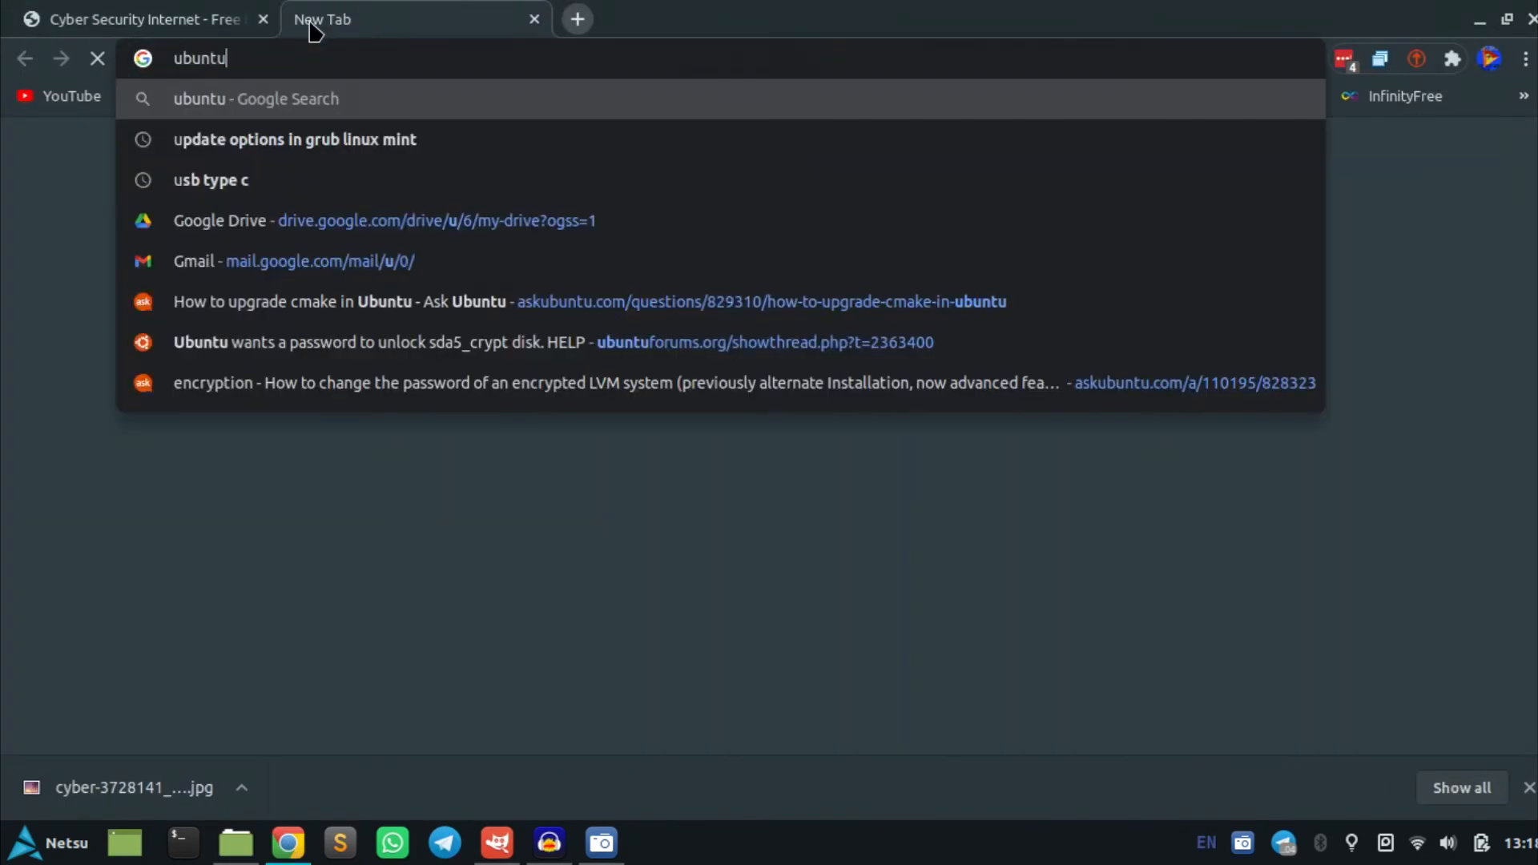
text( logo)
key(Return)
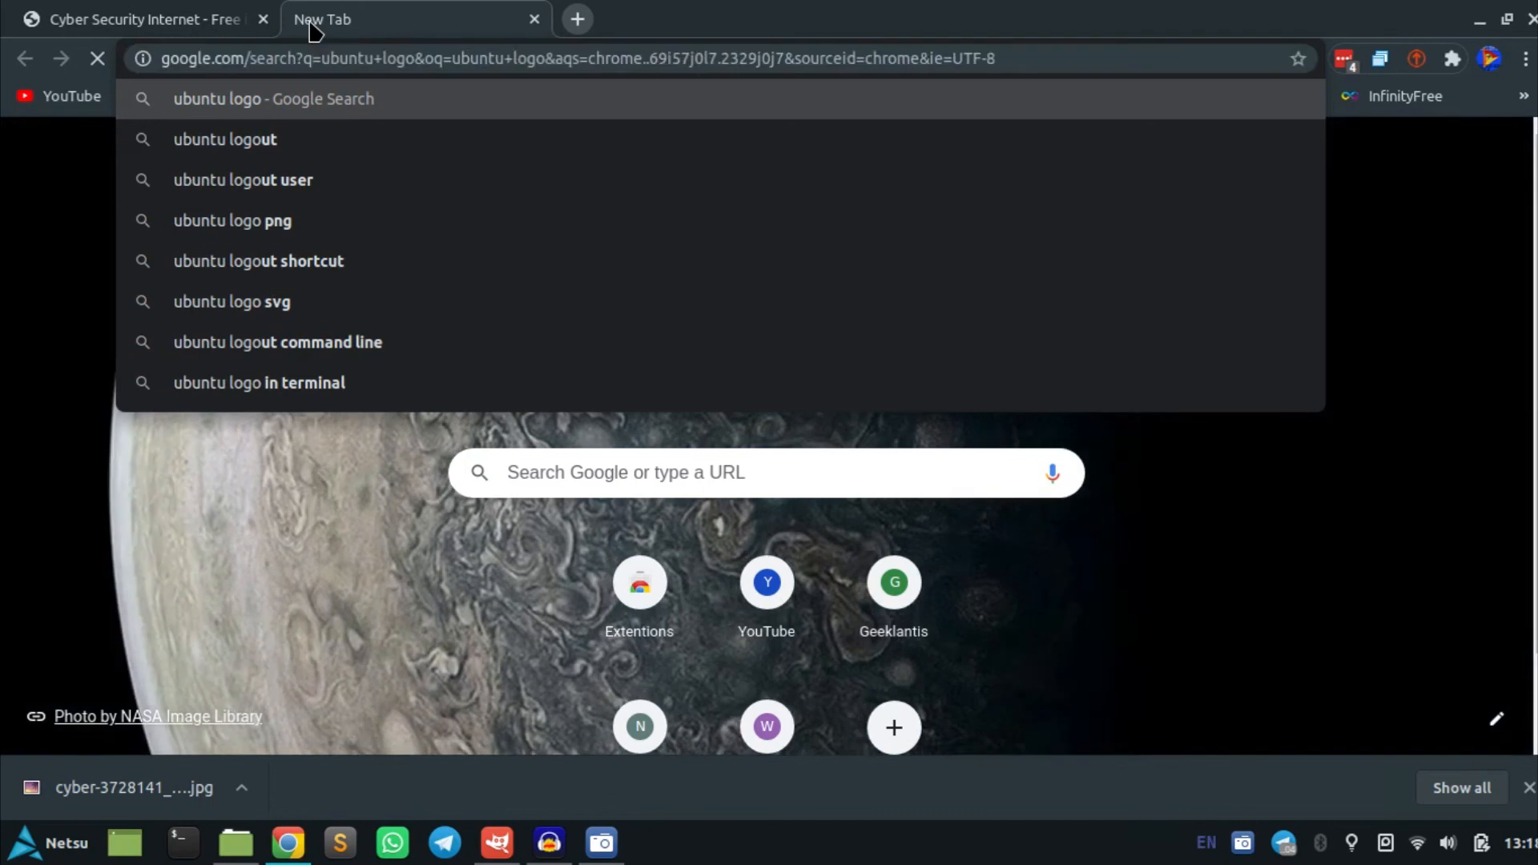
Search Google for debian logo in another new tab
key(ctrl+t)
text(linux mi)
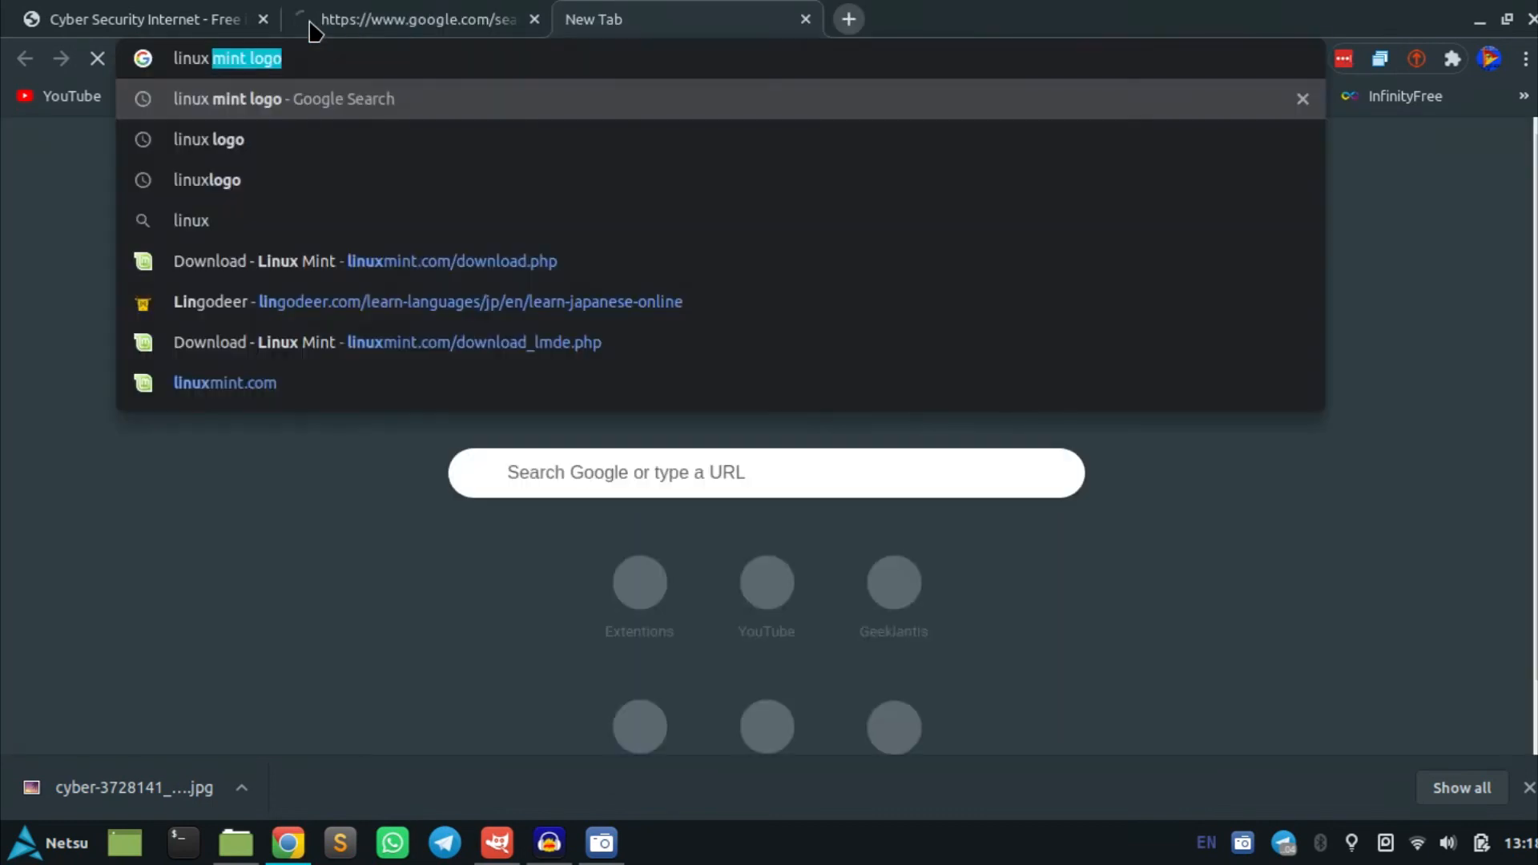
text(nt)
key(ctrl+a)
key(BackSpace)
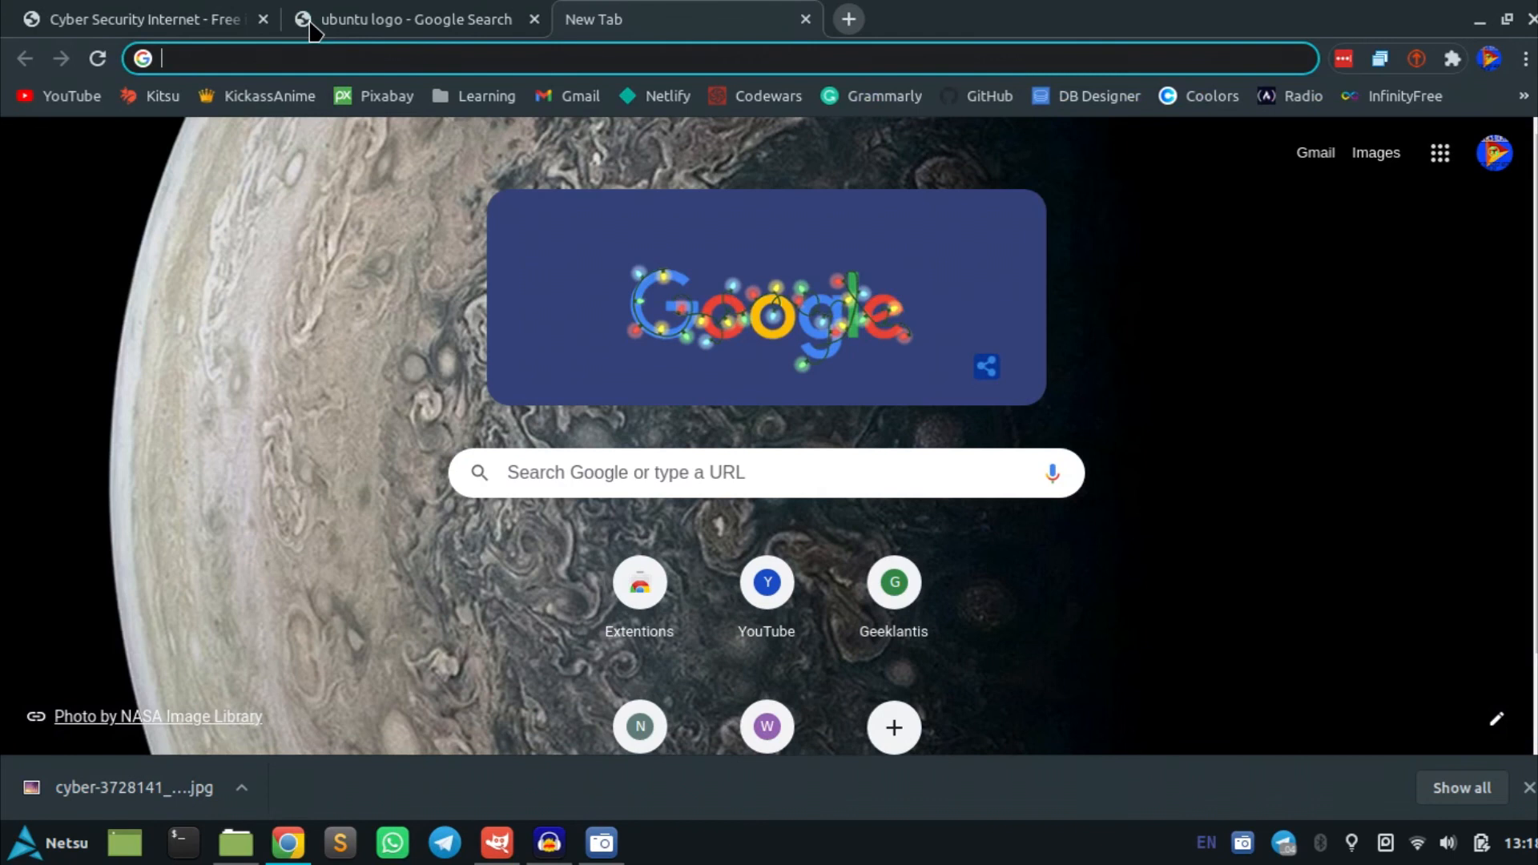
text(debian logo)
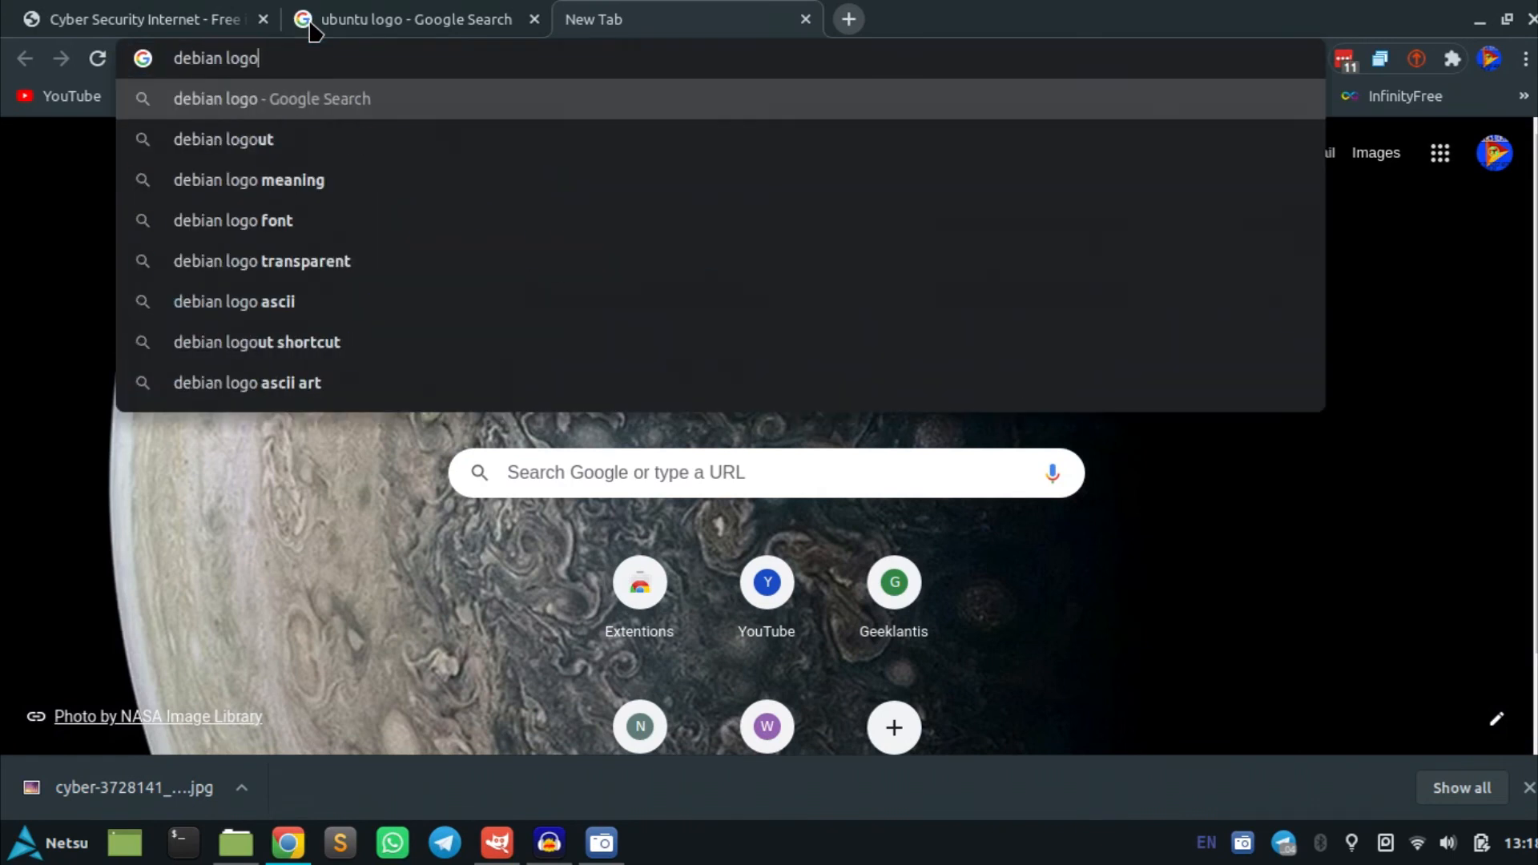
key(Return)
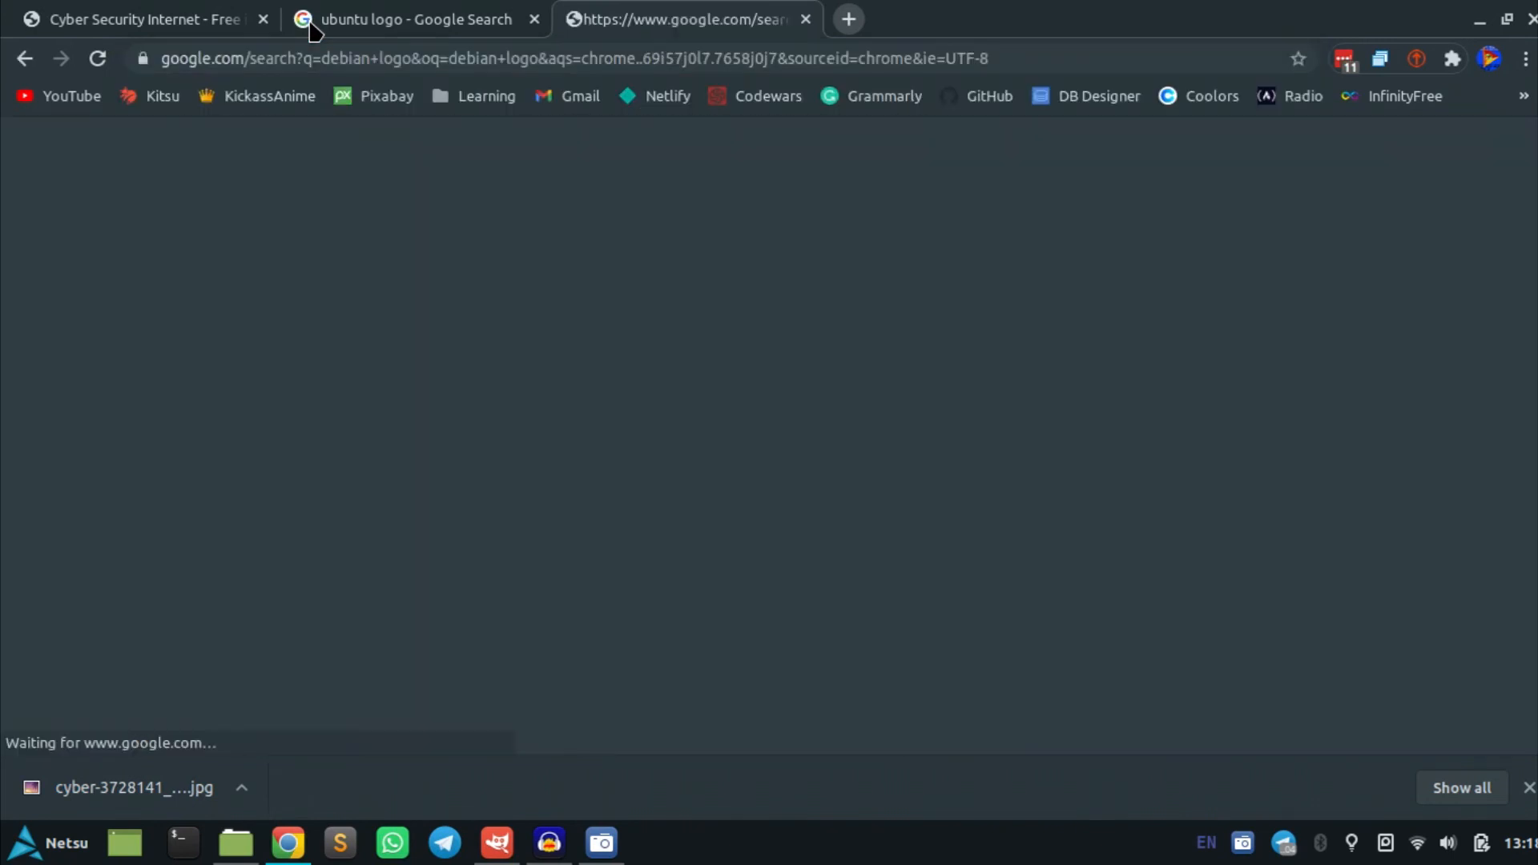
Search Google for kali linux logo in another new tab
key(ctrl+t)
text(kali linux )
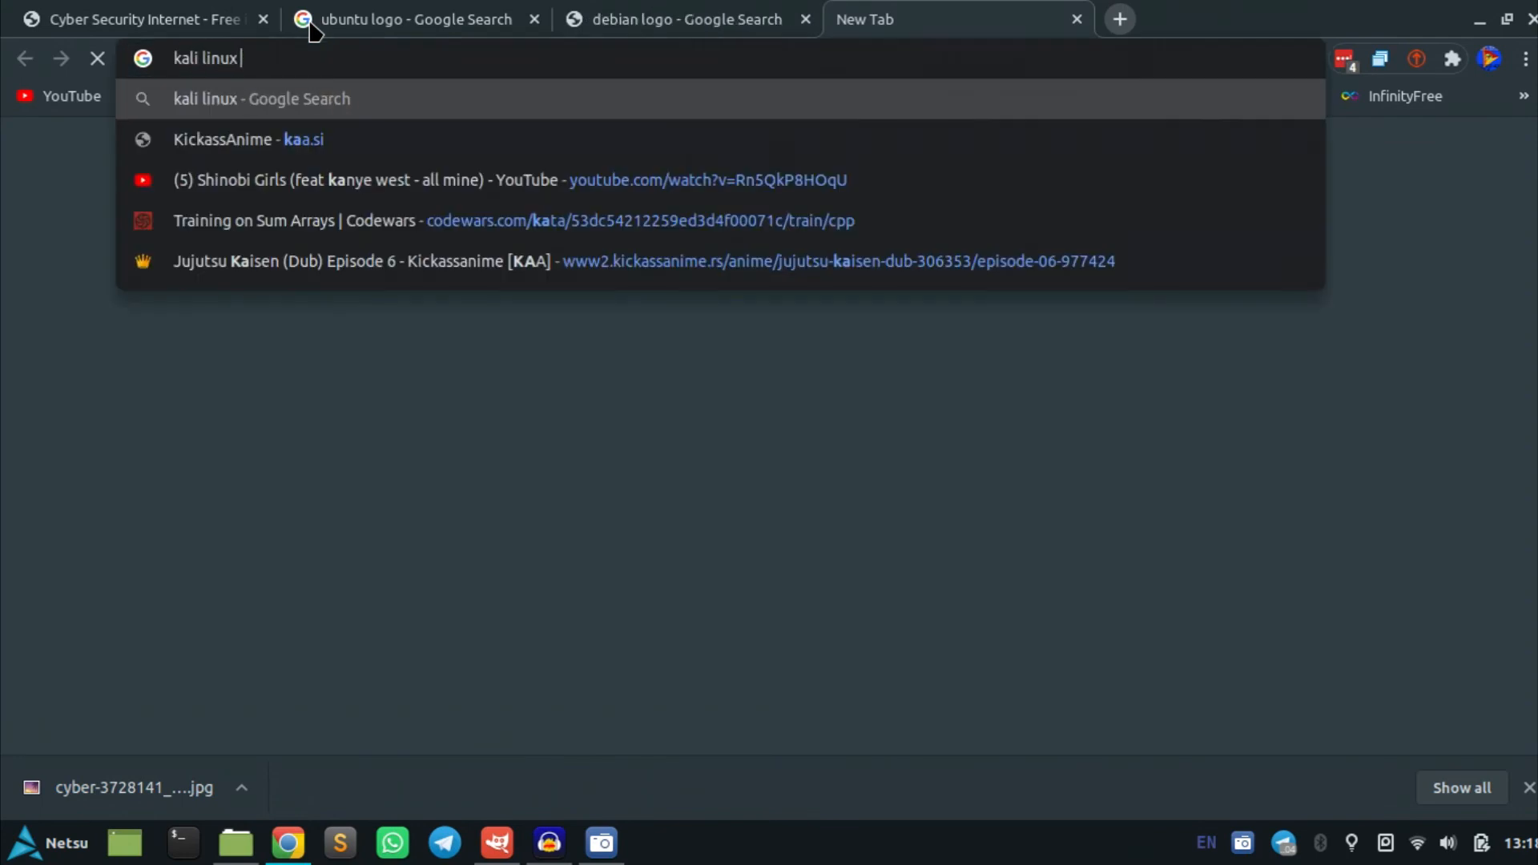
text(logo)
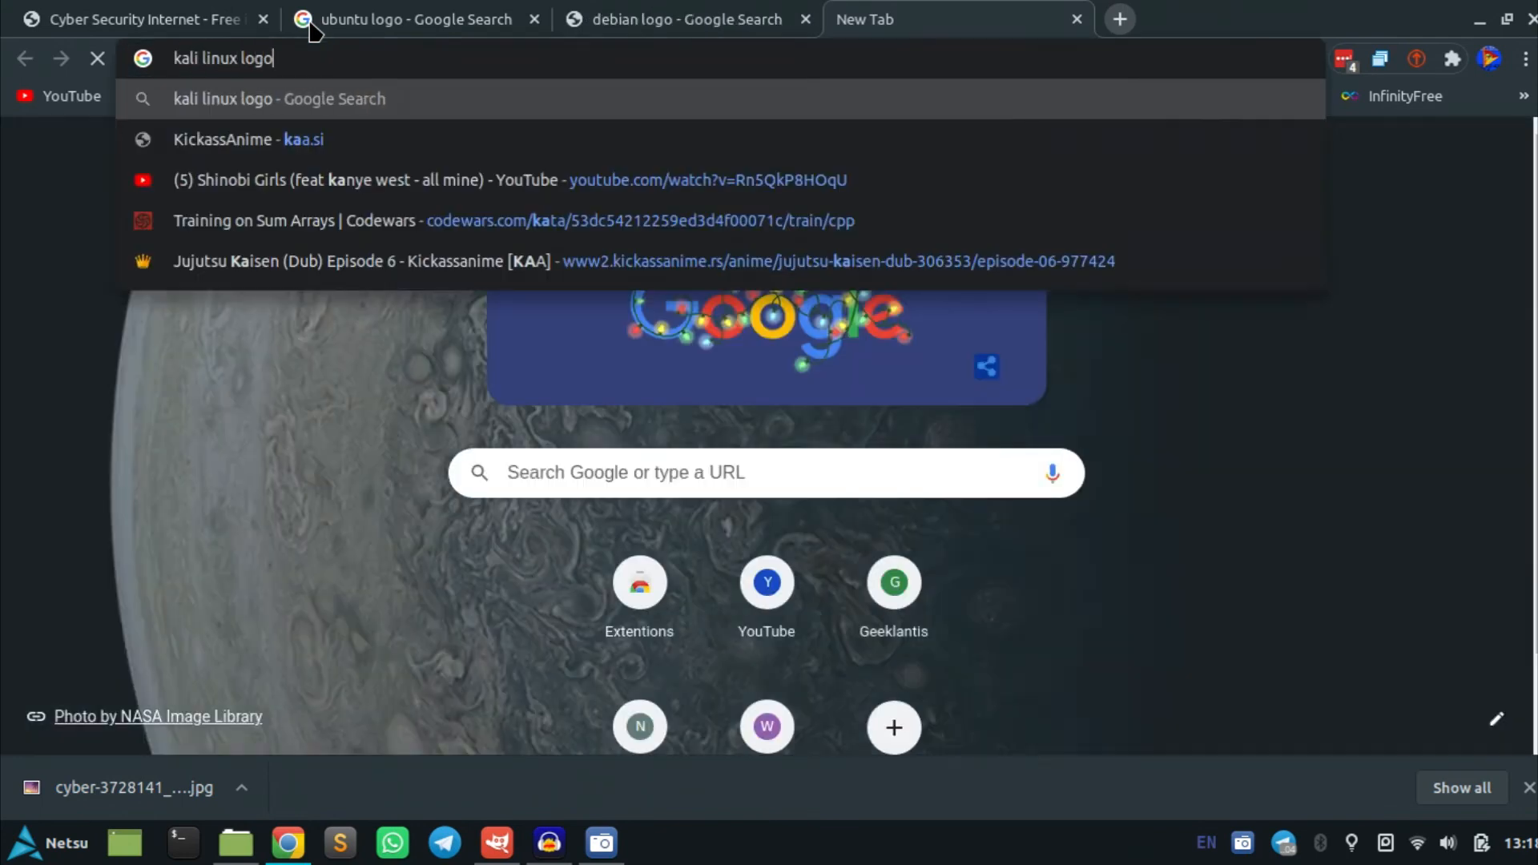
key(Return)
Search Google for arch linux logo in another new tab
key(ctrl+t)
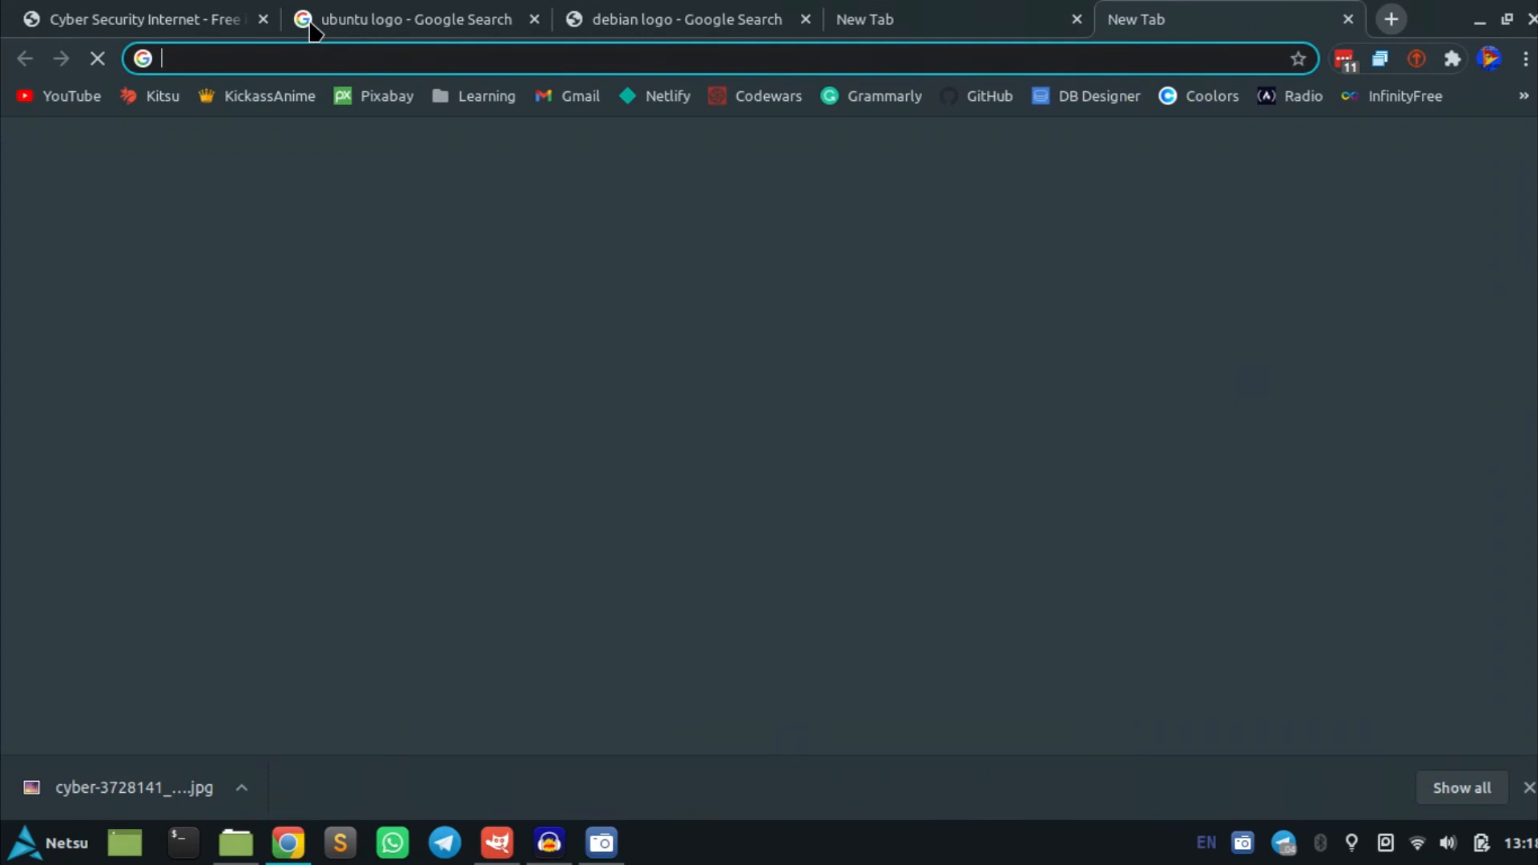
text(arch linux logo)
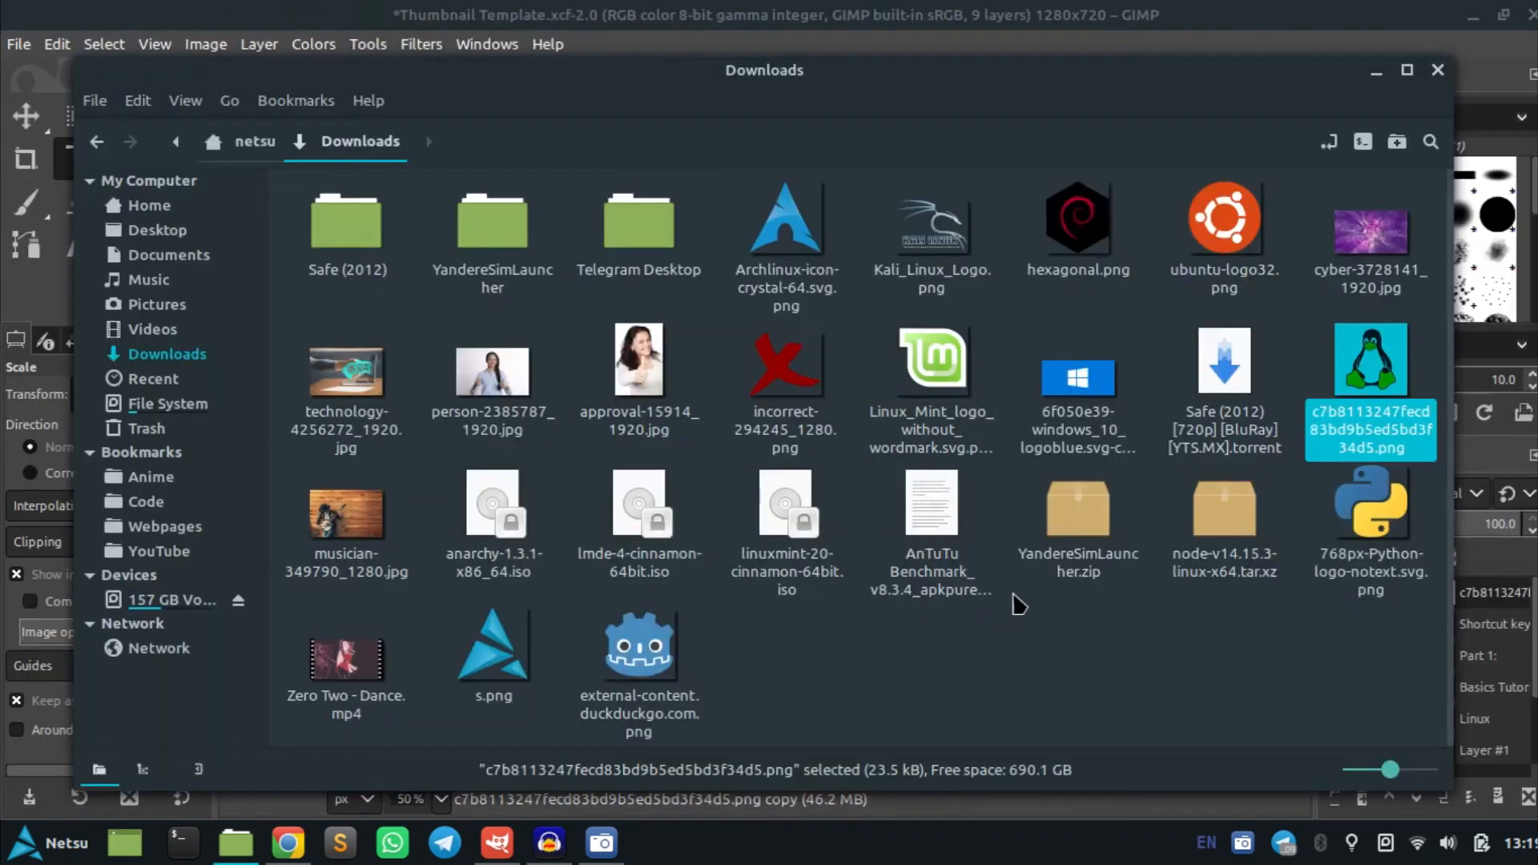
Drag the Linux Mint logo into the thumbnail and scale it to 121 × 120 px beside the penguin
click(1100, 641)
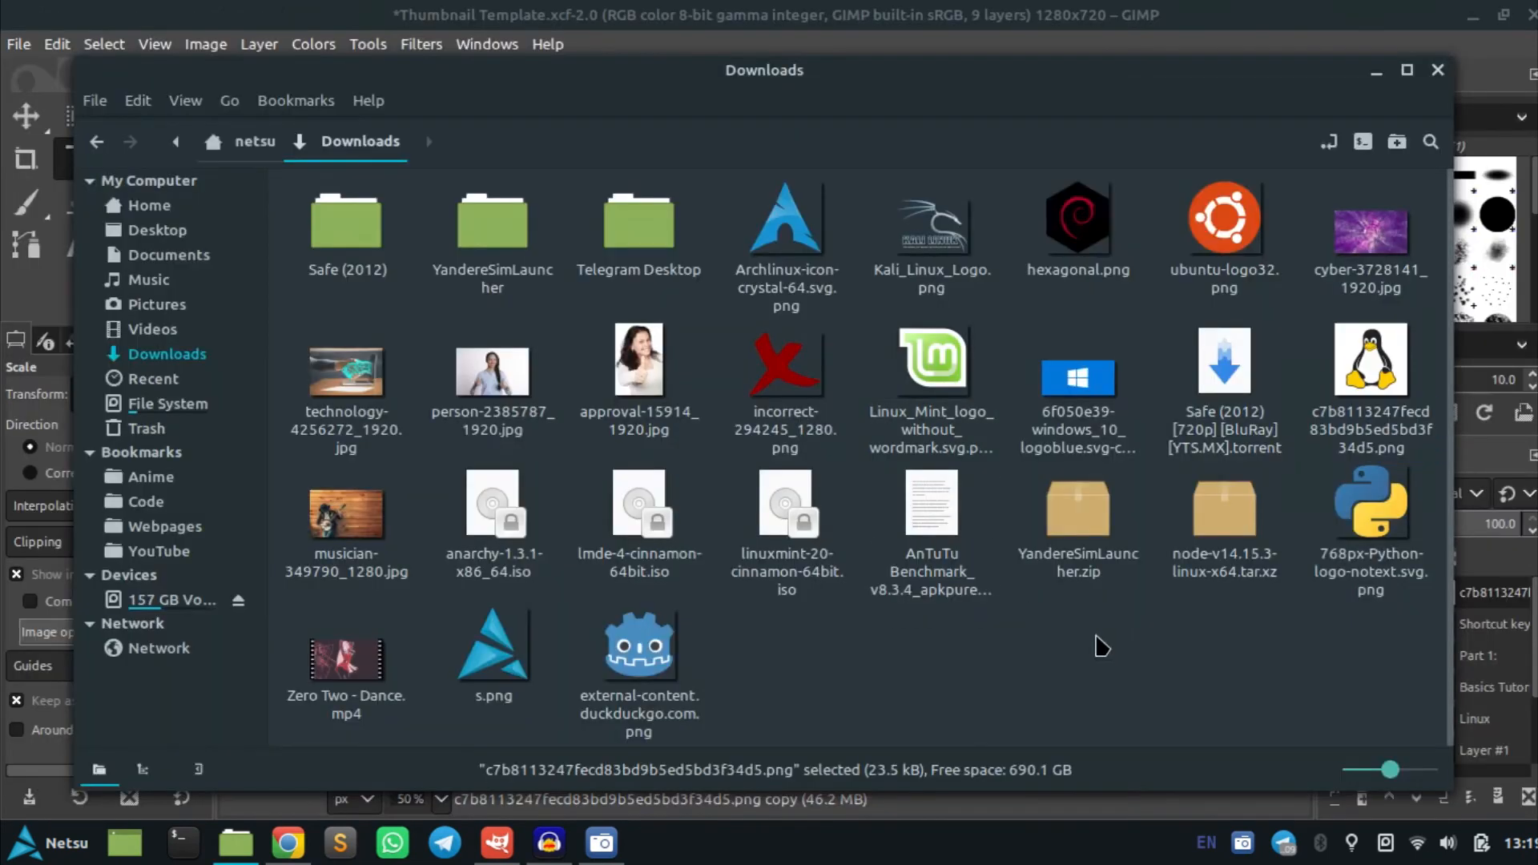
drag(945, 357, 769, 505)
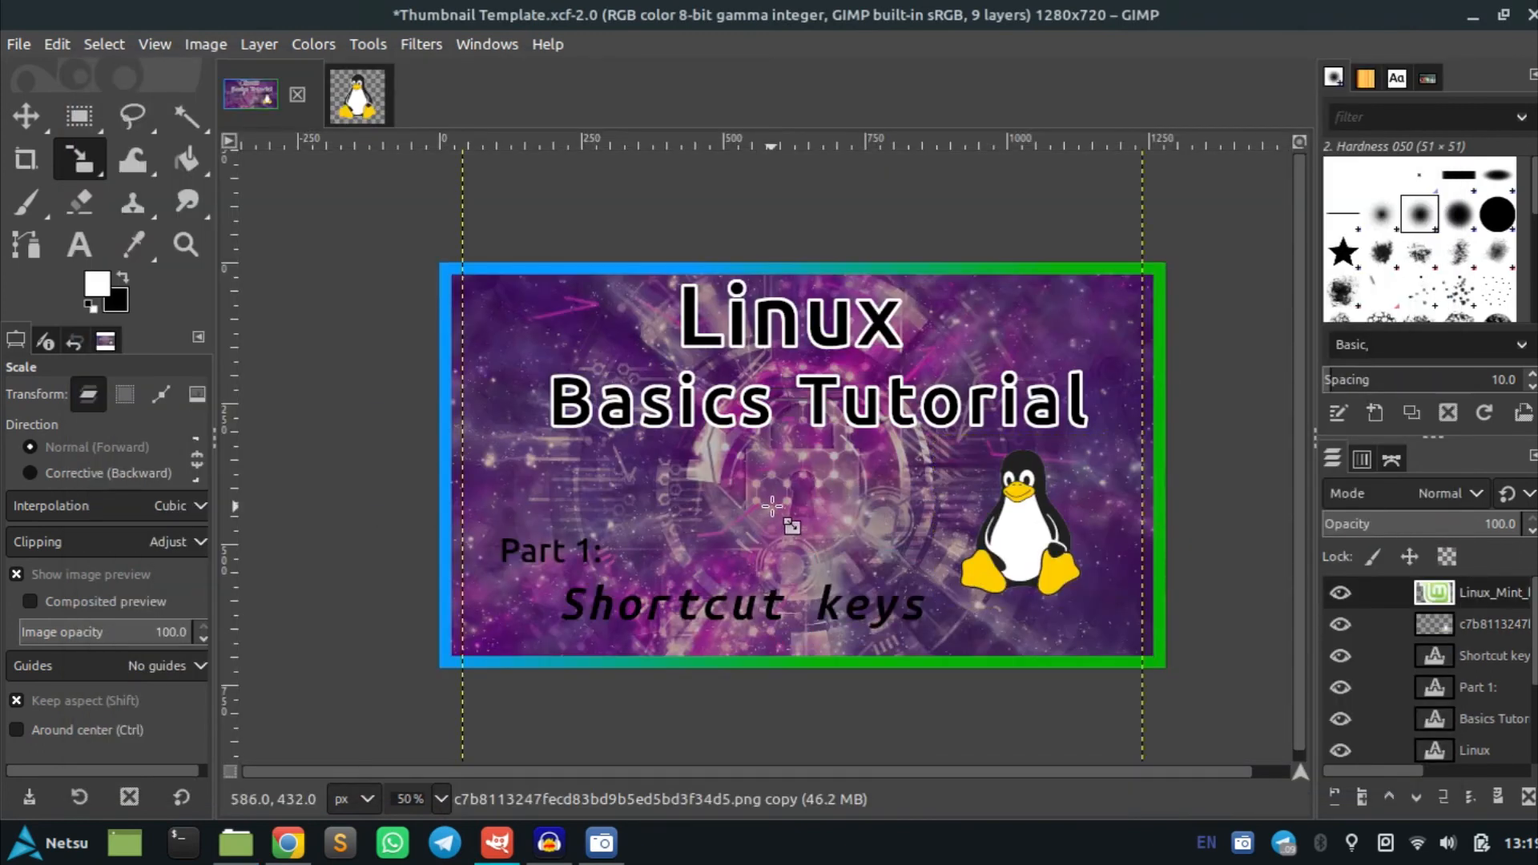
click(864, 492)
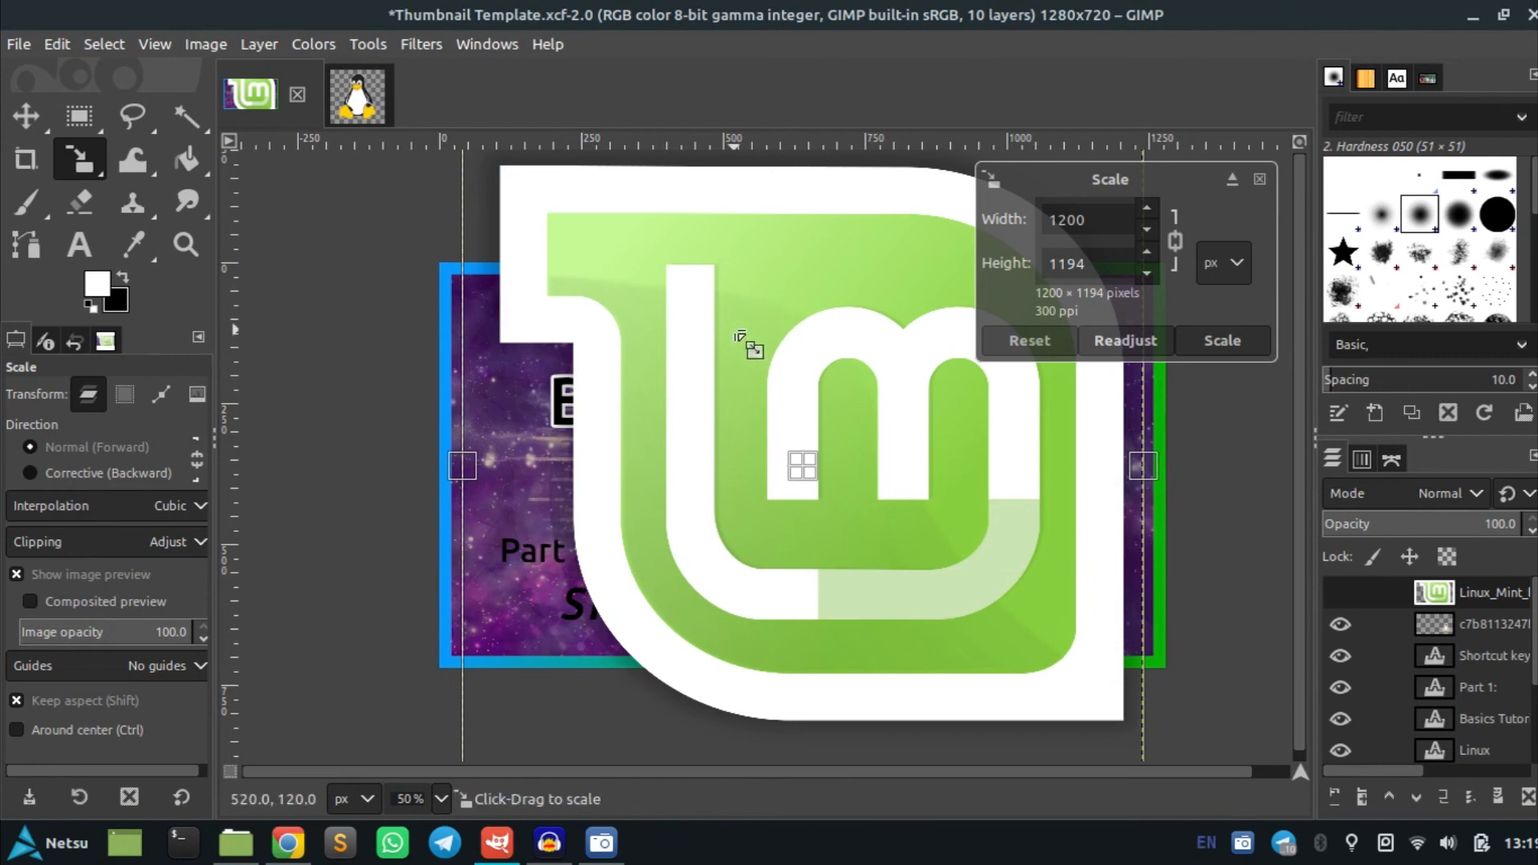
scroll(745, 345, down, 3)
drag(633, 248, 799, 397)
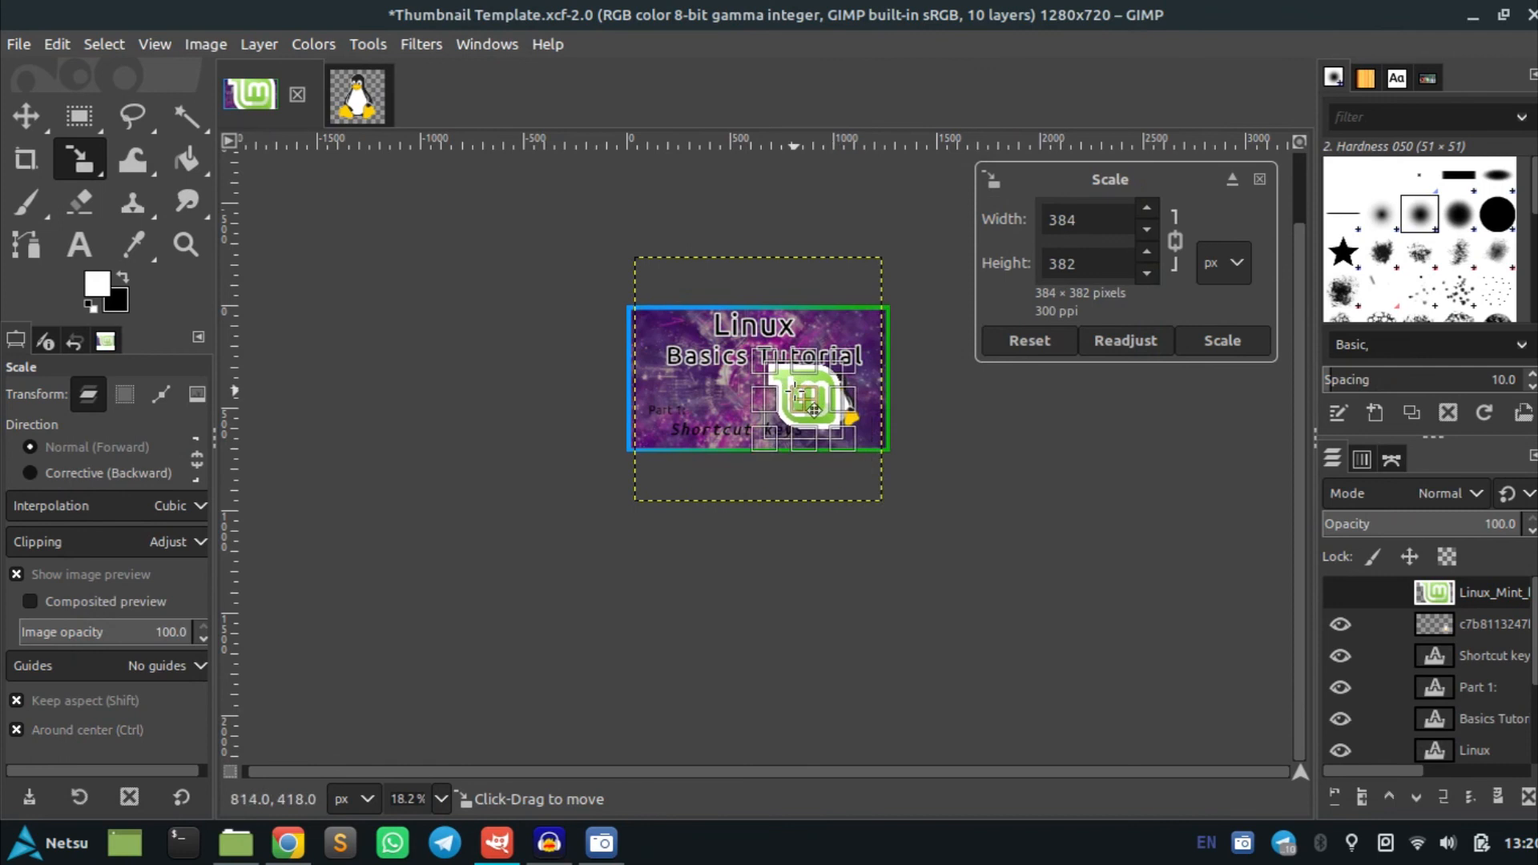
scroll(799, 397, up, 3)
scroll(799, 397, up, 1)
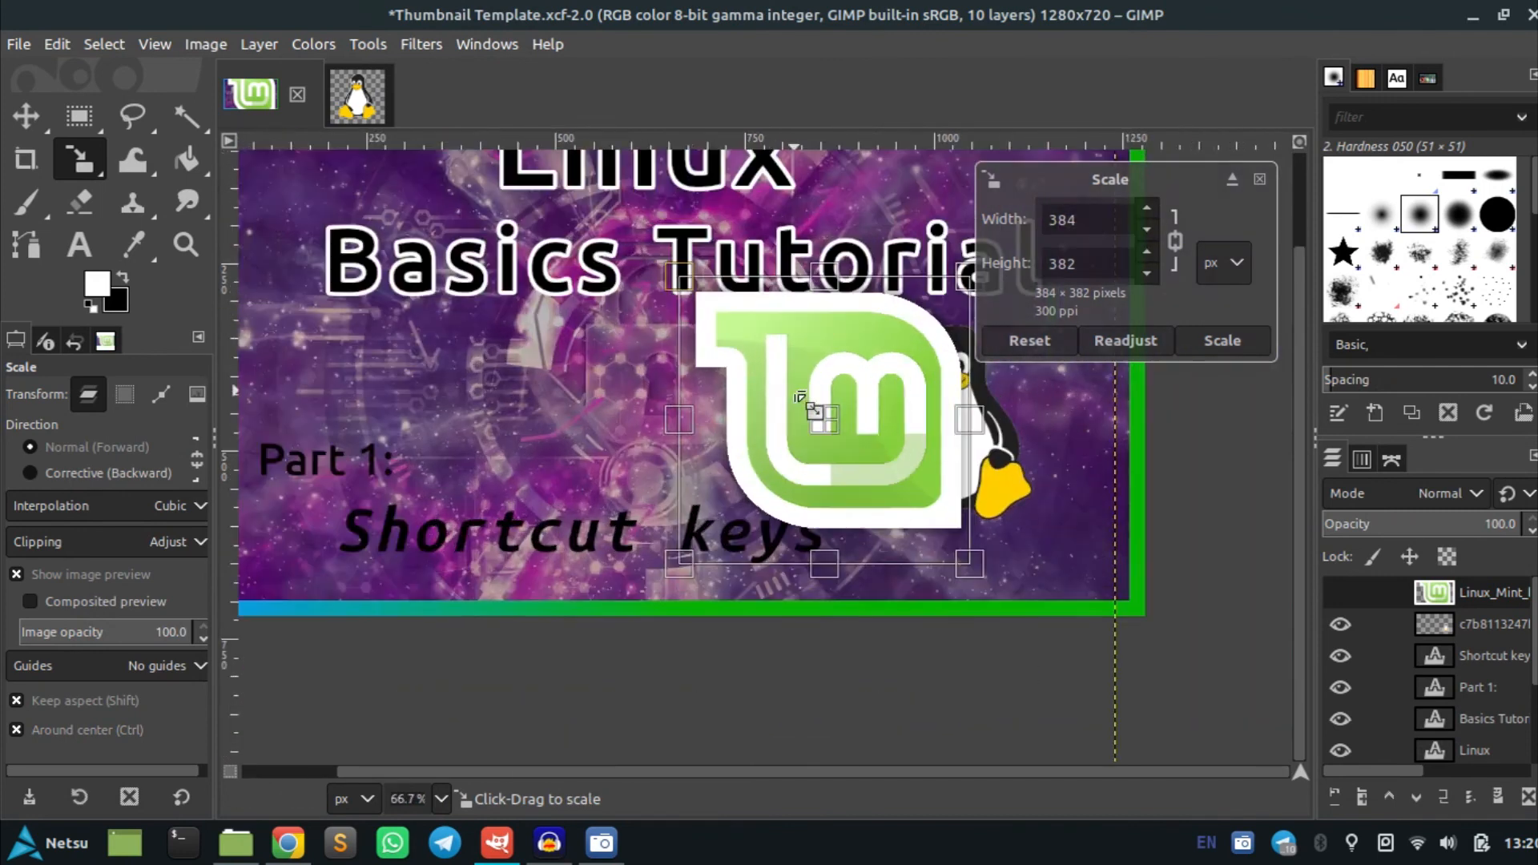
drag(694, 292, 865, 364)
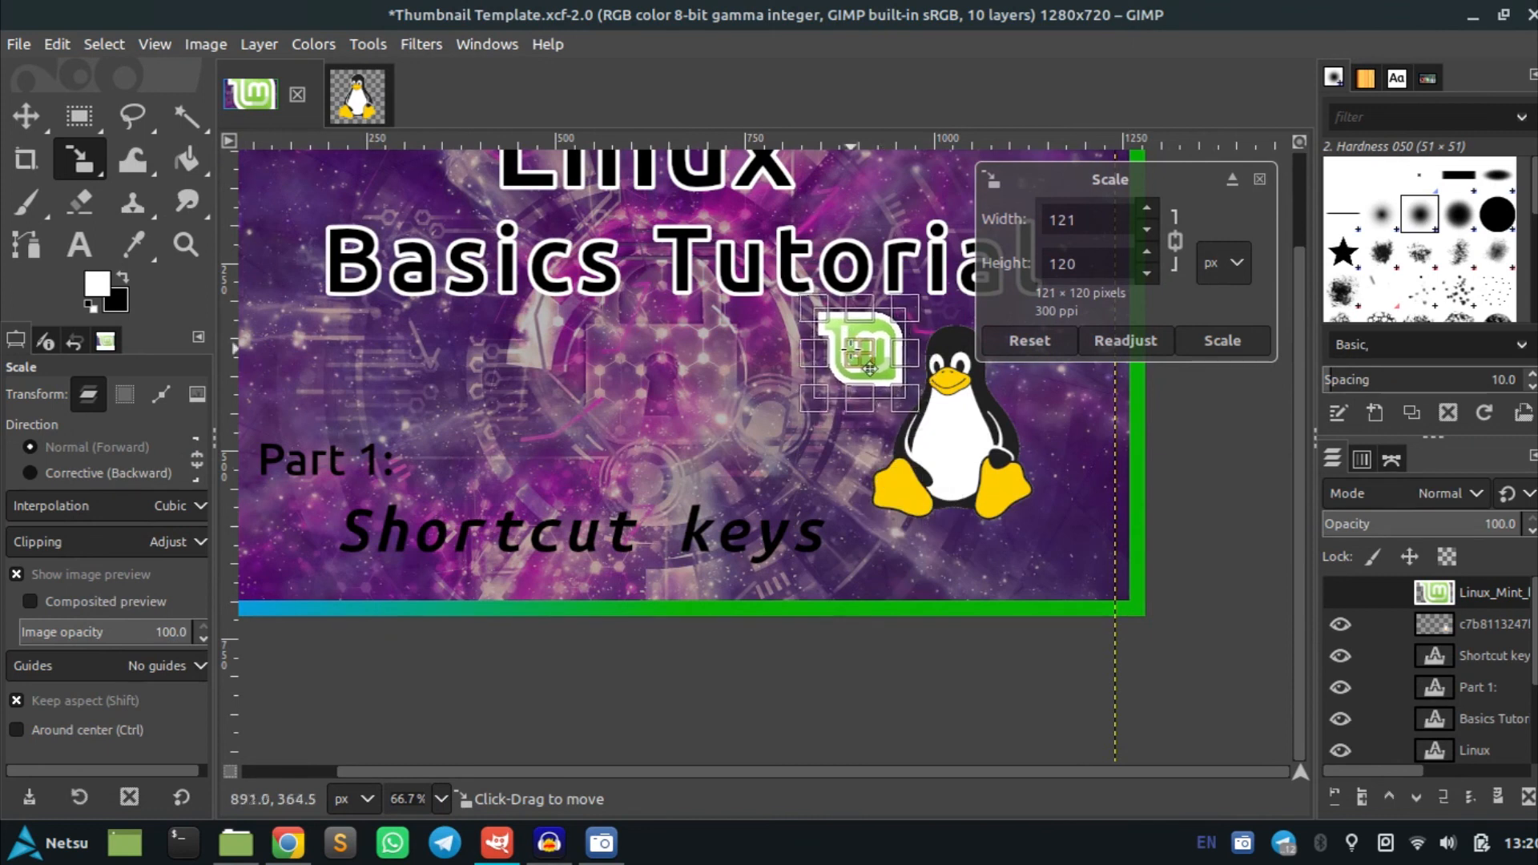
click(1223, 341)
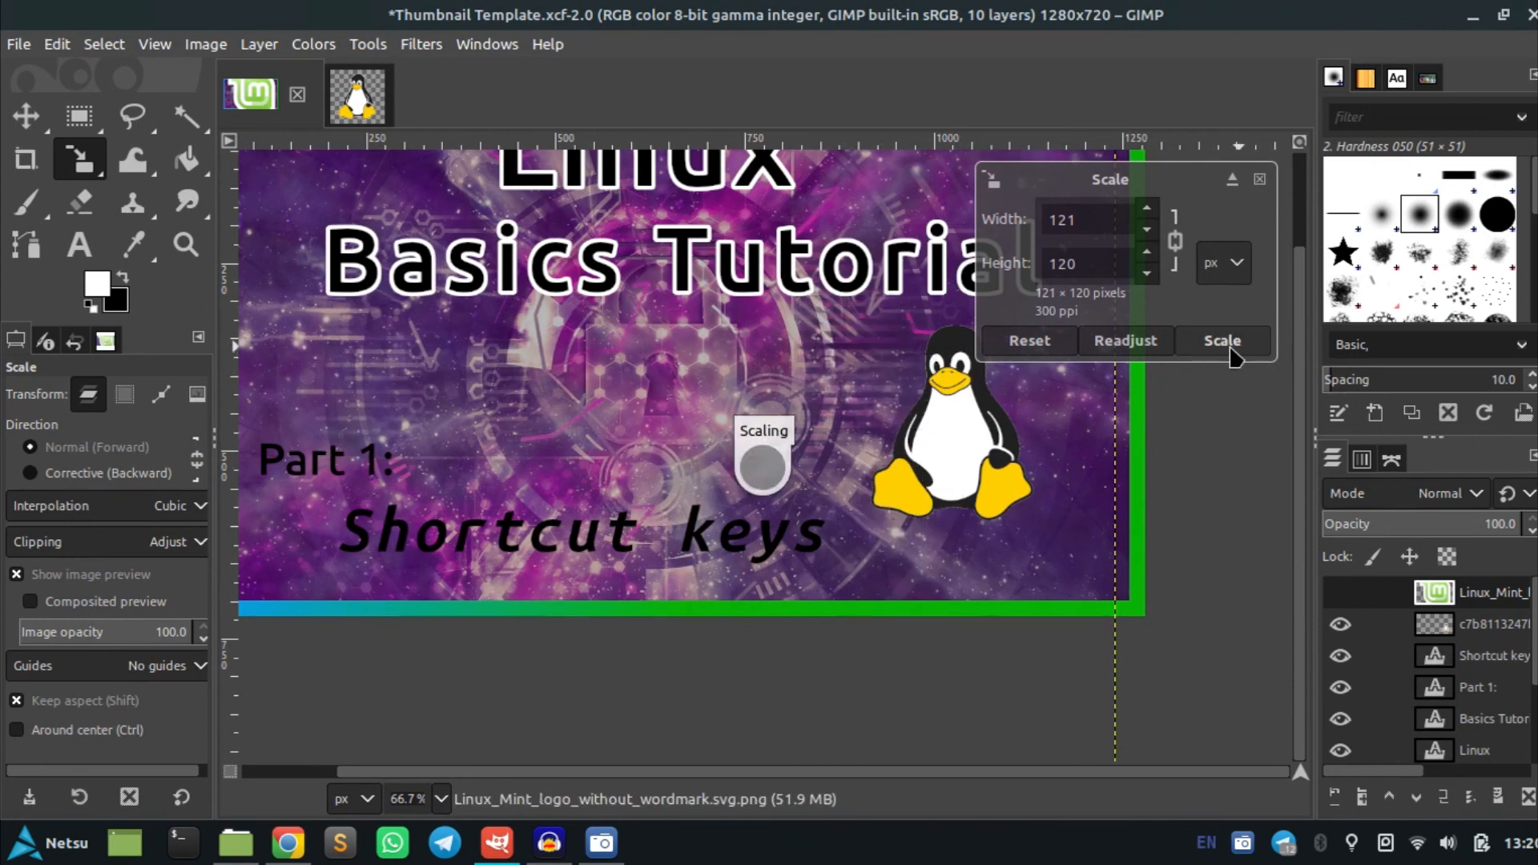
Drag the Arch Linux icon into the thumbnail, scale it to 95 × 95 px and place it left of the penguin
key(alt+Tab)
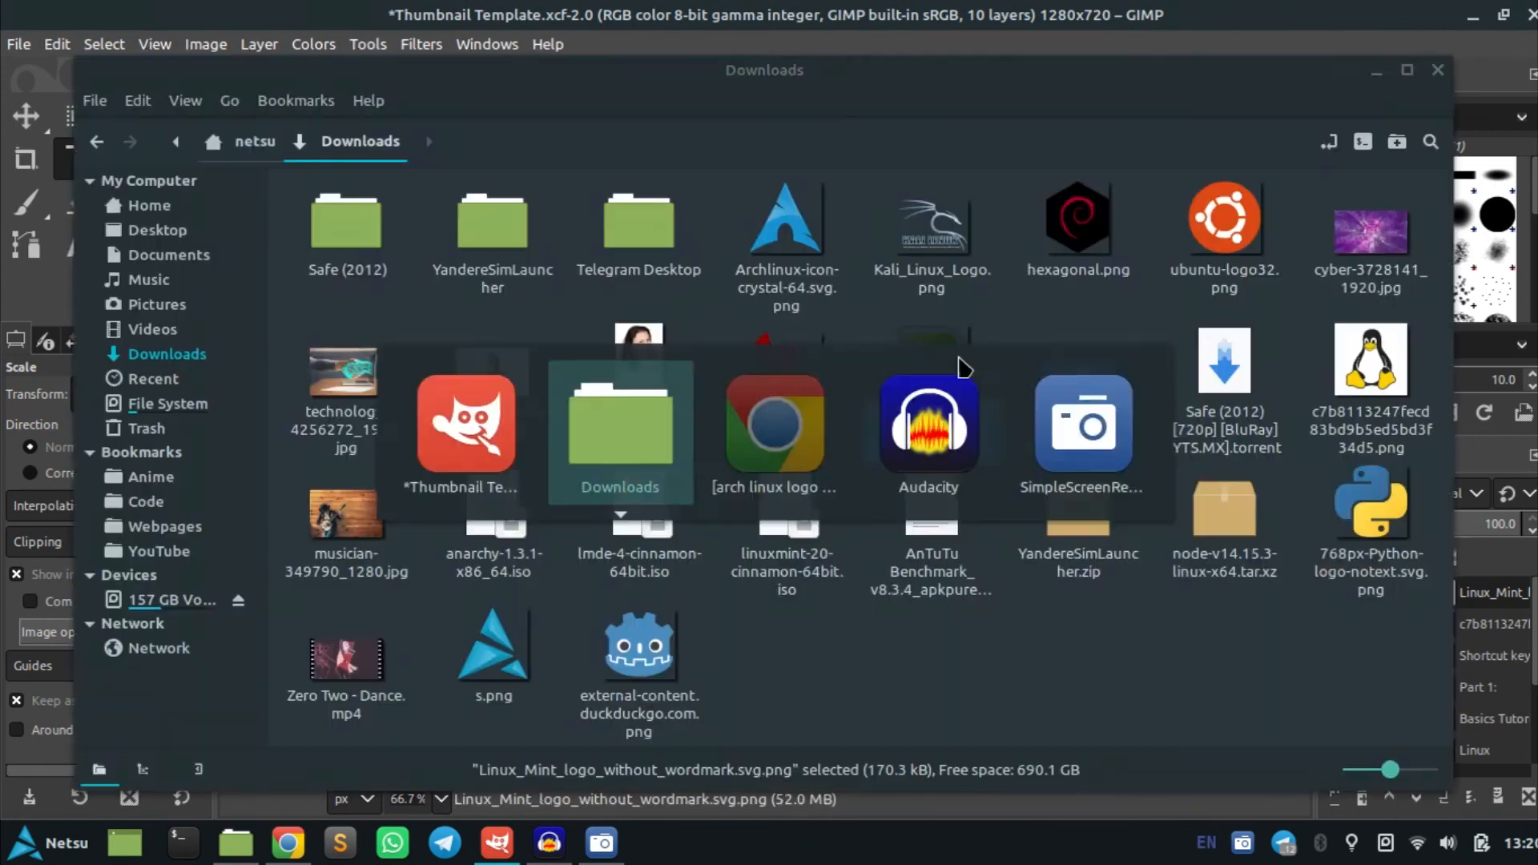
drag(802, 227, 918, 415)
key(alt+Tab)
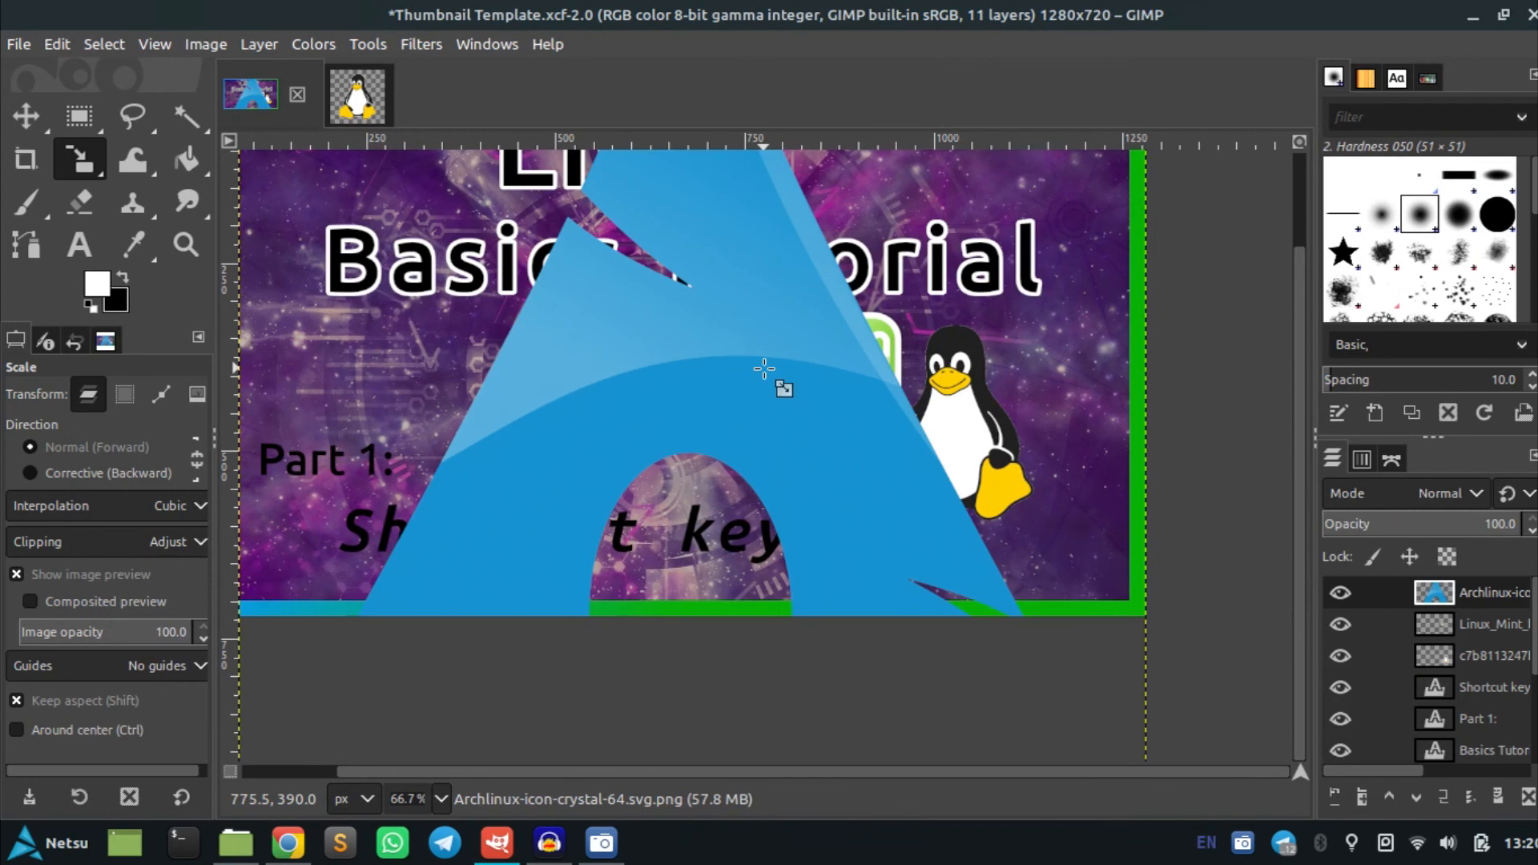
click(764, 369)
scroll(764, 368, down, 4)
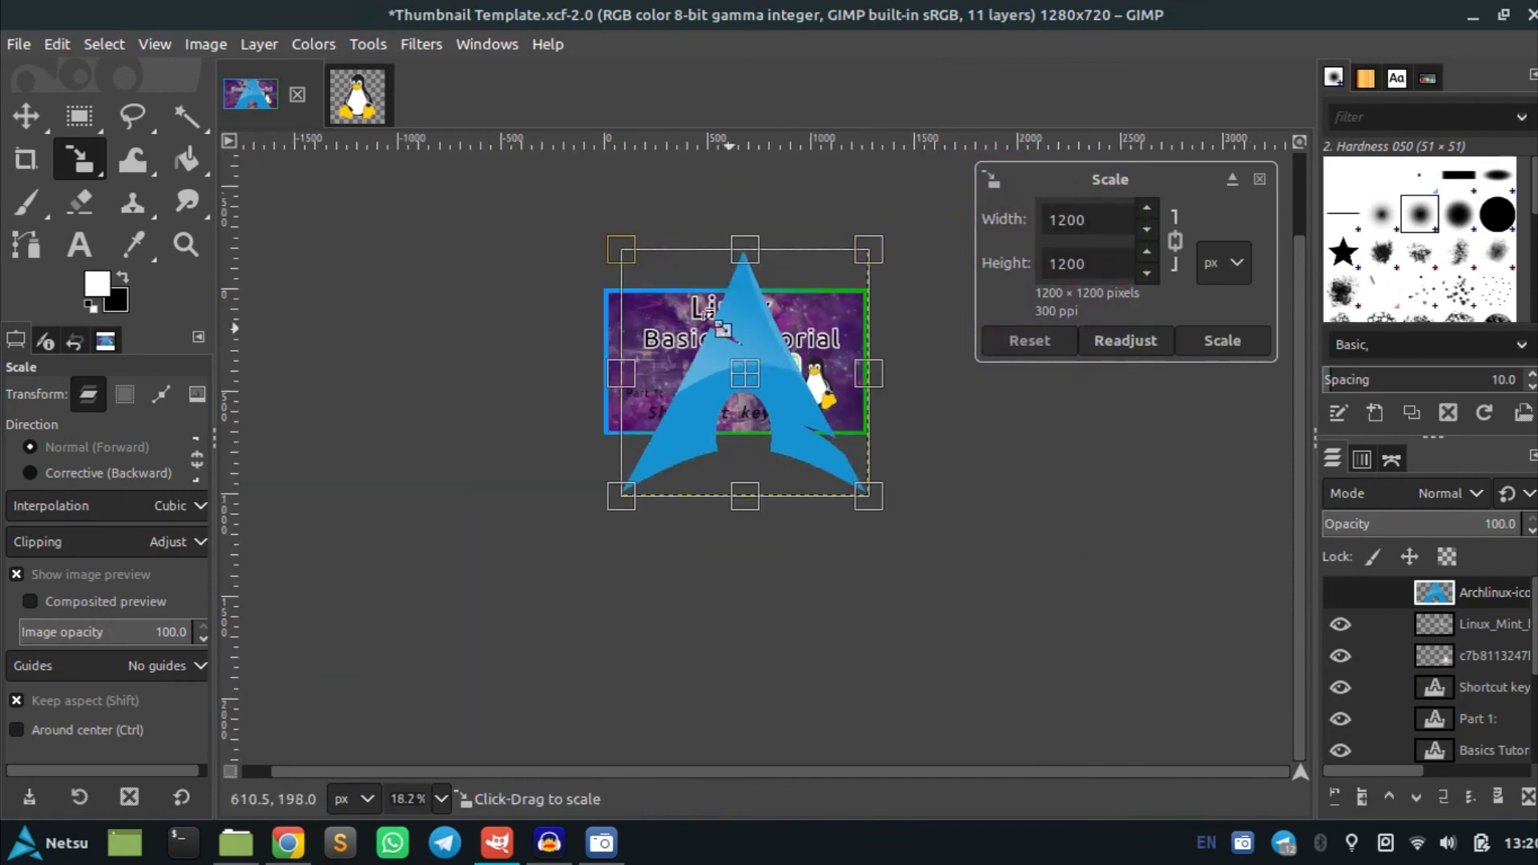
drag(613, 253, 837, 371)
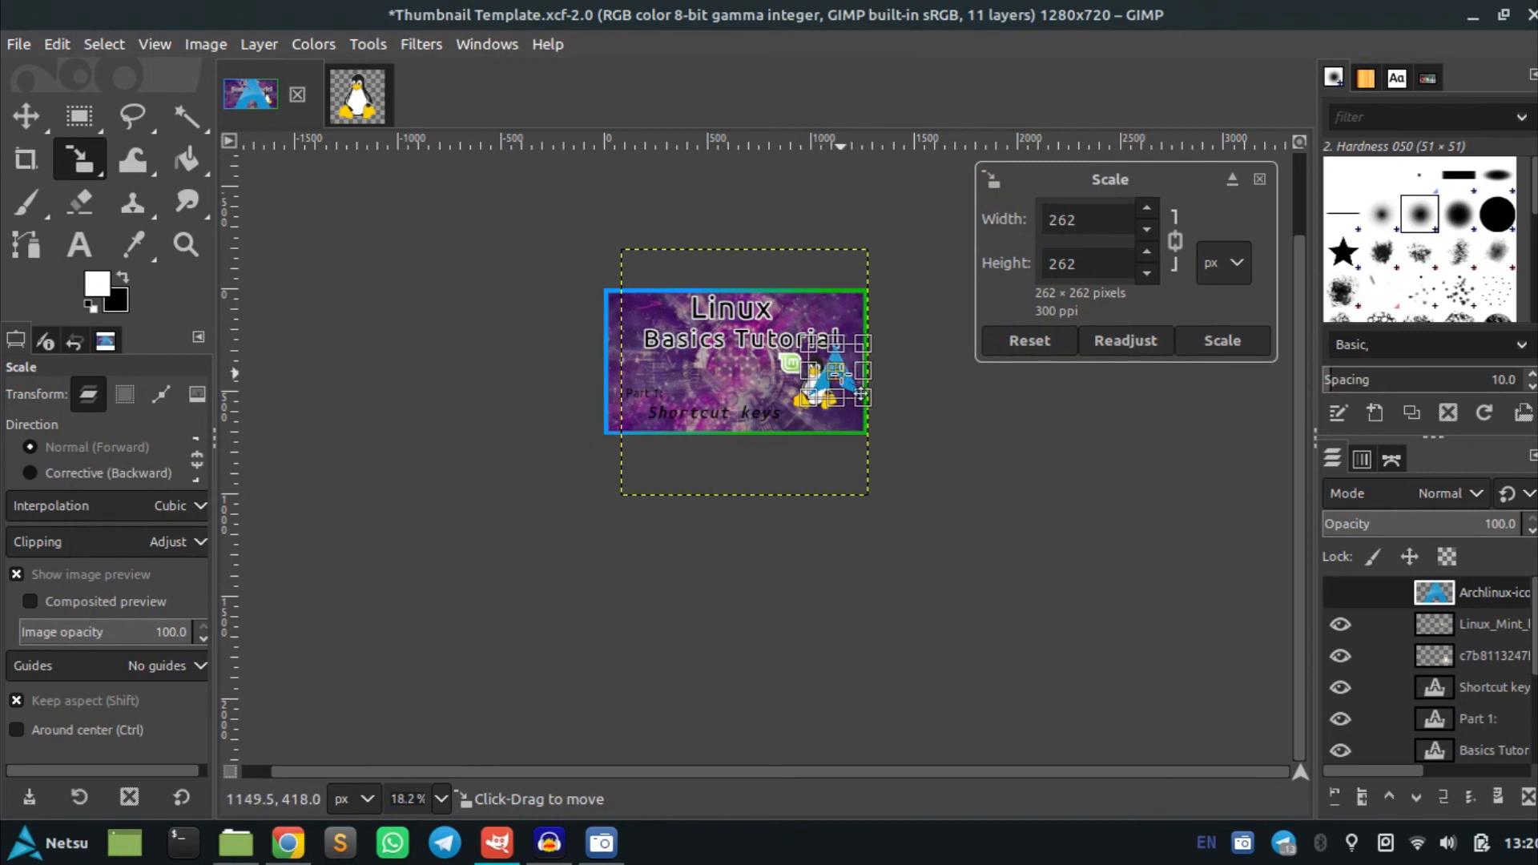
scroll(840, 372, up, 4)
drag(745, 278, 837, 378)
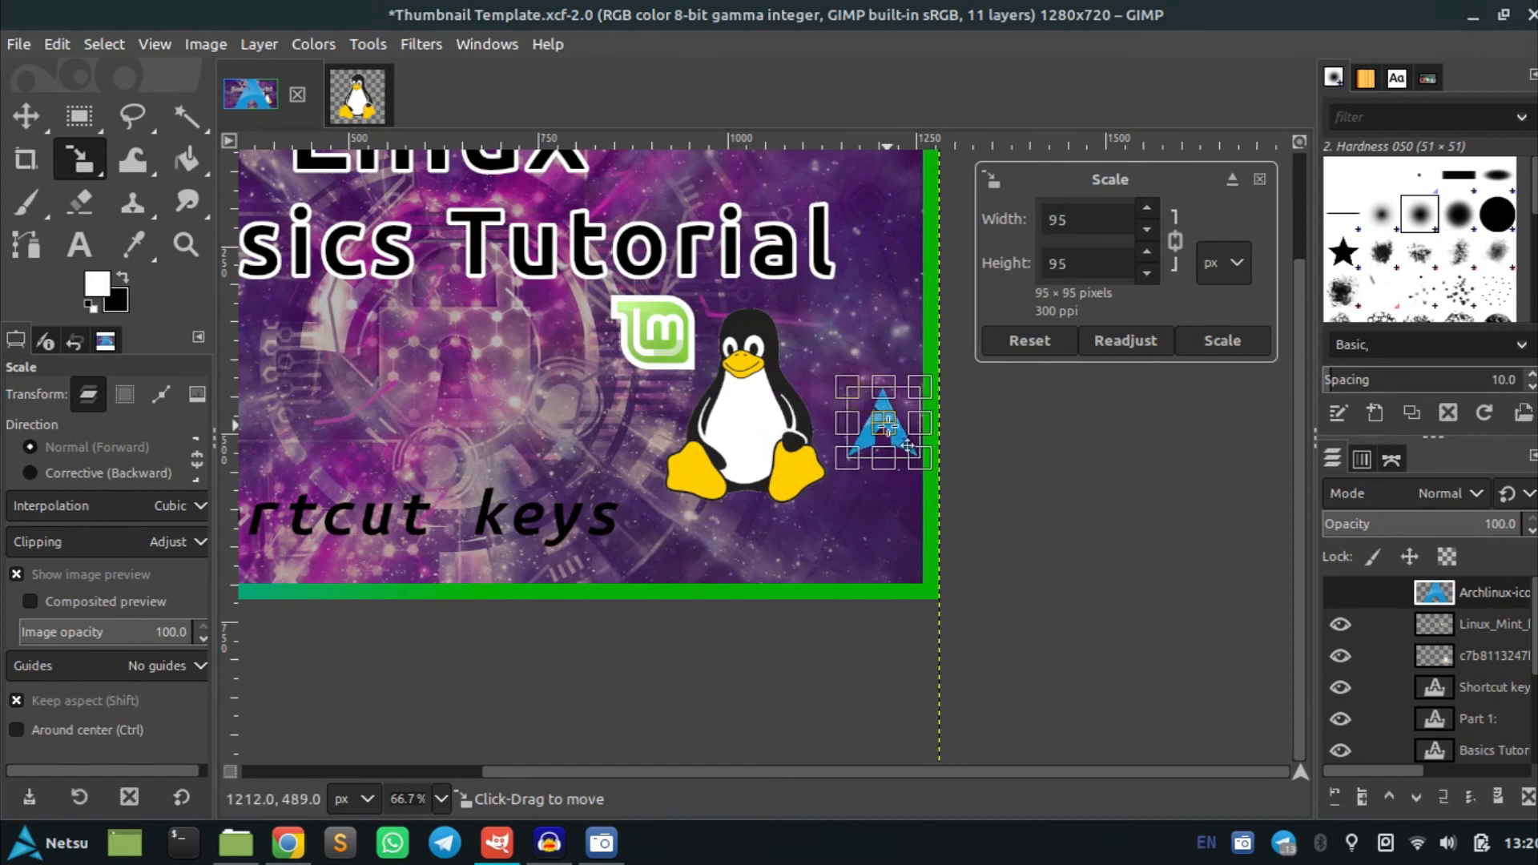
drag(907, 447, 623, 474)
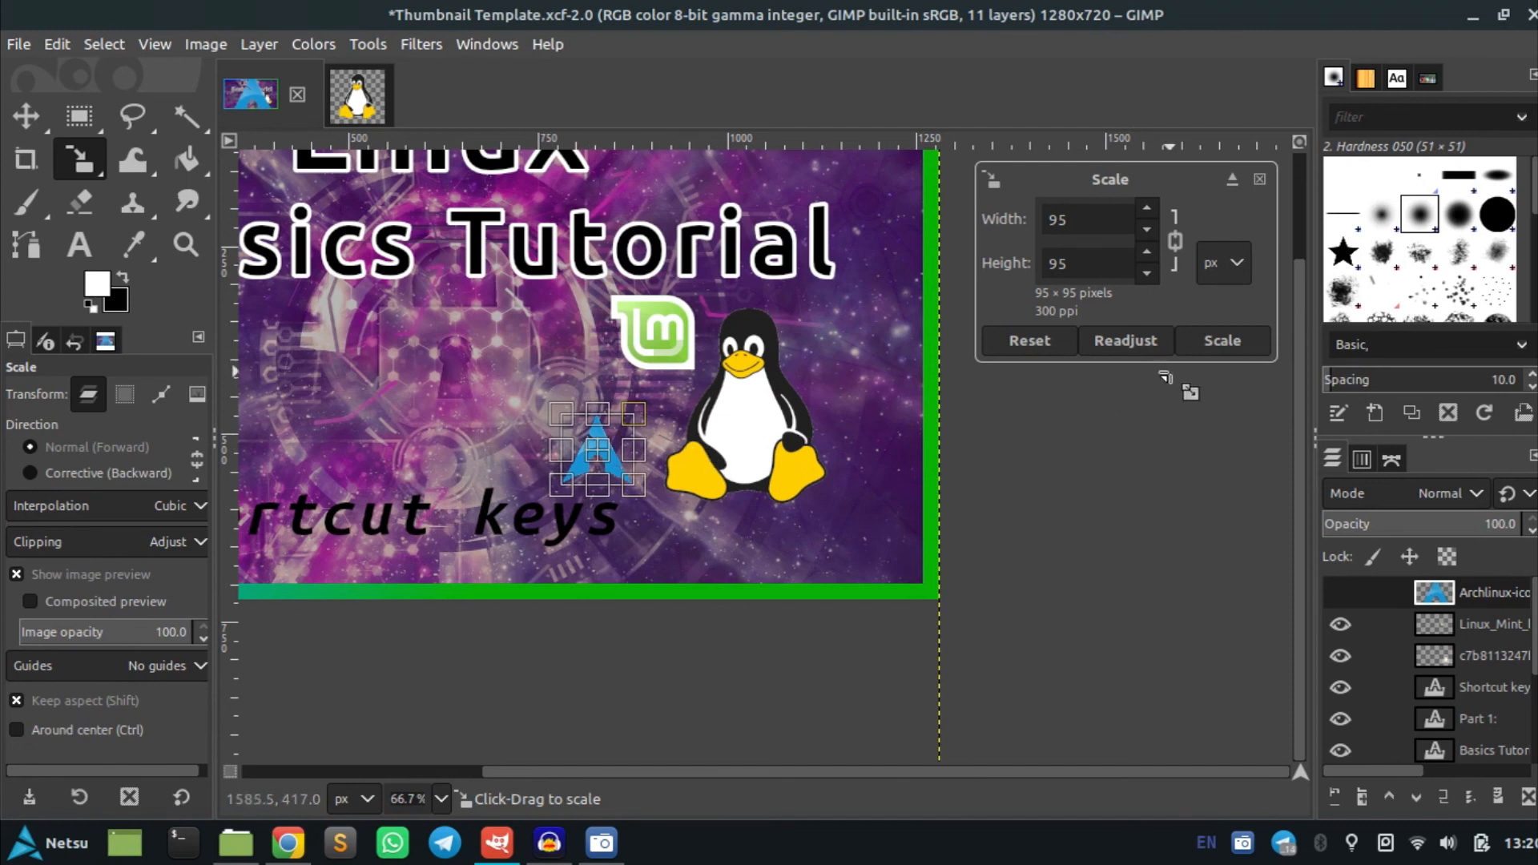
click(1223, 340)
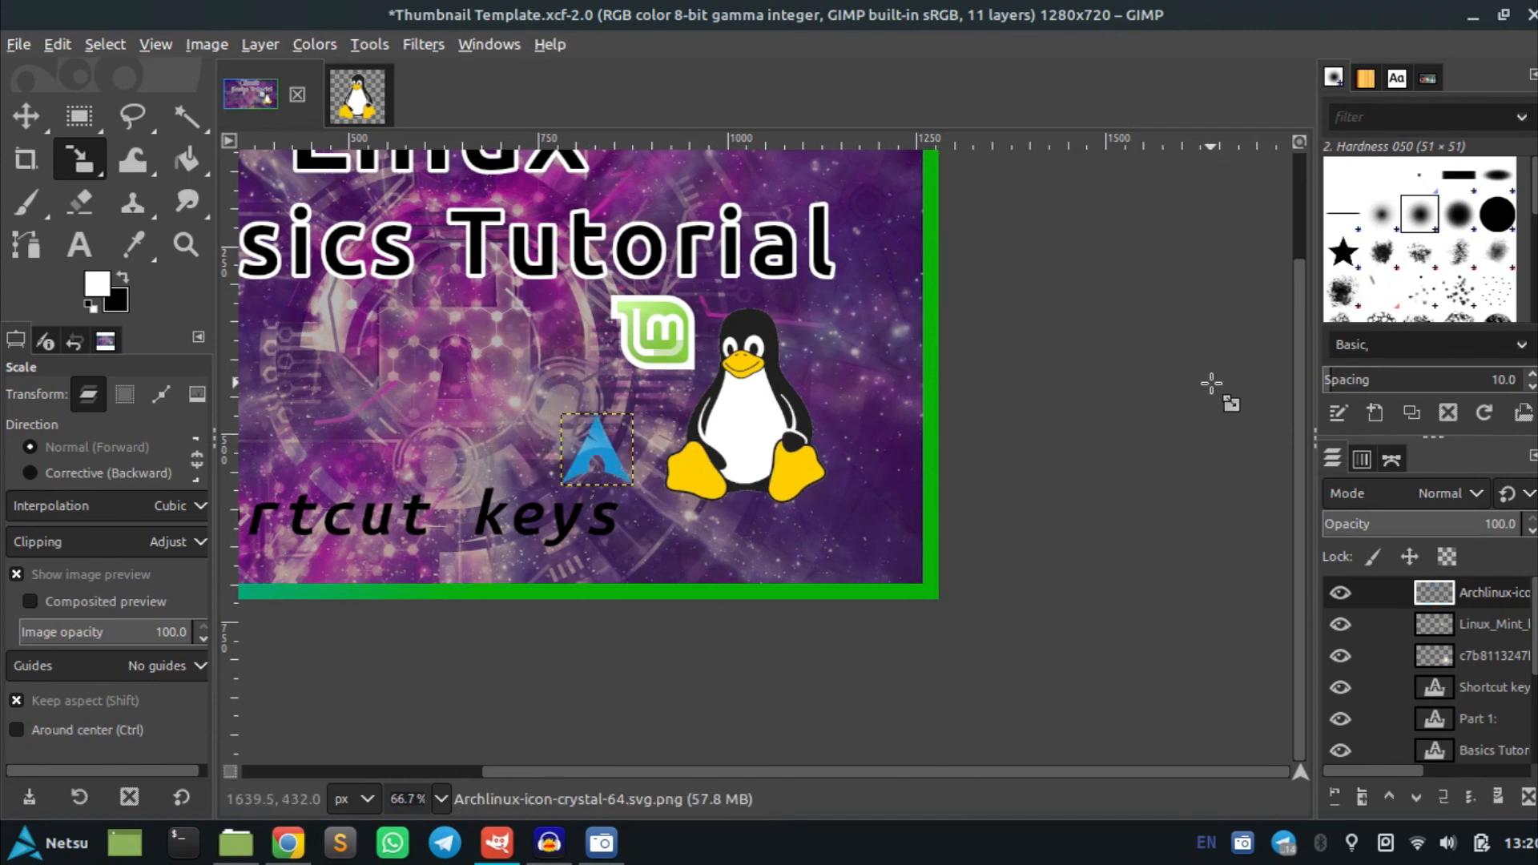
Drag the Kali Linux logo into the thumbnail and scale it to 208 × 156 px on the left side
key(alt+Tab)
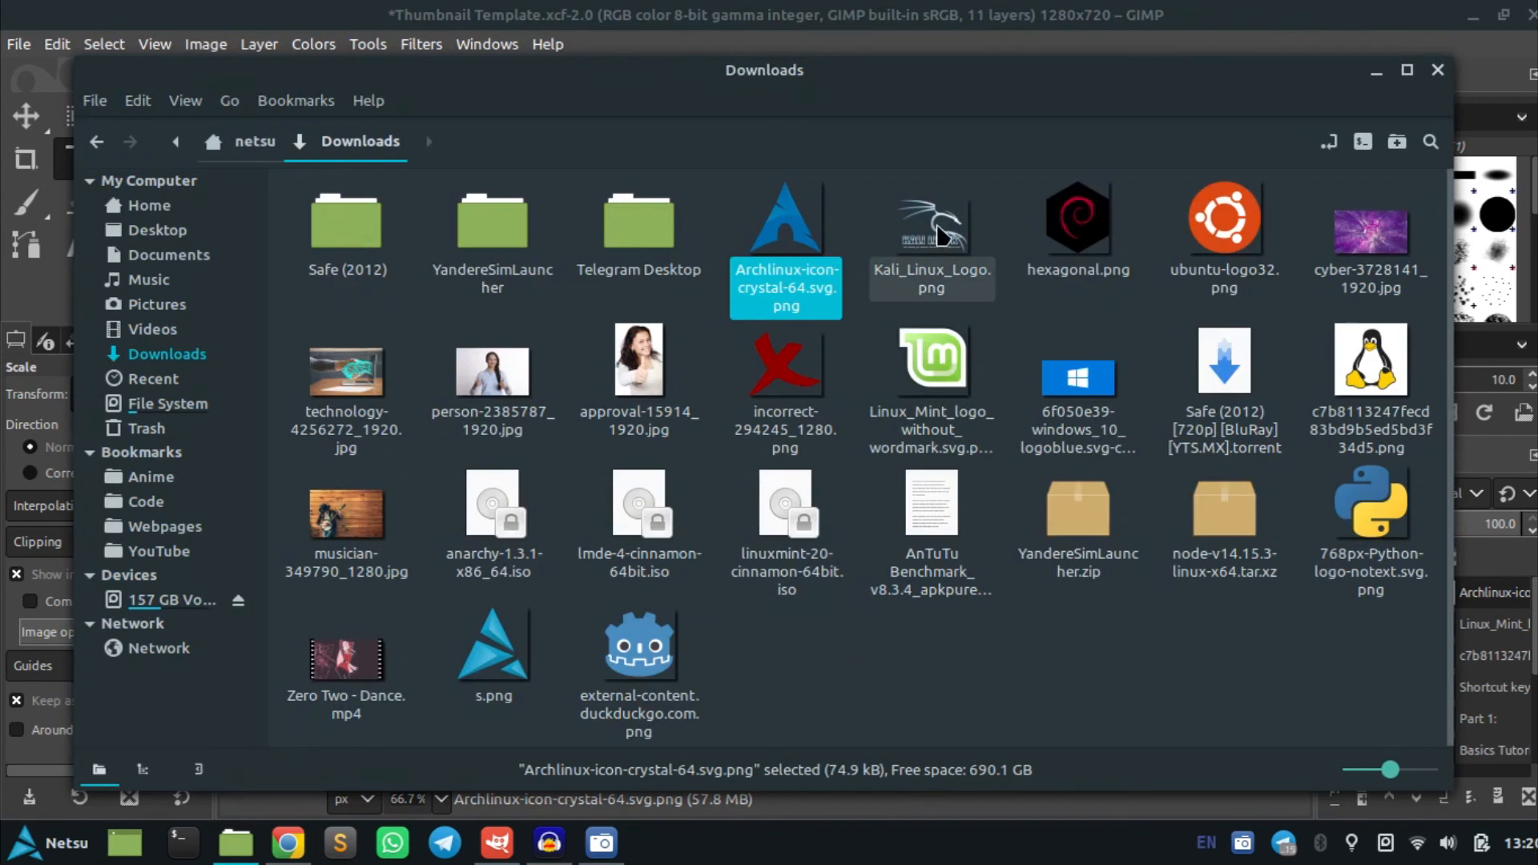
drag(943, 236, 825, 329)
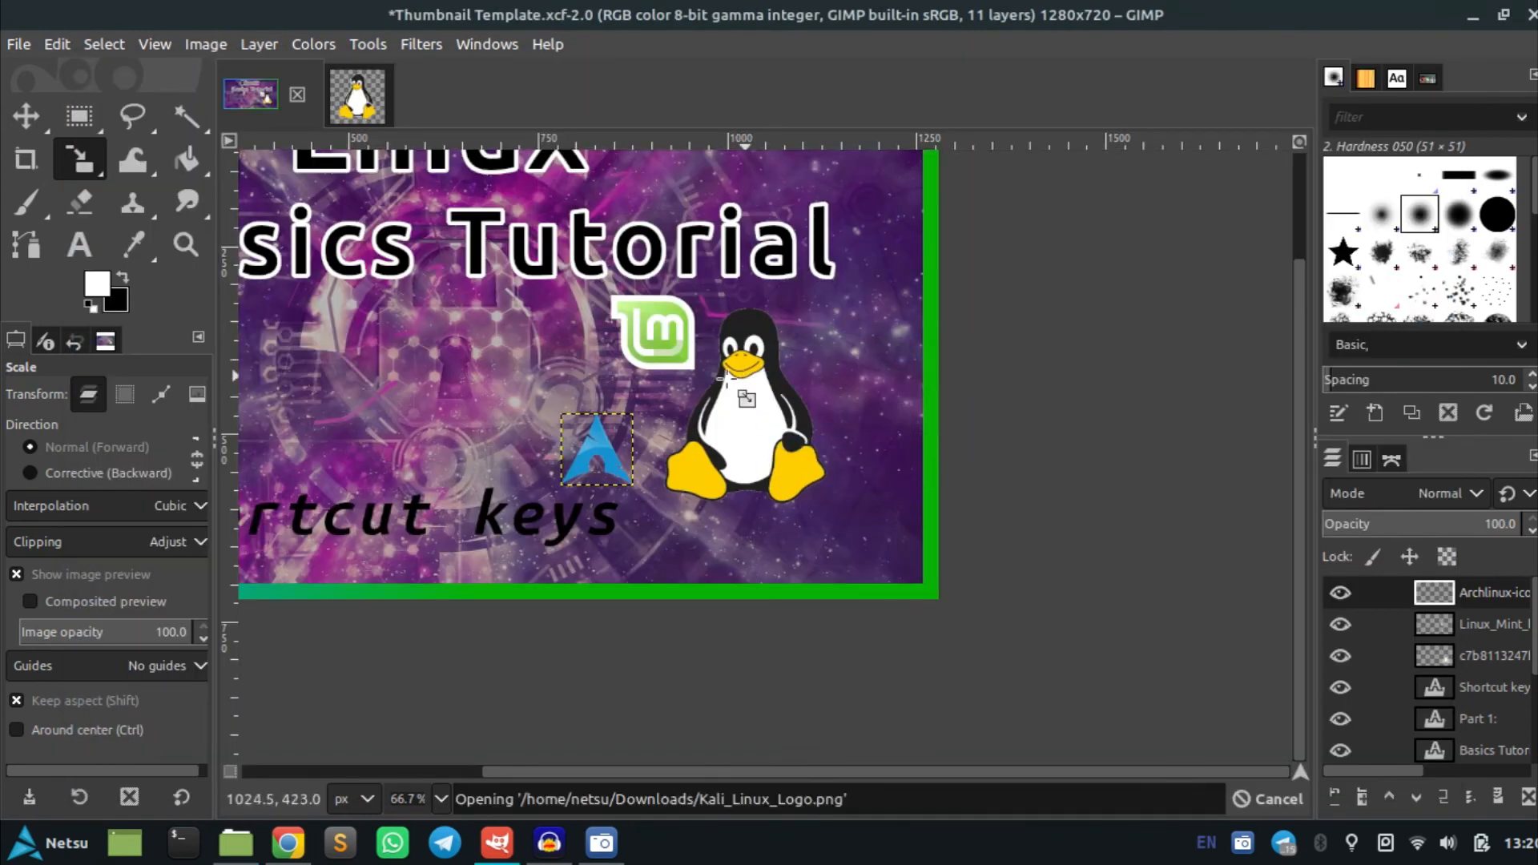
scroll(702, 412, down, 2)
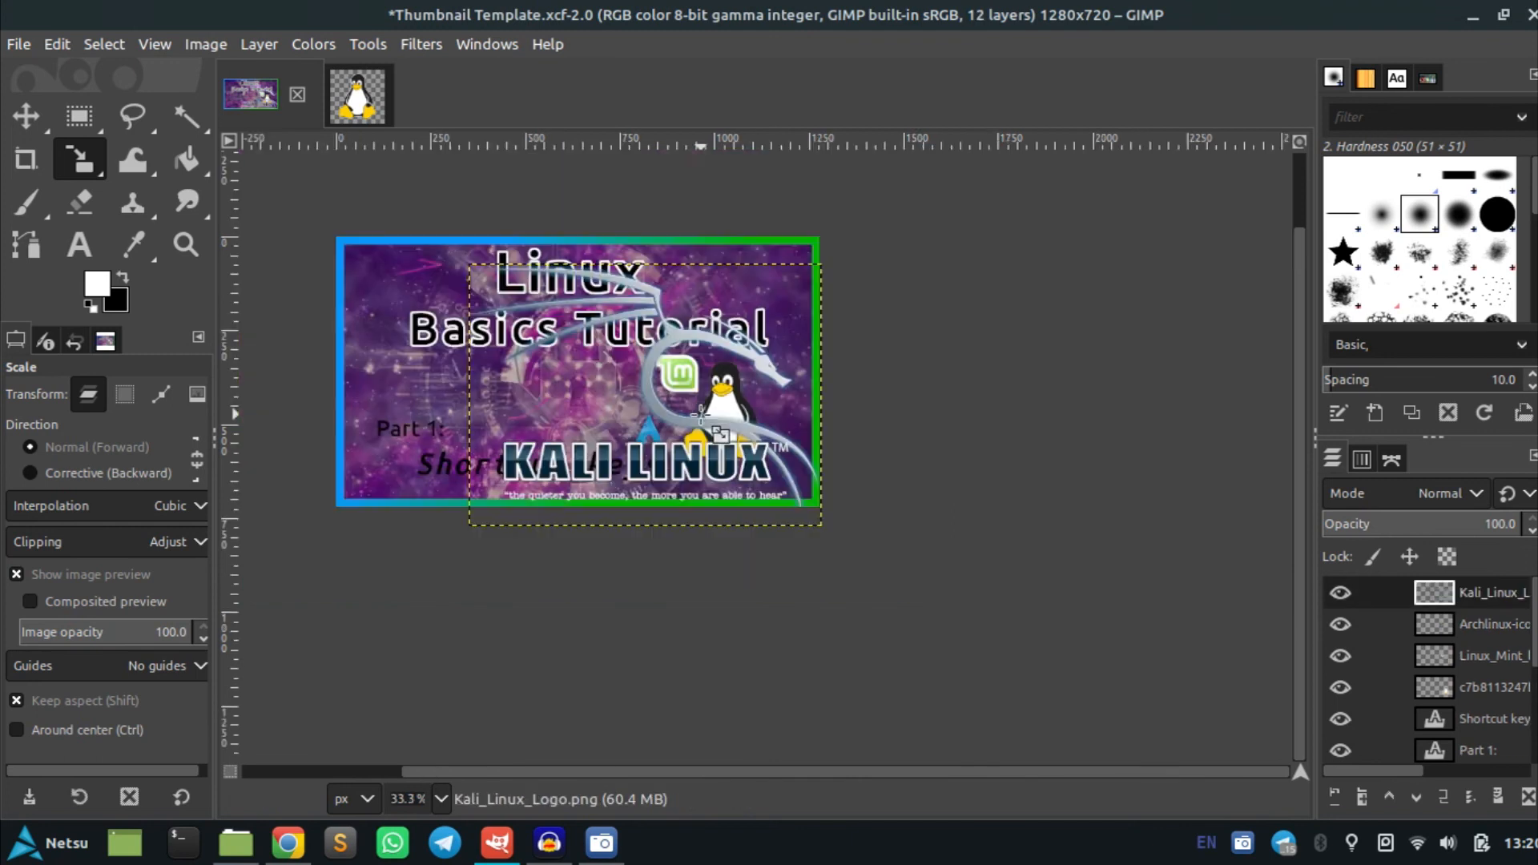
click(653, 348)
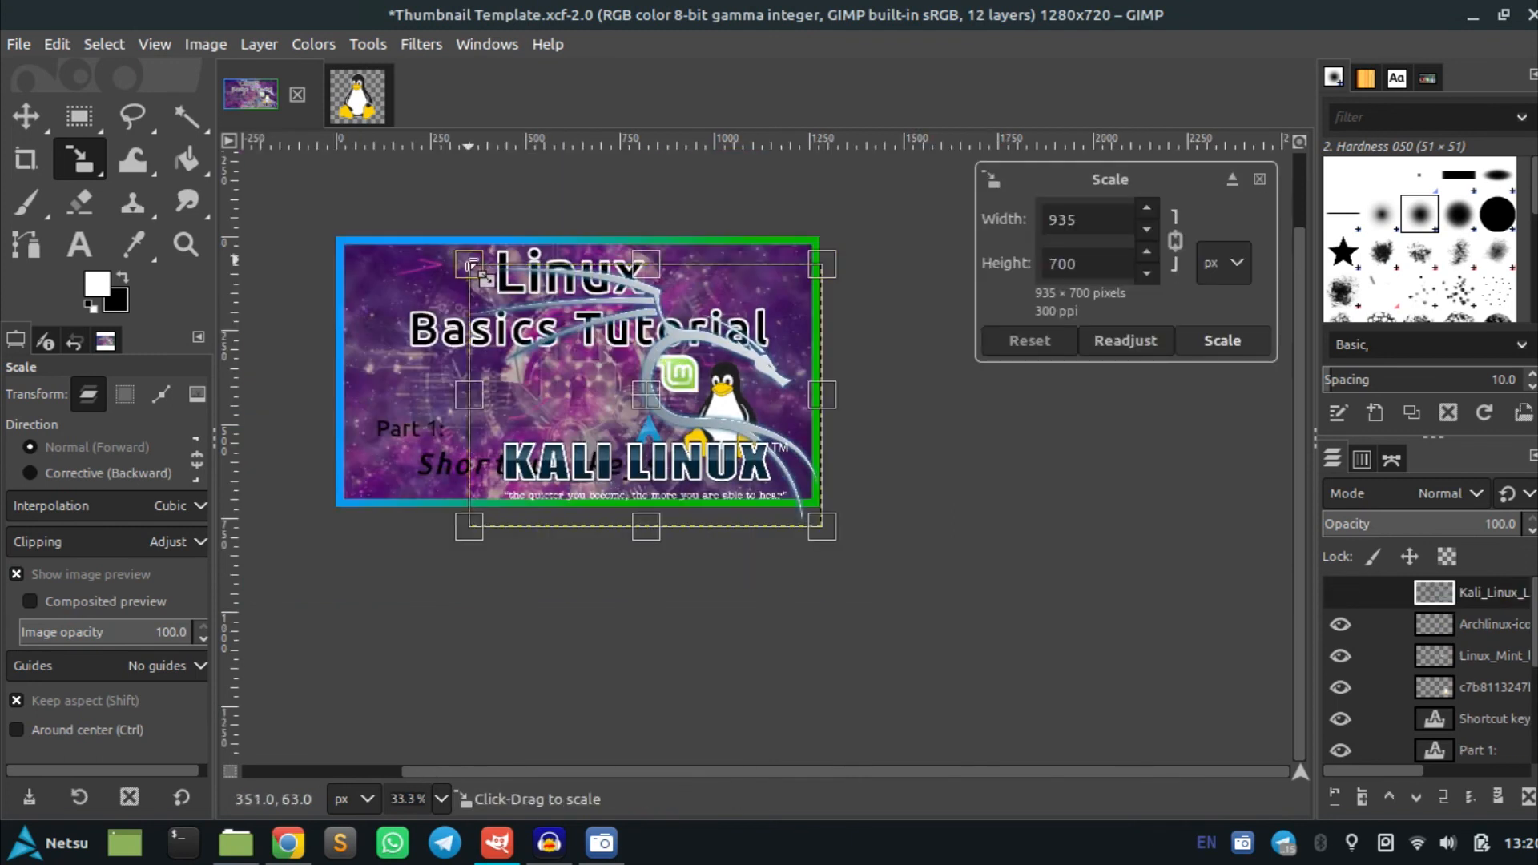
drag(468, 263, 562, 401)
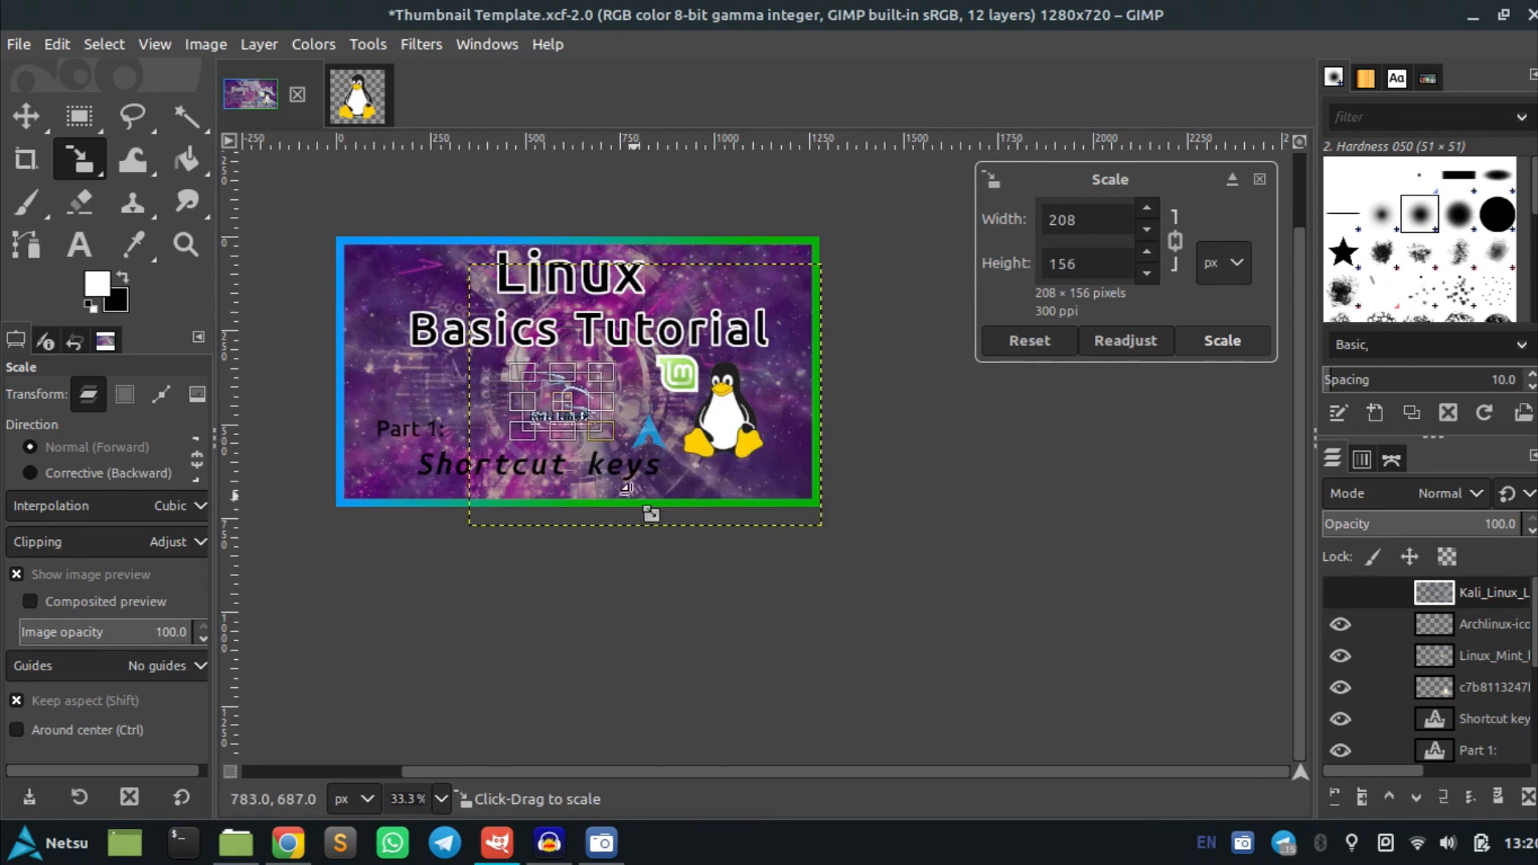
key(Return)
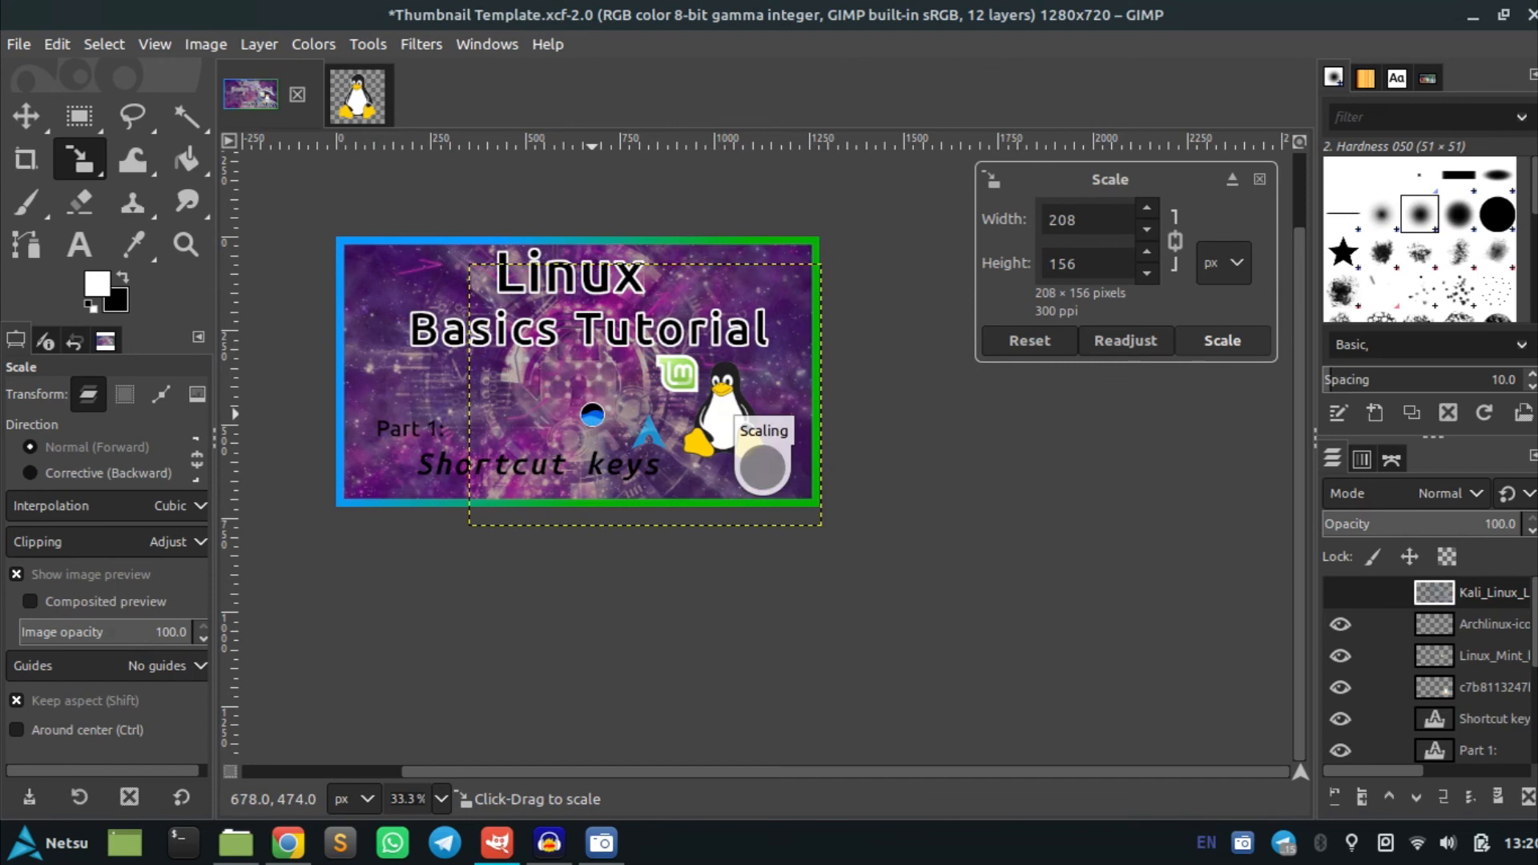
scroll(582, 423, up, 3)
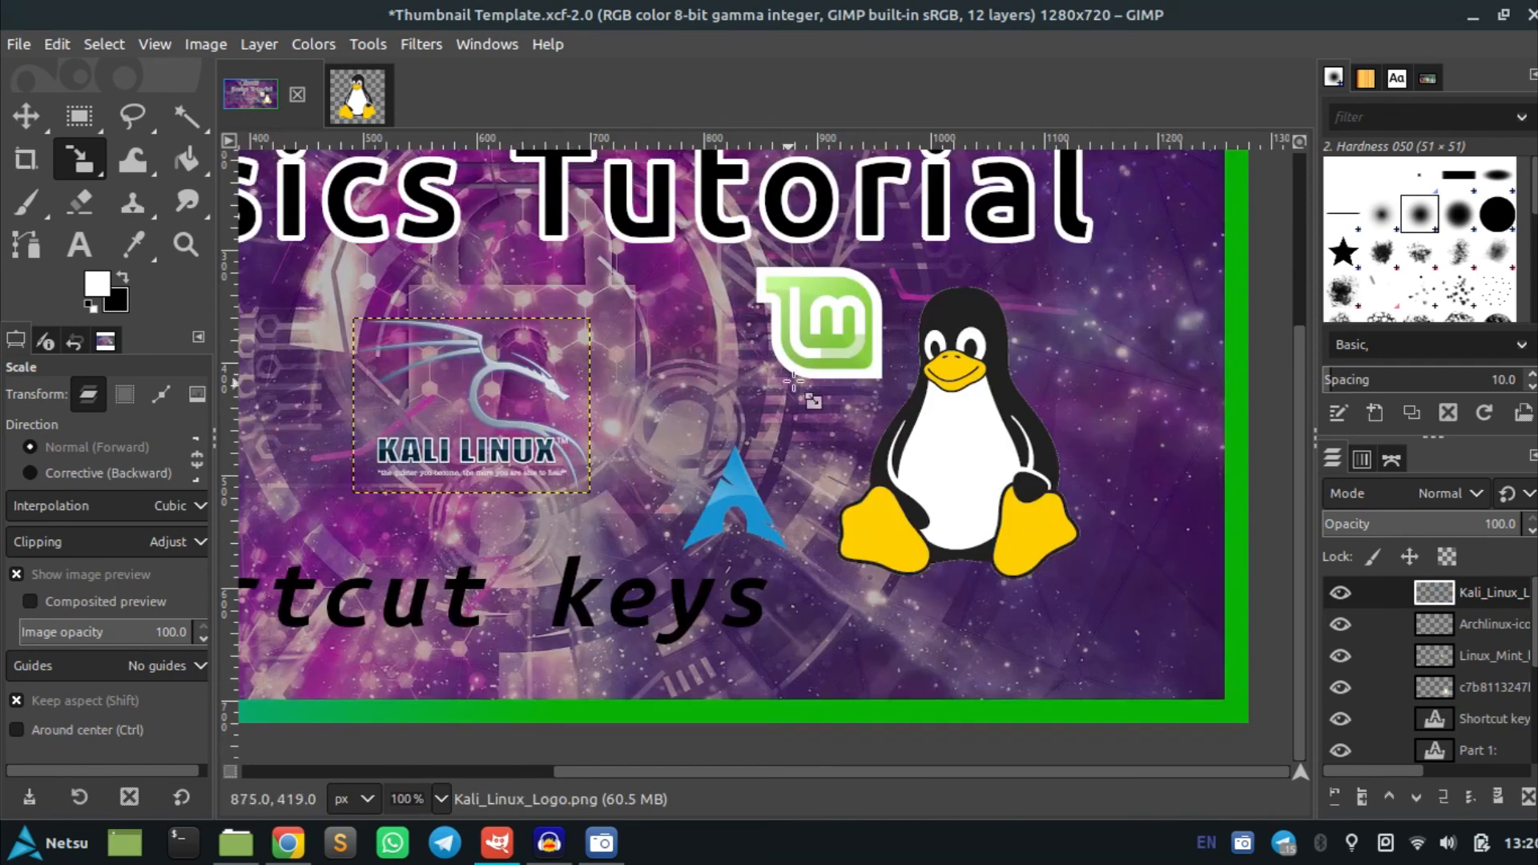
Drag the Ubuntu logo into the thumbnail and scale it to 142 × 142 px right of the penguin
key(alt+Tab)
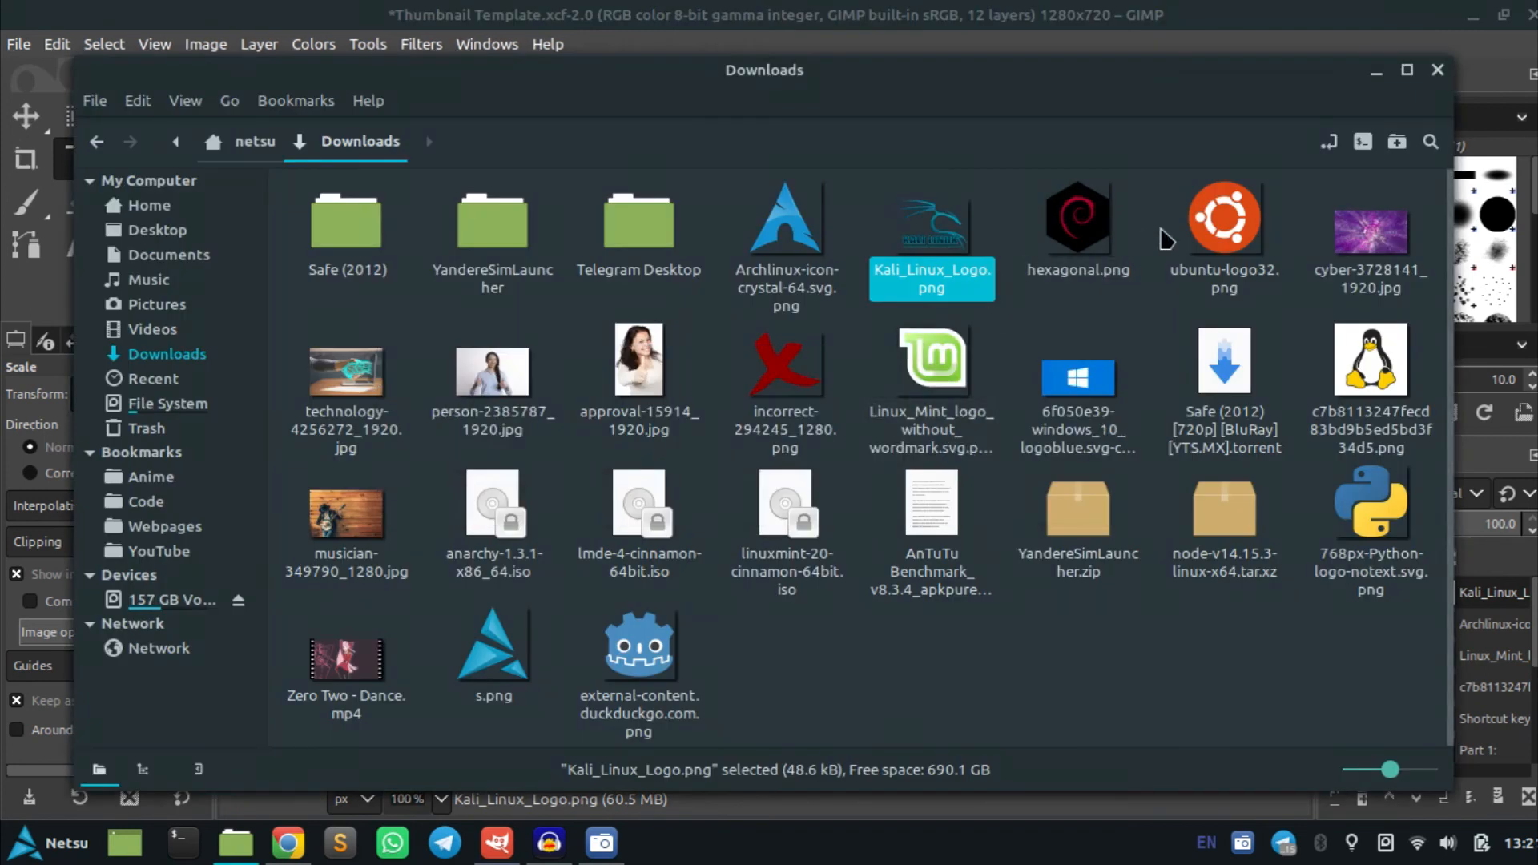
key(alt+Tab)
drag(1177, 262, 1009, 345)
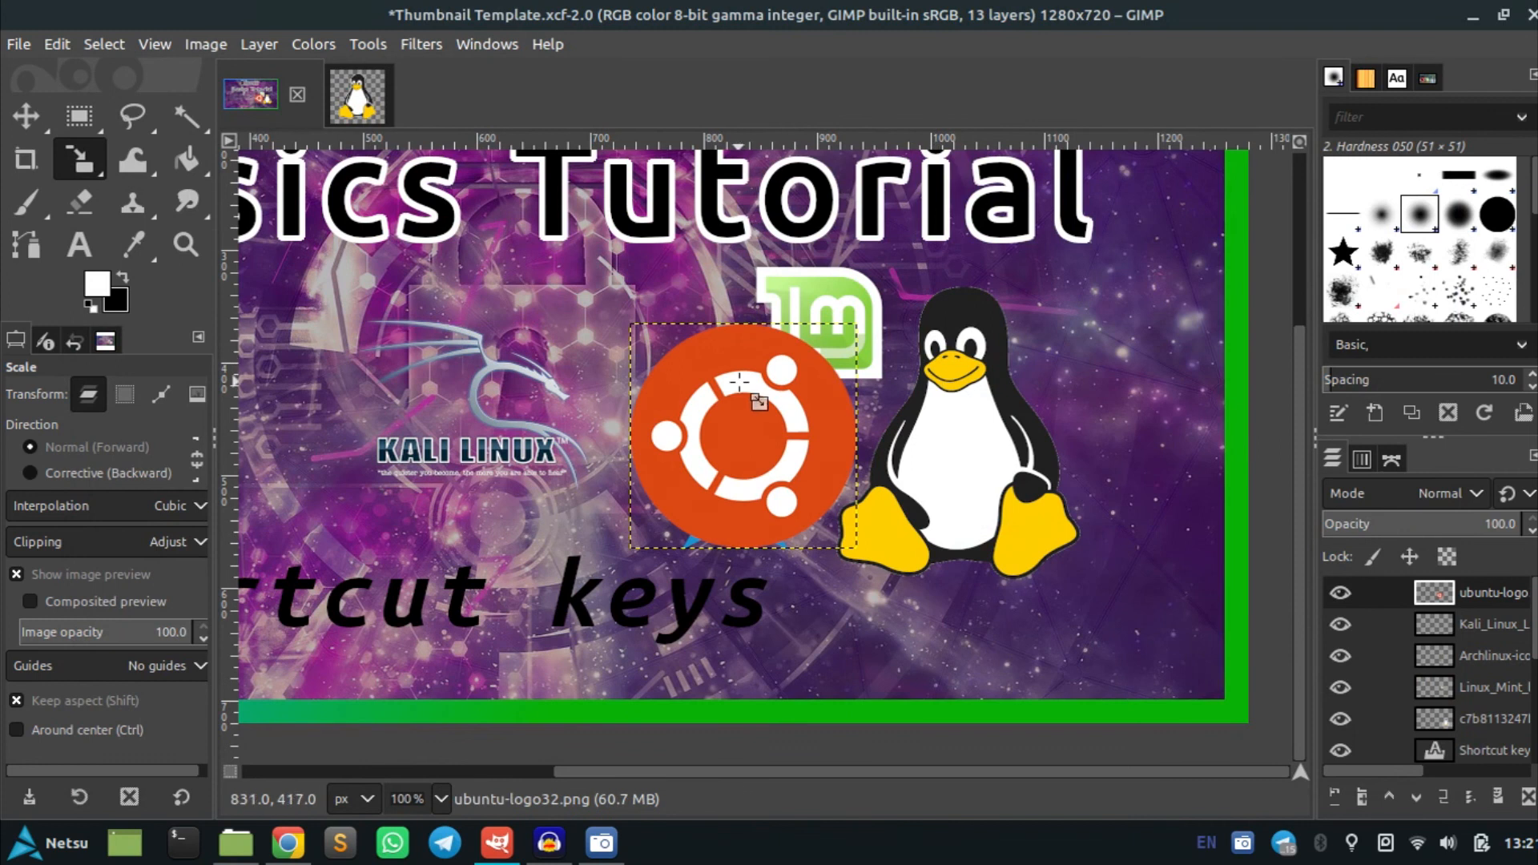
click(738, 414)
drag(762, 457, 1116, 345)
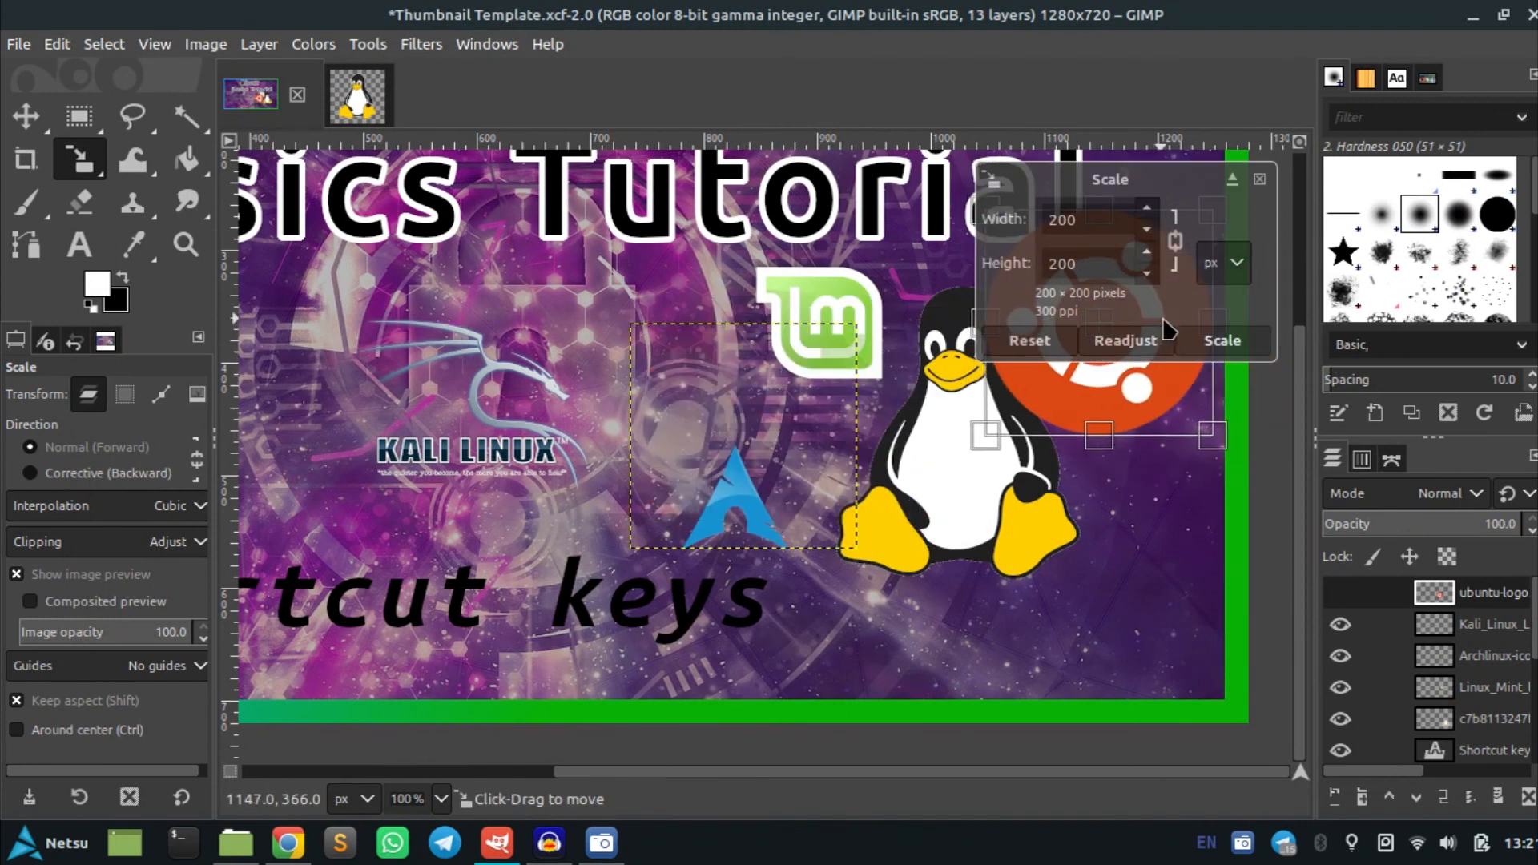
drag(1236, 429, 811, 523)
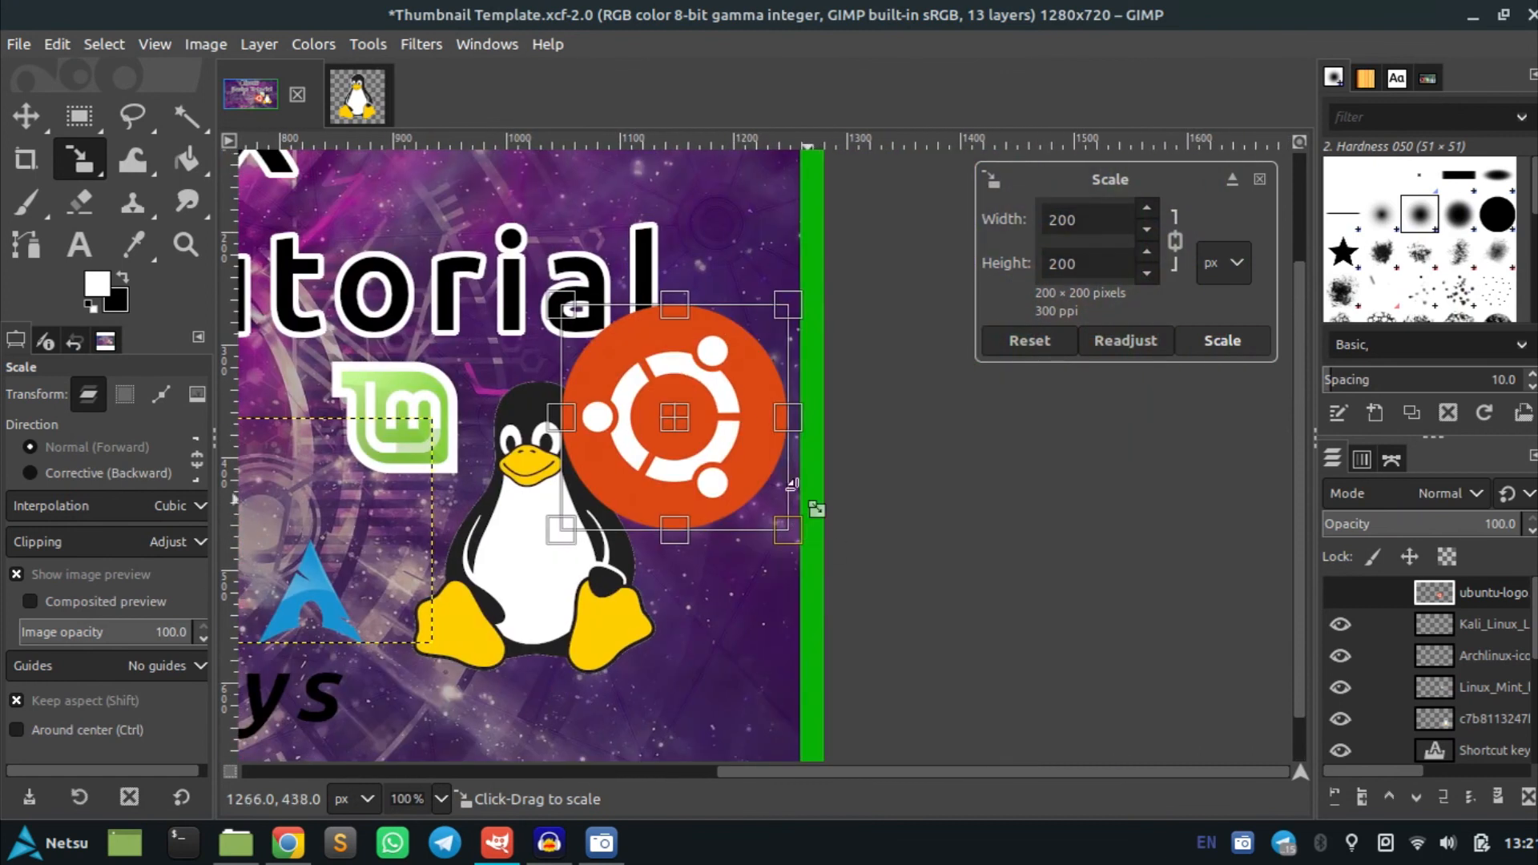
drag(574, 308, 626, 369)
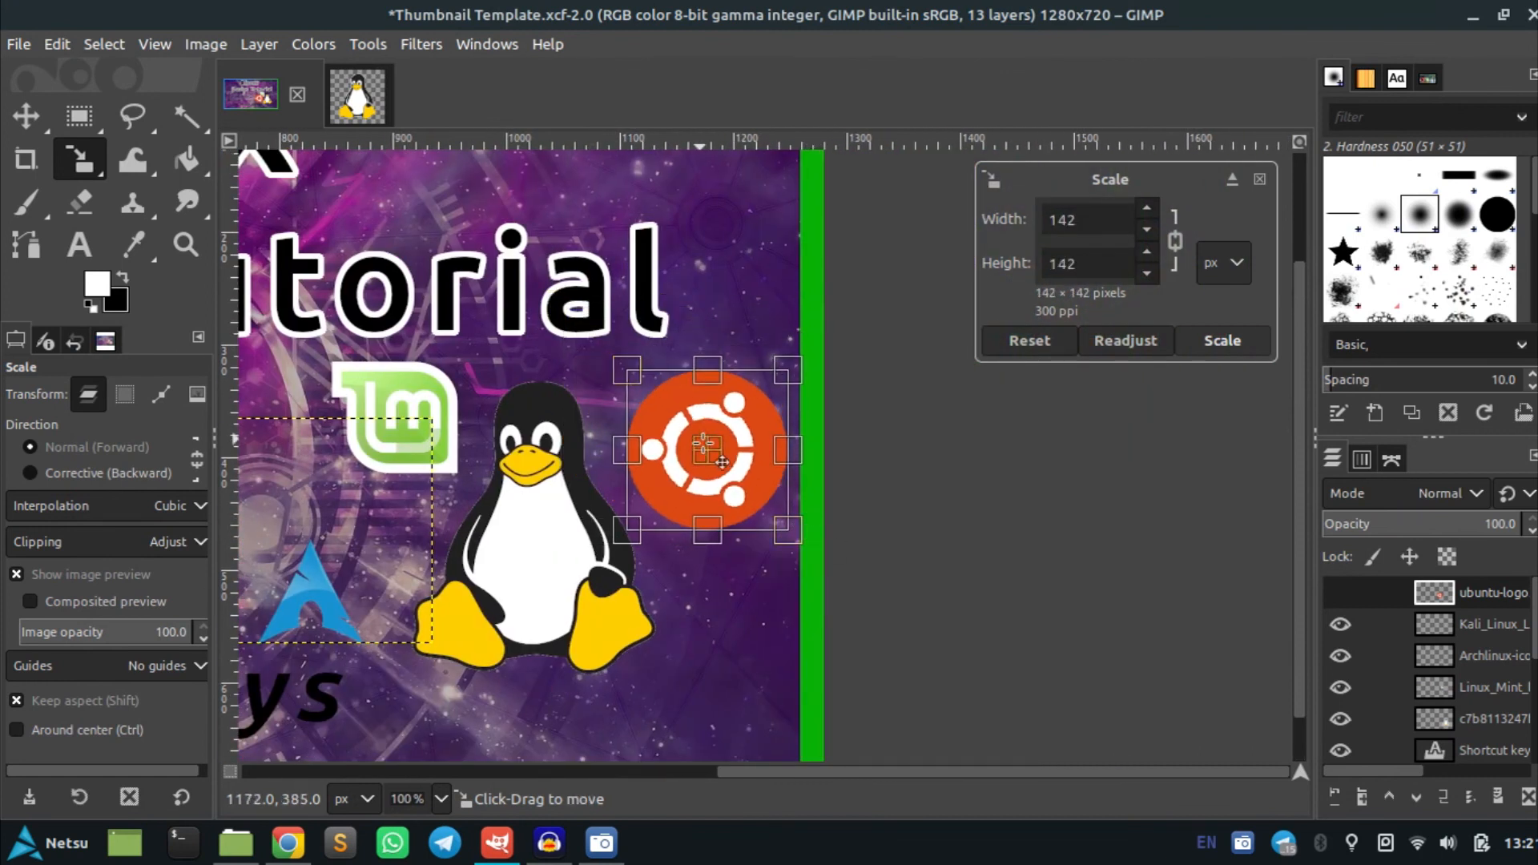
drag(719, 451, 703, 452)
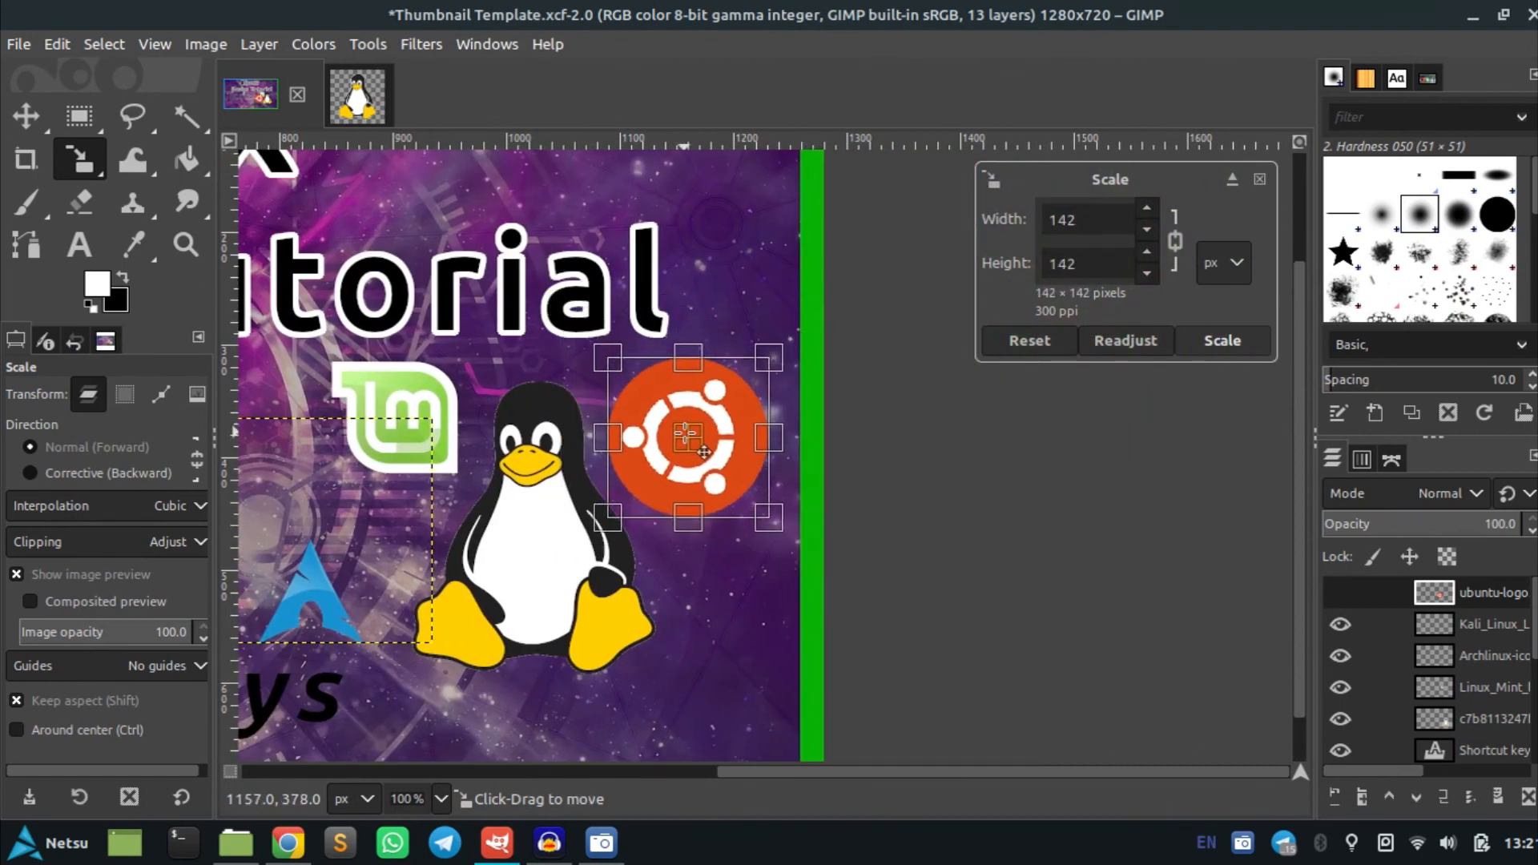
click(1237, 342)
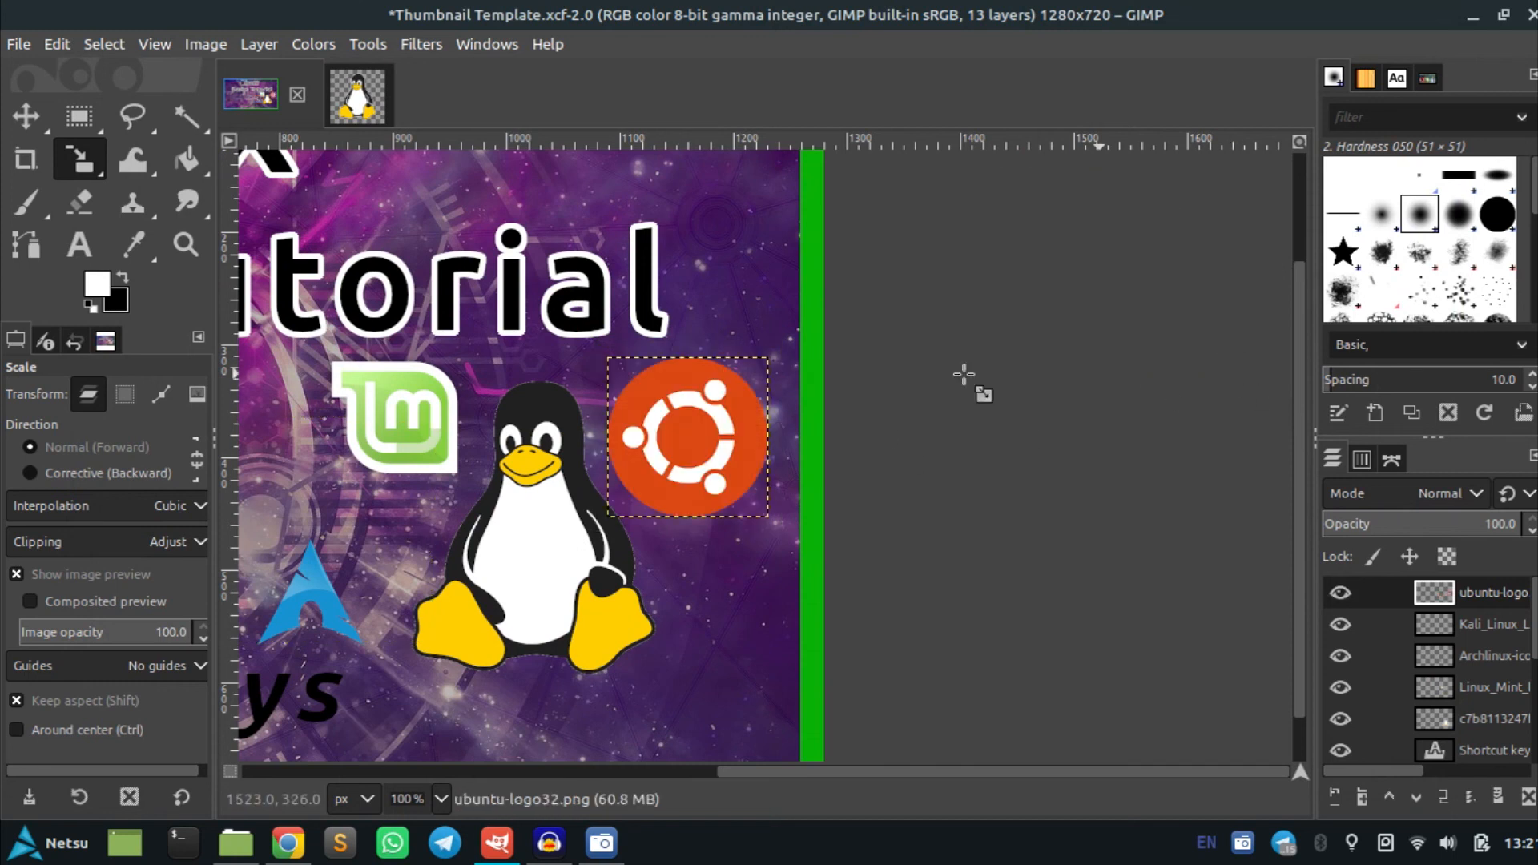
Drag the Debian hexagon logo into the thumbnail and scale it to 75 × 87 px on the penguin's belly
scroll(769, 401, down, 2)
key(alt+Tab)
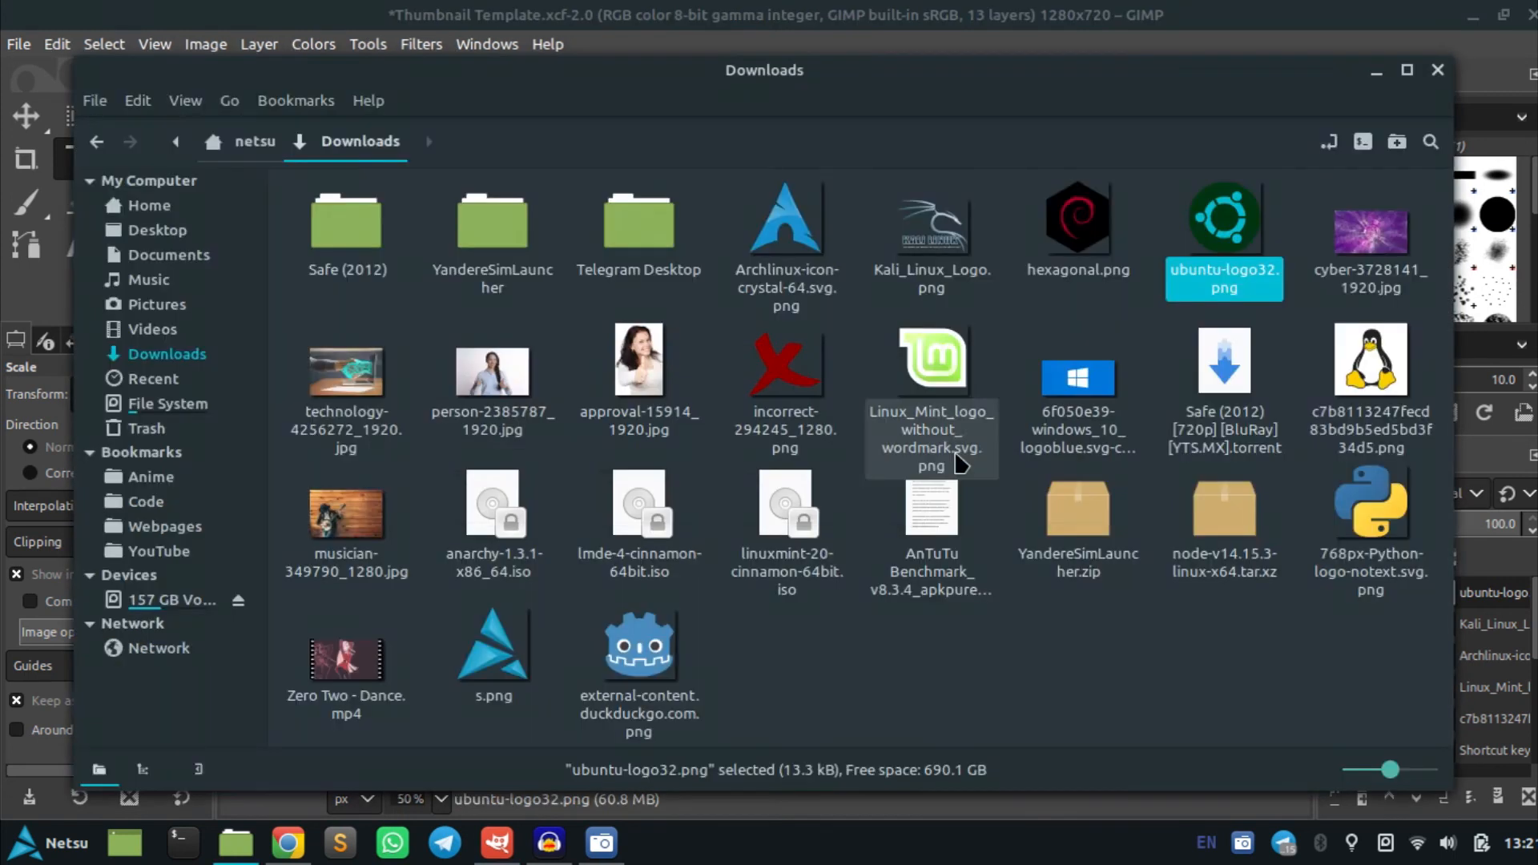
drag(1035, 275, 680, 528)
key(alt+Tab)
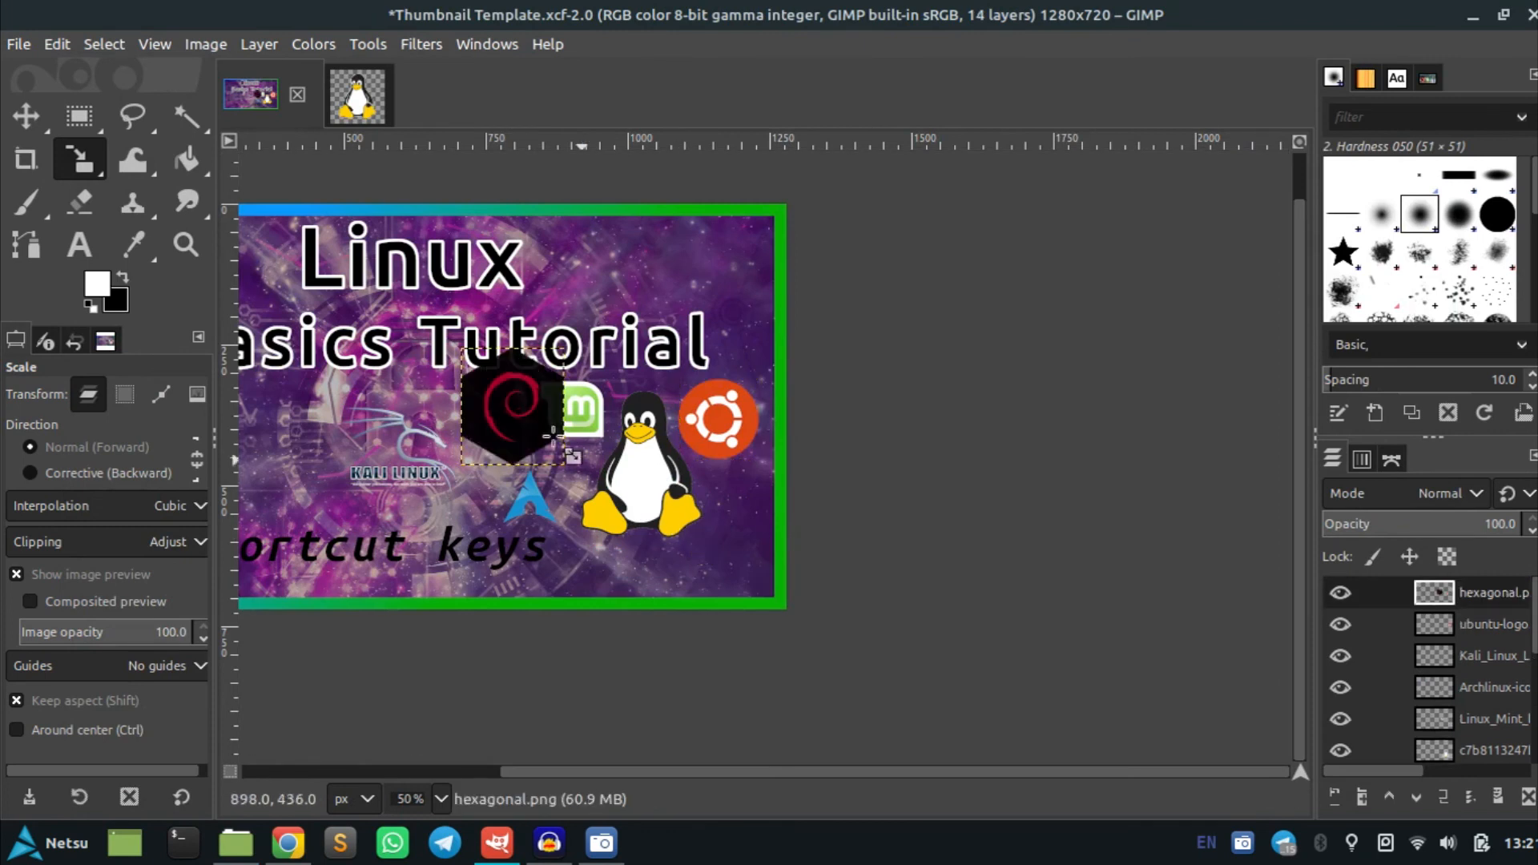
drag(511, 406, 688, 526)
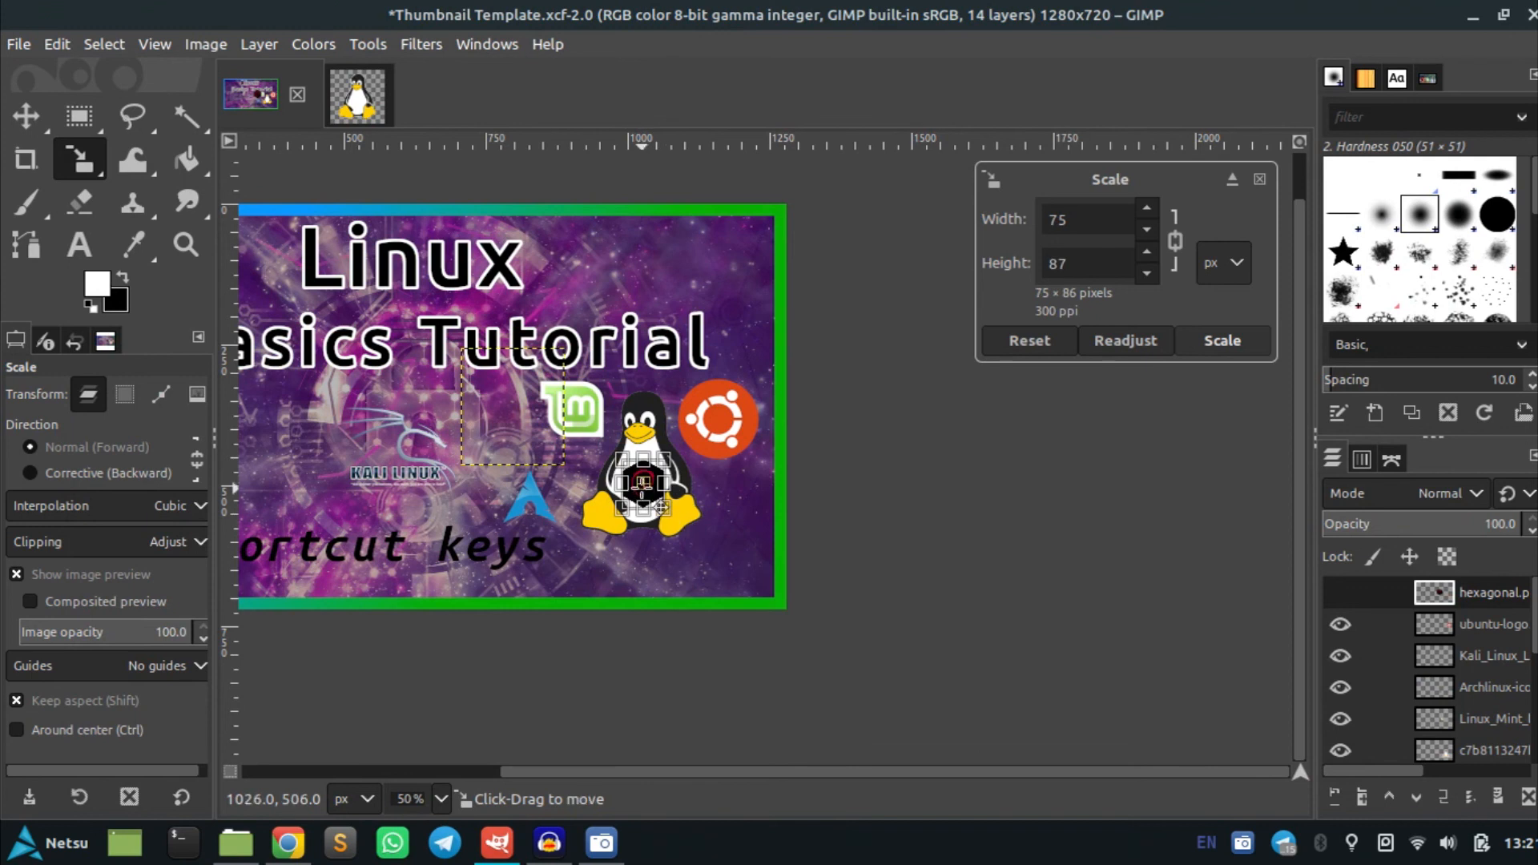
ctrl+scroll(642, 480, up, 1)
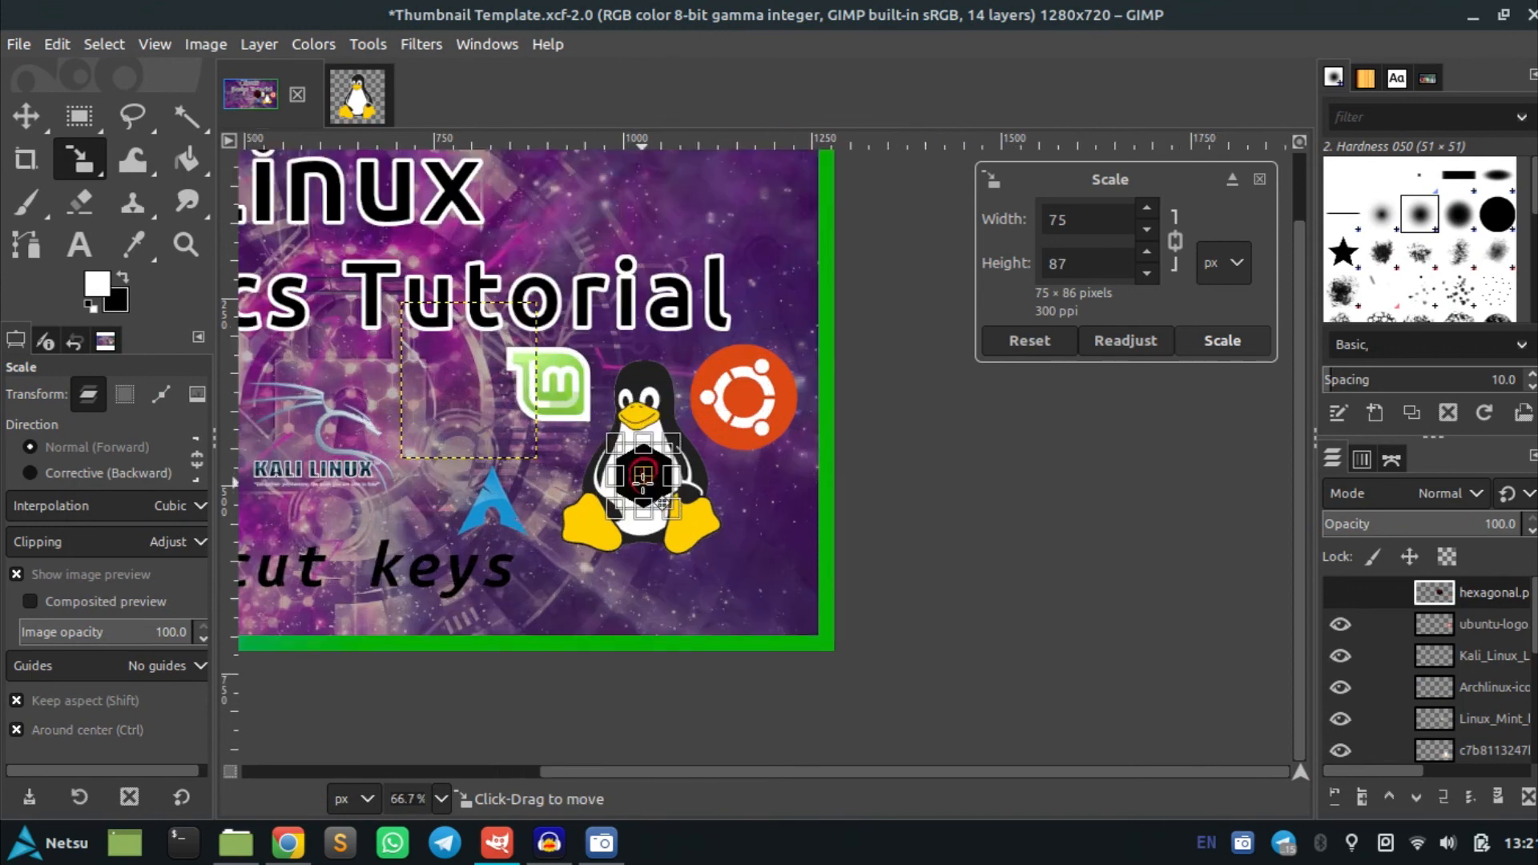
ctrl+scroll(663, 502, up, 1)
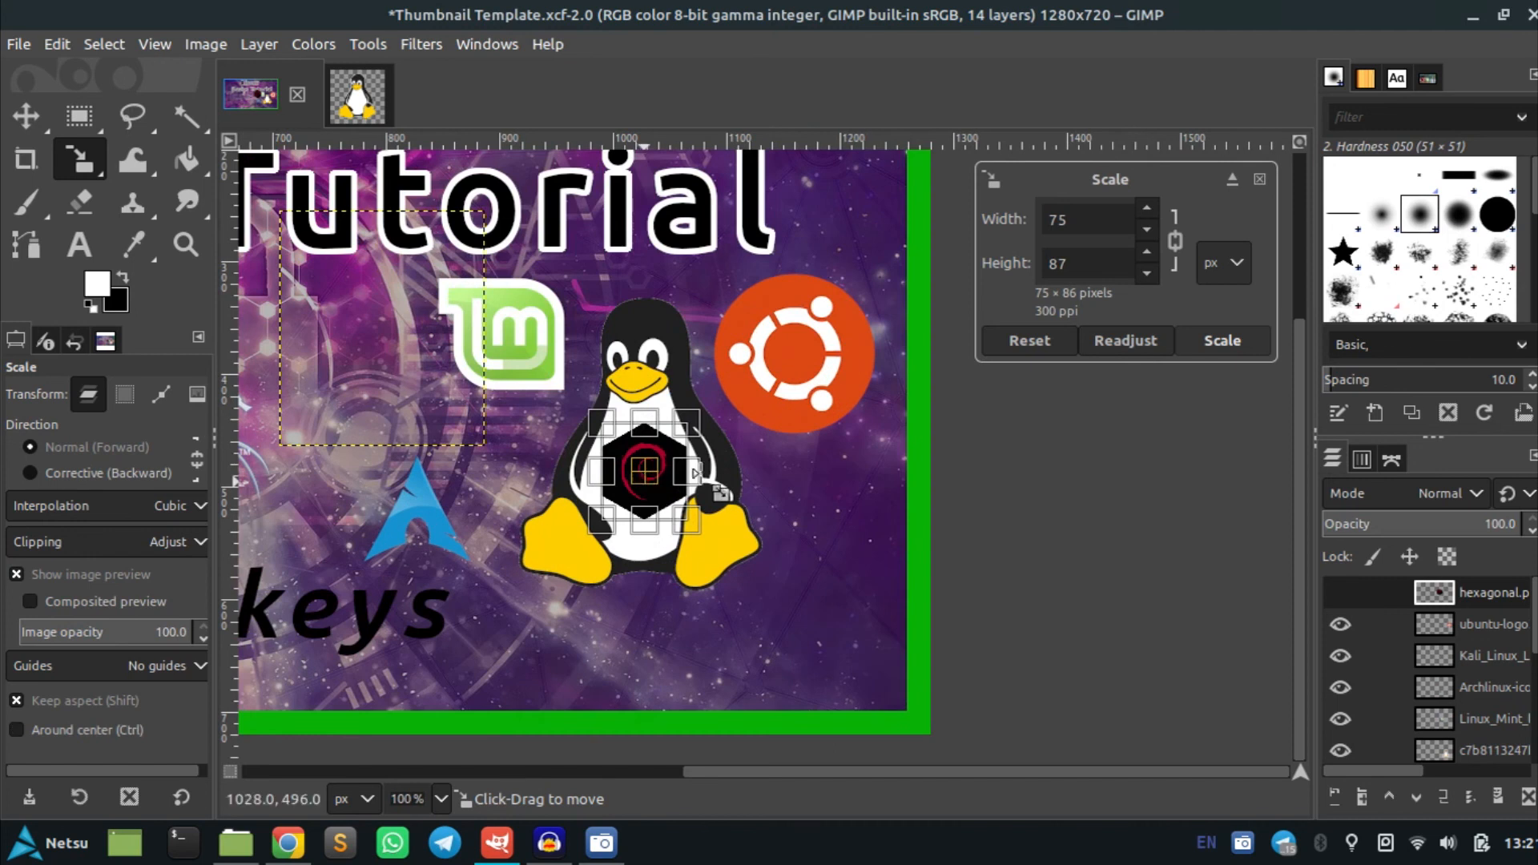
key(Return)
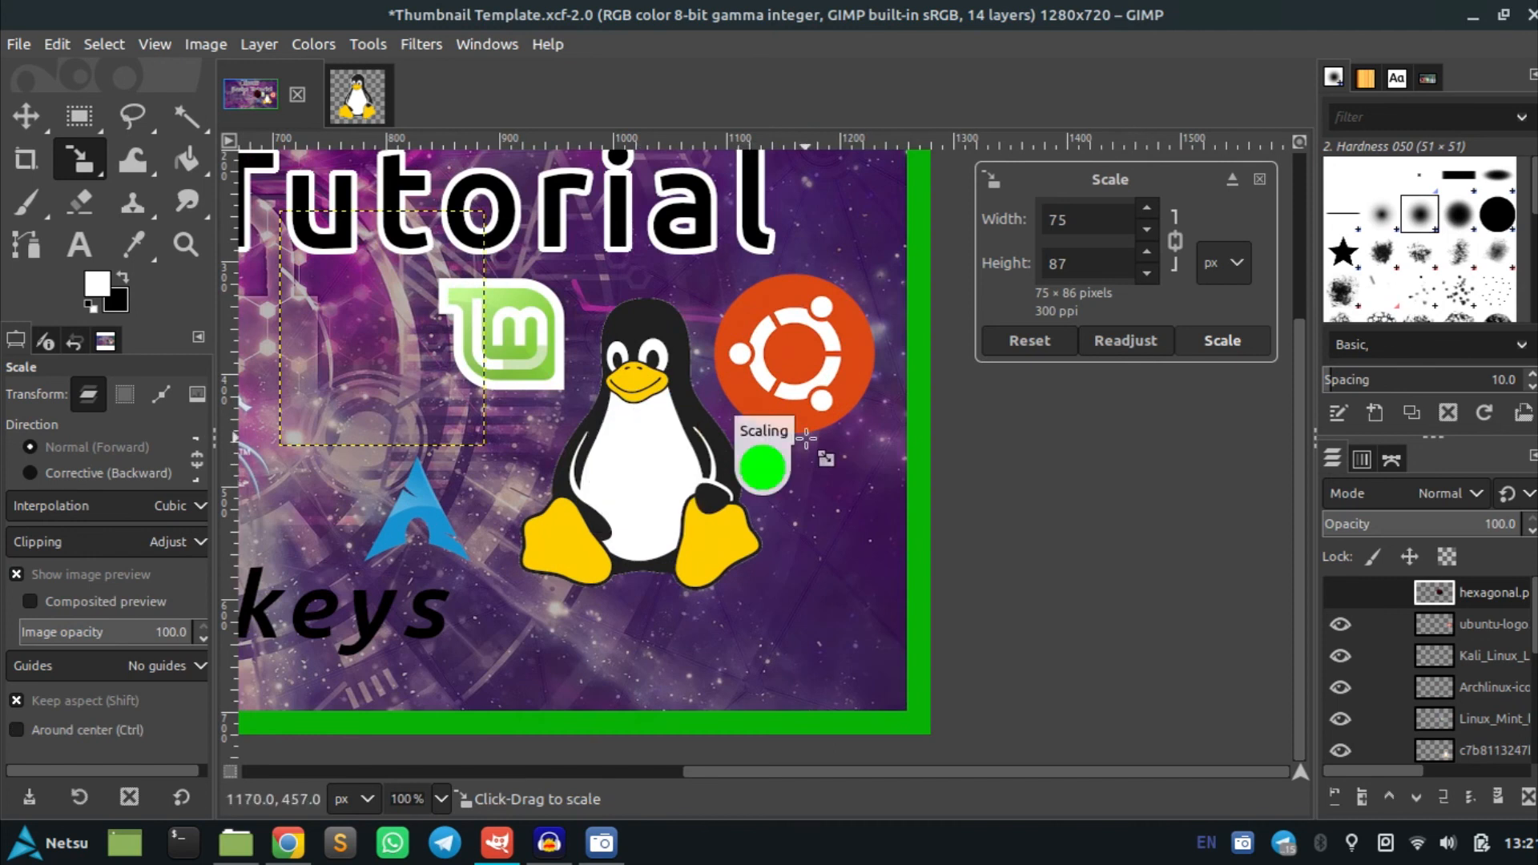
ctrl+scroll(806, 435, down, 3)
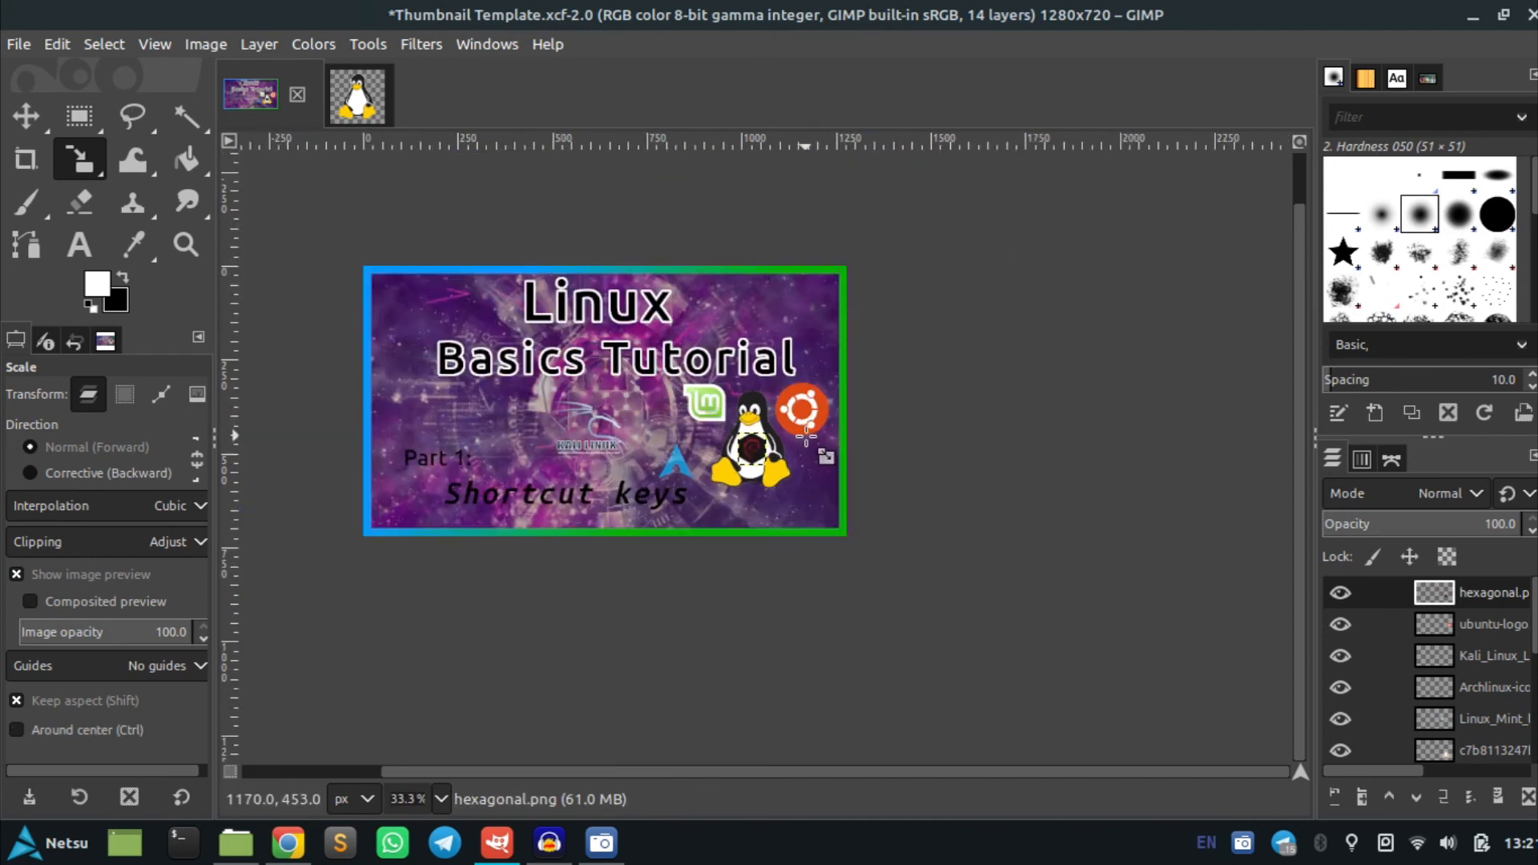
ctrl+scroll(887, 481, up, 1)
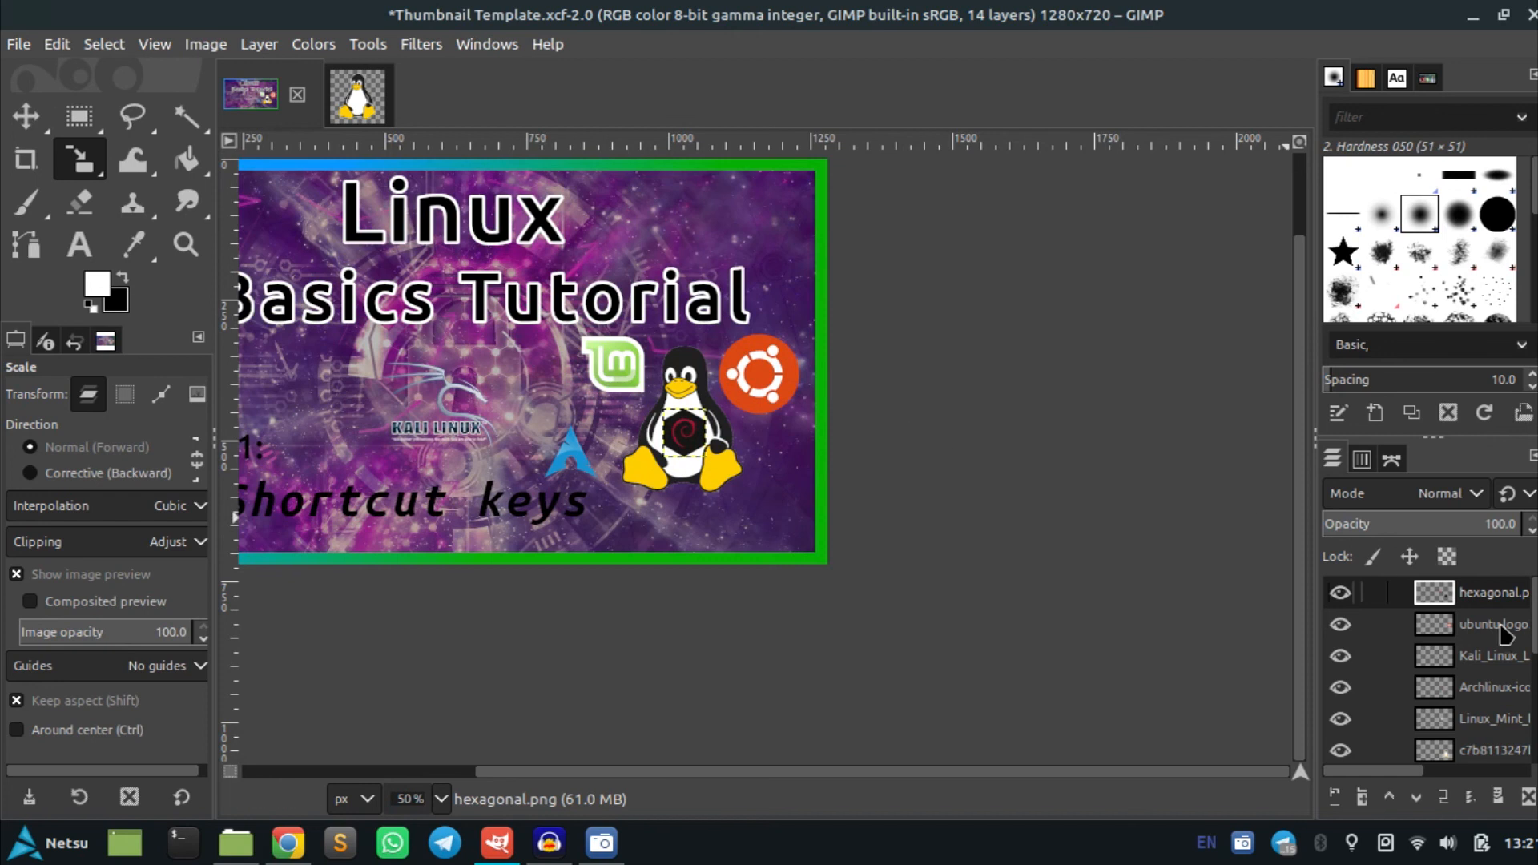
right_click(1481, 603)
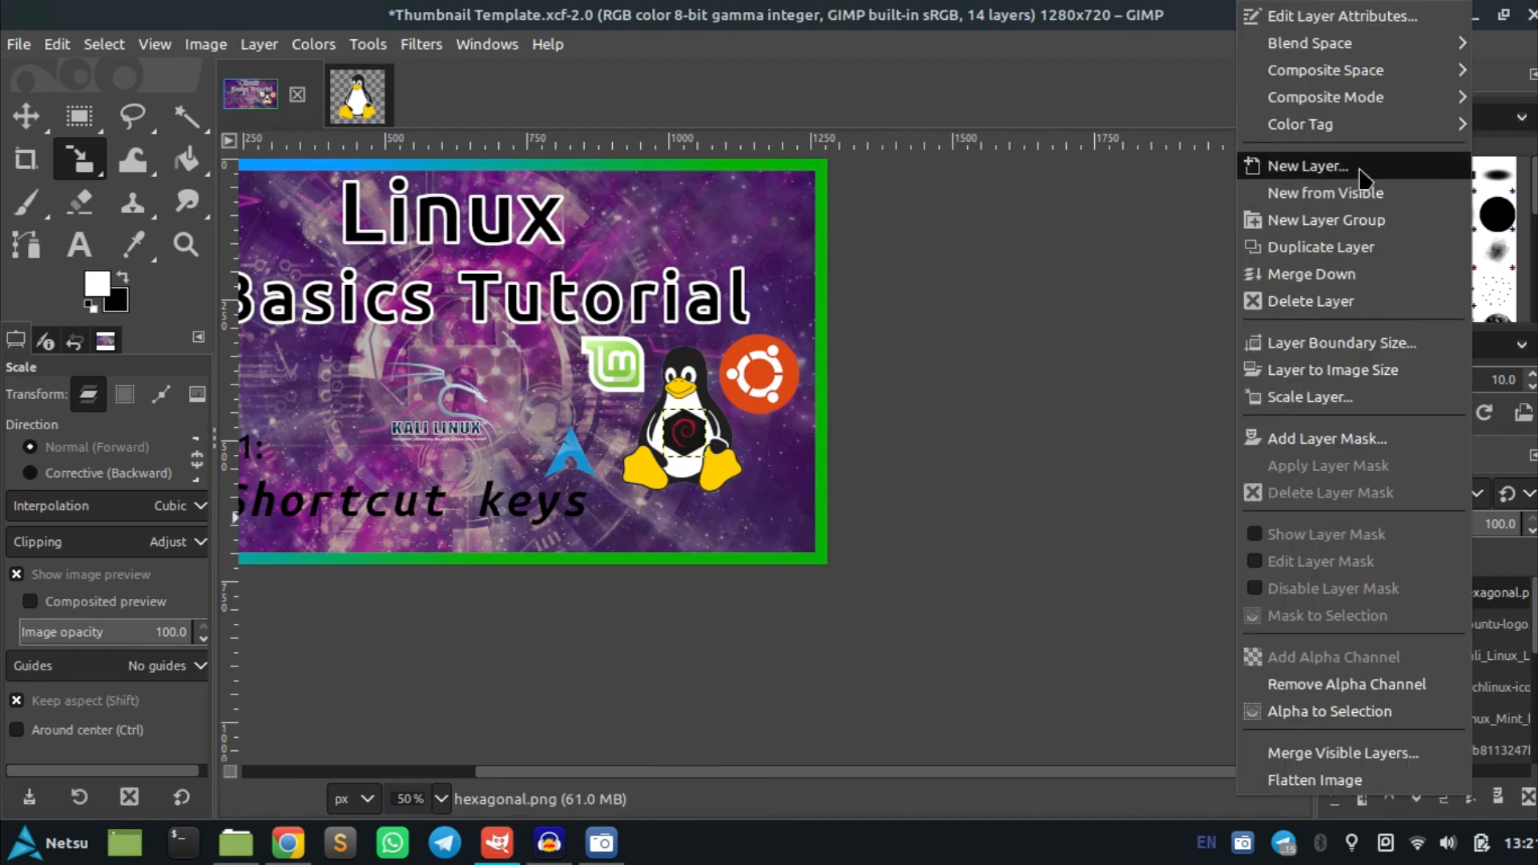
click(1366, 711)
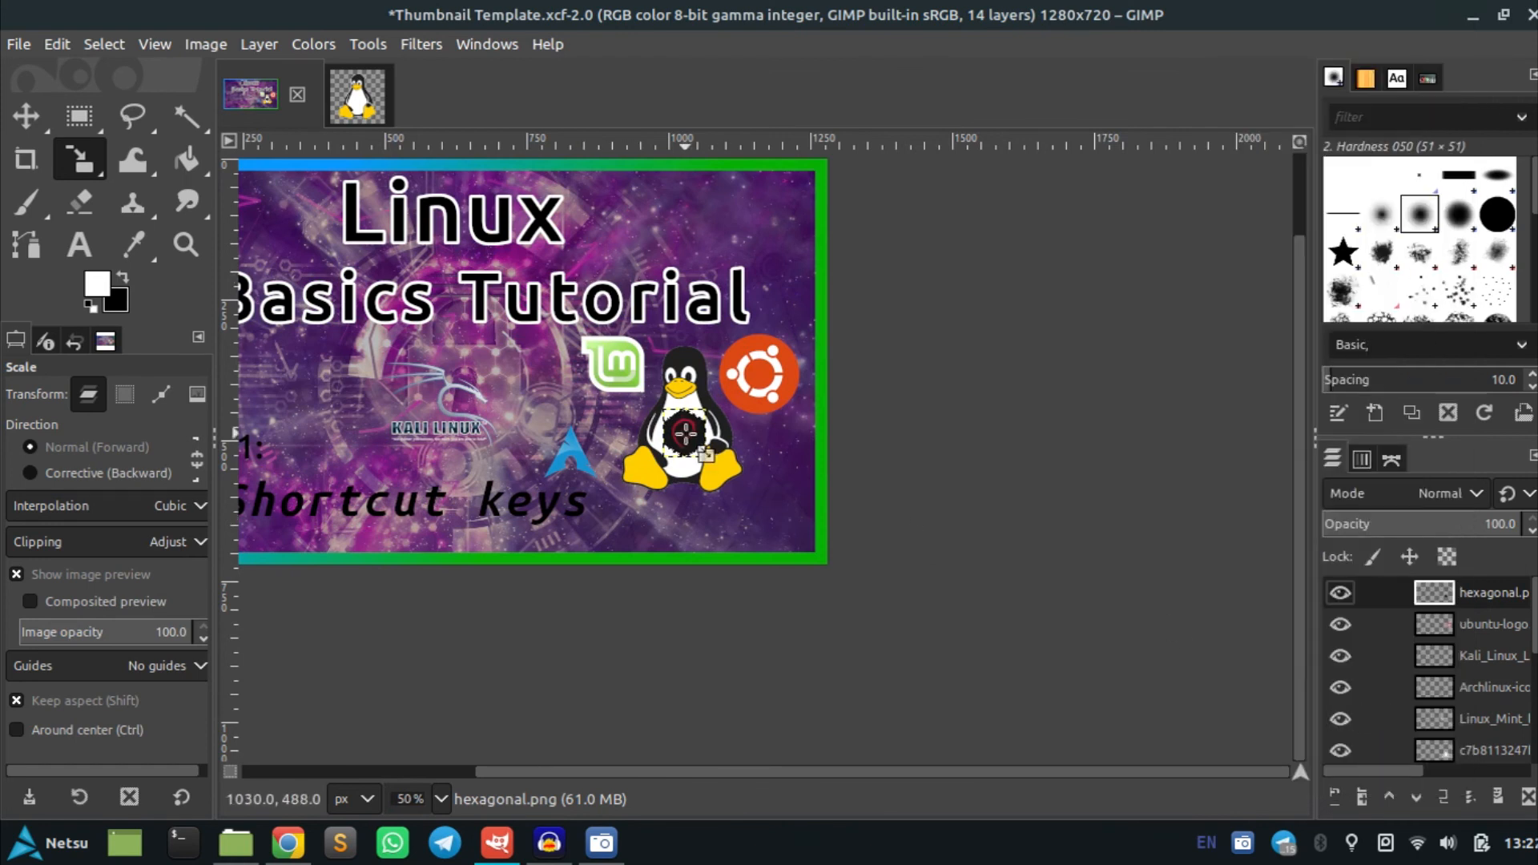
Load the Ubuntu logo layer's alpha as a selection and grow it by 10 px
click(1490, 629)
right_click(1490, 629)
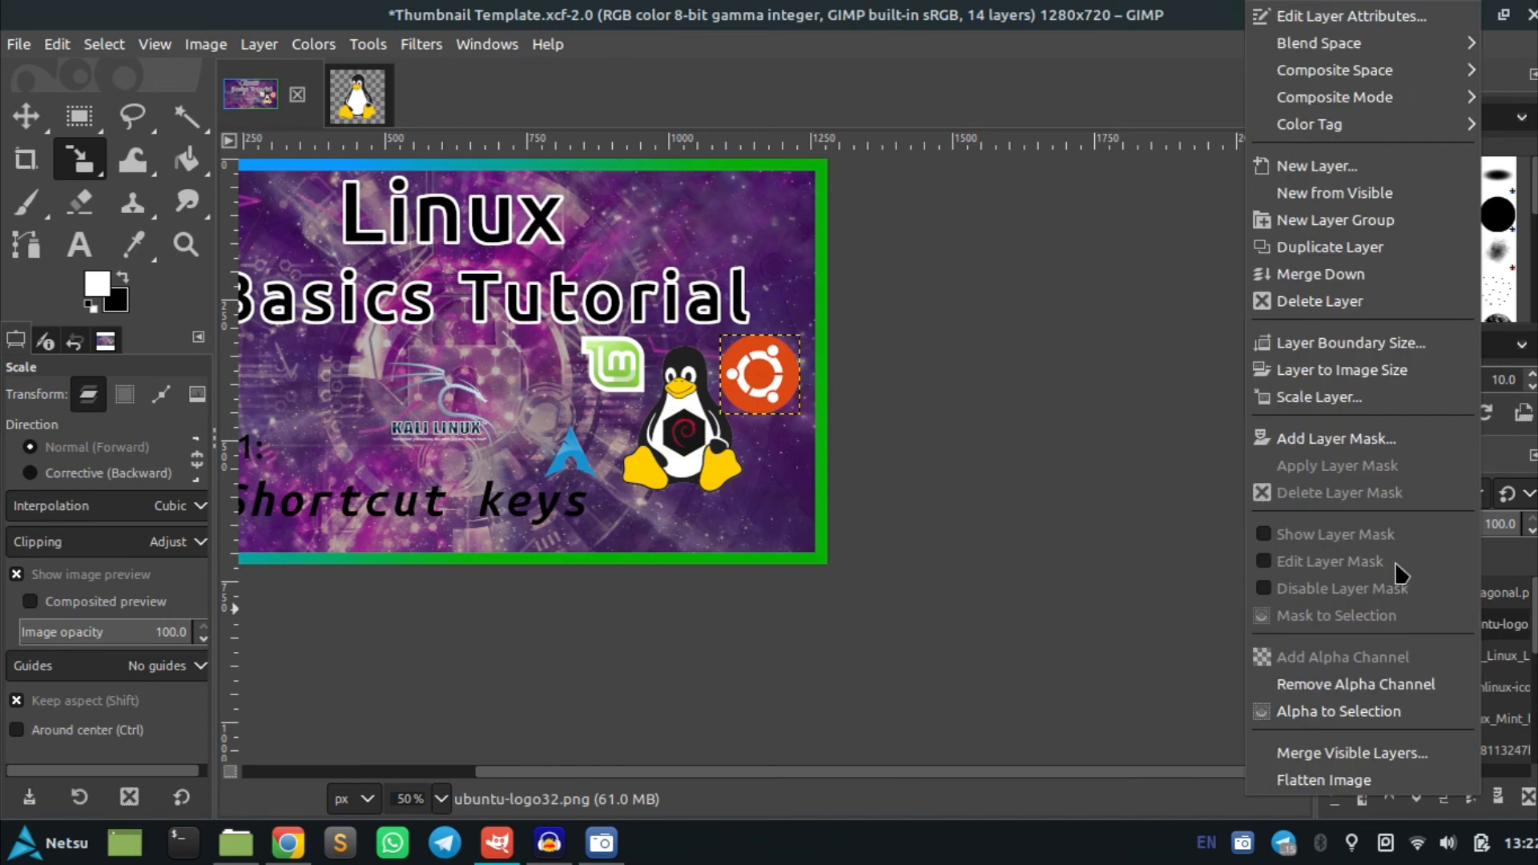
click(1349, 711)
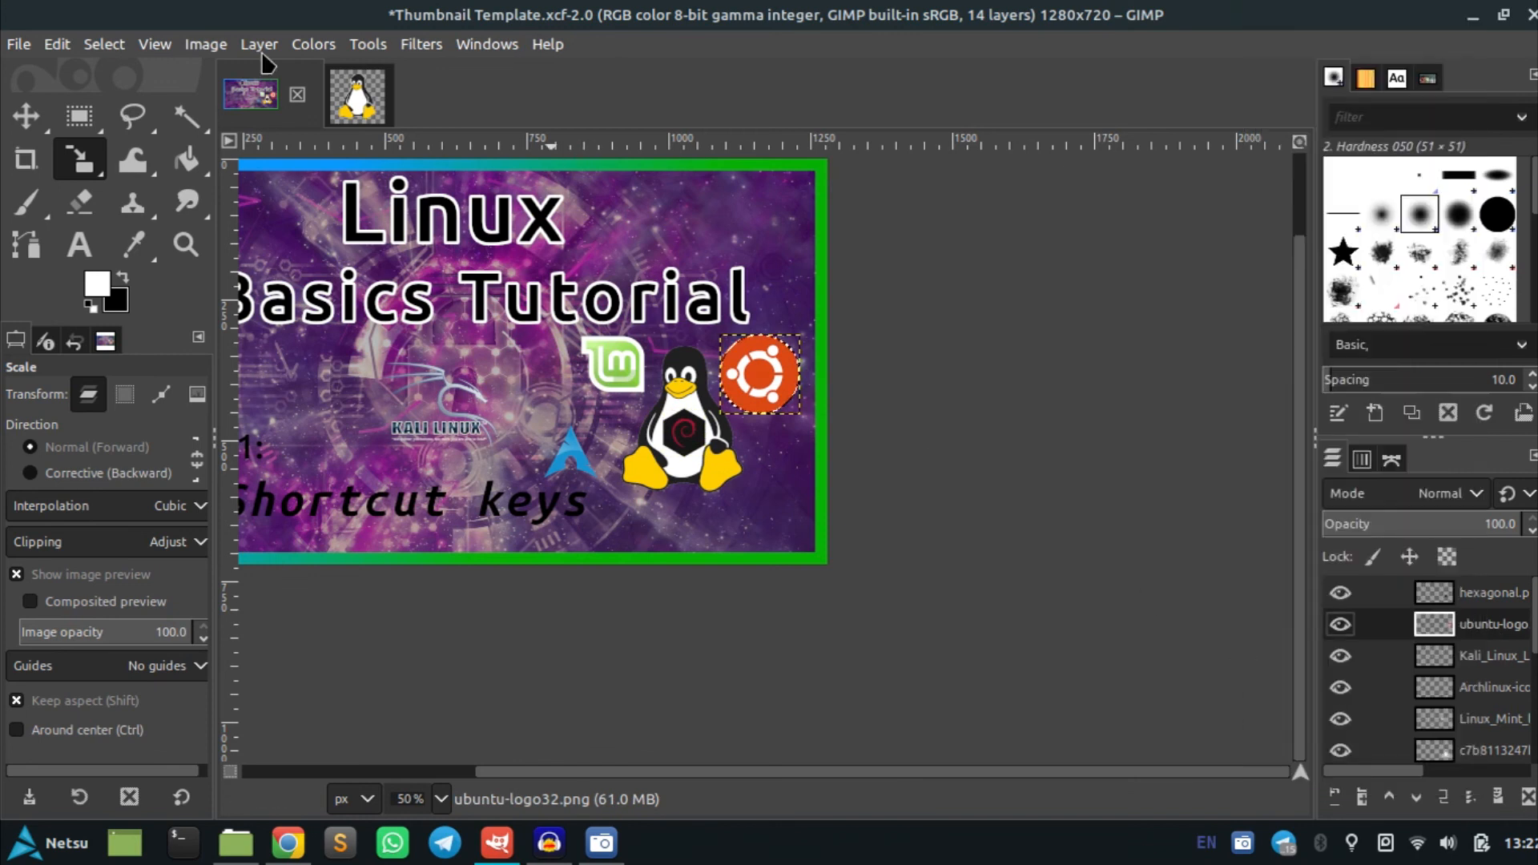
click(128, 45)
click(180, 362)
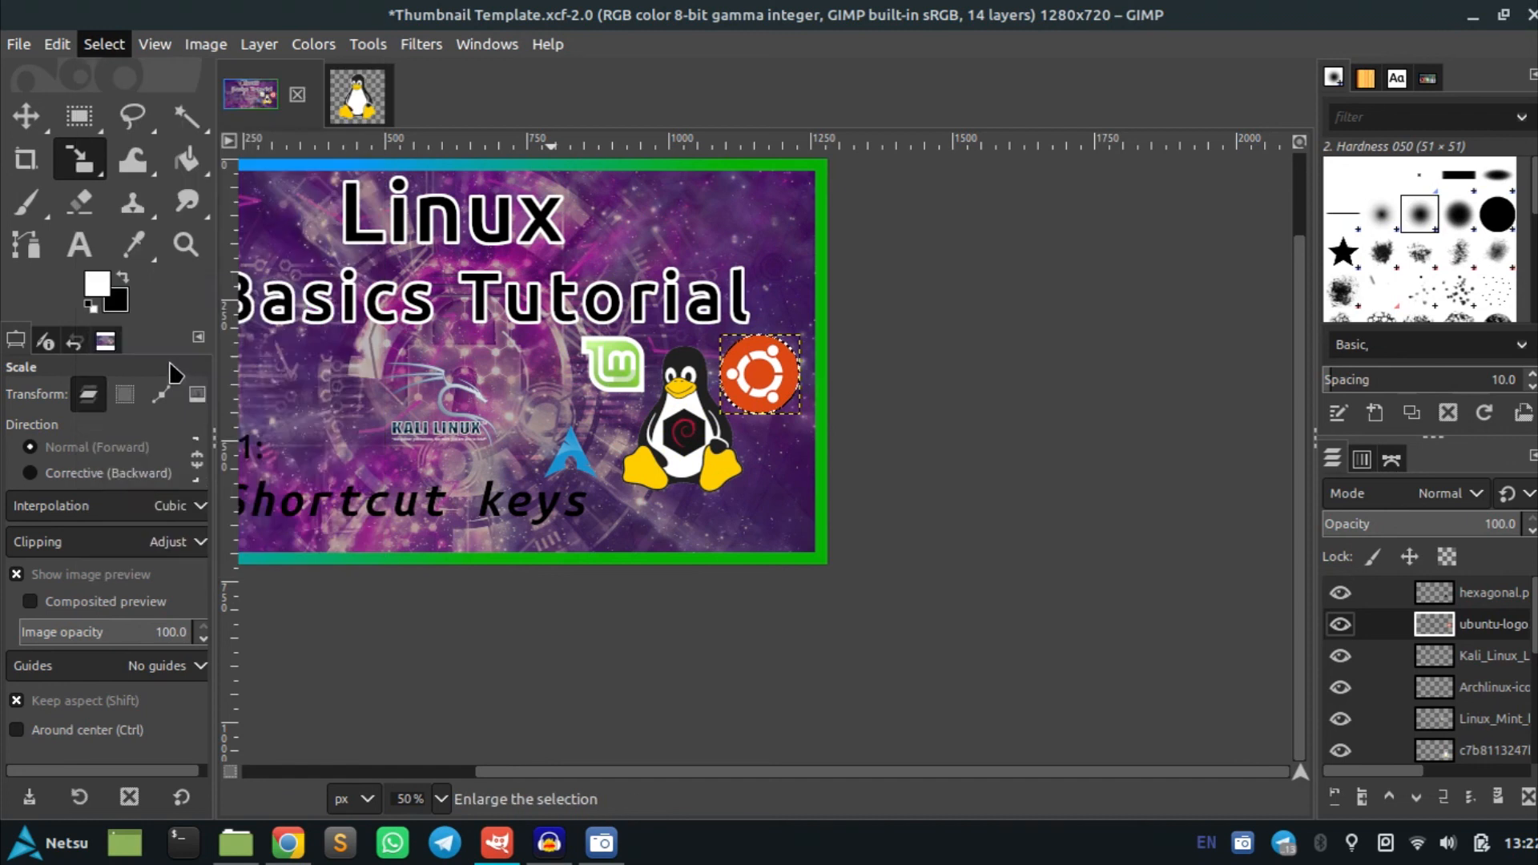
click(264, 443)
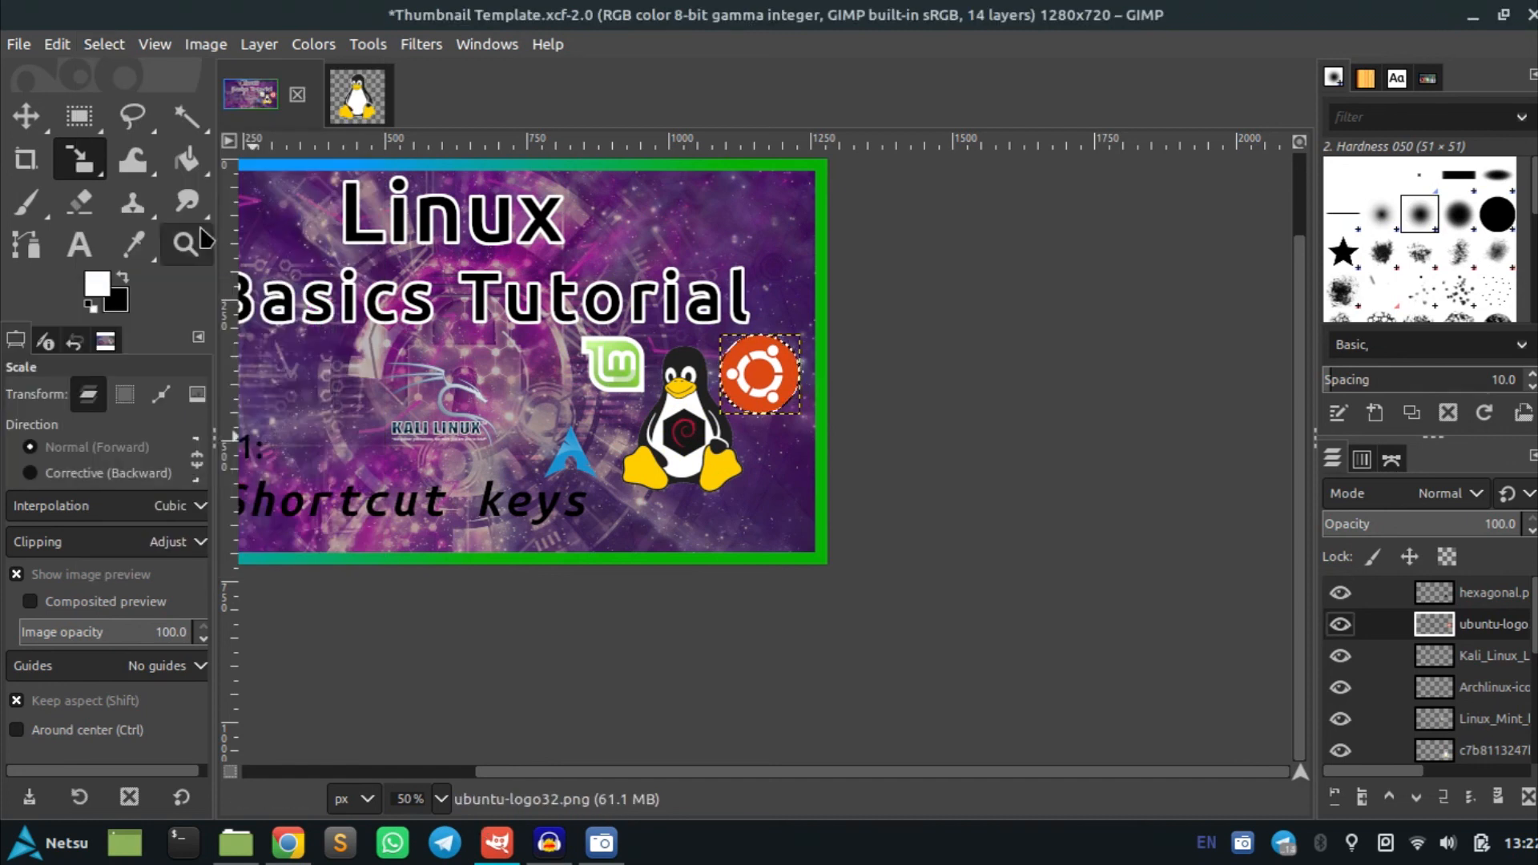
click(104, 45)
click(149, 366)
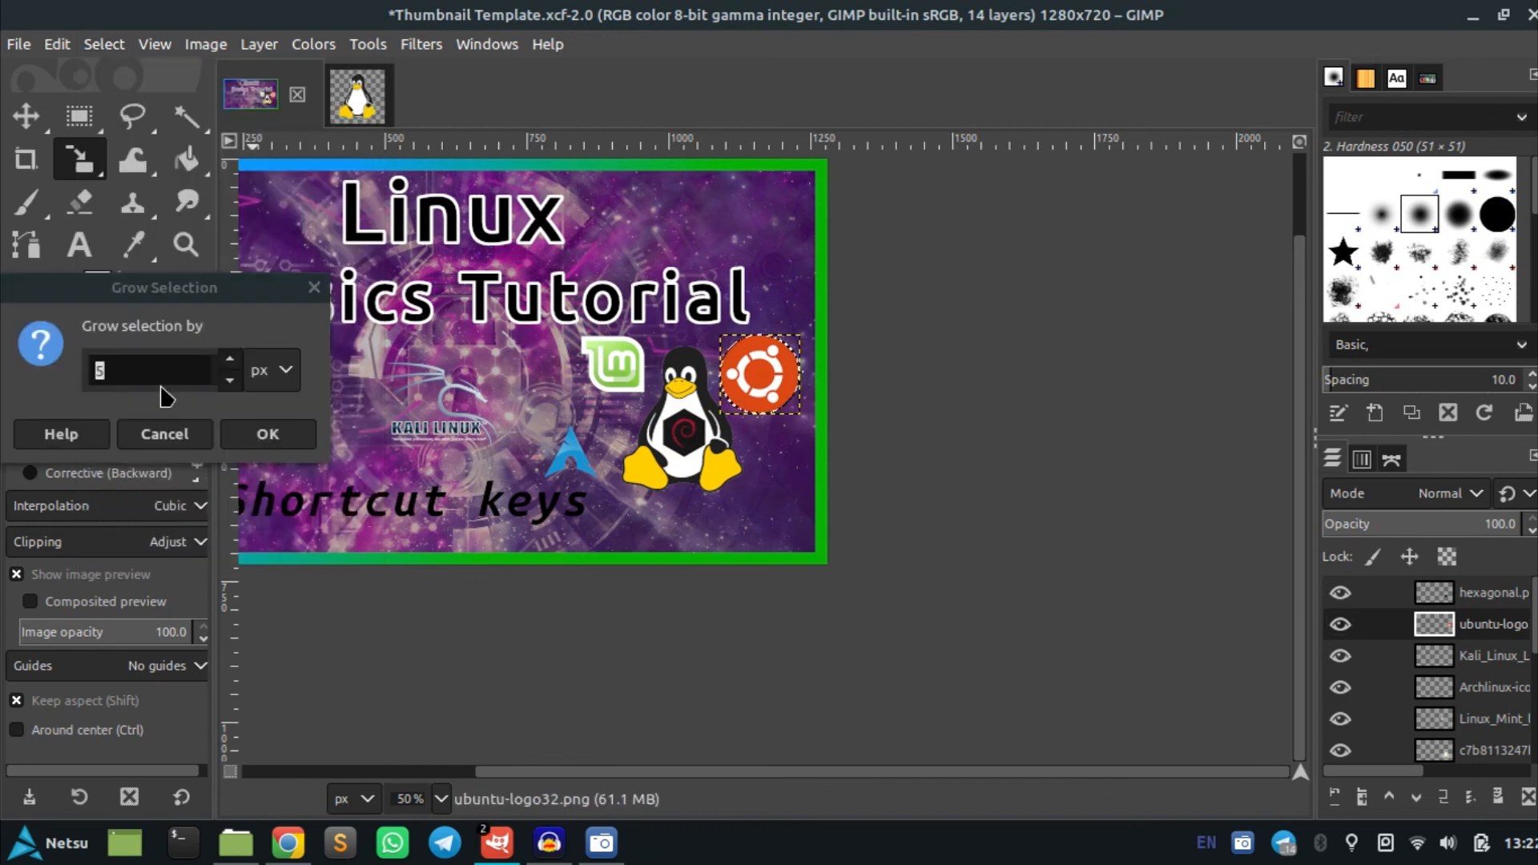
text(10)
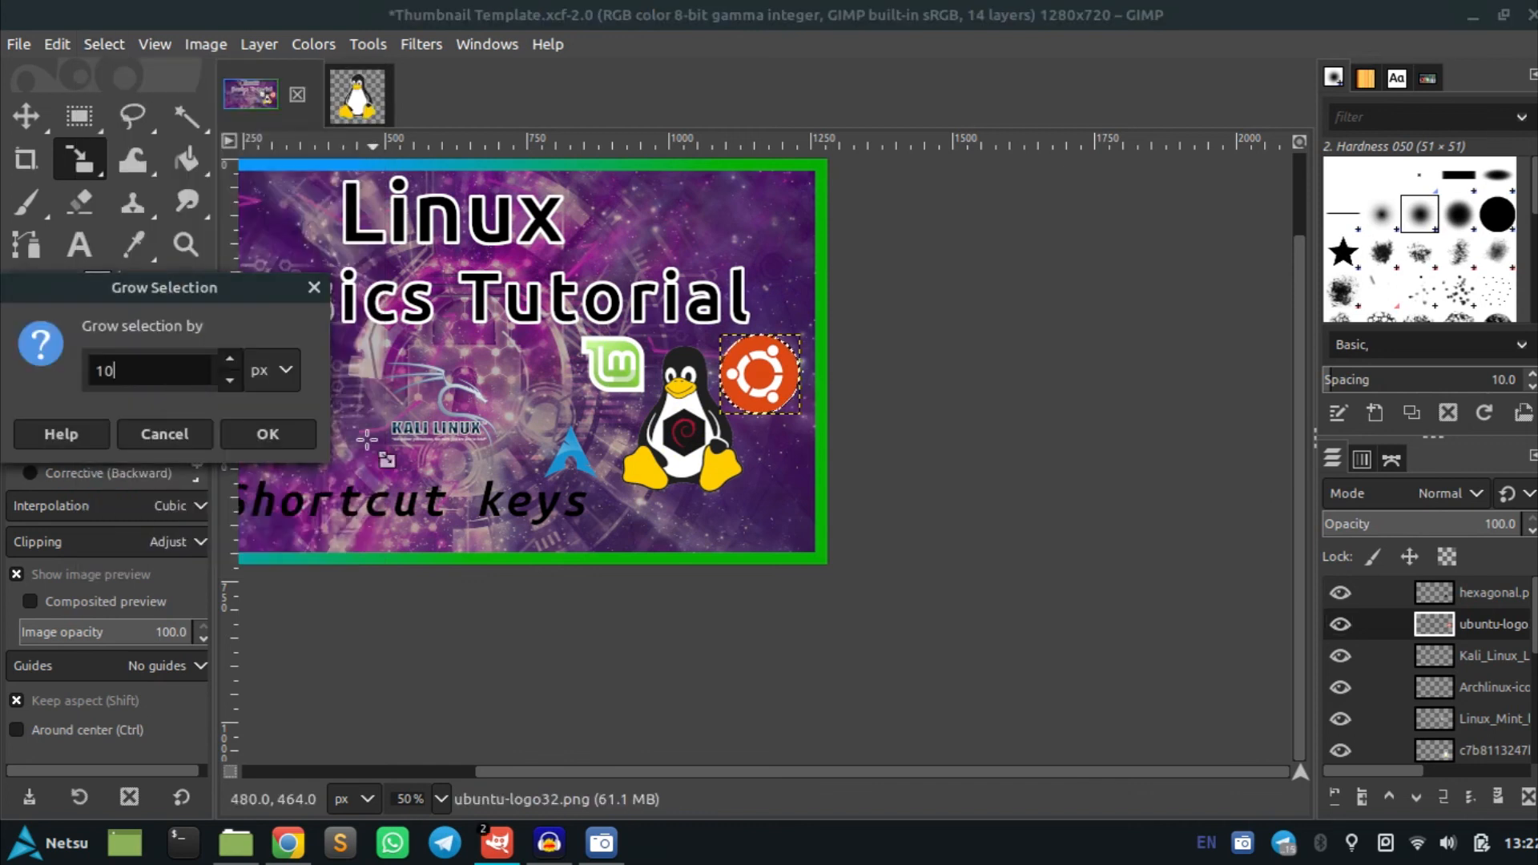
click(298, 437)
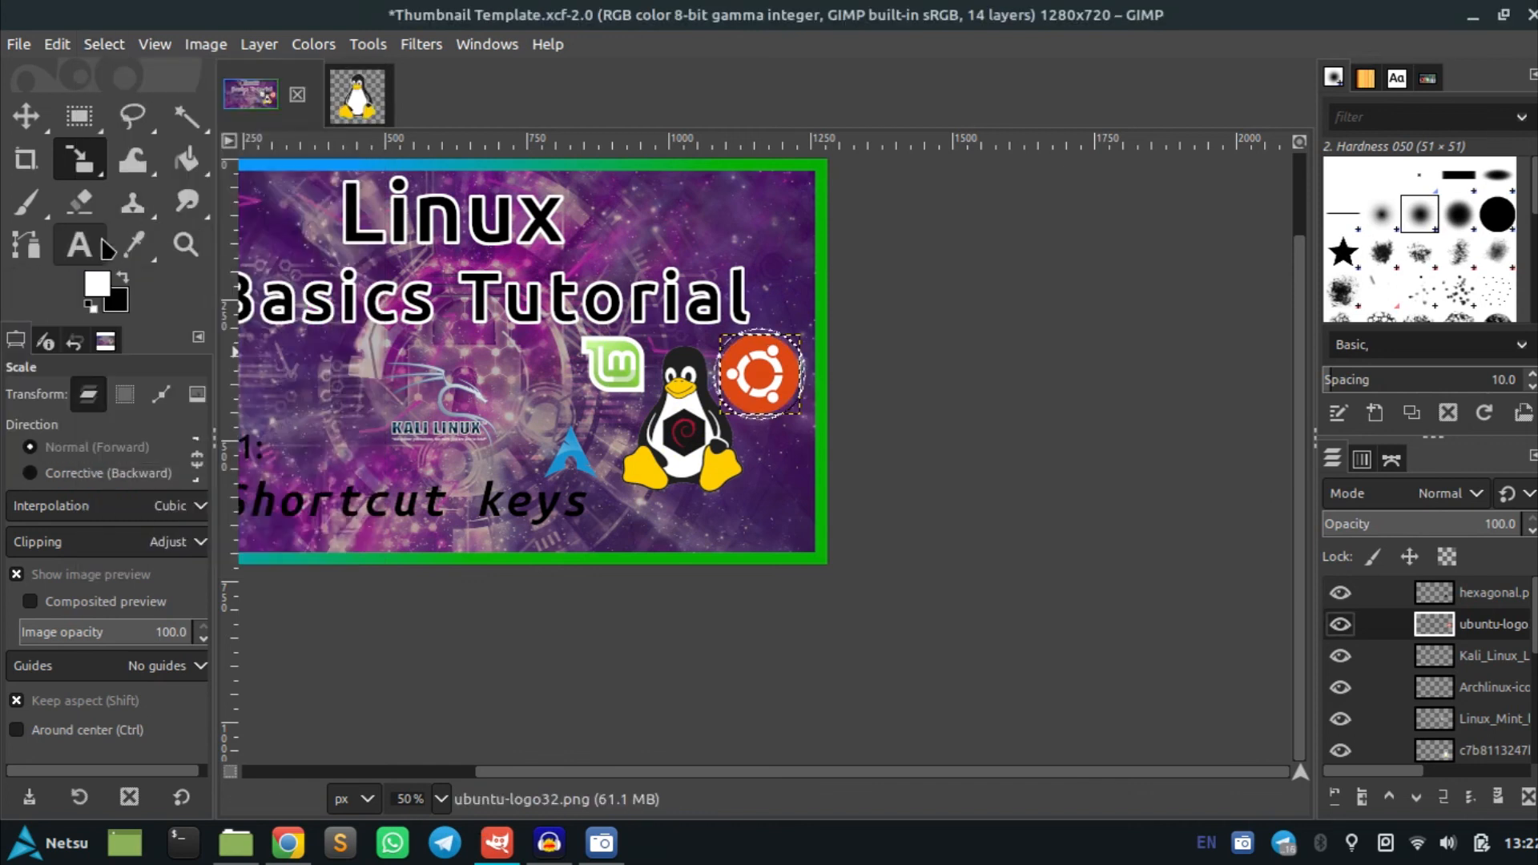
Bucket-fill the grown selection white on Layer #1 to outline the Ubuntu logo
click(187, 159)
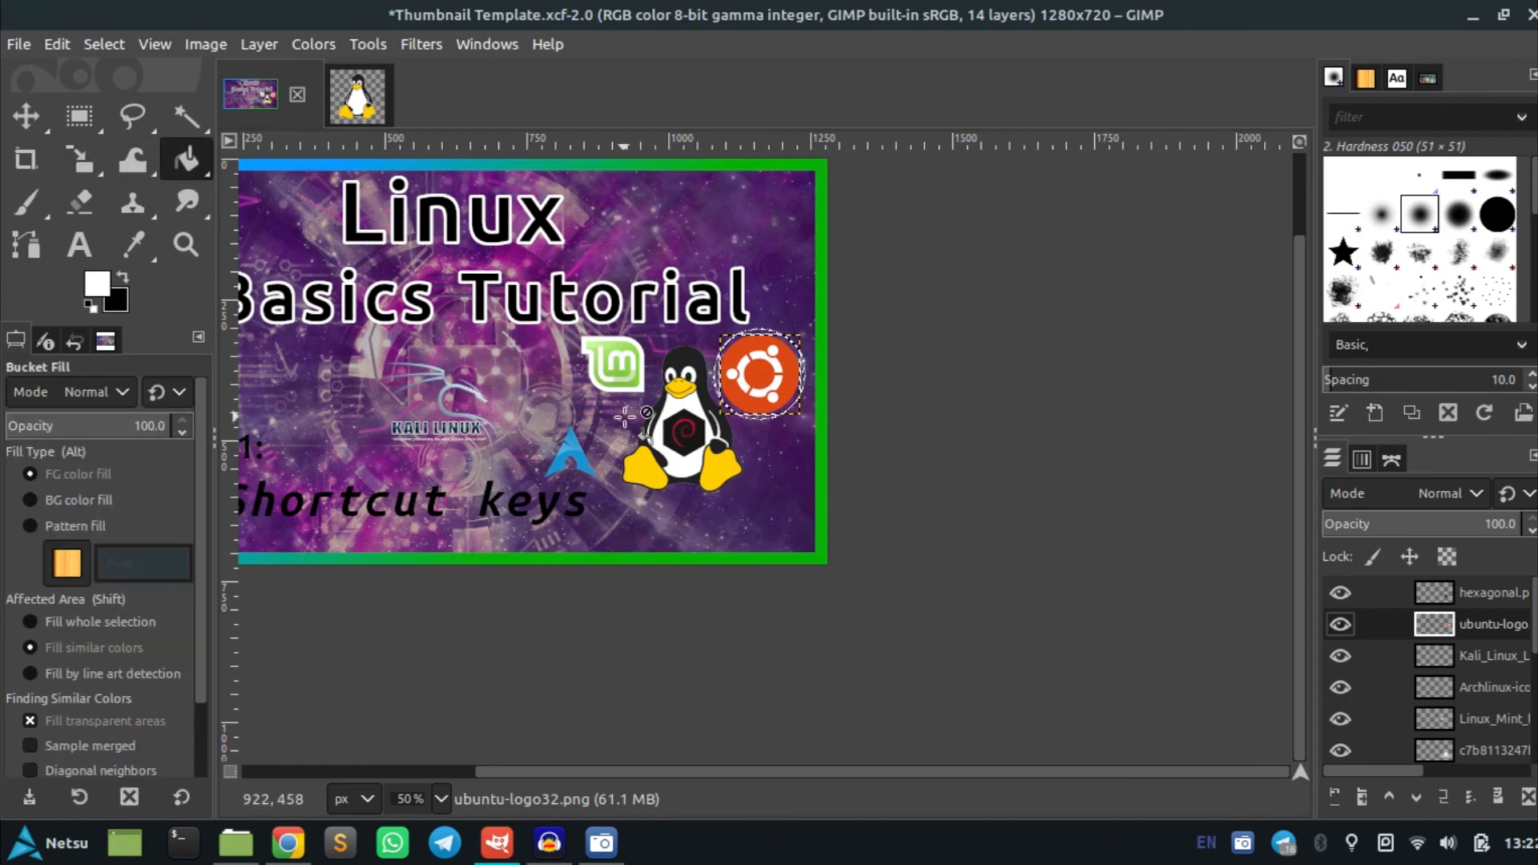
scroll(732, 401, up, 3)
scroll(1450, 681, down, 2)
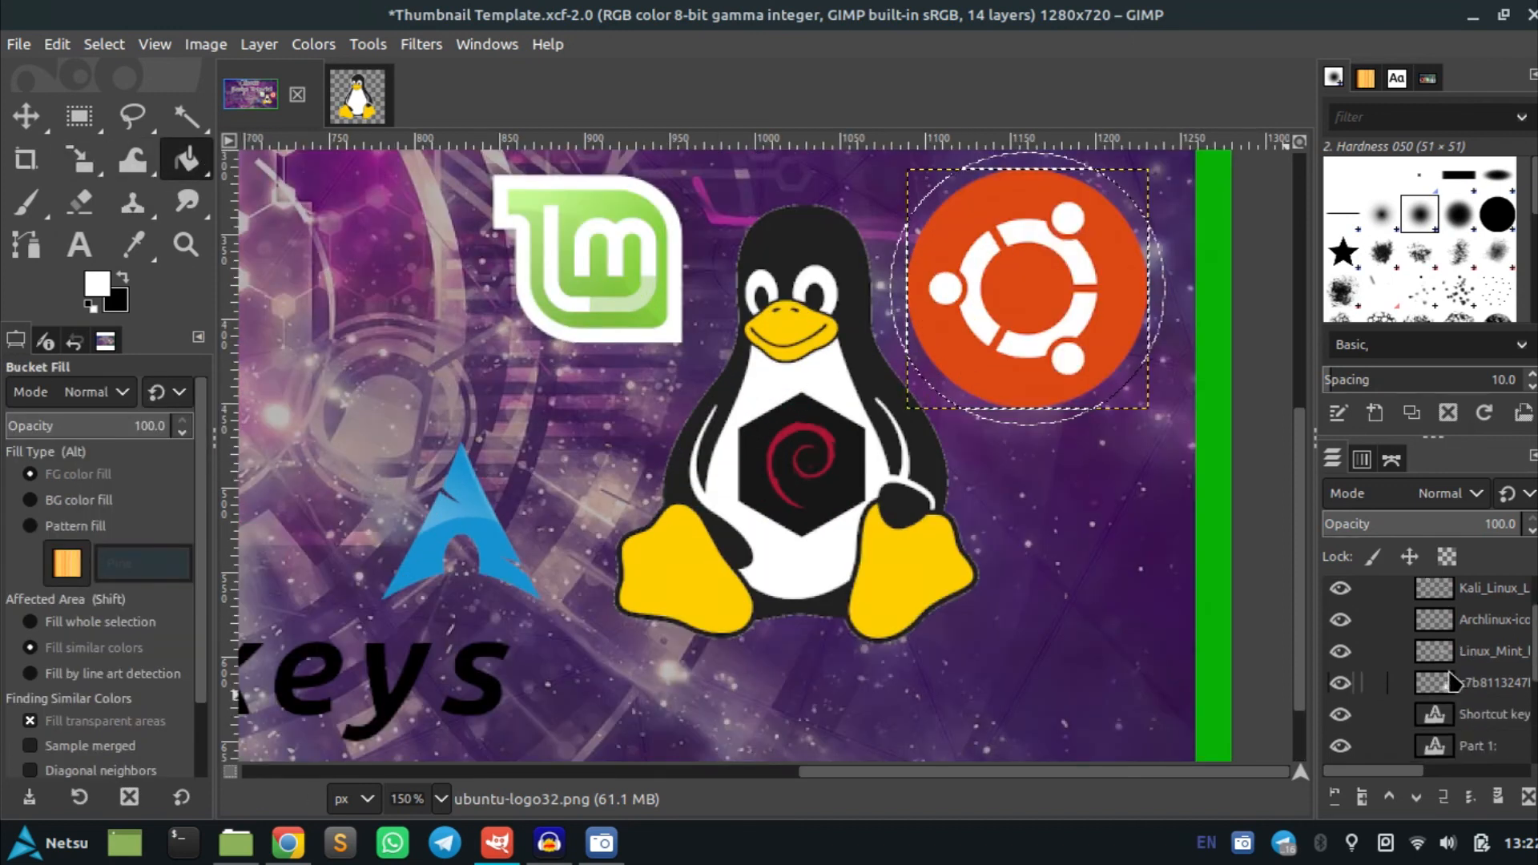
scroll(1488, 705, down, 5)
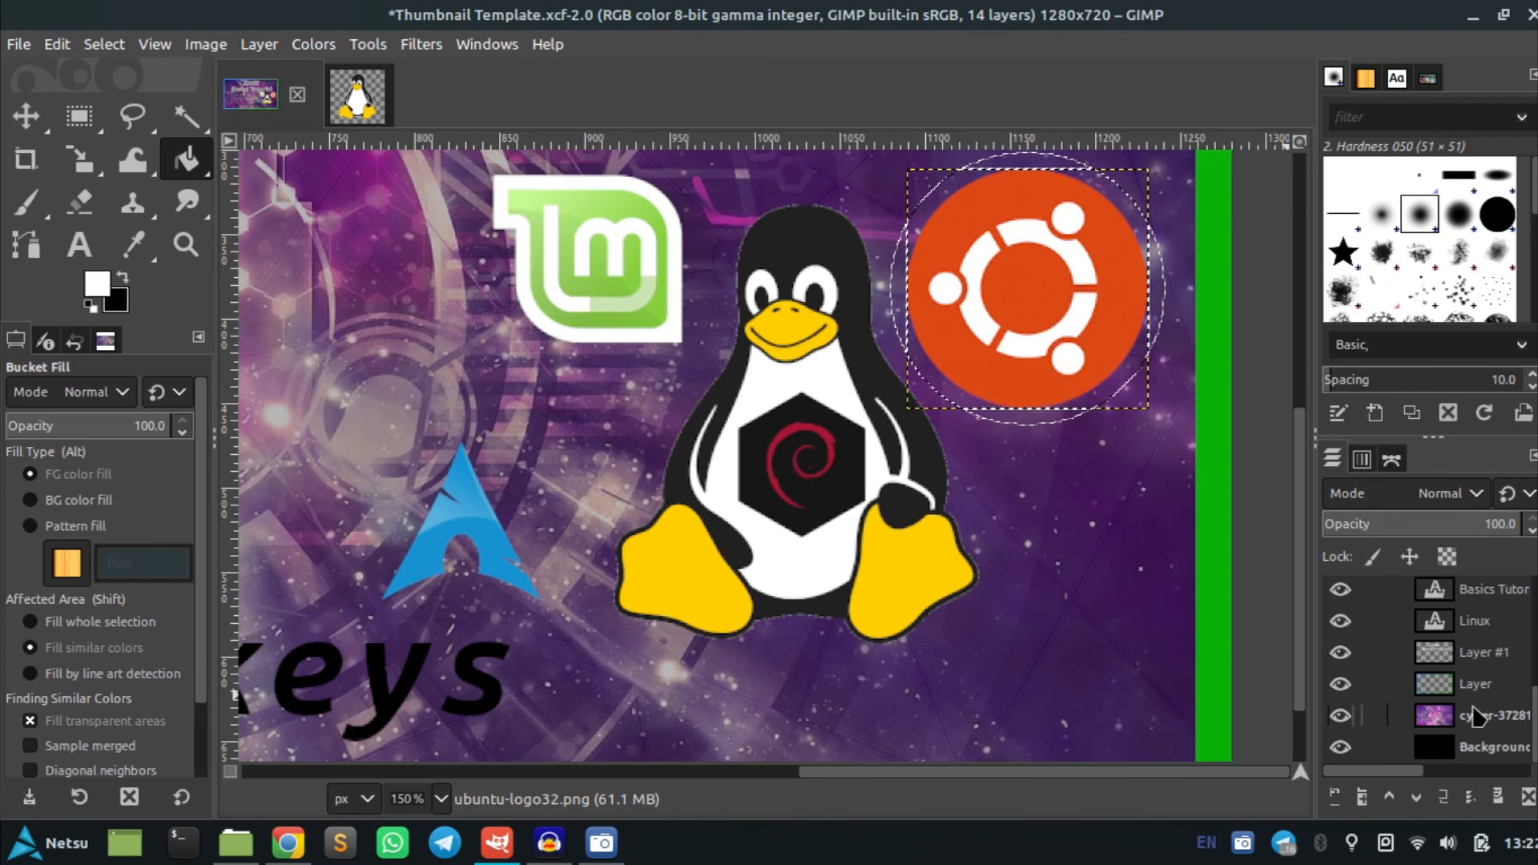
click(1470, 655)
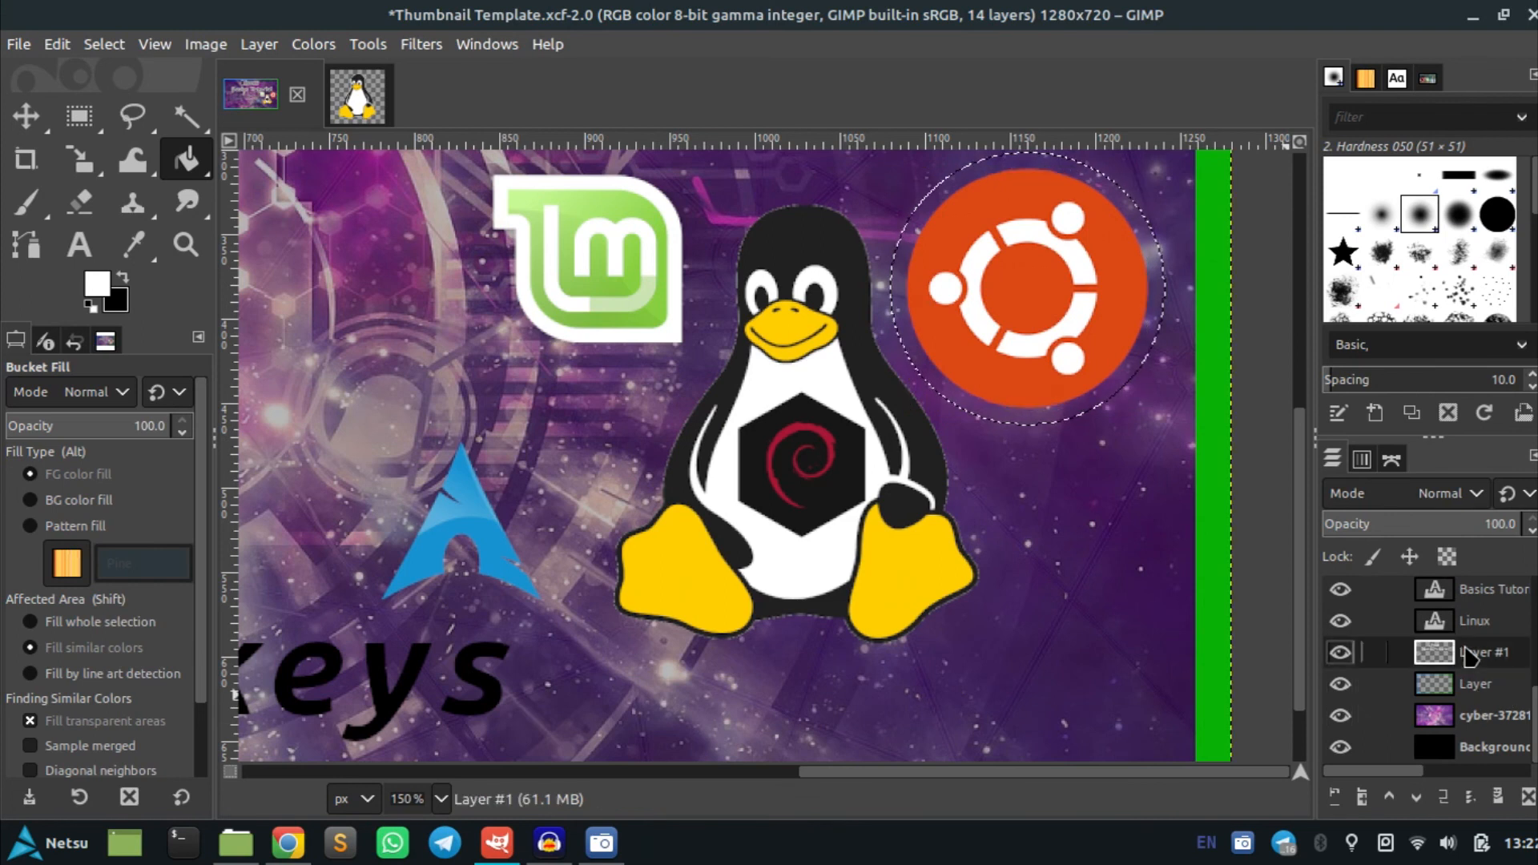
scroll(1120, 550, up, 5)
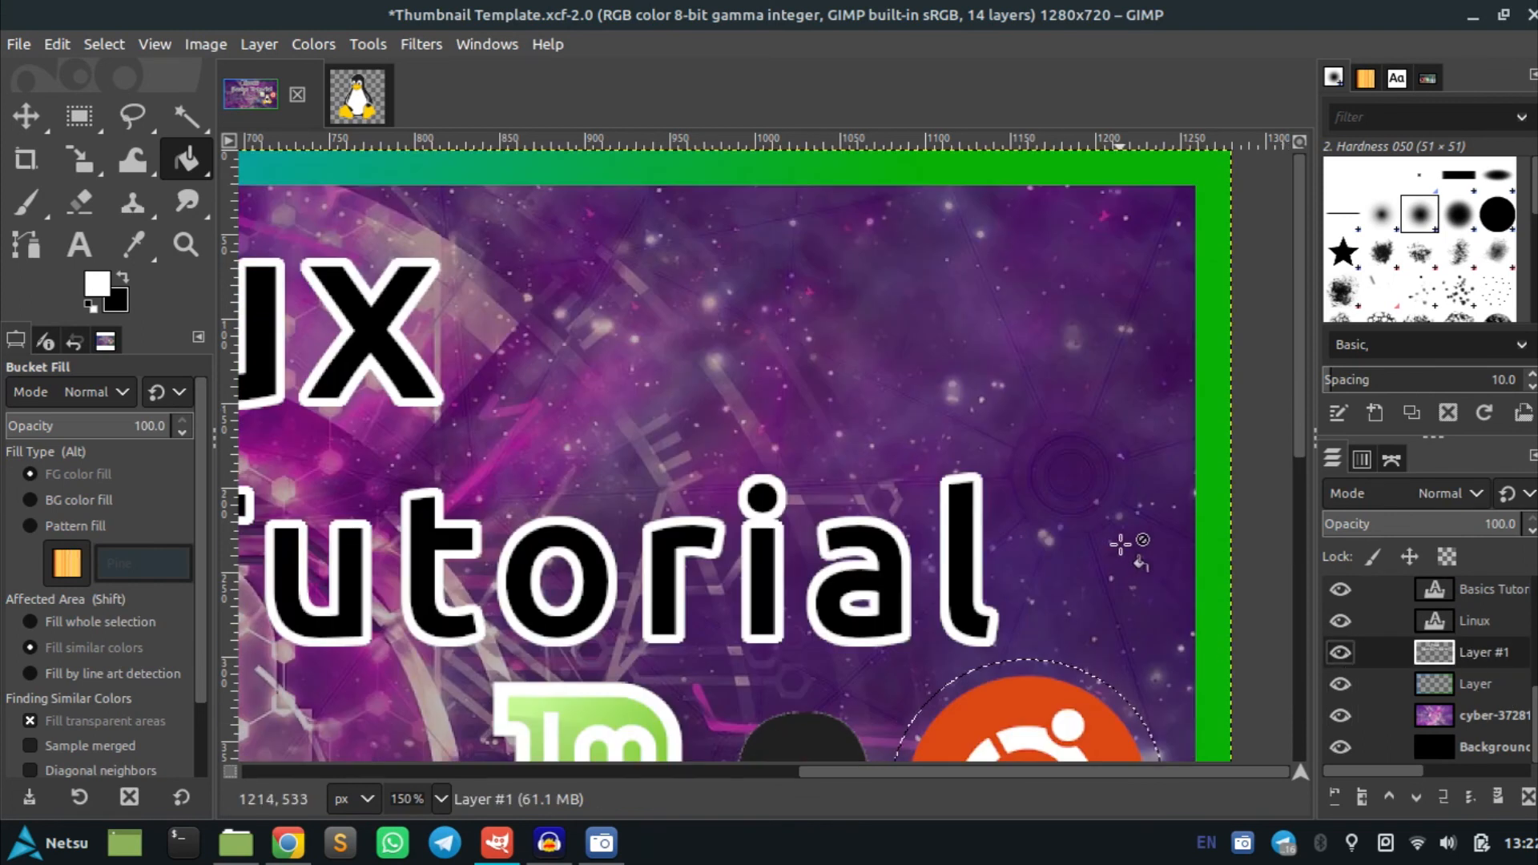
click(1341, 654)
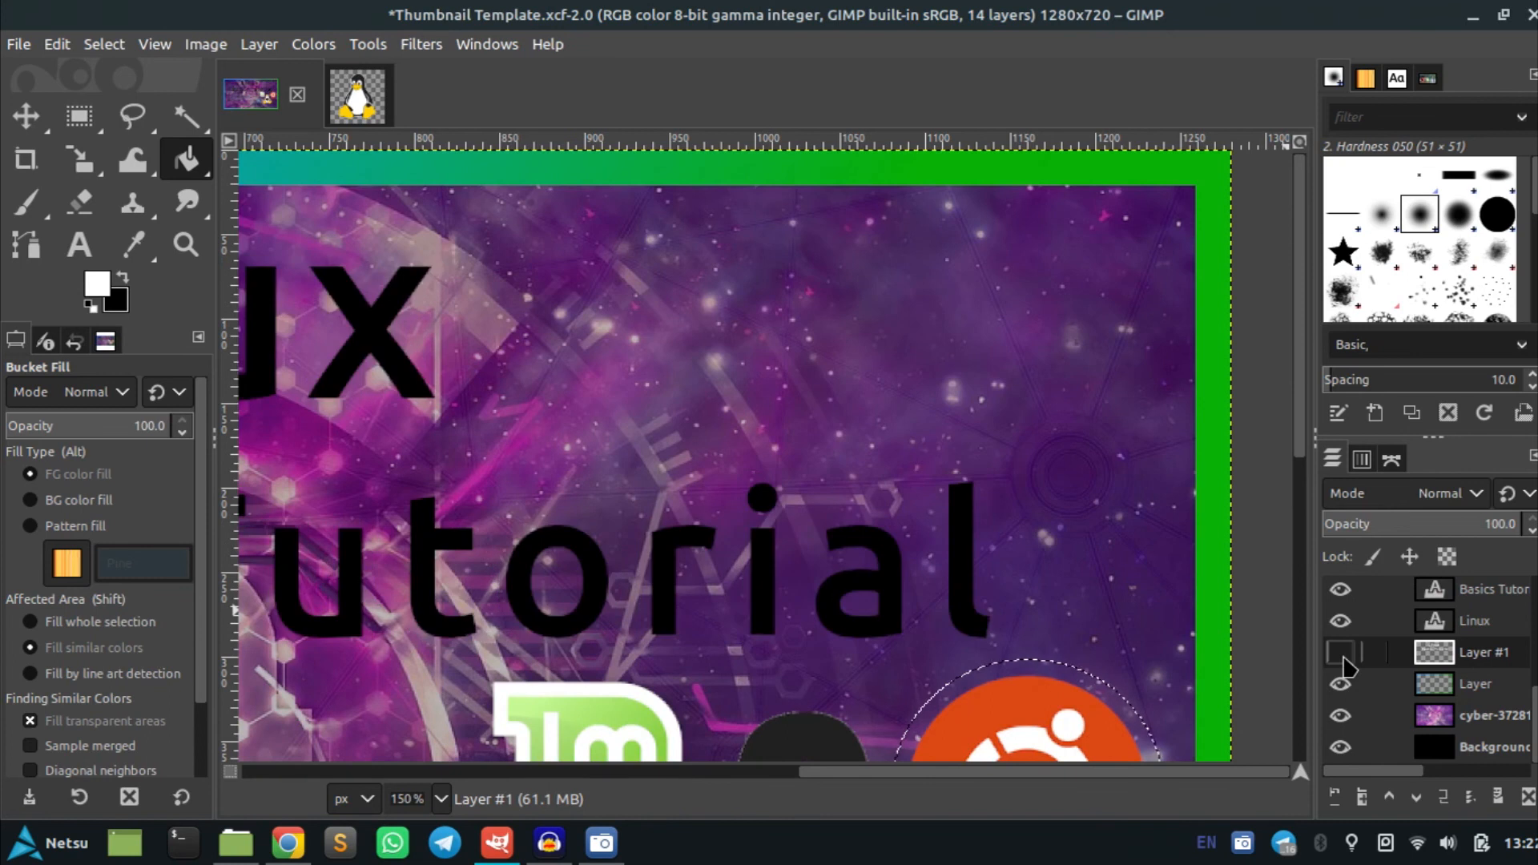
click(1341, 653)
scroll(1116, 584, down, 5)
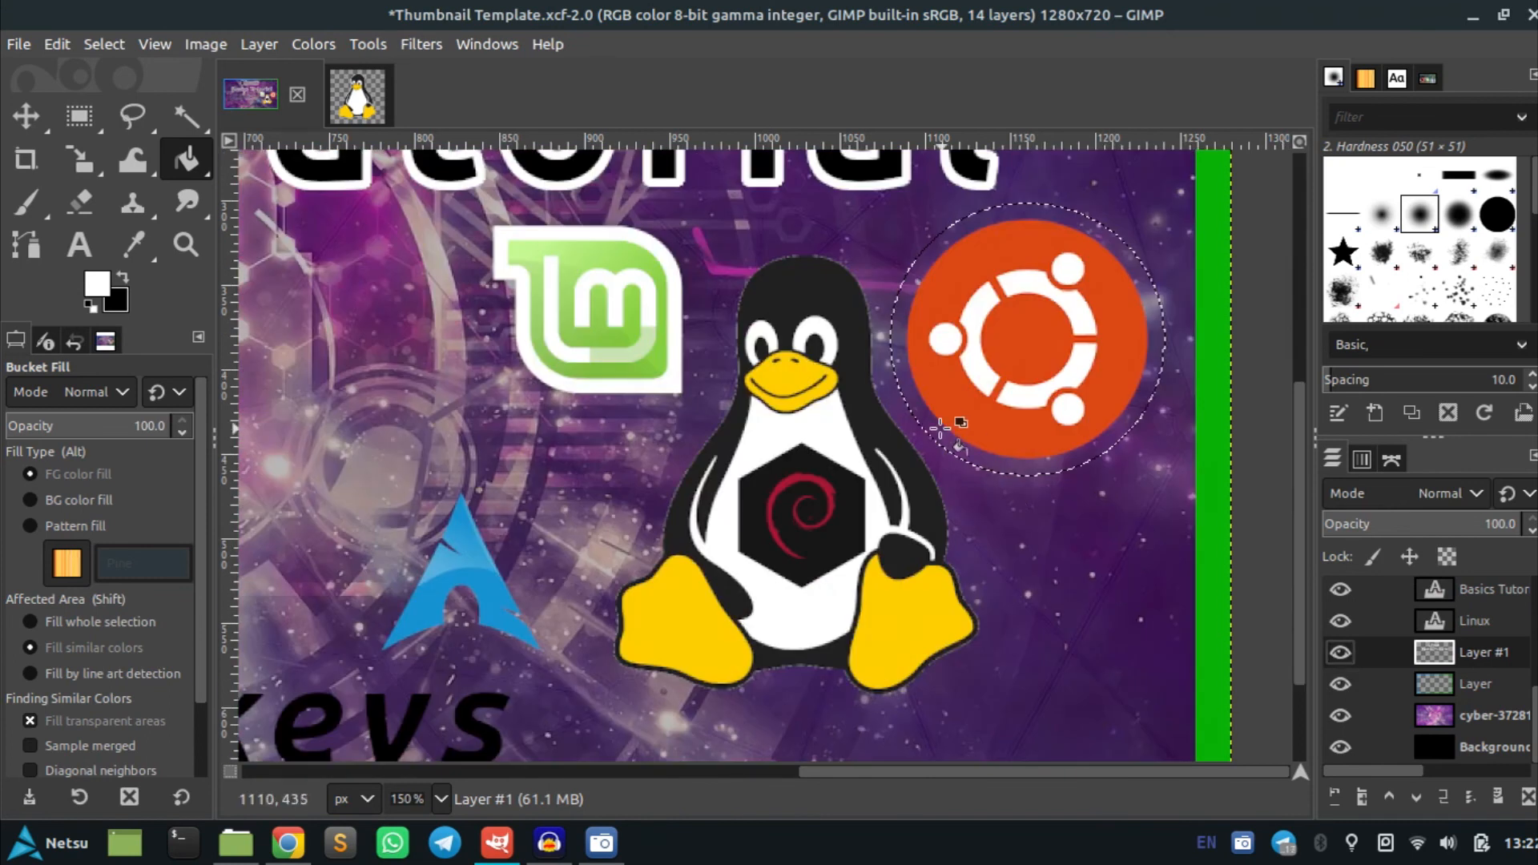
scroll(950, 421, down, 3)
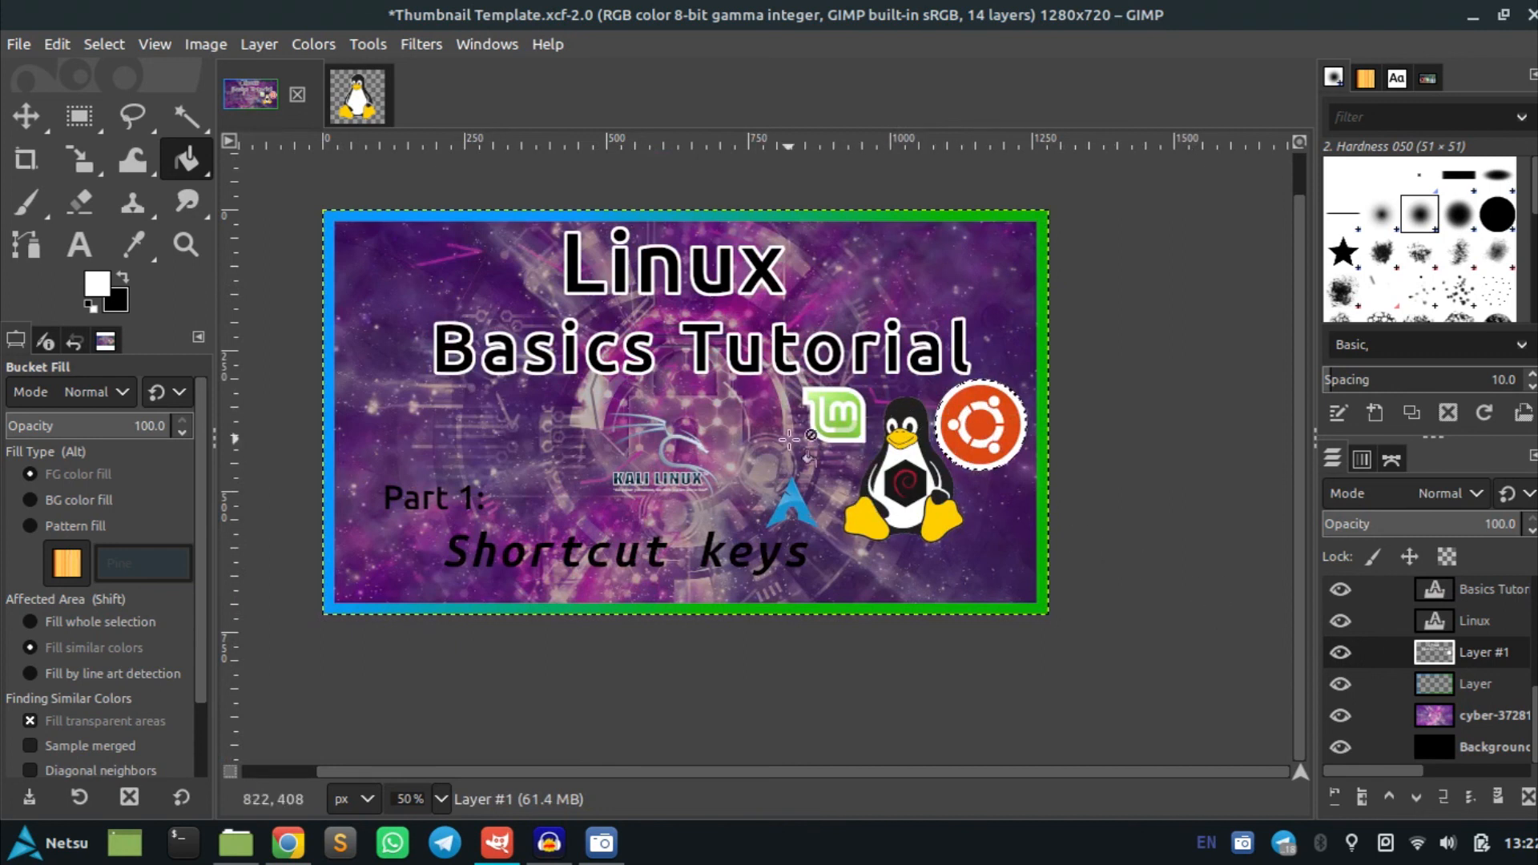
Load the Kali Linux logo layer's alpha as a selection and grow it by 5 px
scroll(1488, 655, up, 5)
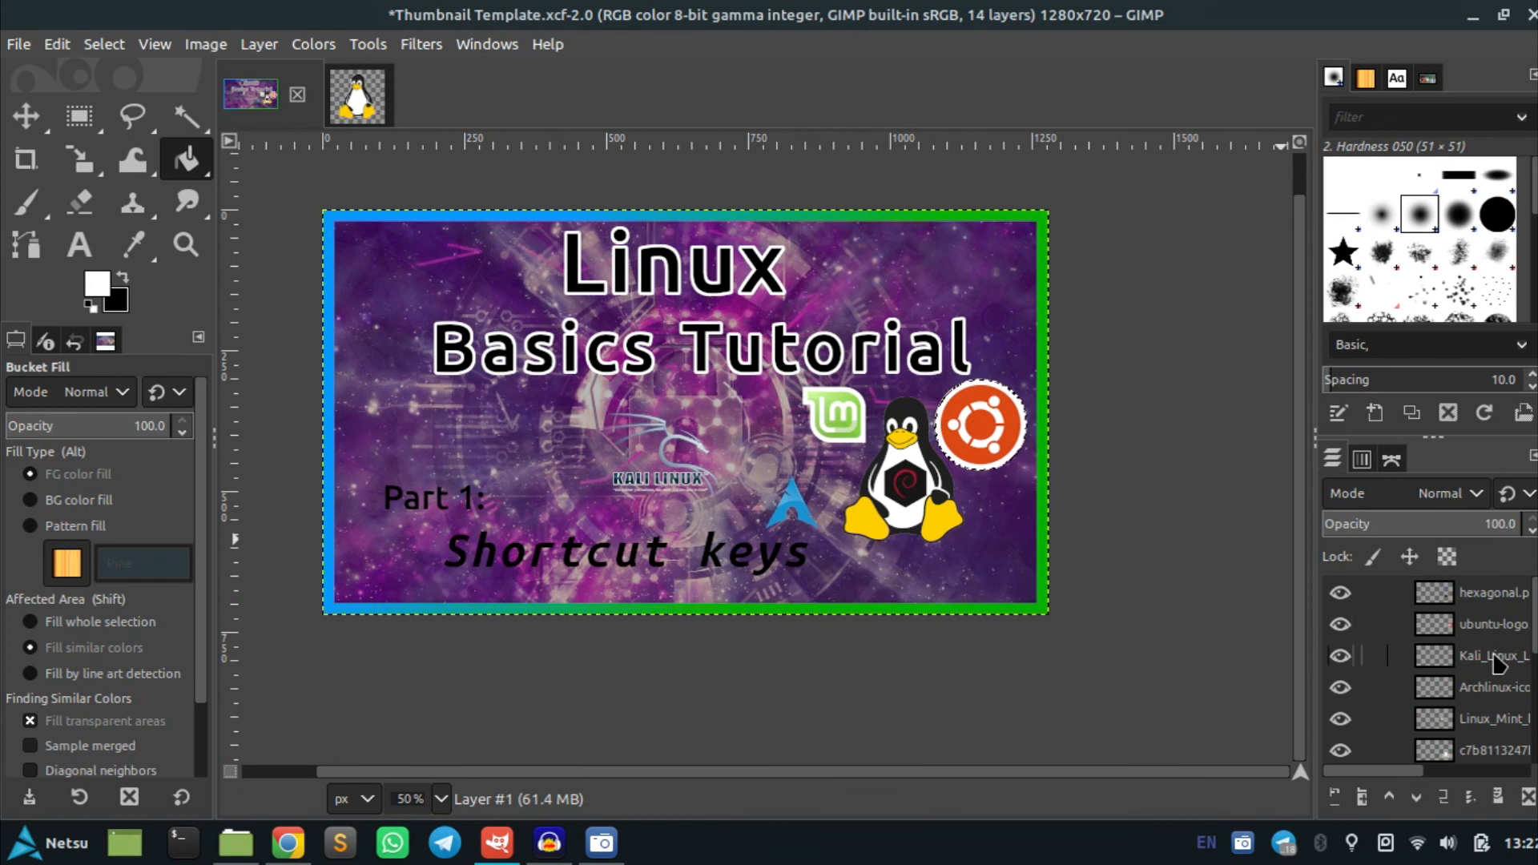
right_click(1487, 657)
click(1362, 711)
click(104, 45)
click(161, 353)
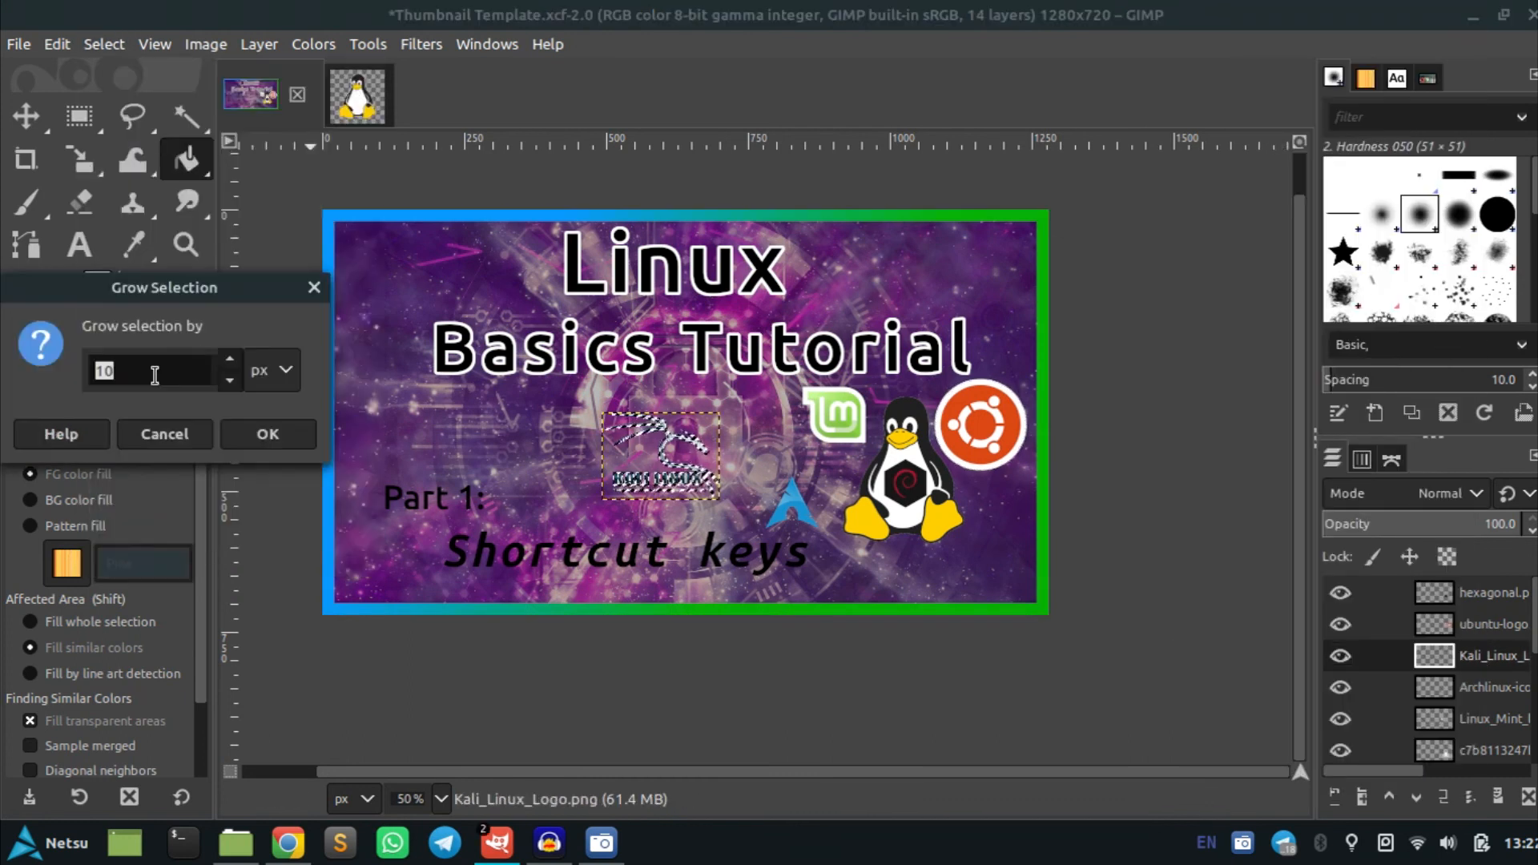
text(5)
click(300, 435)
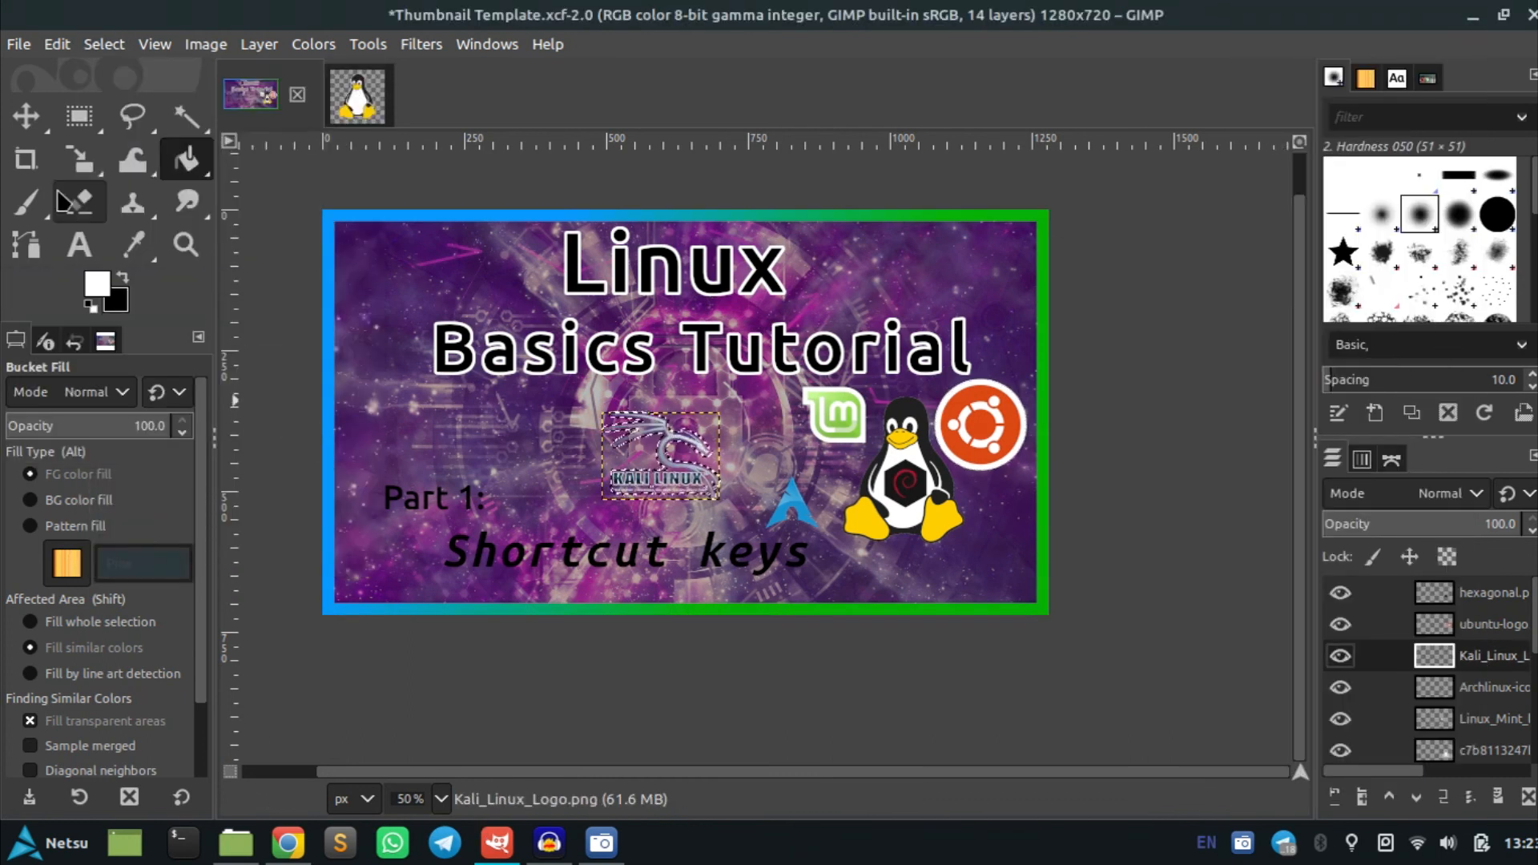
Fill the grown Kali selection white on Layer #1 to outline the logo, then deselect
scroll(521, 421, up, 5)
scroll(1486, 709, down, 5)
click(1482, 738)
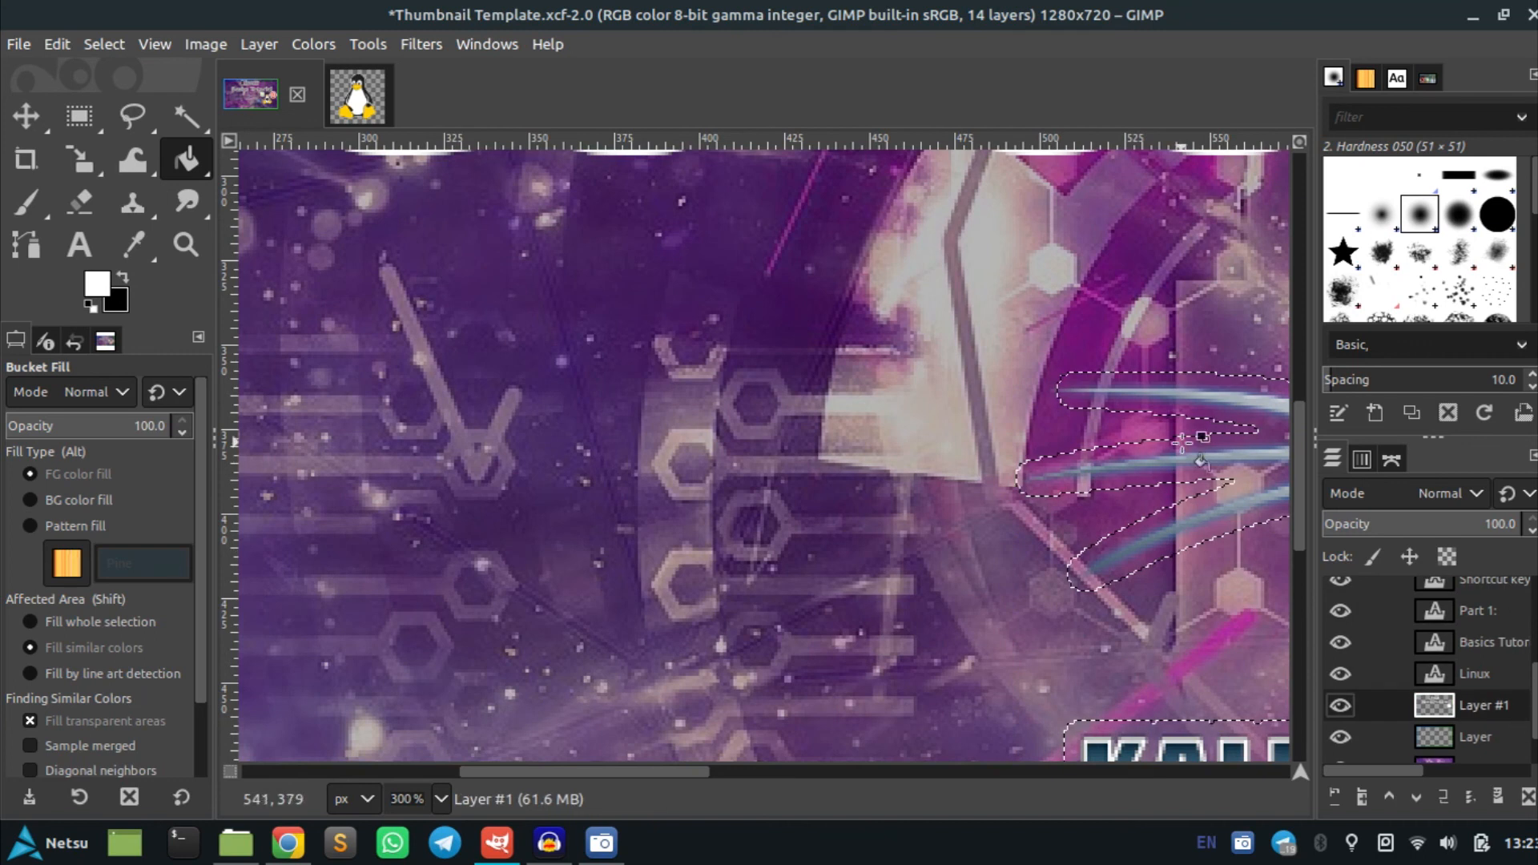
scroll(1189, 489, down, 5)
key(shift)
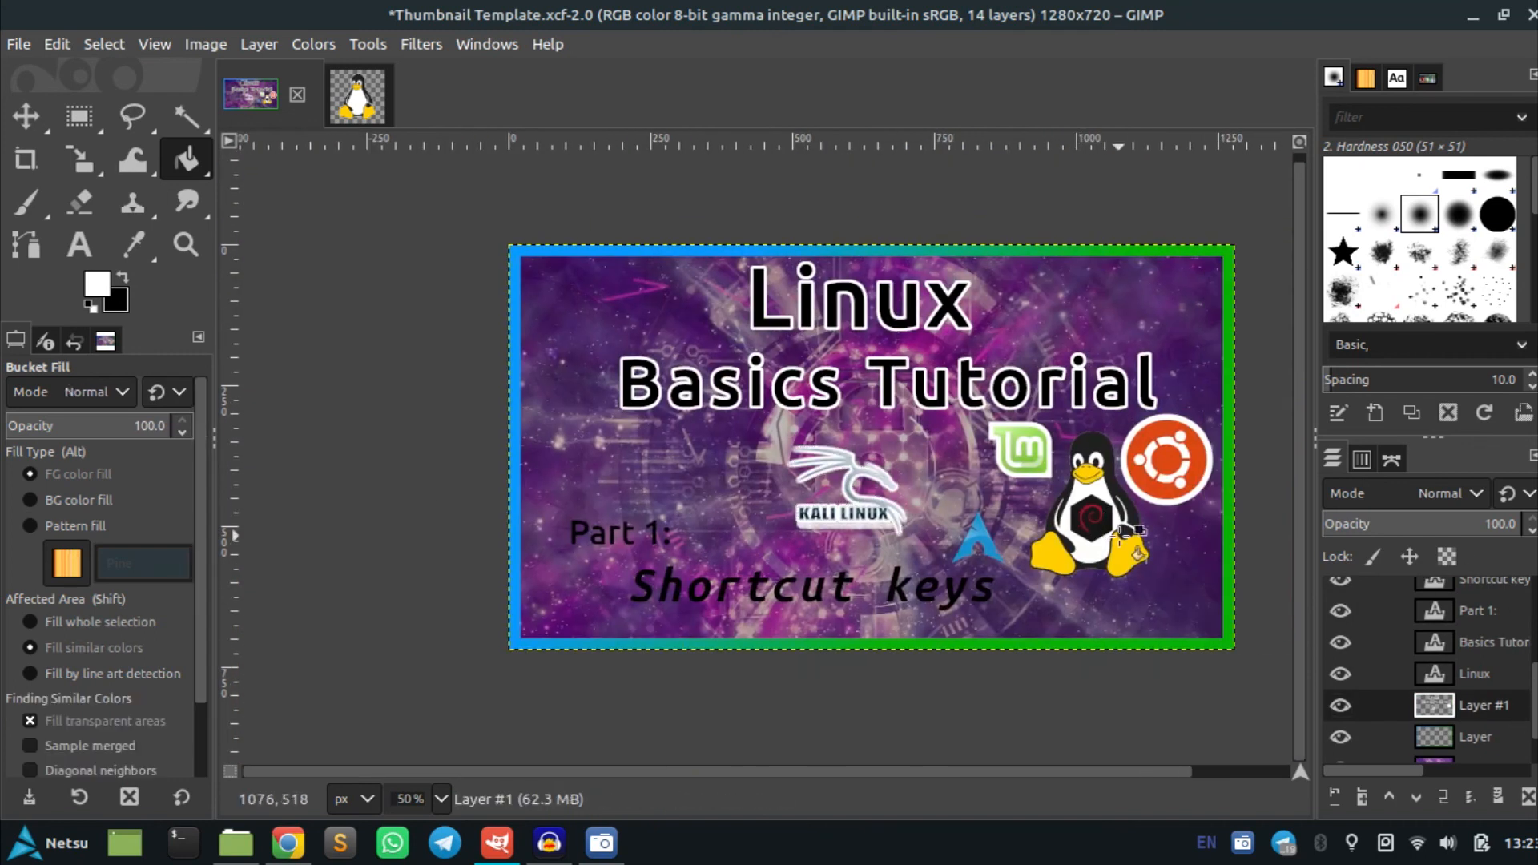
key(m)
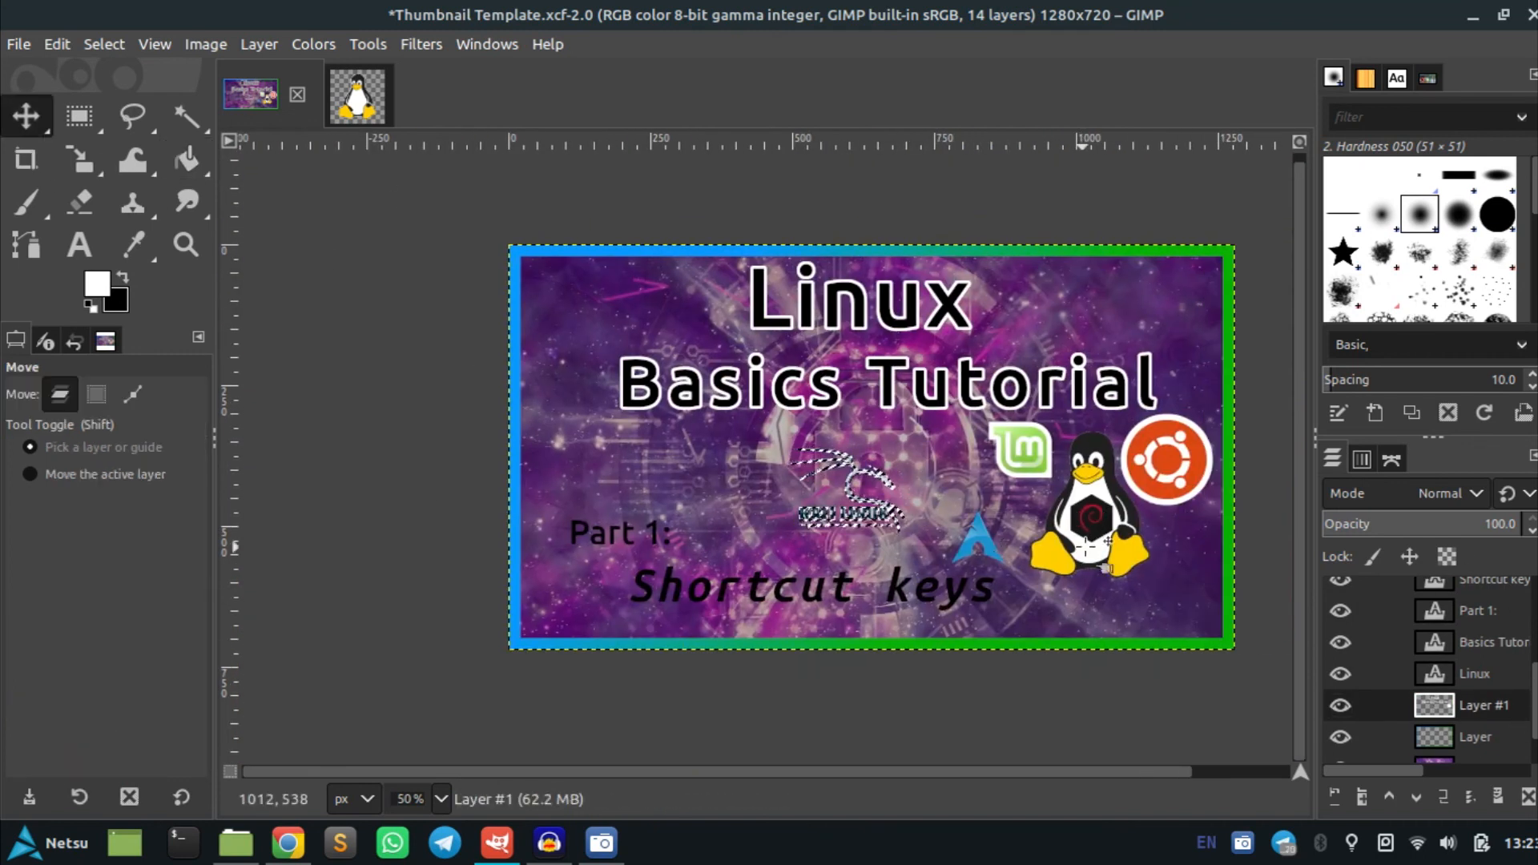
drag(1084, 511, 1077, 509)
key(ctrl+shift+a)
Delete the Debian hexagon layer and the Kali Linux logo layer
scroll(1484, 597, up, 5)
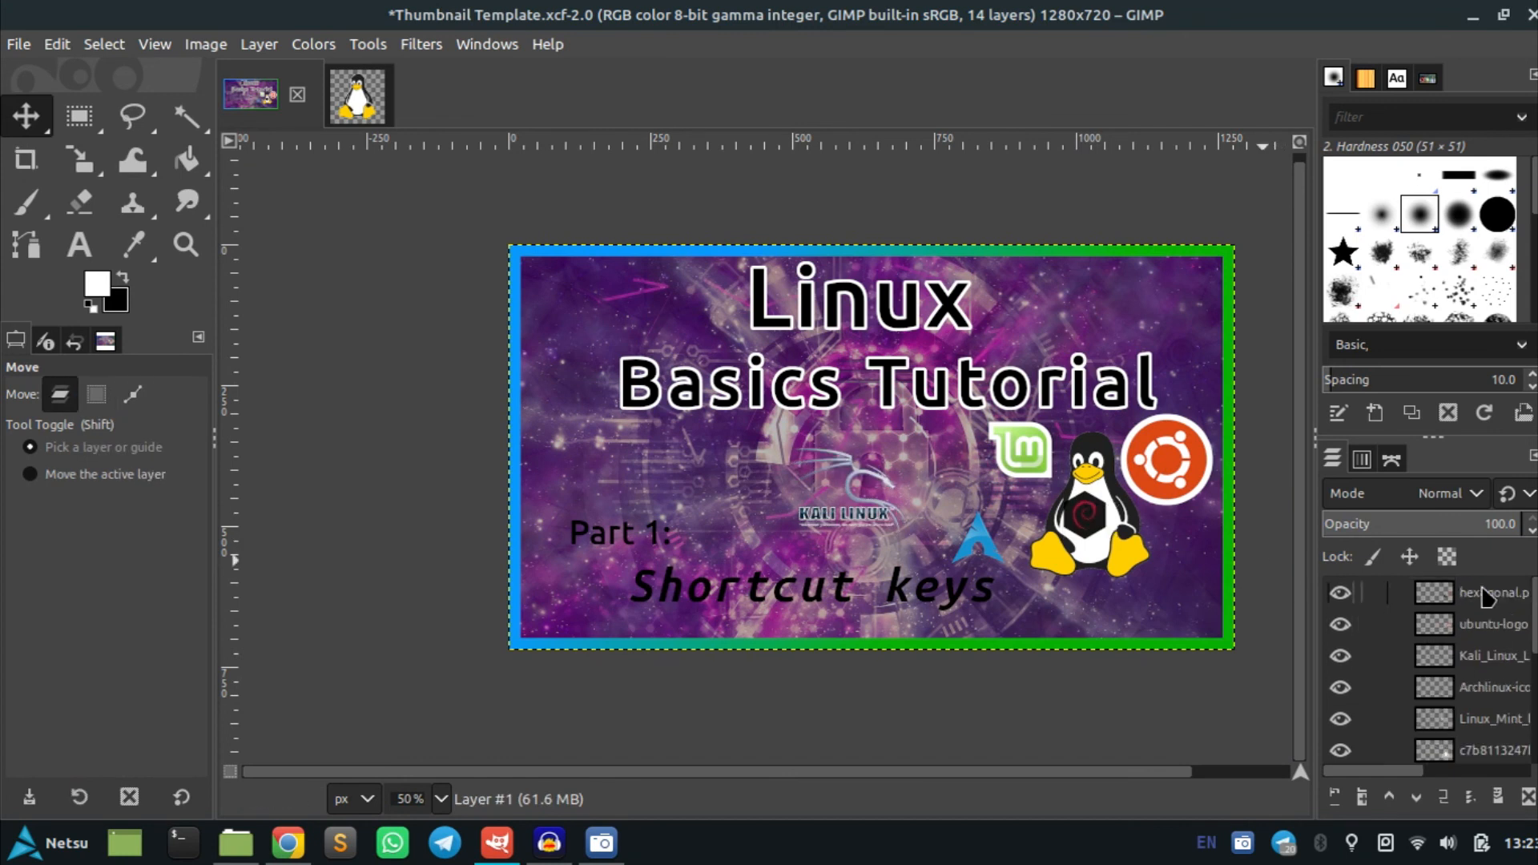
click(1484, 597)
right_click(1488, 602)
click(1281, 299)
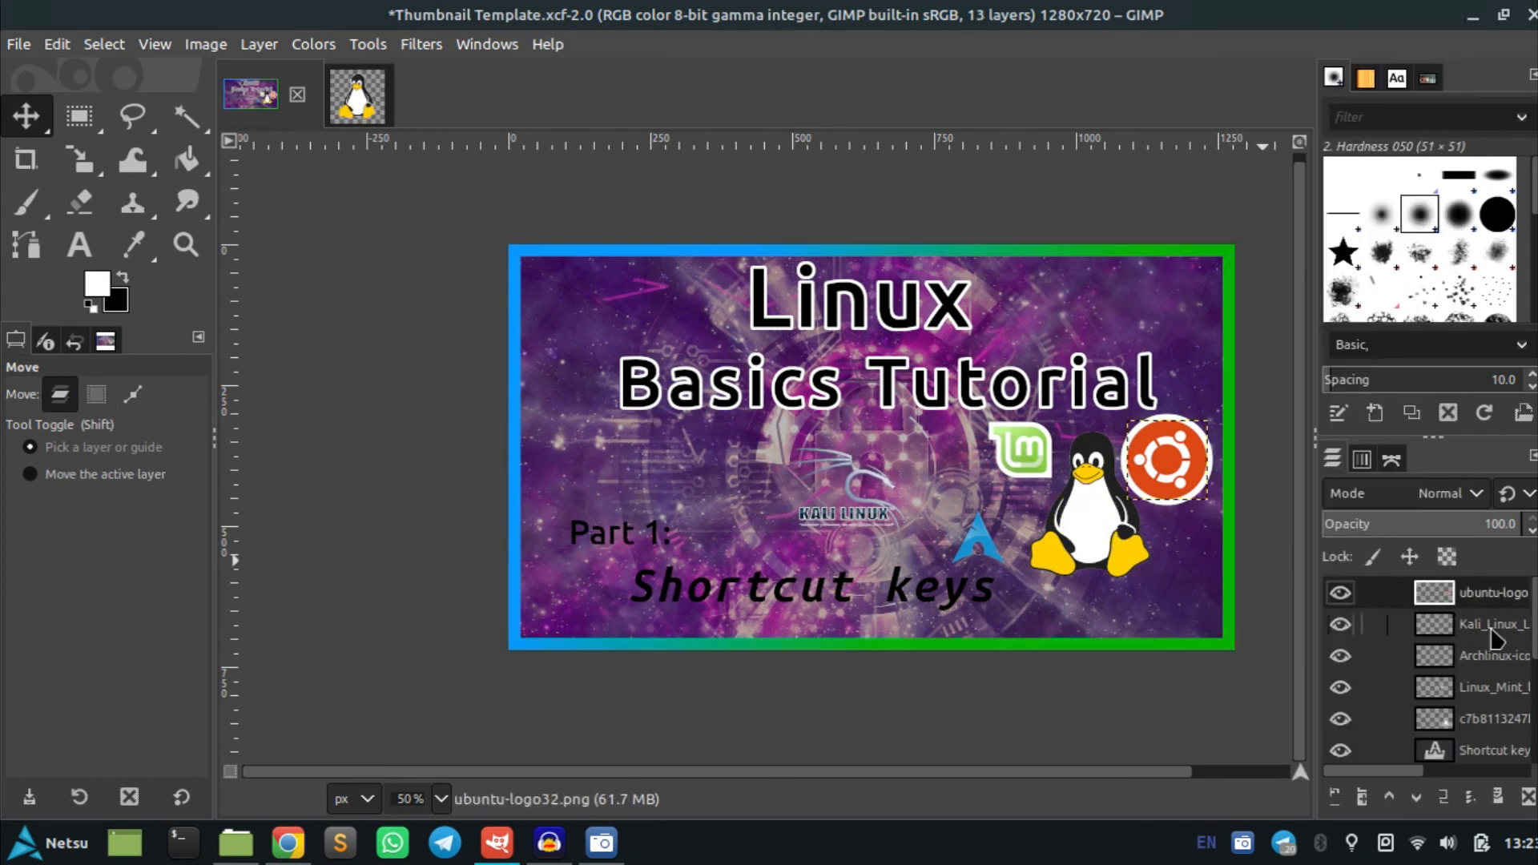
click(1495, 633)
right_click(1495, 633)
click(1281, 298)
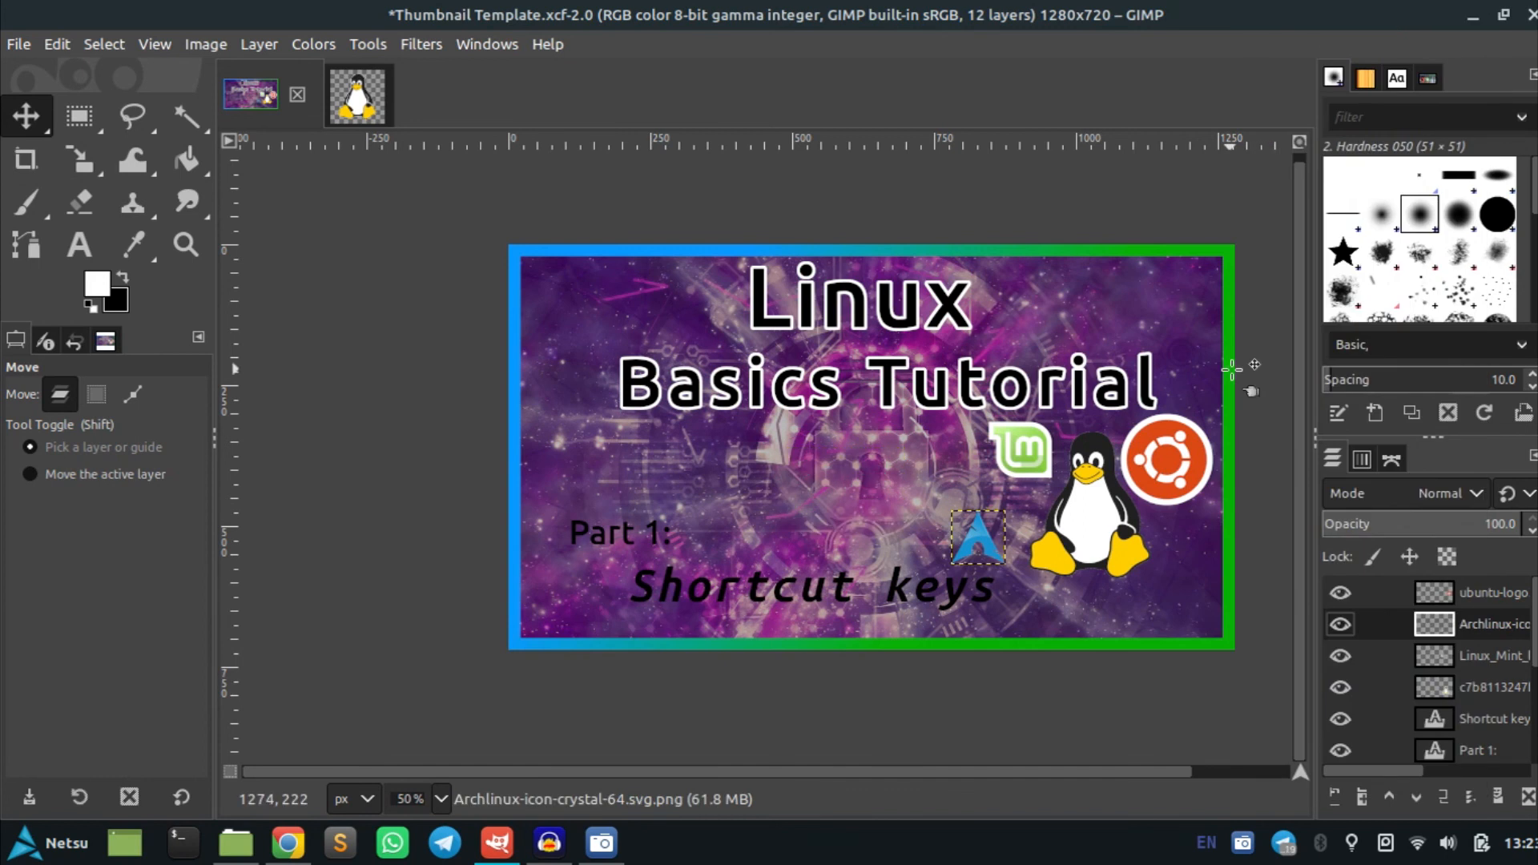
Load the Arch Linux logo layer's alpha as a selection and grow it by 10 px
right_click(1490, 624)
click(1273, 711)
click(105, 44)
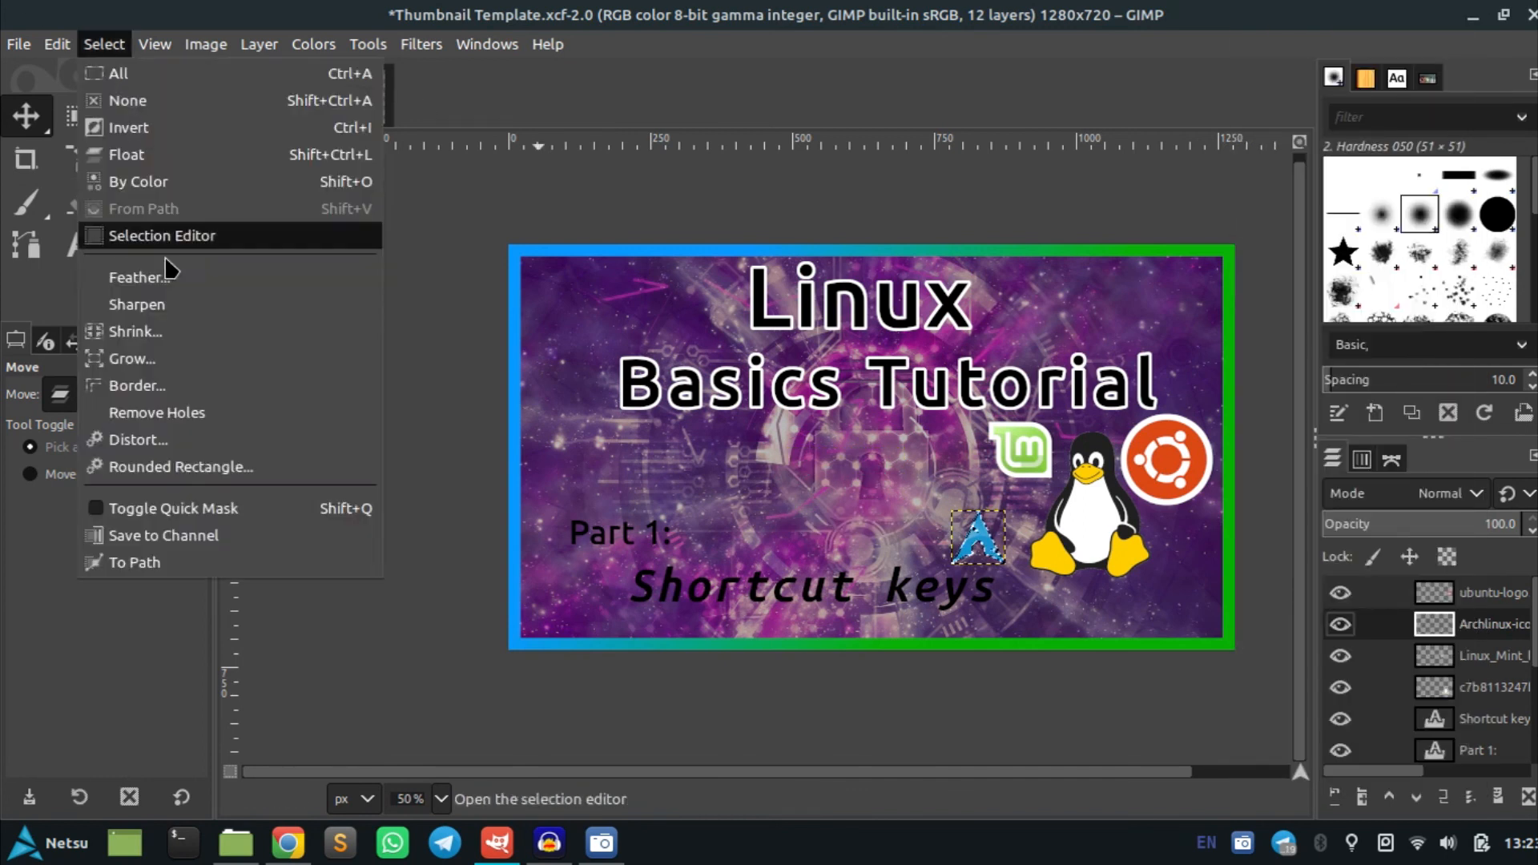
click(165, 360)
text(10)
key(Return)
scroll(995, 559, up, 3)
scroll(1469, 715, down, 4)
Bucket-fill the grown Arch selection white on Layer #1 to outline the logo
click(1470, 713)
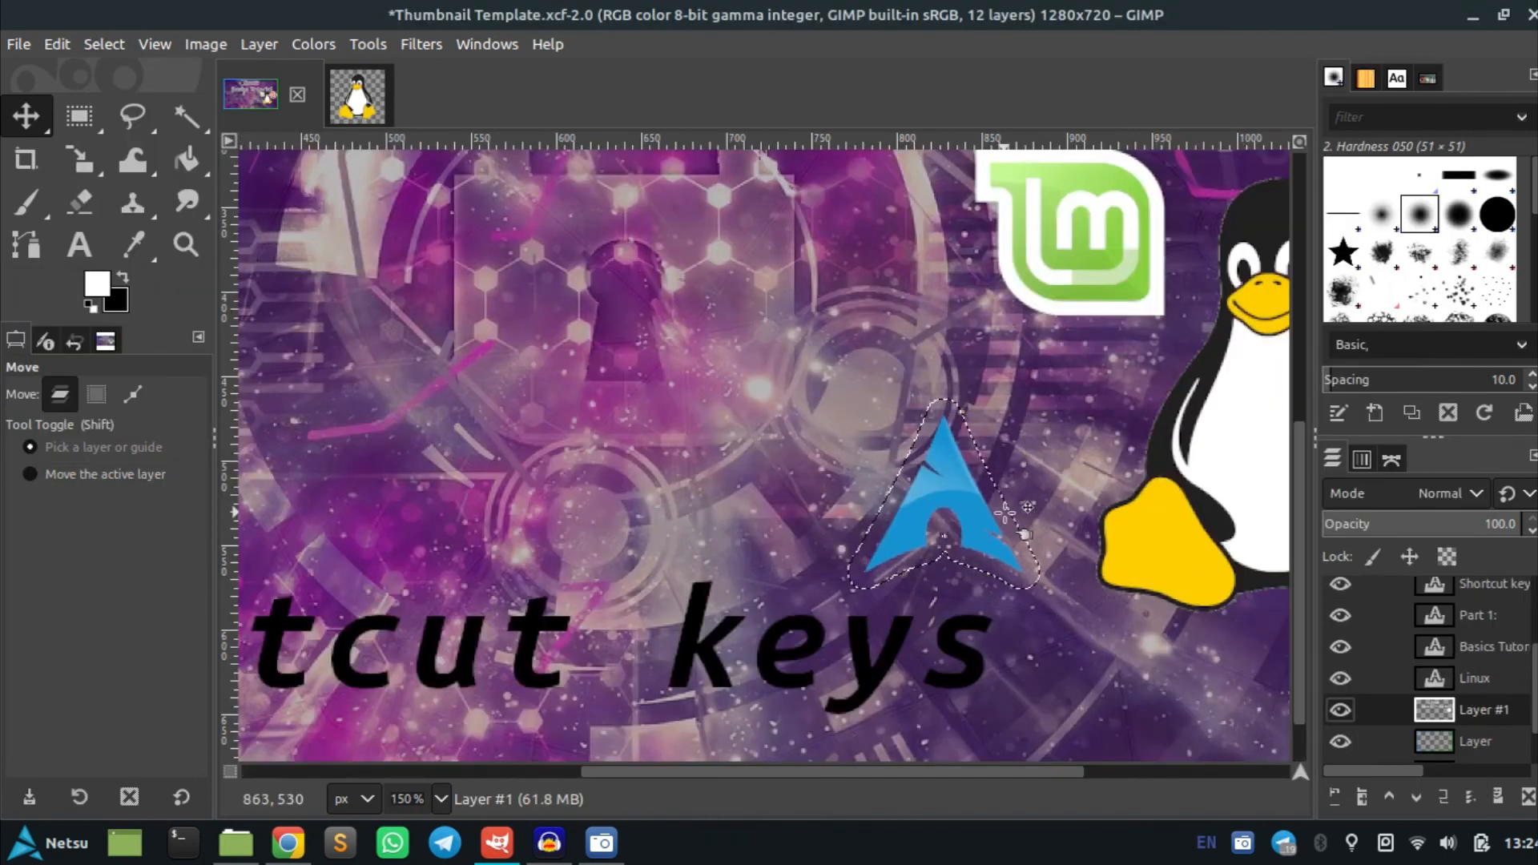
click(187, 159)
click(997, 521)
scroll(1142, 436, down, 3)
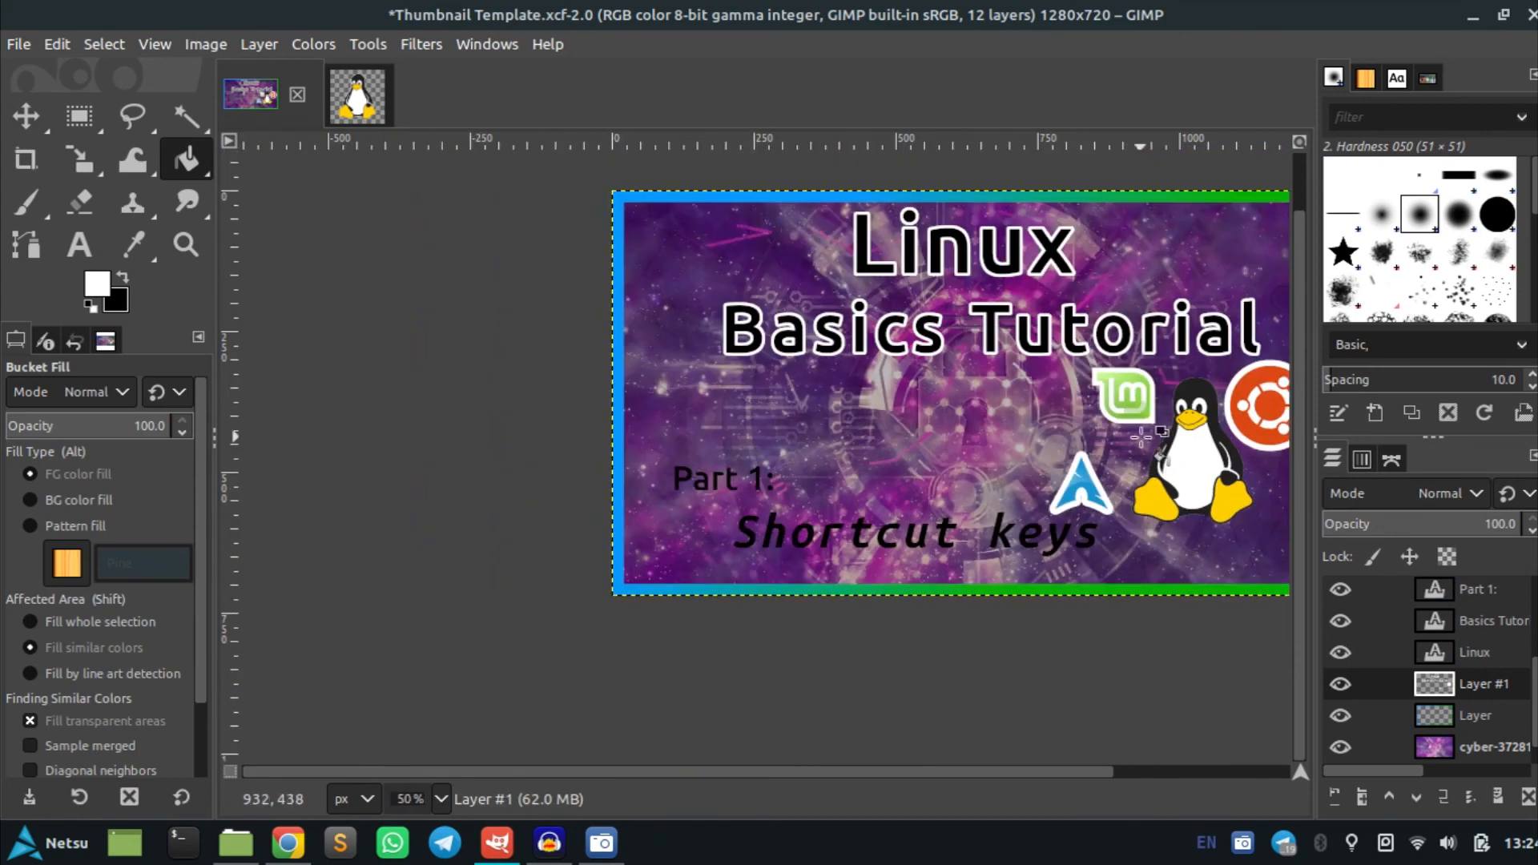
Load the Linux Mint logo layer's alpha as a selection and grow it by 10 px
scroll(1477, 673, up, 3)
click(1477, 601)
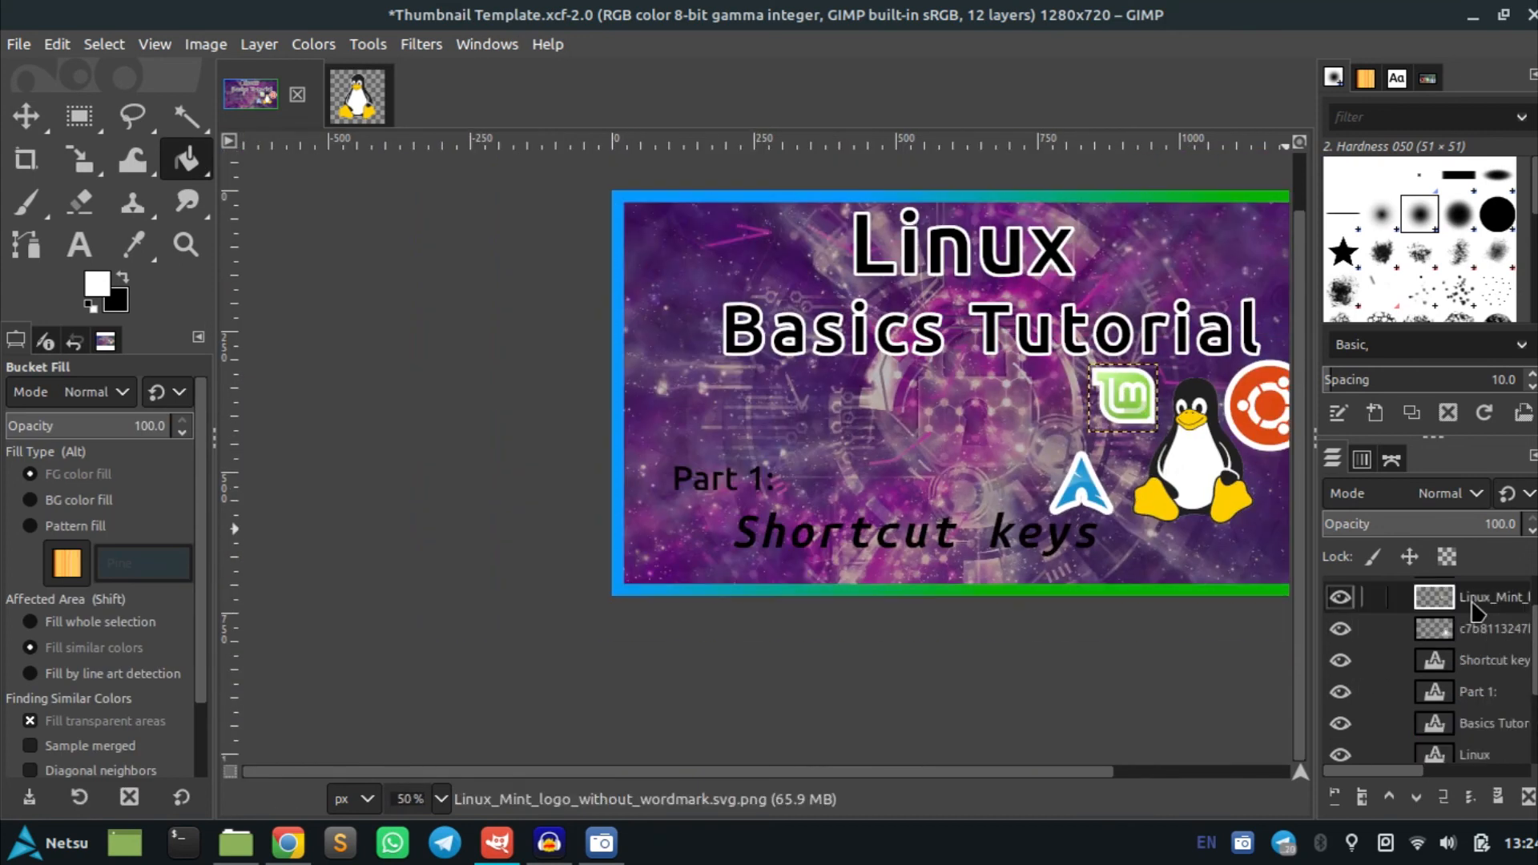
right_click(1476, 609)
click(1354, 710)
click(105, 44)
click(136, 357)
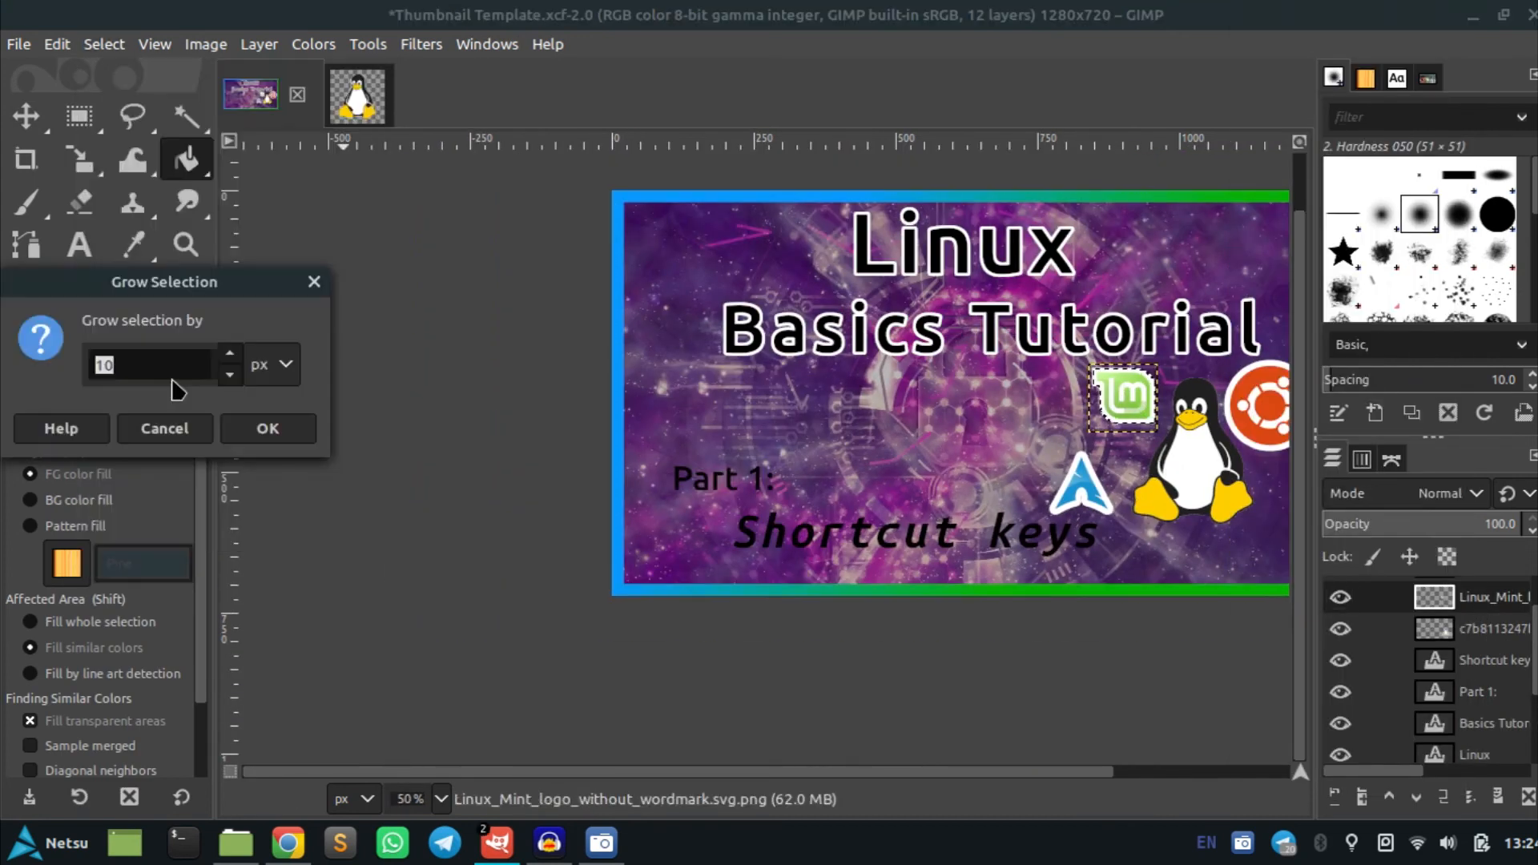
click(263, 425)
With the Gradient tool, set the foreground colour to red and the background colour to yellow fffa00
key(g)
click(98, 287)
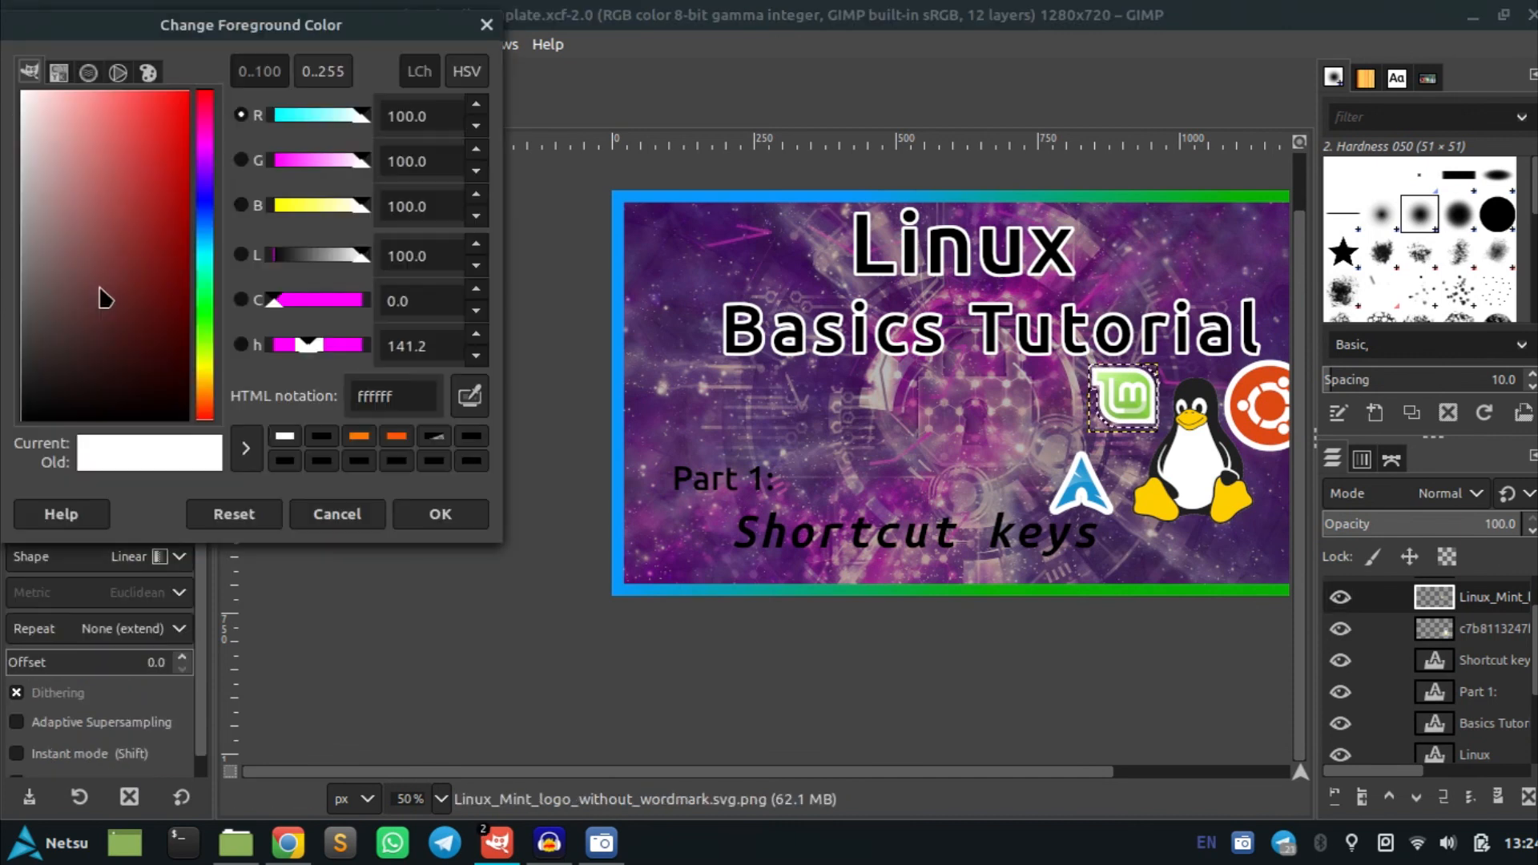
click(206, 429)
click(436, 515)
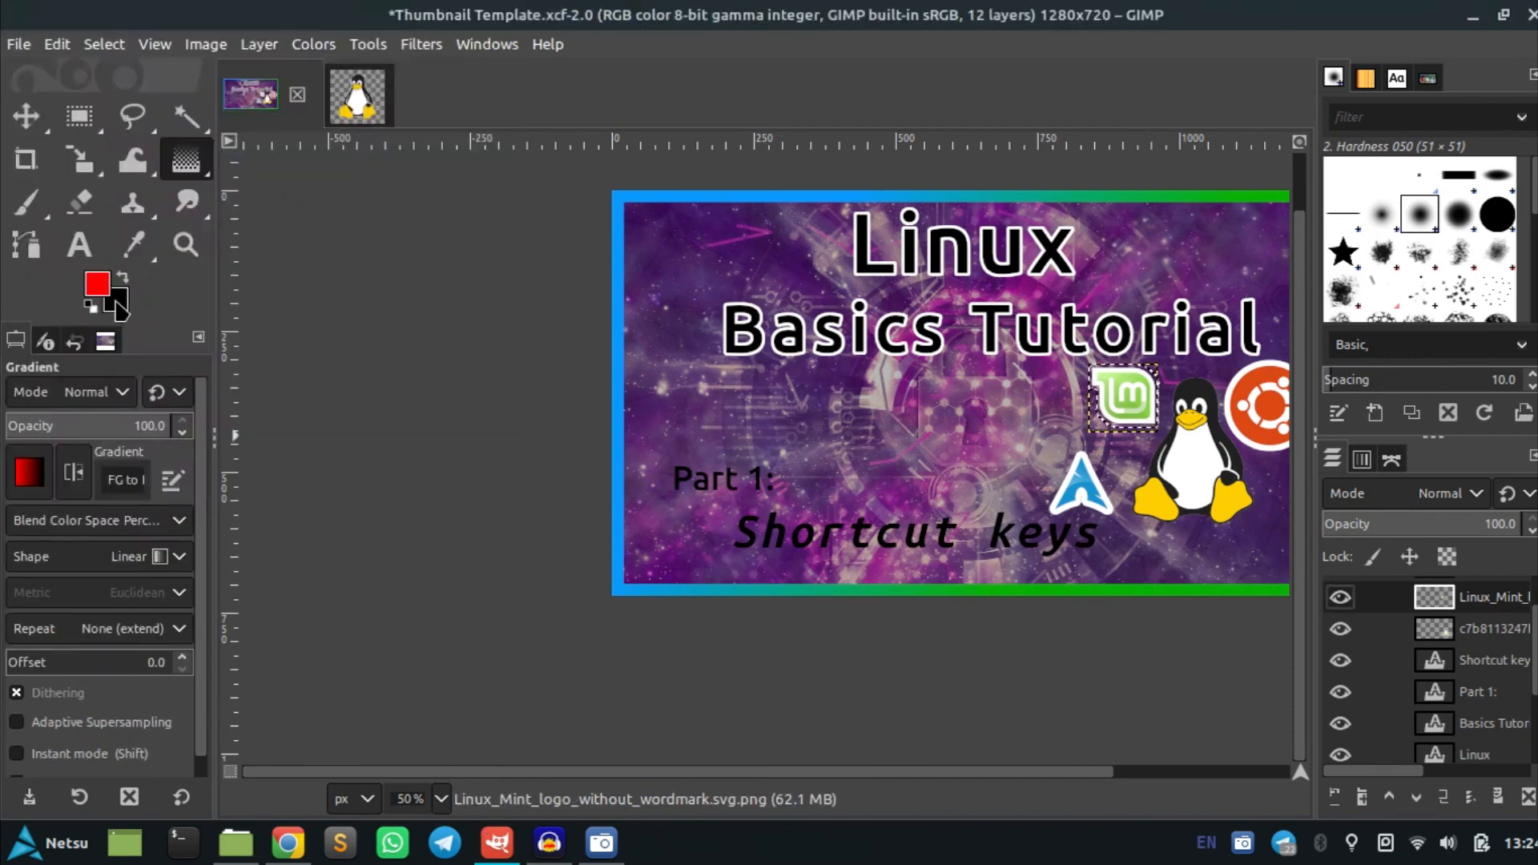
click(120, 302)
click(206, 367)
click(189, 90)
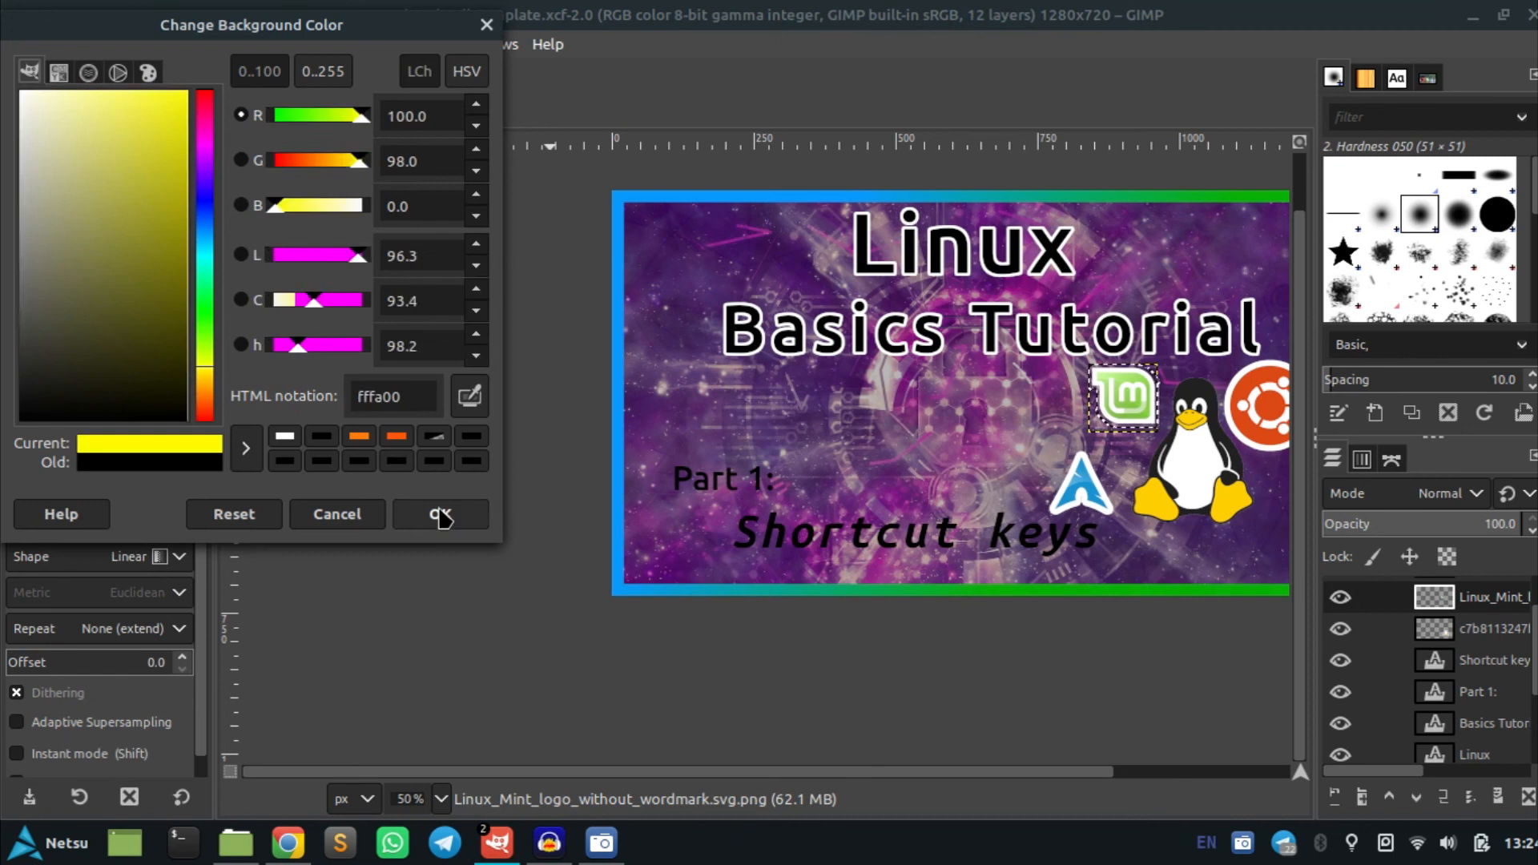
click(440, 516)
Draw a red-to-yellow gradient across the grown Linux Mint selection on Layer #1
scroll(1483, 717, down, 3)
click(1483, 686)
scroll(1141, 408, up, 4)
drag(1021, 317, 1133, 412)
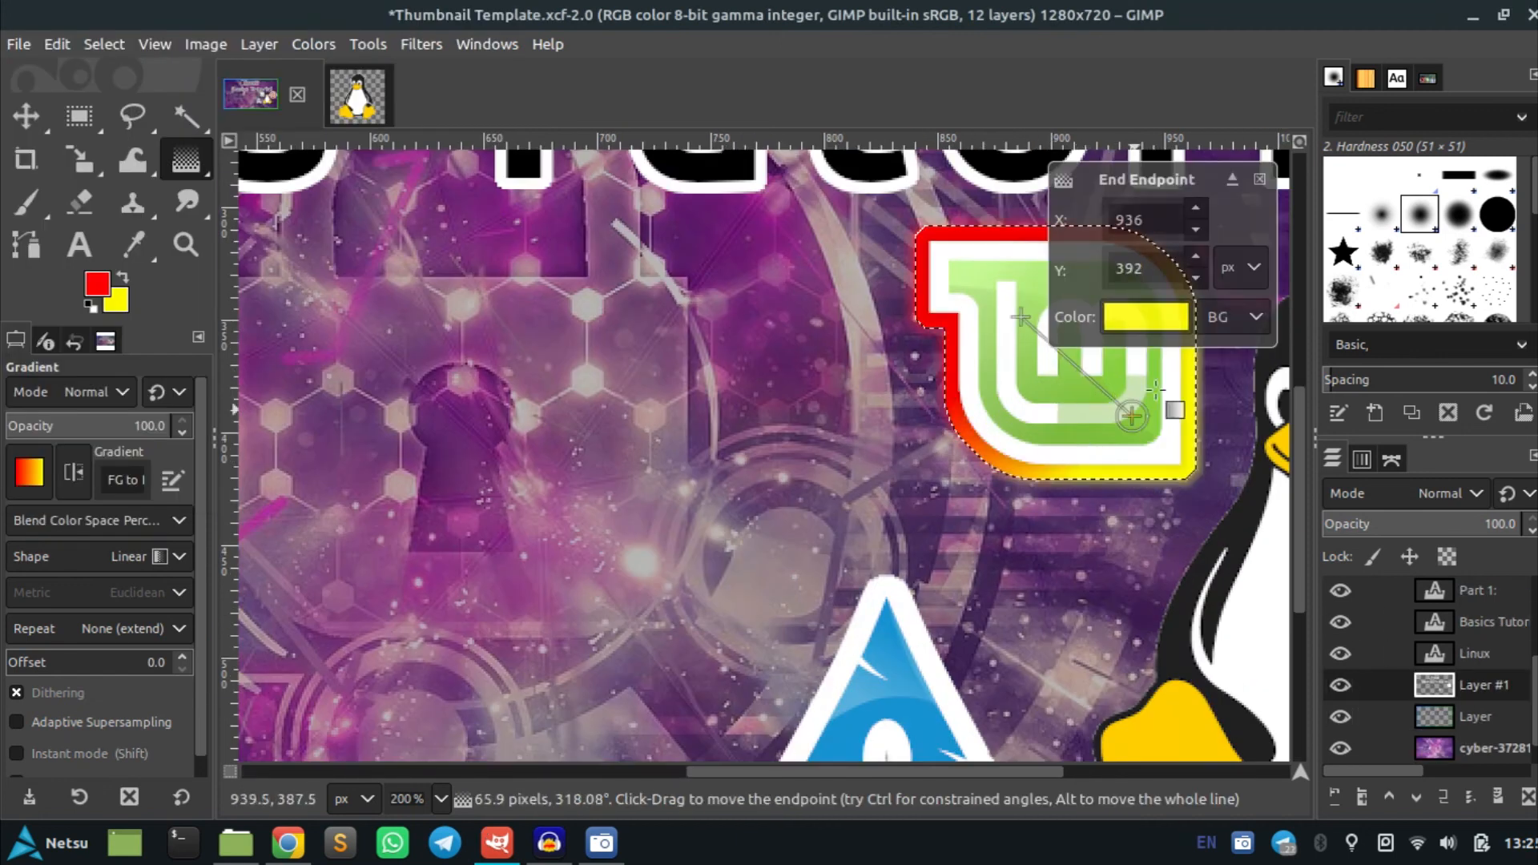
key(ctrl+z)
drag(1050, 263, 1006, 285)
click(26, 117)
scroll(721, 413, down, 3)
scroll(853, 449, down, 2)
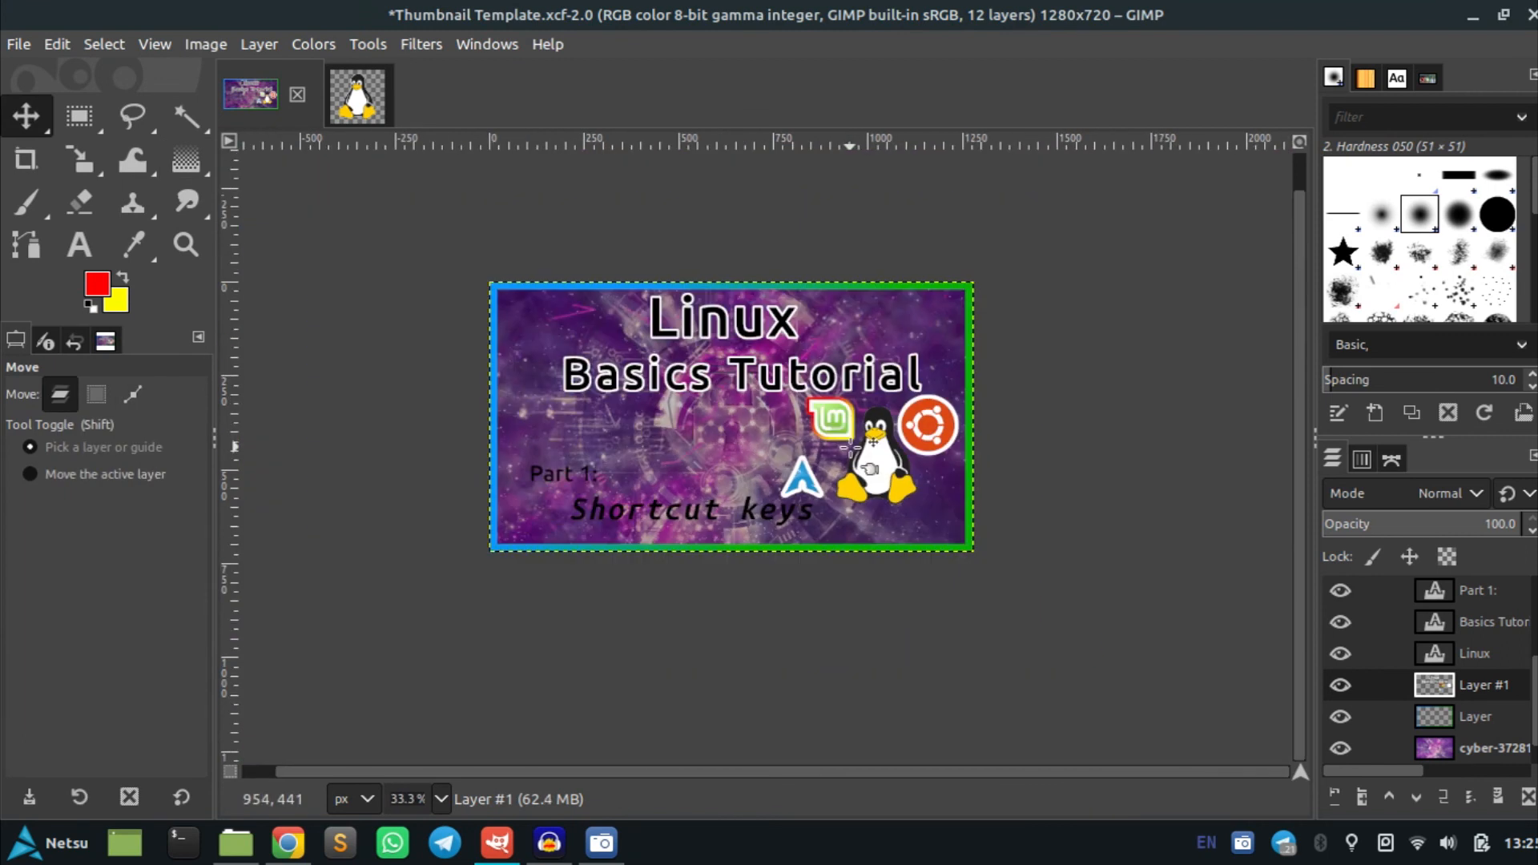
key(ctrl)
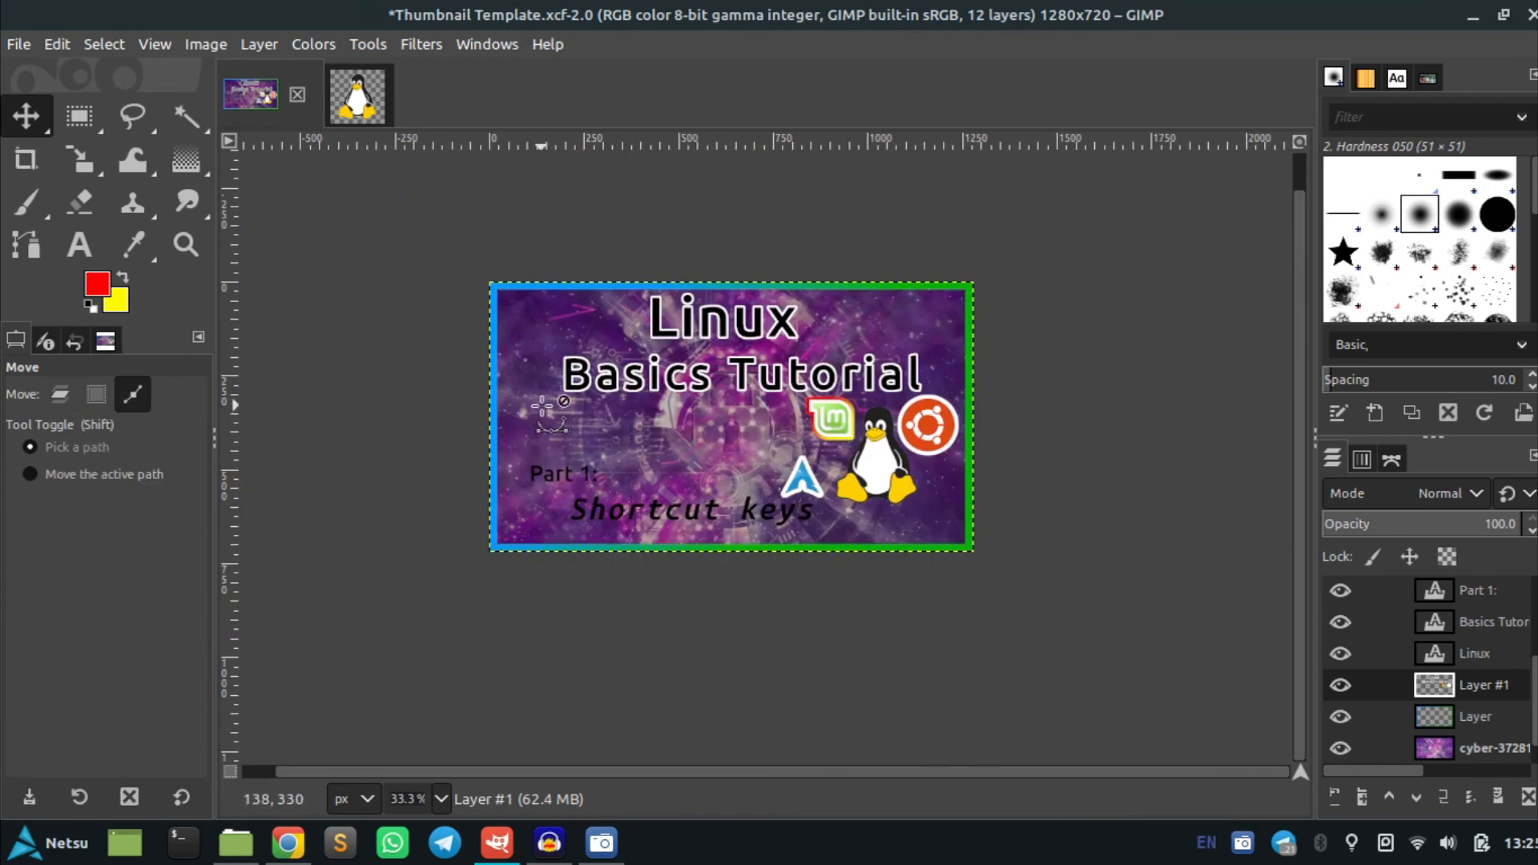
scroll(545, 408, up, 1)
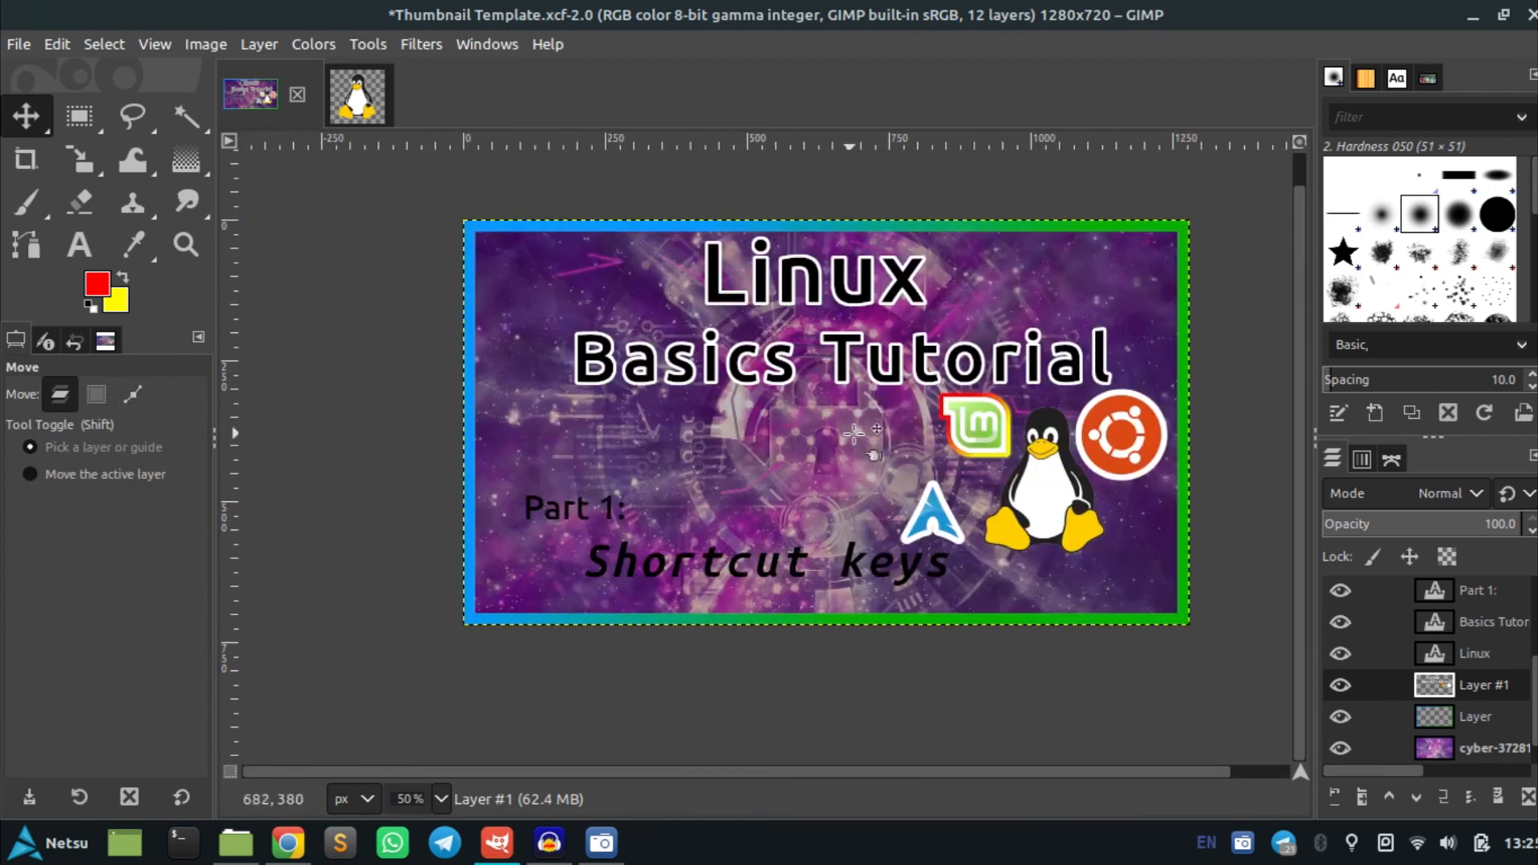
click(1485, 747)
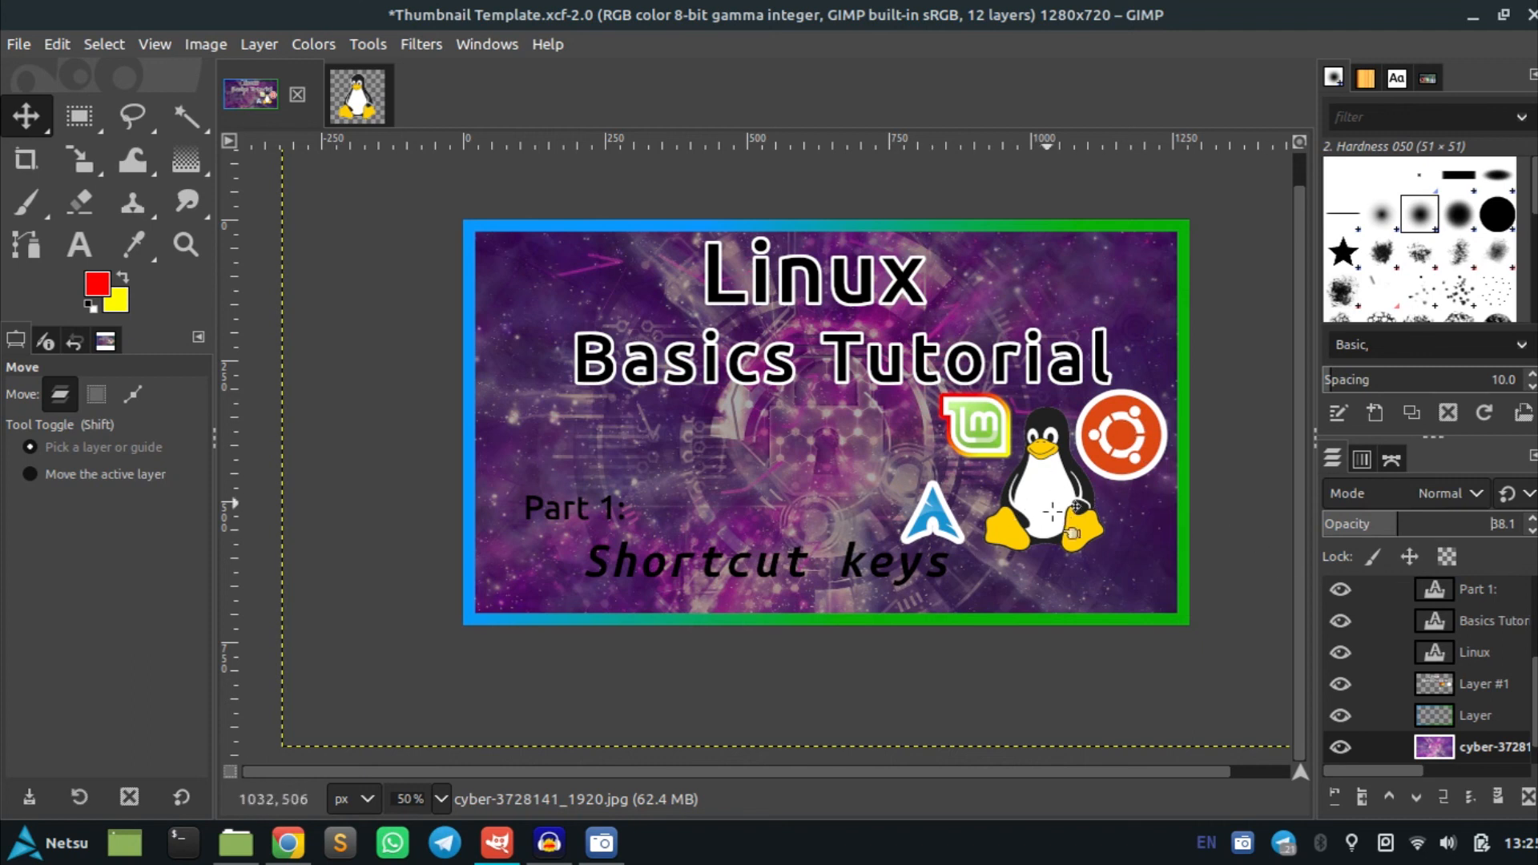
click(1482, 655)
Load the penguin layer's alpha as a selection and grow it by 5 px
scroll(1481, 653, up, 4)
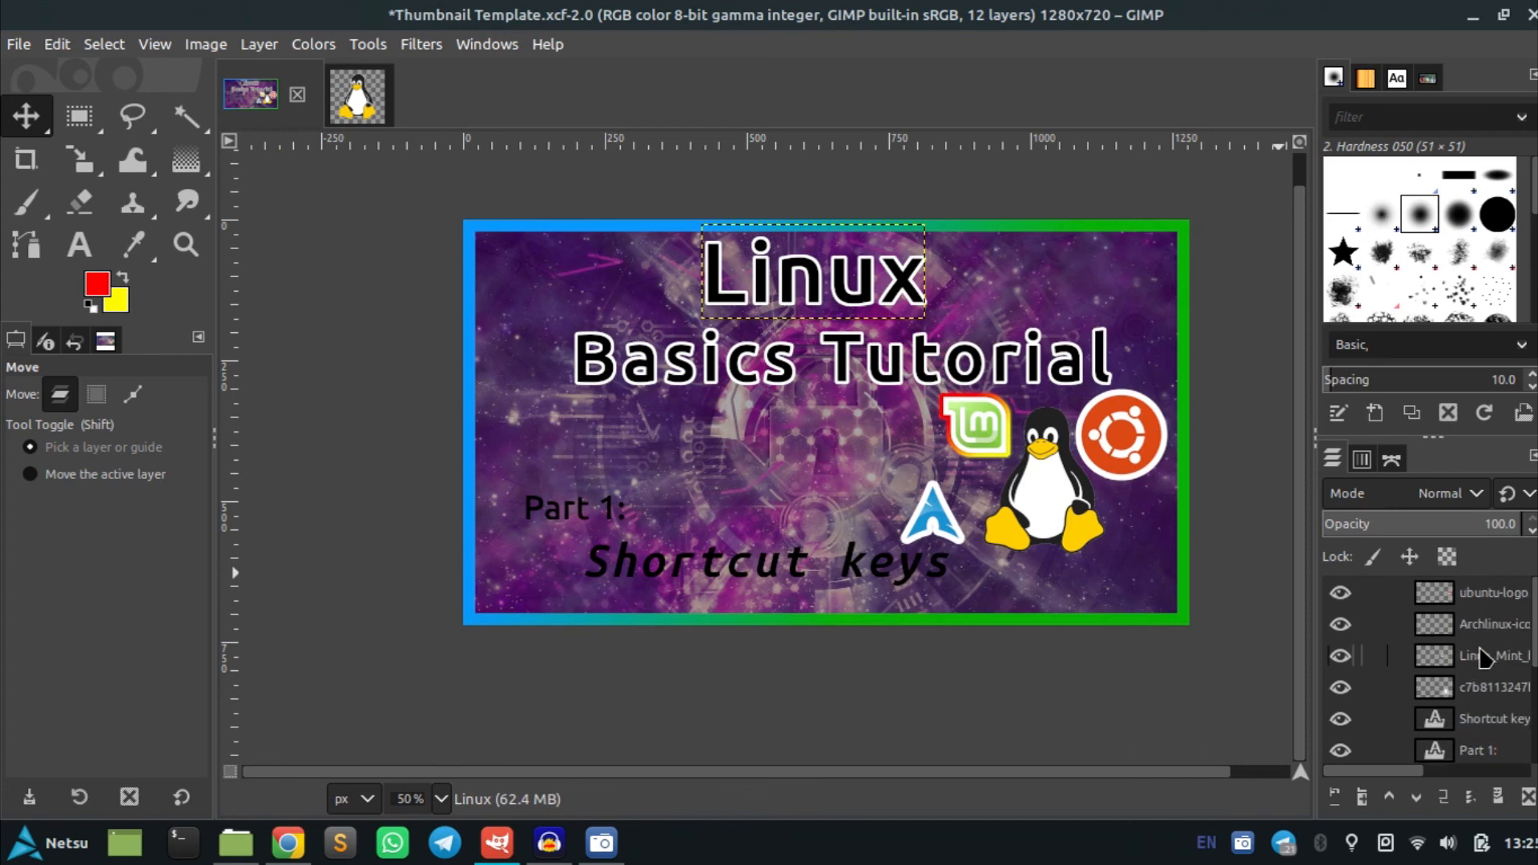
right_click(1486, 695)
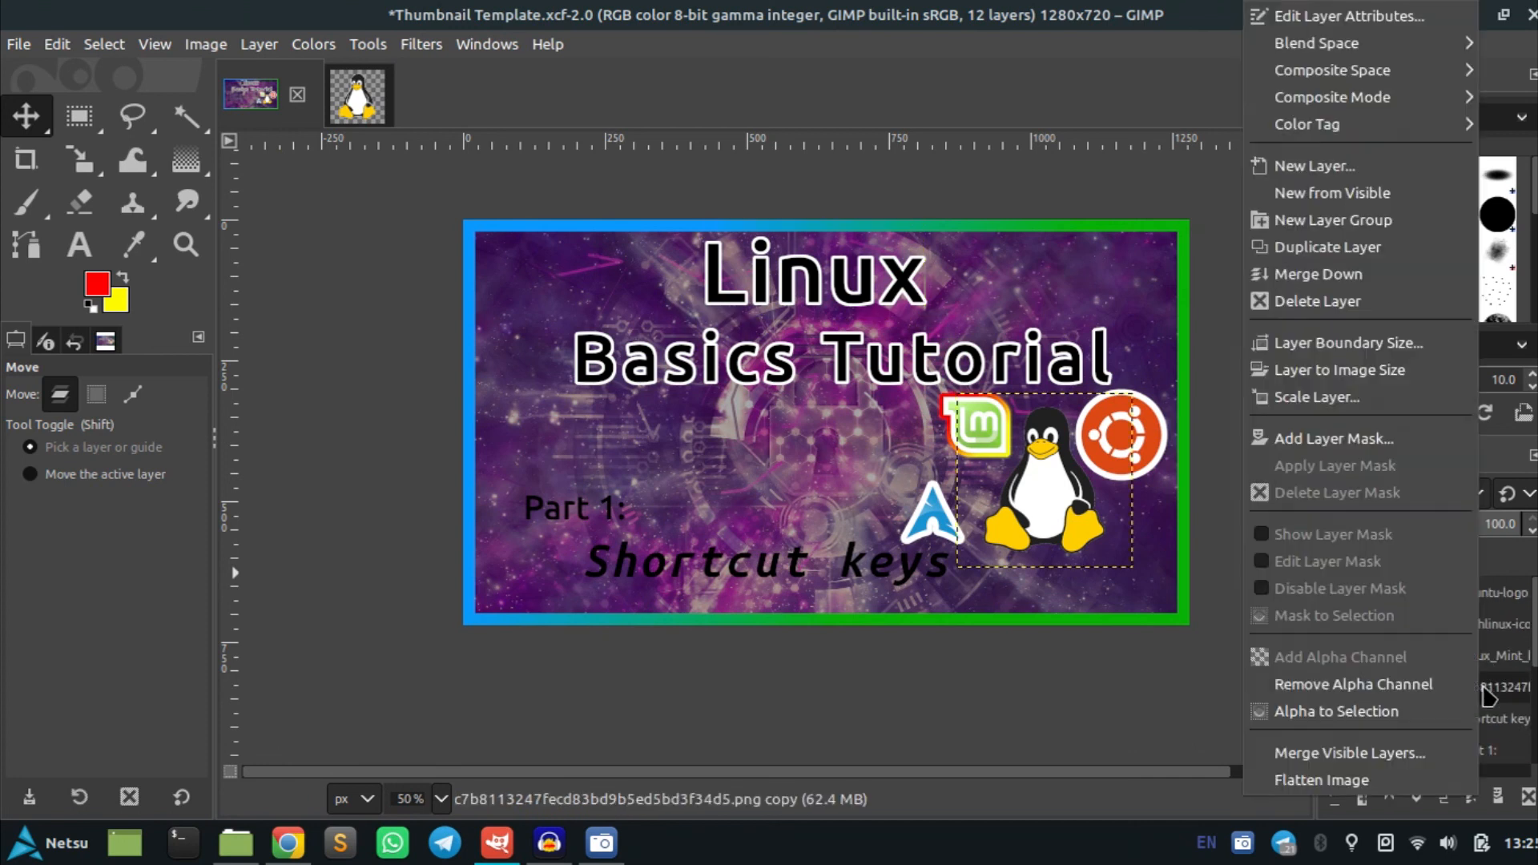
click(1346, 717)
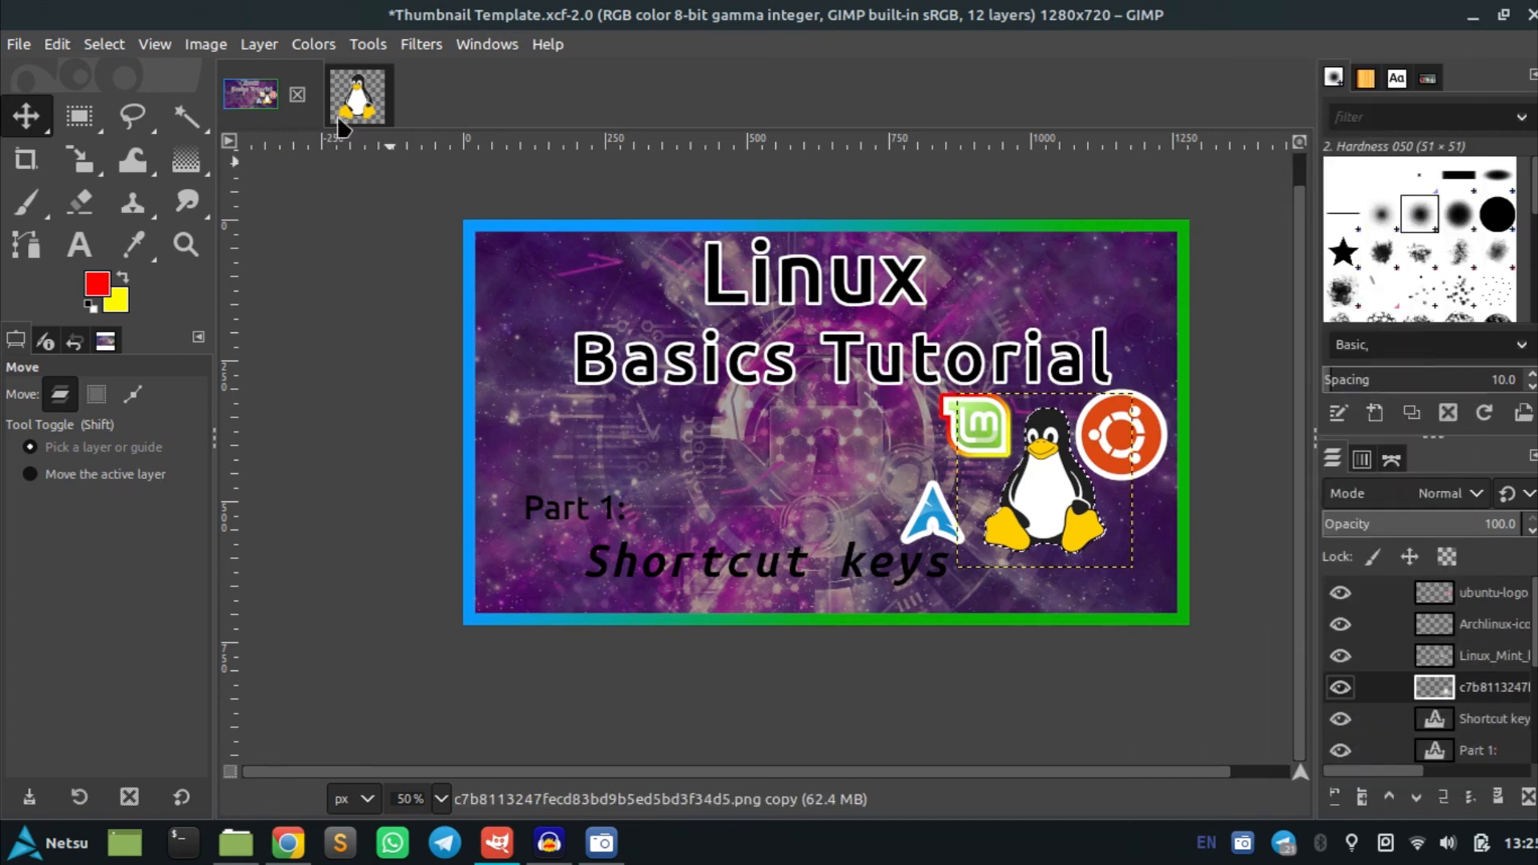
click(106, 44)
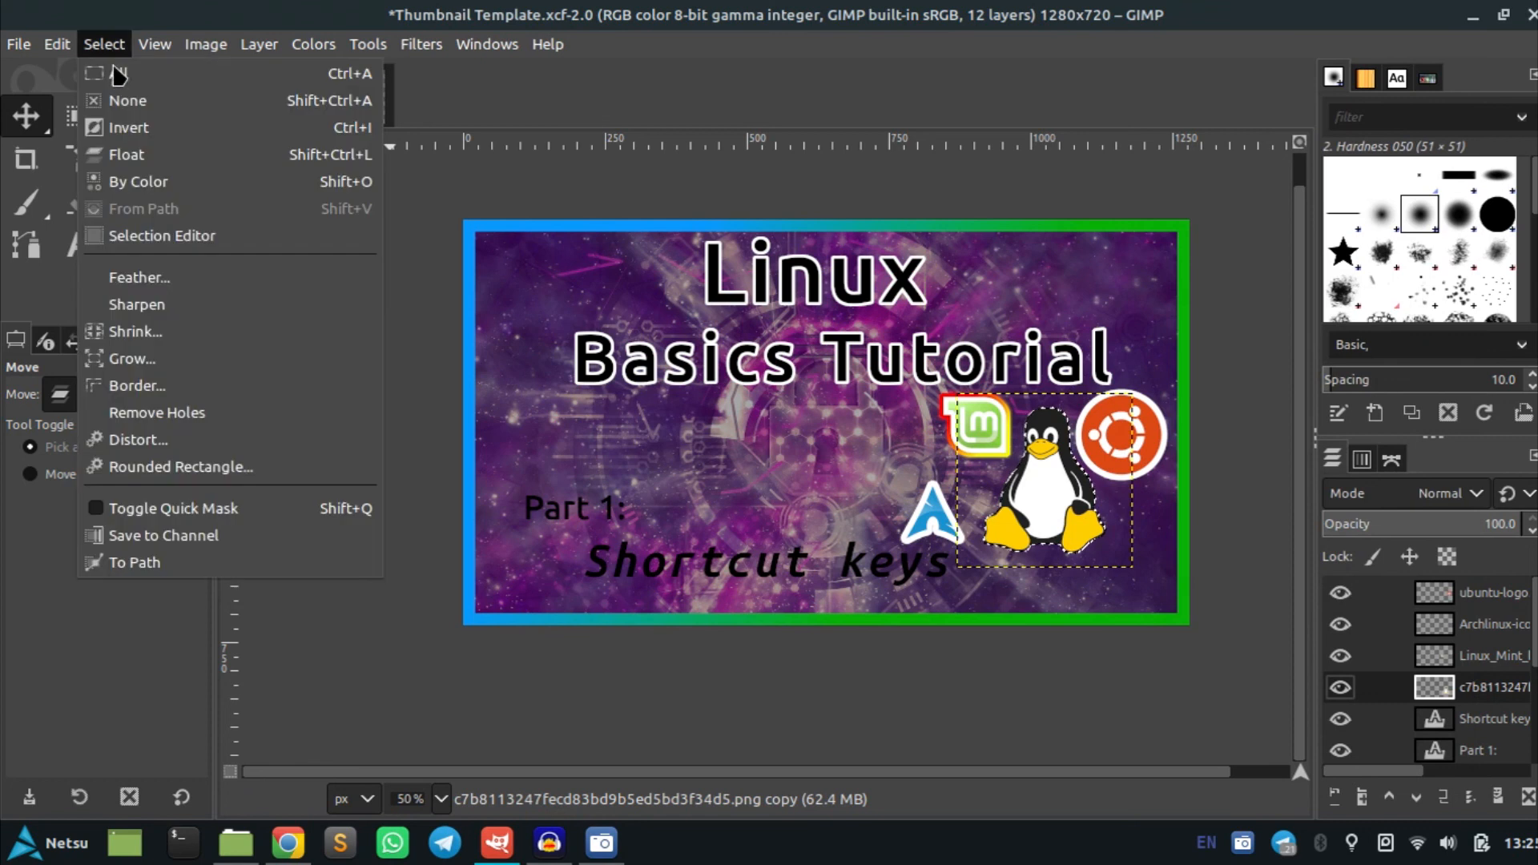
click(148, 362)
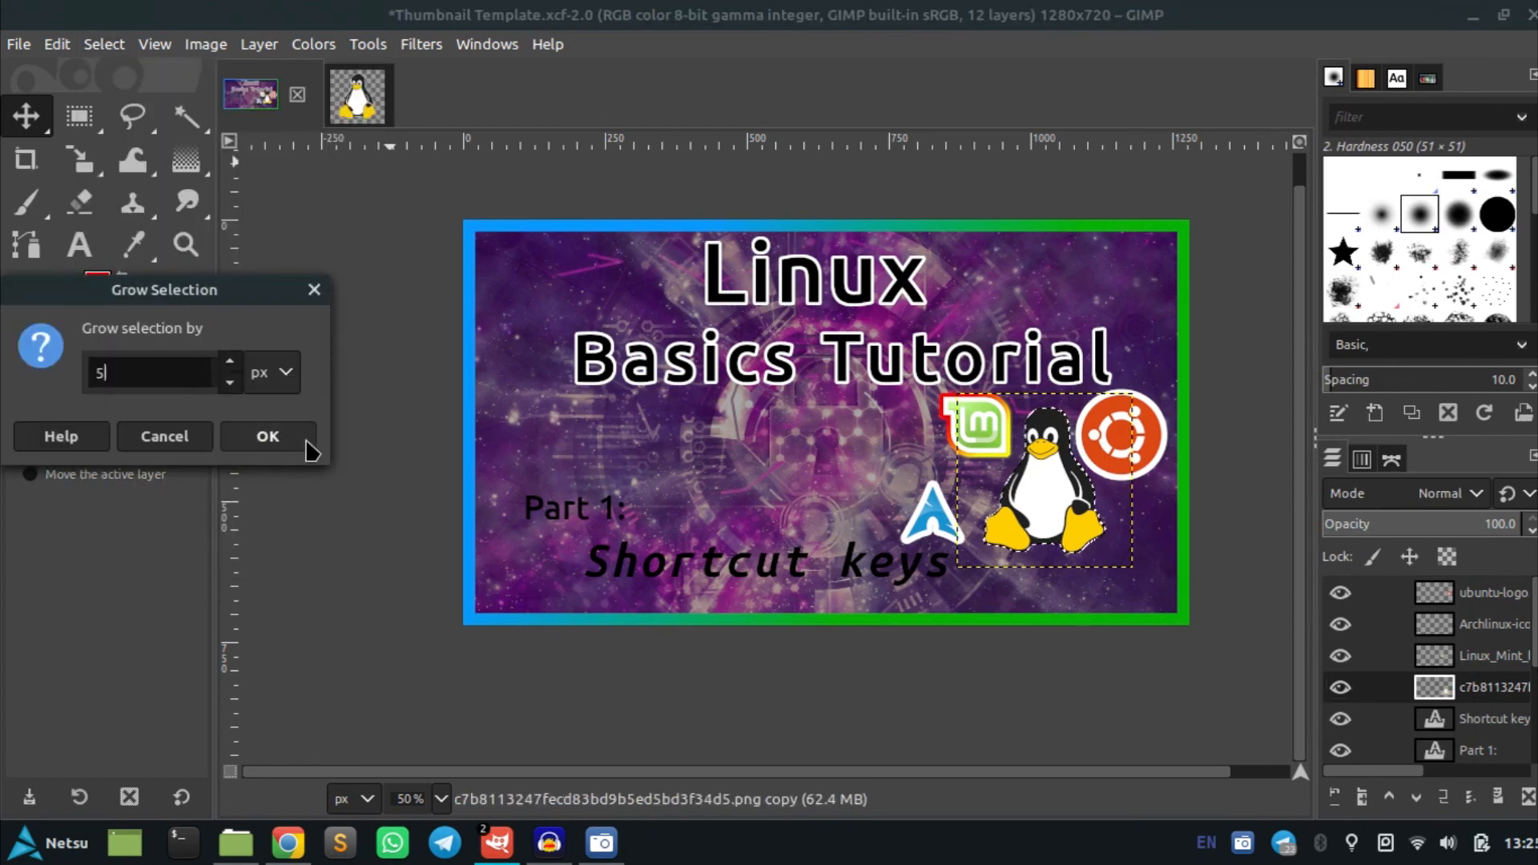
text(5)
click(307, 443)
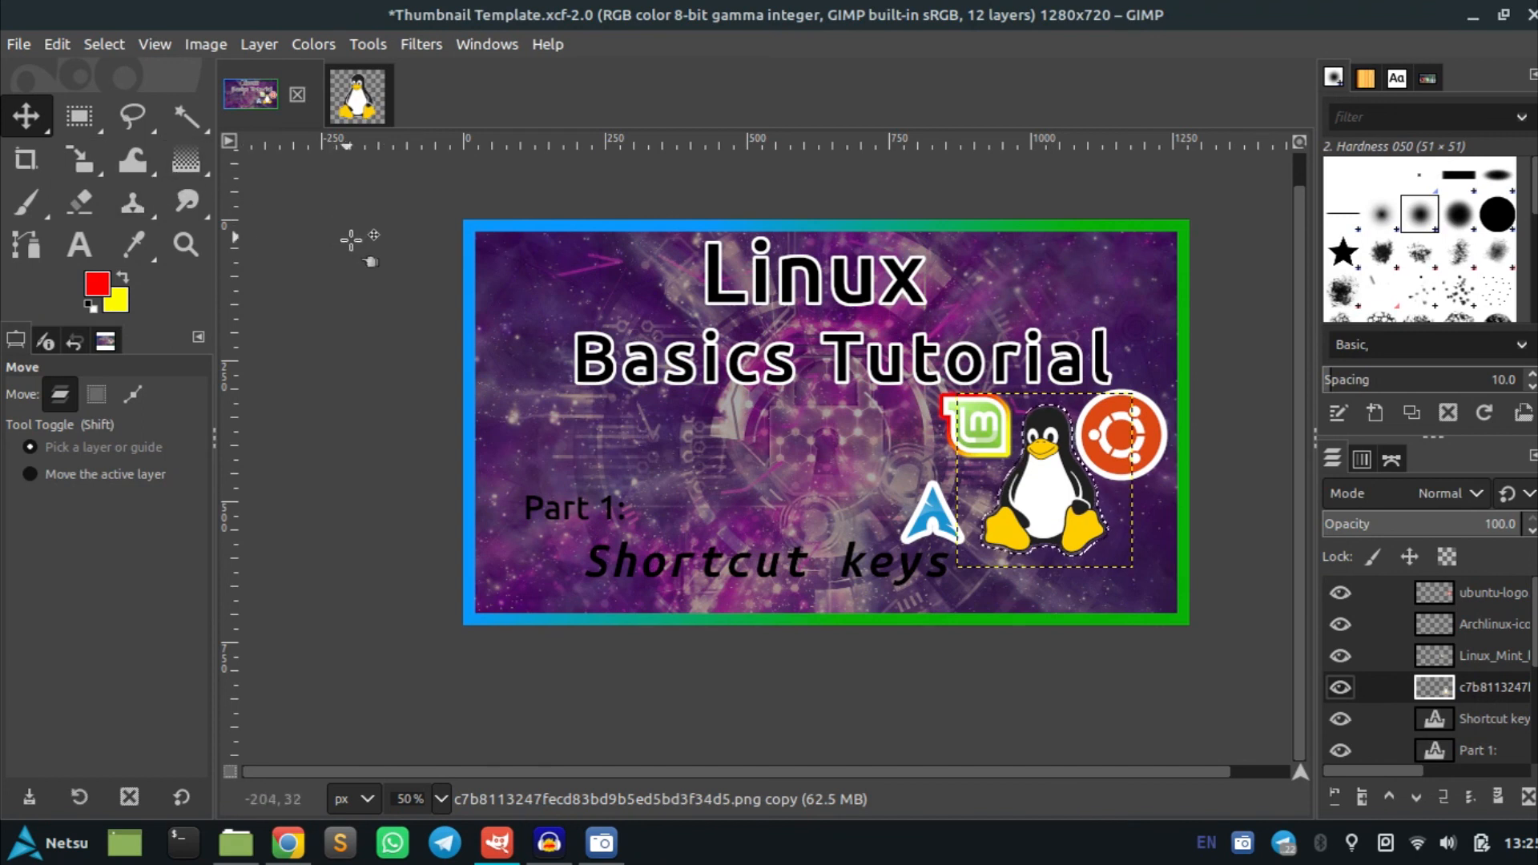
Reset the colours and bucket-fill the grown penguin selection white on Layer #1
key(shift+b)
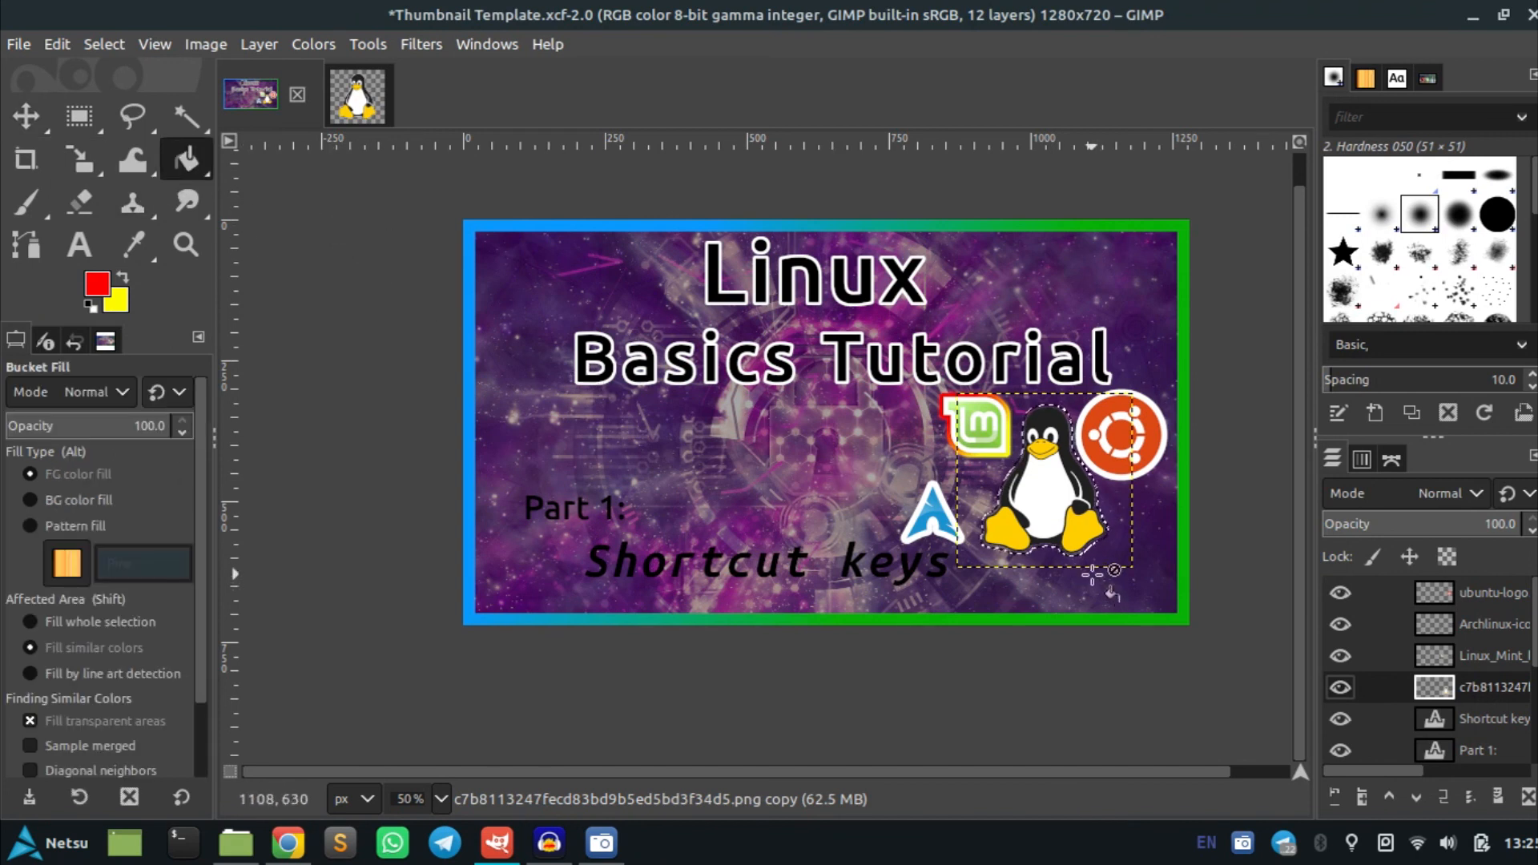
scroll(1092, 575, up, 5)
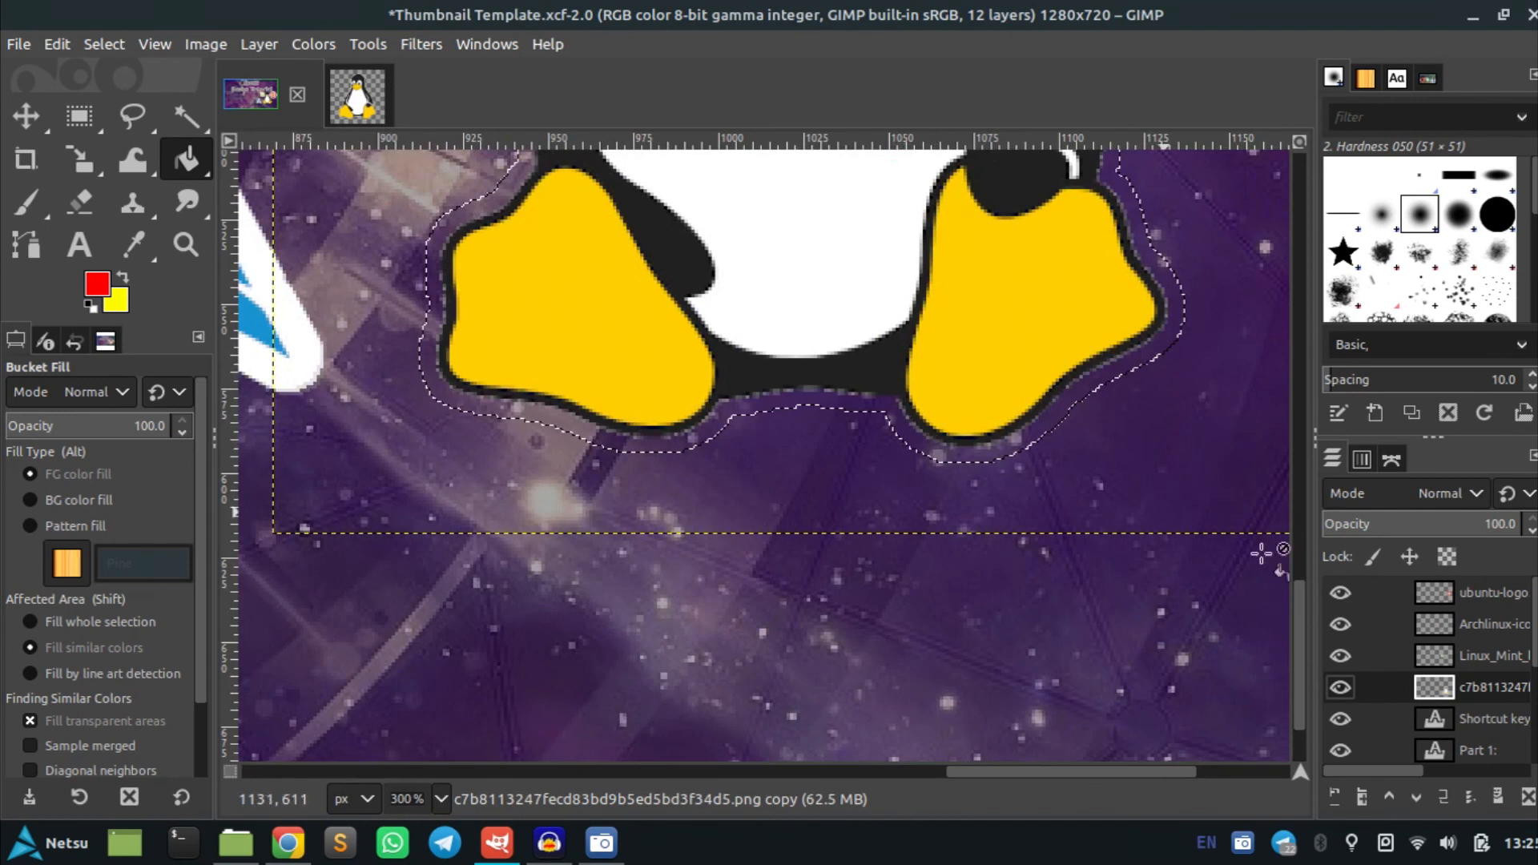
scroll(1466, 681, down, 2)
right_click(1471, 690)
click(1492, 691)
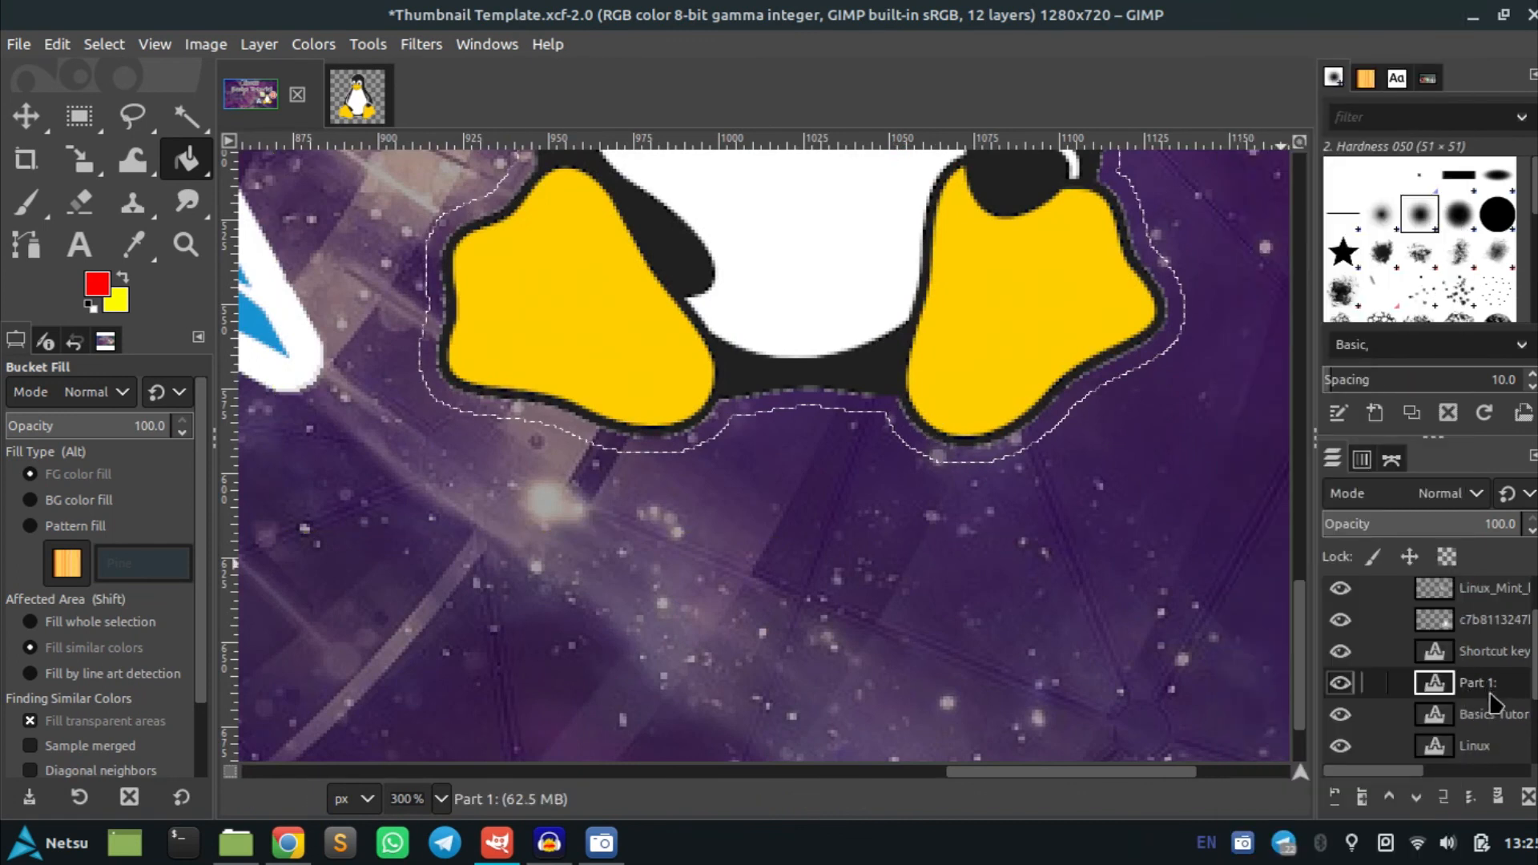
scroll(1493, 705, down, 2)
click(1482, 712)
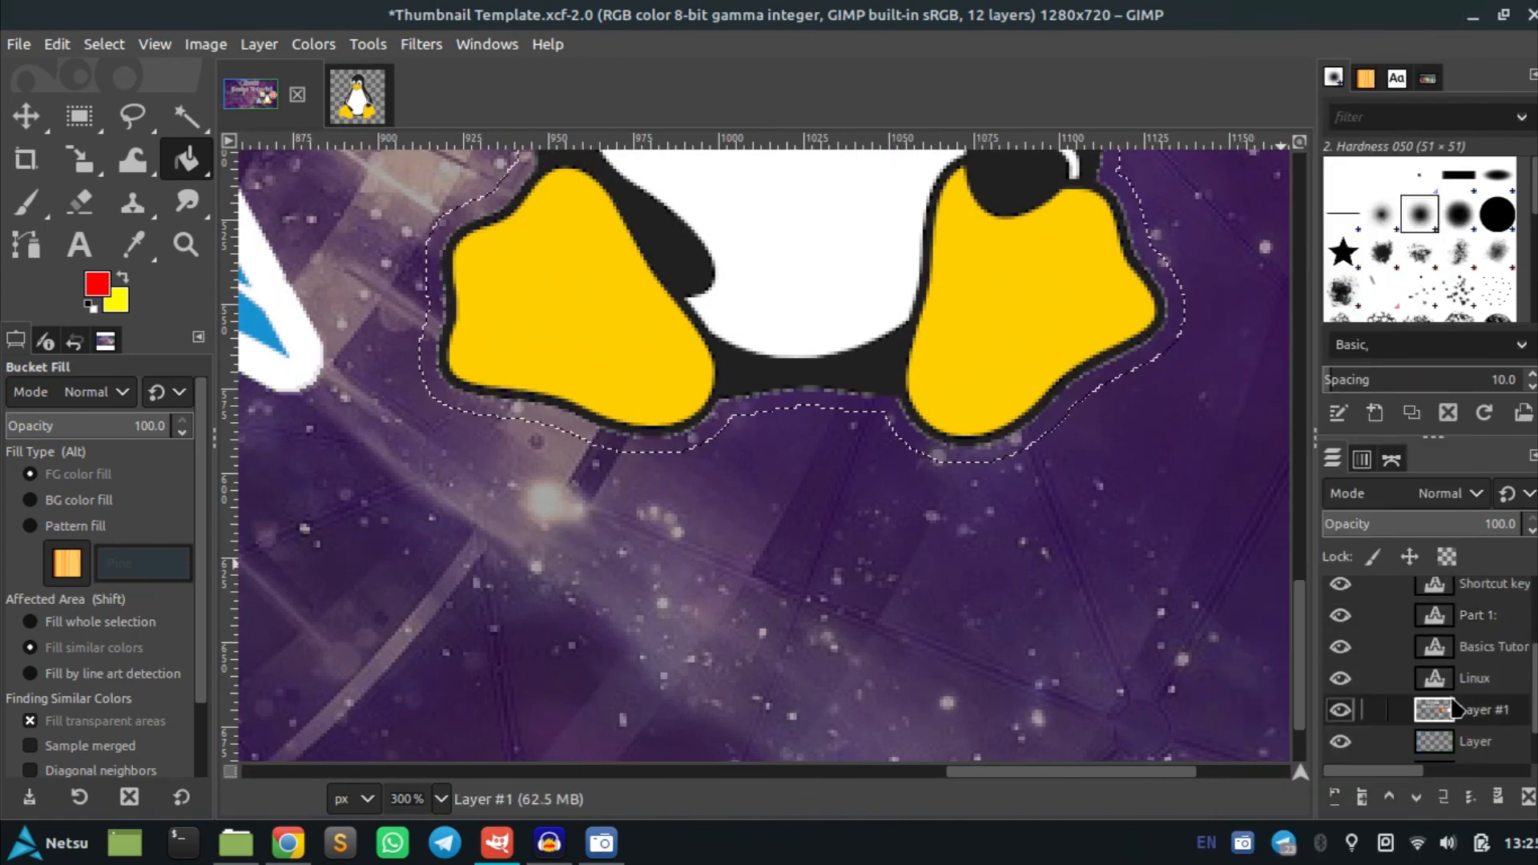
click(842, 405)
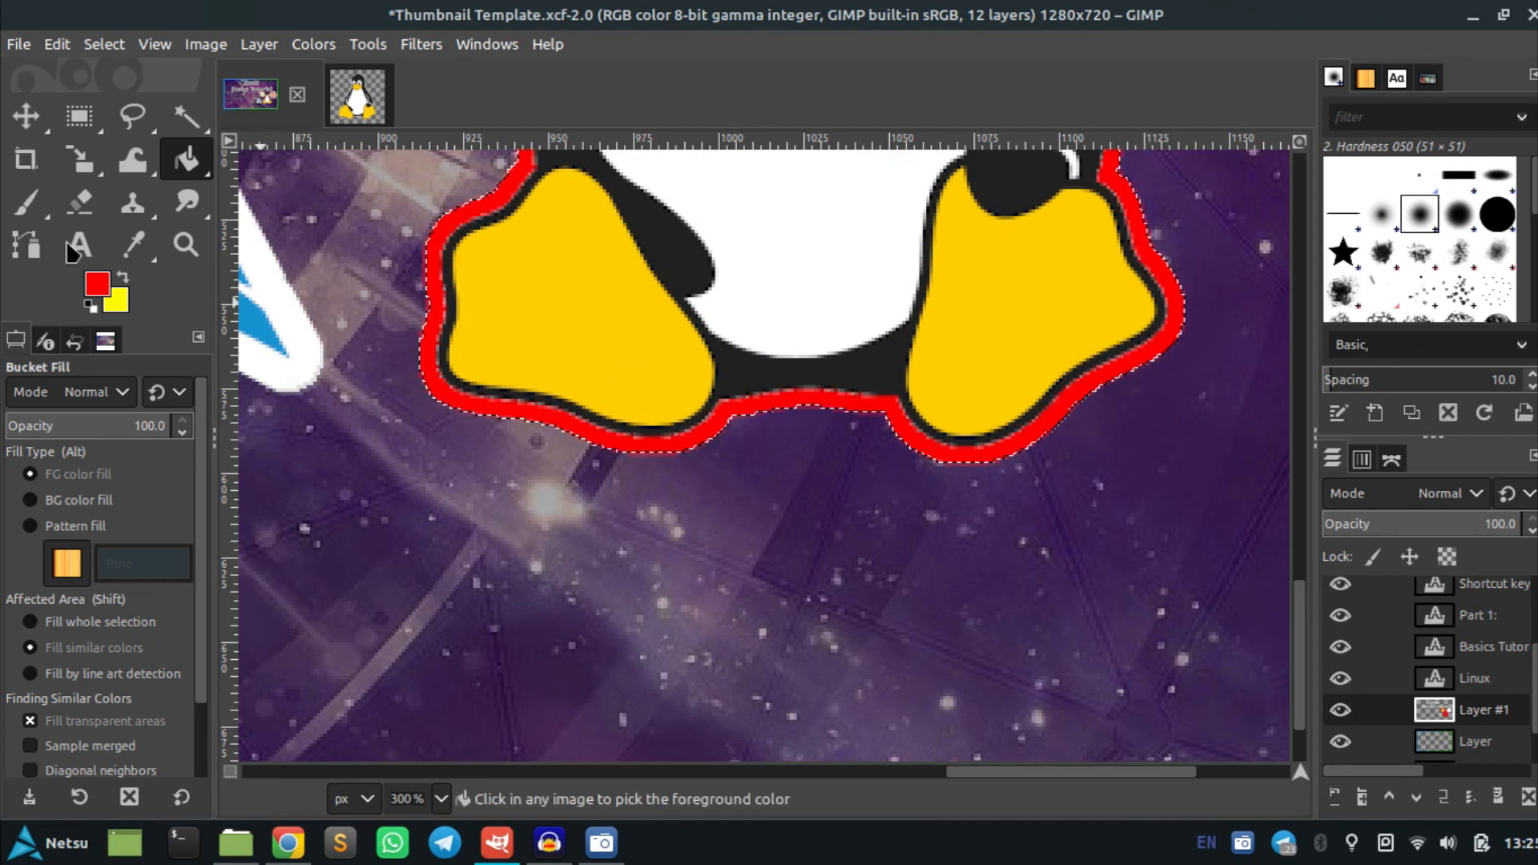
key(ctrl+z)
click(90, 305)
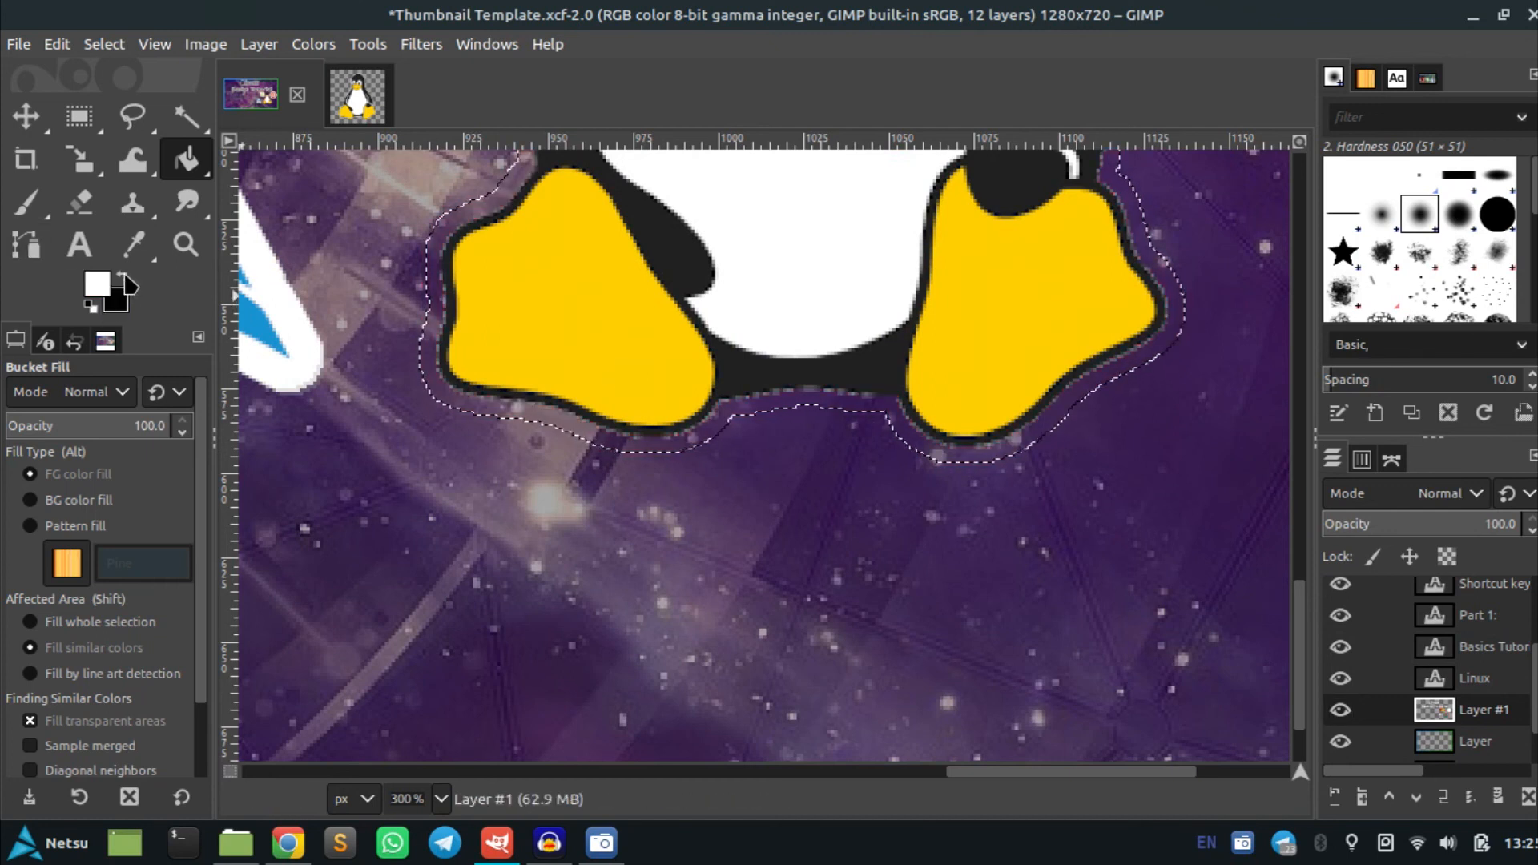
click(808, 394)
scroll(807, 394, down, 4)
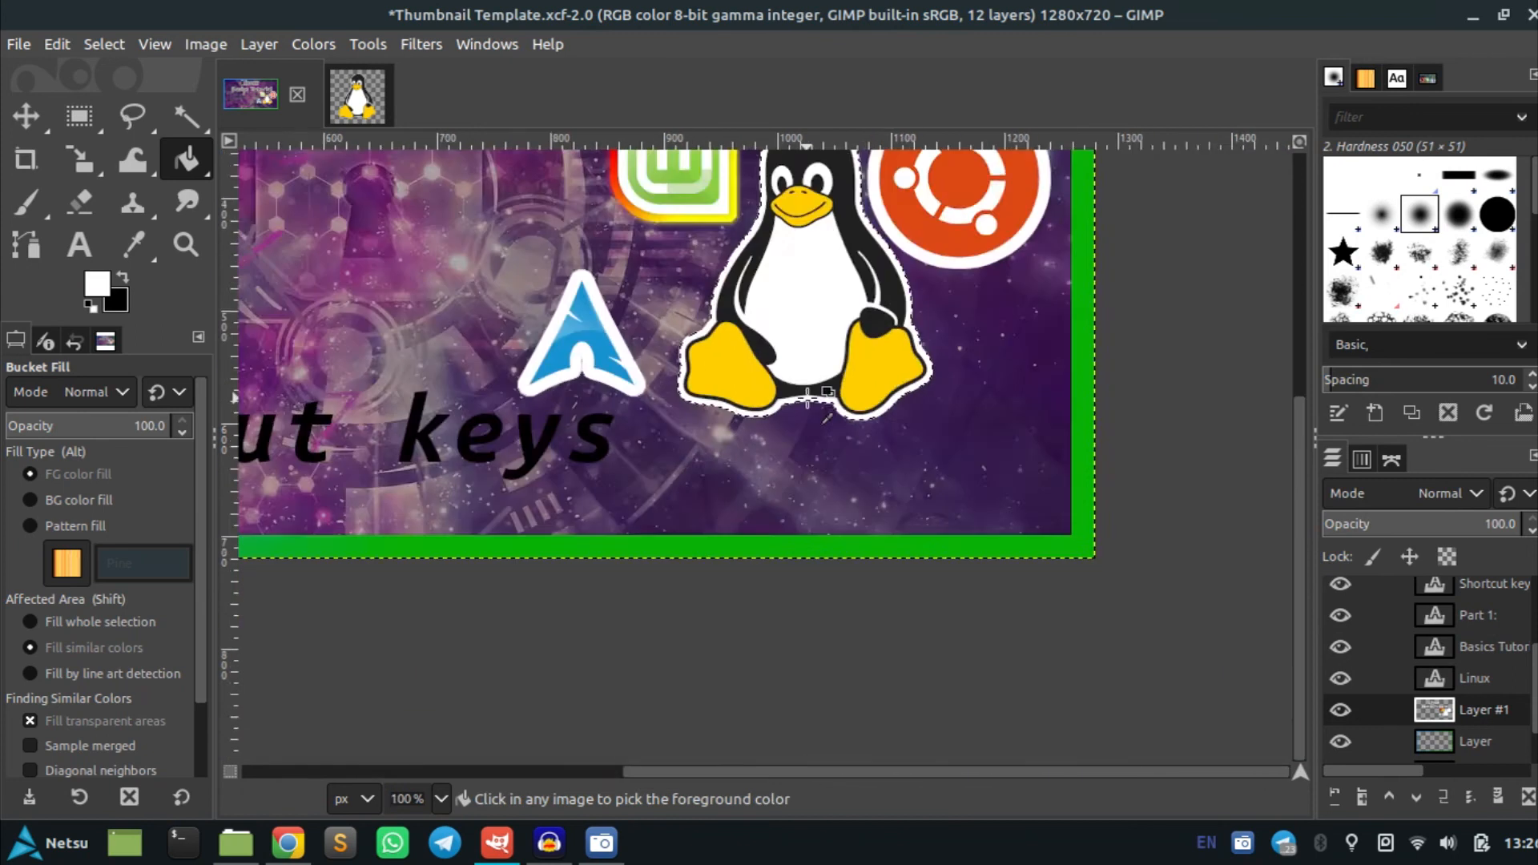
Deselect everything and save the image
key(ctrl+shift+a)
scroll(798, 389, down, 1)
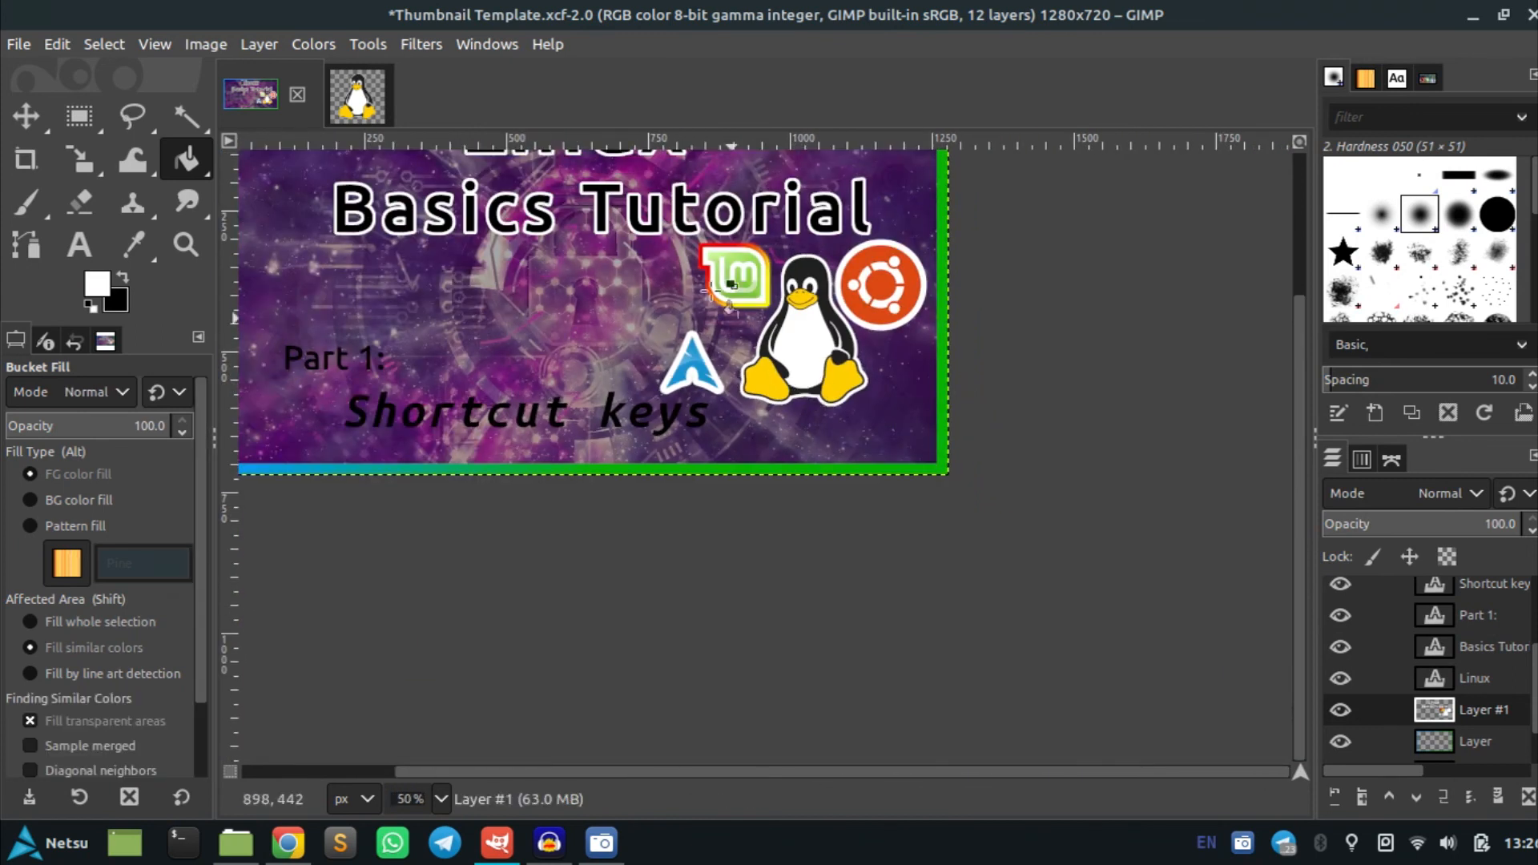
key(ctrl+s)
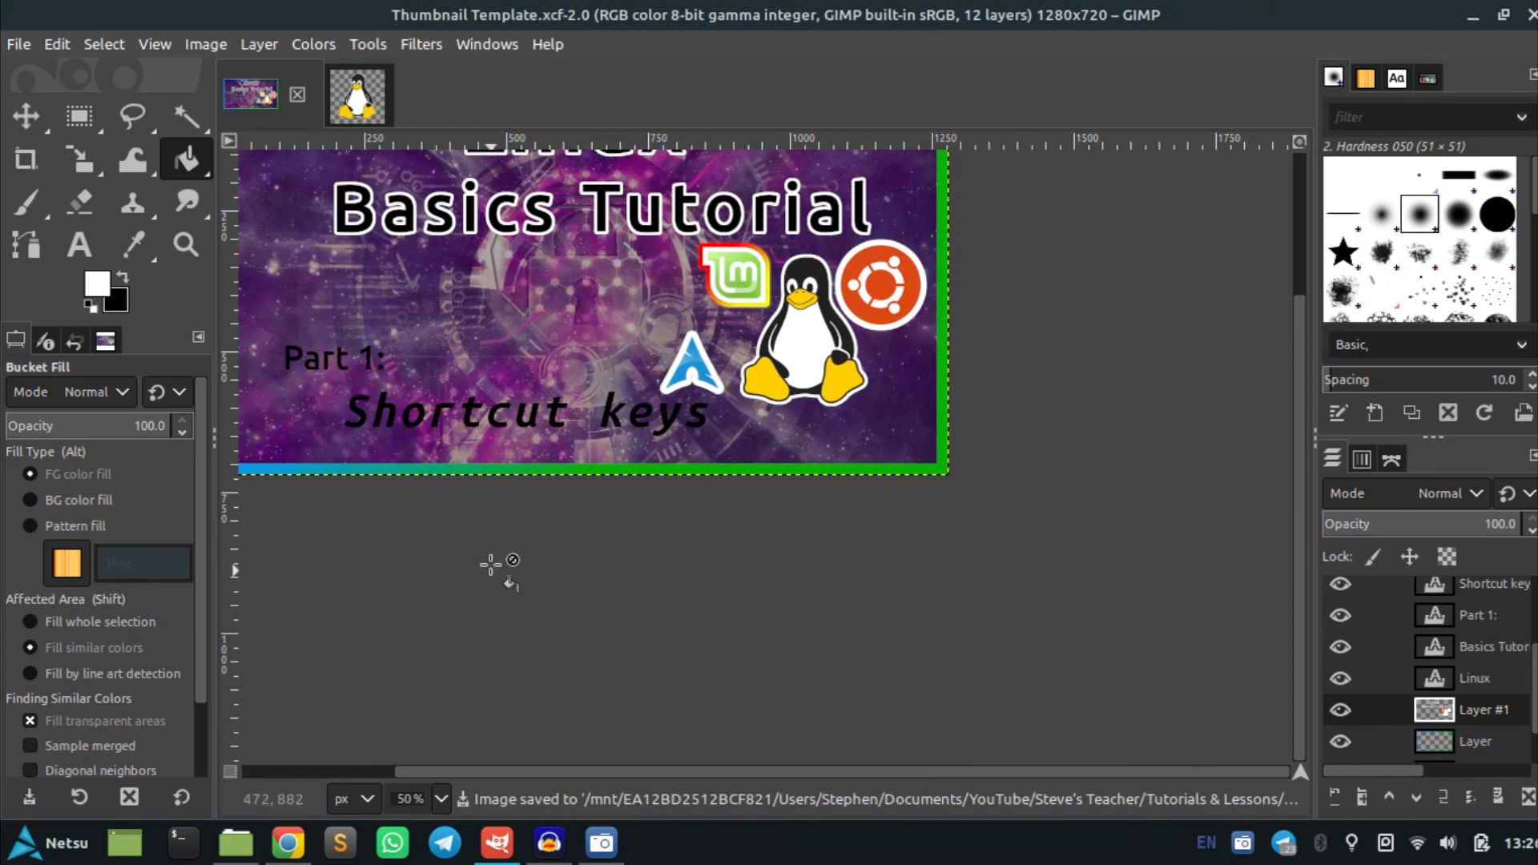
scroll(644, 441, down, 1)
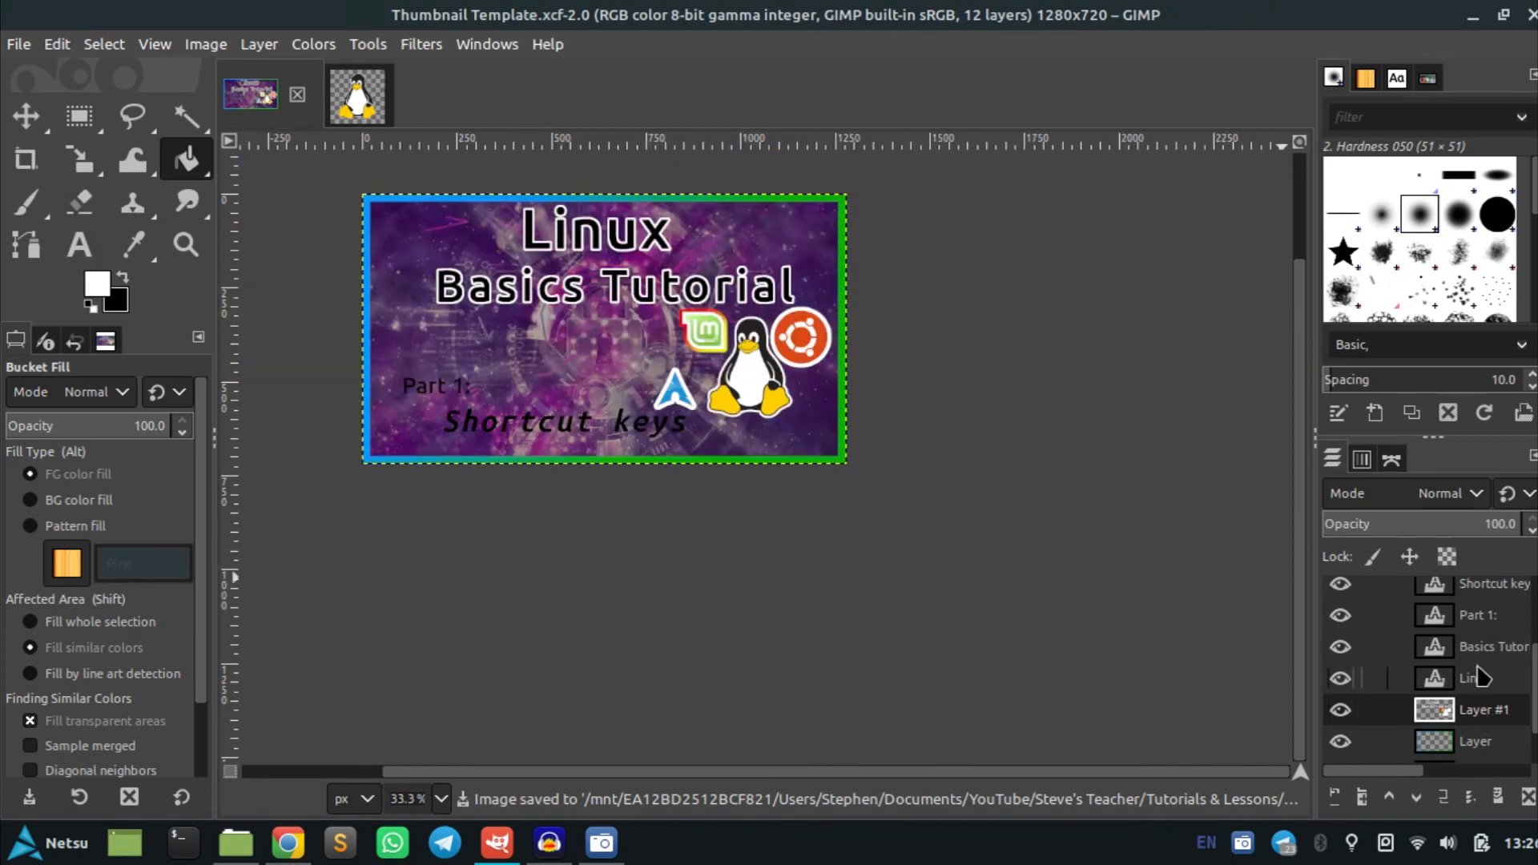
Load the Part 1 text layer's alpha as a selection, grow it, and select Layer #1
click(1480, 624)
right_click(1480, 623)
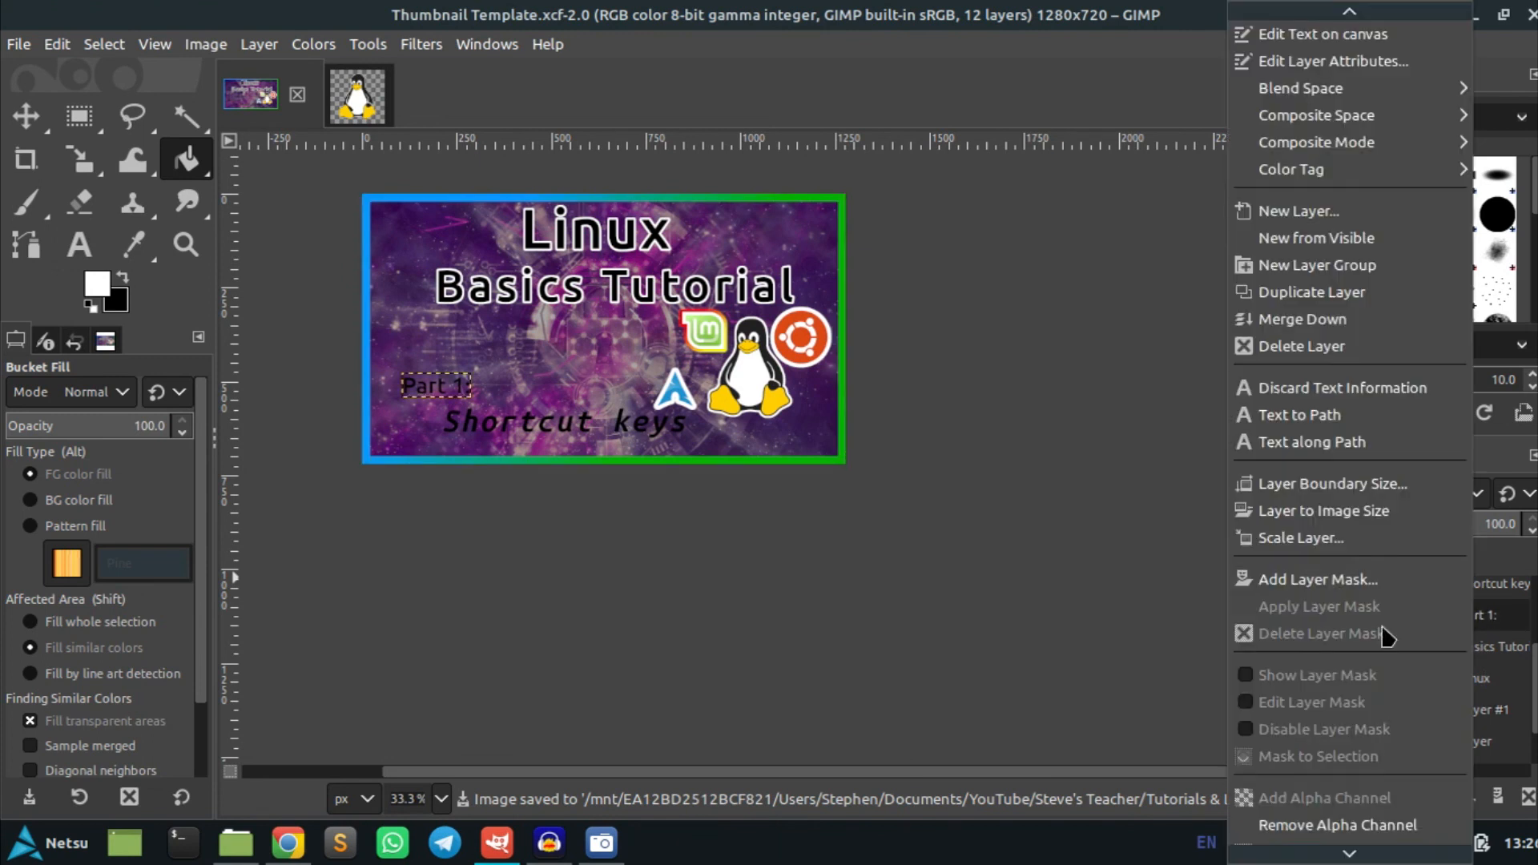
scroll(1323, 833, down, 1)
click(1330, 832)
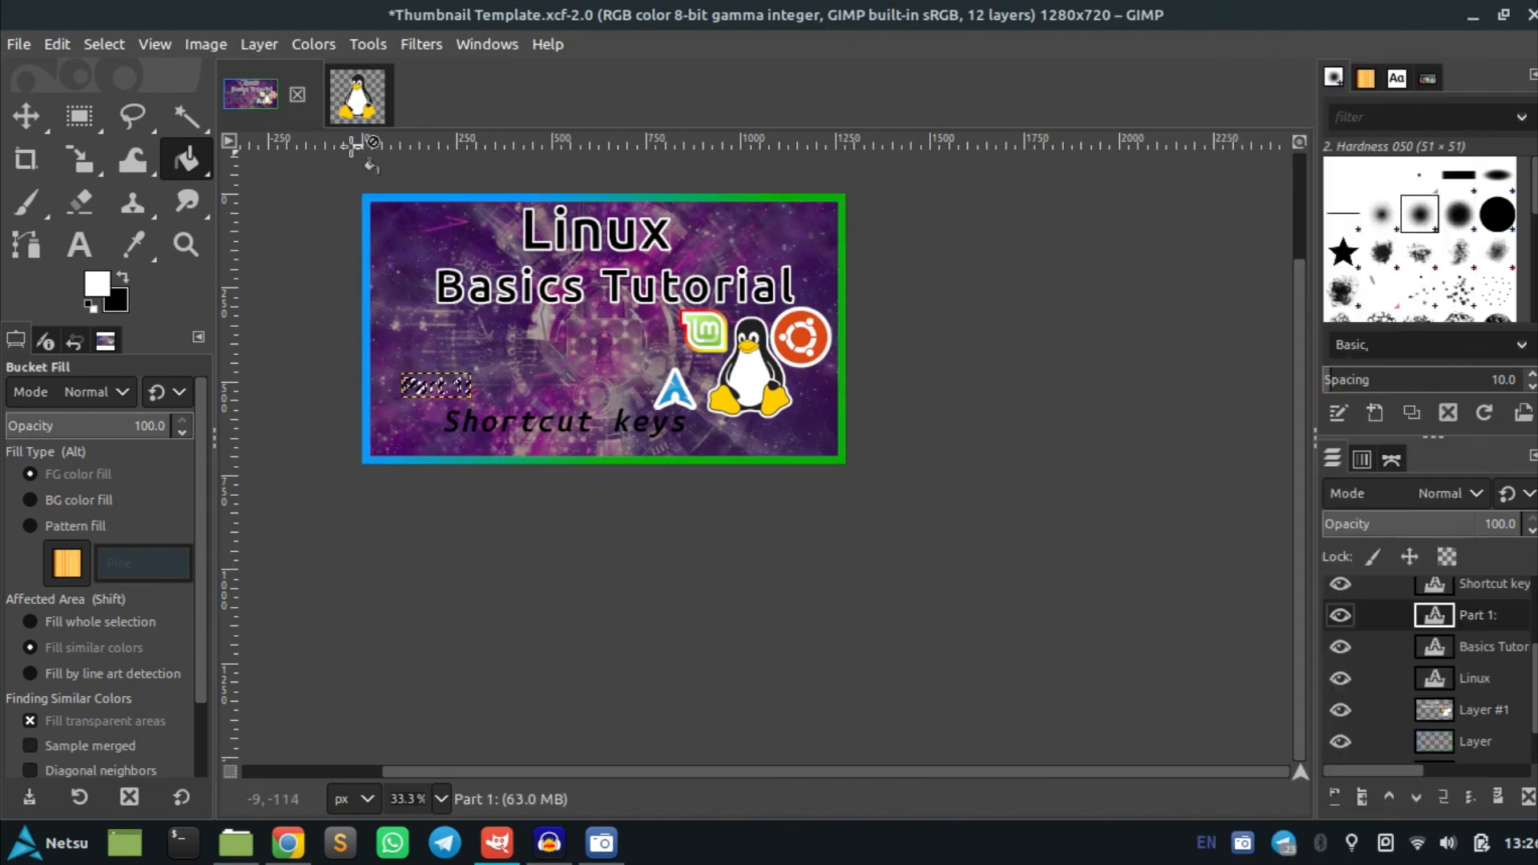
click(112, 54)
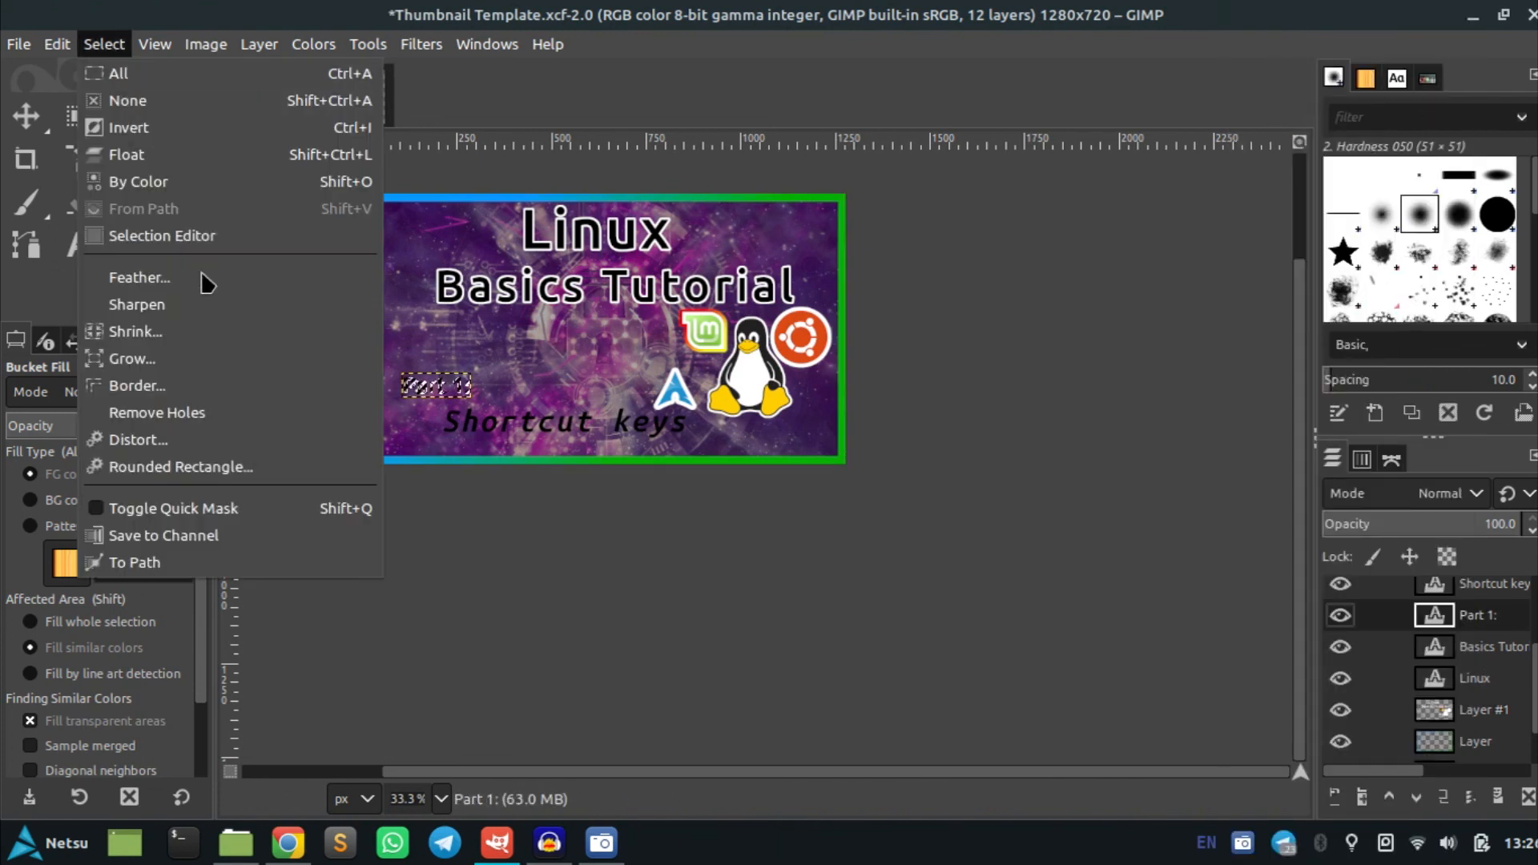
click(171, 357)
click(274, 441)
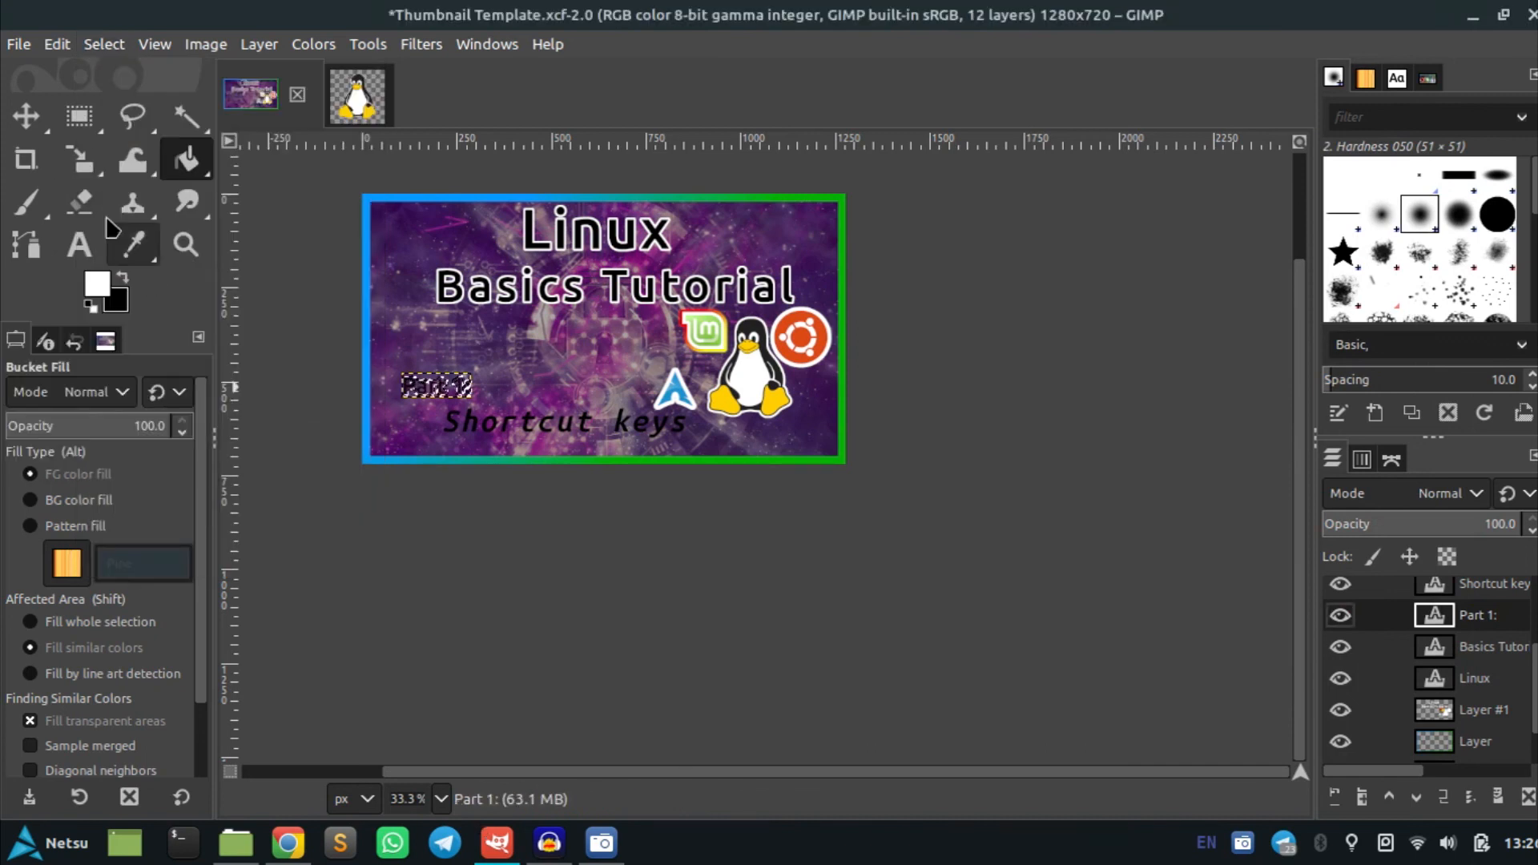
key(2)
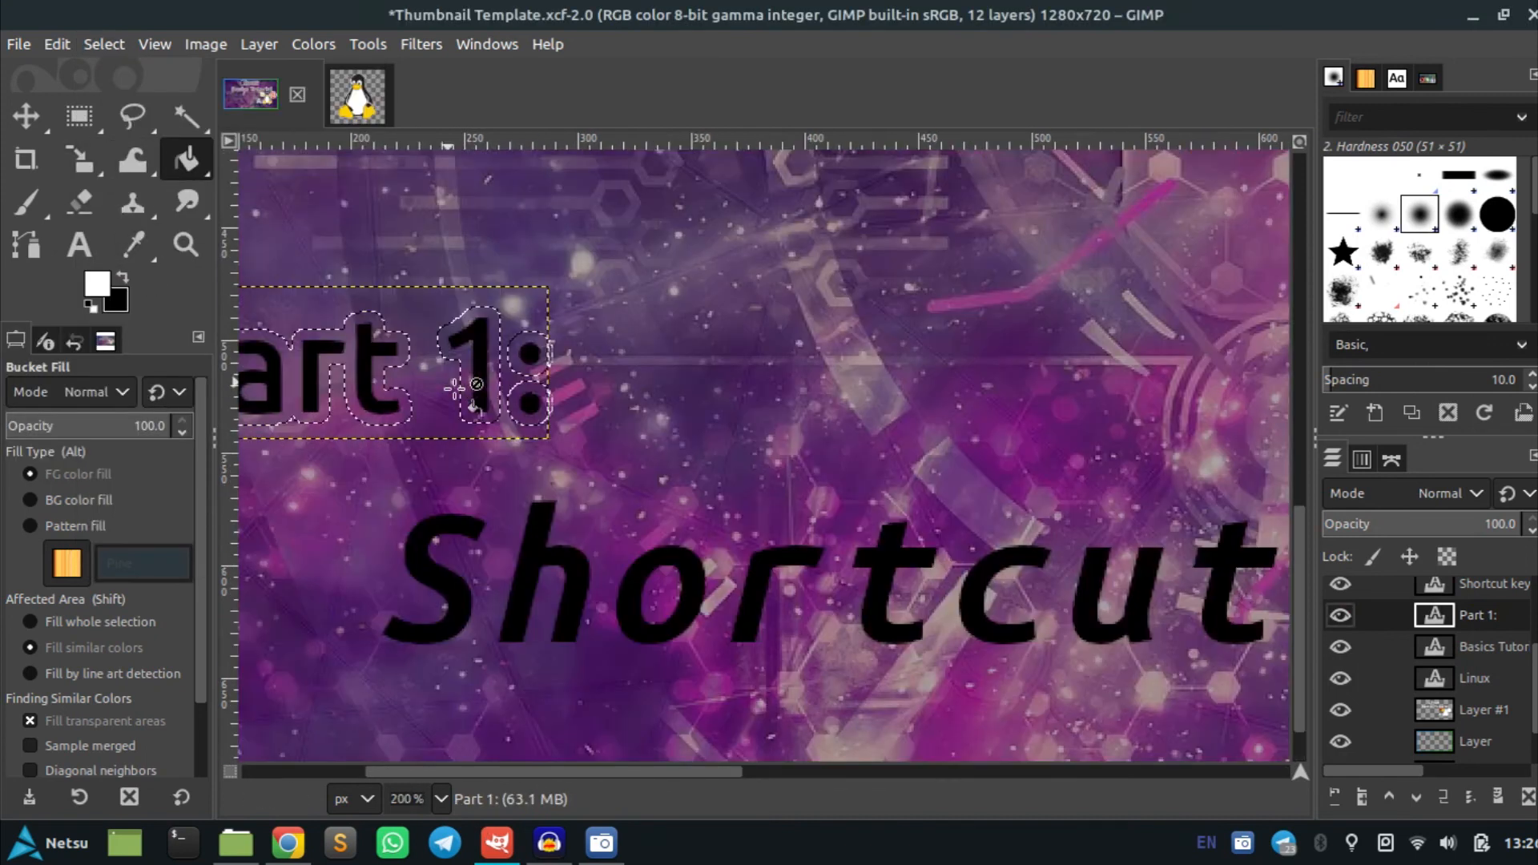
click(1450, 710)
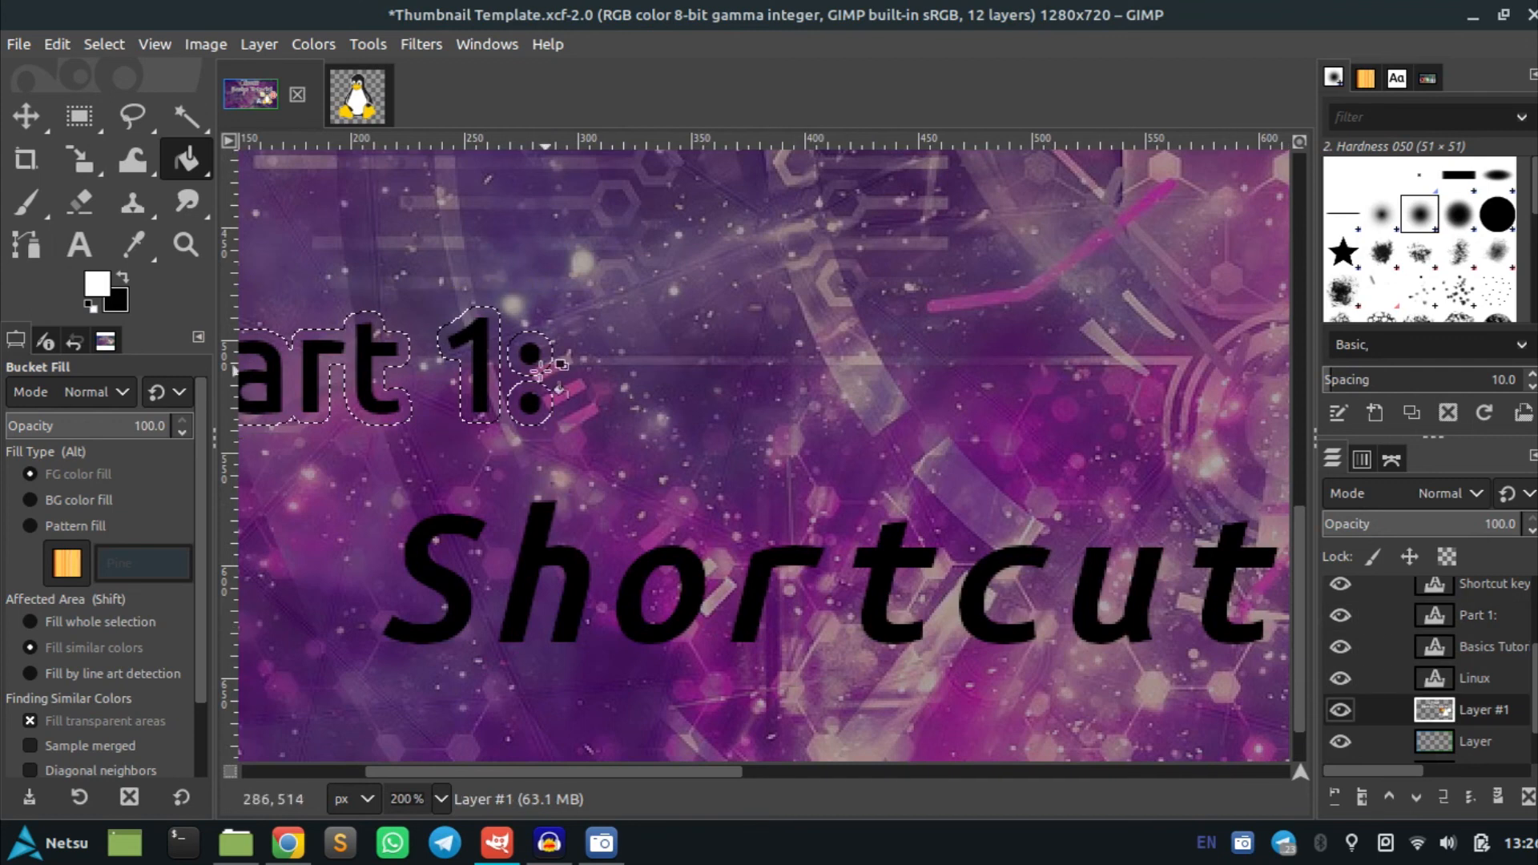
Bucket-fill the grown Part 1 selection white on Layer #1
click(500, 348)
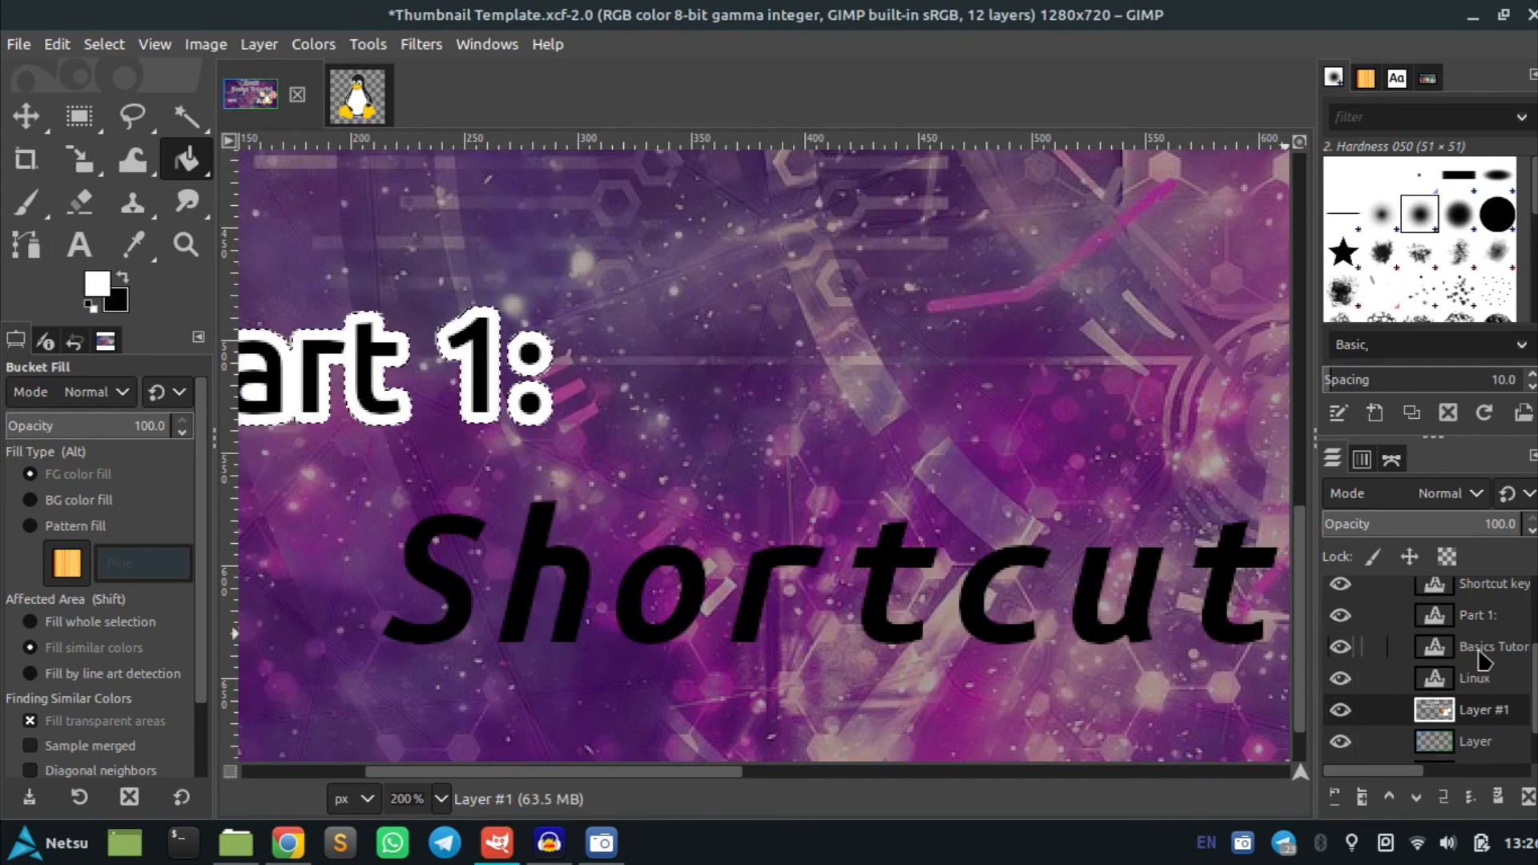
Load the Shortcut keys text layer's alpha as a selection and grow it by 5 px
right_click(1476, 593)
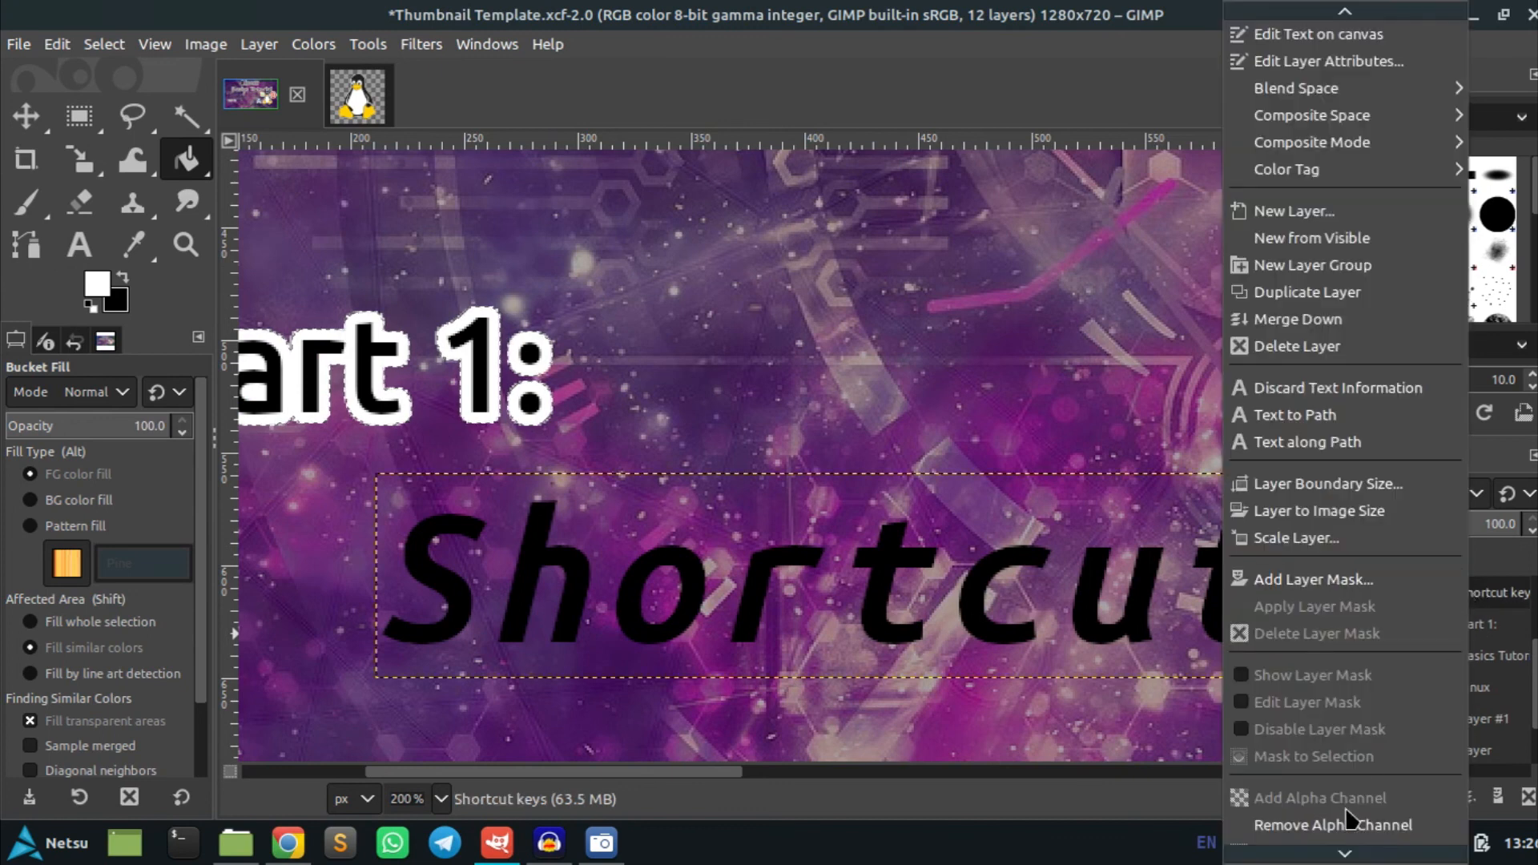
click(1354, 749)
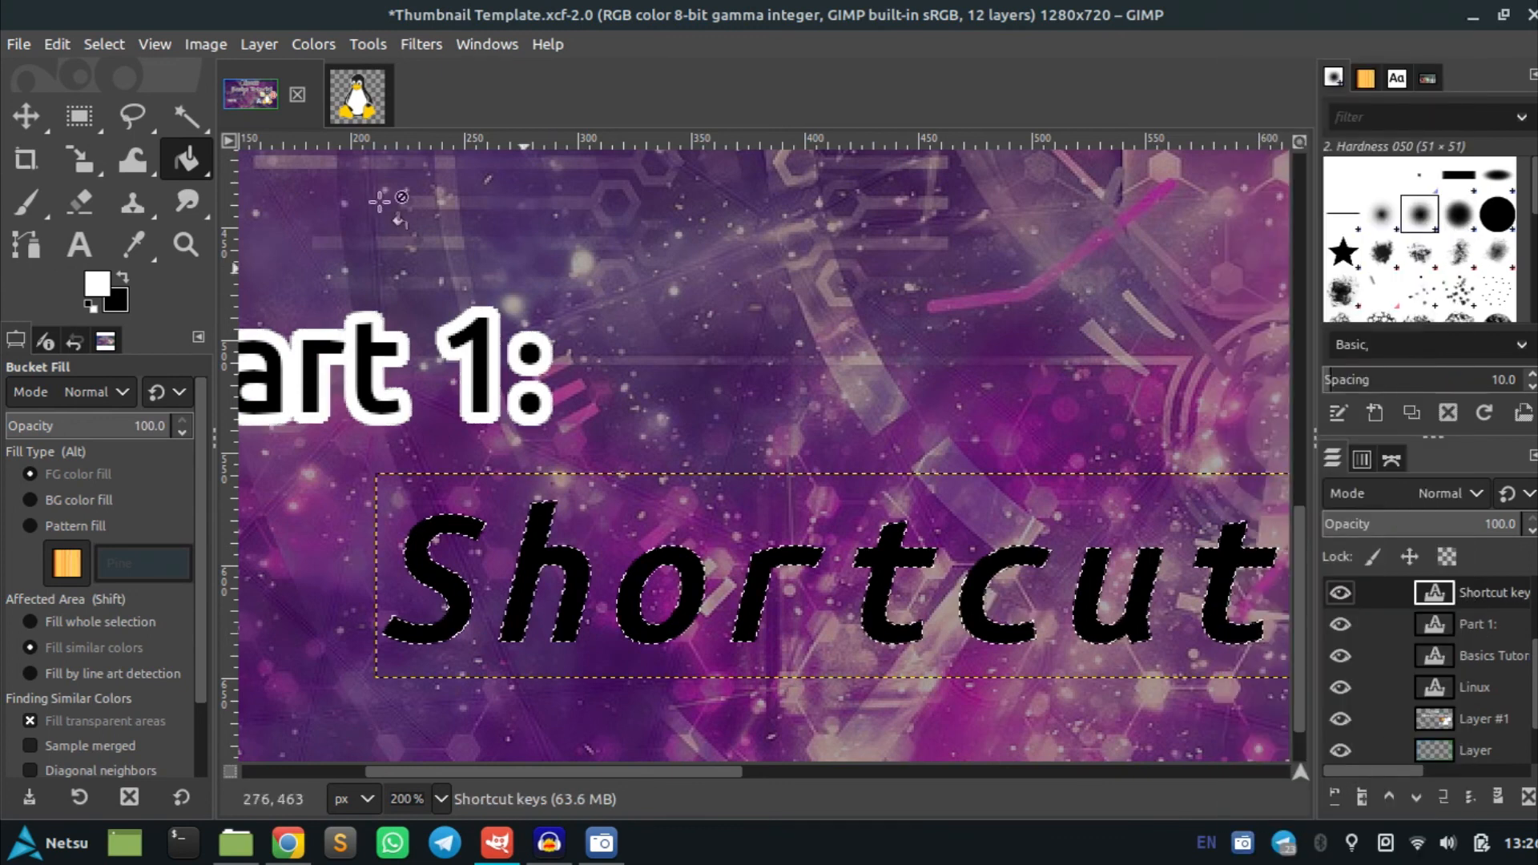
click(104, 44)
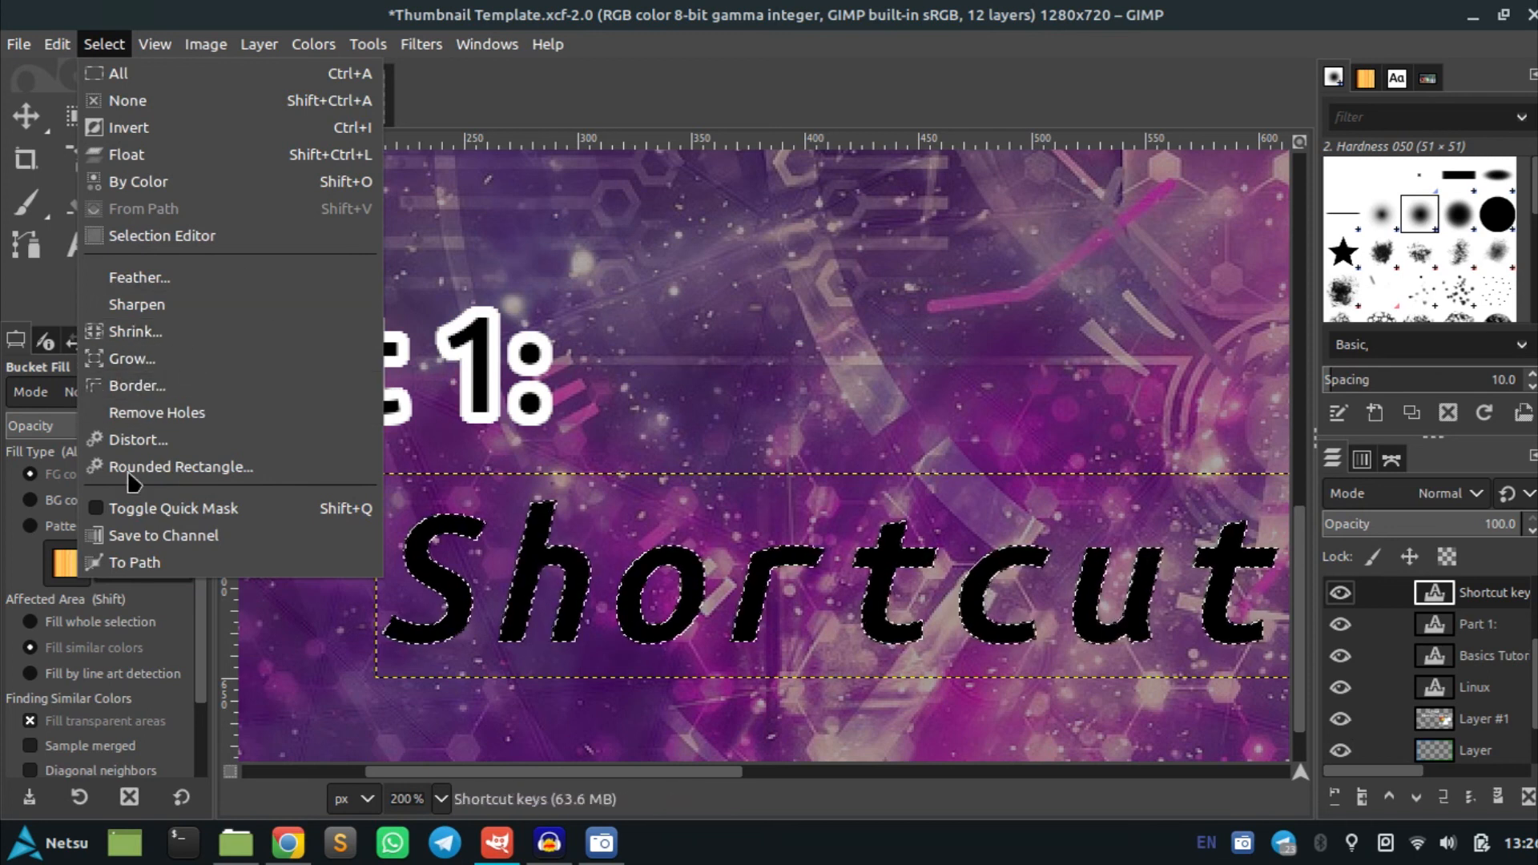
click(192, 358)
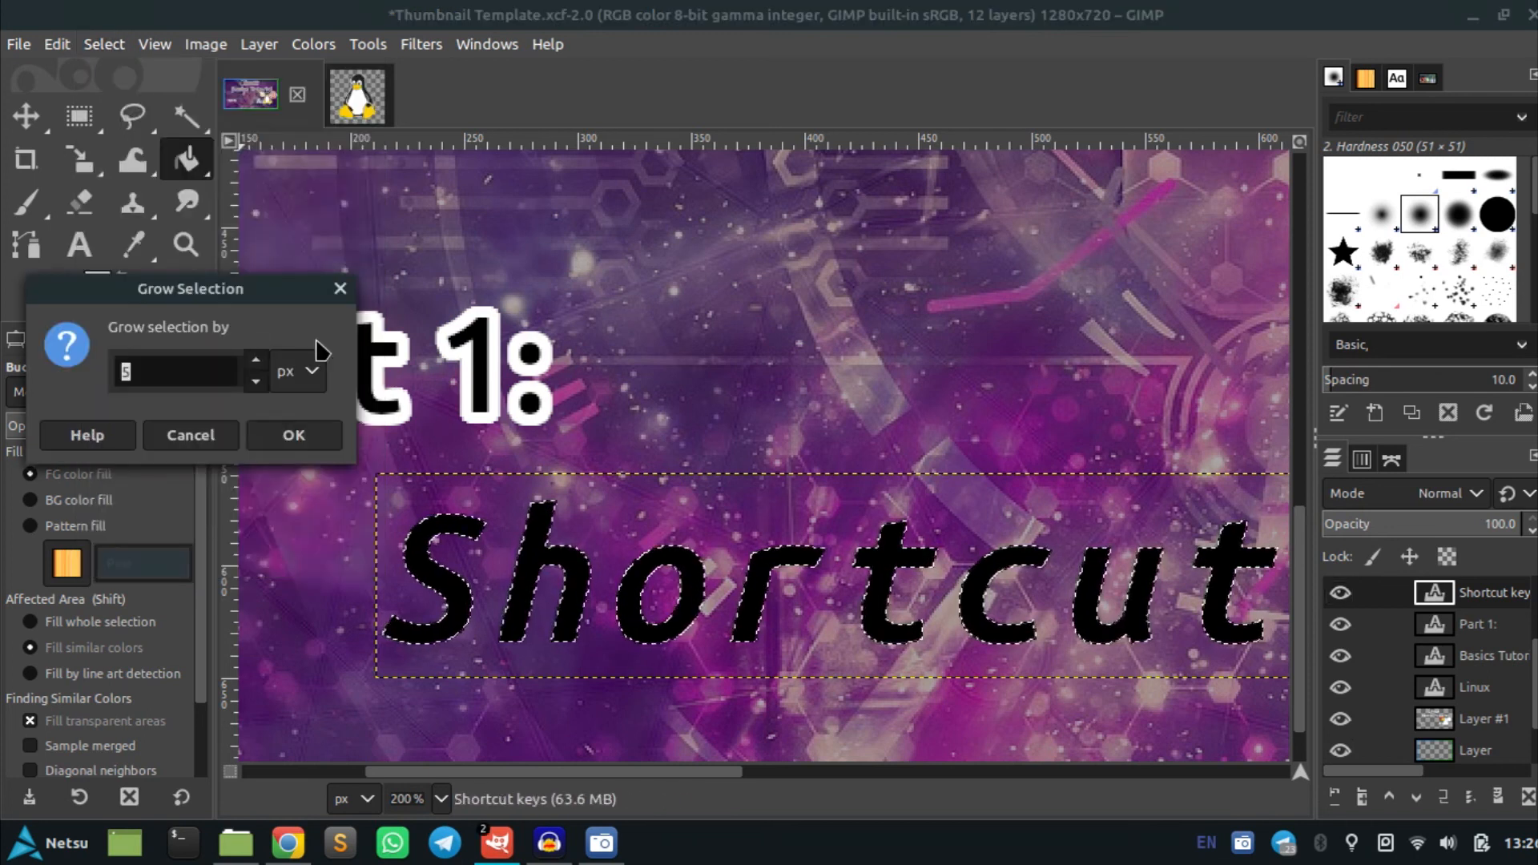
click(285, 436)
Bucket-fill the grown Shortcut keys selection white on Layer #1, then deselect everything
click(584, 536)
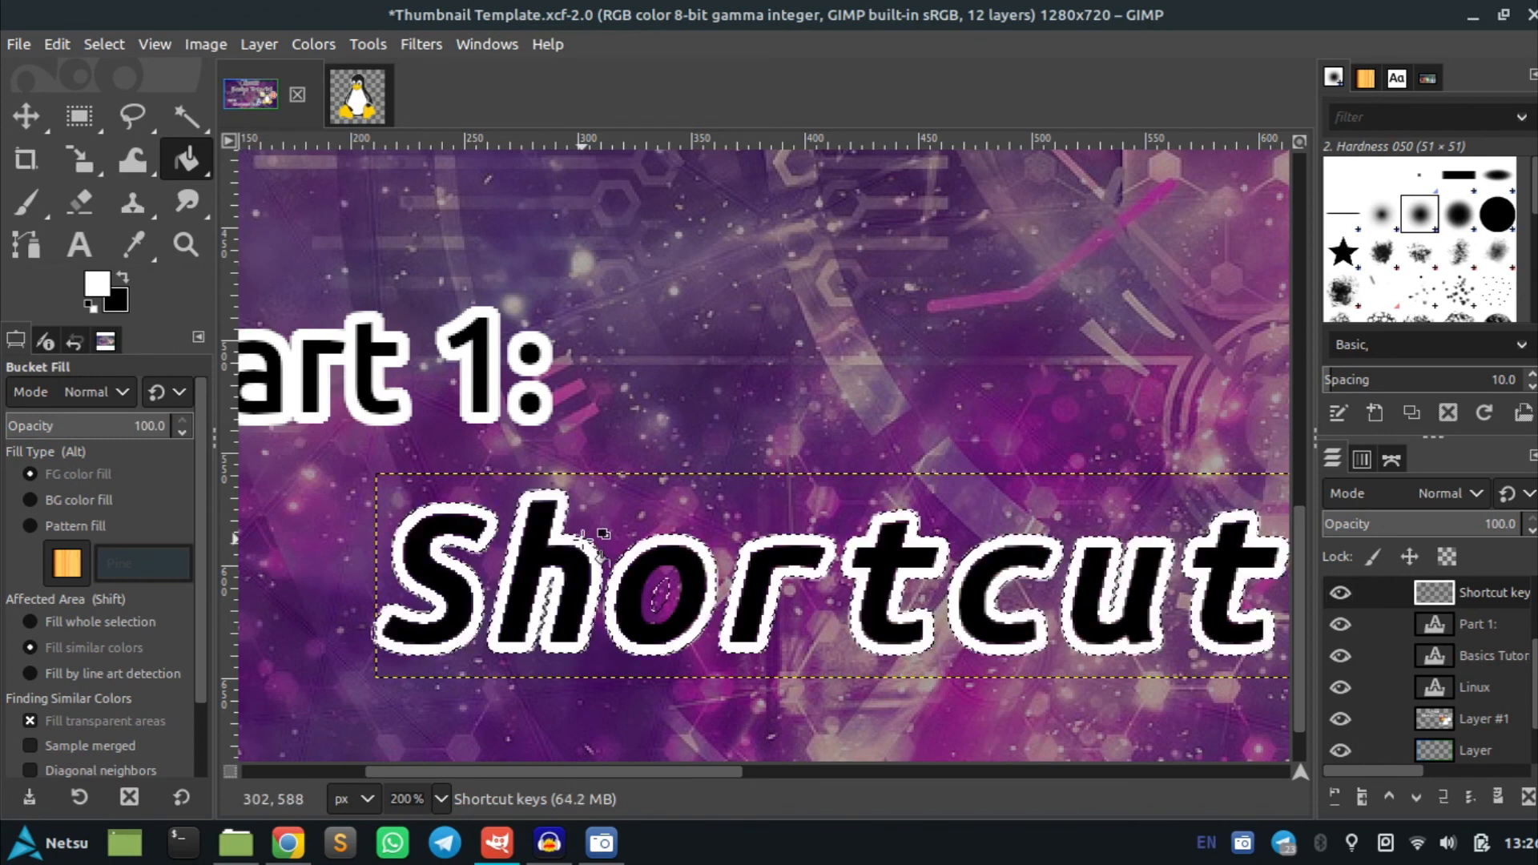
key(ctrl+z)
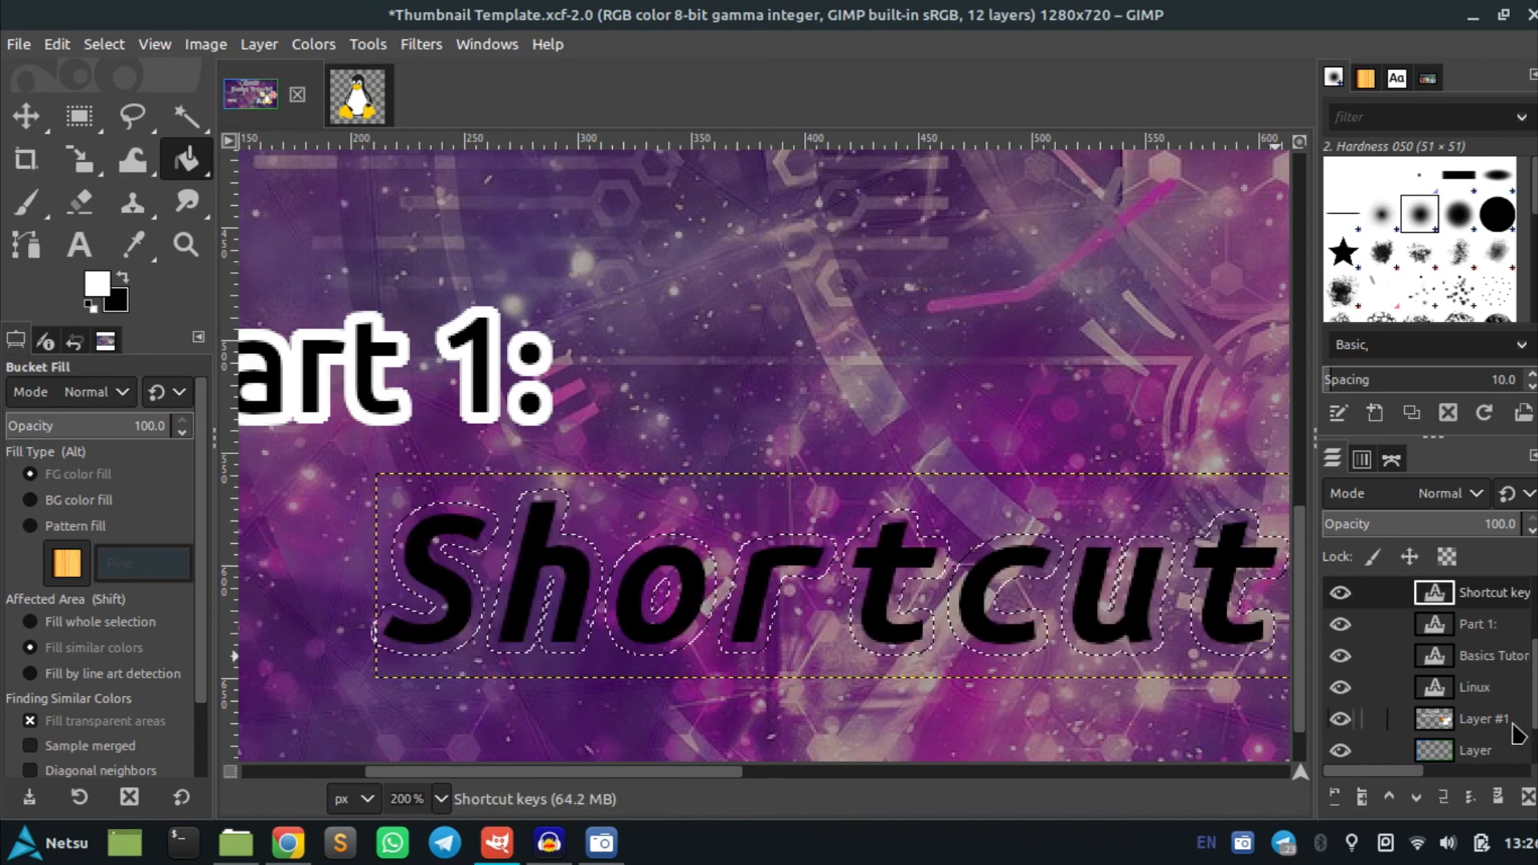
click(1497, 719)
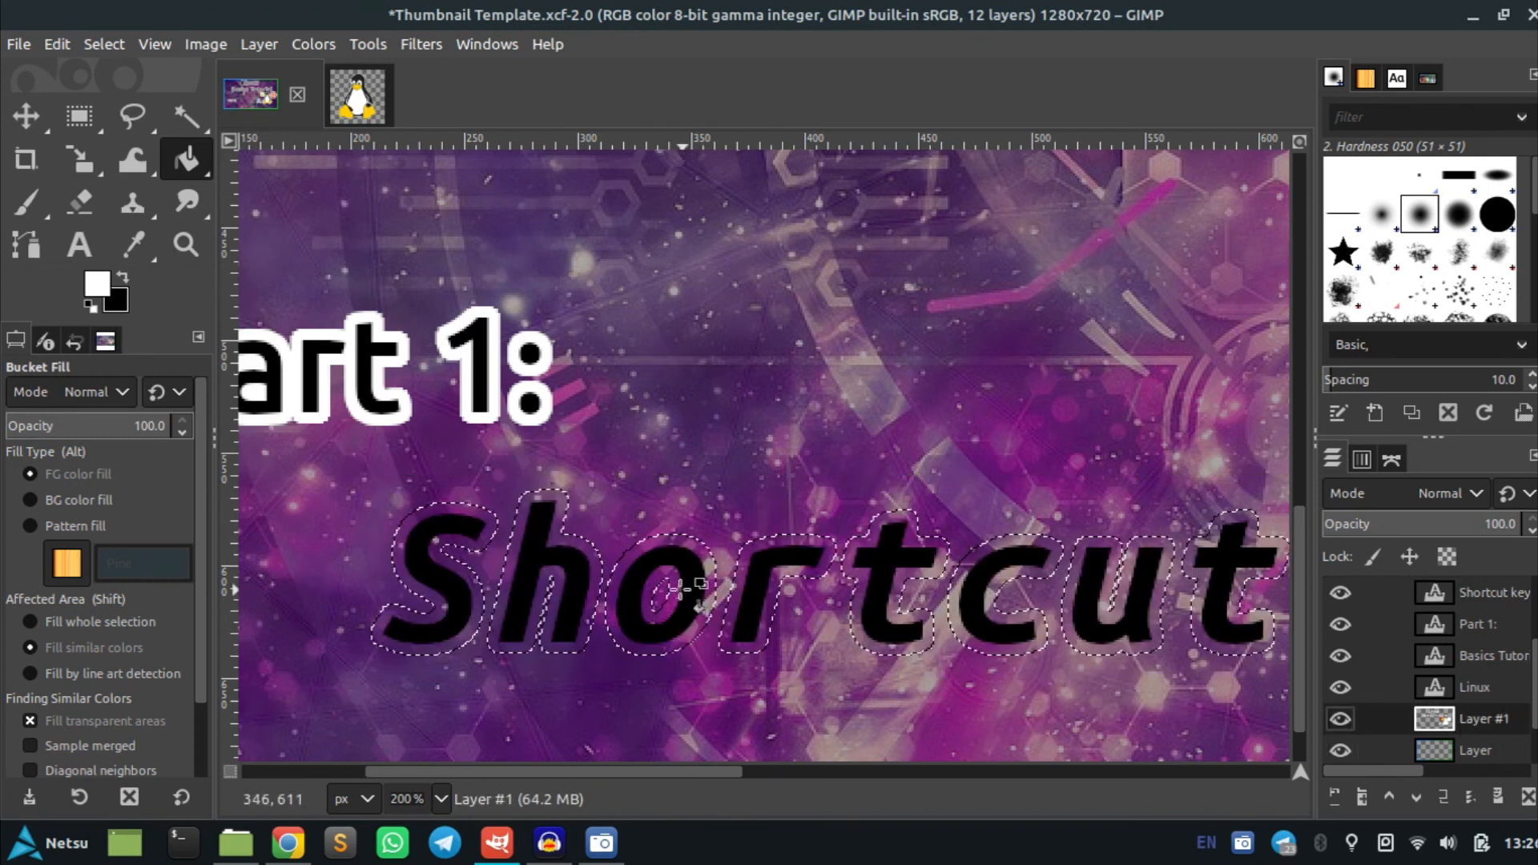
click(680, 589)
scroll(687, 591, down, 4)
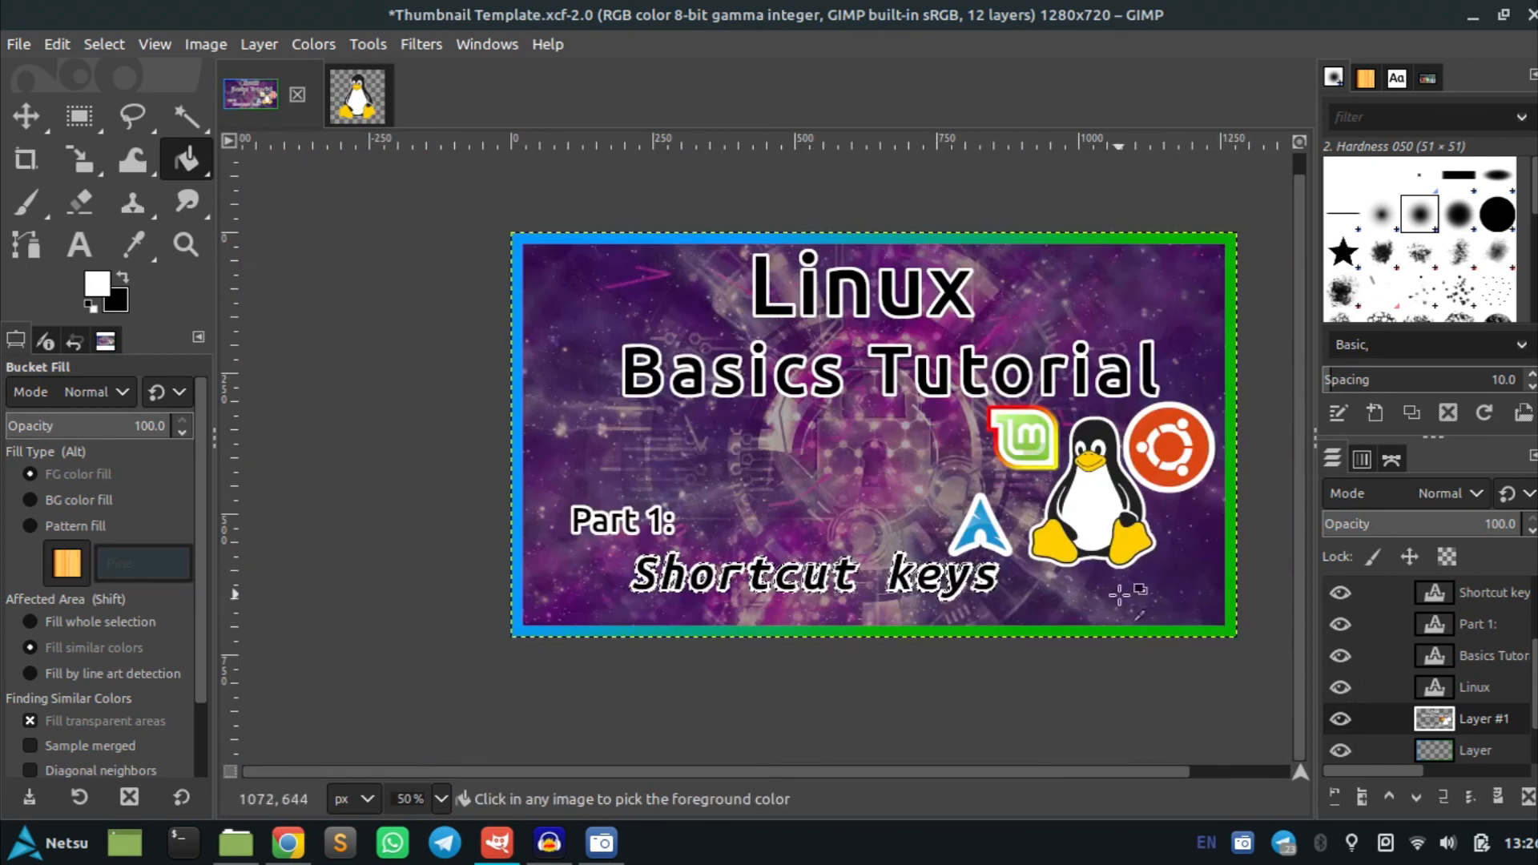
key(ctrl+z)
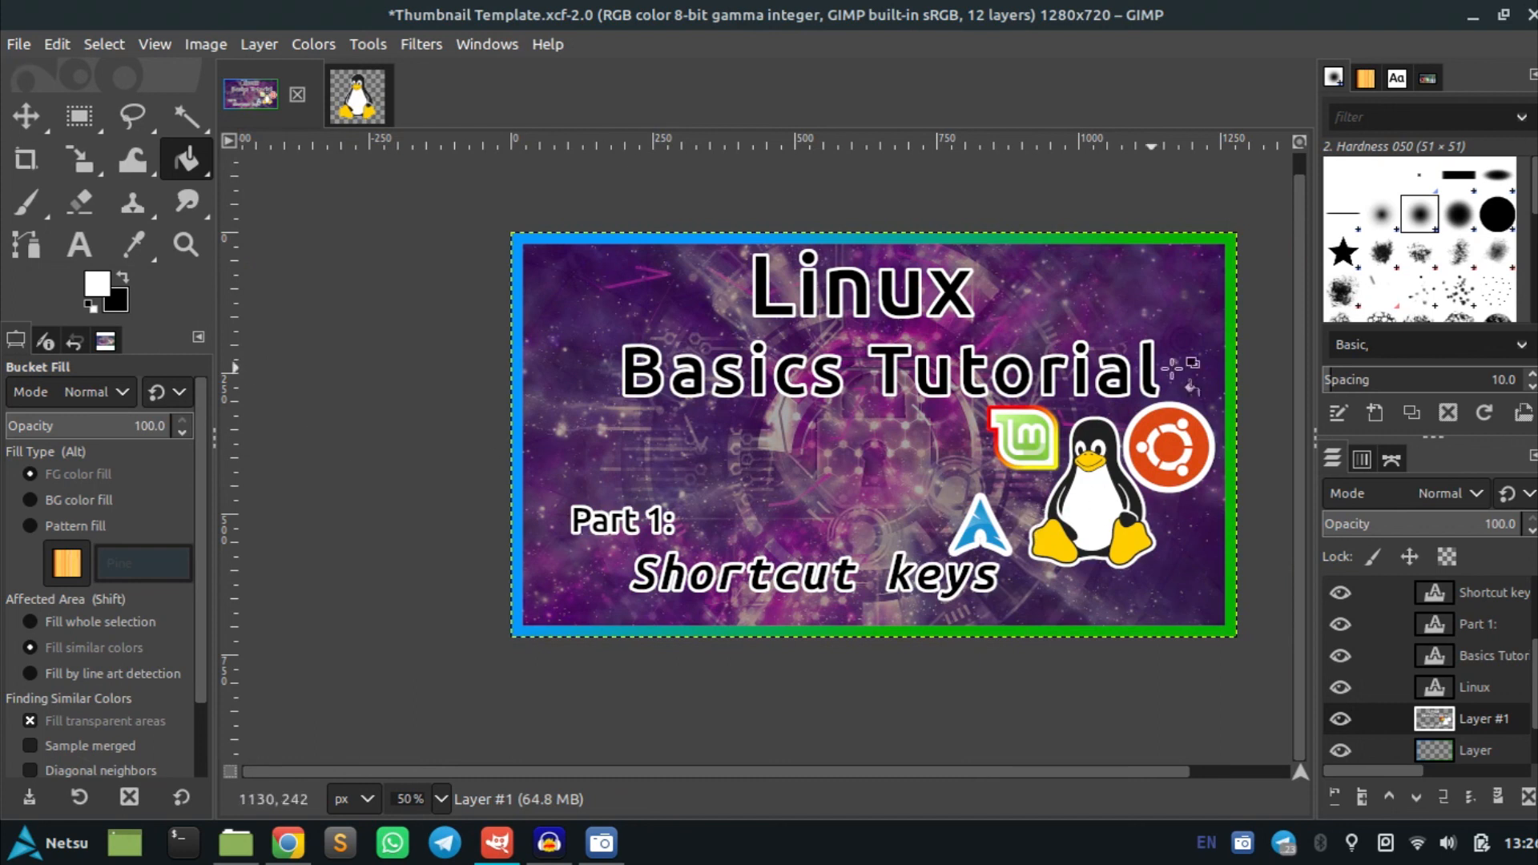
Export the image as Linux.png into the Documents folder
click(18, 46)
click(17, 45)
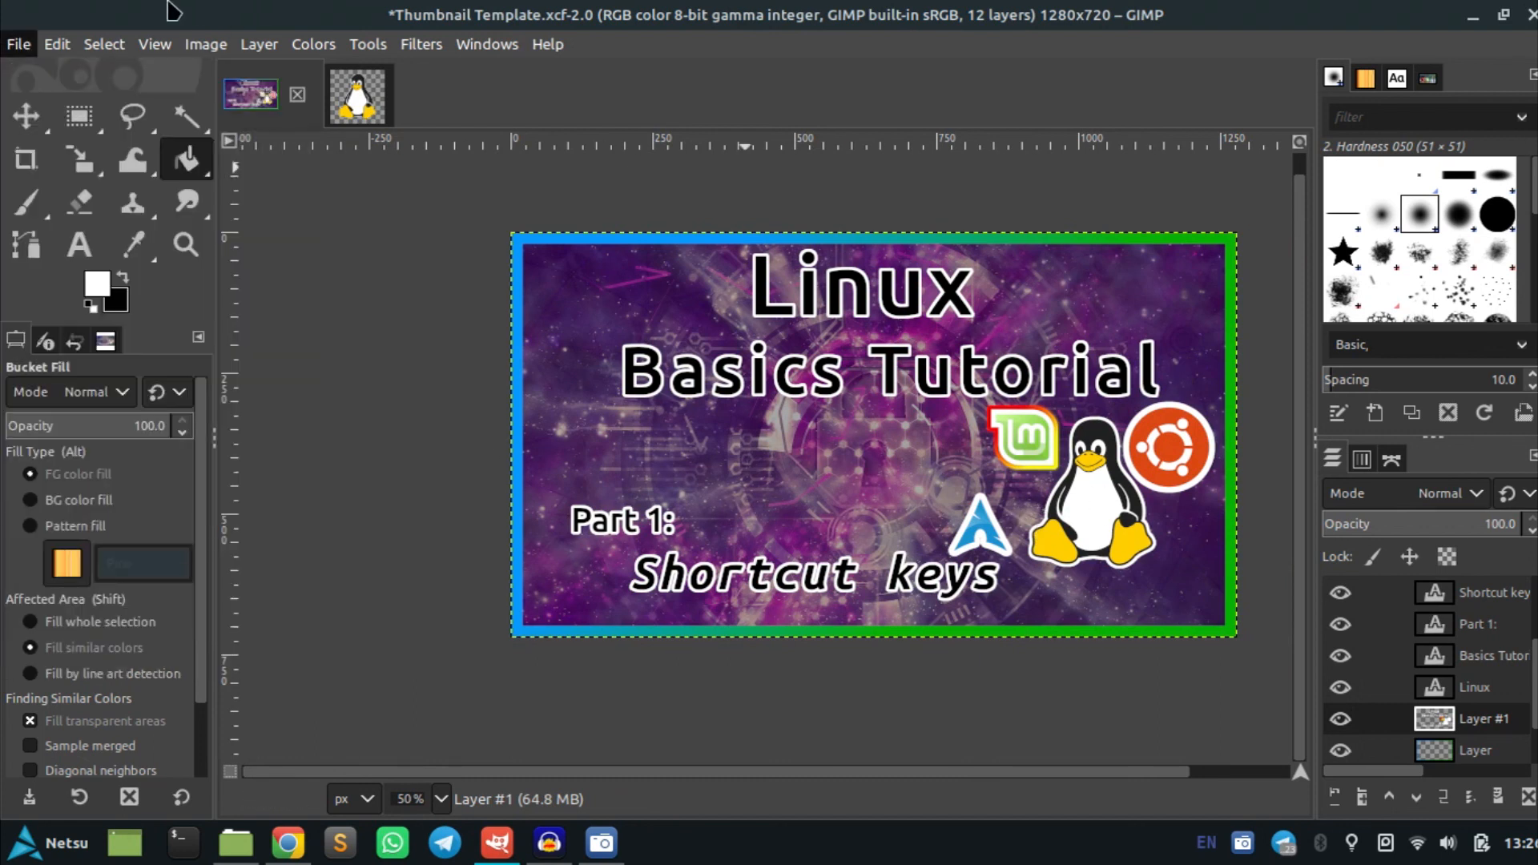
click(18, 46)
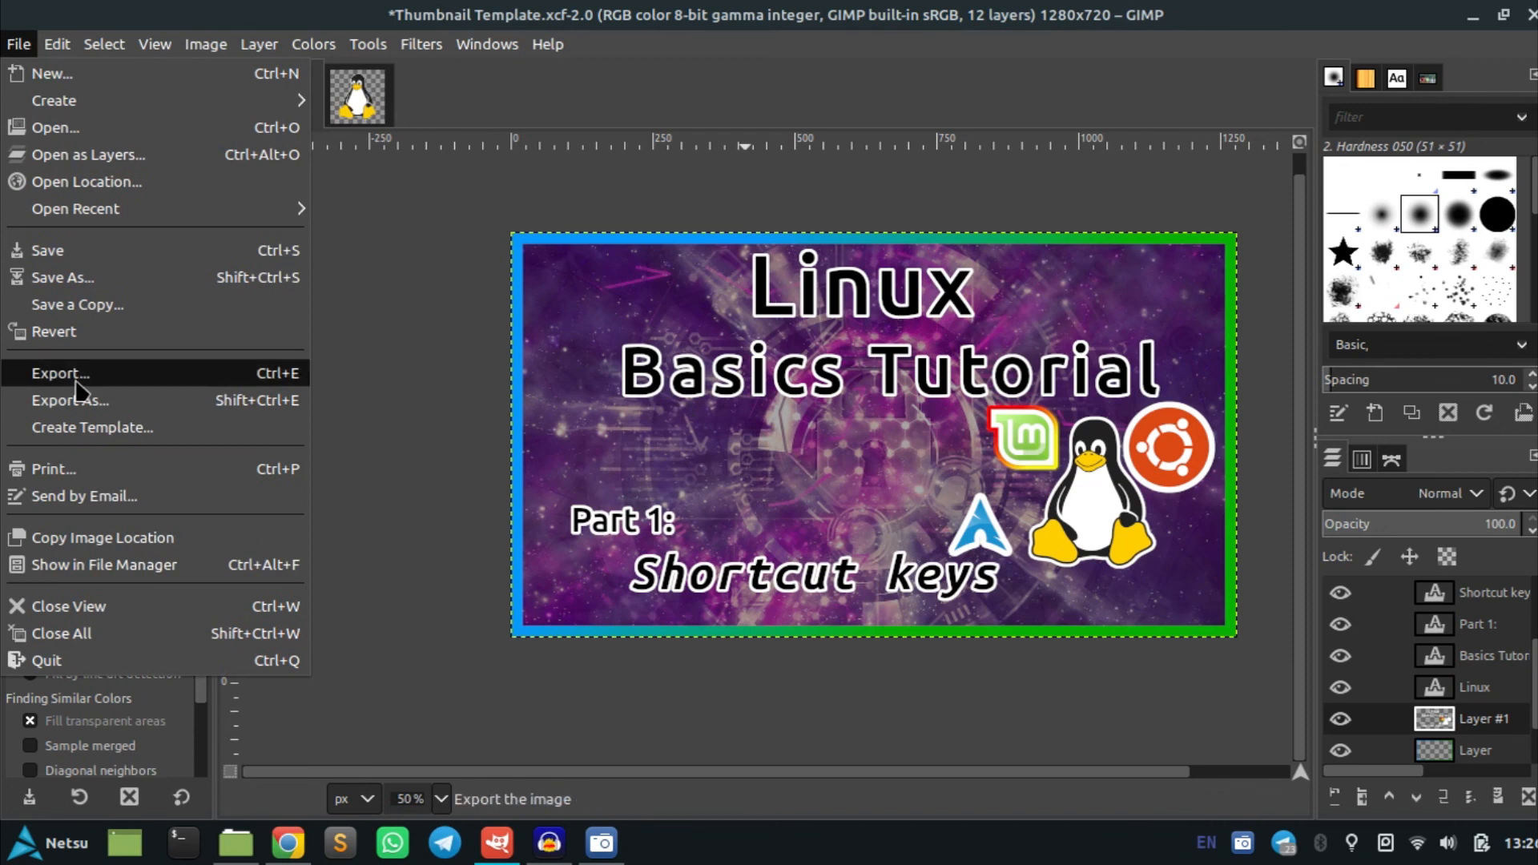
click(50, 381)
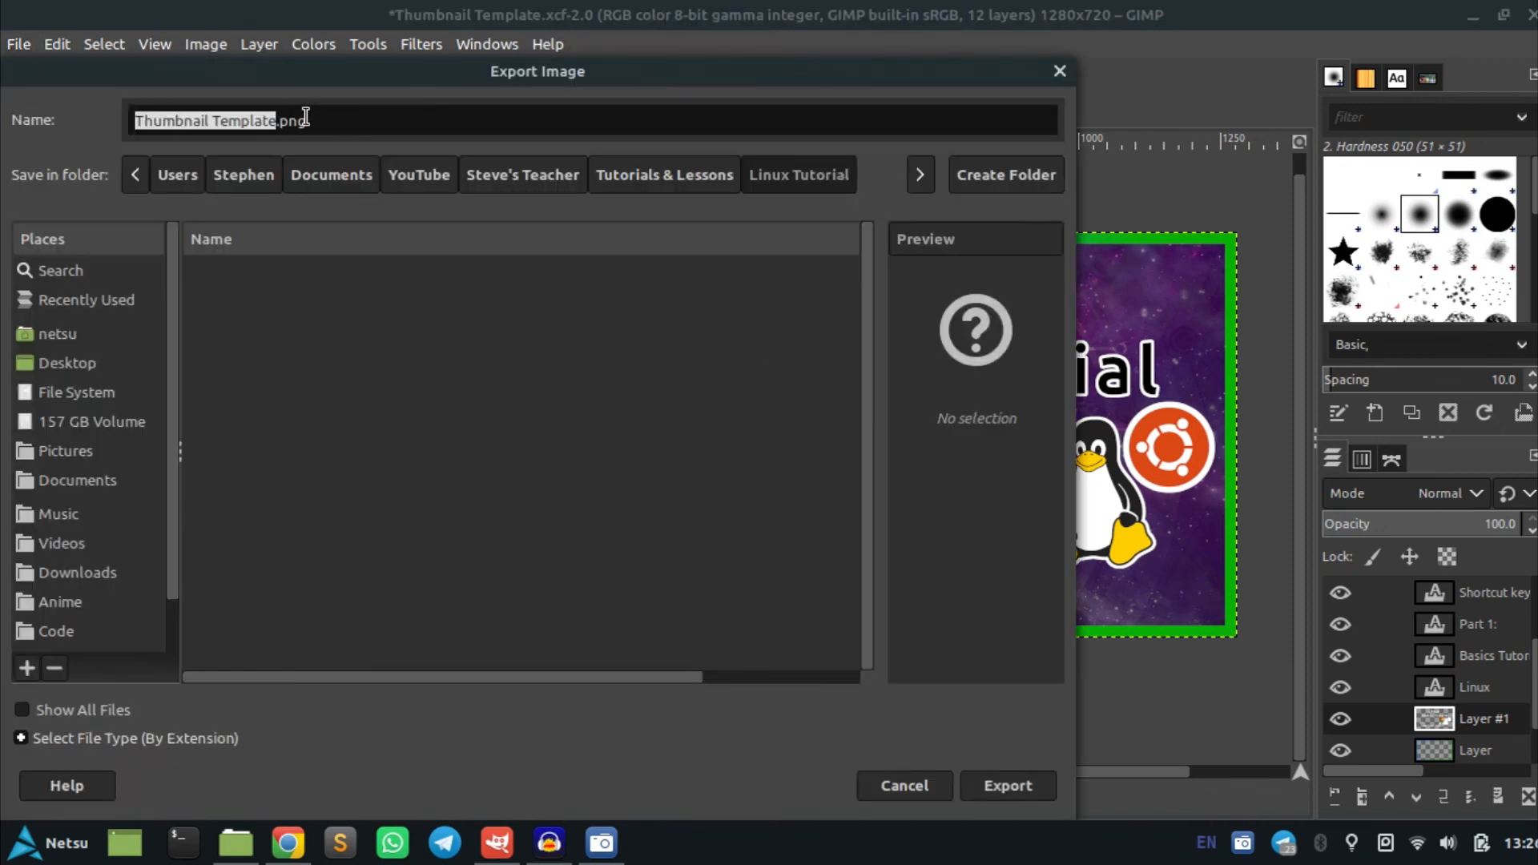
click(66, 487)
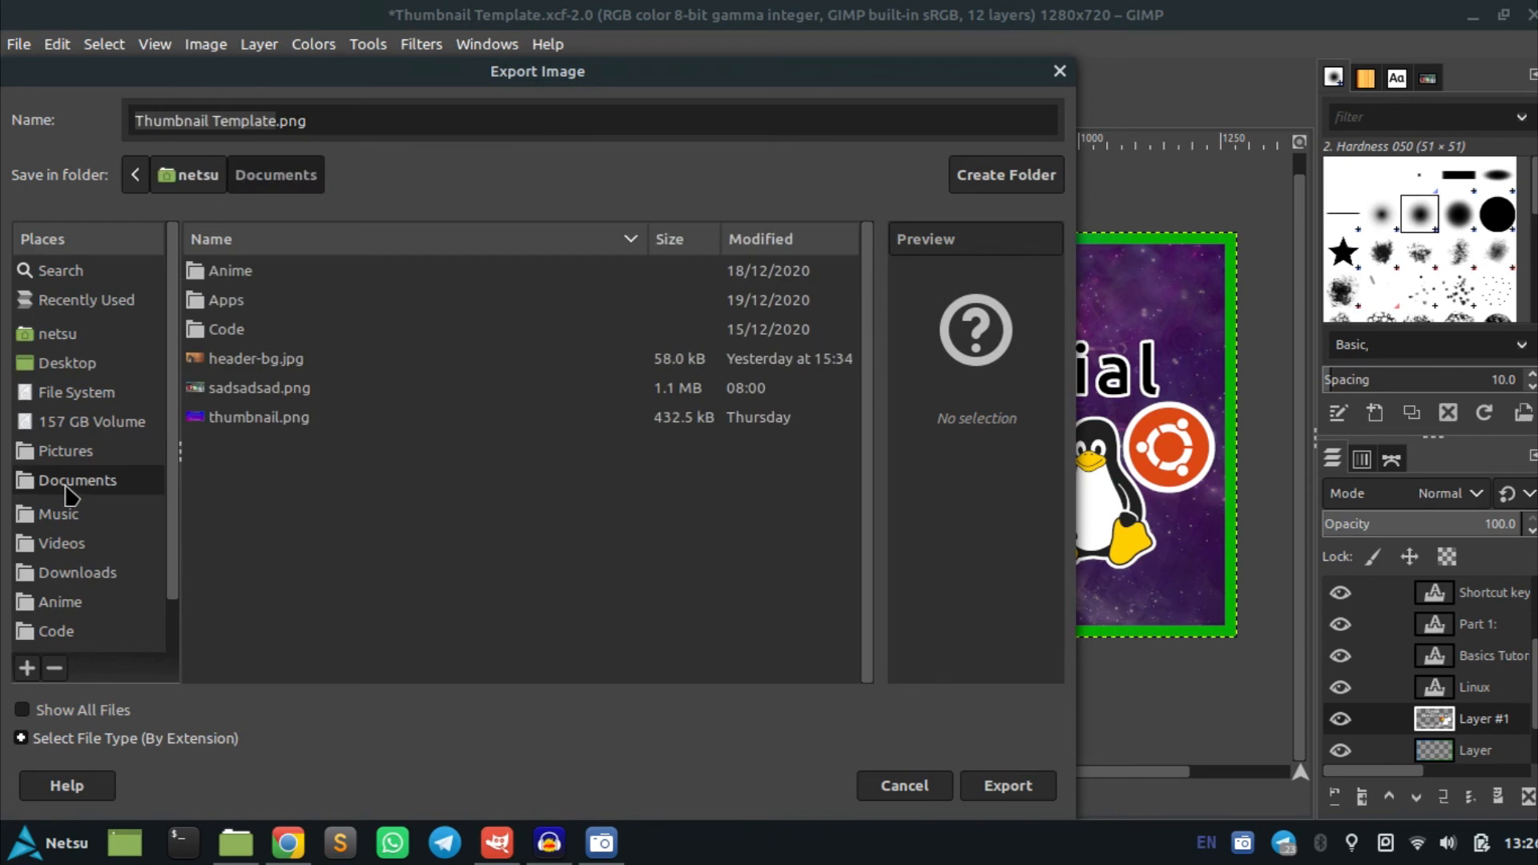
click(255, 118)
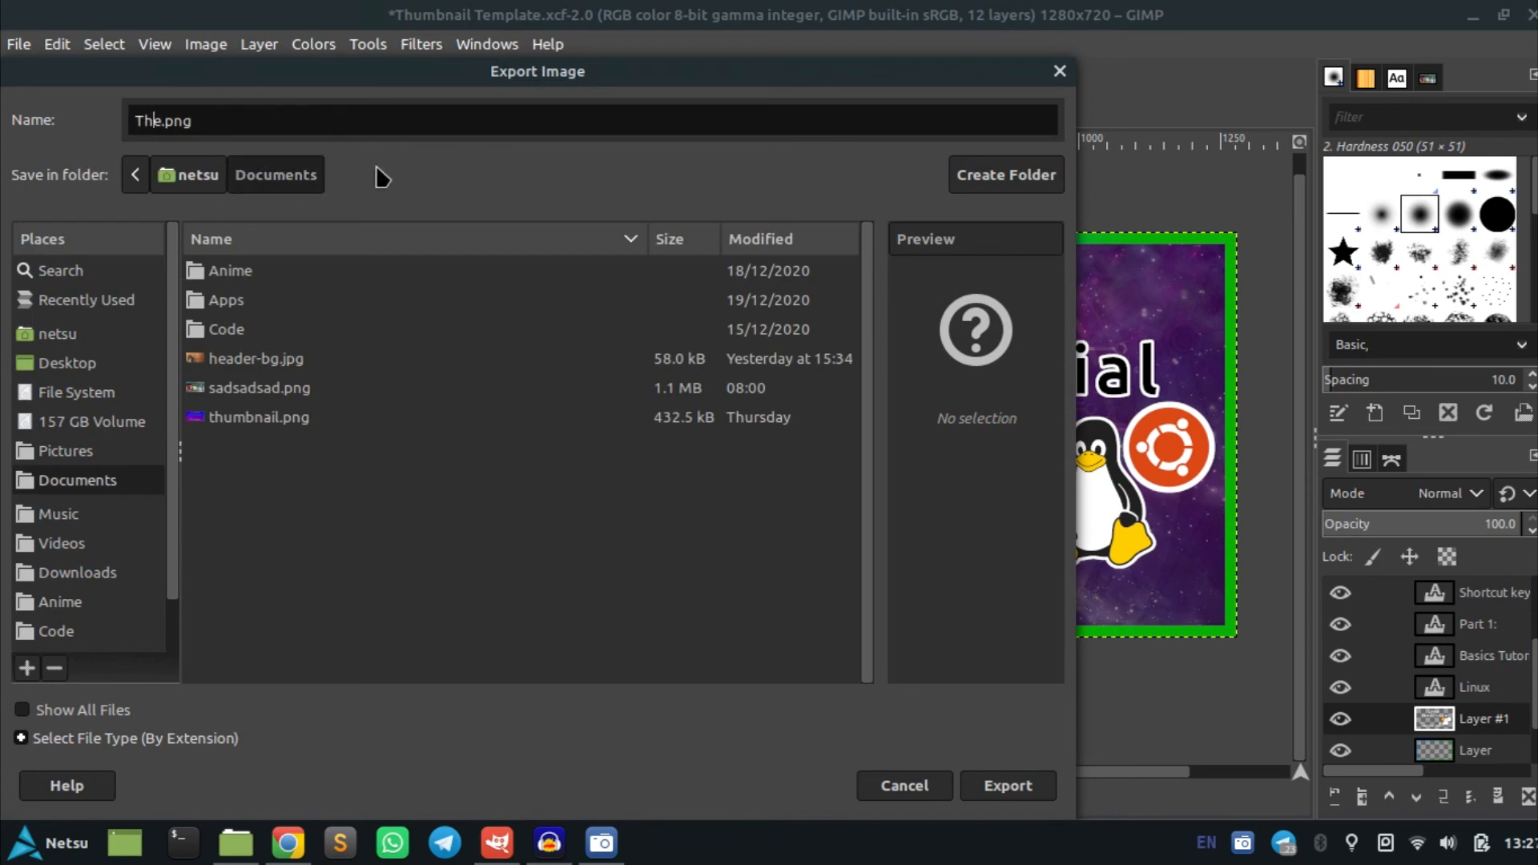
text(Linux)
click(1023, 786)
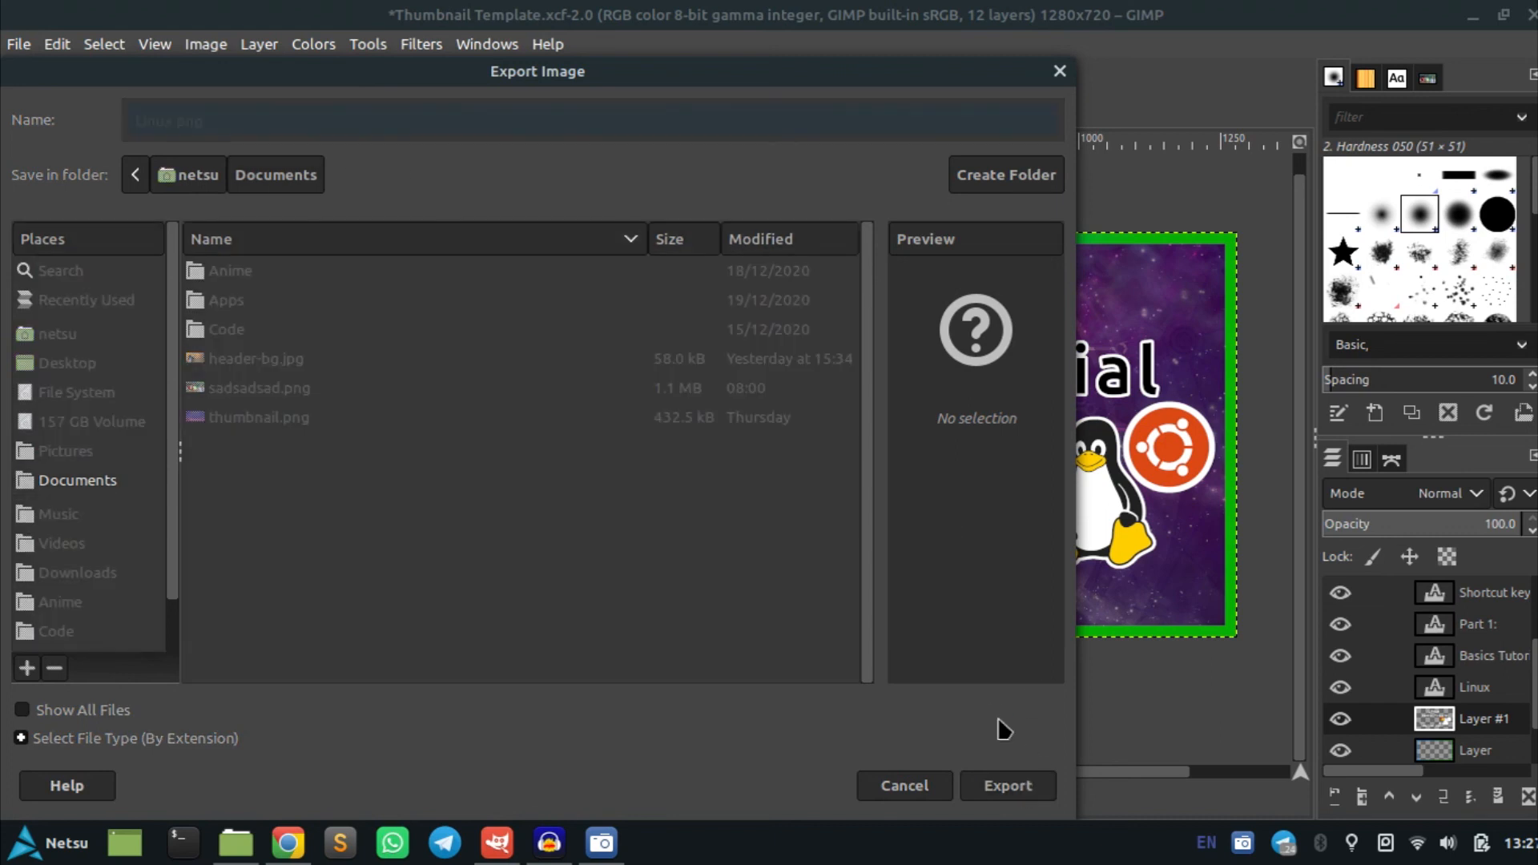
click(687, 706)
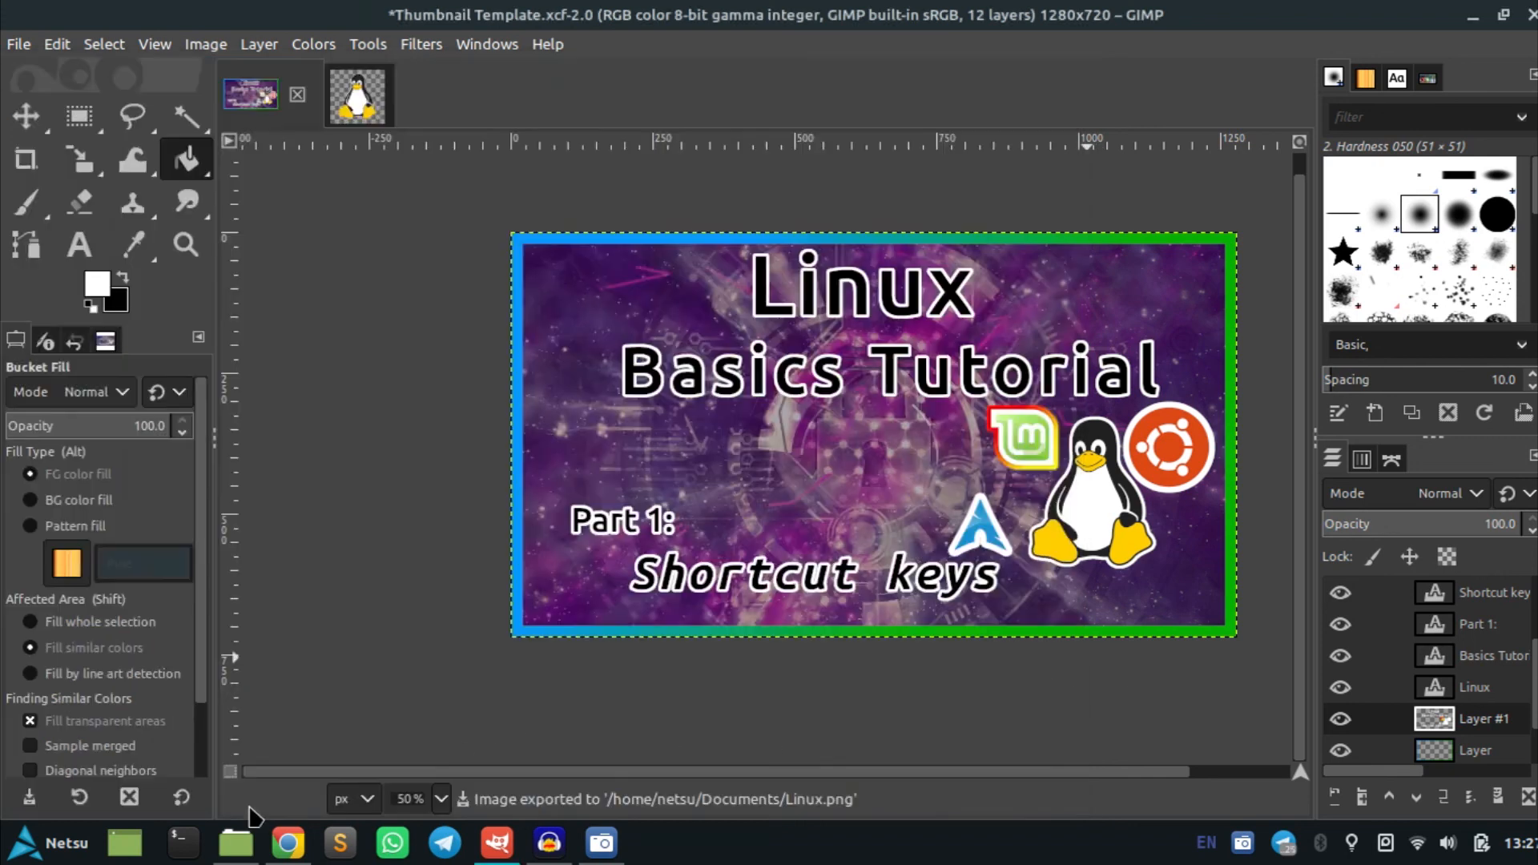
Open the exported Linux.png from the Documents folder in the file manager to check it
click(239, 845)
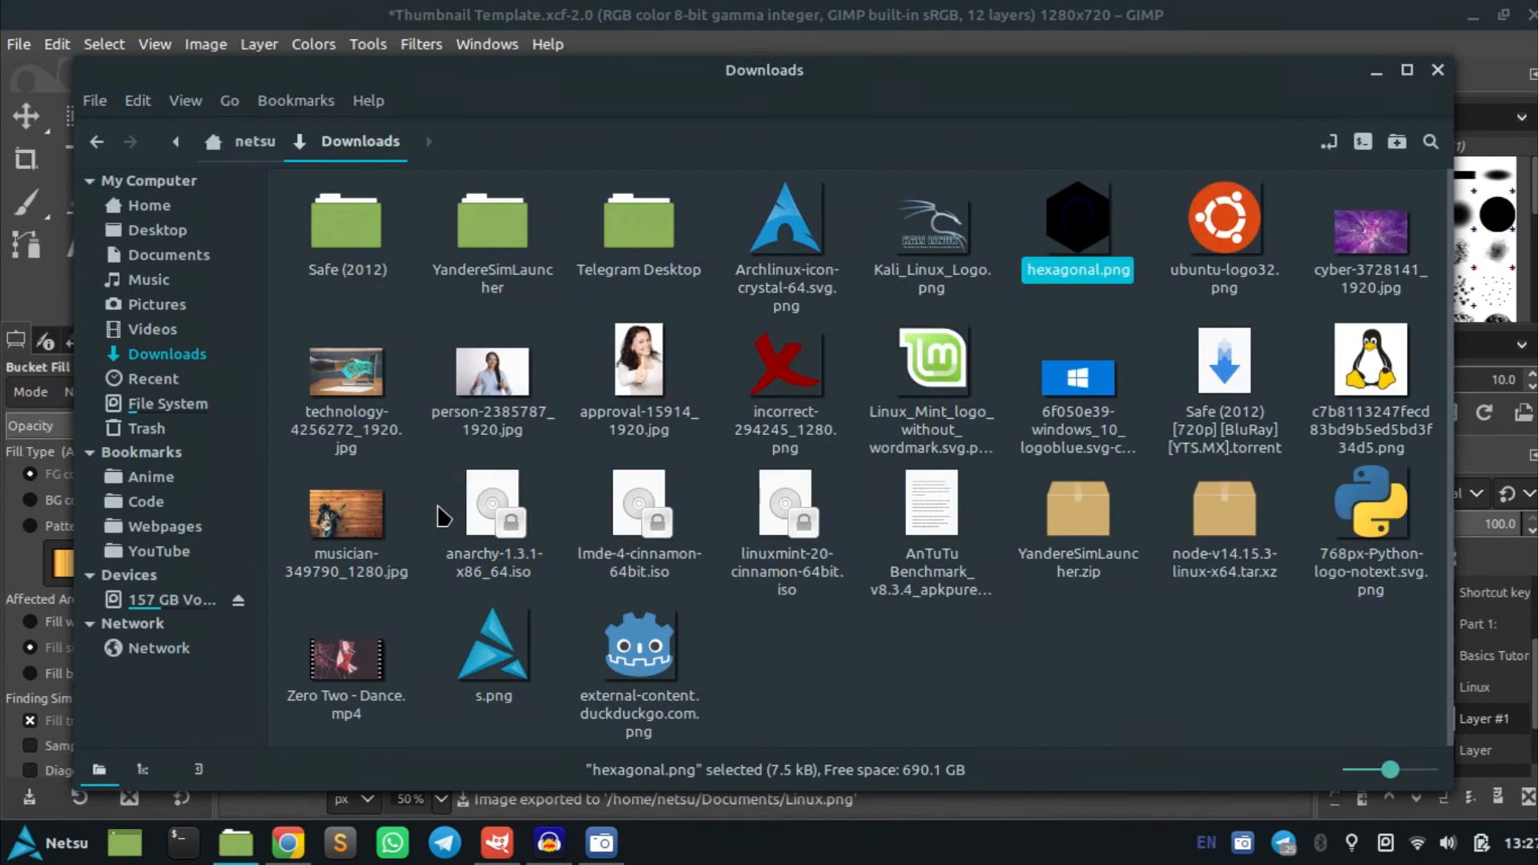
click(196, 258)
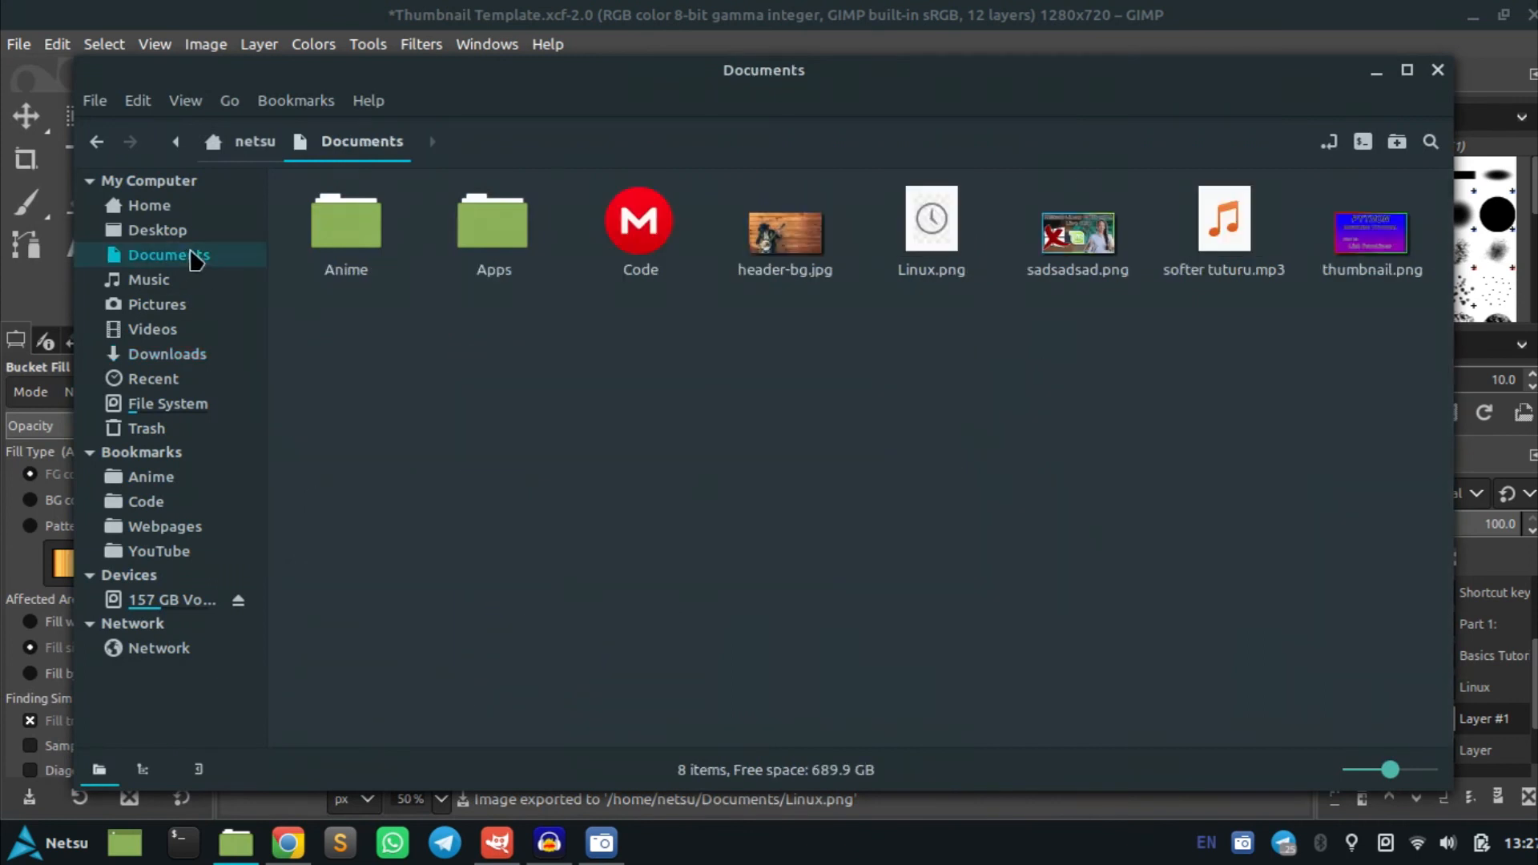
double_click(951, 242)
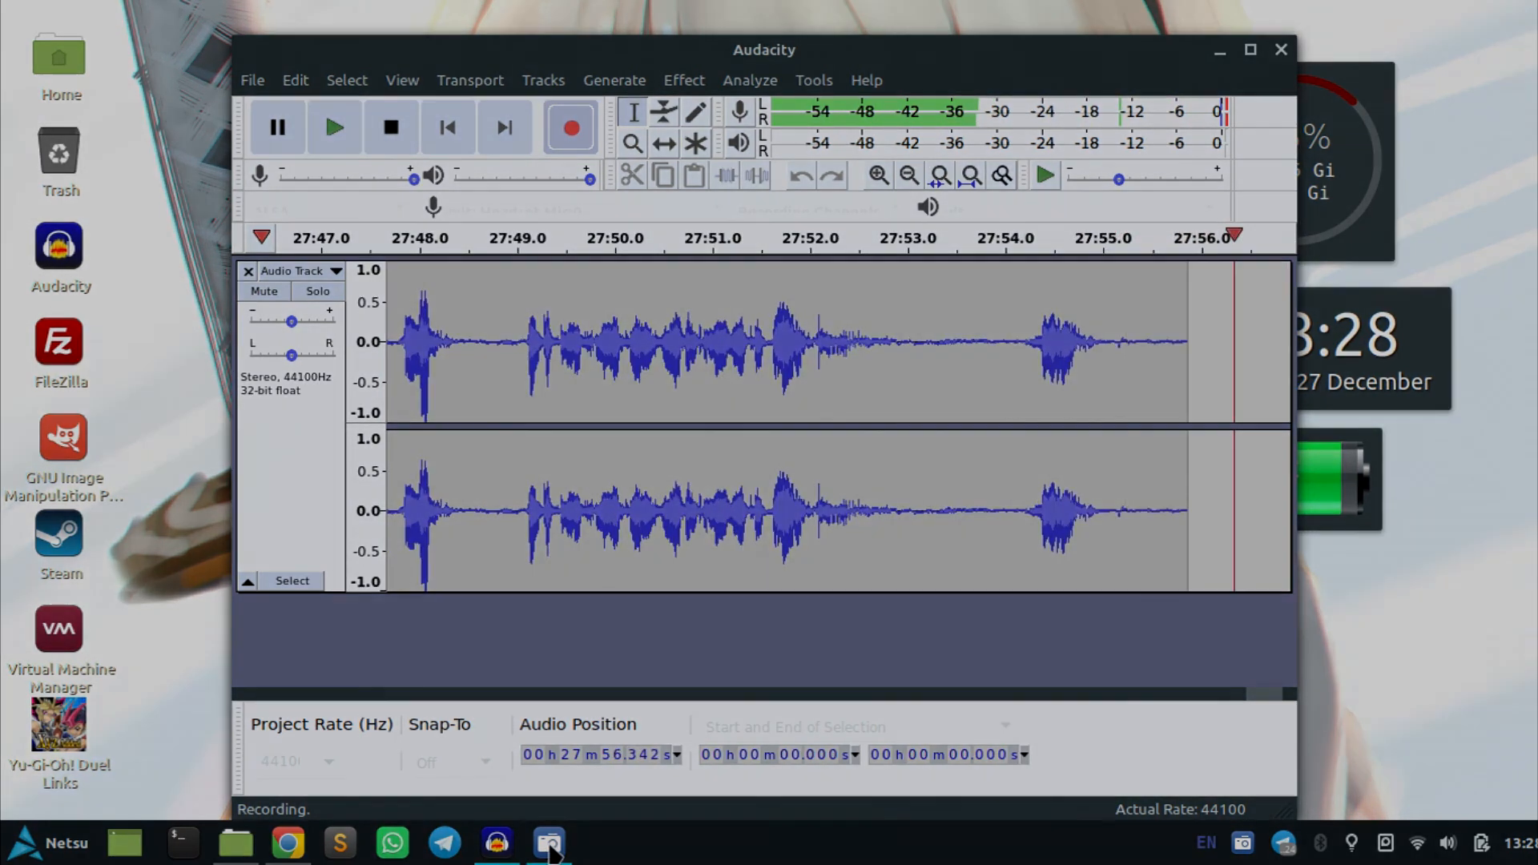
click(550, 846)
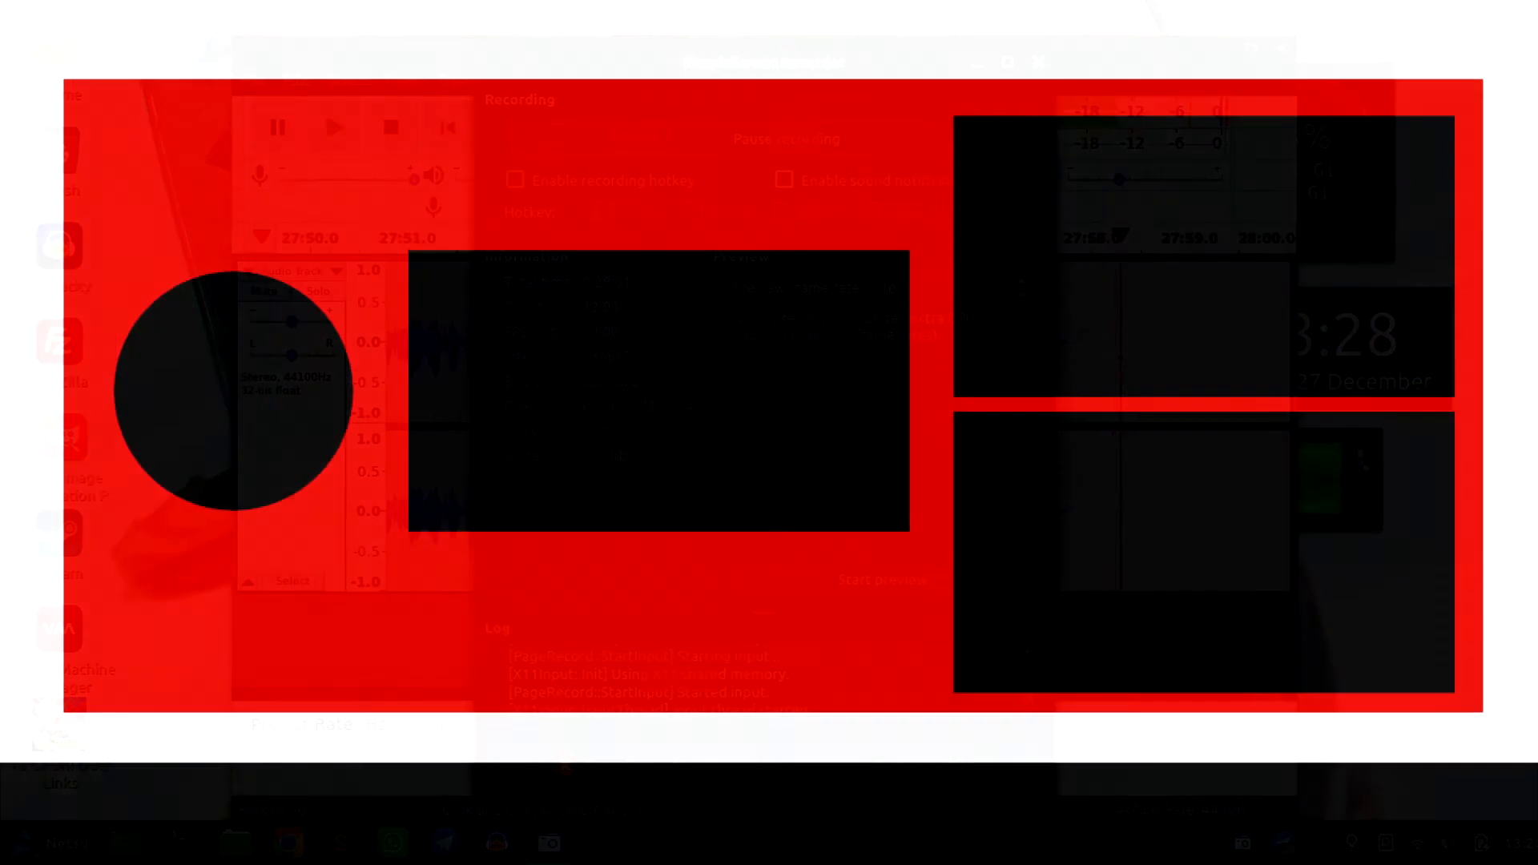